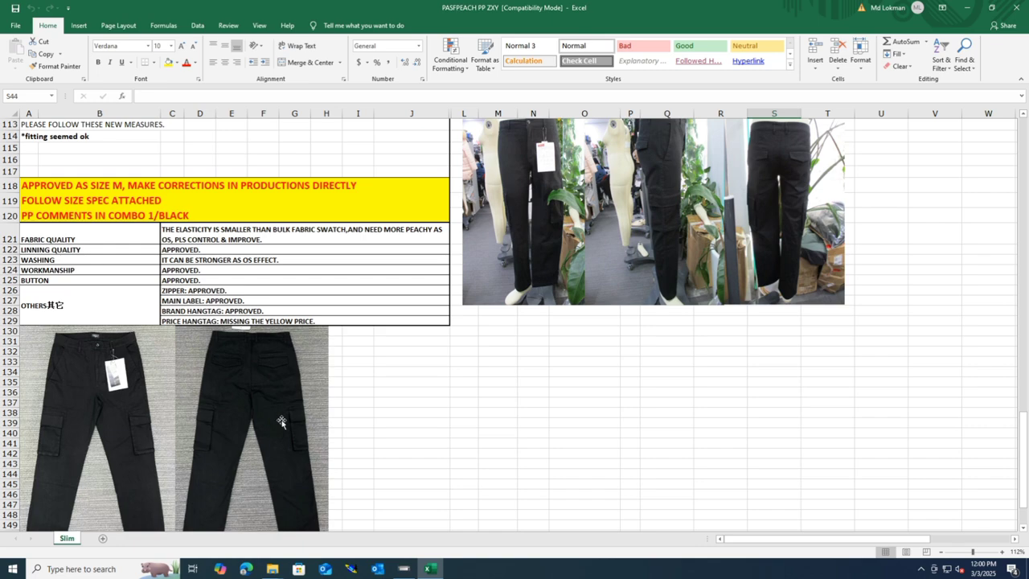
- Review the PP comments, M1 comments and size measurement chart for the PASFPEACH cargo trousers in the spec sheet
scroll(281, 422, "up", 10)
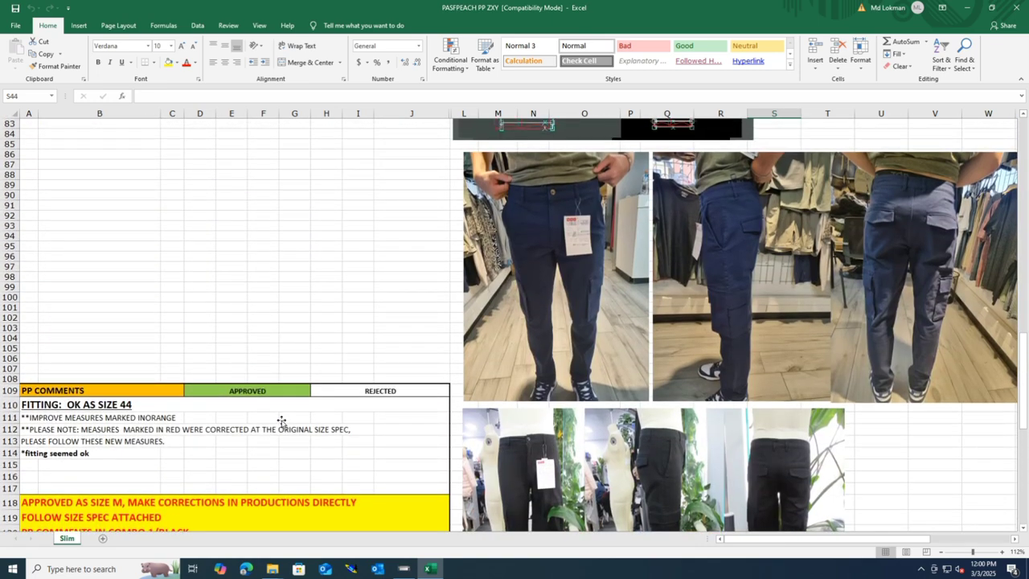
left_click(15, 402)
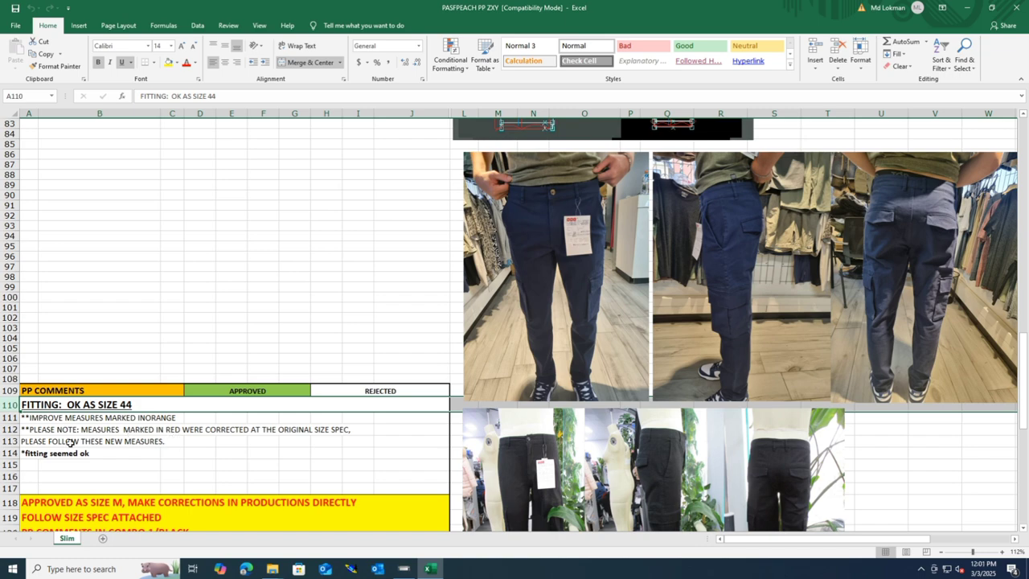
scroll(125, 448, "down", 3)
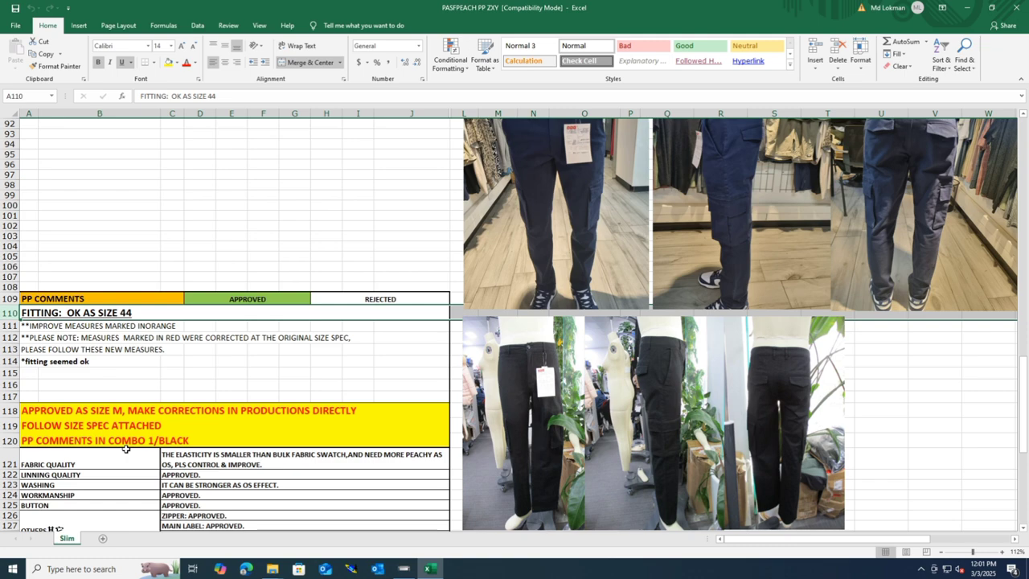
scroll(126, 449, "up", 13)
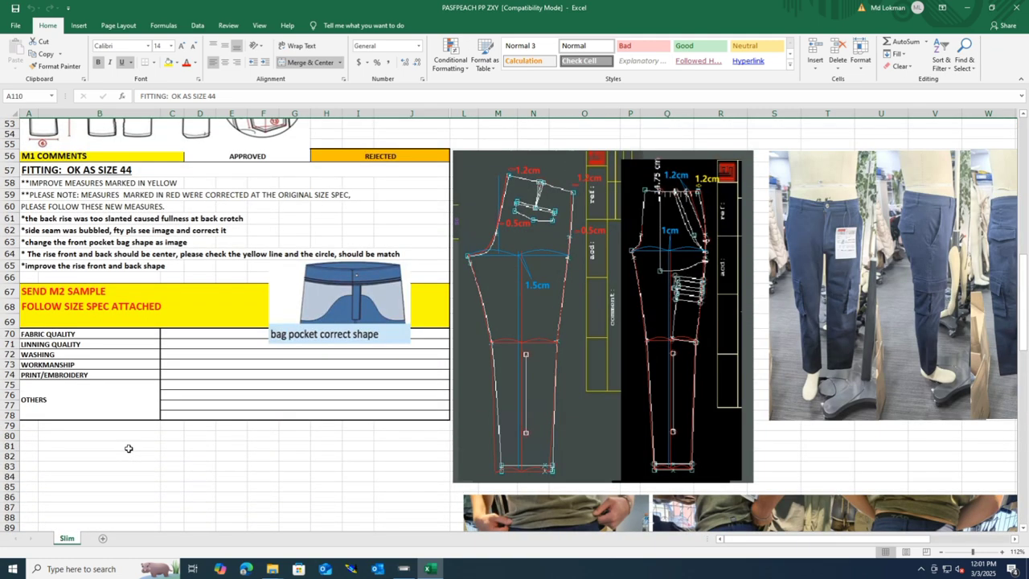
scroll(128, 448, "up", 2)
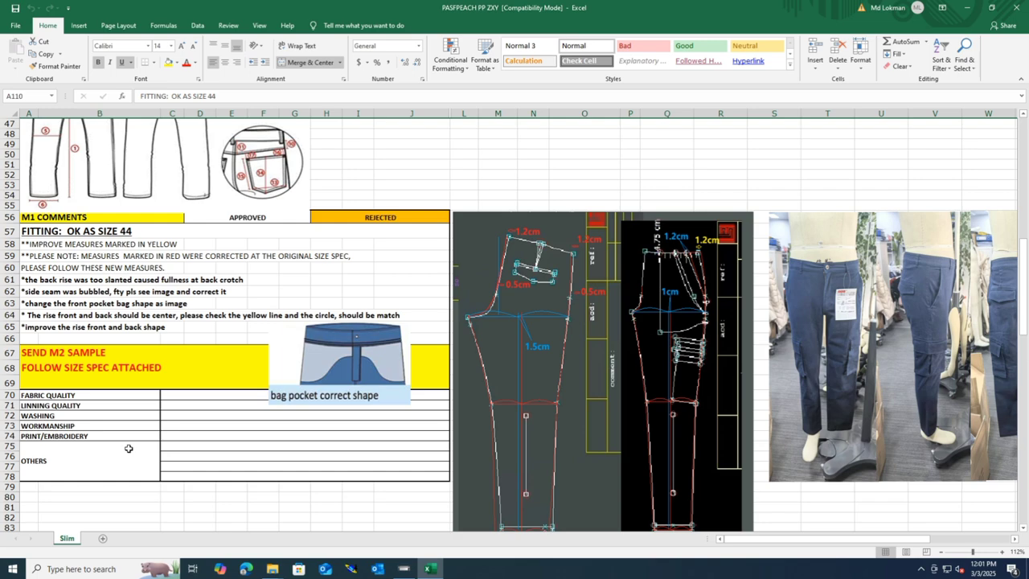
scroll(129, 449, "up", 6)
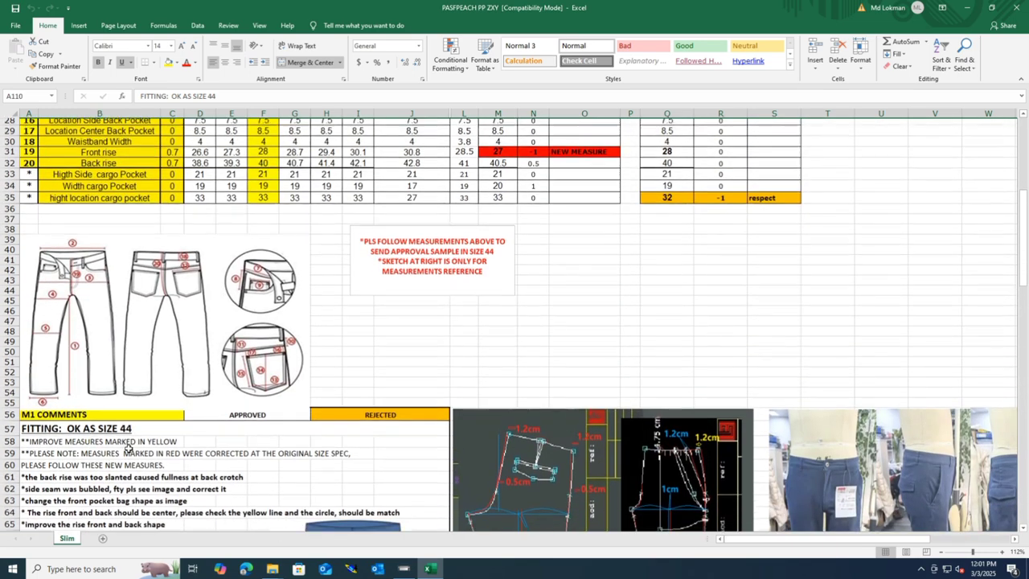
scroll(129, 449, "up", 9)
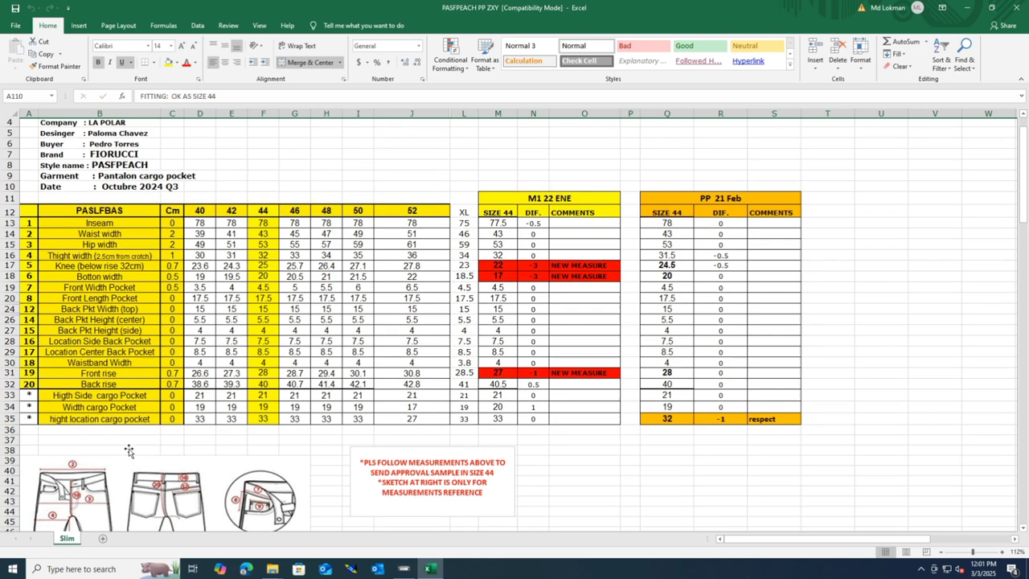
scroll(128, 452, "down", 11)
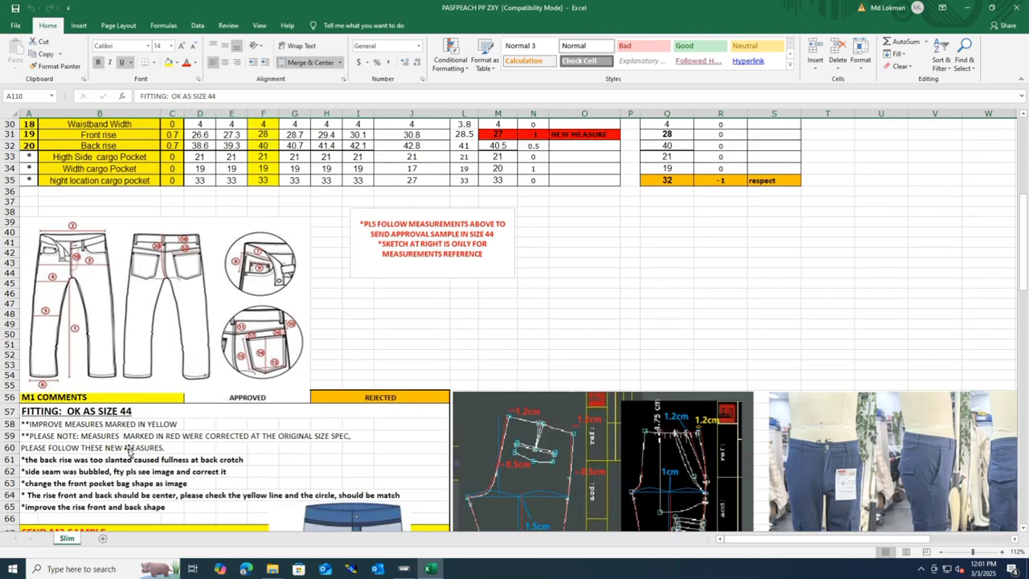
scroll(129, 452, "down", 1)
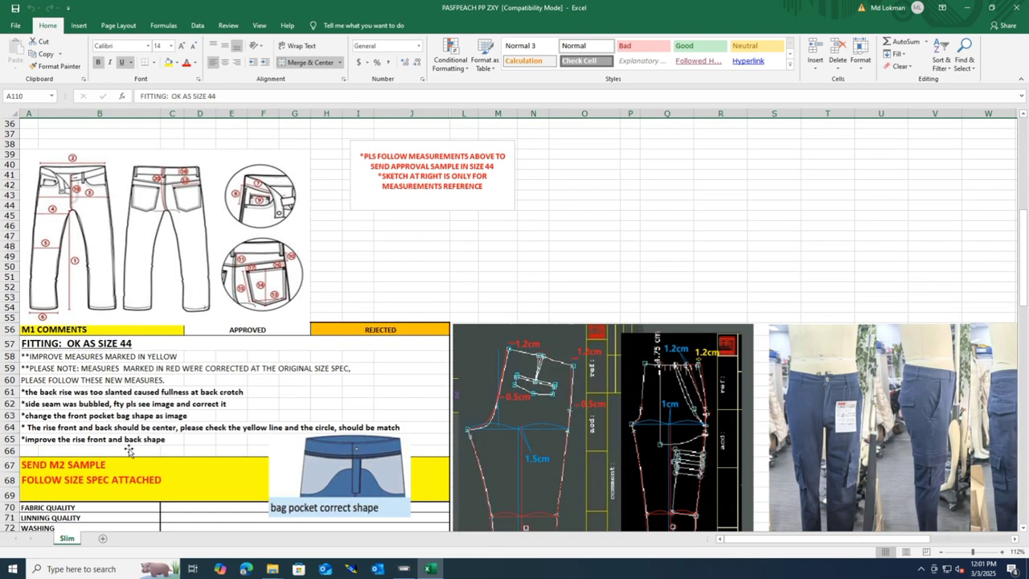
scroll(128, 452, "down", 1)
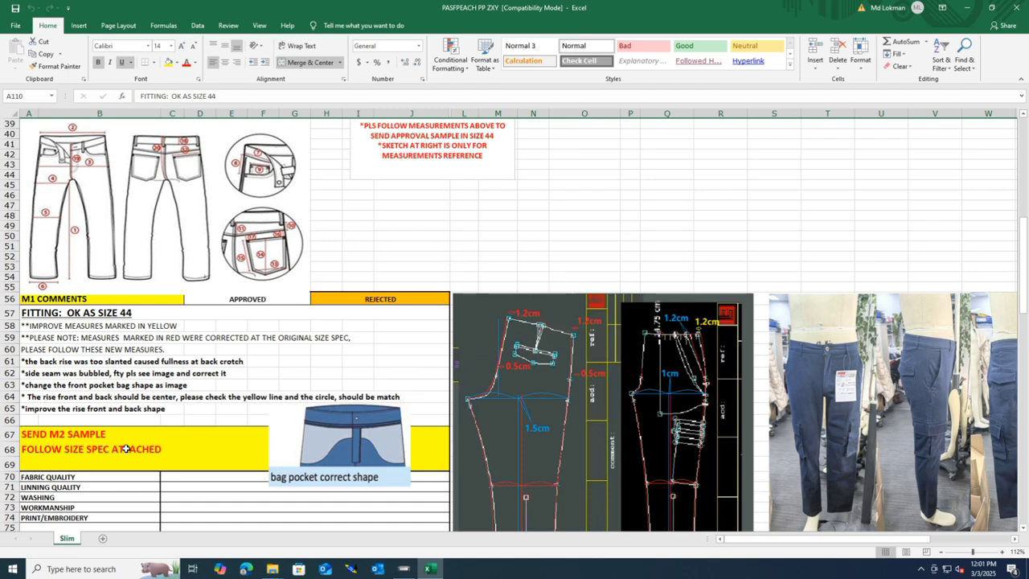
scroll(126, 448, "up", 10)
scroll(124, 448, "up", 3)
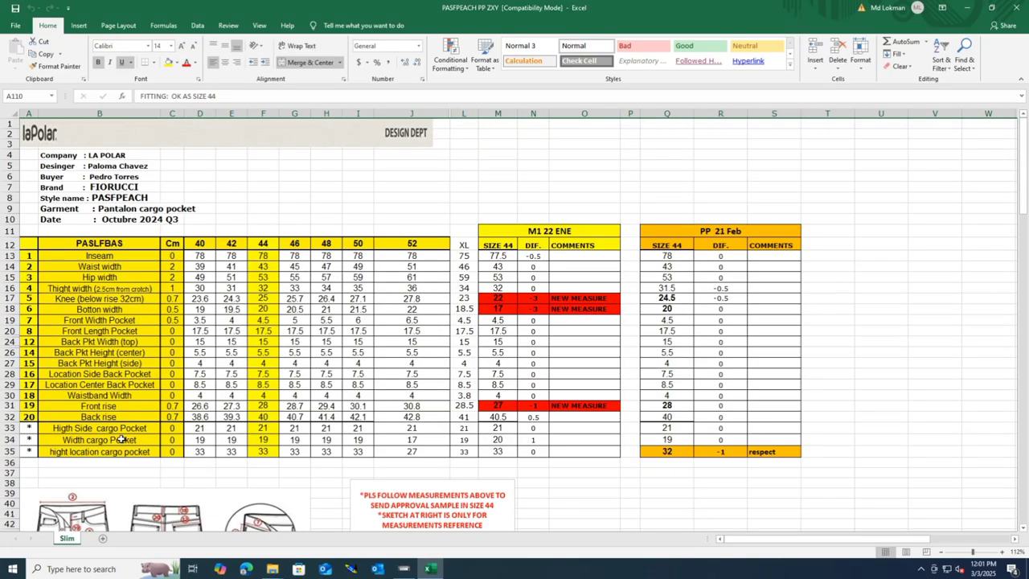
- Reduce the spec workbook and the folder window and arrange them side by side on the desktop
left_click(992, 8)
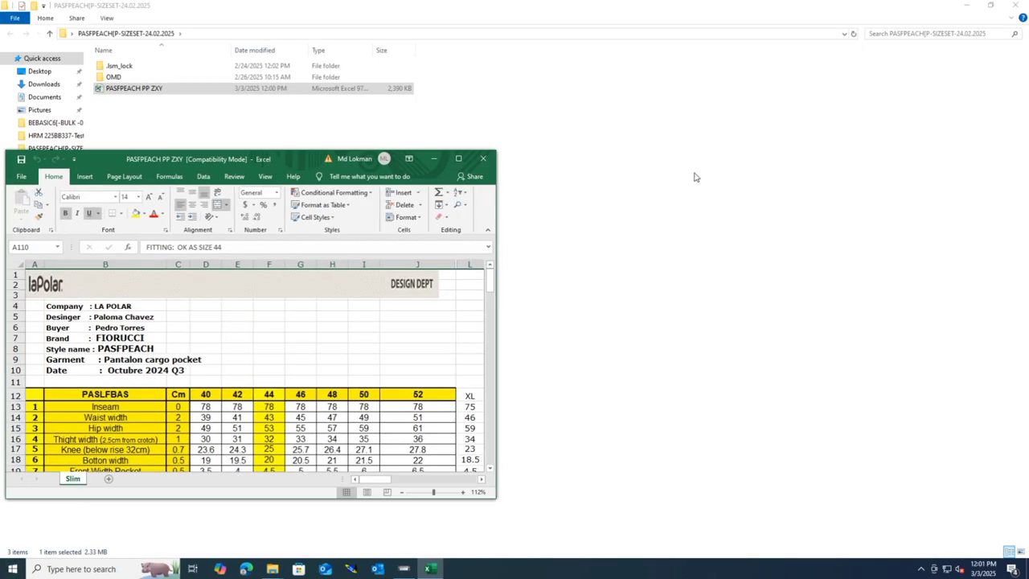
left_click_drag(299, 159, 811, 170)
left_click(990, 5)
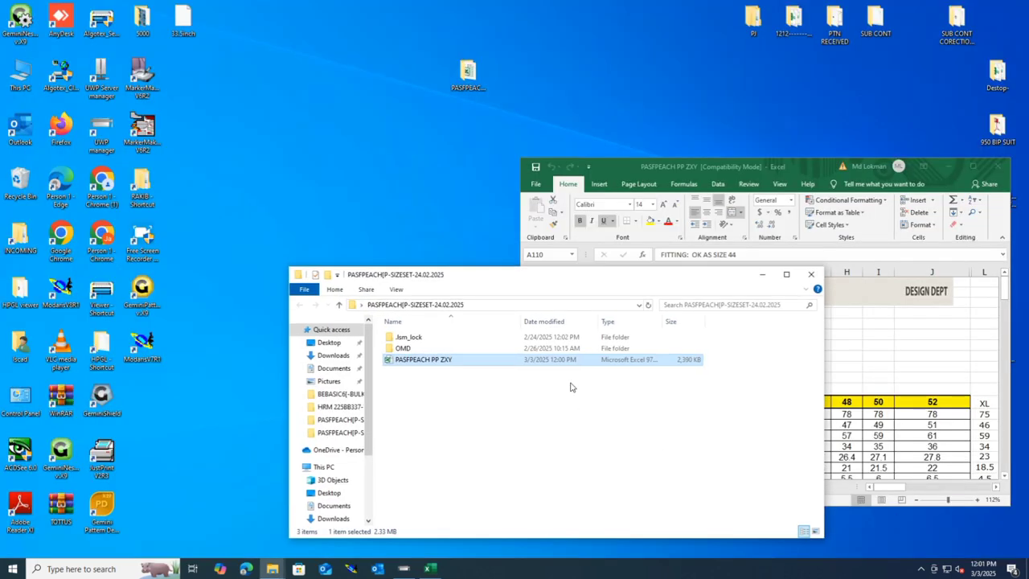
left_click_drag(568, 281, 257, 109)
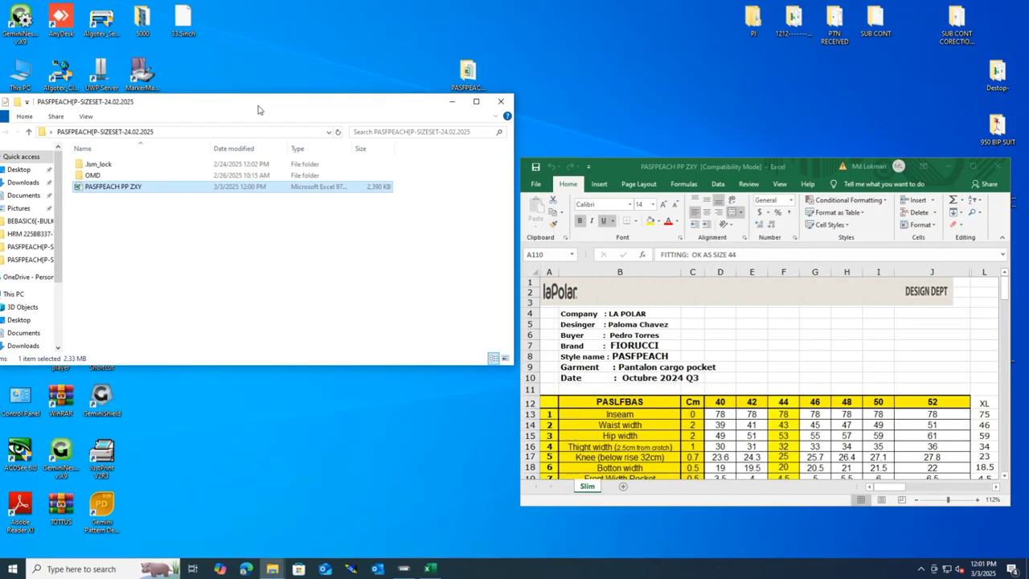
- Create a text document in the PASFPEACH[P-SIZESET-24.02.2025 folder, keeping its default name, and open it in Notepad
right_click(209, 251)
mouse_move(256, 381)
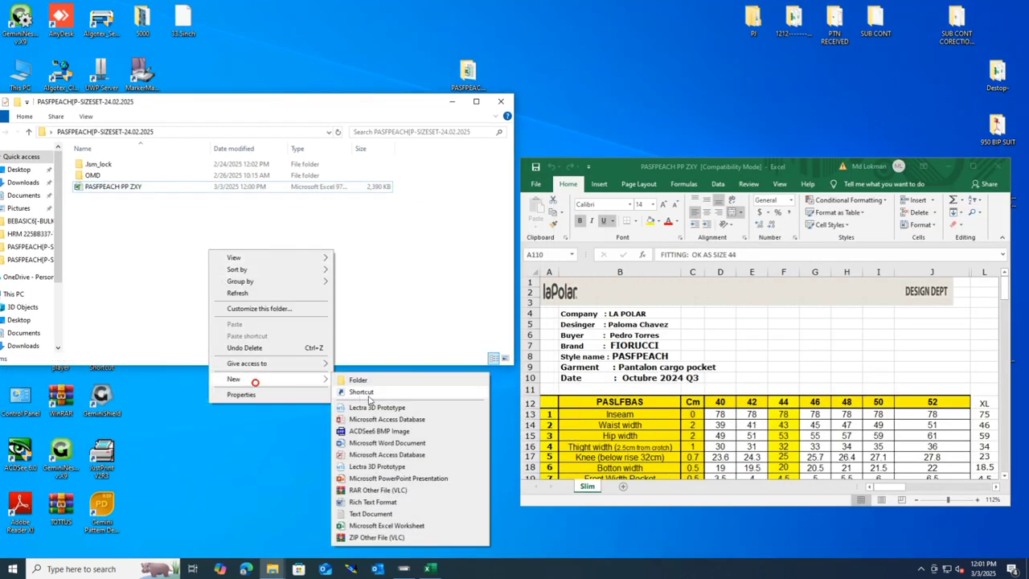
left_click(371, 513)
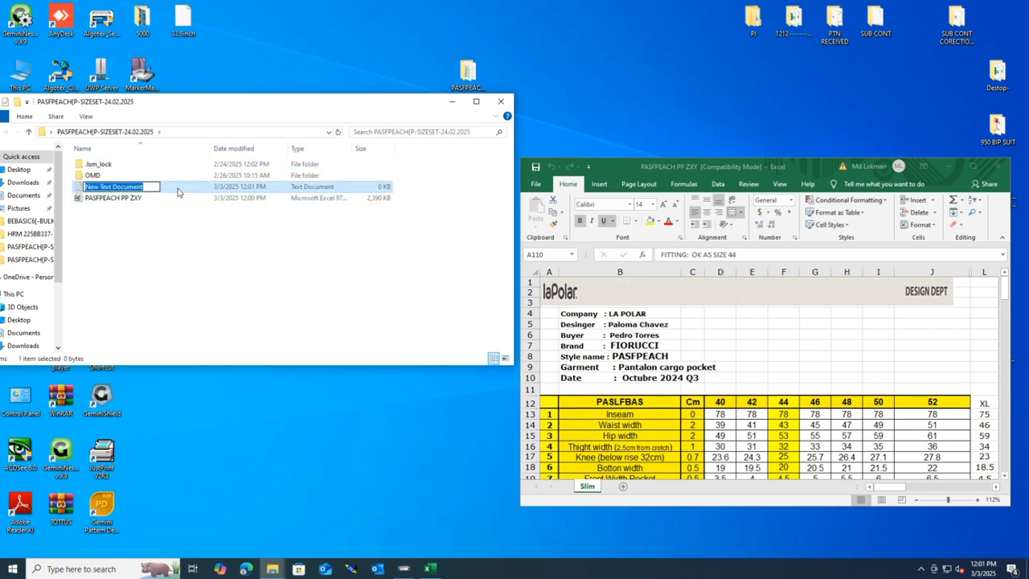
key("Return")
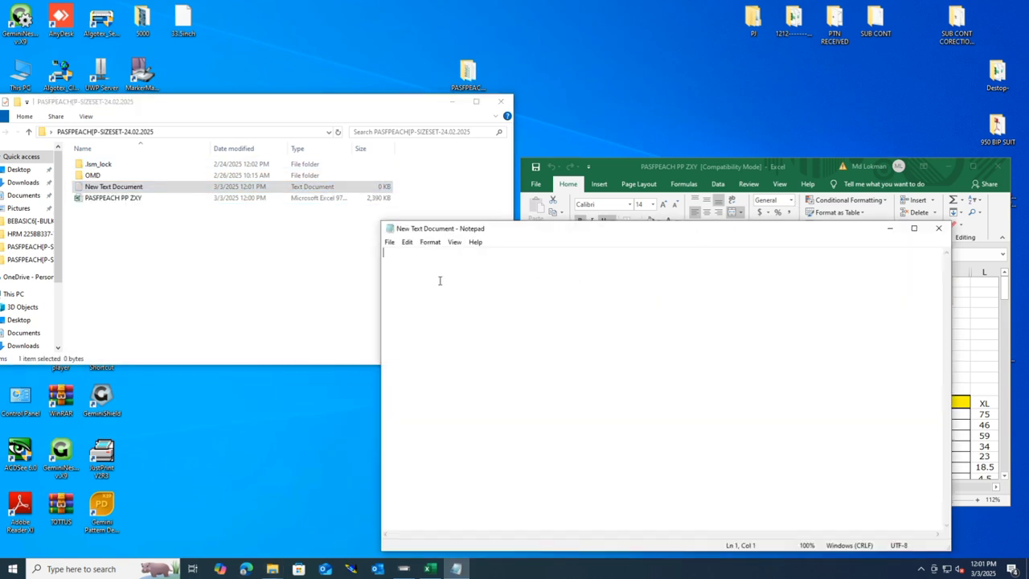
- Write the size list alpha, 40, 42, *44, 46, 48, 50, 52 on separate lines, then save and close the file
type("alpha")
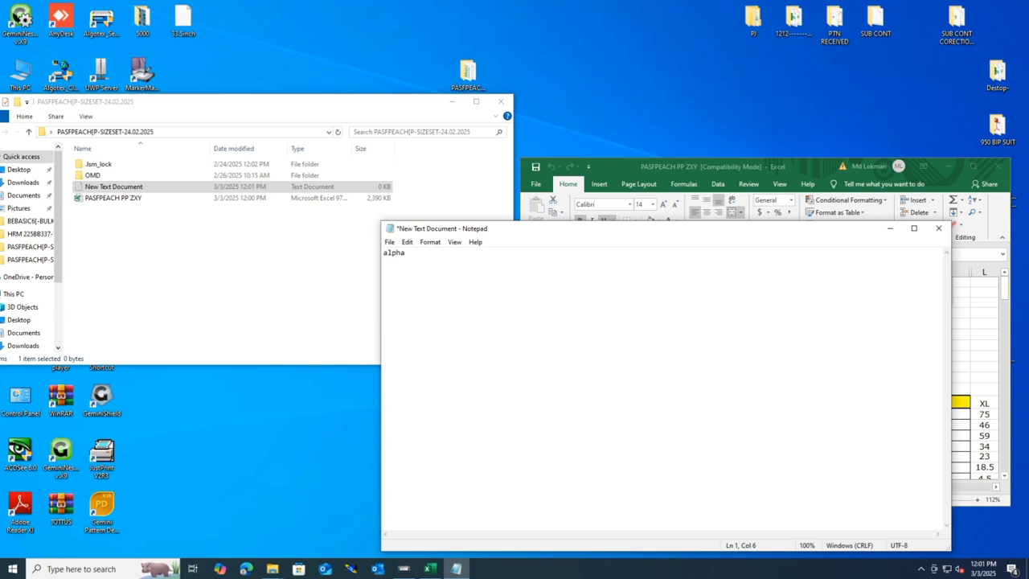
left_click_drag(671, 237, 349, 173)
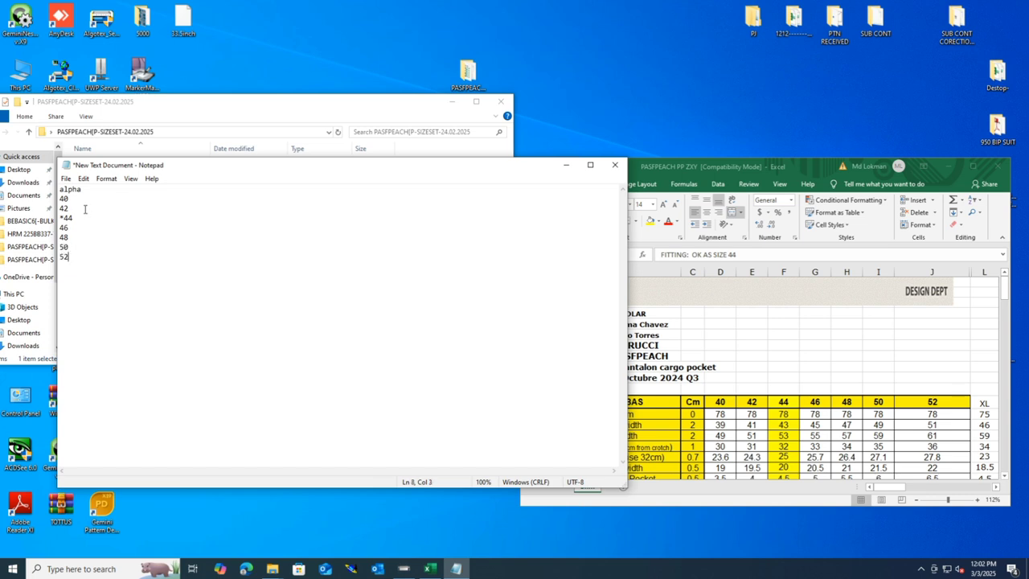
left_click(66, 178)
left_click(94, 227)
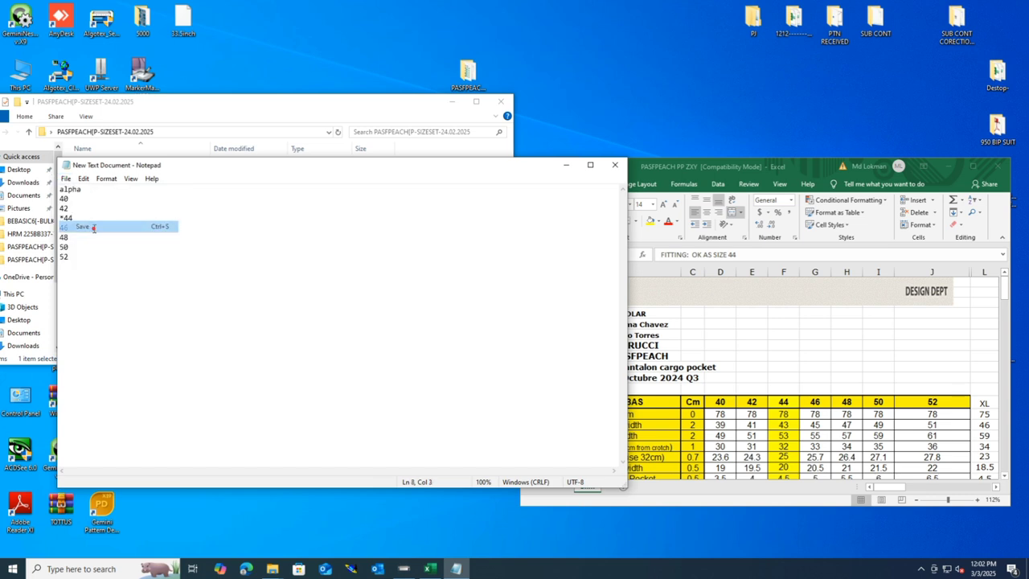
left_click(615, 165)
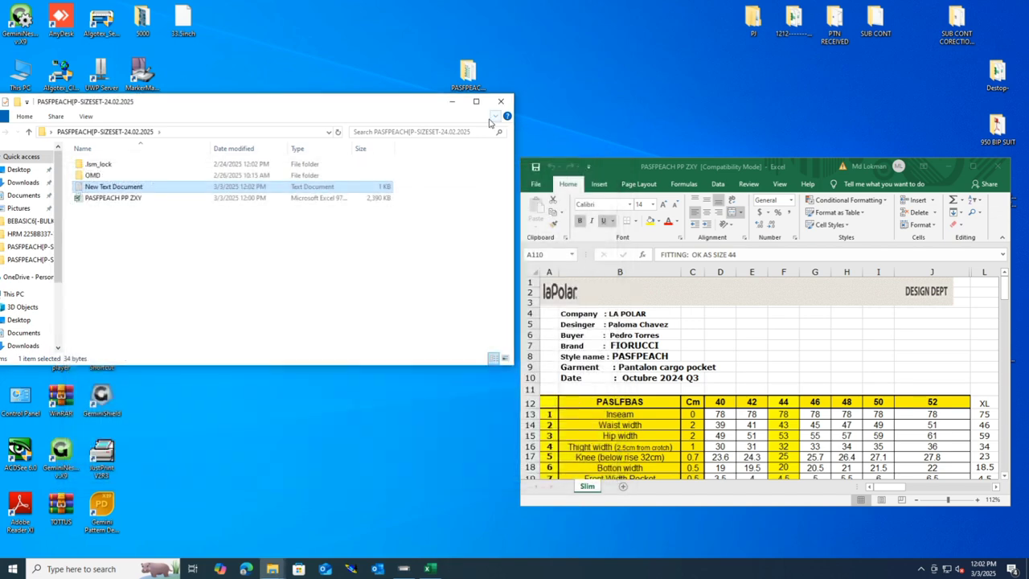
- Minimize the spec workbook and move the folder window aside to uncover the desktop shortcuts
left_click(975, 167)
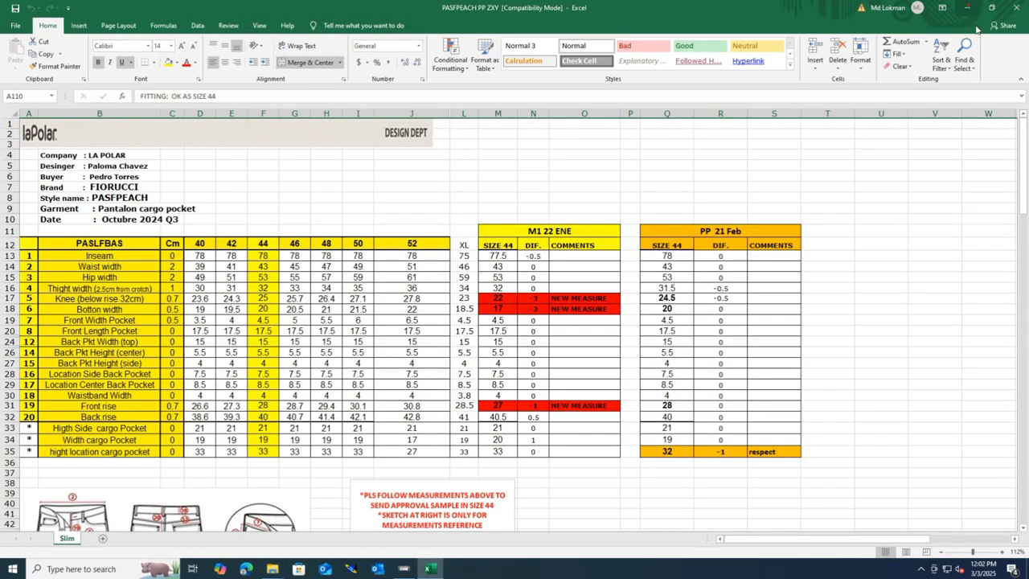
left_click(968, 7)
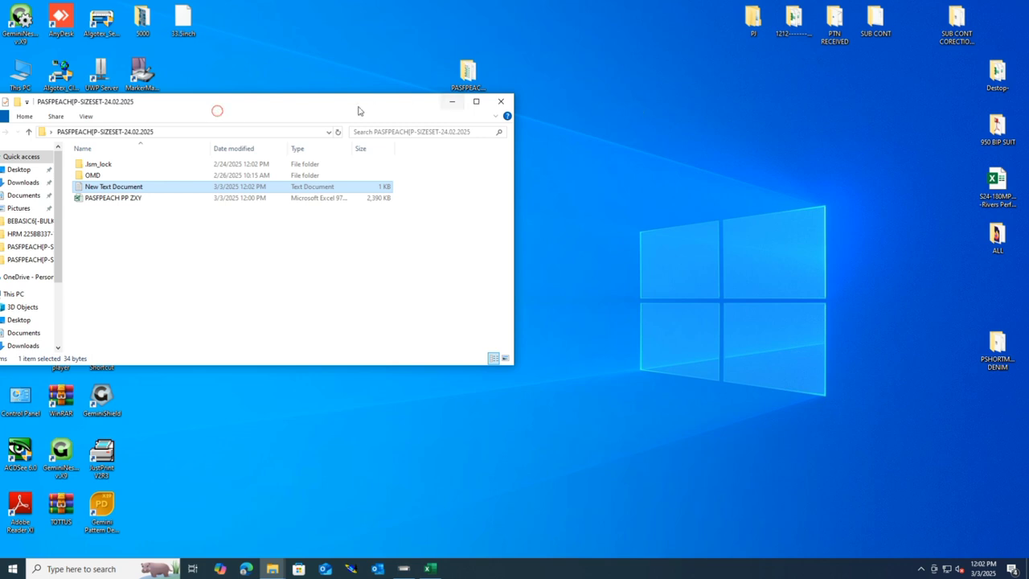
left_click_drag(226, 100, 816, 111)
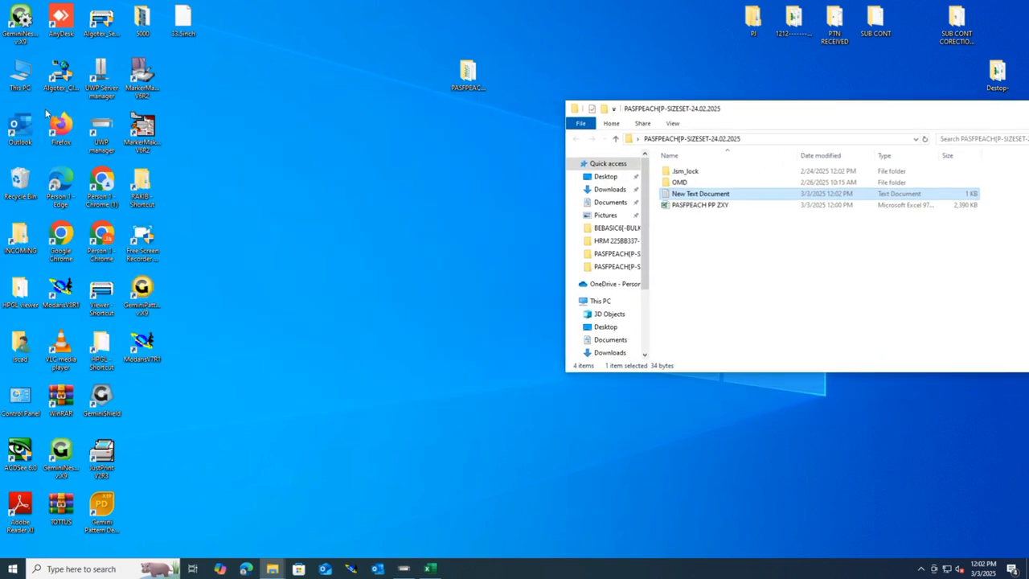
- Launch Modaris and set all its access paths to the desktop folder PASFPEACH[P-SIZESET-24.02.2025
left_click(62, 306)
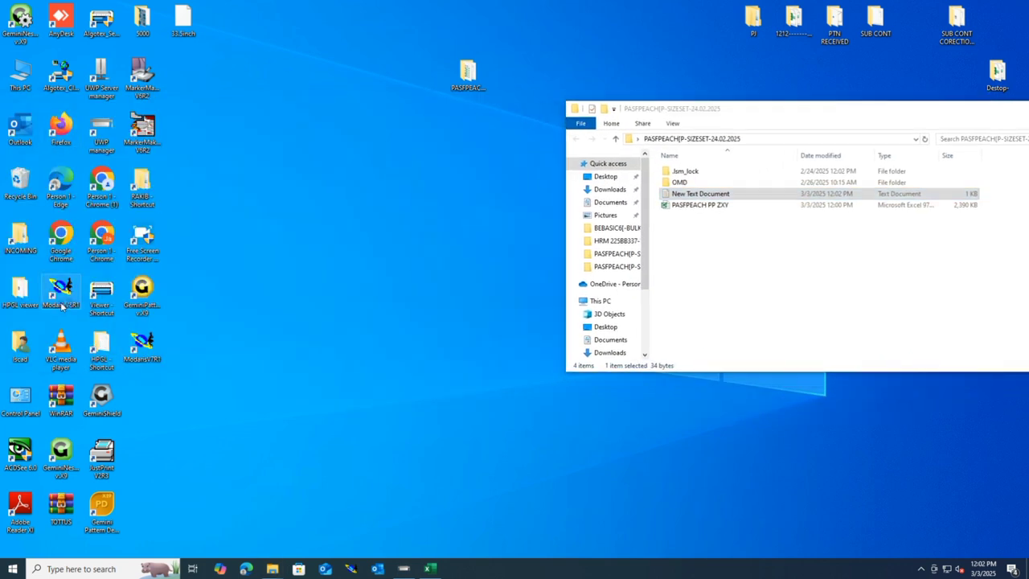
double_click(62, 306)
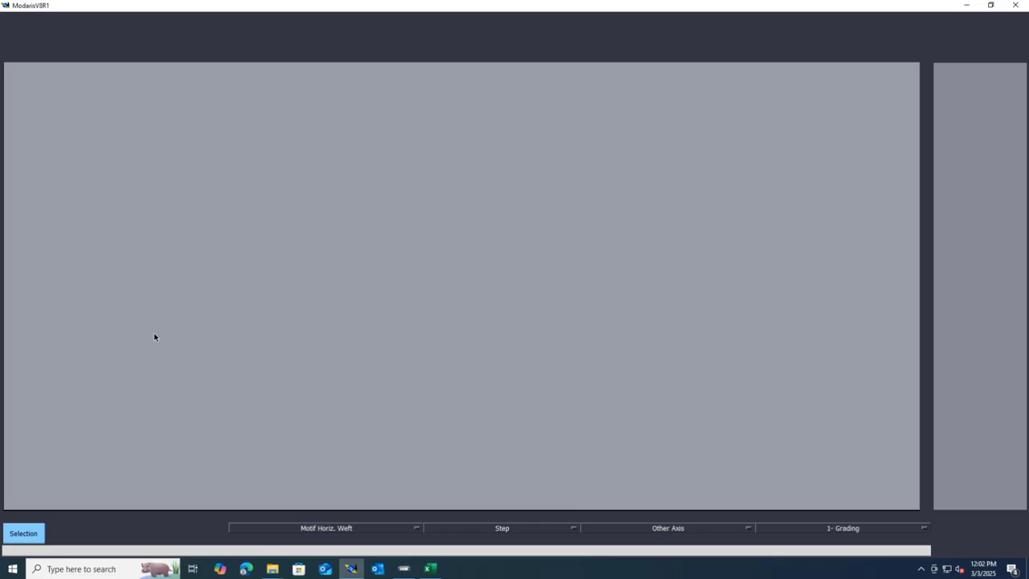
left_click(62, 19)
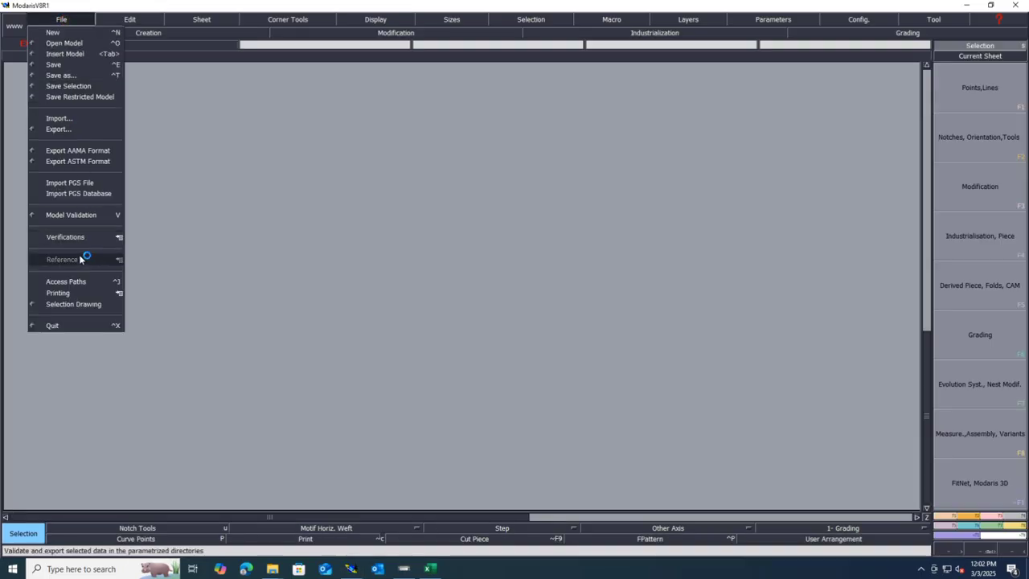
left_click(84, 280)
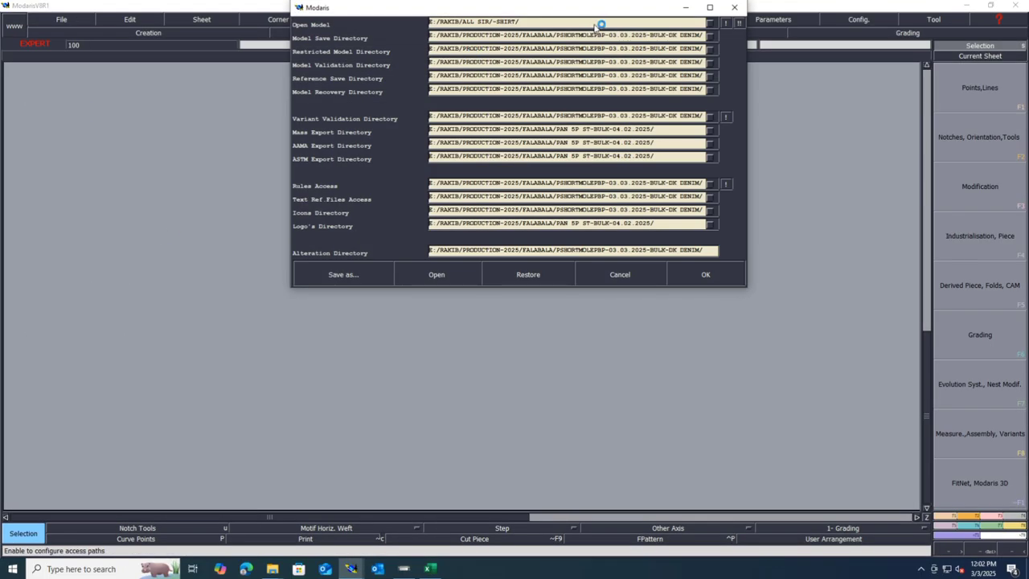
left_click(600, 24)
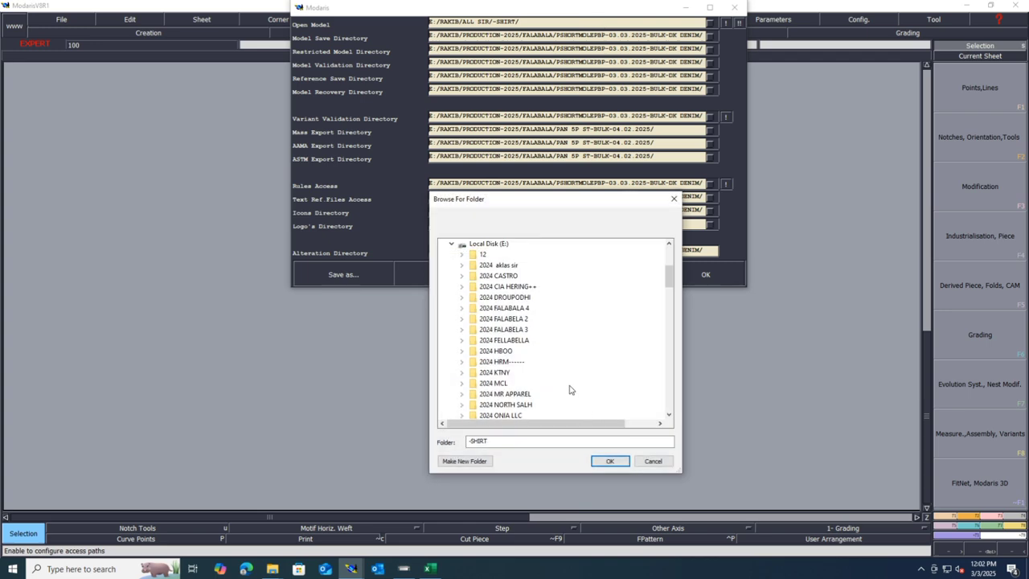
scroll(567, 390, "up", 5)
double_click(480, 296)
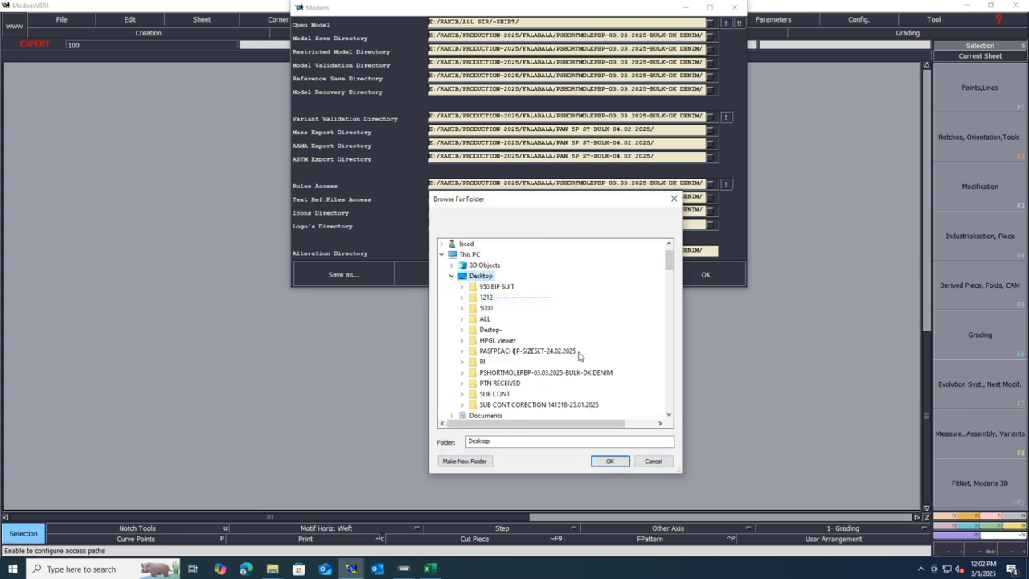
left_click(533, 352)
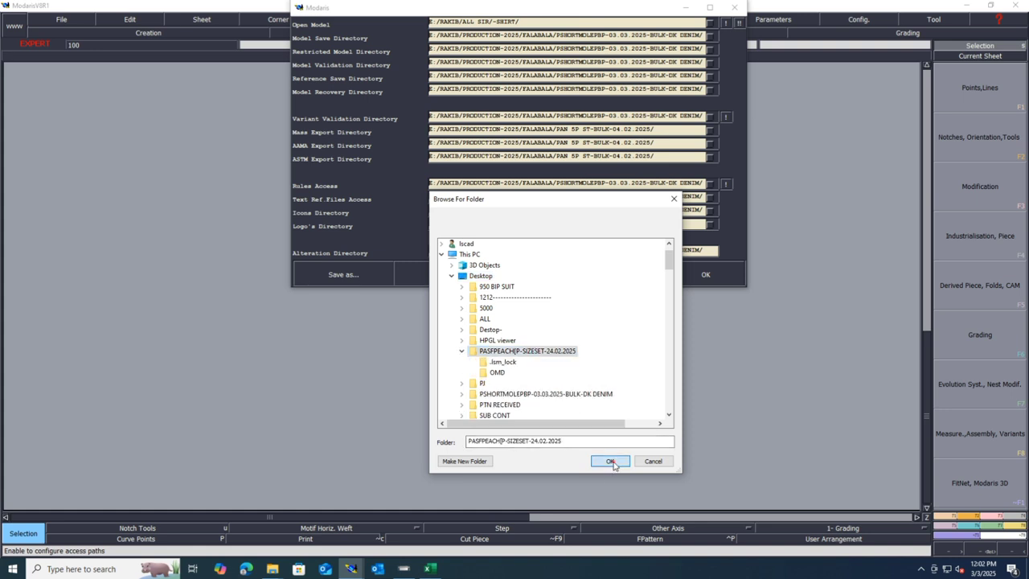
left_click(610, 460)
left_click(738, 26)
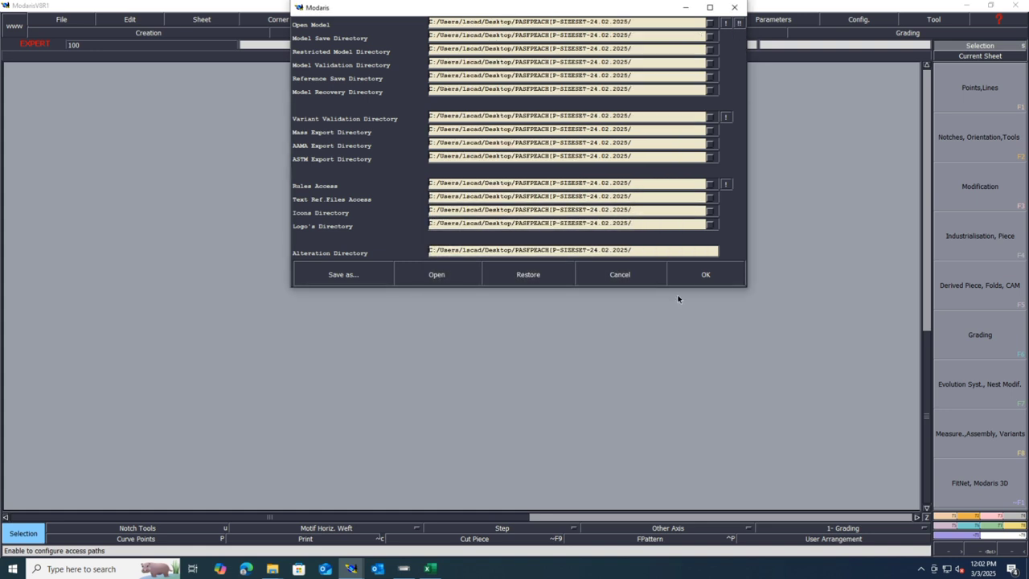
left_click(706, 274)
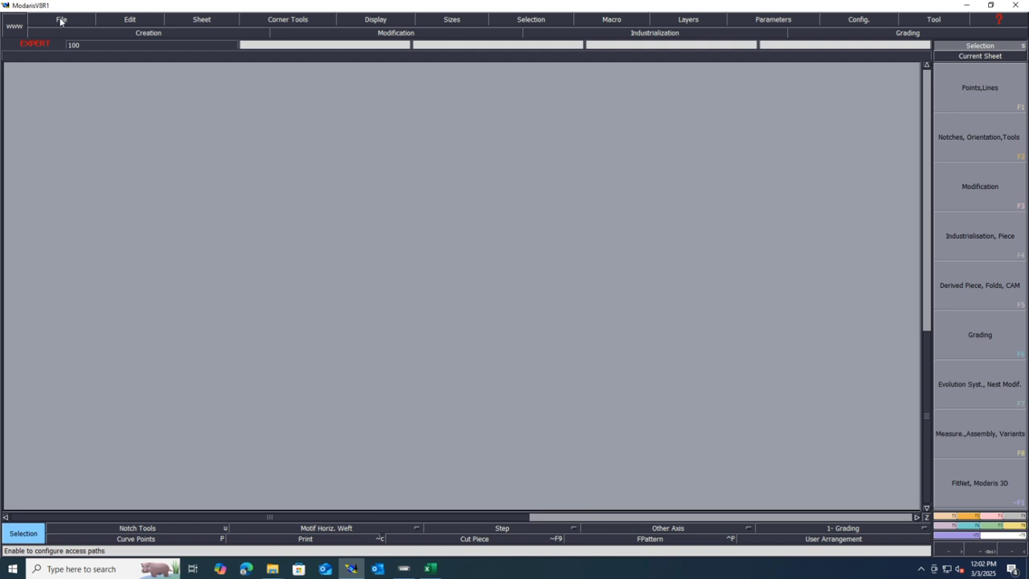
left_click(990, 4)
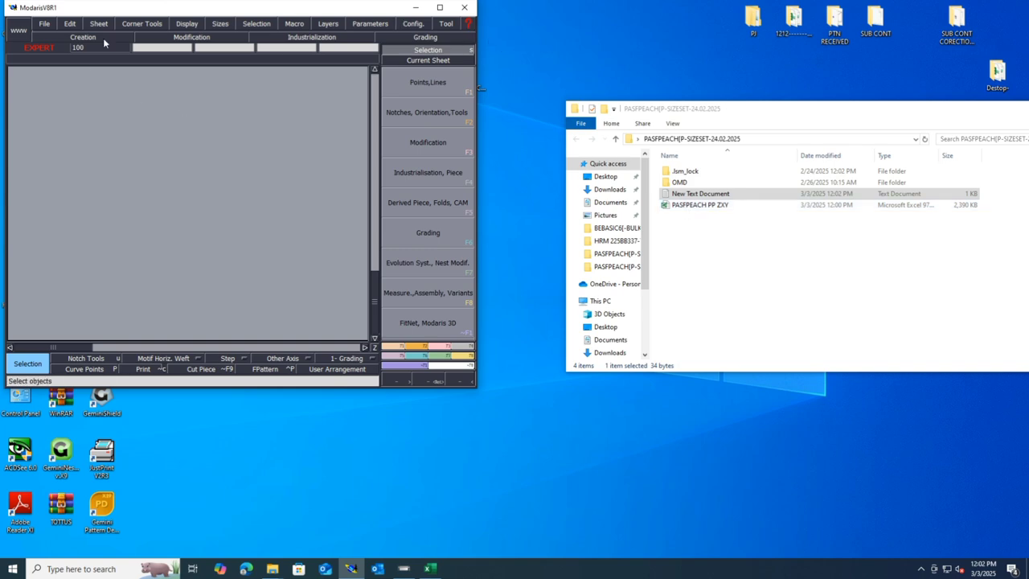
left_click(44, 24)
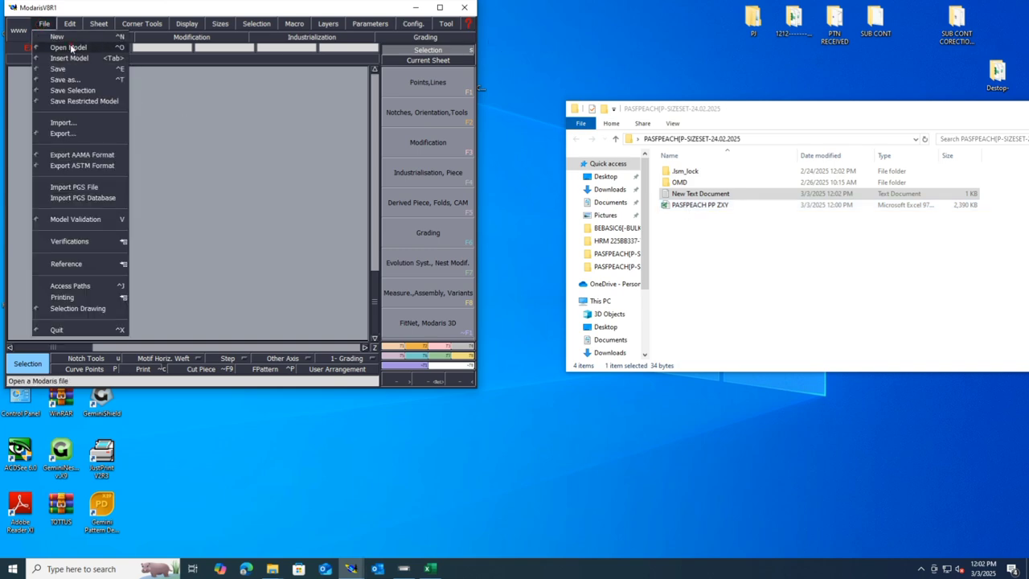
left_click(74, 48)
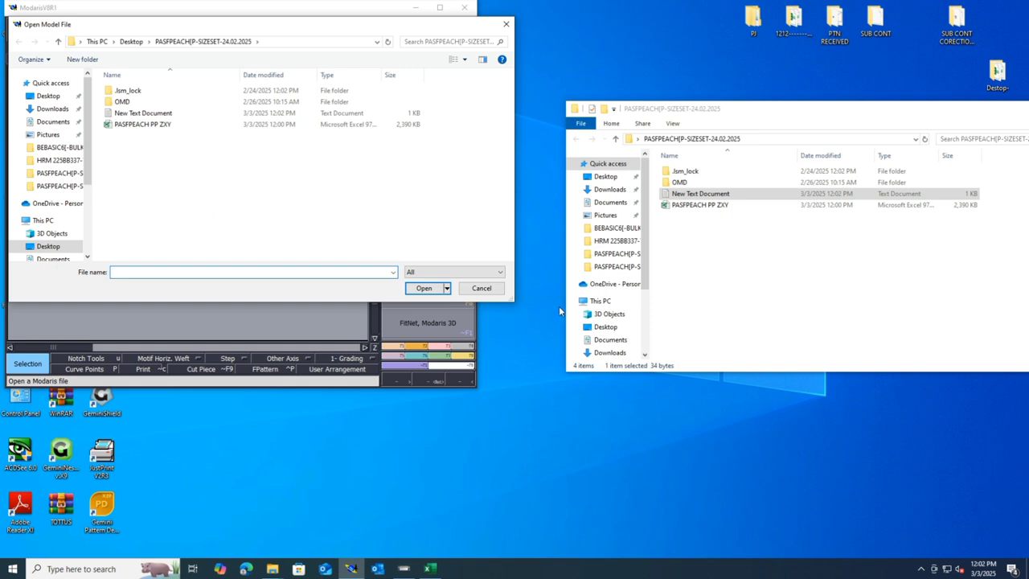
left_click(482, 288)
- Create a new model named PASFPEACH and maximize the Modaris window
left_click(45, 24)
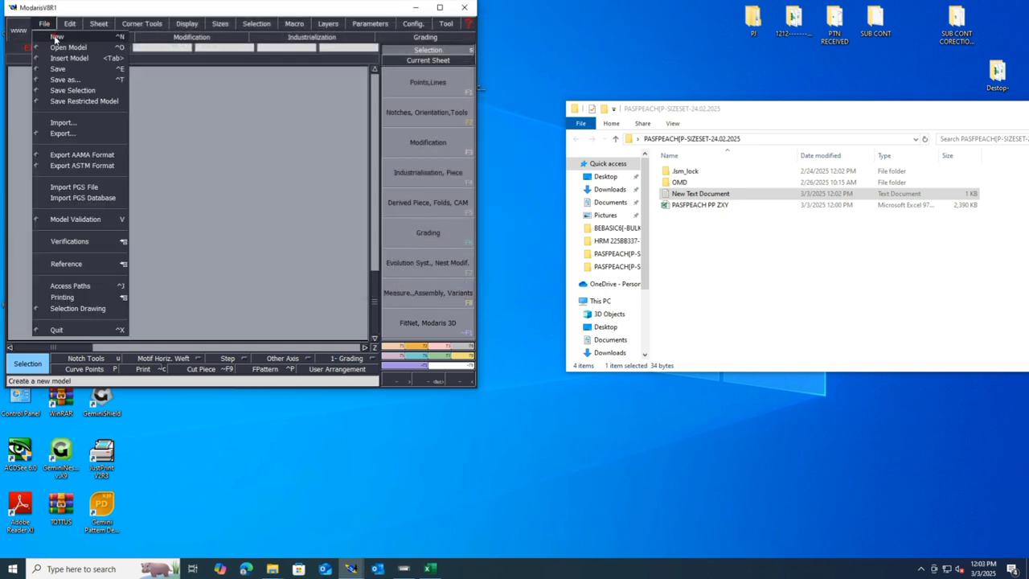
left_click(56, 34)
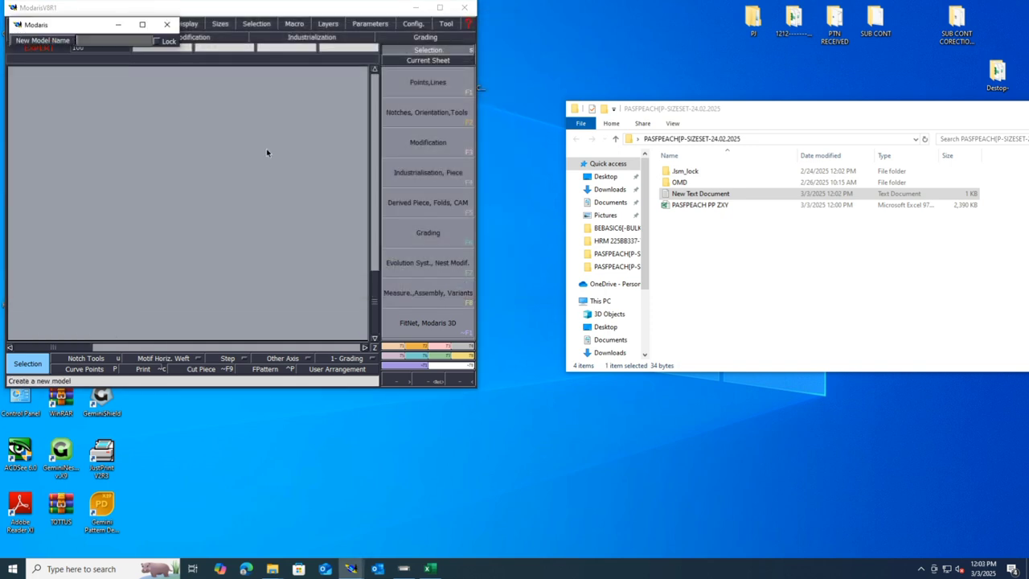
type("PASFPEACH")
key("Return")
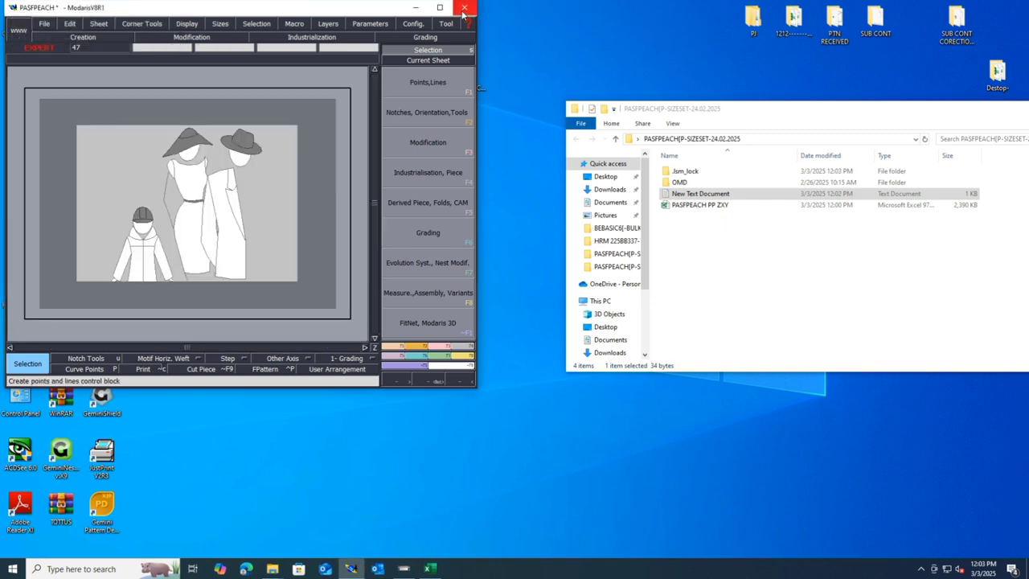
left_click(440, 7)
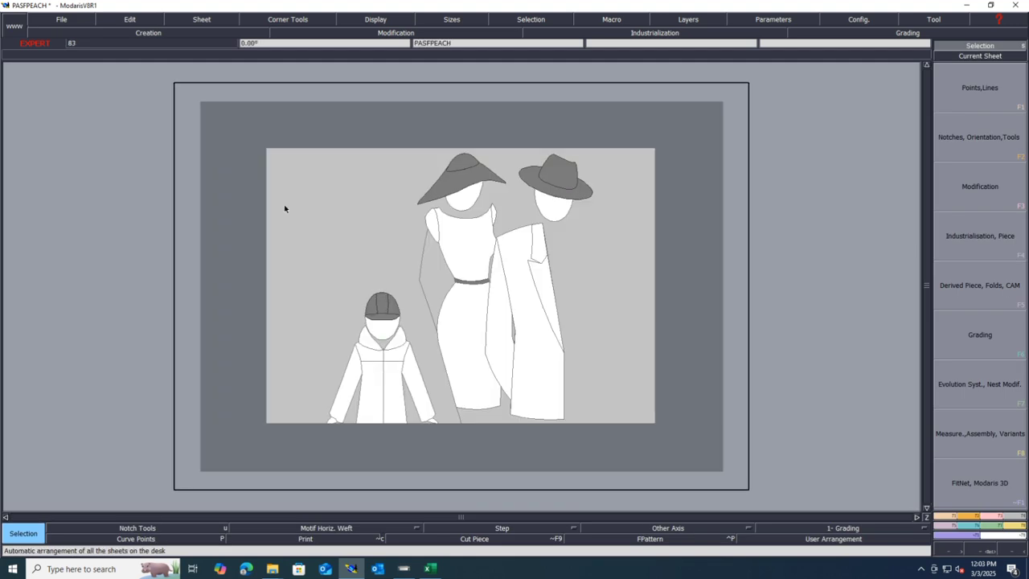
- Toggle the sizes display, show the title block on the model sheet, and automatically rearrange the sheet on the desk
left_click(371, 20)
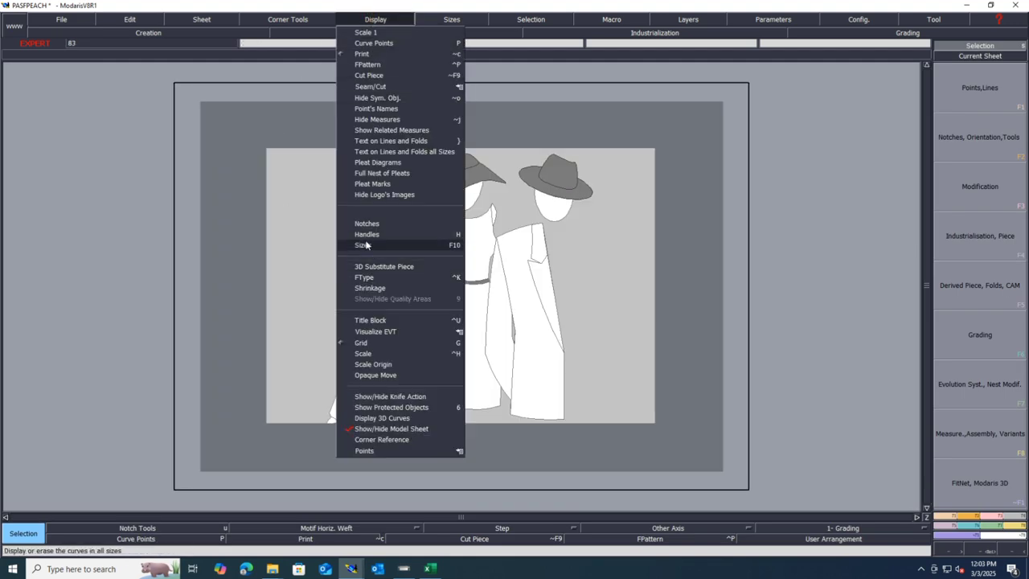
left_click(365, 245)
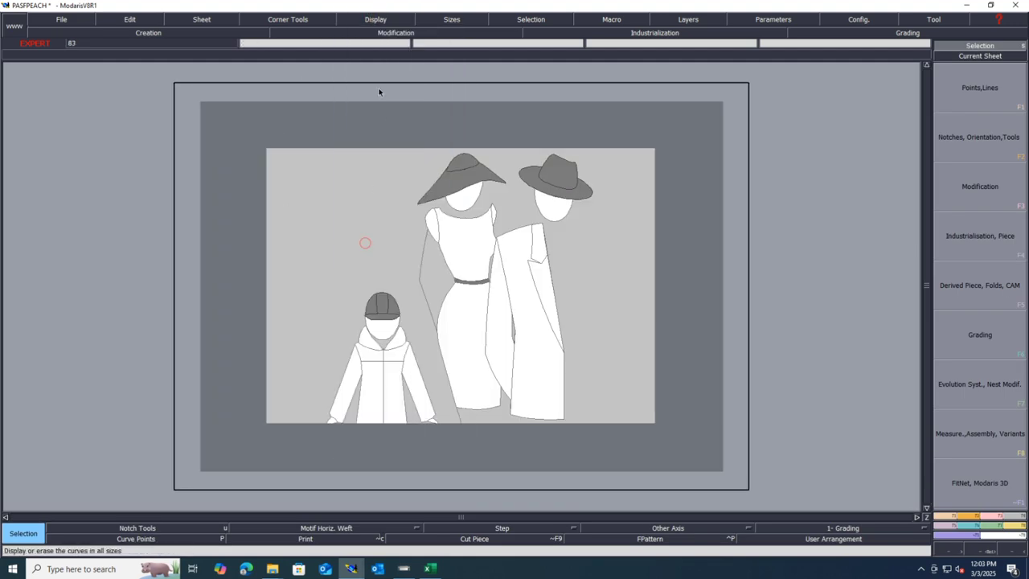
left_click(372, 19)
left_click(368, 321)
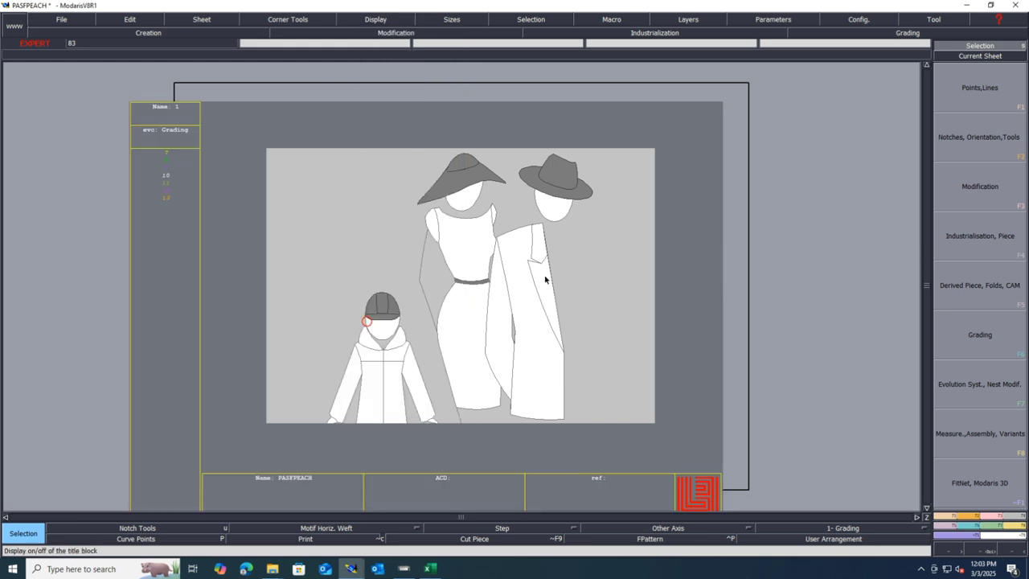
key("8")
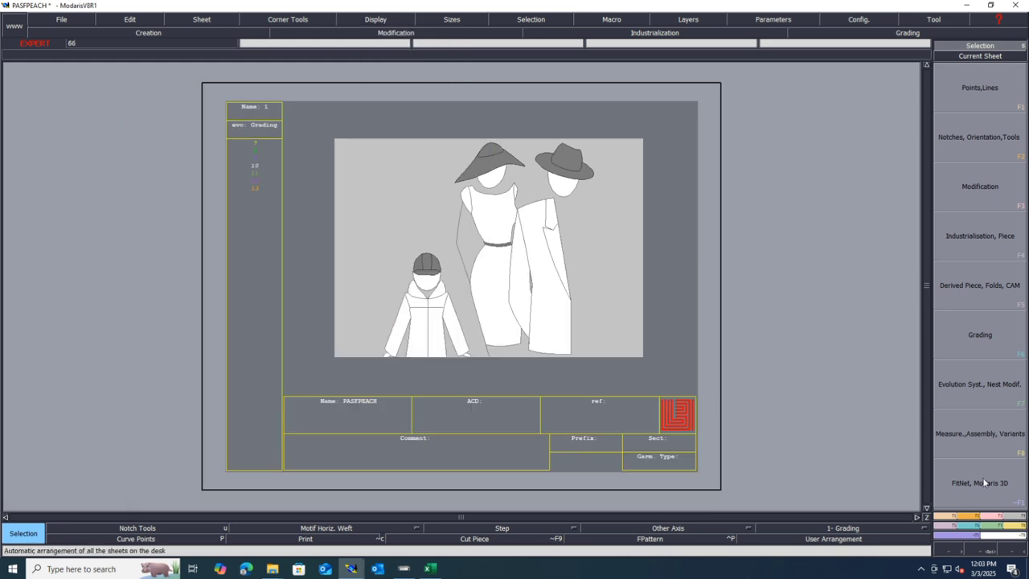
- Import the size range from New Text Document in the desktop folder PASFPEACH[P-SIZESET-24.02.2025 into the model with Imp. EVT
left_click(990, 525)
left_click(1000, 204)
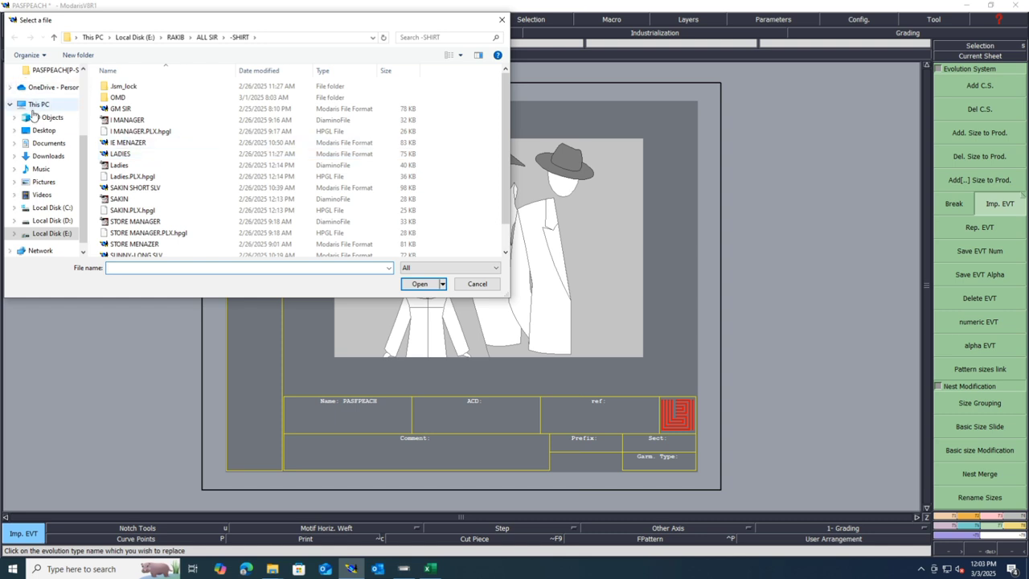
left_click(42, 130)
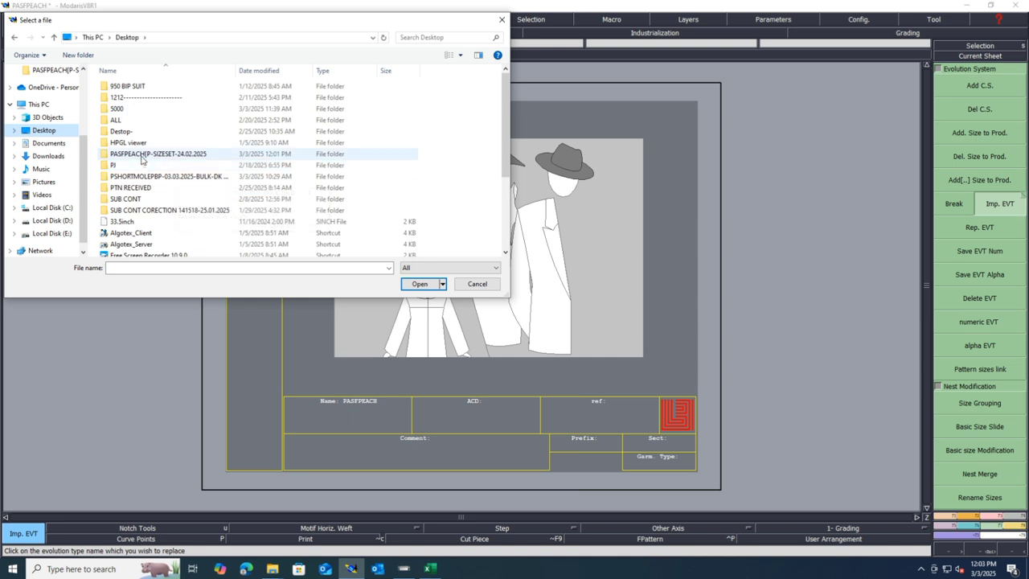
double_click(141, 155)
left_click(158, 121)
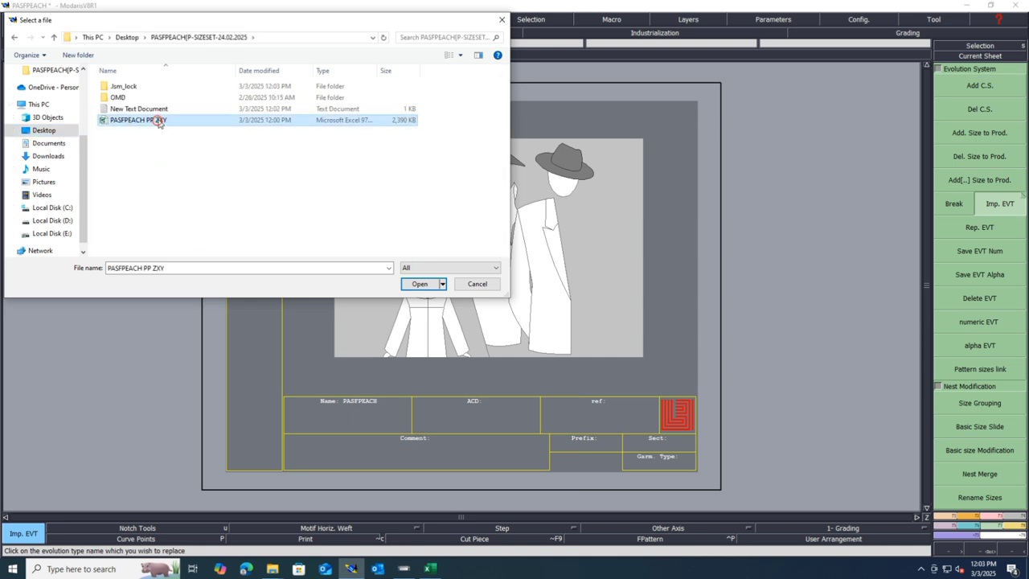
left_click(163, 110)
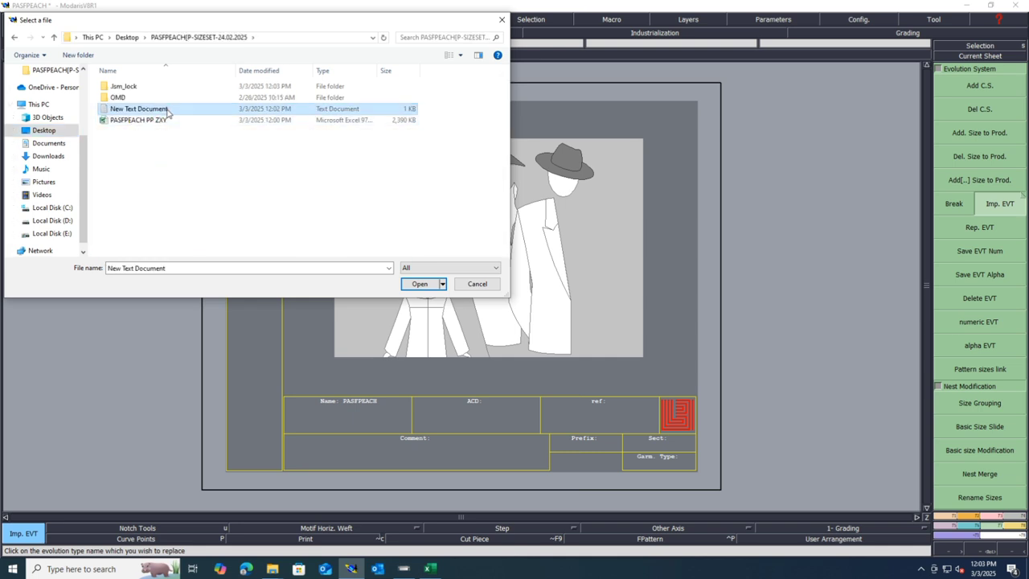
left_click(420, 284)
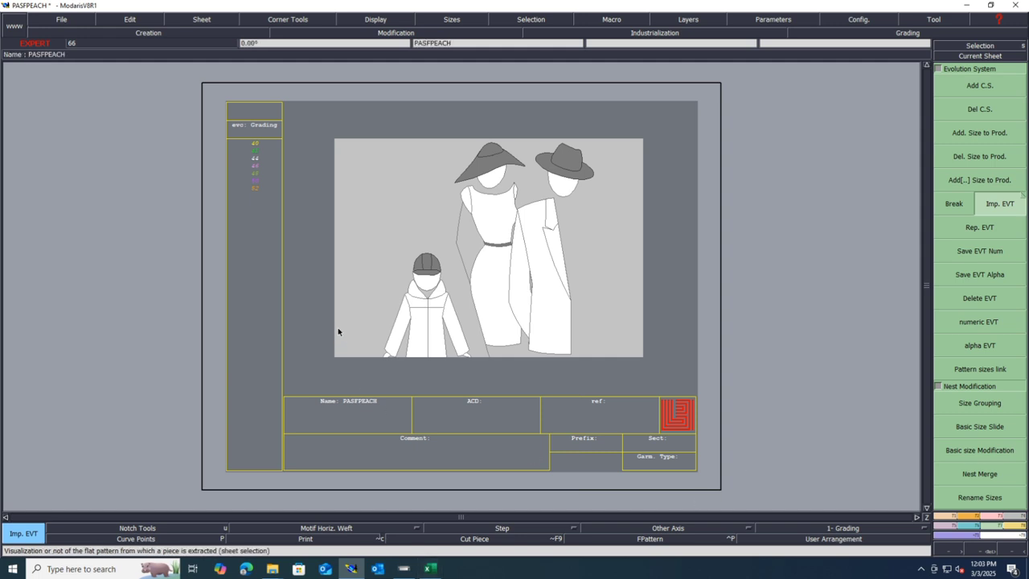
- Confirm the access paths and save the PASFPEACH model in its size set folder, continuing past the validation warning
key("ctrl+a")
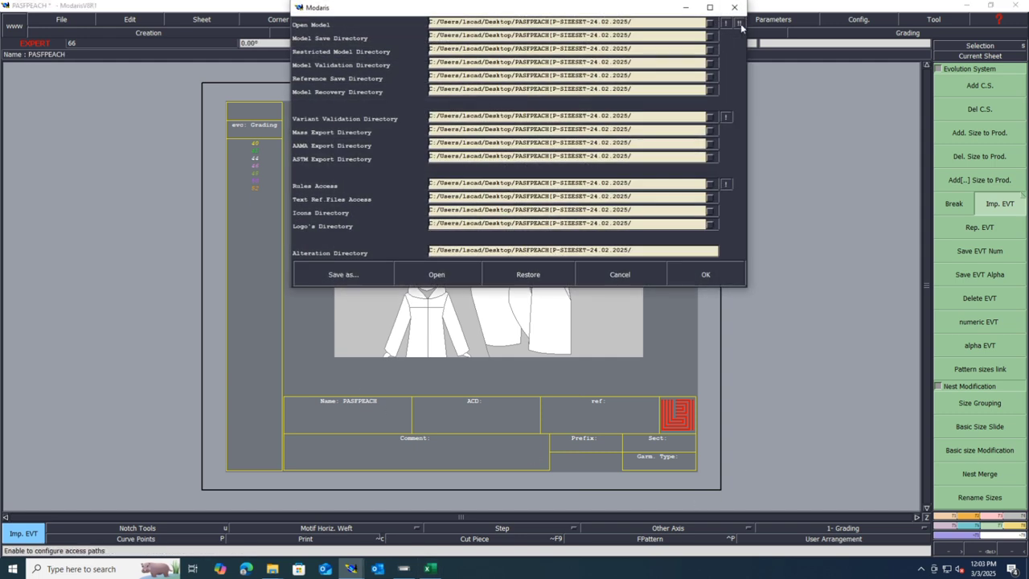
left_click(706, 275)
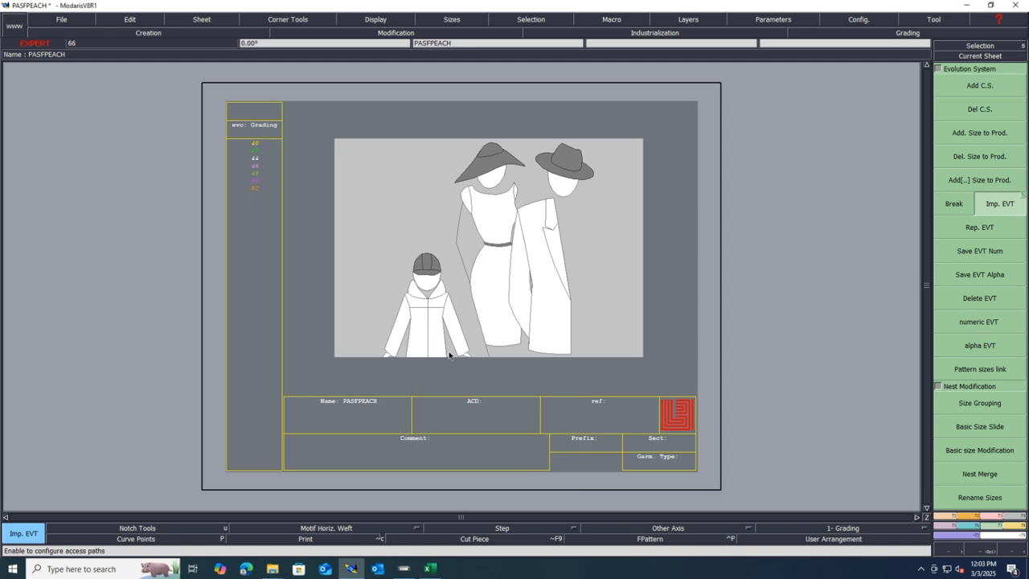
left_click(61, 20)
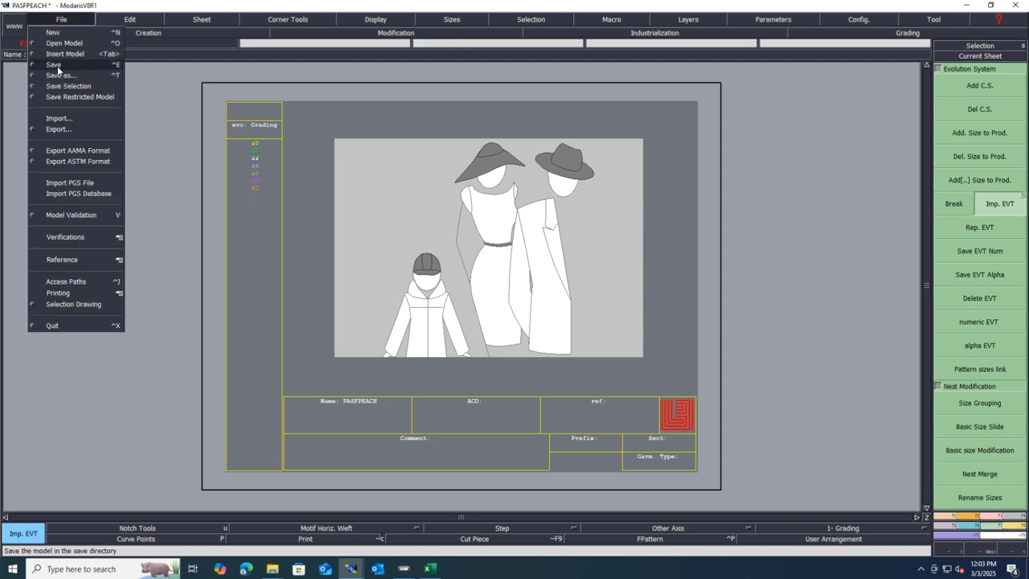
left_click(57, 65)
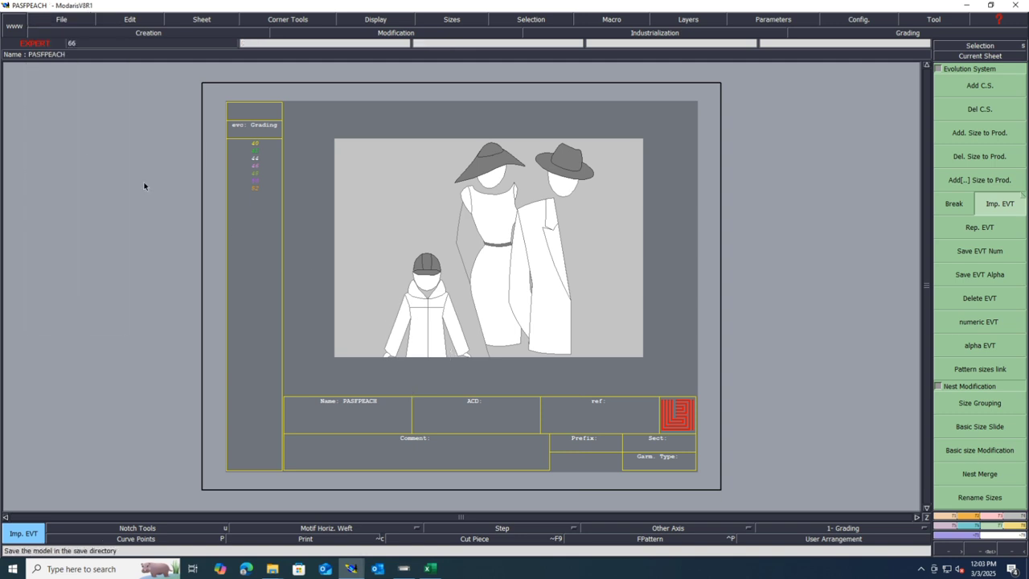
left_click(61, 21)
left_click(55, 64)
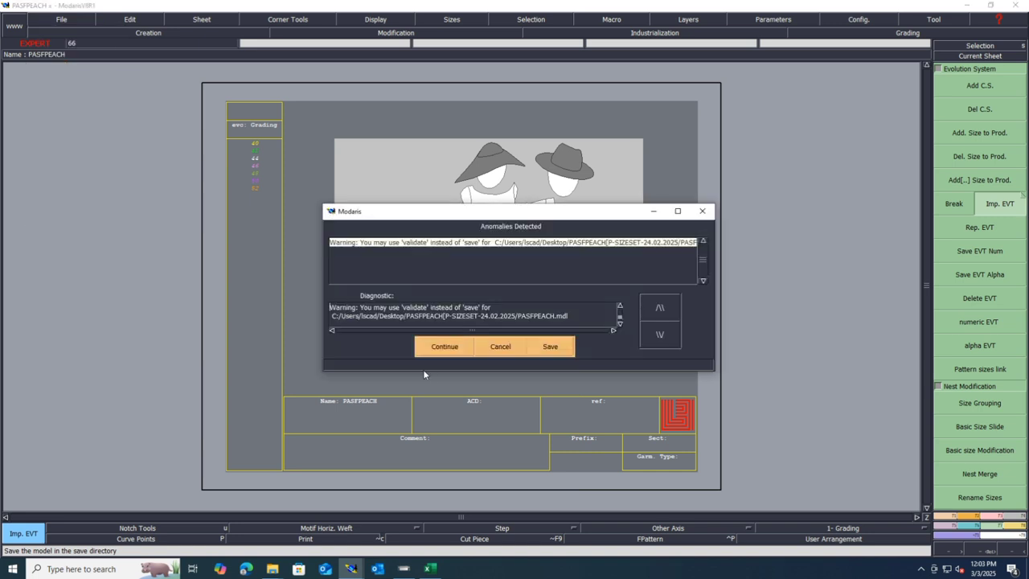
left_click(436, 348)
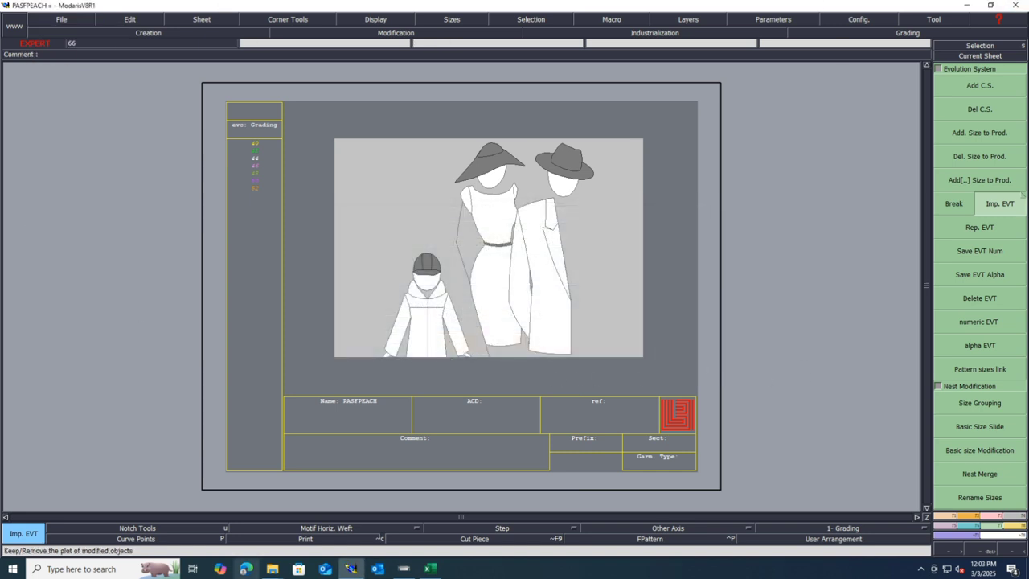
mouse_move(269, 569)
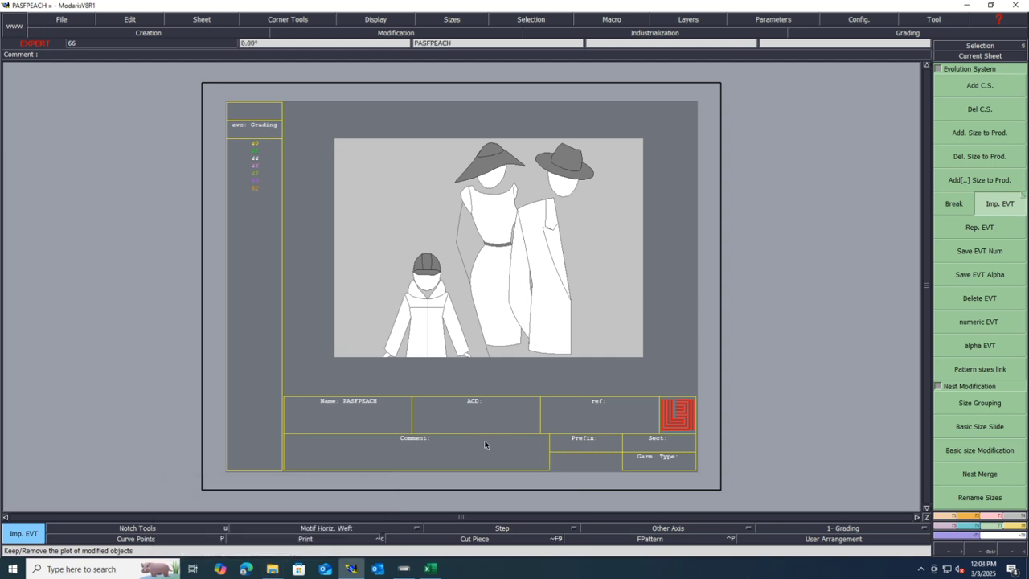
key("ctrl+s")
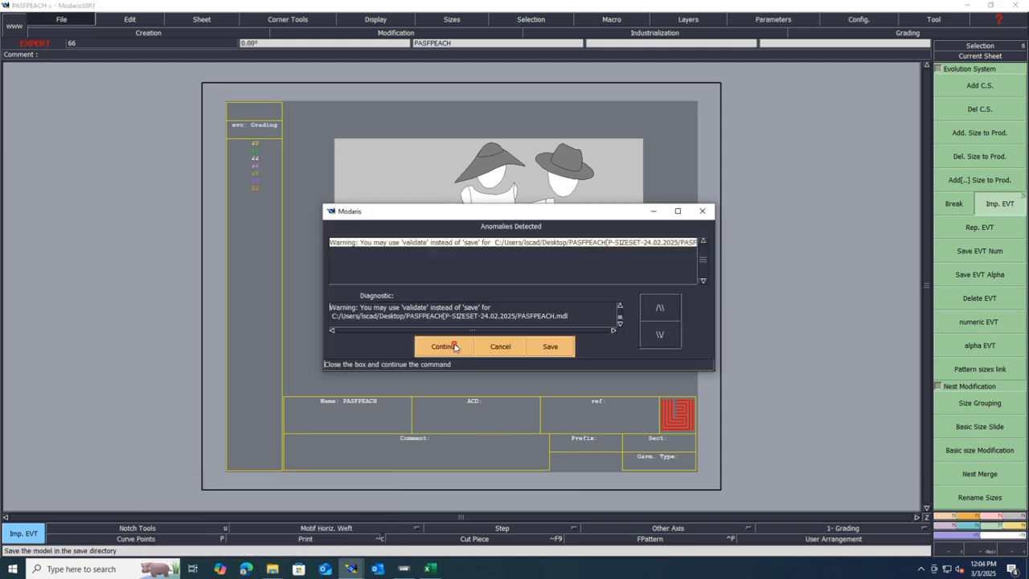
left_click(454, 345)
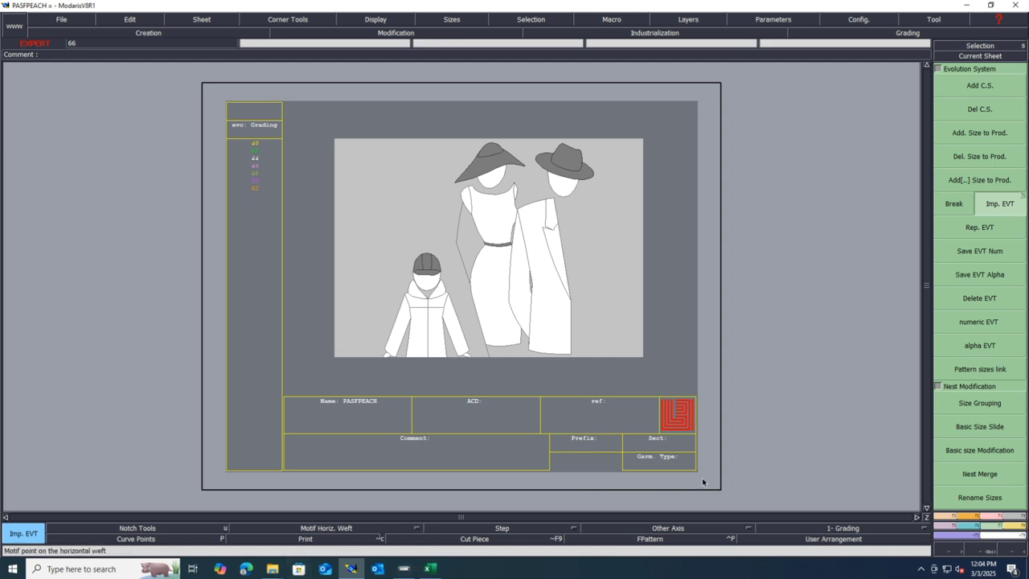
- Add a new blank sheet to the model, arrange all sheets on the desk, and hide the title blocks
left_click(201, 19)
left_click(193, 31)
key("7")
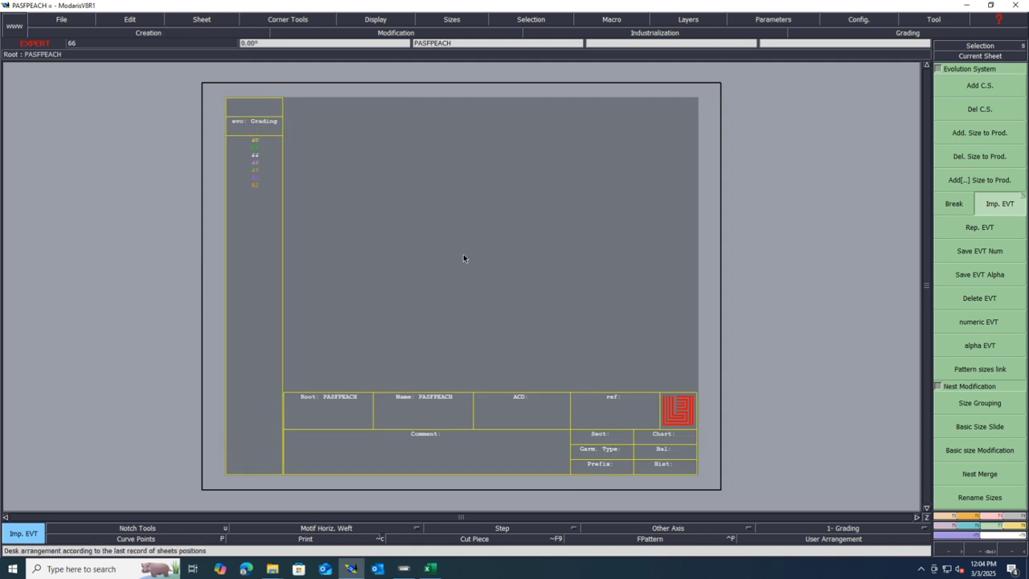
key("8")
key("ctrl+u")
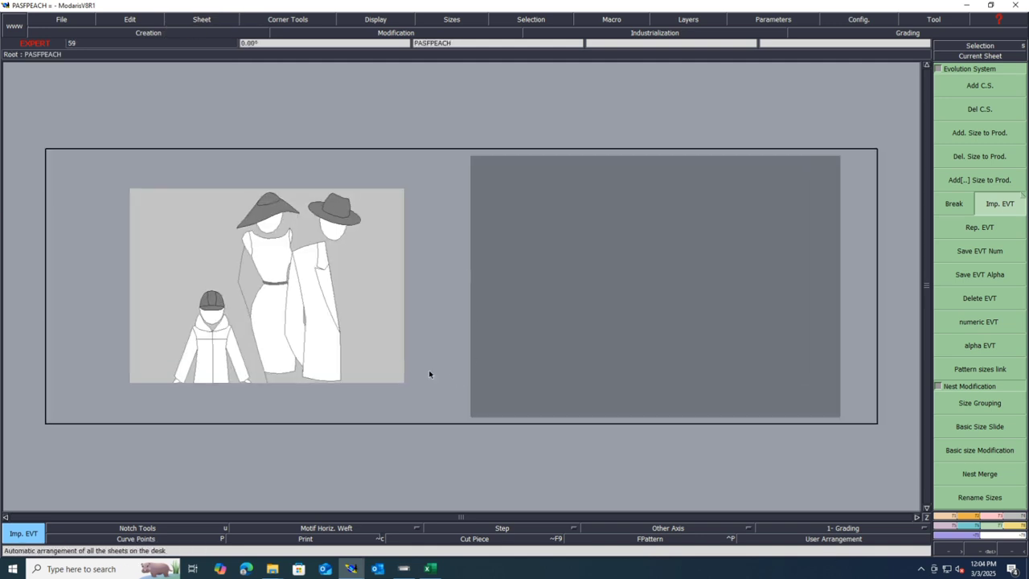
- Switch to the Excel spec workbook, check the Inseam row of the size chart, and return to Modaris
left_click(430, 568)
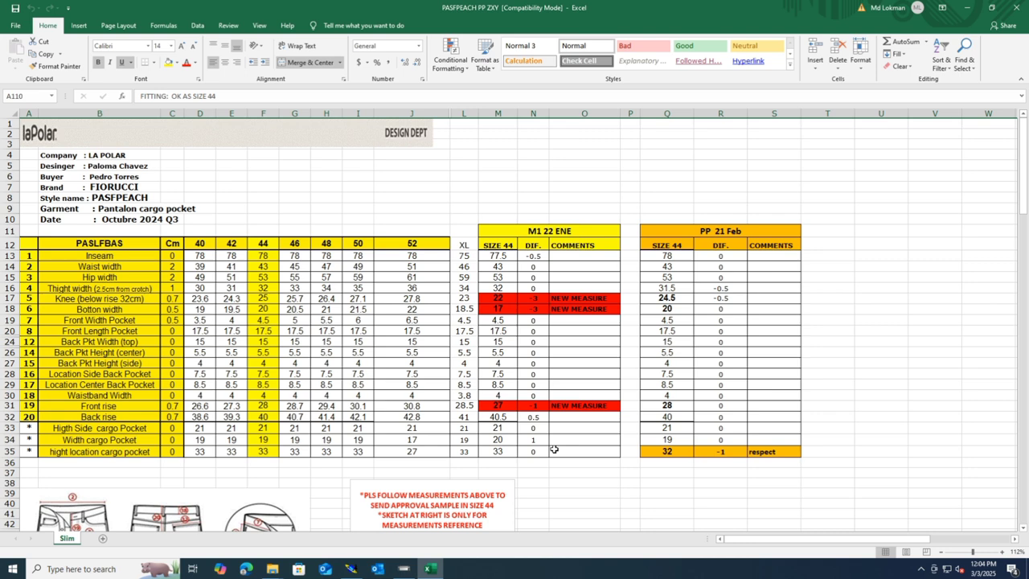
left_click(11, 256)
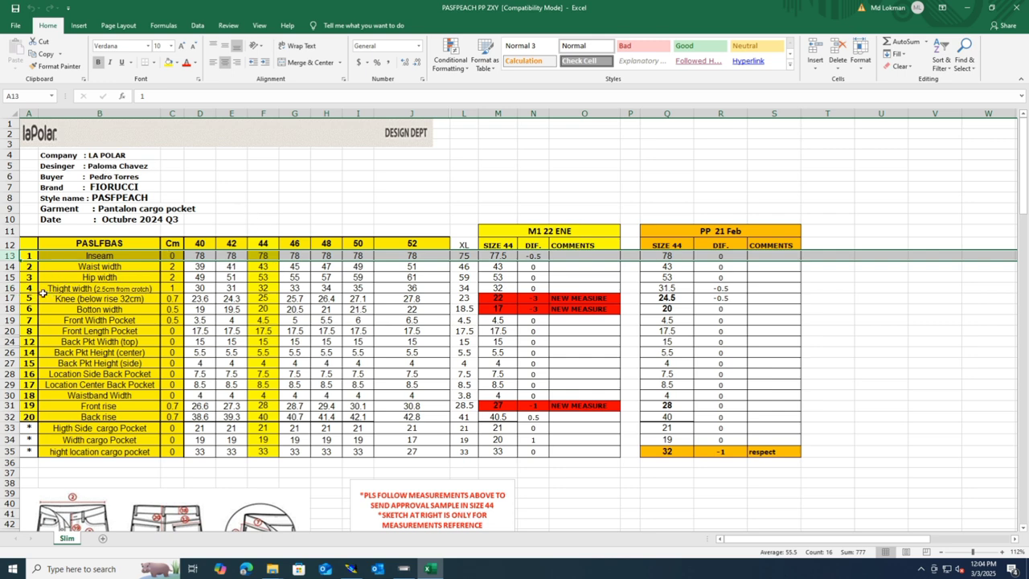
left_click(350, 569)
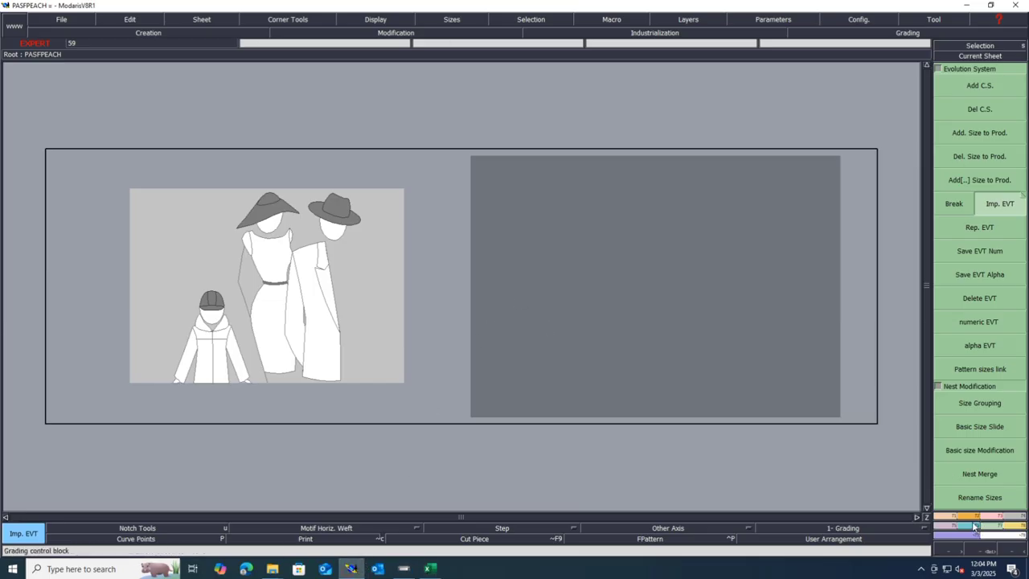
- Try a horizontal Bezier line on the blank sheet with dx 78 and dy 0, and undo it
left_click(949, 519)
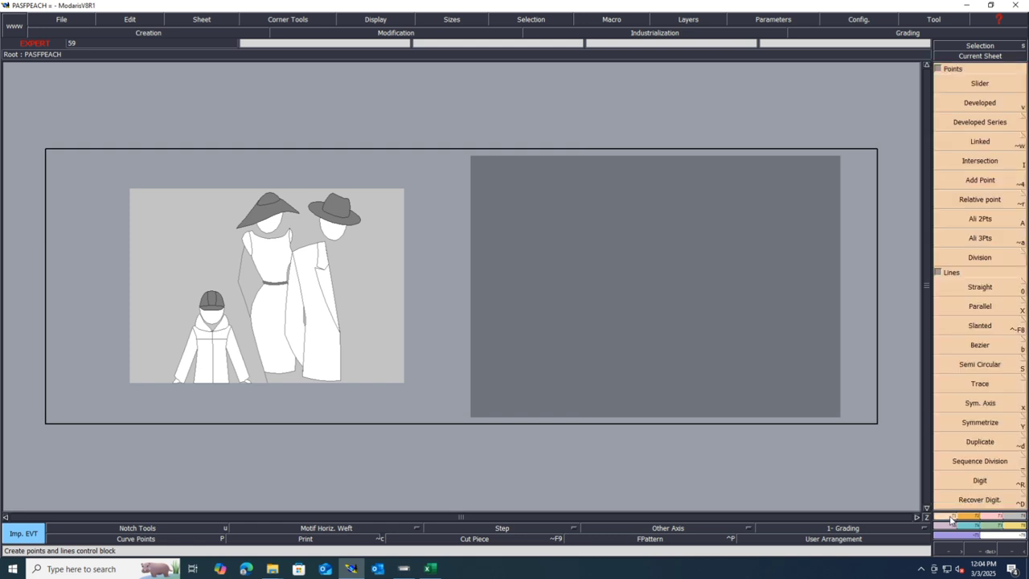
left_click(991, 345)
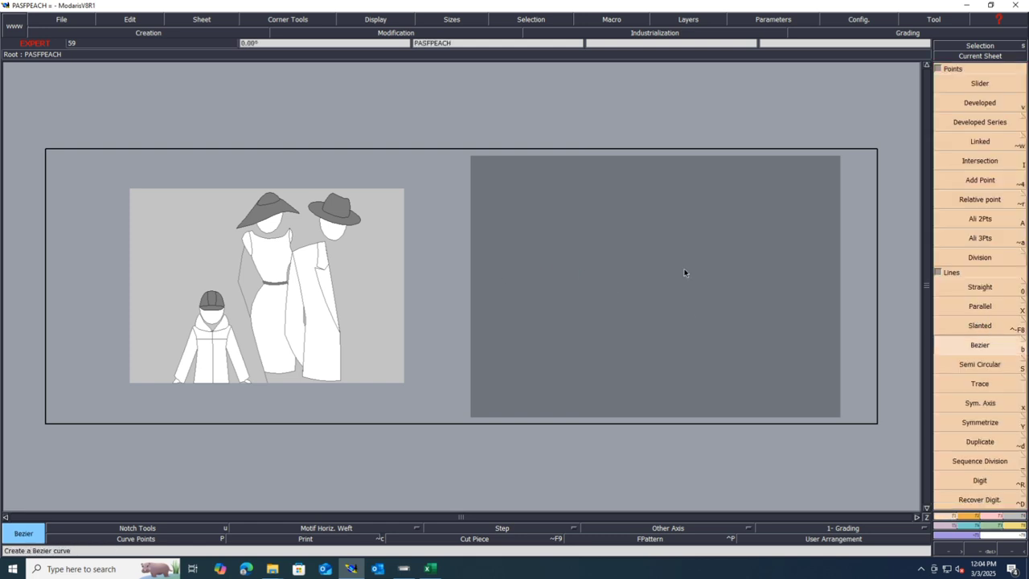
left_click(538, 271)
type("78")
key("Tab")
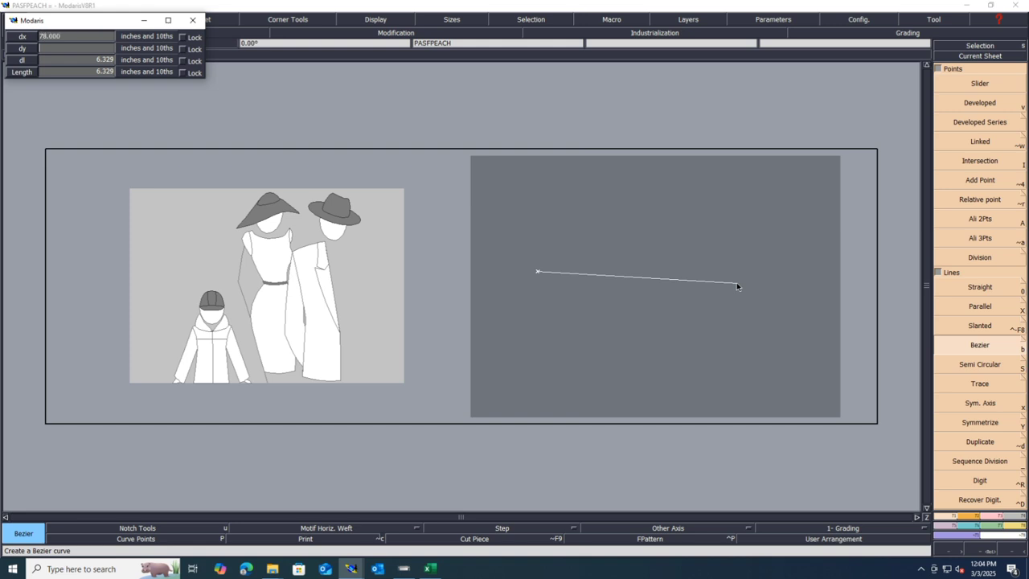
type("0")
key("Return")
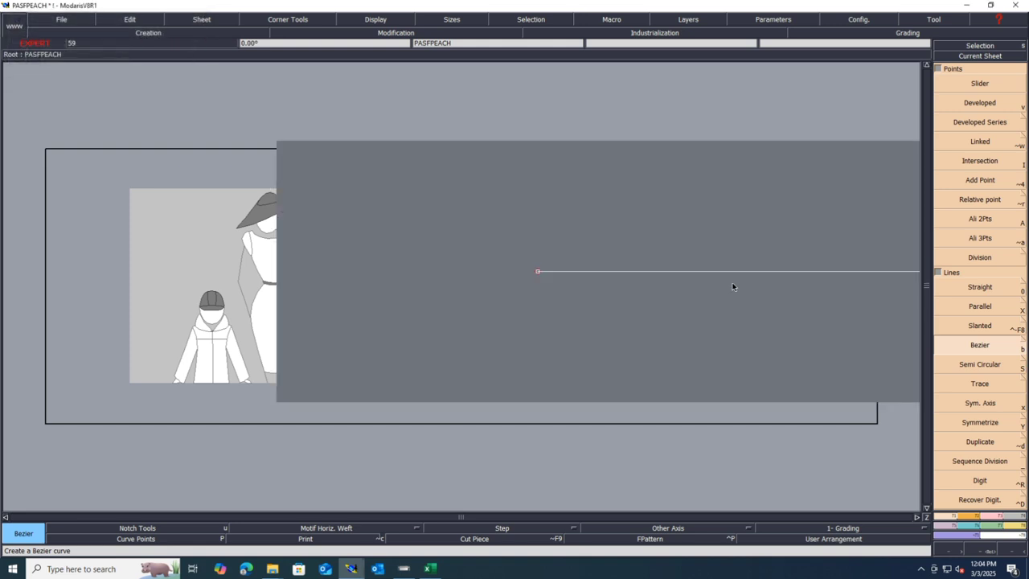
key("ctrl+z")
left_click(766, 24)
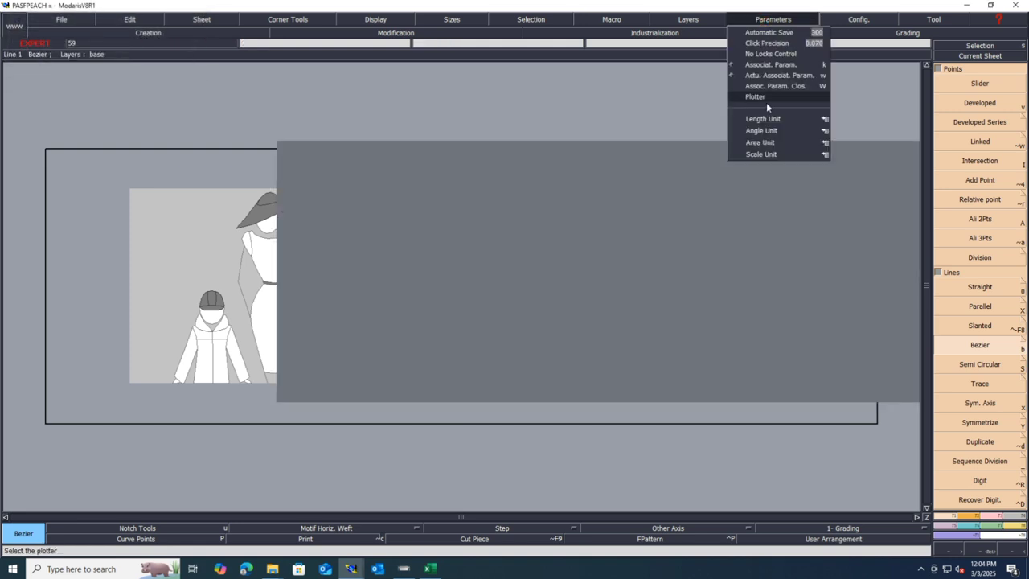
mouse_move(778, 120)
left_click(855, 152)
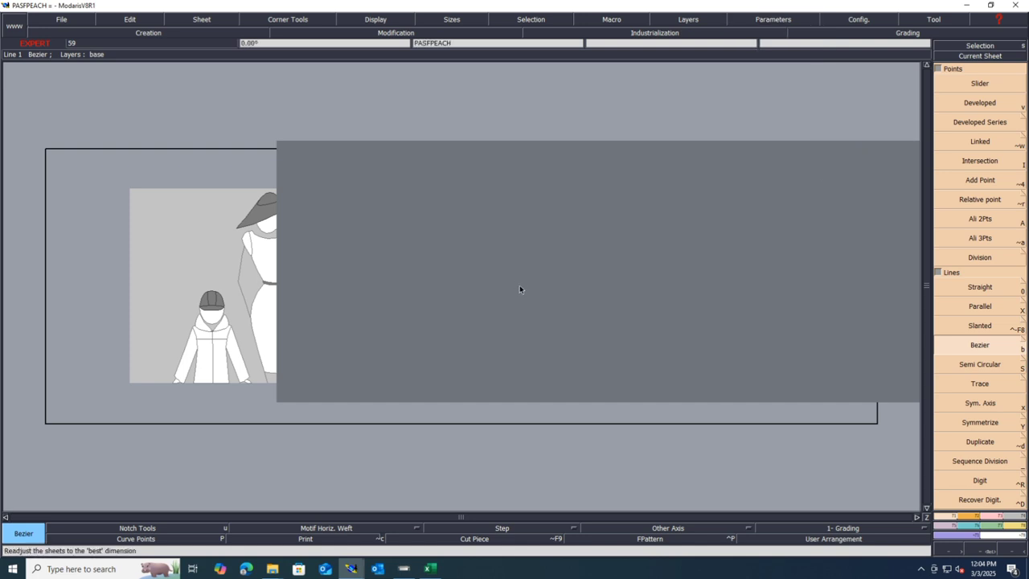
- Draw a horizontal straight line 78 cm long on the blank sheet for the inseam
key("0")
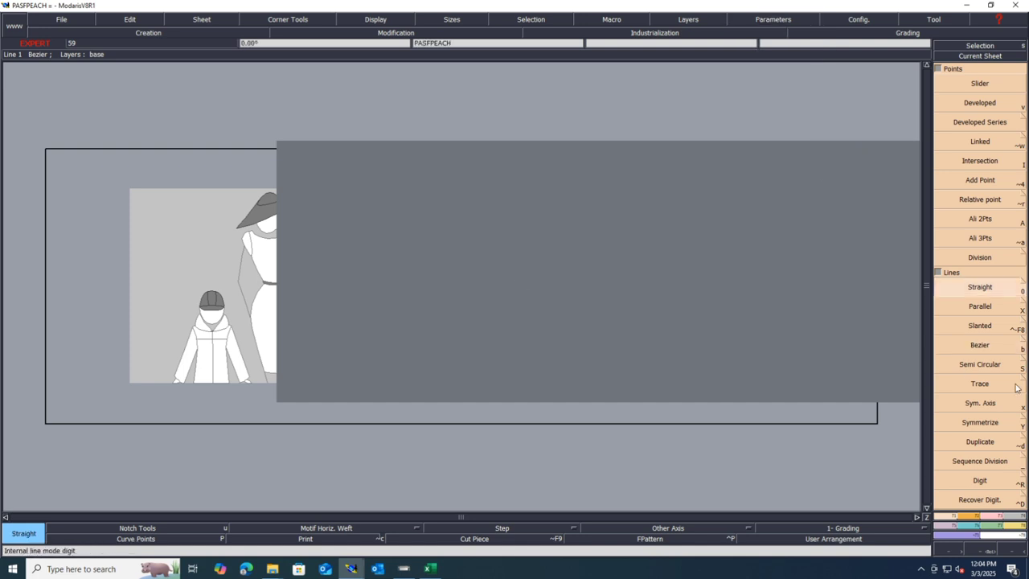
left_click(376, 285)
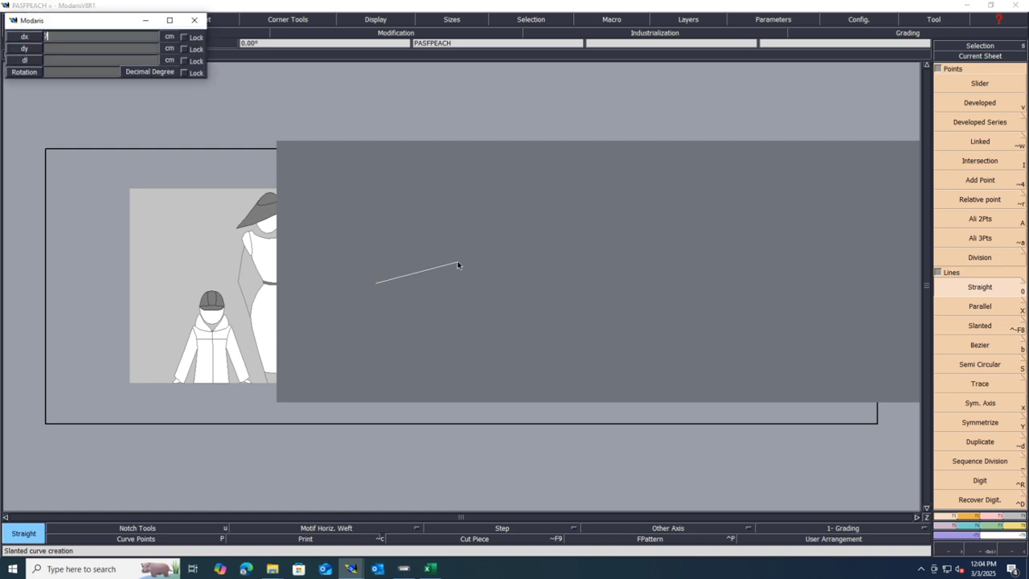
left_click(458, 266)
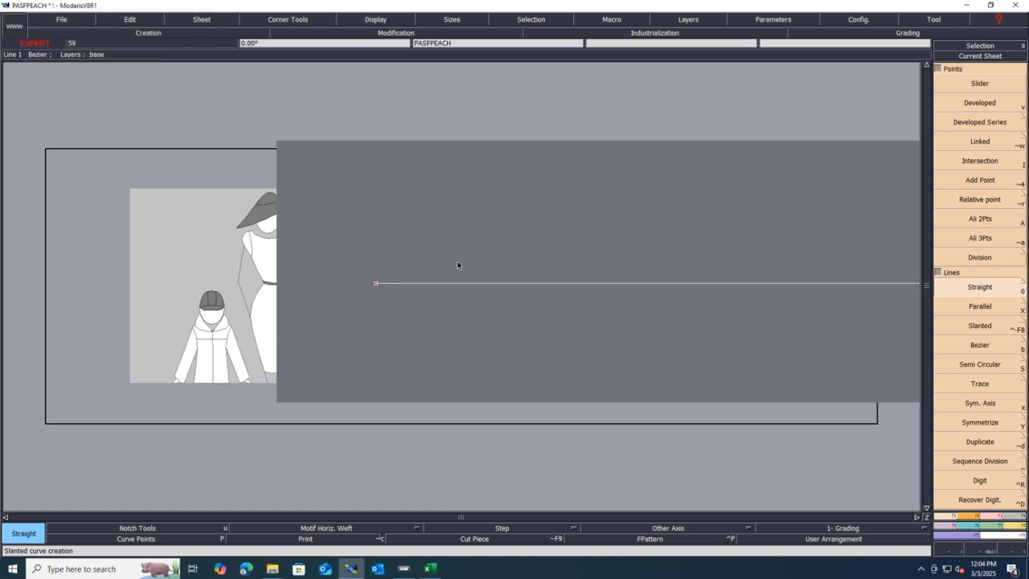
key("a")
key("Home")
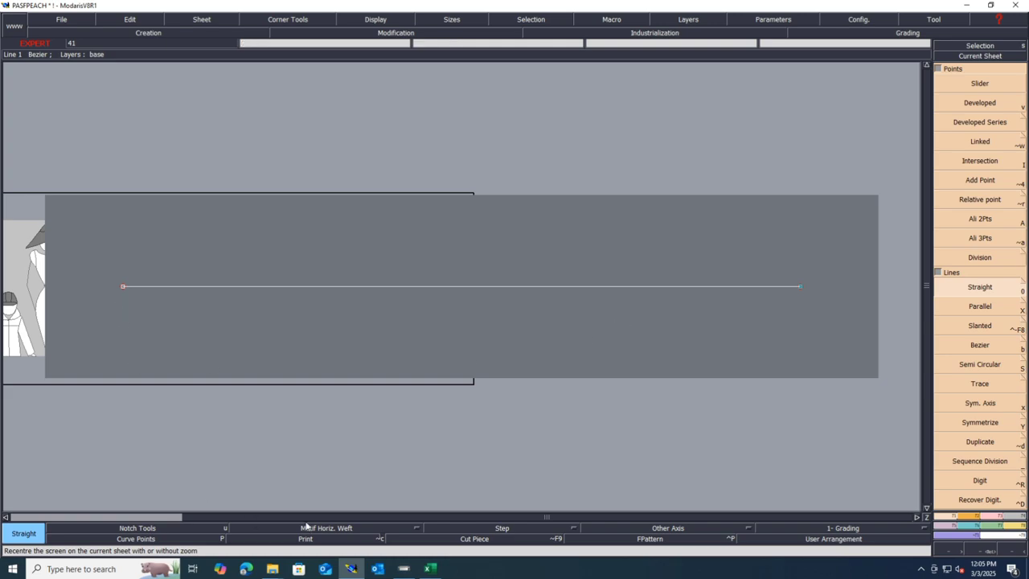
- Switch to the Excel spec workbook and fill the Inseam row with light blue
left_click(430, 568)
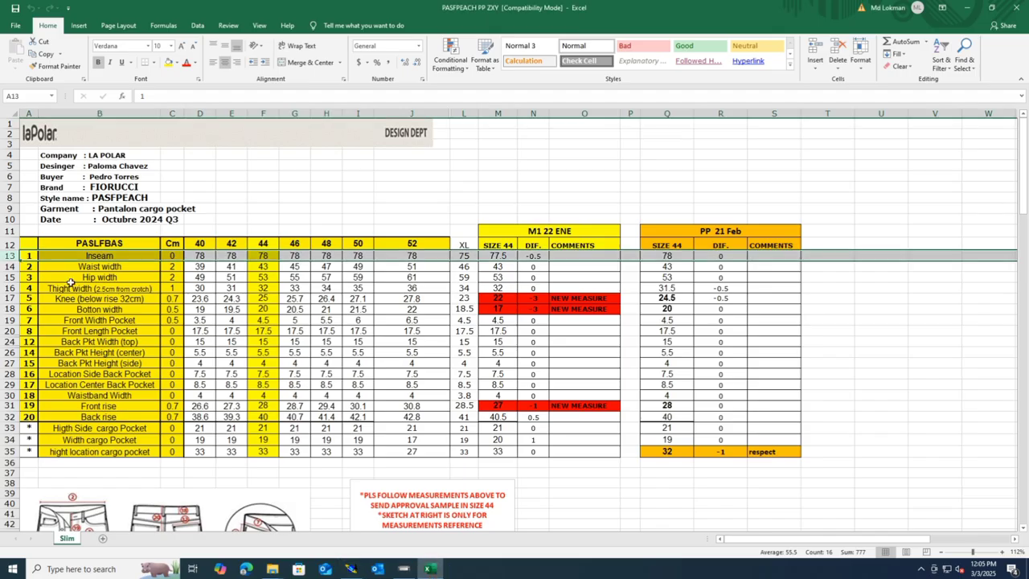
left_click(14, 265)
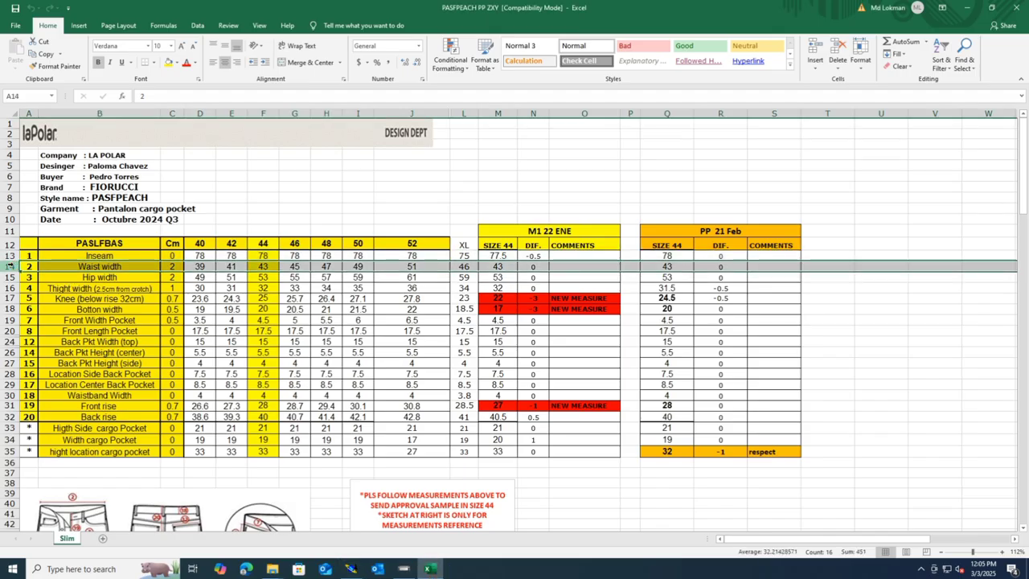
left_click(14, 277)
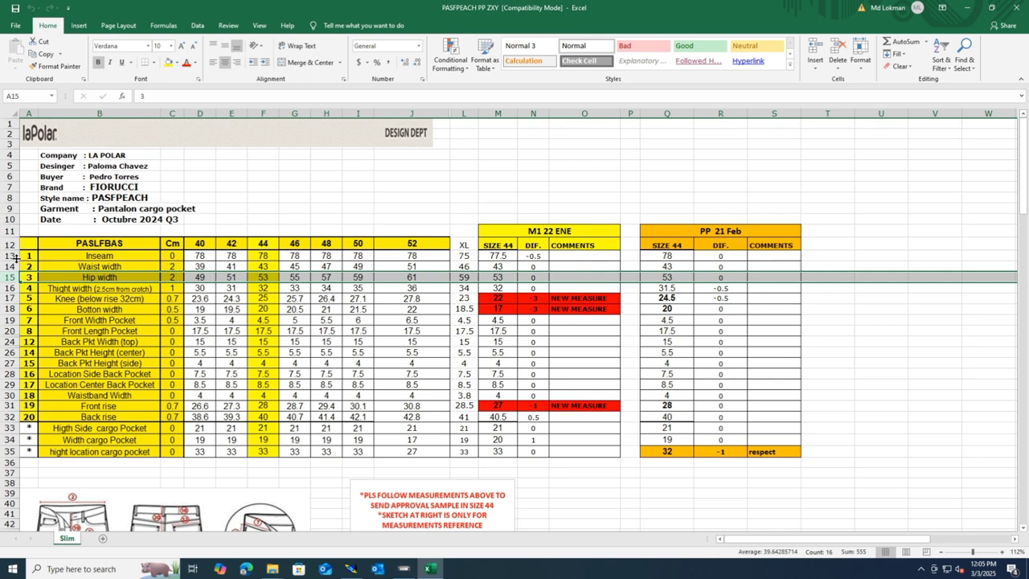
left_click(14, 255)
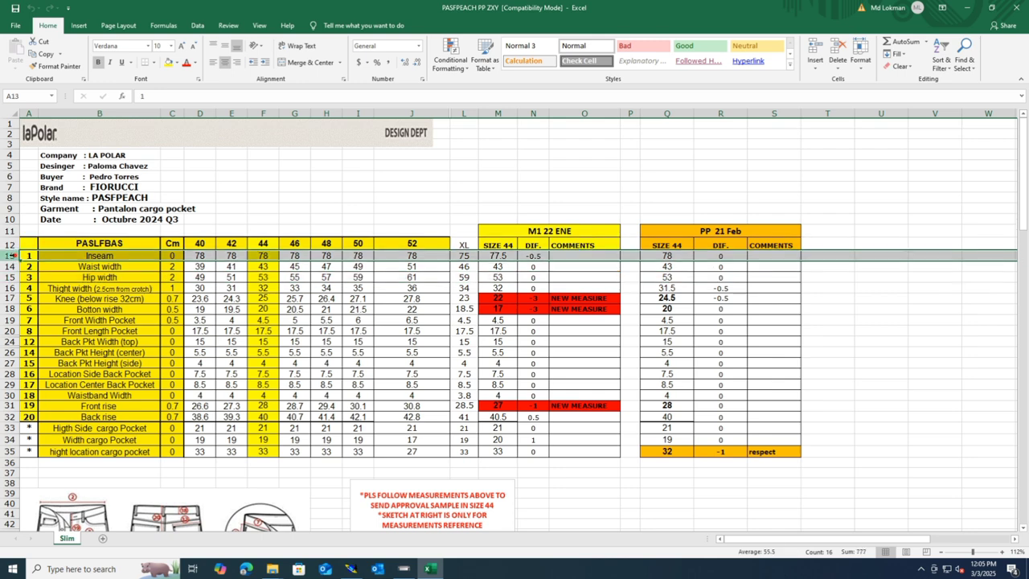
left_click(176, 62)
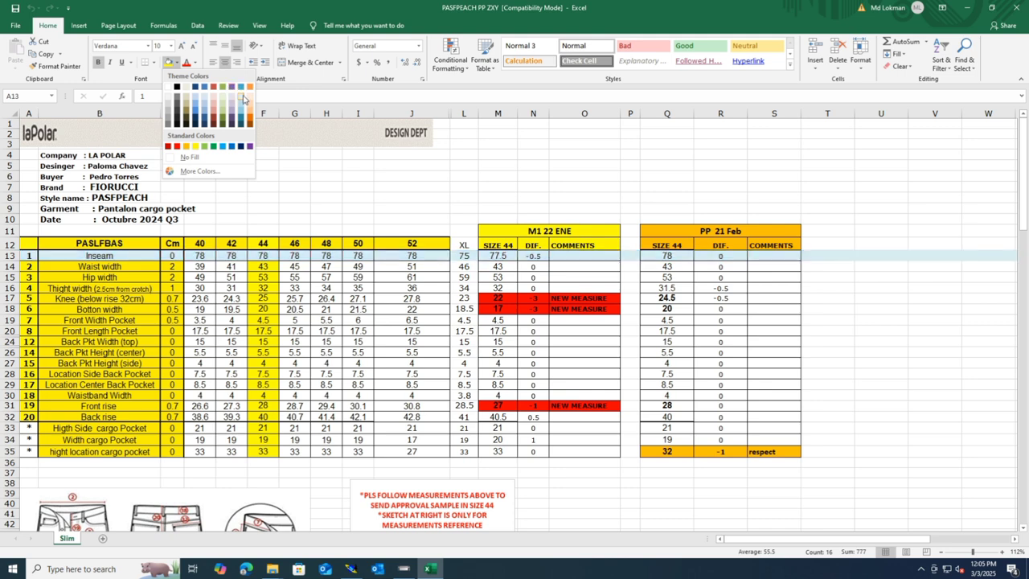
left_click(244, 100)
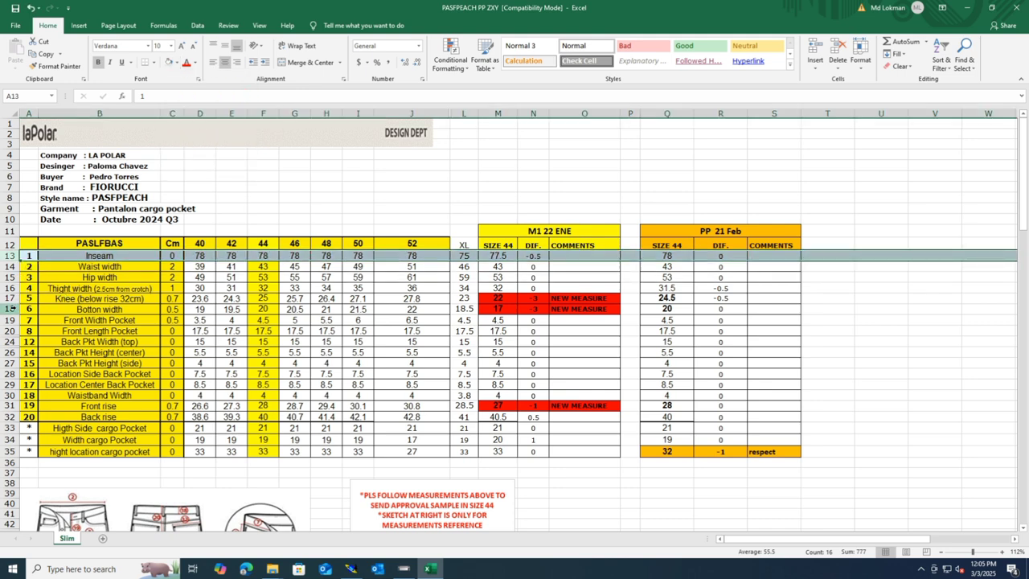
- Fill the Botton width row with the same light blue and check its size 44 value
left_click(13, 309)
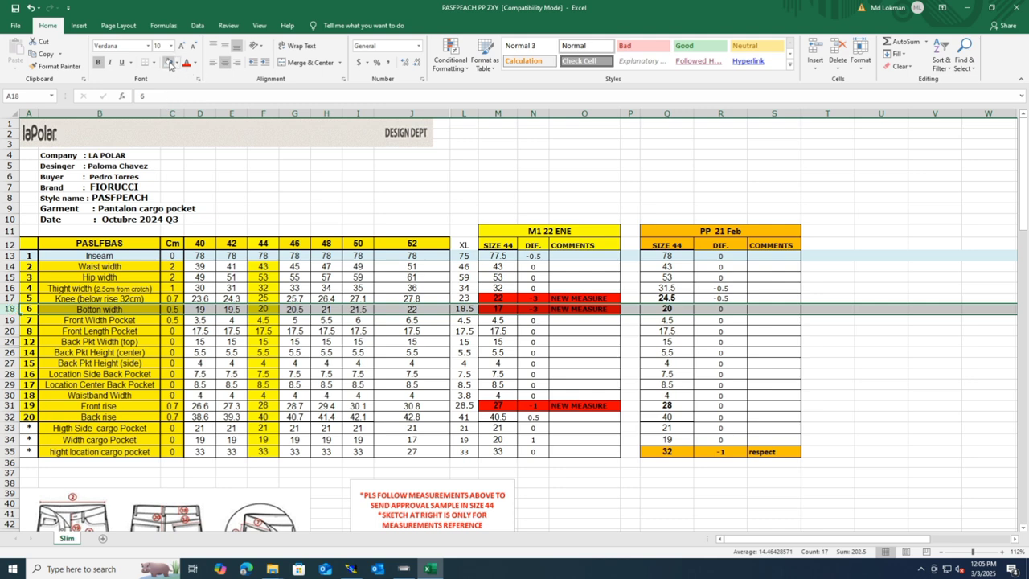
left_click(170, 62)
left_click(273, 310)
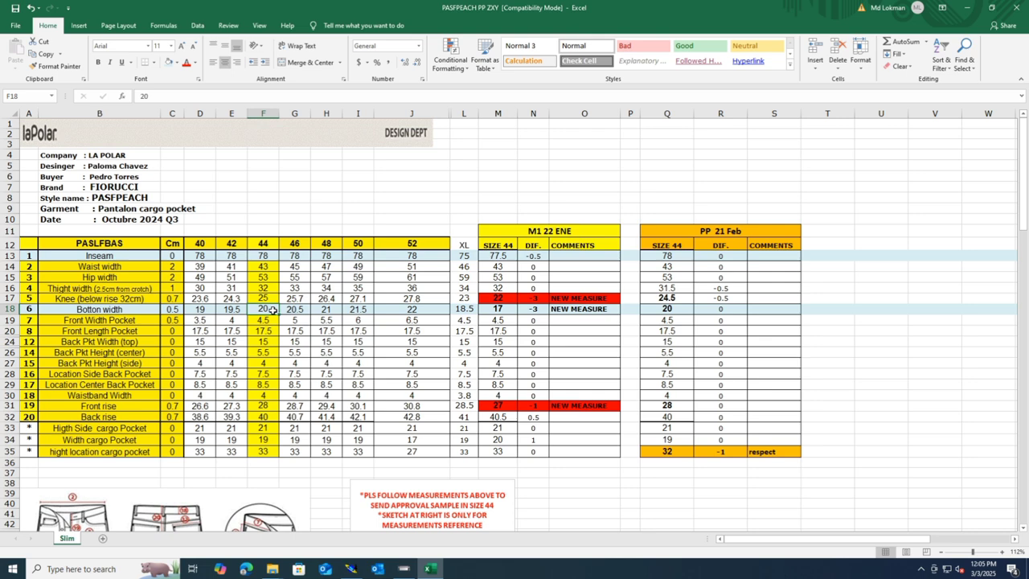
- Return to Modaris and draw a vertical straight line 8.75 cm upward from the start of the inseam line
left_click(351, 568)
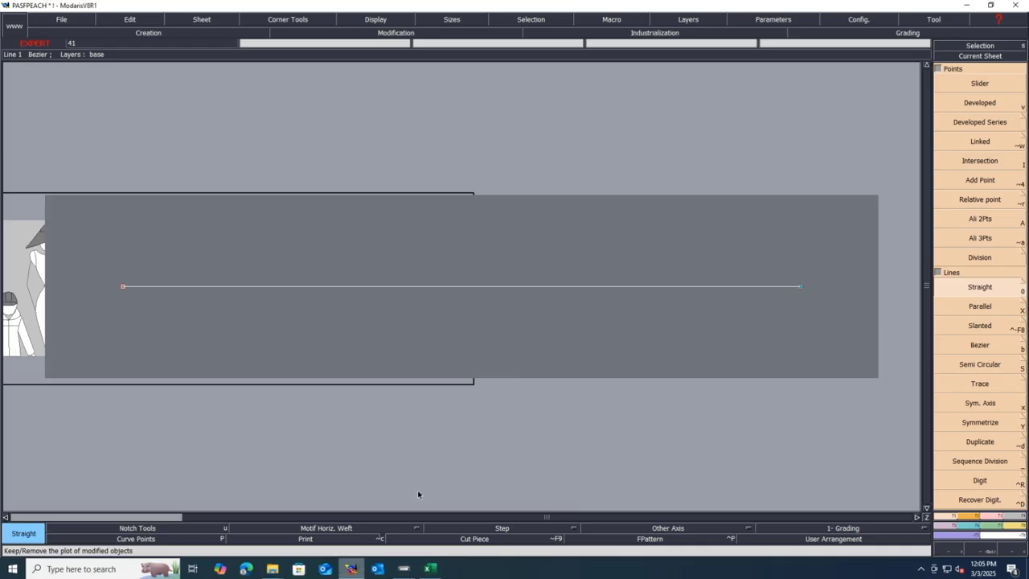
left_click(122, 287)
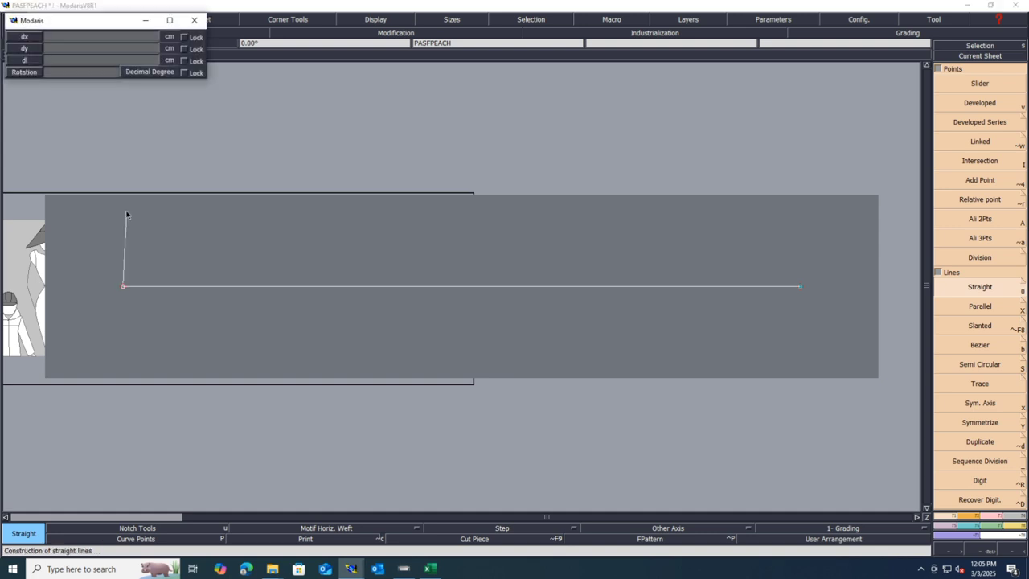
key("Down")
type("0")
key("Down")
type("4")
key("Return")
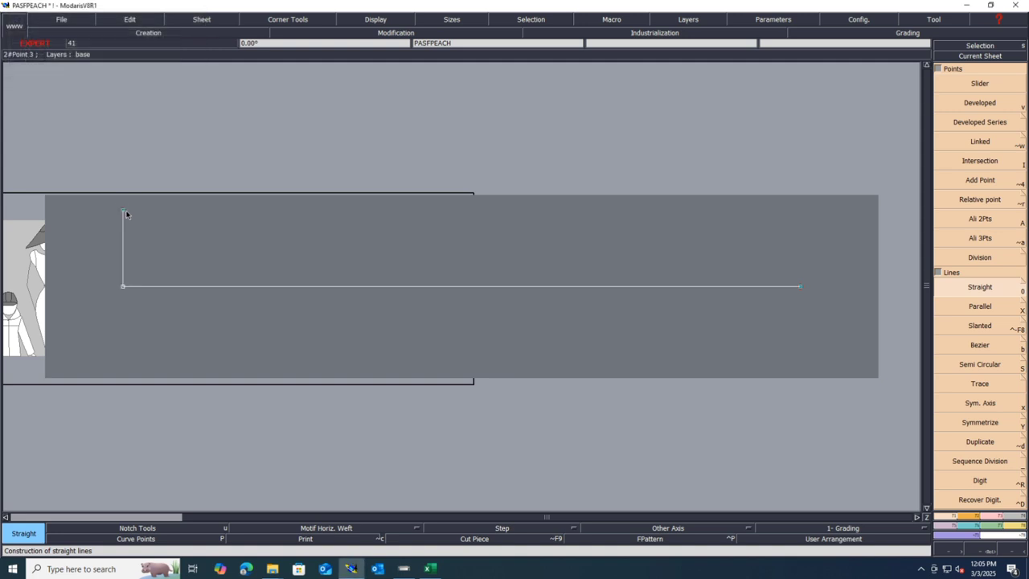
- Extend the vertical line 8.75 cm downward on the other side of the inseam line
left_click(121, 264)
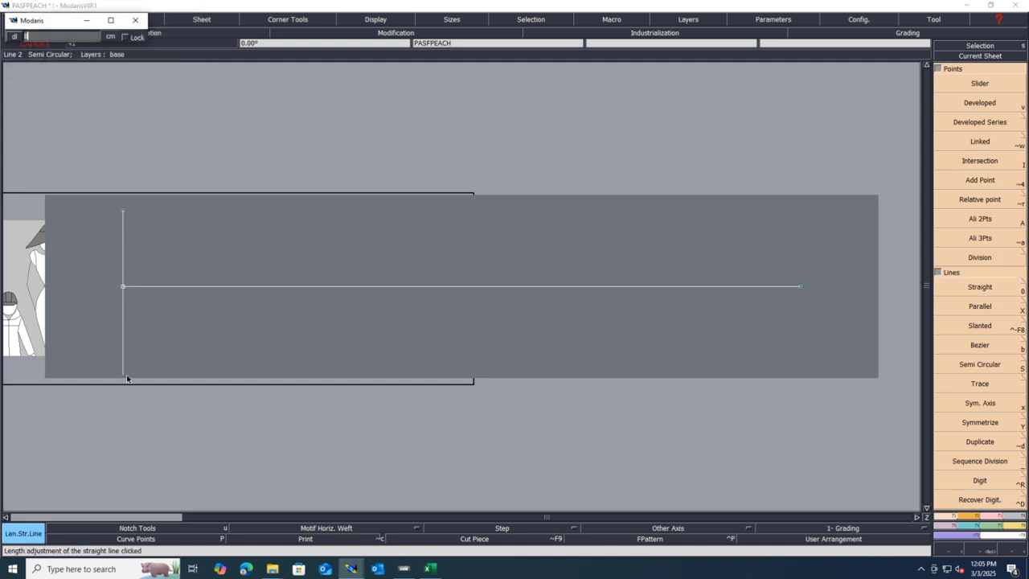
type("8.75")
key("Return")
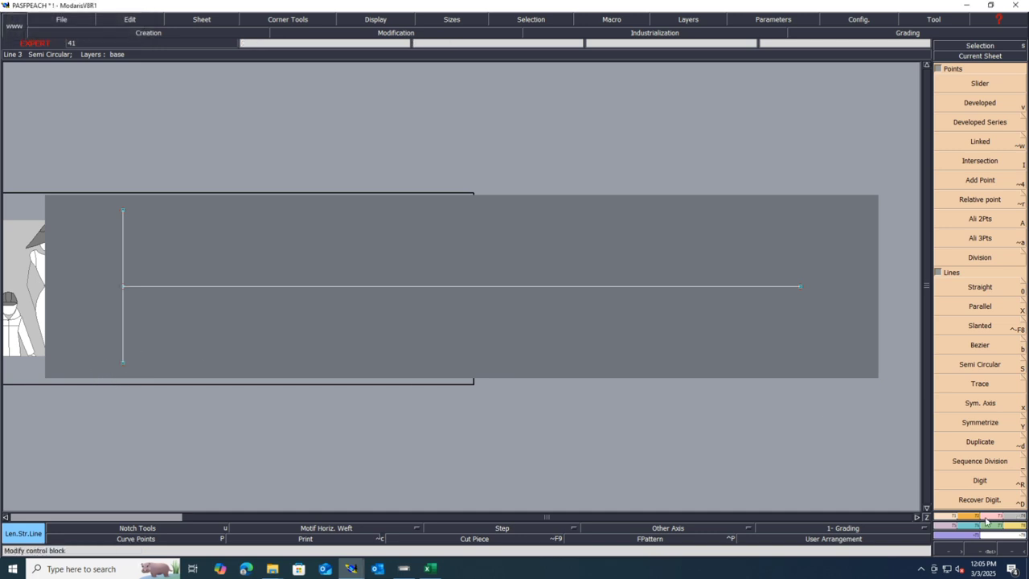
- Measure the upper and lower halves of the vertical bottom line with Length Measure, and undo the measurements
left_click(1018, 531)
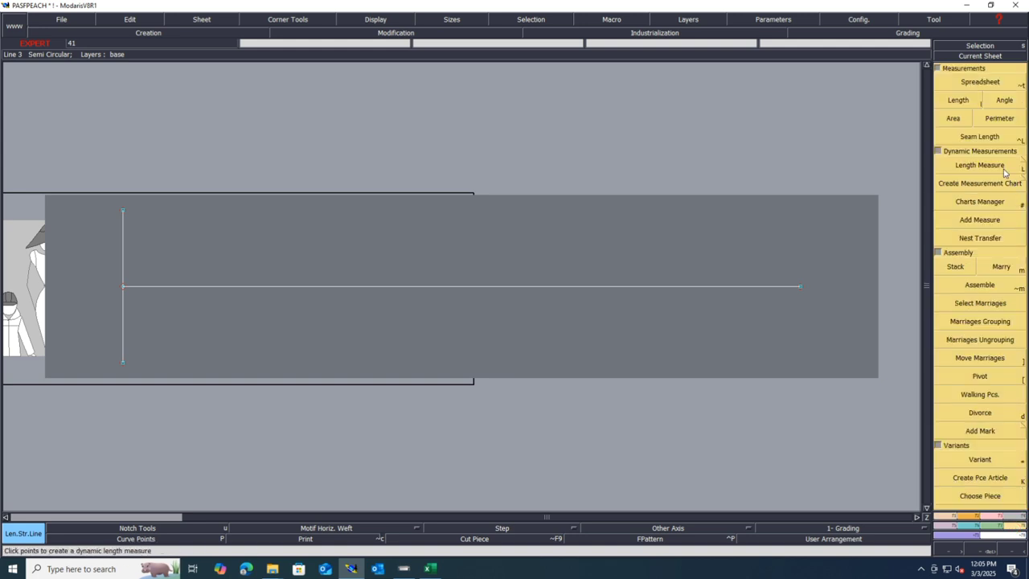
left_click(1003, 166)
left_click(123, 211)
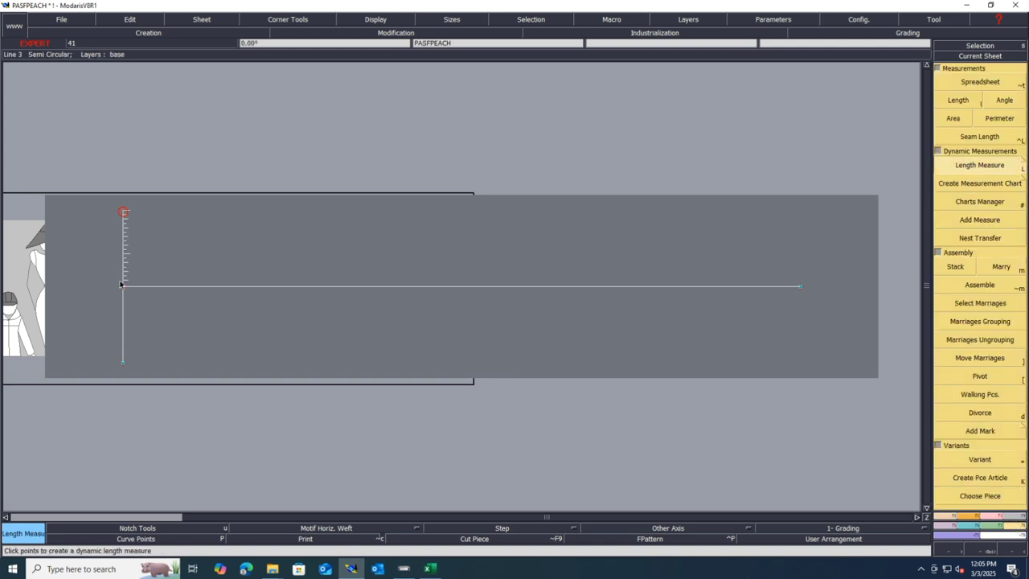
left_click(121, 287)
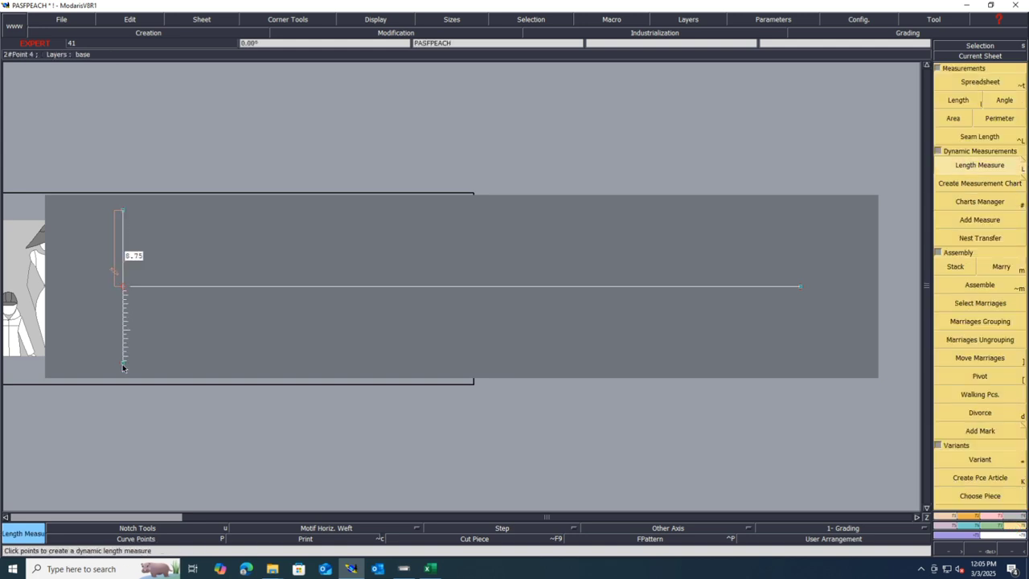
left_click(122, 362)
key("ctrl+z")
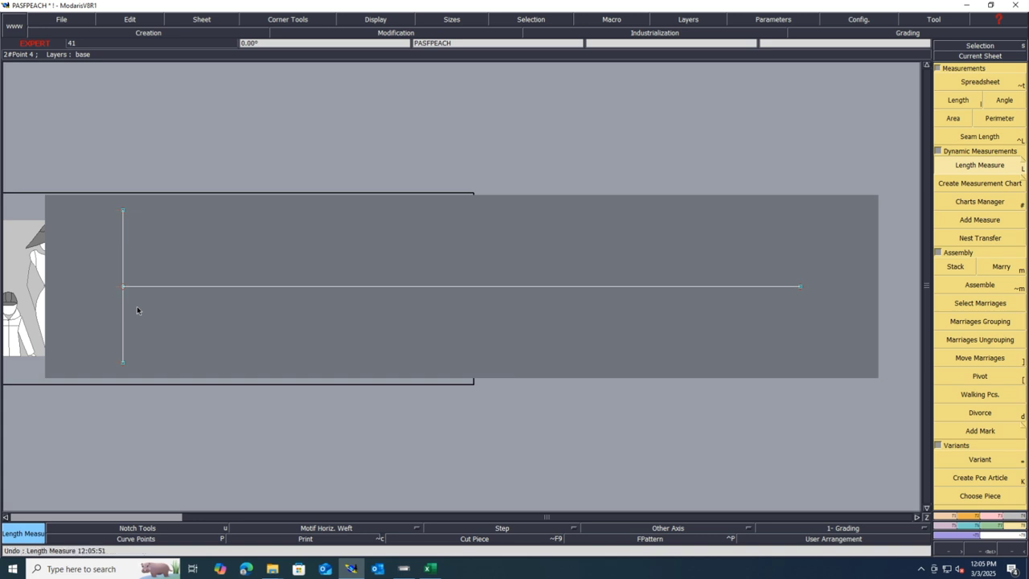
- Fill the Knee (below rise 32cm) row light blue in the Excel workbook and save it, continuing past the compatibility check
left_click(944, 516)
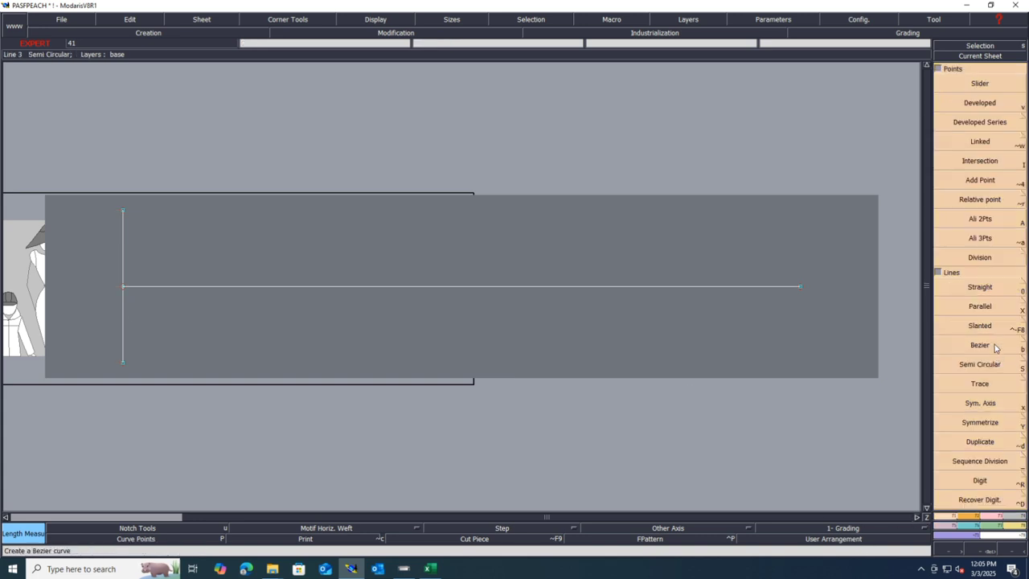
left_click(990, 306)
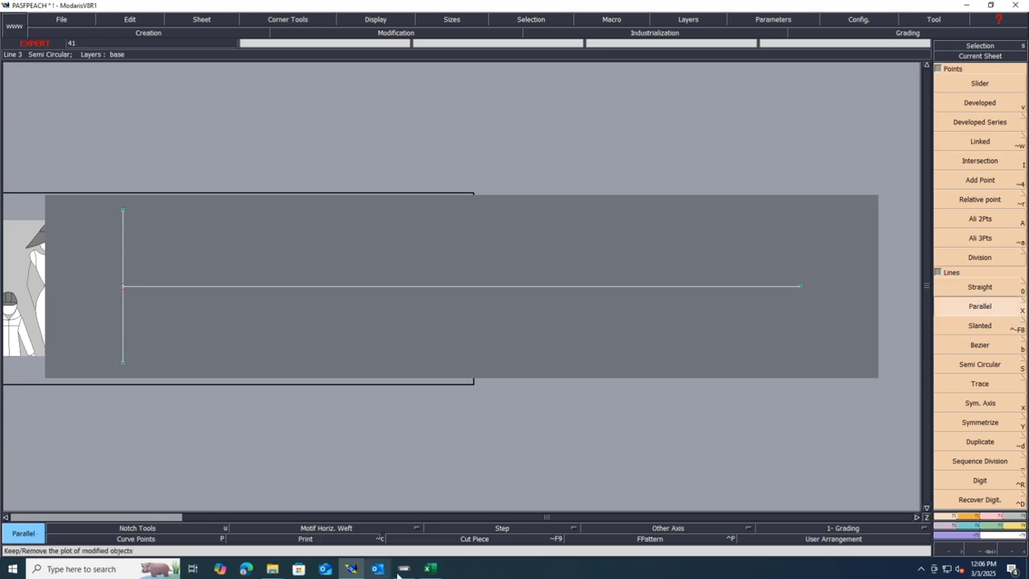
left_click(430, 568)
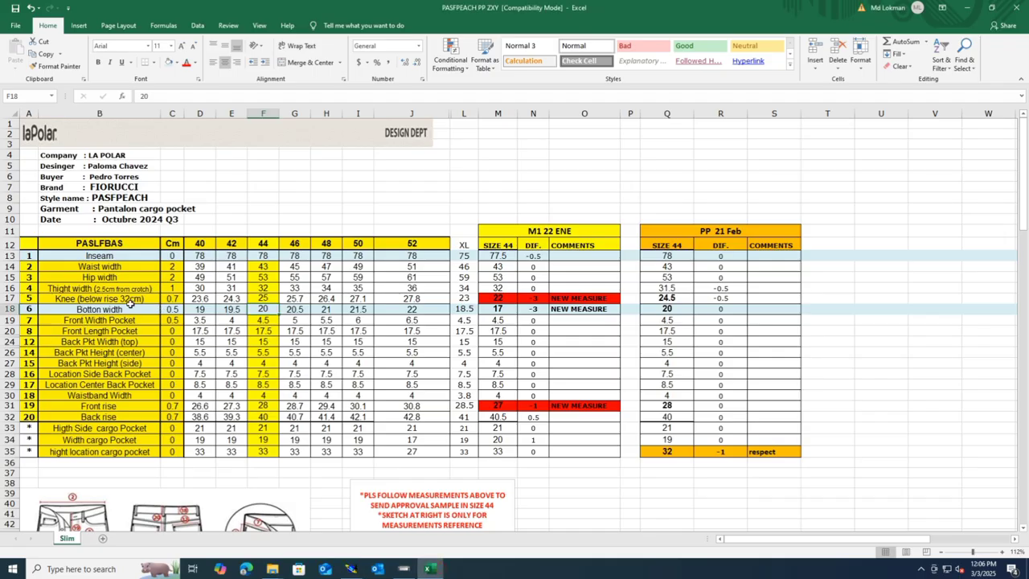
left_click(10, 298)
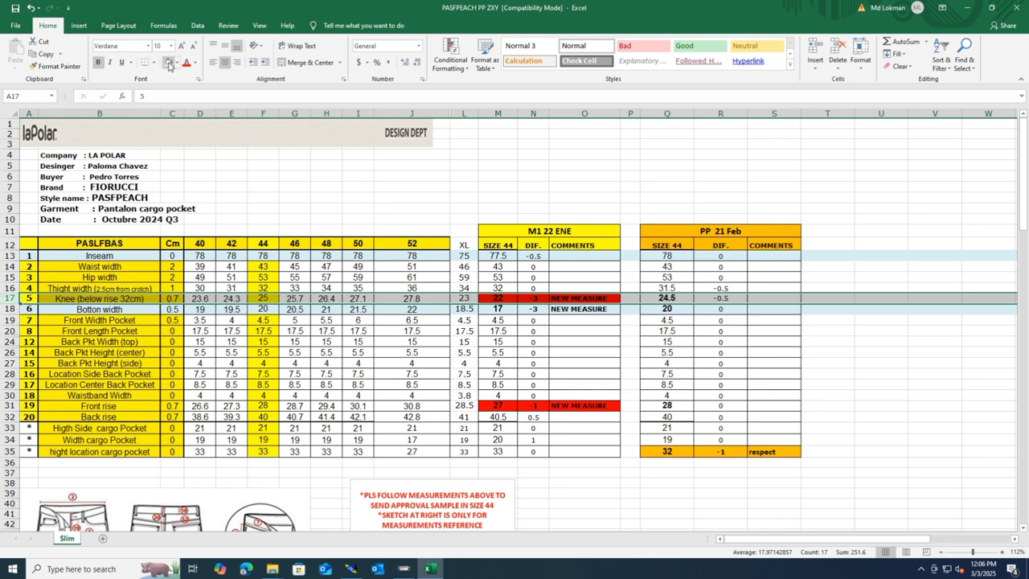
key("ctrl+s")
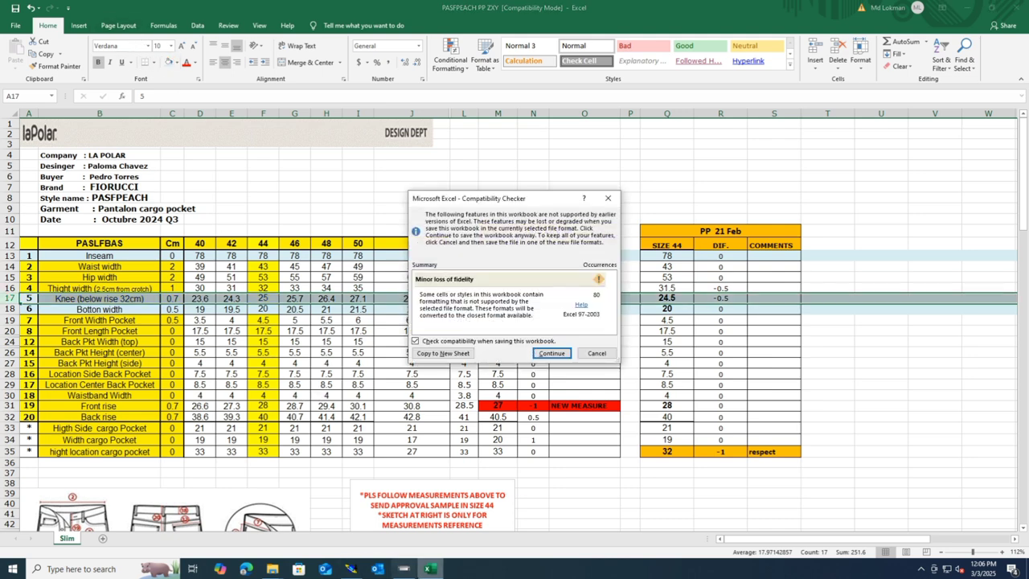
left_click(549, 351)
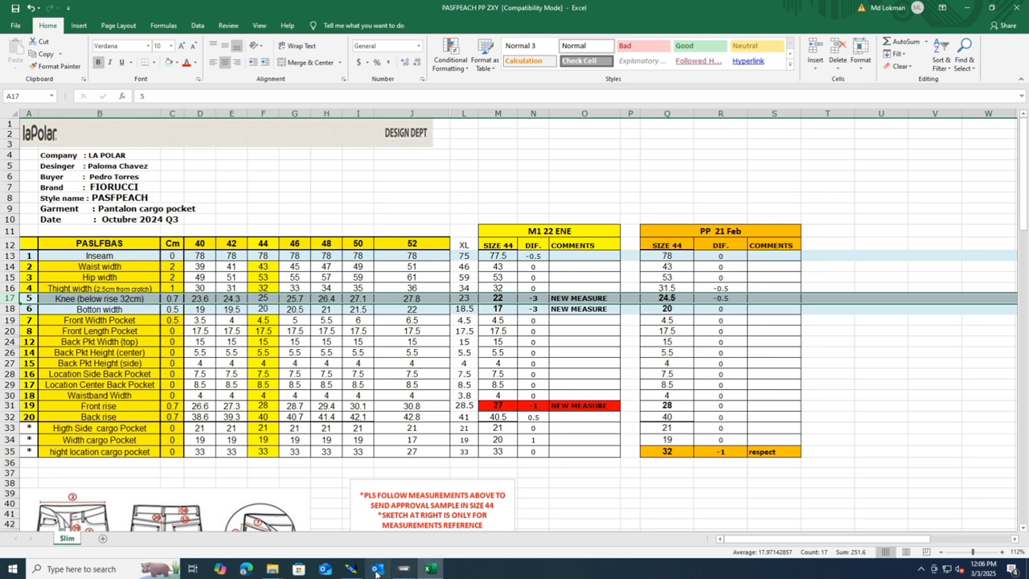
- Return to Modaris and draw a roughly vertical straight line downward from the far end of the inseam line
mouse_move(348, 573)
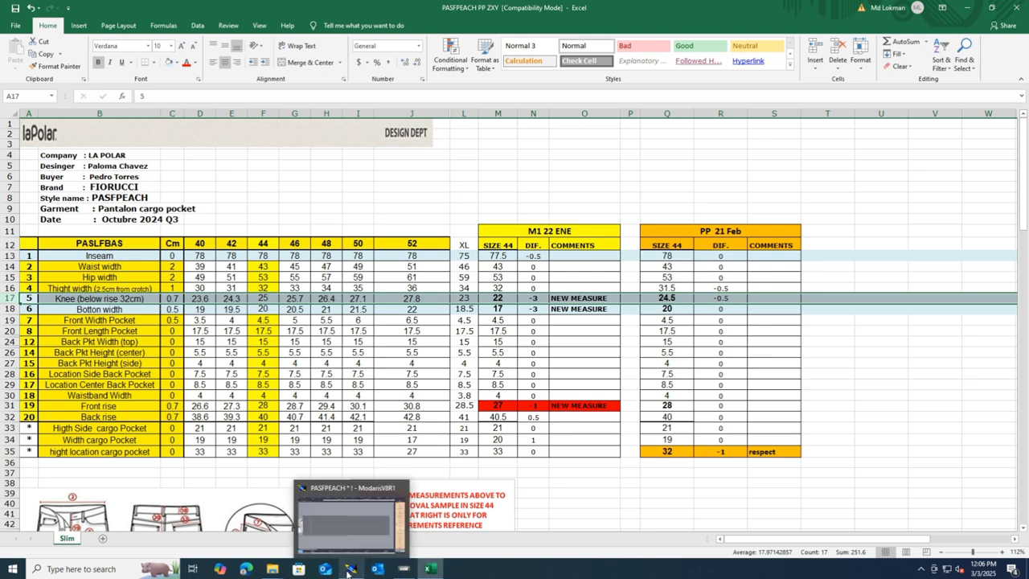
left_click(349, 573)
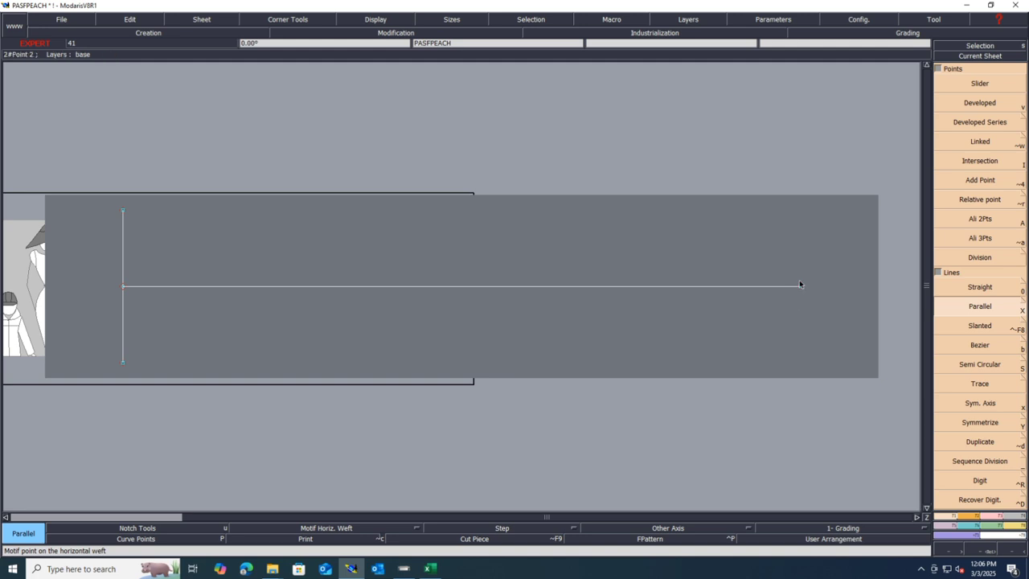
key("0")
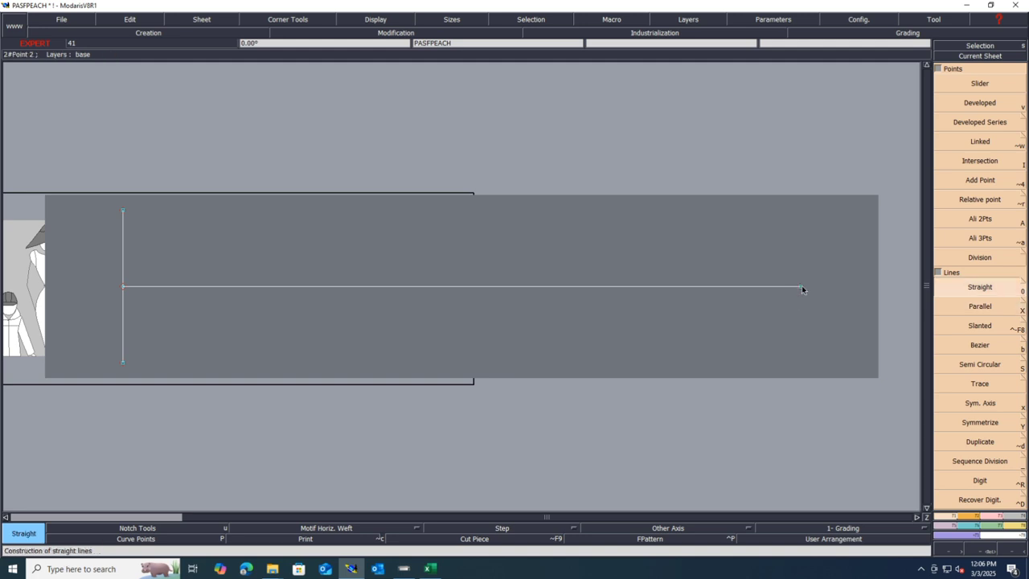
left_click(802, 287)
left_click(803, 413)
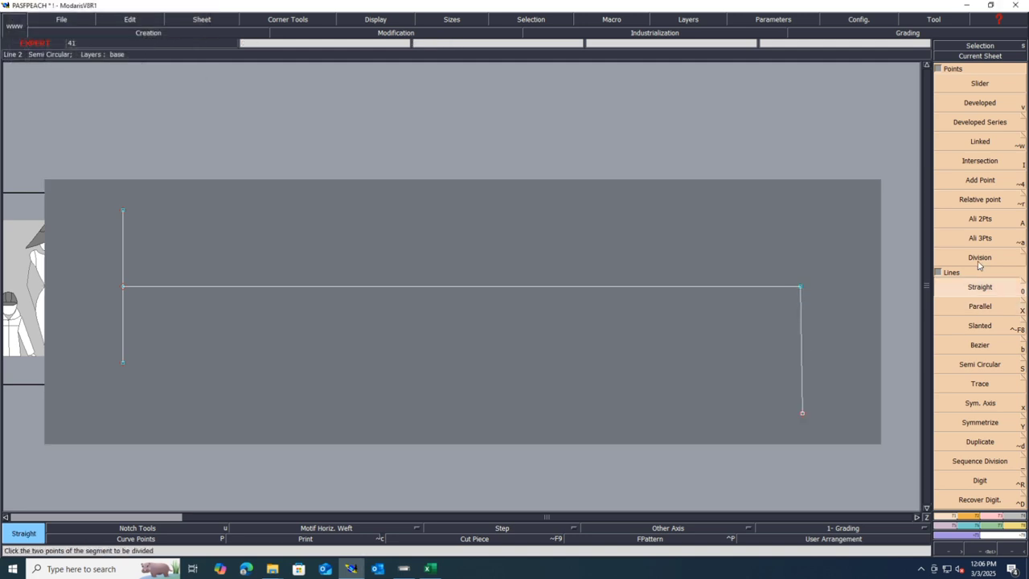
- Align the new line's lower end vertically with the end of the inseam line using Ali 2Pts
left_click(982, 222)
left_click(801, 287)
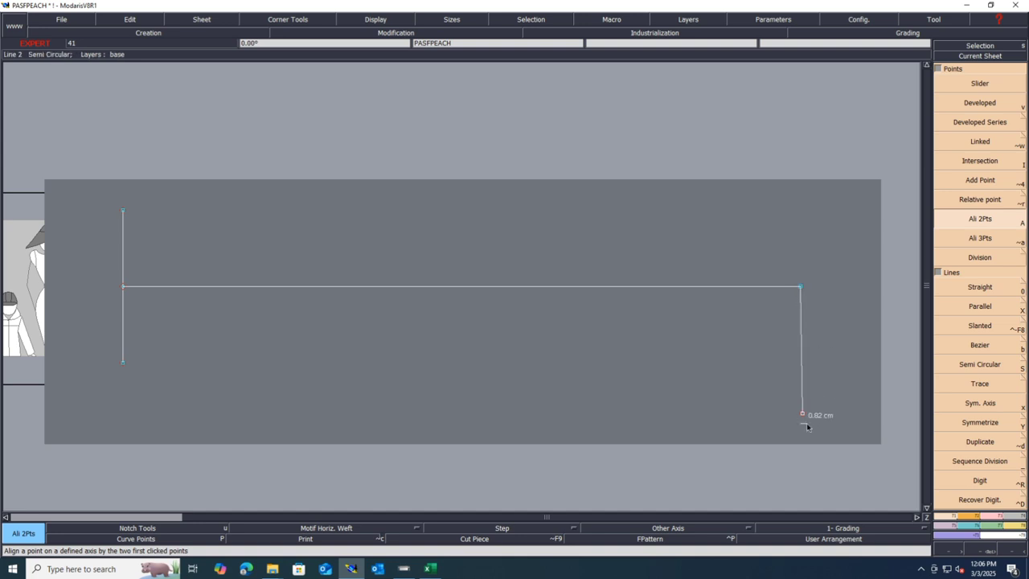
left_click(803, 415)
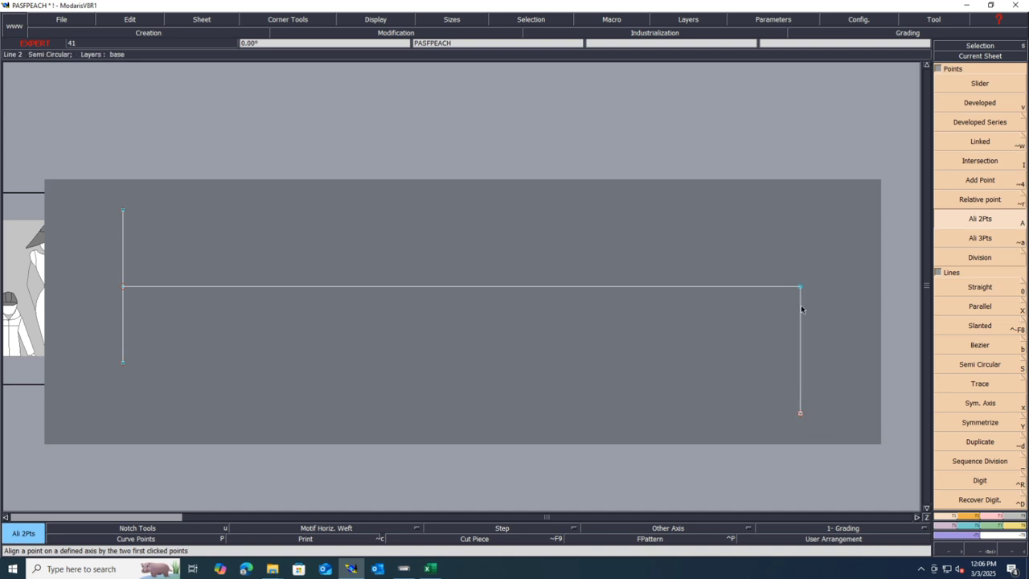
- Lengthen the vertical rise line about 23 cm above the inseam and further below it using Len.Str.Line, and delete its leftover intermediate point
left_click(995, 519)
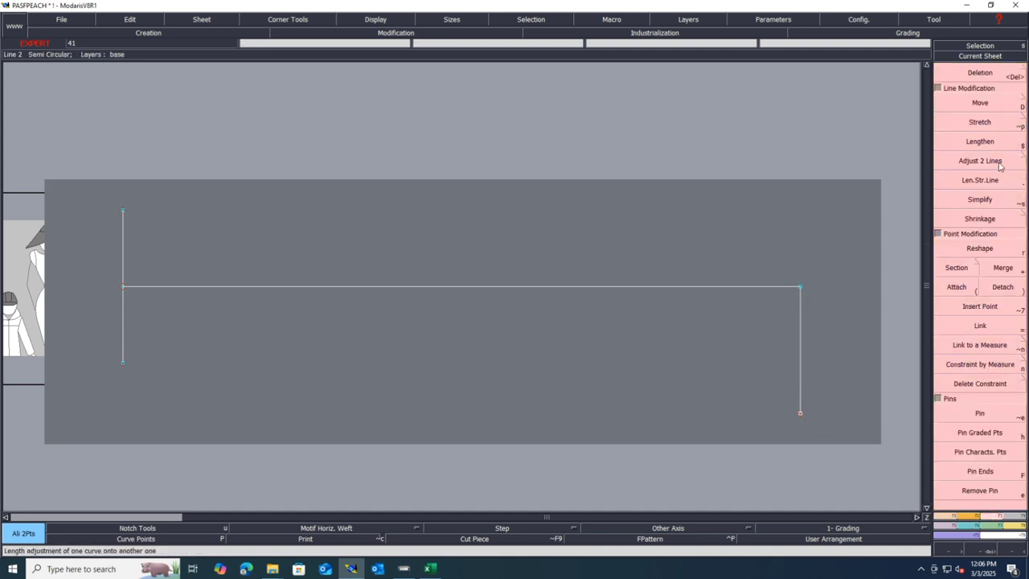
left_click(980, 180)
left_click(805, 307)
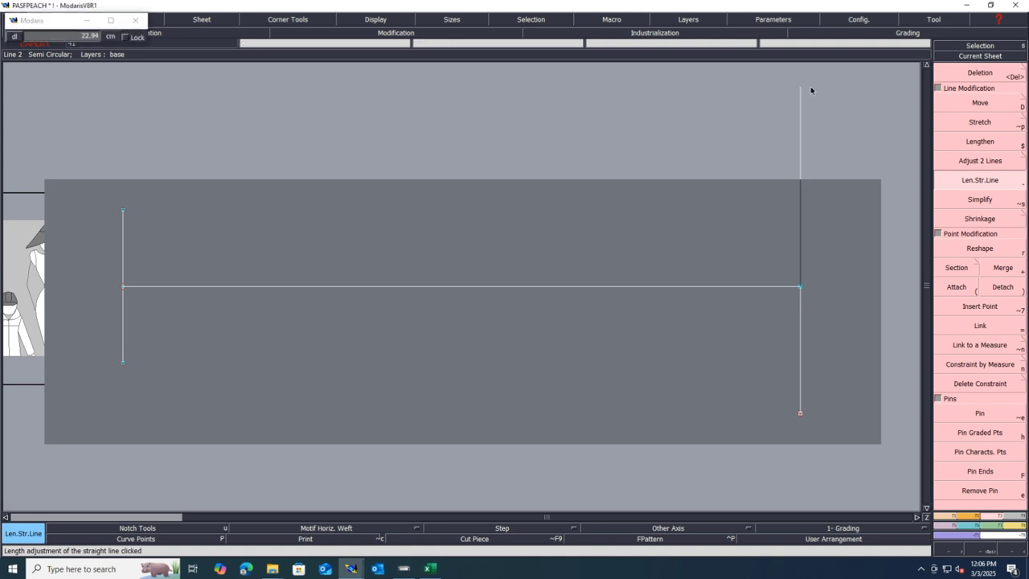
left_click(809, 87)
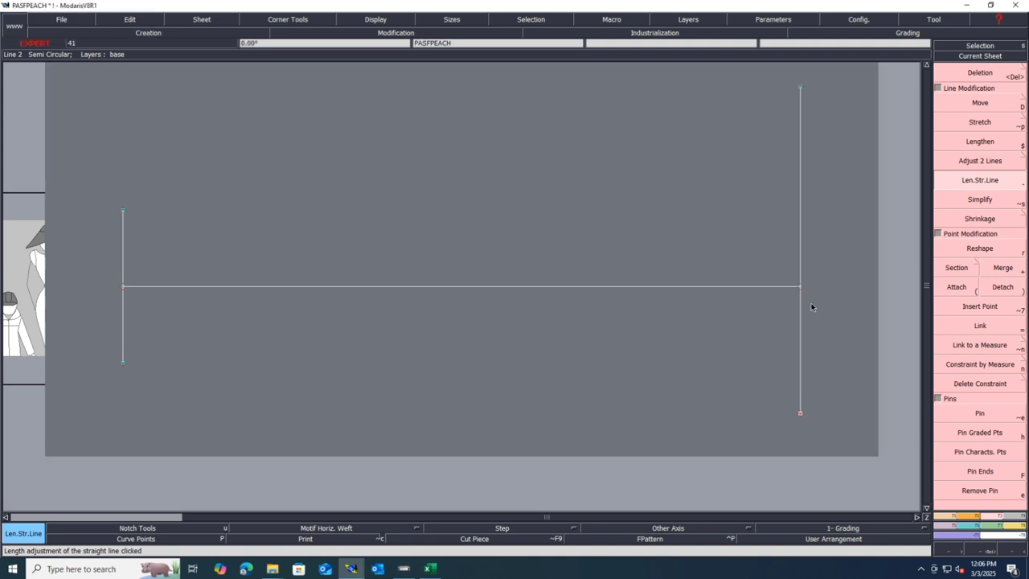
left_click(801, 395)
left_click(801, 473)
key("Delete")
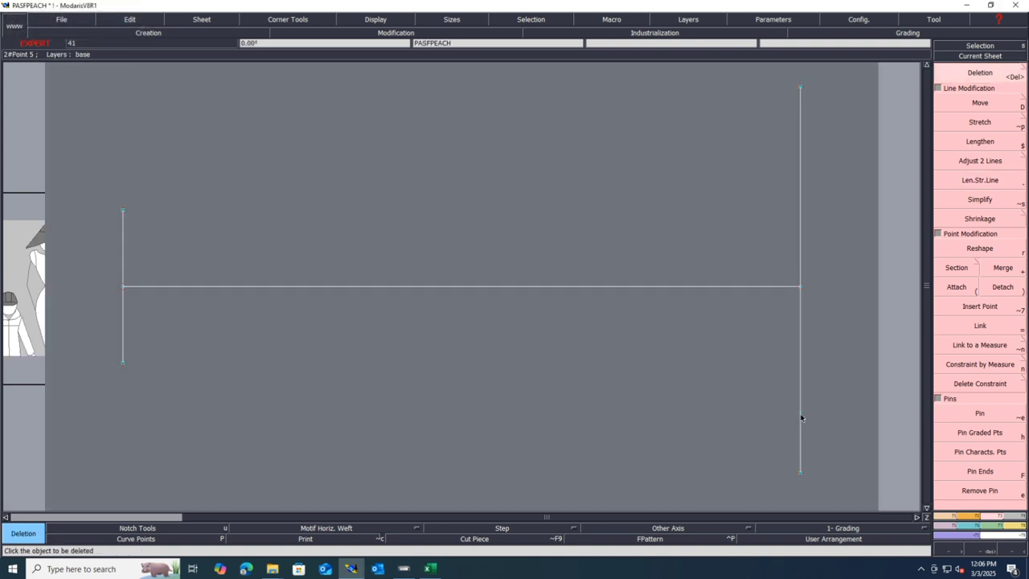
- Create the knee line as a parallel of the rise line, 32 cm toward the bottom line
left_click(943, 516)
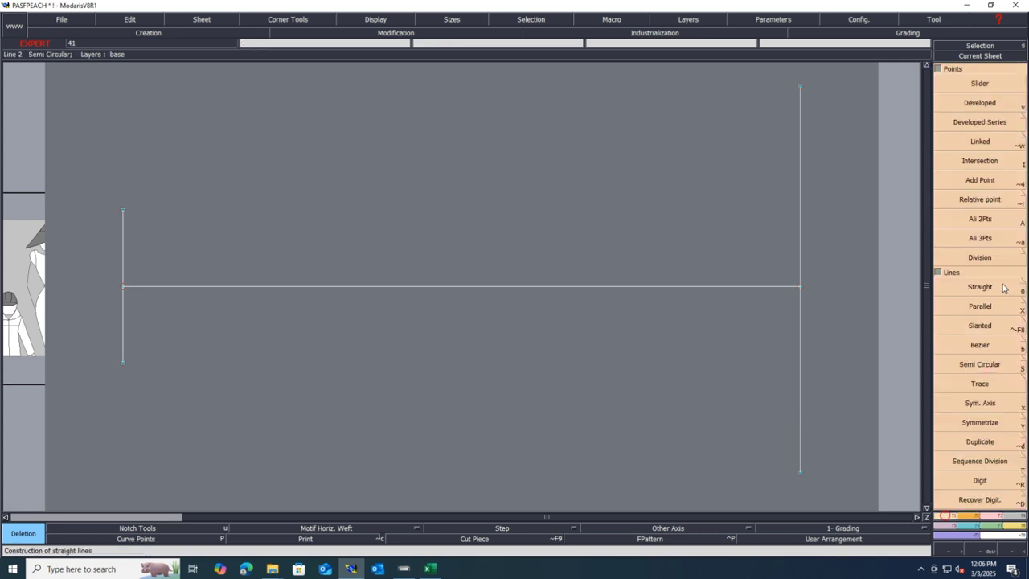
left_click(991, 308)
left_click(800, 323)
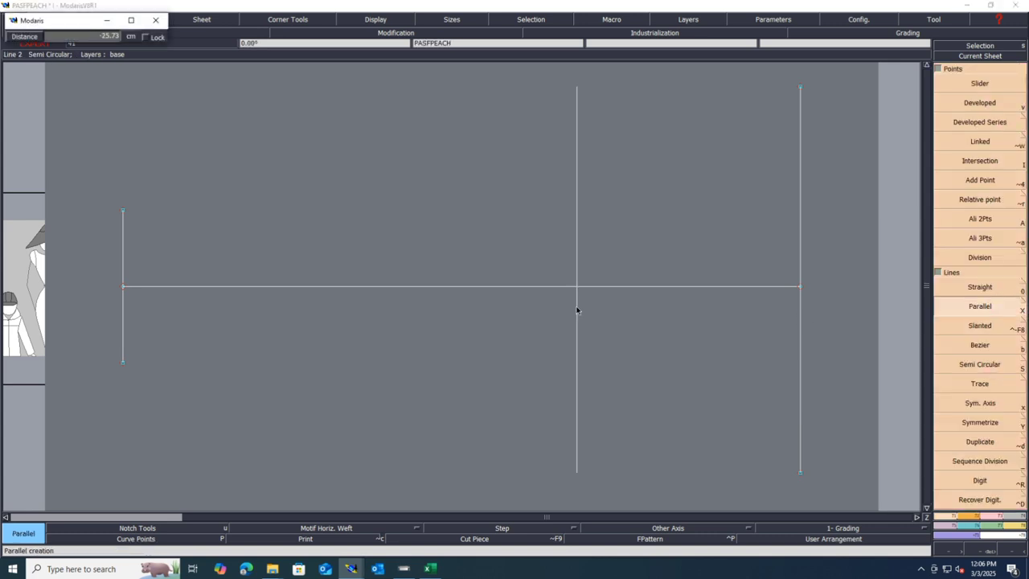
key("Down")
key("Return")
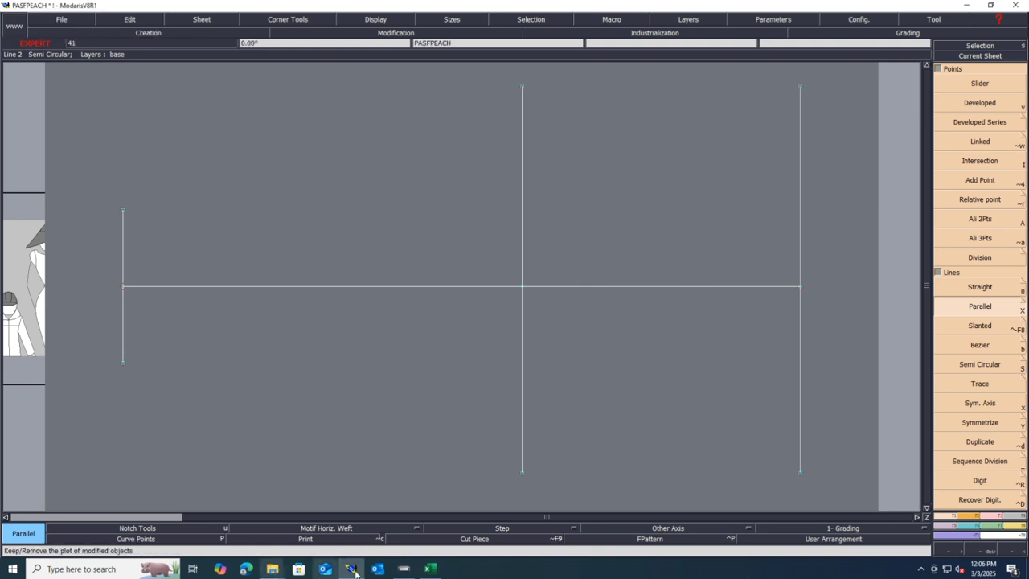
- Switch to the Excel spec sheet, check the size 44 knee width, and return to Modaris
left_click(431, 568)
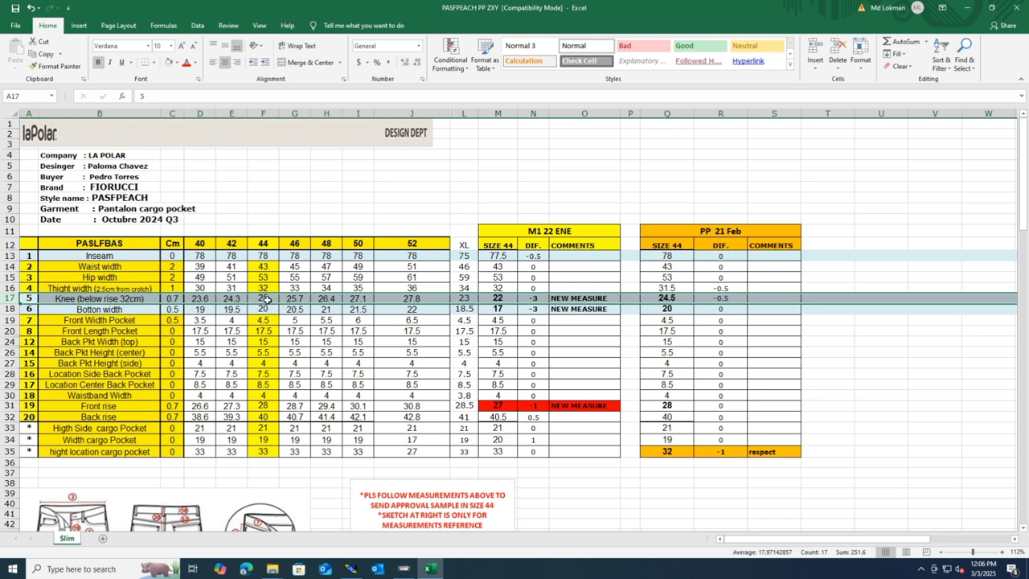
left_click(266, 298)
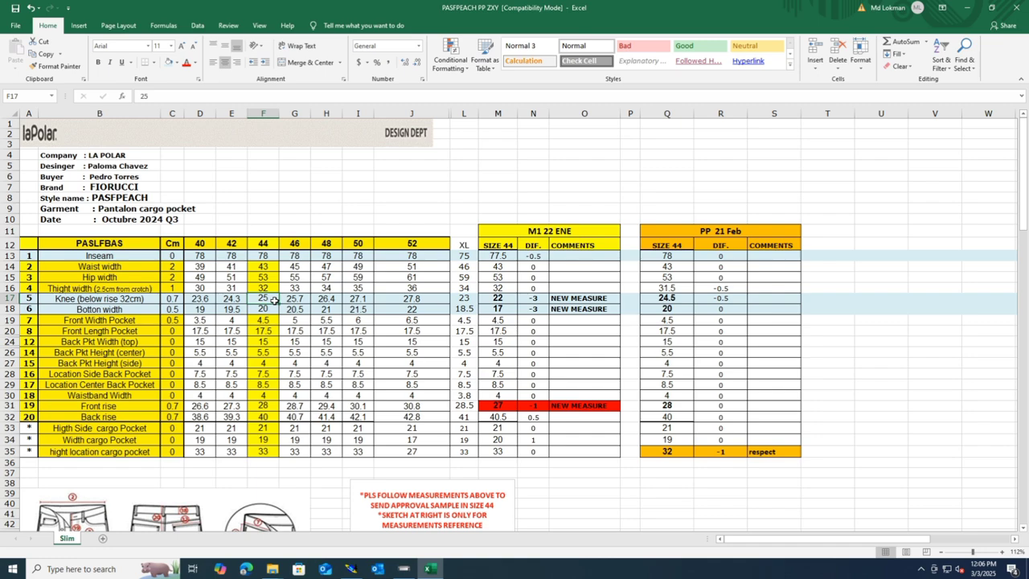
left_click(359, 567)
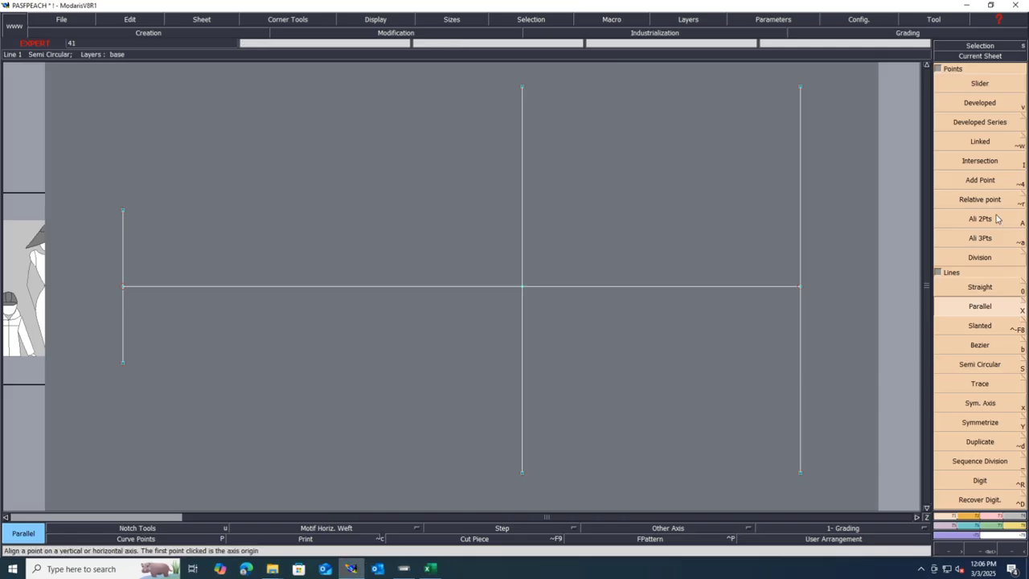
- Place developed points on the knee line 11.25 cm above and 11.25 cm below its intersection with the inseam line
left_click(980, 102)
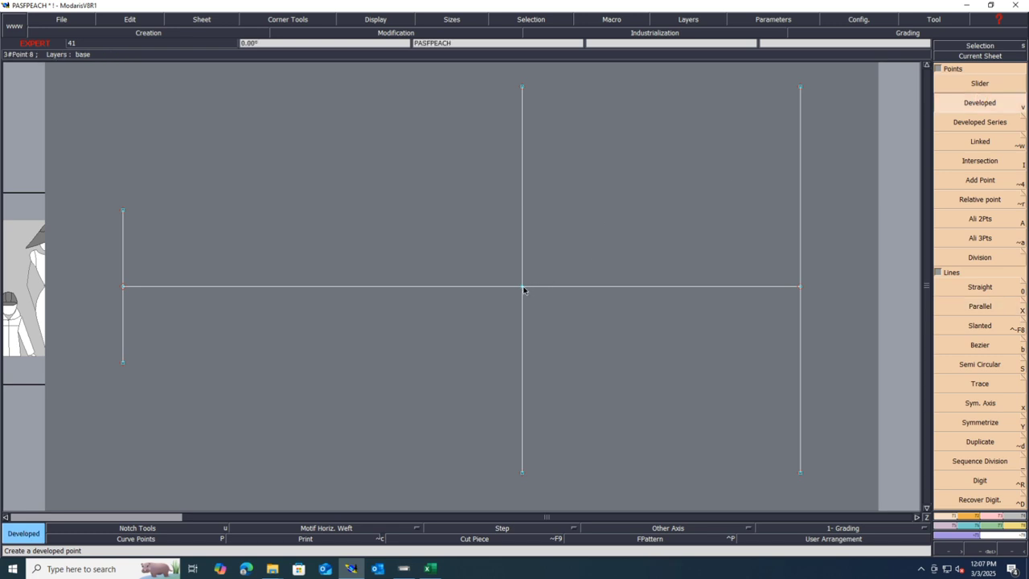
left_click(523, 286)
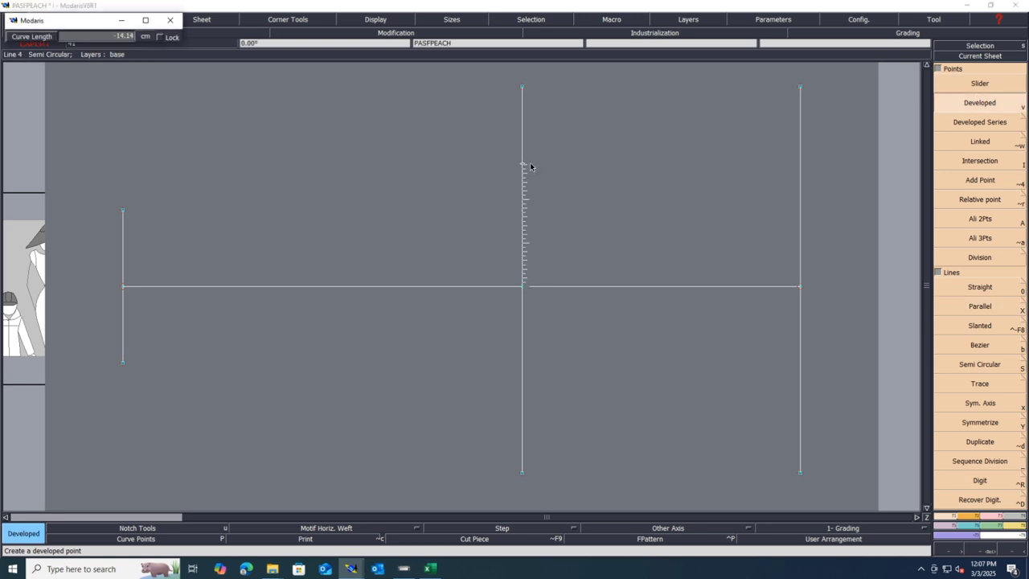
key("Down")
type("-11,25")
key("Return")
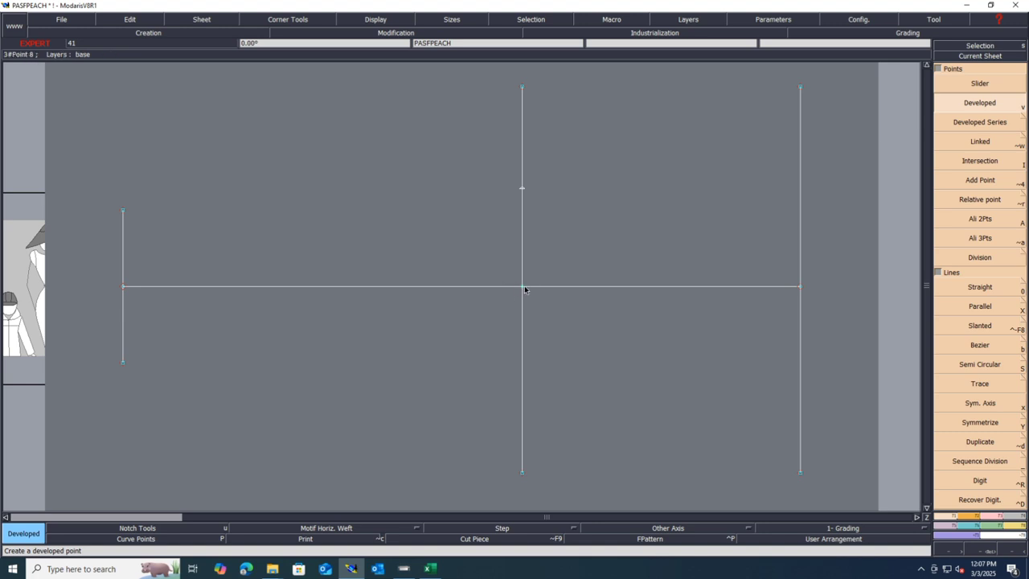
left_click(521, 289)
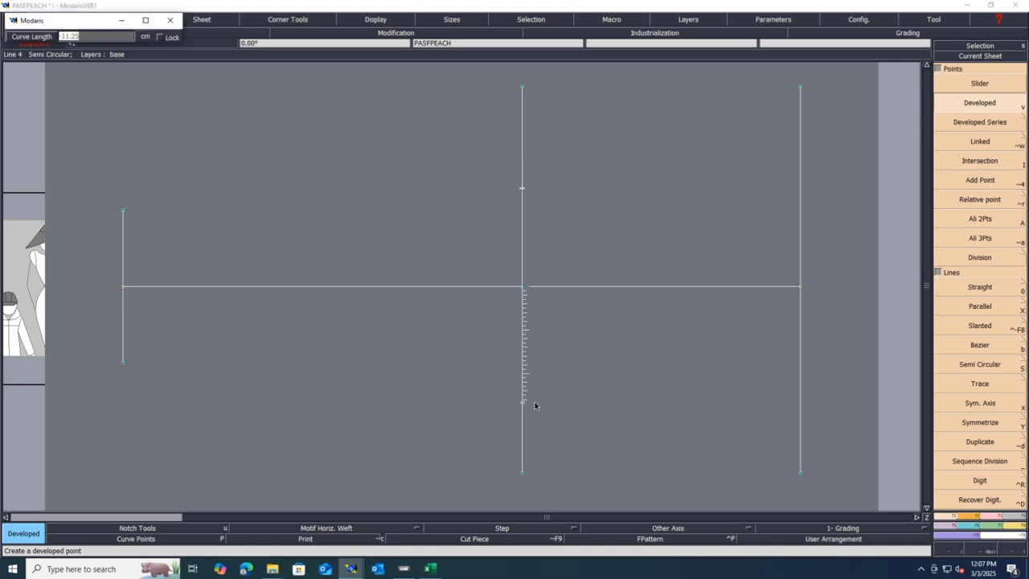
type("11")
key("Return")
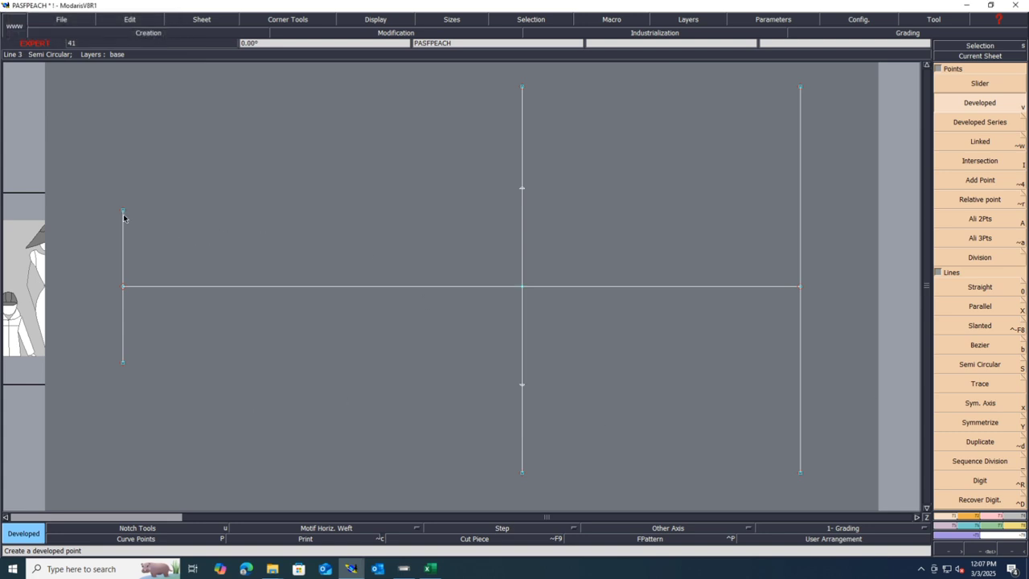
- Lengthen the vertical bottom line by 2.5 cm at both its upper and lower ends using Len.Str.Line
key(".")
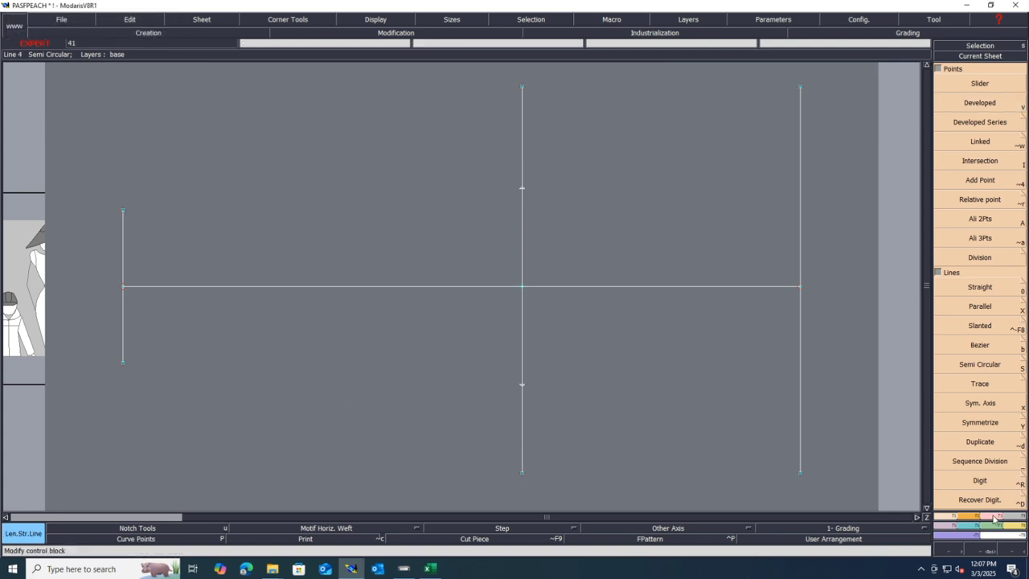
left_click(123, 211)
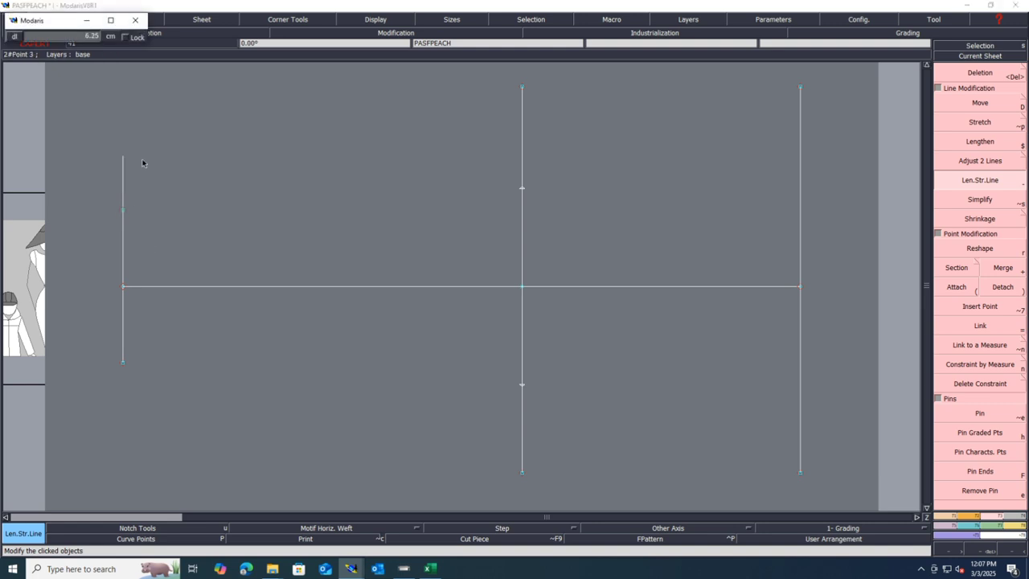
type("2.5")
key("Return")
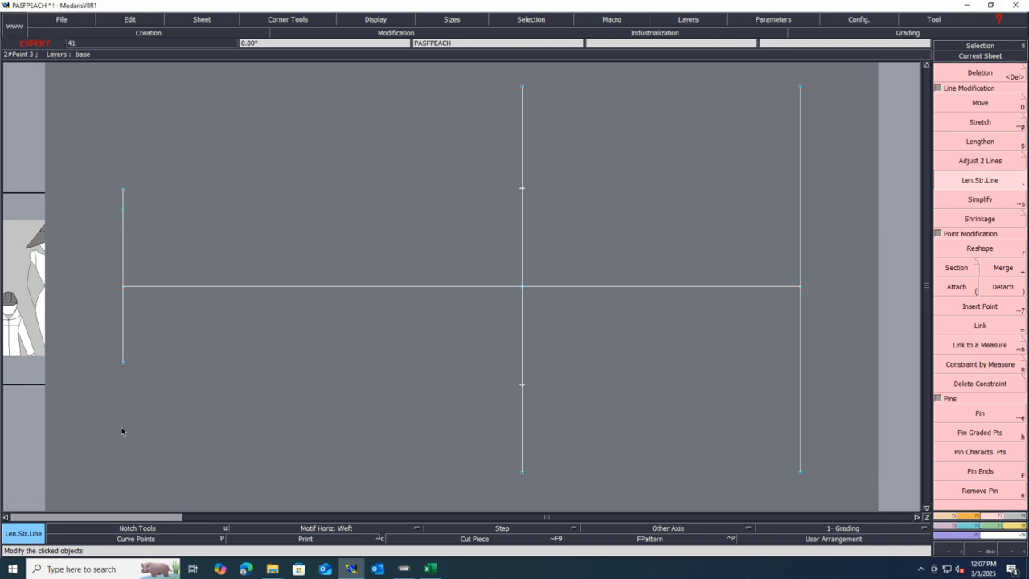
left_click(129, 396)
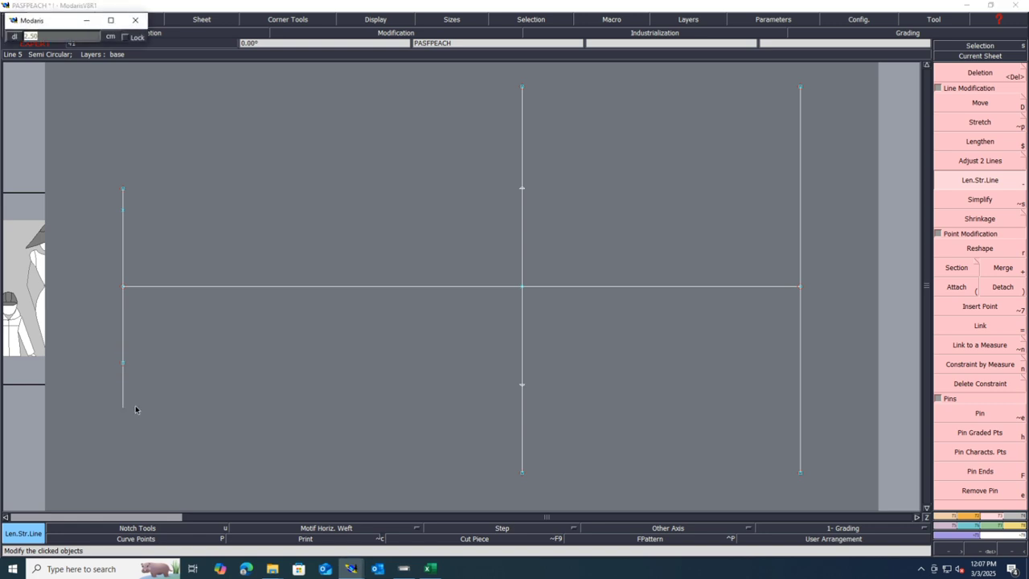
key("Return")
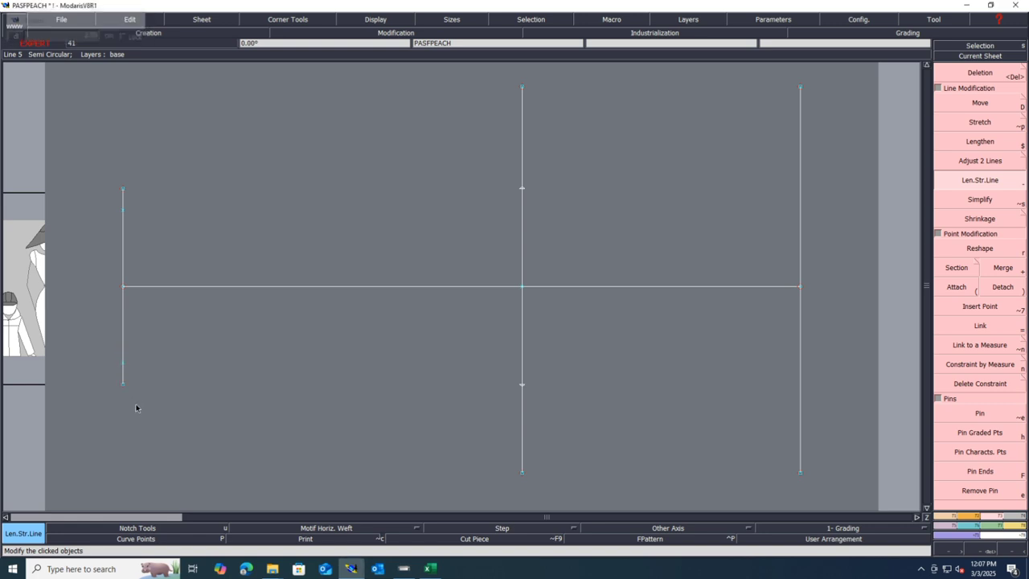
- Insert the two knee-width points into the knee line and add developed points 2.5 cm outward from each
left_click(988, 307)
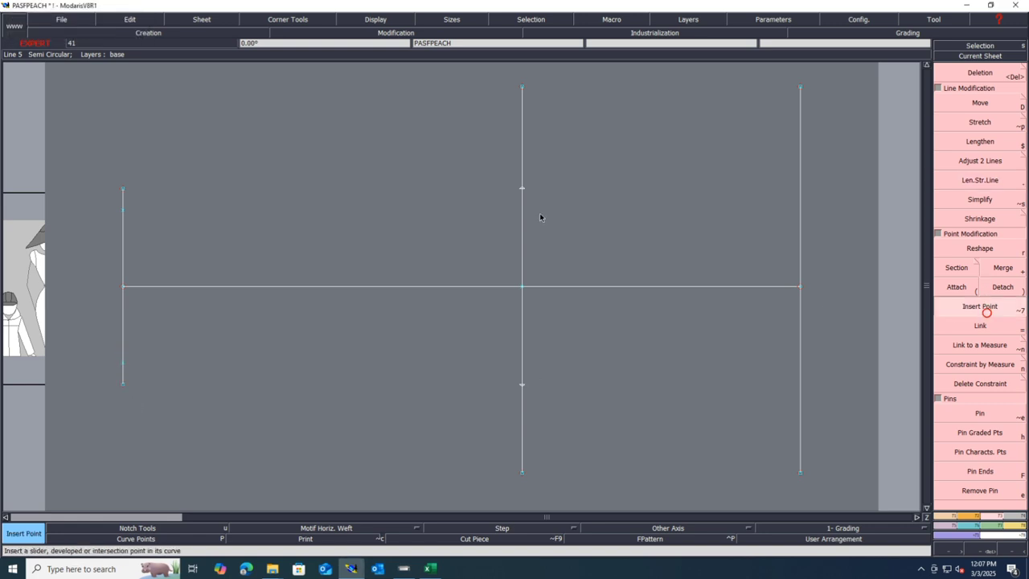
left_click(525, 385)
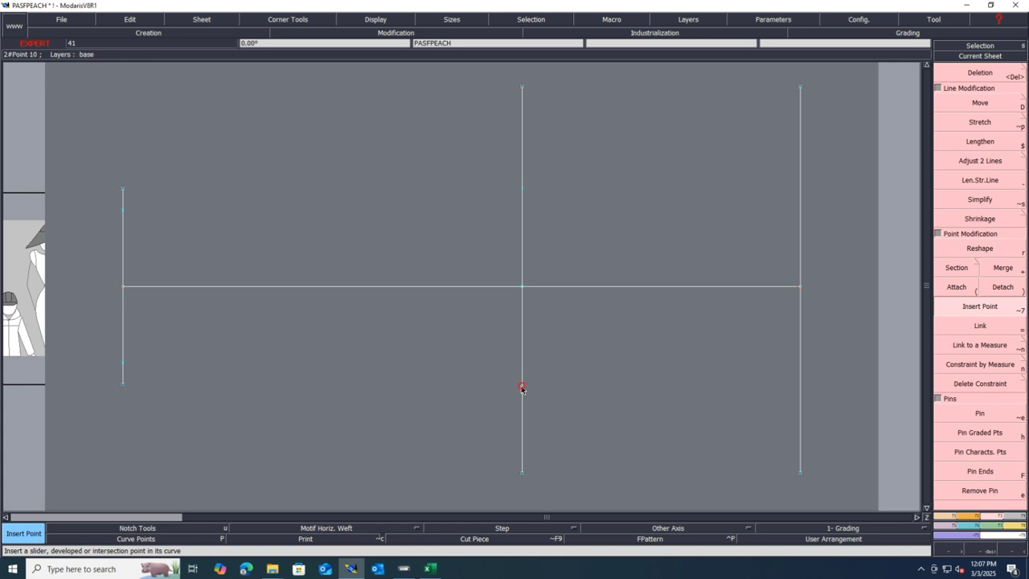
left_click(963, 517)
left_click(984, 103)
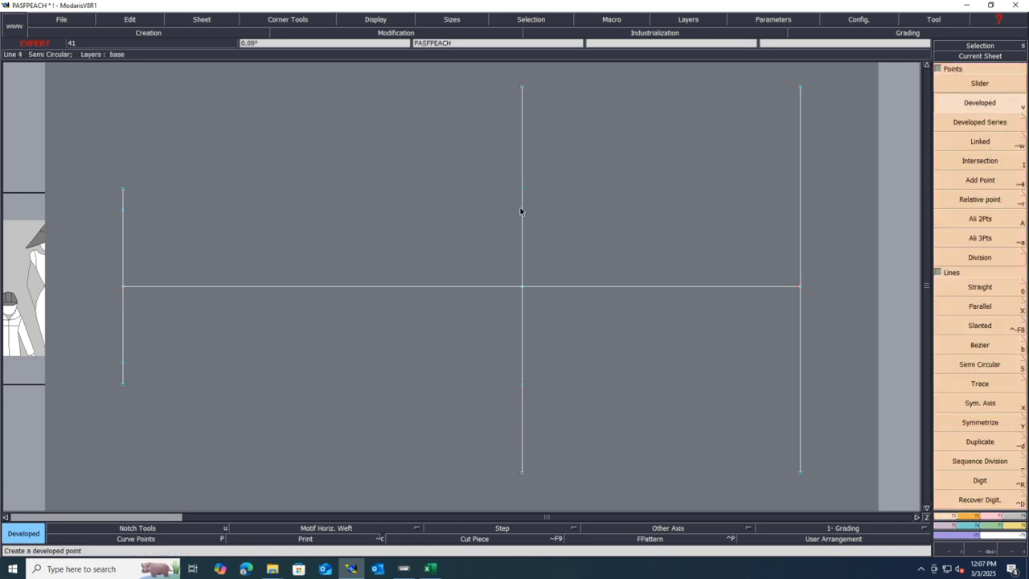
left_click(523, 191)
type("1")
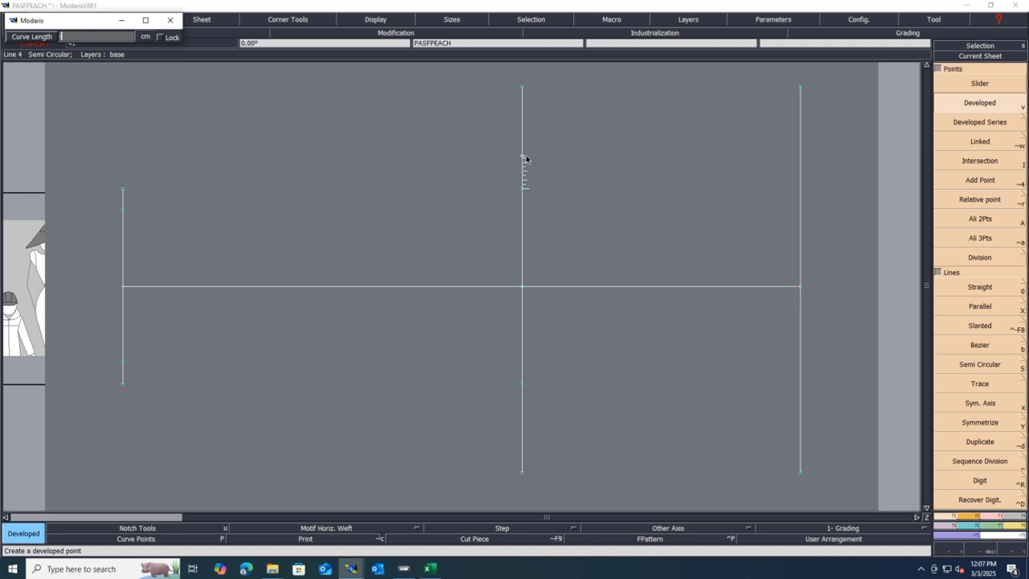
key("Return")
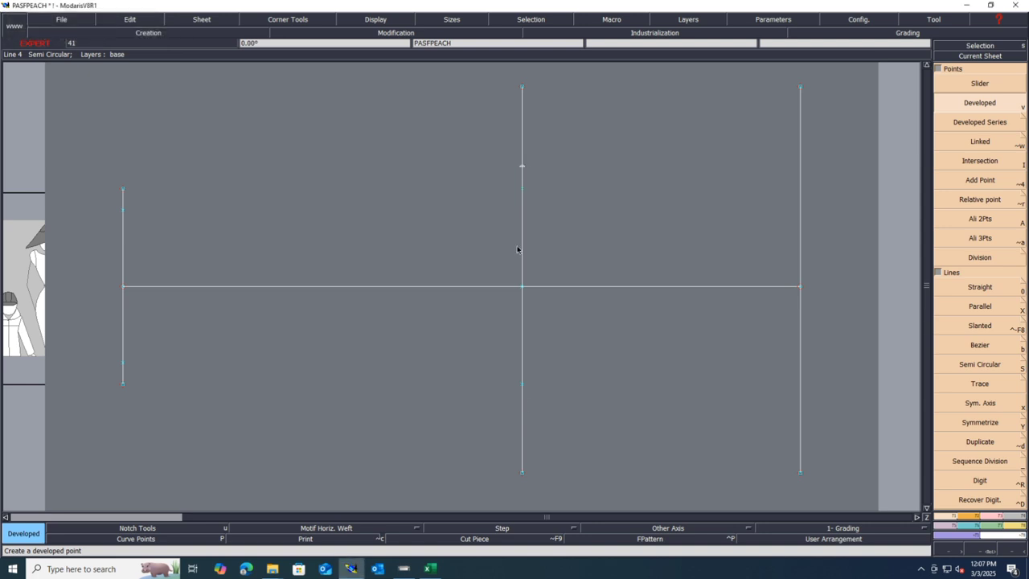
left_click(522, 386)
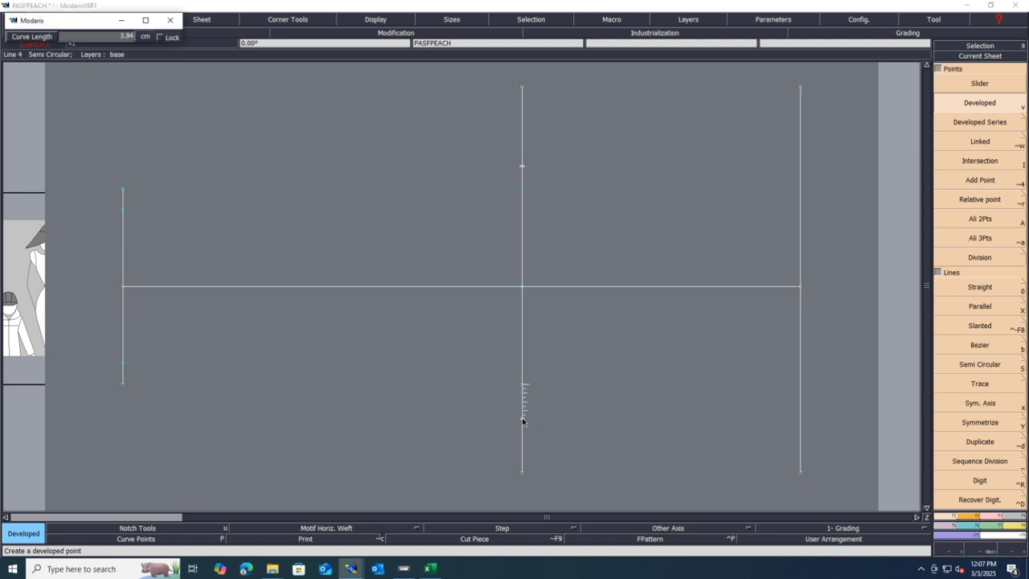
type("2.50")
key("Return")
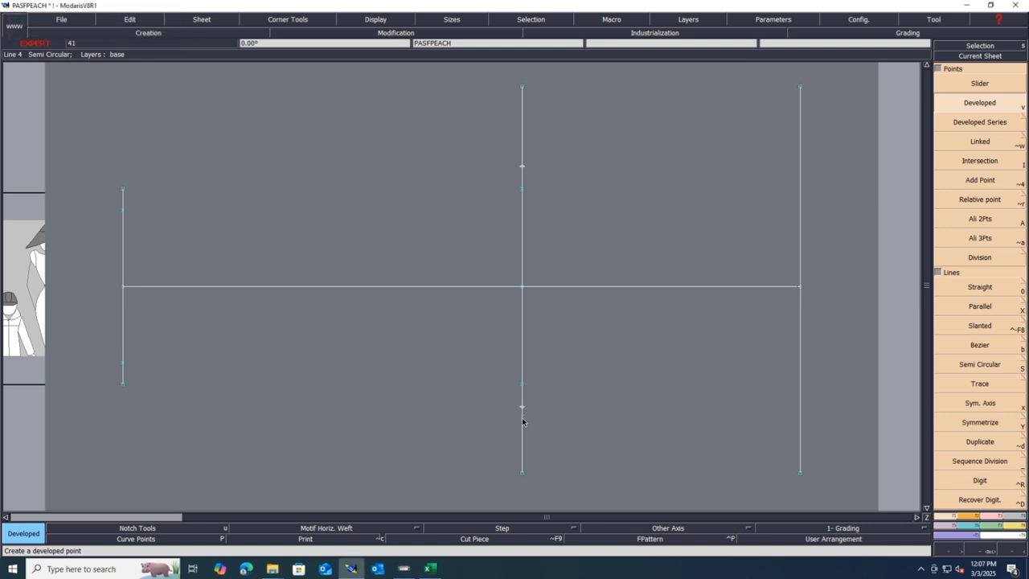
- Insert the two outer developed points into the knee line and delete its original end points to shorten it to them
key("i")
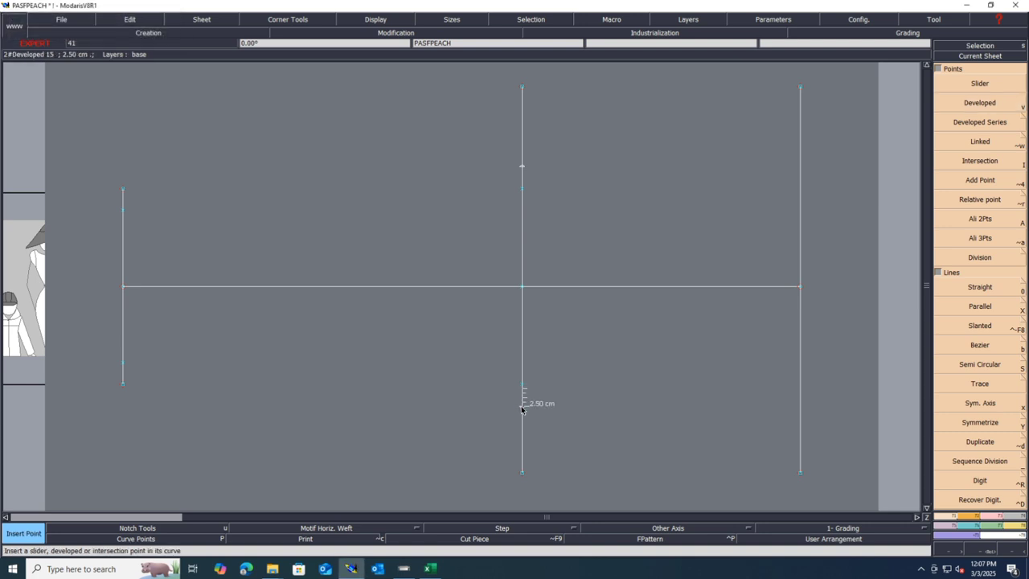
left_click(522, 408)
left_click(523, 166)
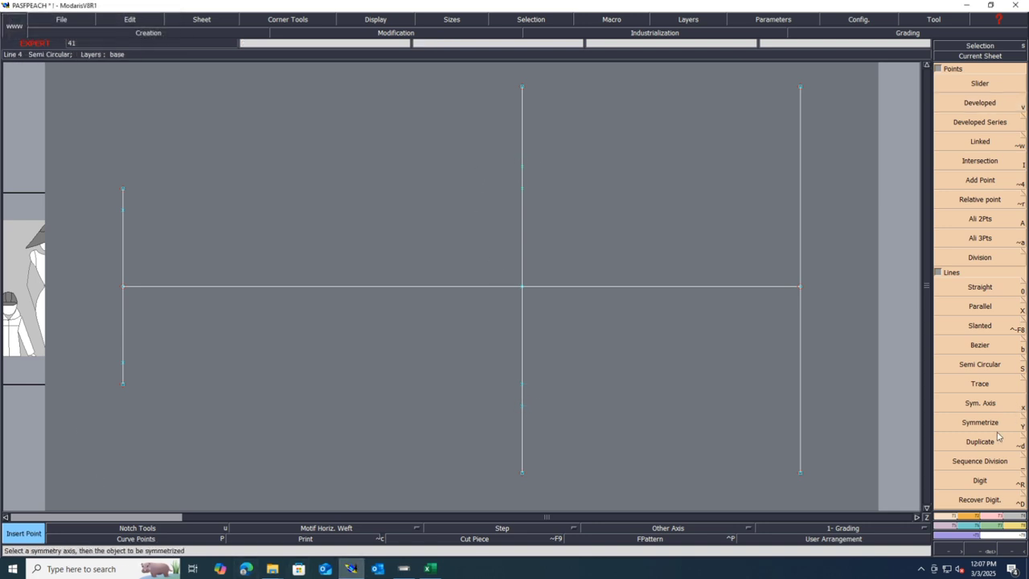
left_click(994, 517)
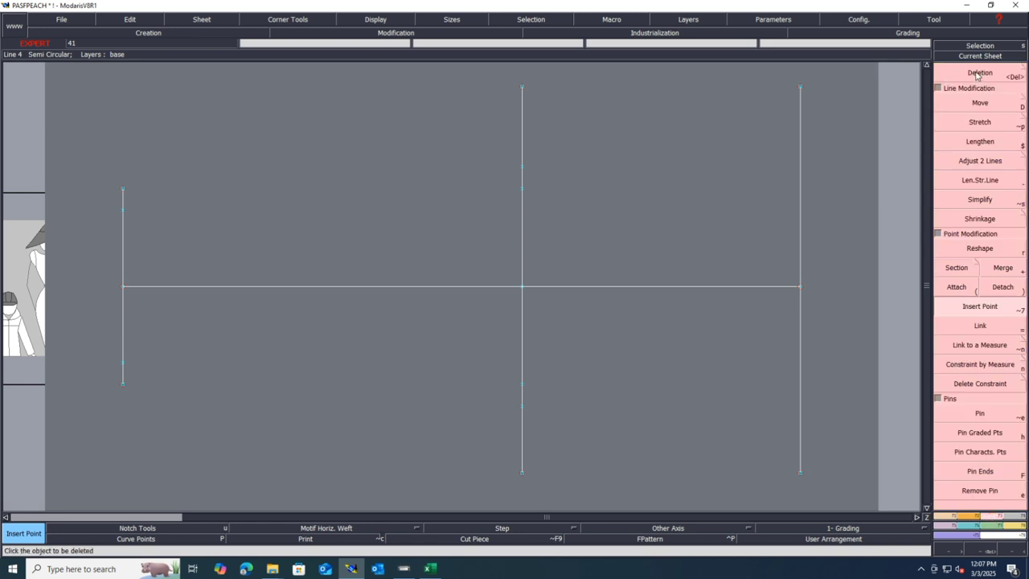
left_click(978, 73)
left_click(526, 84)
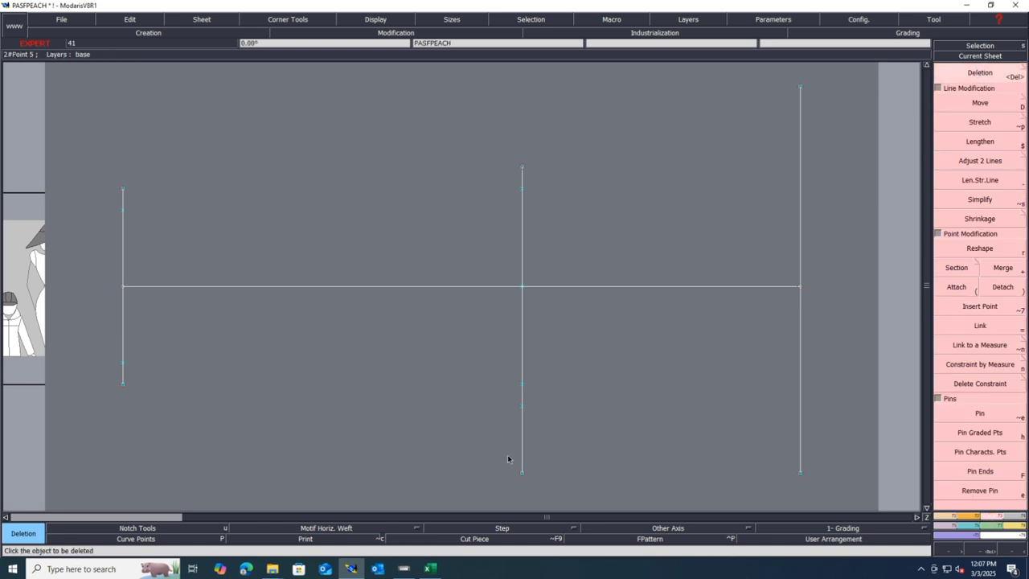
left_click(523, 472)
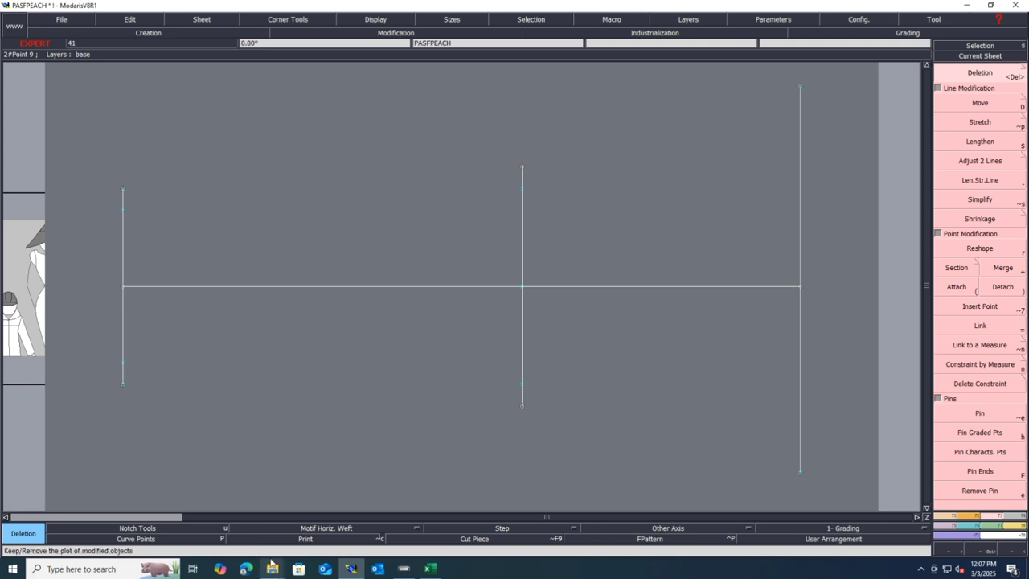
- Draw a Bezier line from the upper end of the bottom line to the upper end of the knee line
scroll(352, 274, "down", 2)
scroll(339, 222, "up", 1)
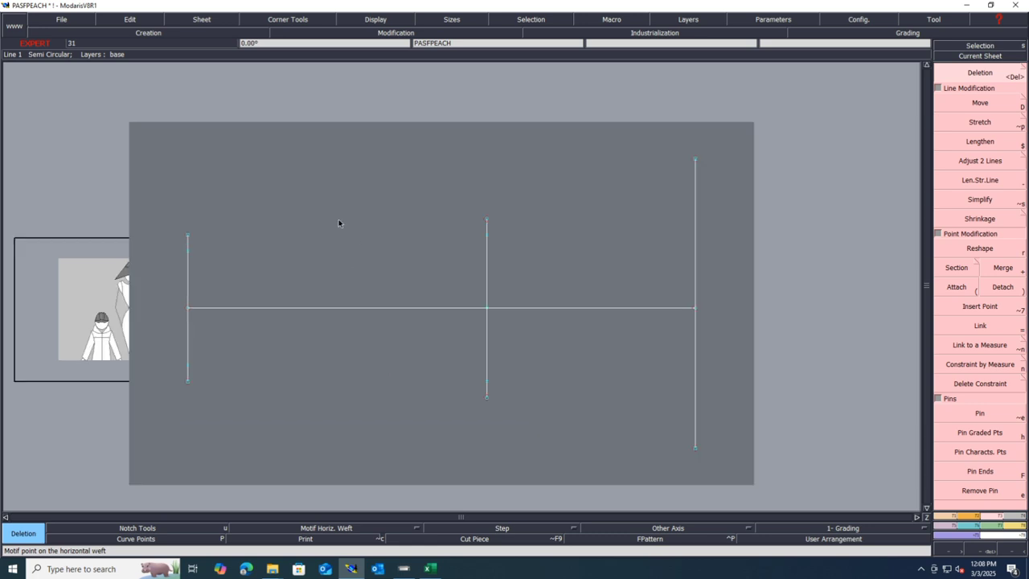
key("b")
left_click(189, 236)
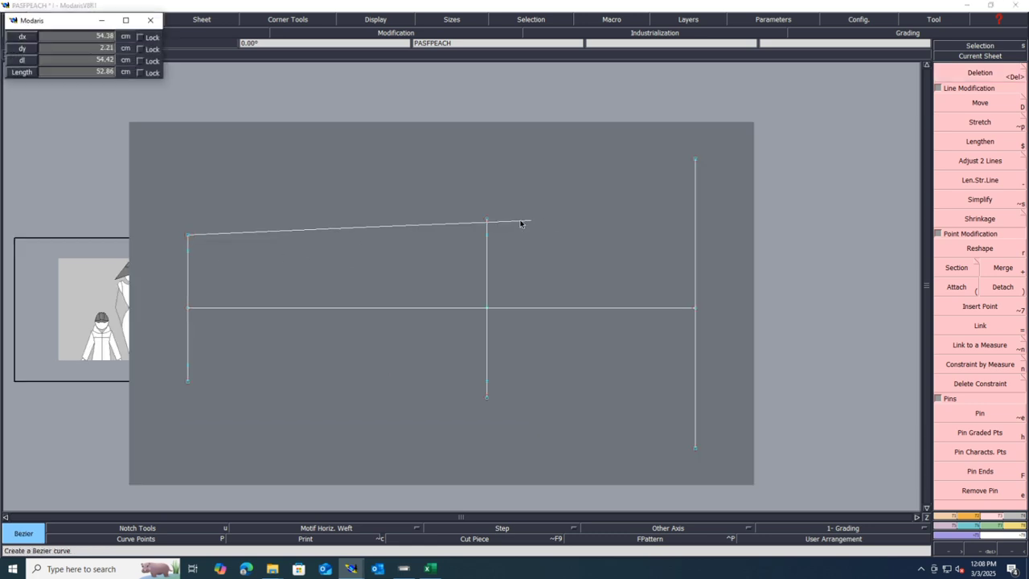
left_click(487, 220)
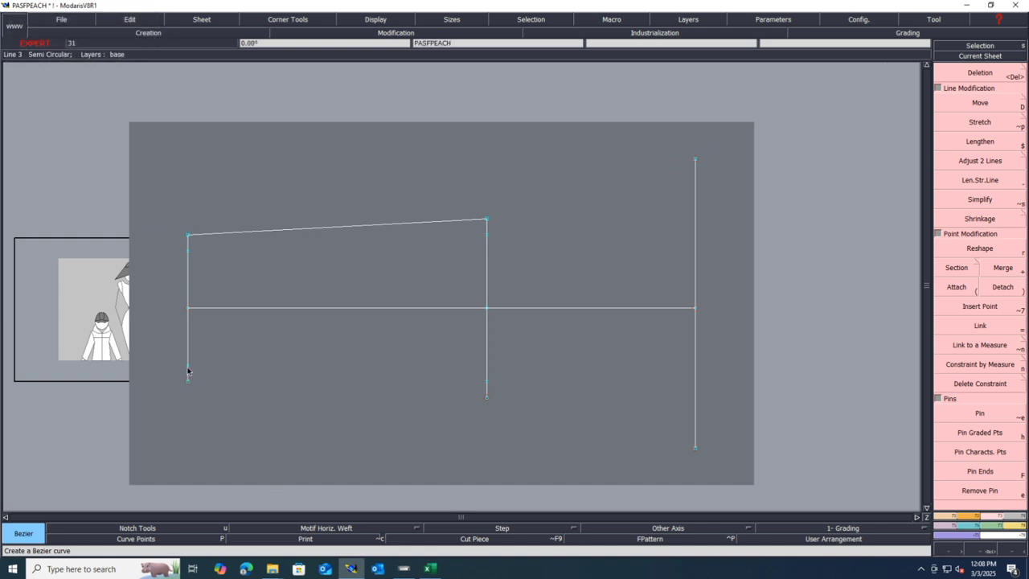
- Undo the last Bezier line and draw Bezier lines joining the upper and lower inner bottom-width points to the matching inner knee-width points
key("ctrl+z")
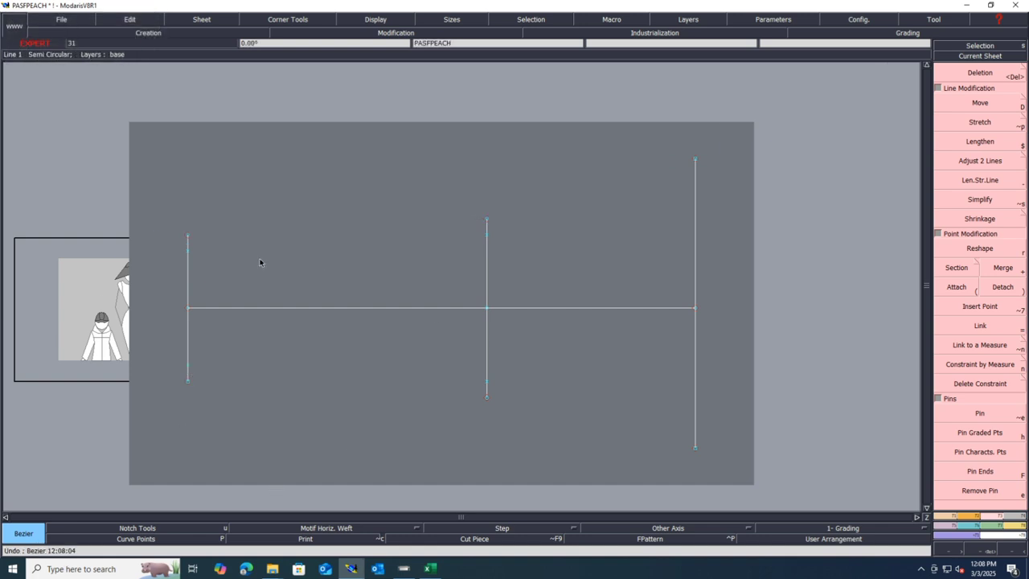
left_click(188, 250)
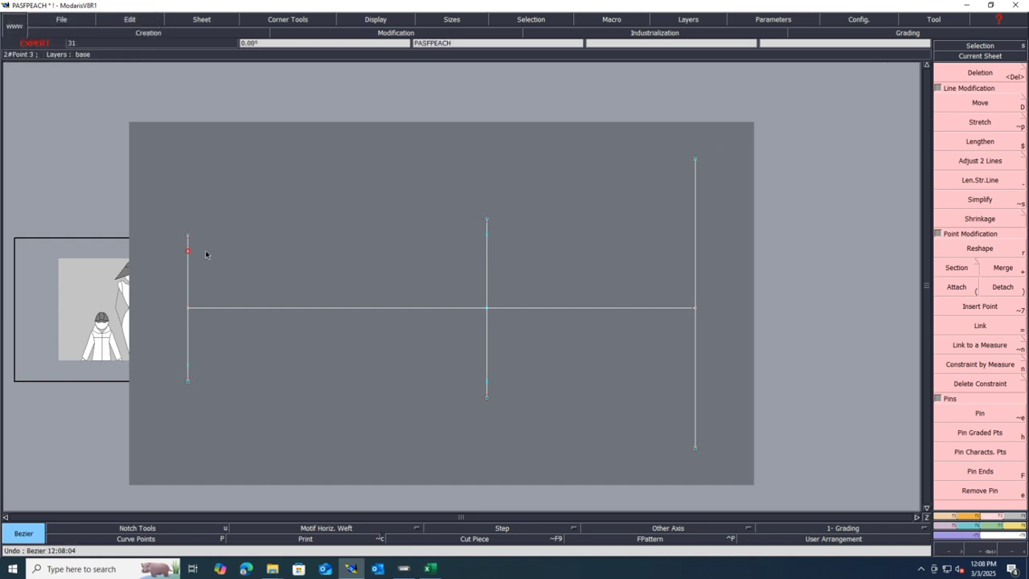
left_click(486, 238)
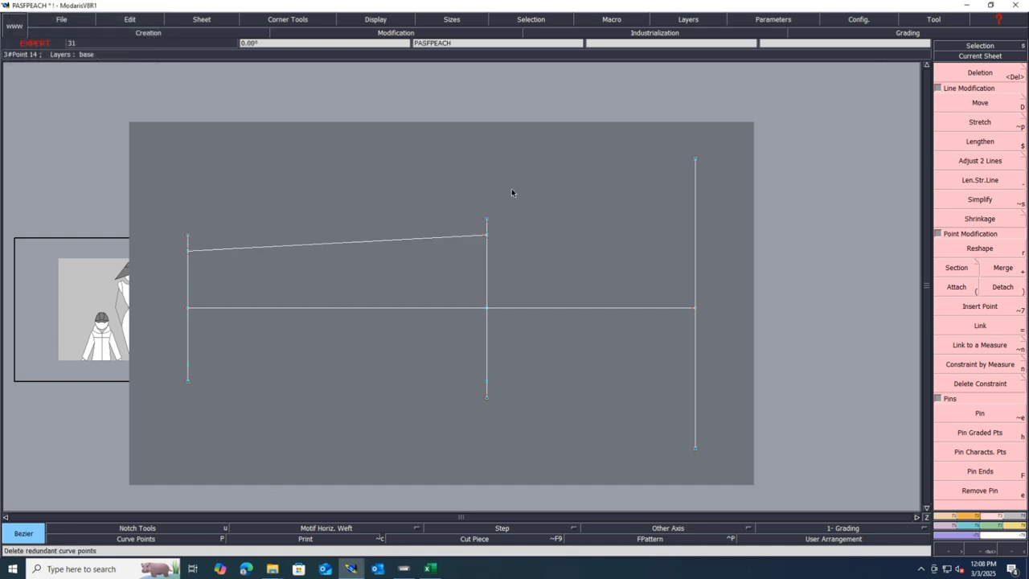
left_click(189, 367)
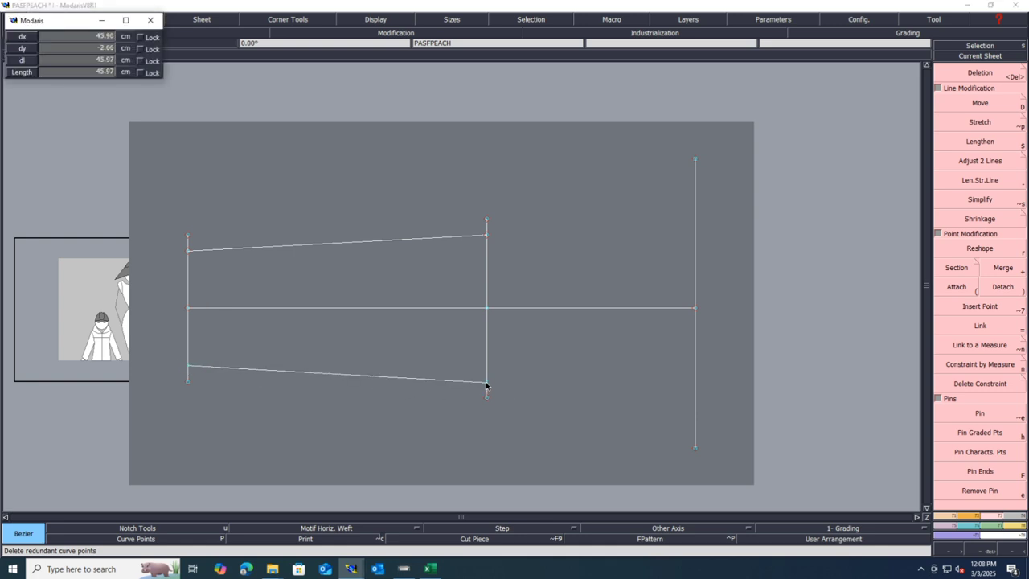
left_click(486, 385)
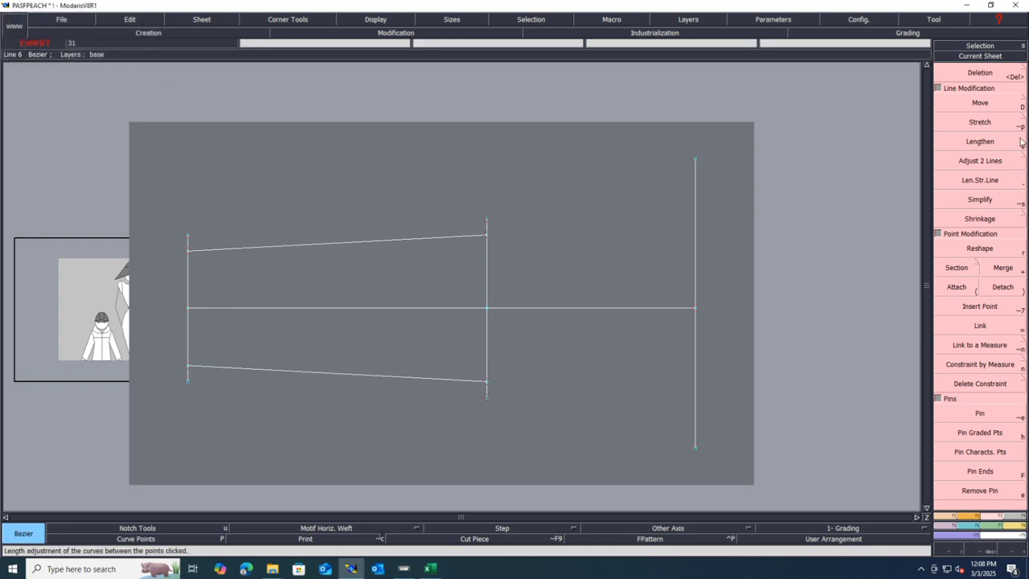
- Lengthen the lower and upper leg seam lines past the vertical crotch line using Len.Str.Line
left_click(1001, 181)
left_click(468, 385)
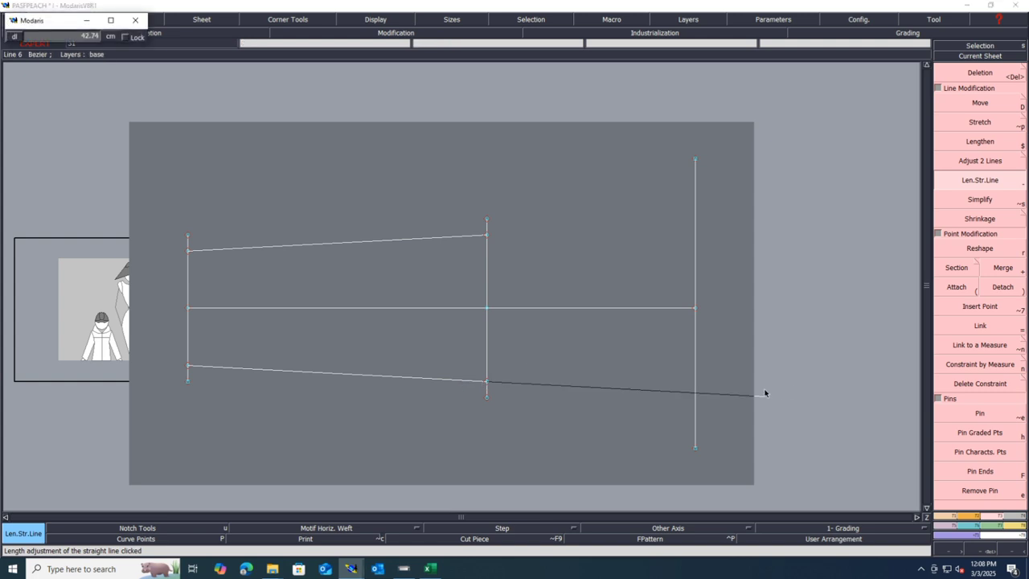
left_click(720, 394)
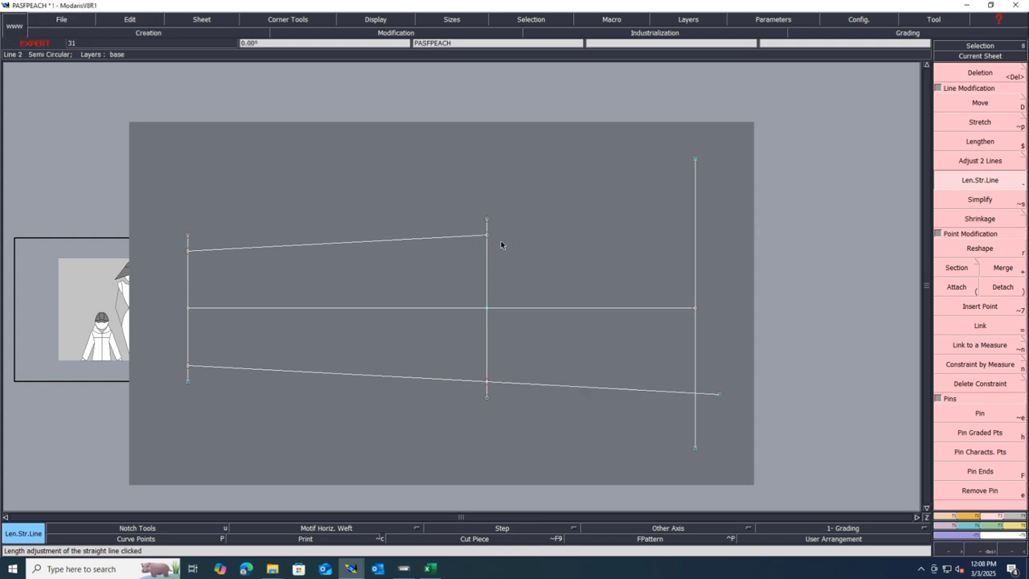
left_click(468, 238)
left_click(741, 234)
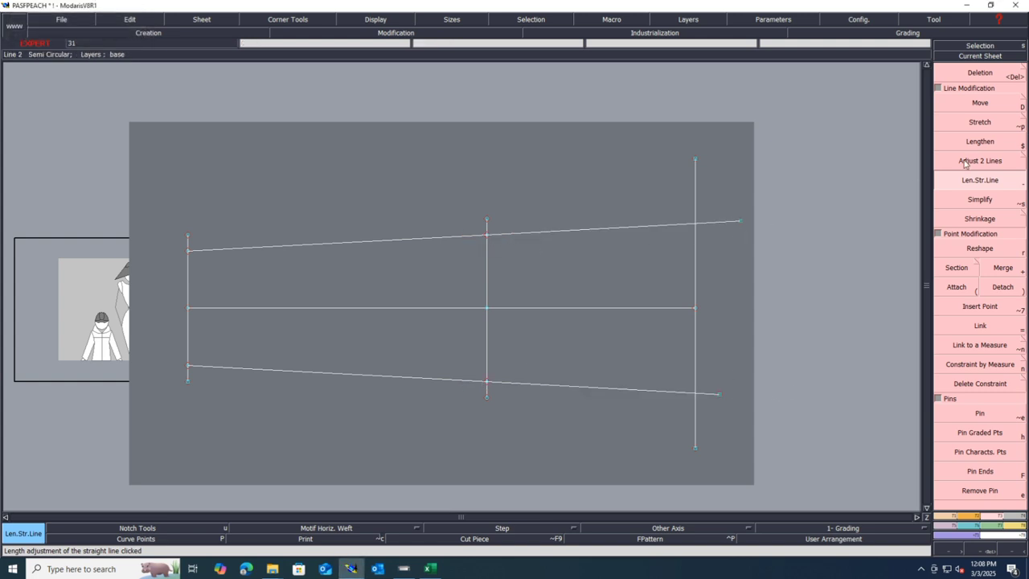
- Create intersection points where both leg seam lines cross the vertical crotch line and insert them into the curves
left_click(953, 516)
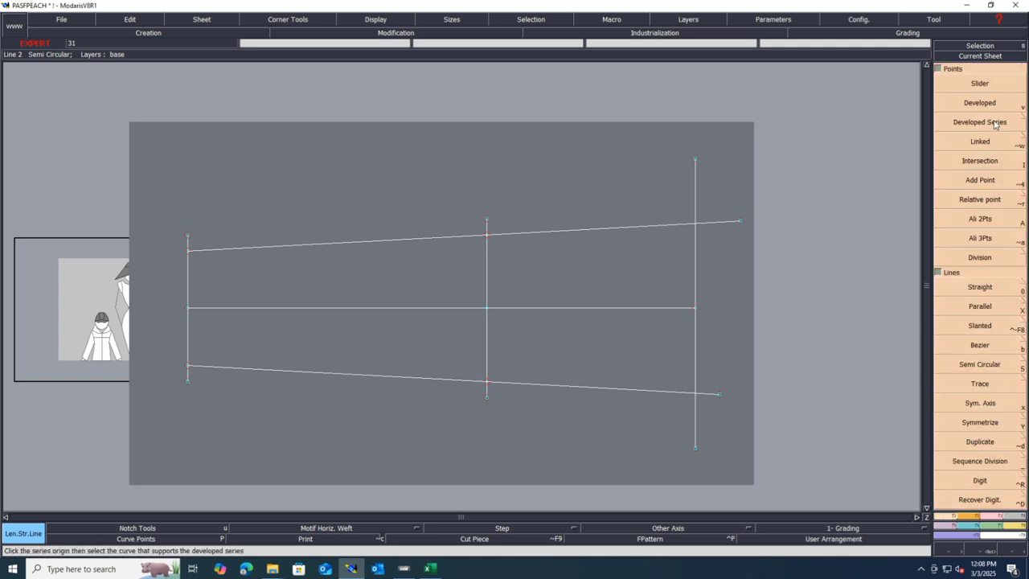
left_click(983, 160)
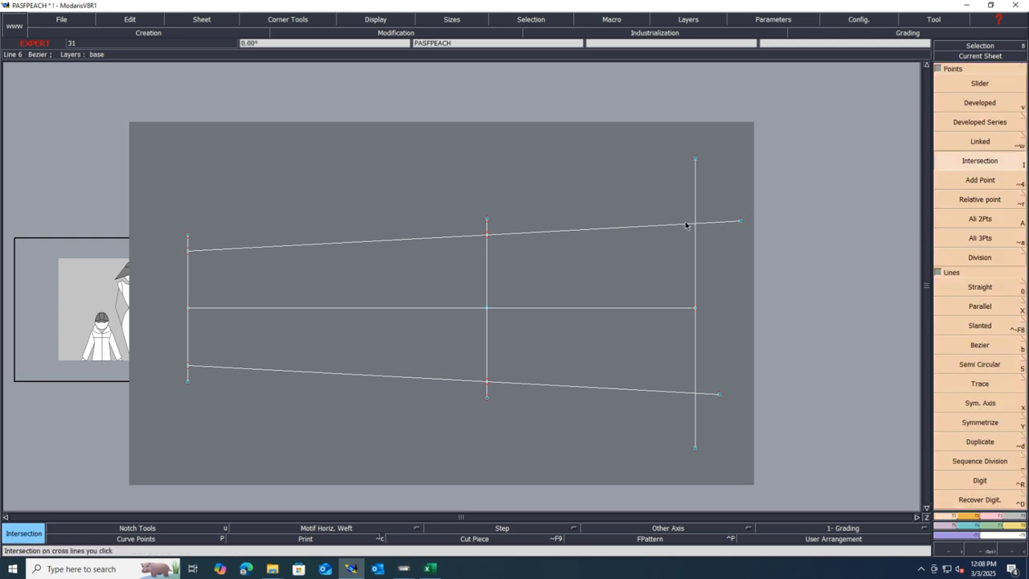
left_click(695, 224)
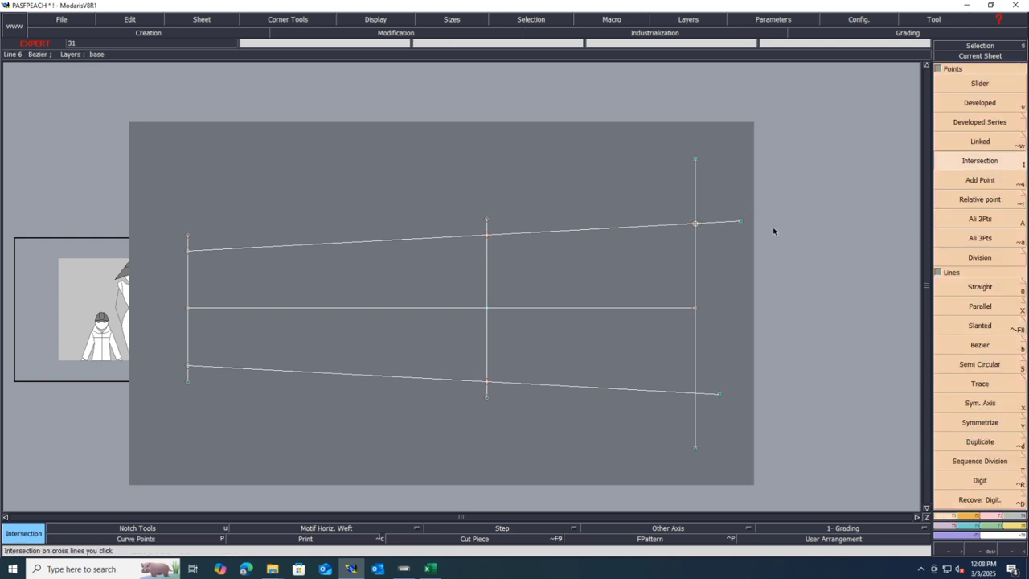
left_click(696, 393)
left_click(696, 395)
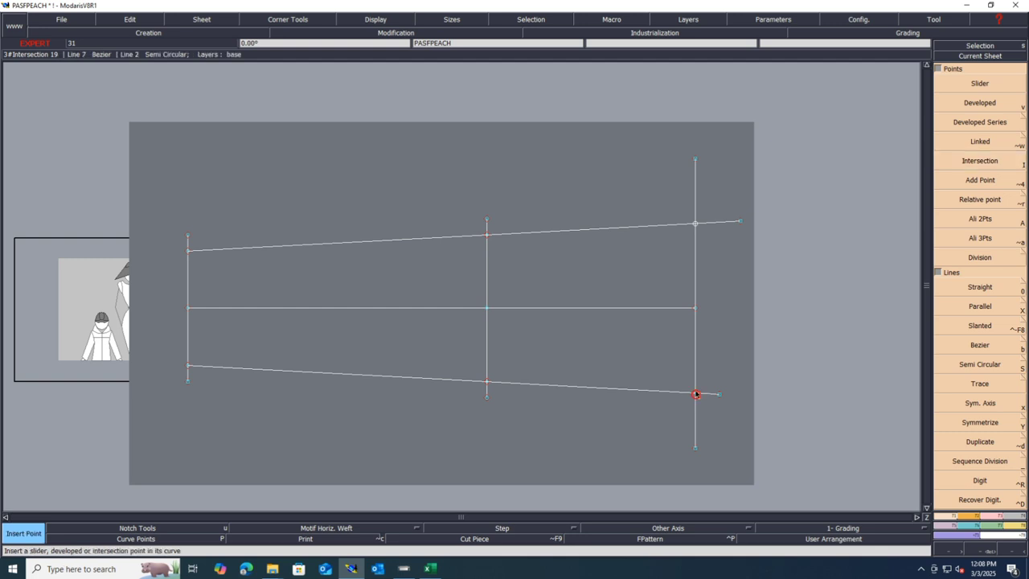
left_click(696, 224)
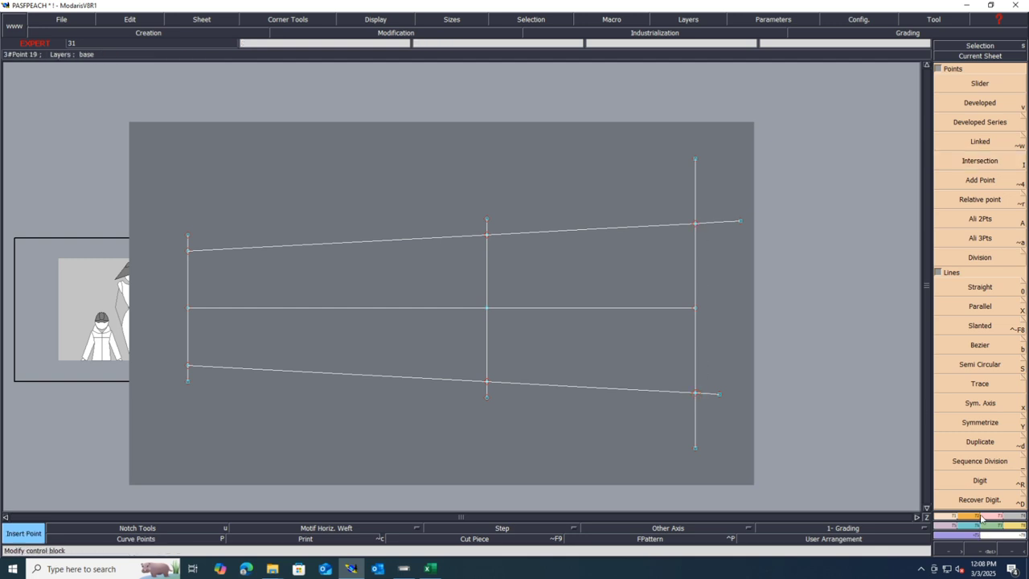
- Delete the end points of both leg seam lines beyond the crotch line so they stop at it
left_click(983, 516)
left_click(980, 73)
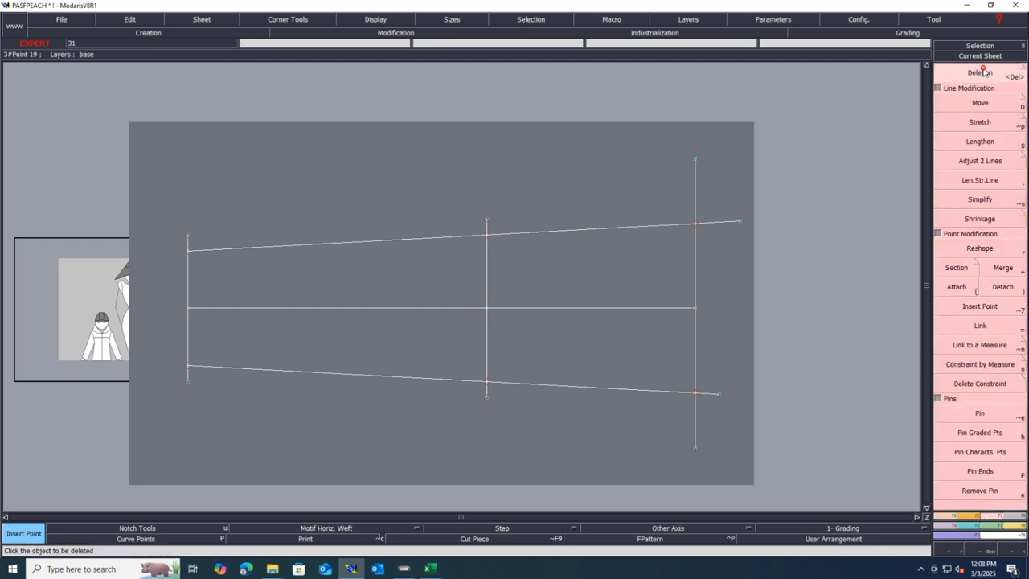
left_click(723, 222)
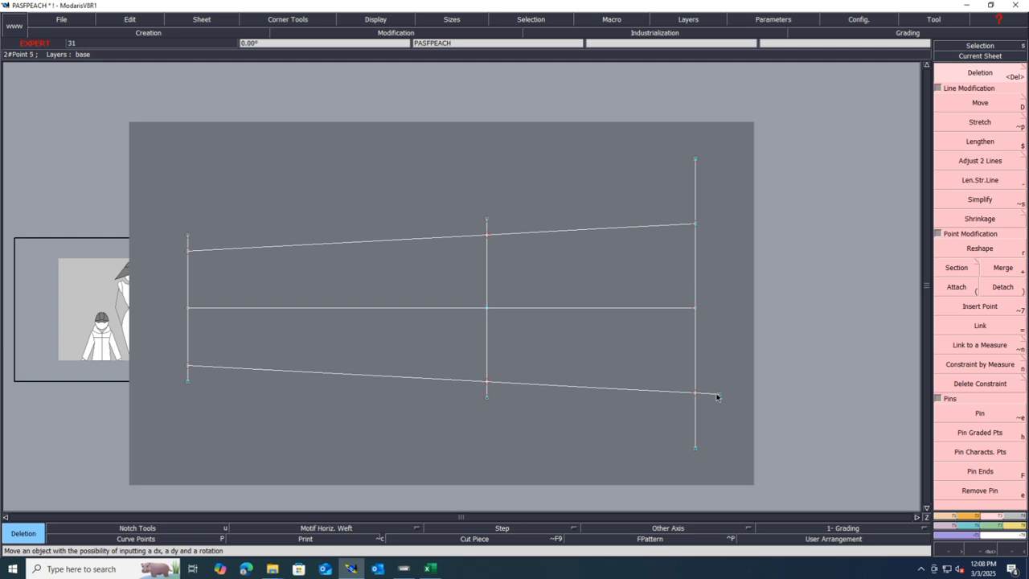
left_click(716, 395)
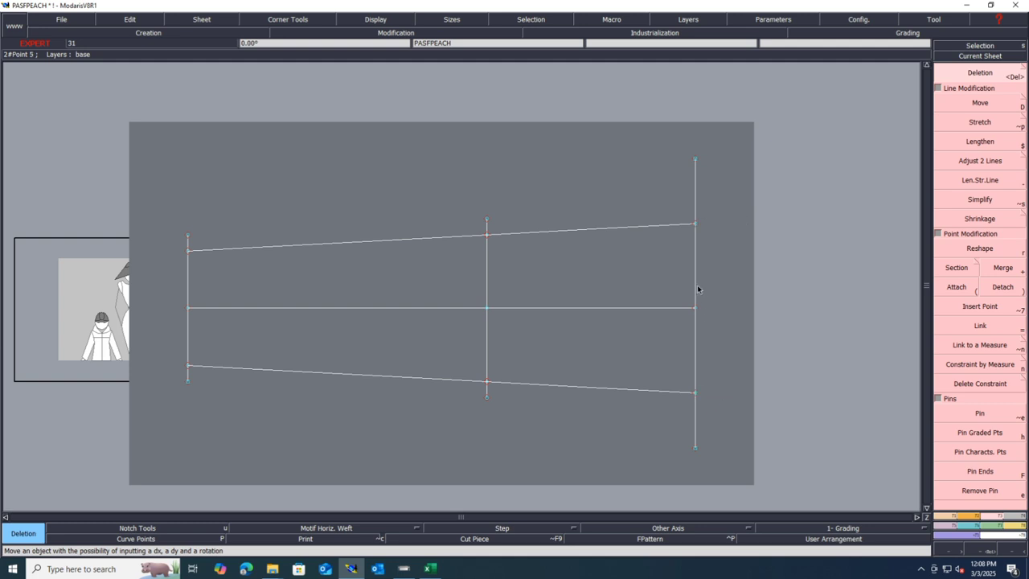
- Switch to the Excel spec sheet, fill the thigh width row light blue and select its size 44 value
left_click(430, 569)
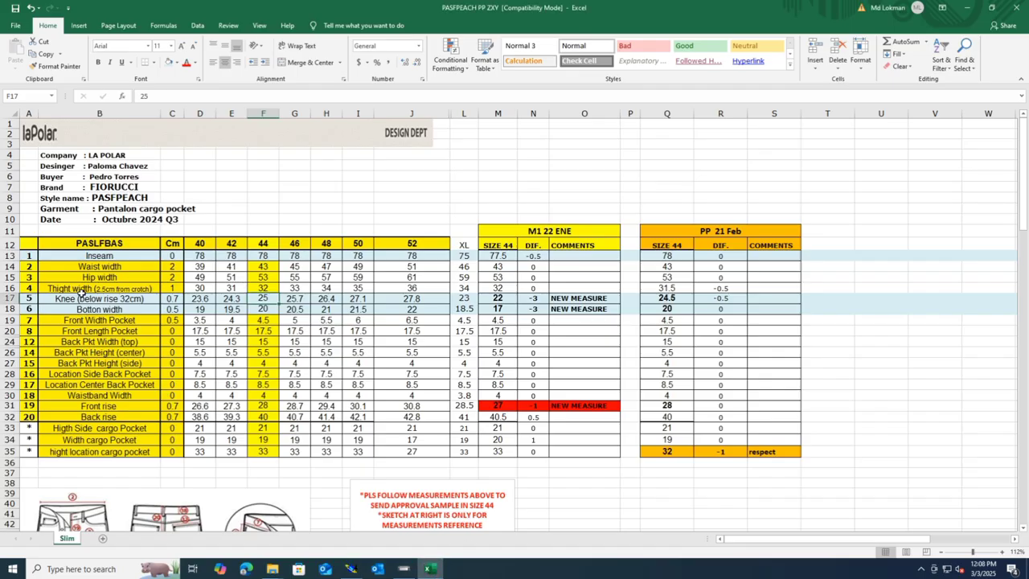
left_click(11, 287)
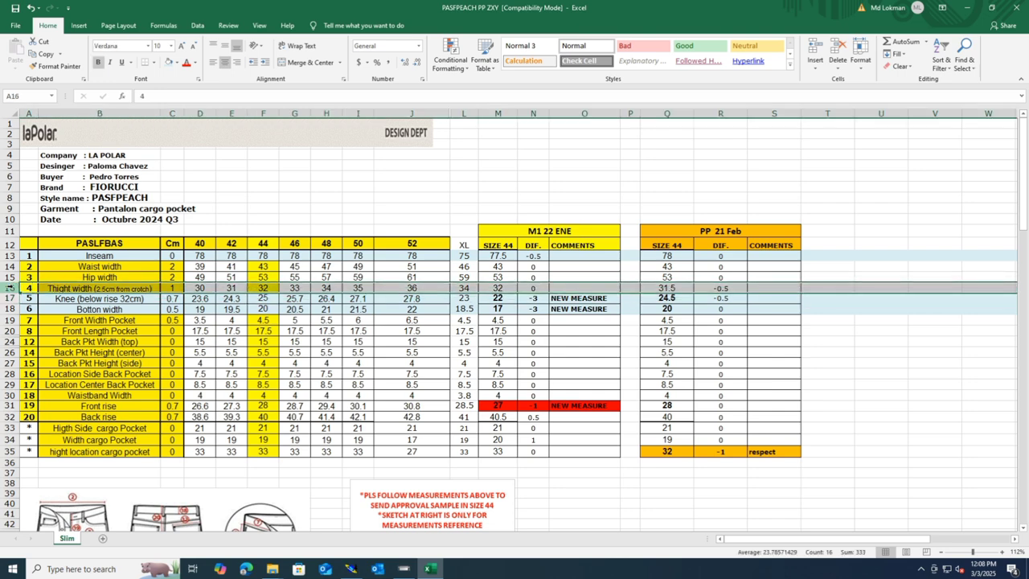
left_click(165, 62)
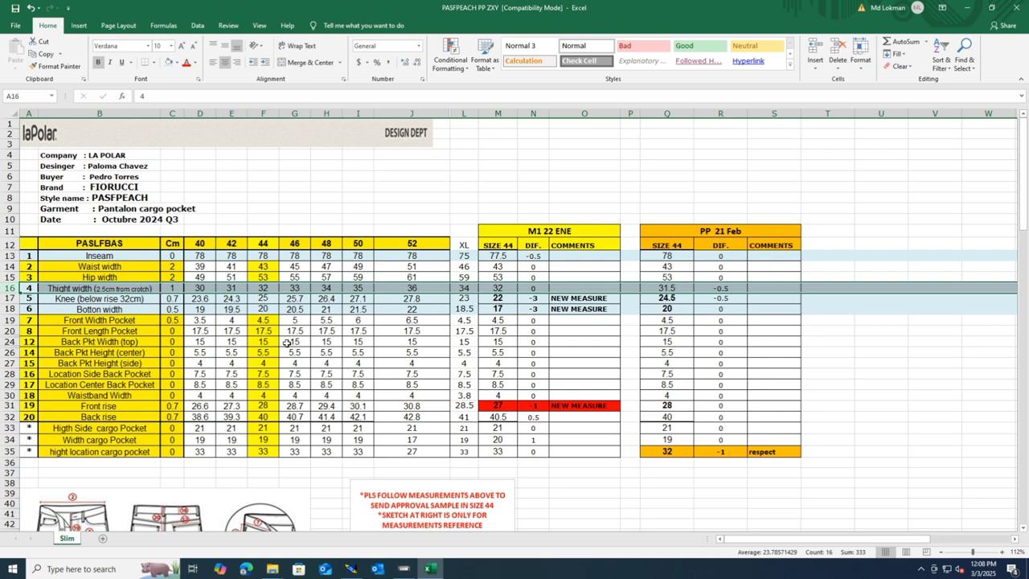
left_click(270, 290)
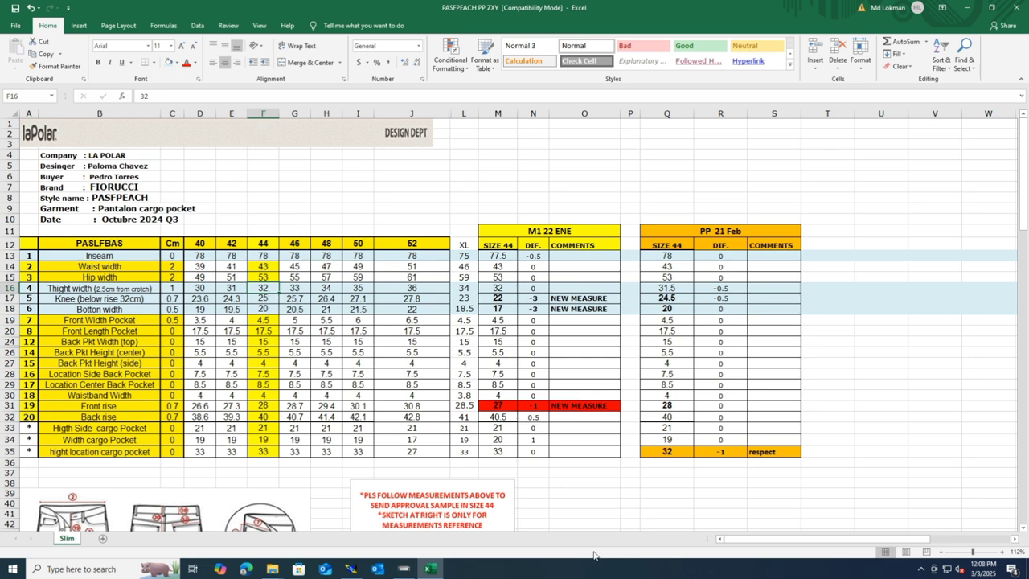
- Return to Modaris and add dynamic length measures from the centre point of the crotch line to its lower and upper seam points
left_click(351, 569)
key("=")
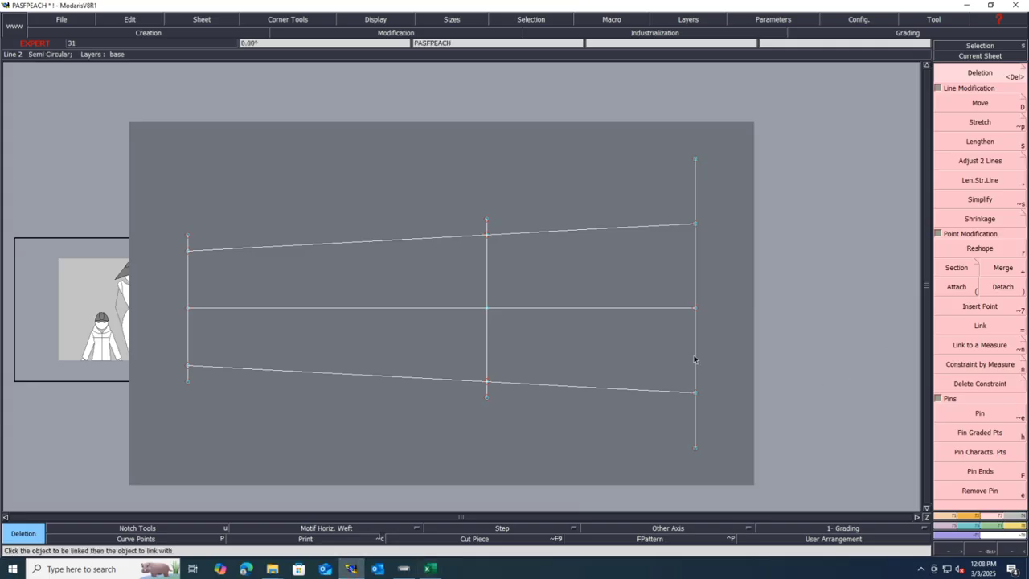
key("l")
left_click(696, 309)
left_click(700, 397)
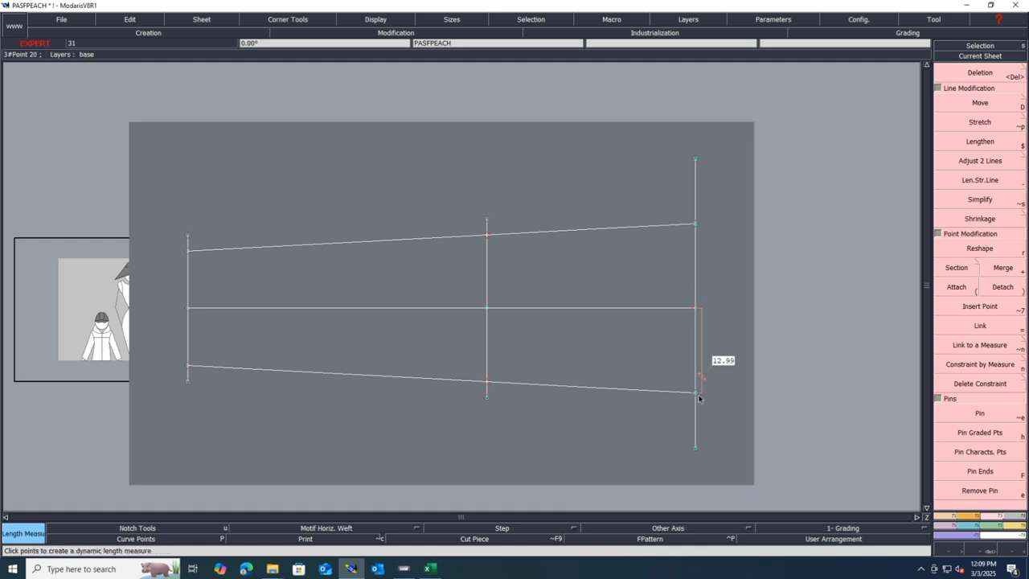
left_click(695, 223)
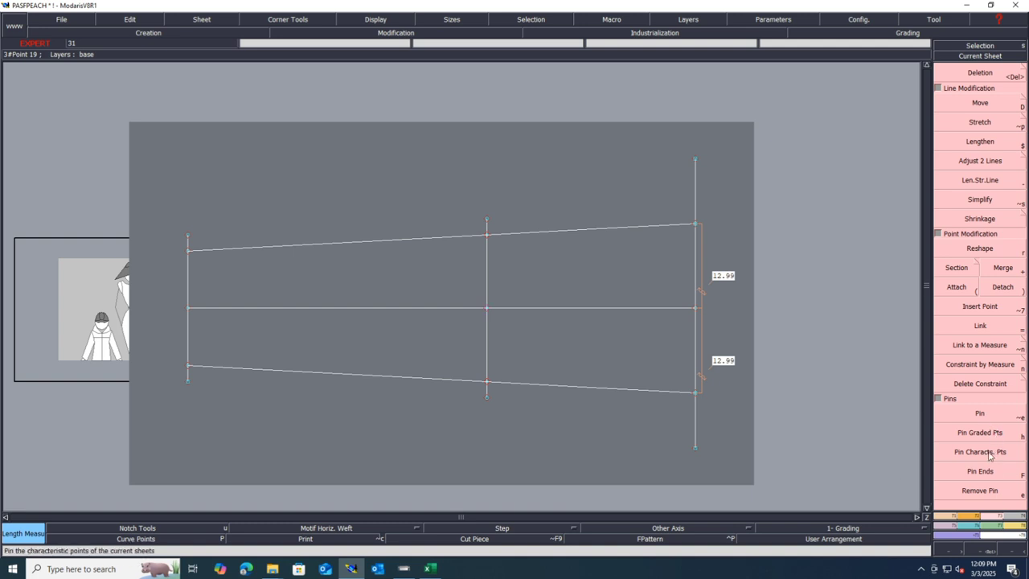
- Move the upper seam point on the crotch line by 0.5 cm vertically and the lower one by -0.5 cm
left_click(984, 104)
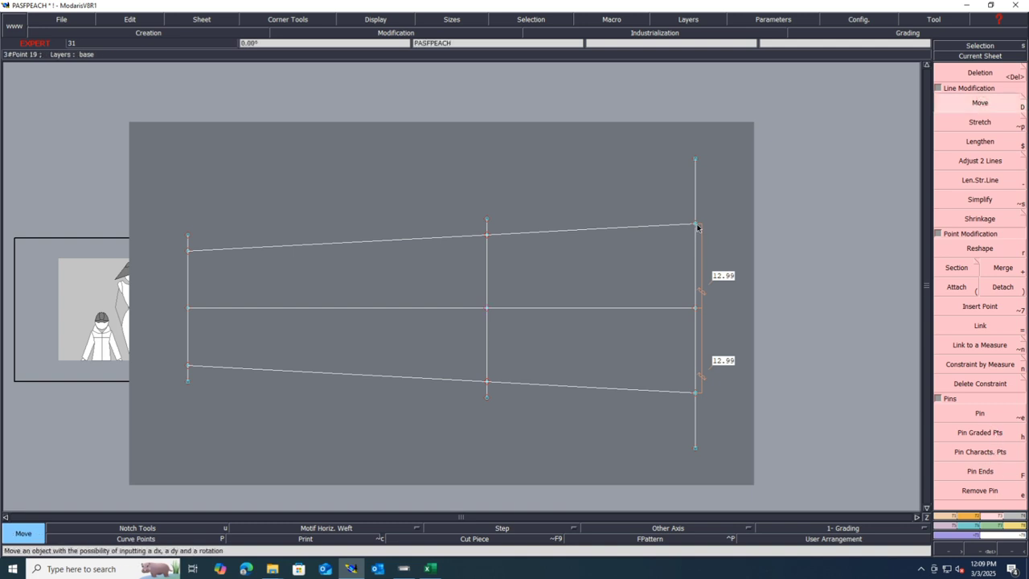
left_click(697, 227)
type(".5")
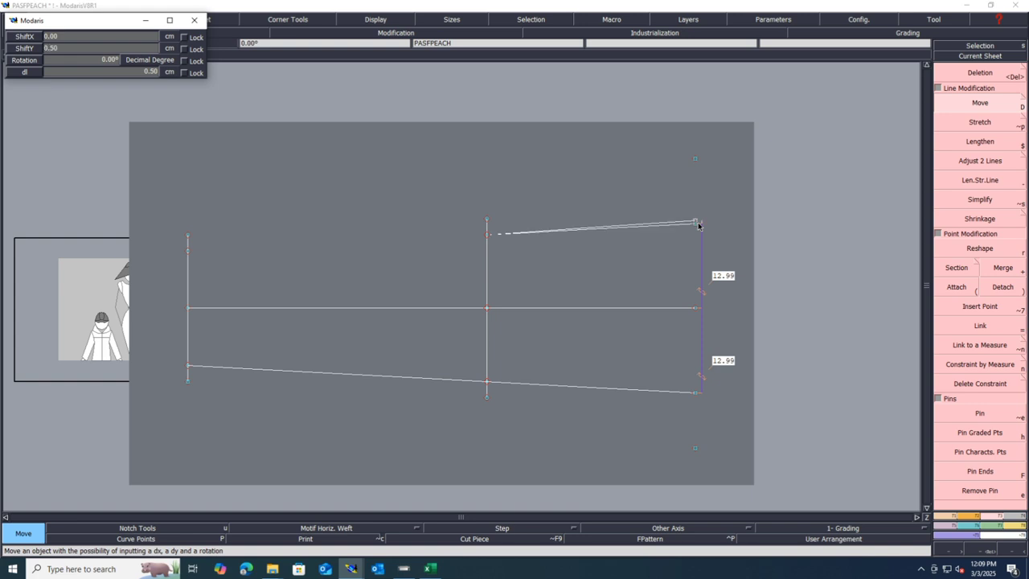
key("Return")
left_click(697, 392)
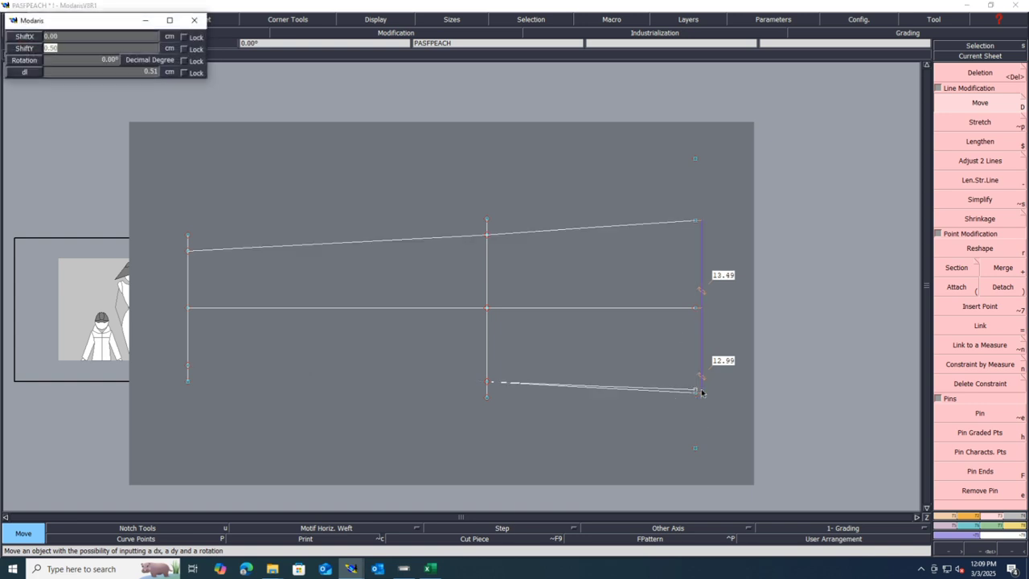
type("-.5")
key("Return")
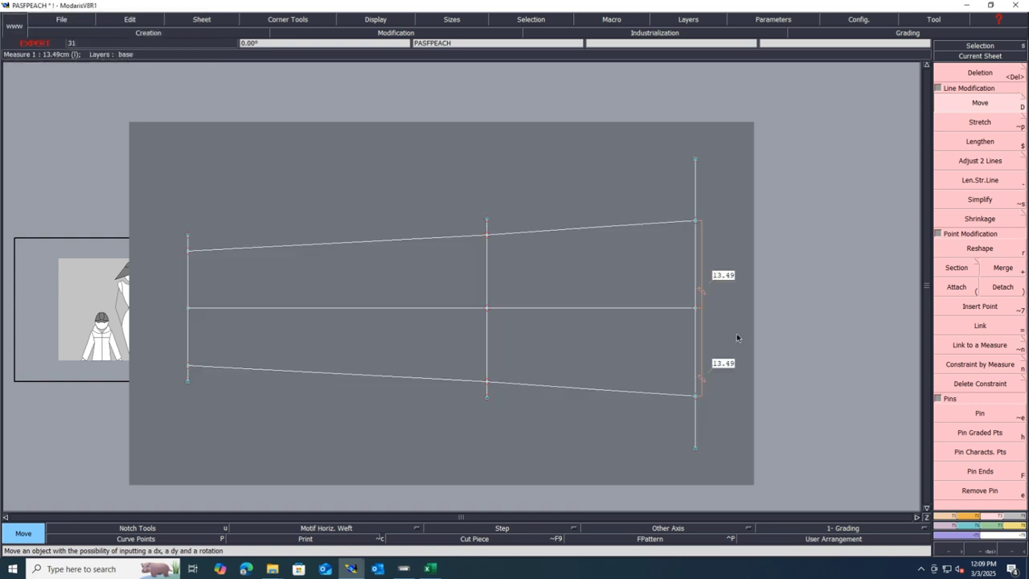
- Create a parallel to the vertical crotch line 2.5 cm towards the knee
key("p")
left_click(696, 356)
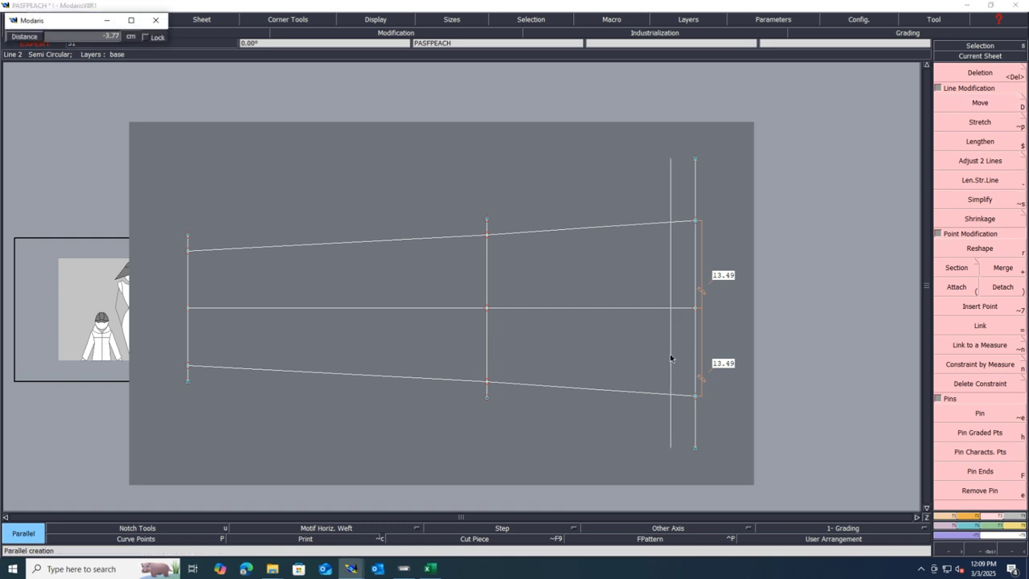
type("2.5")
key("Return")
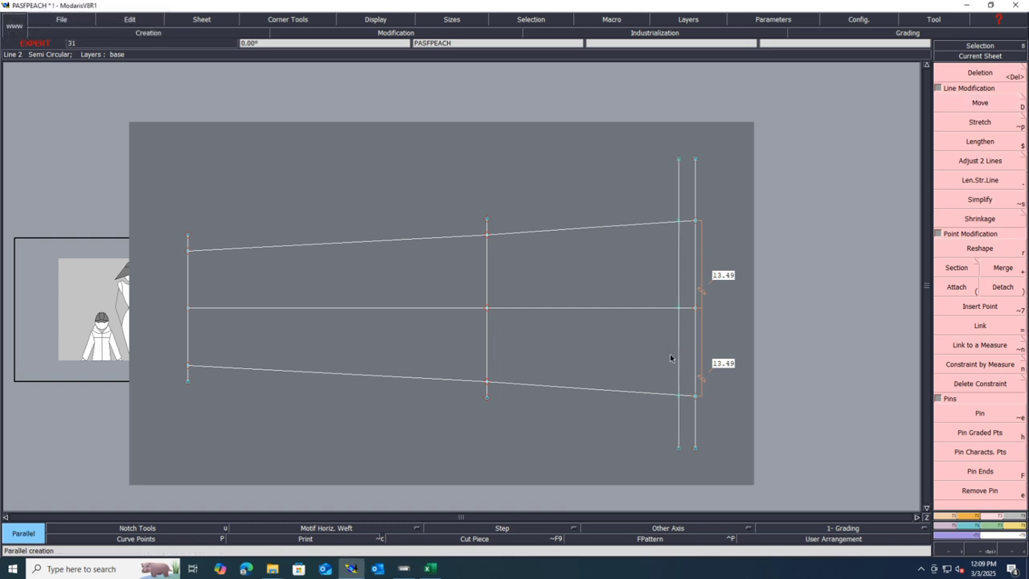
- Delete the original vertical crotch line along with its leftover end points, keeping the parallel
key("Delete")
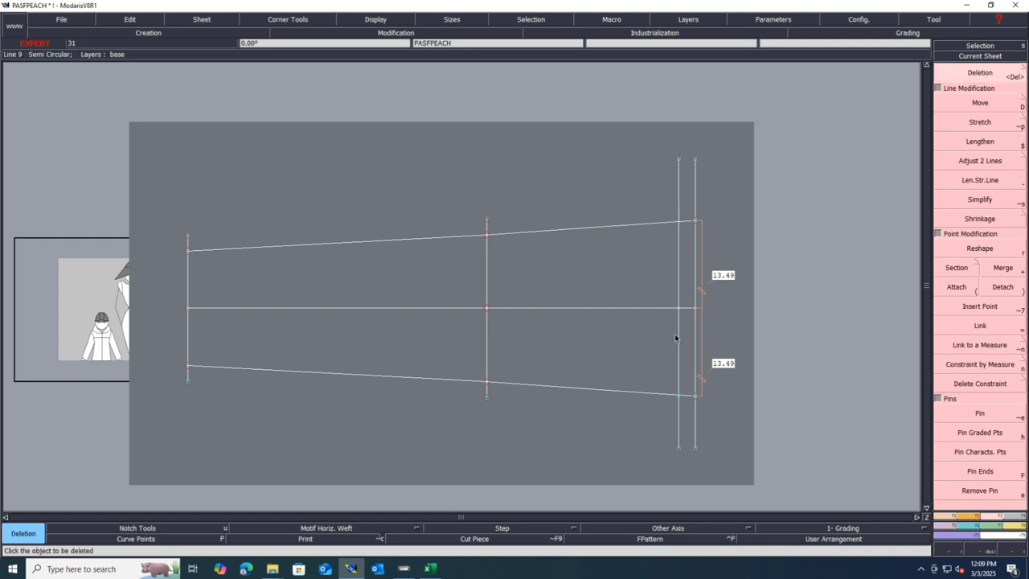
key("alt+e")
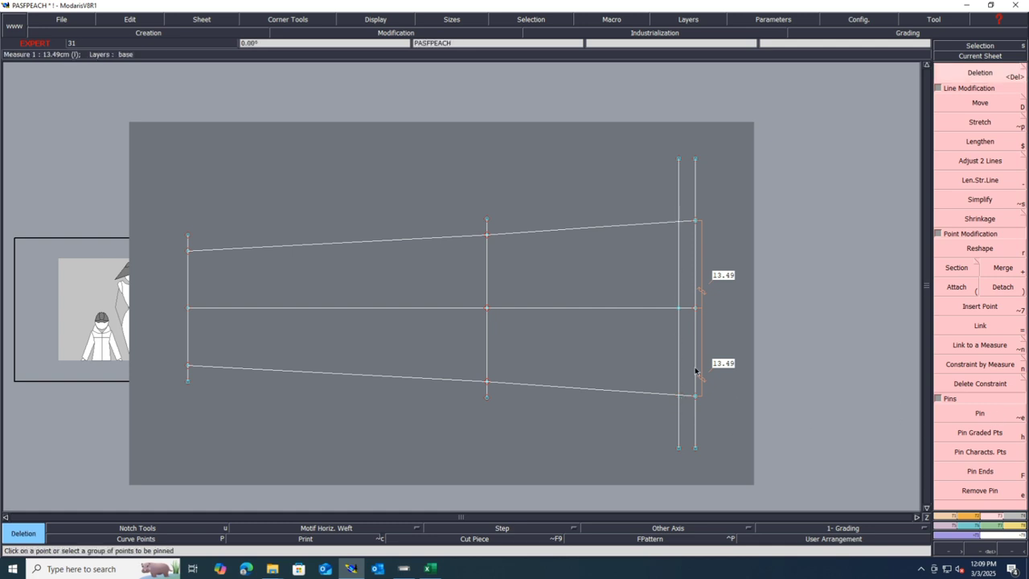
left_click(695, 349)
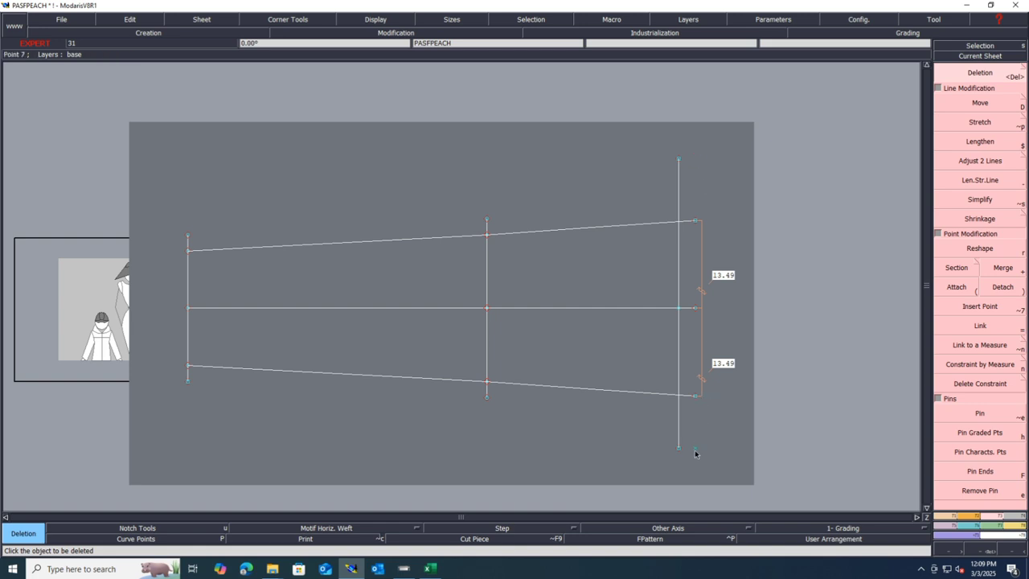
- Create intersection points where the parallel line crosses both leg seam lines and insert them into the curves
left_click(952, 517)
left_click(982, 161)
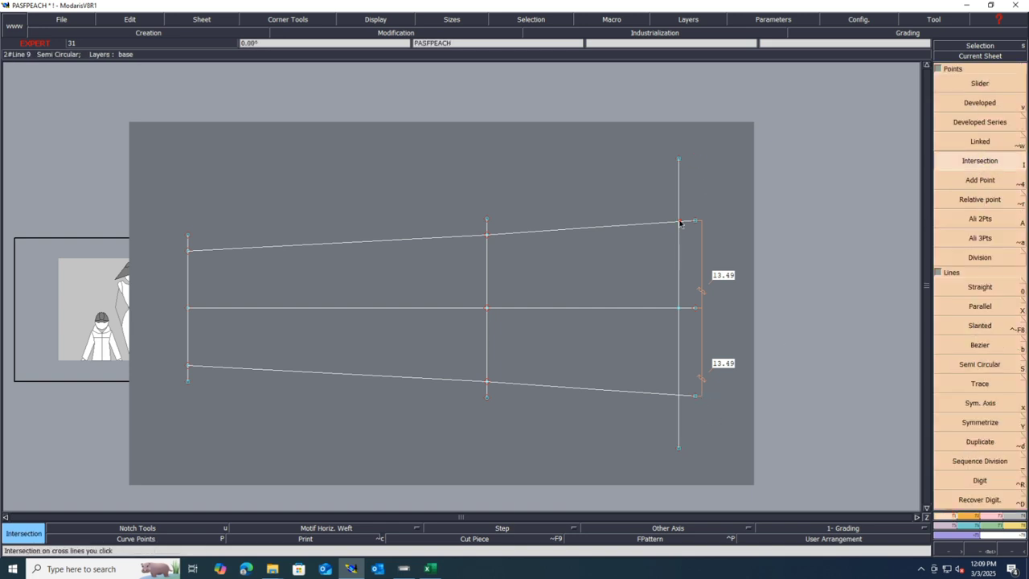
left_click(679, 396)
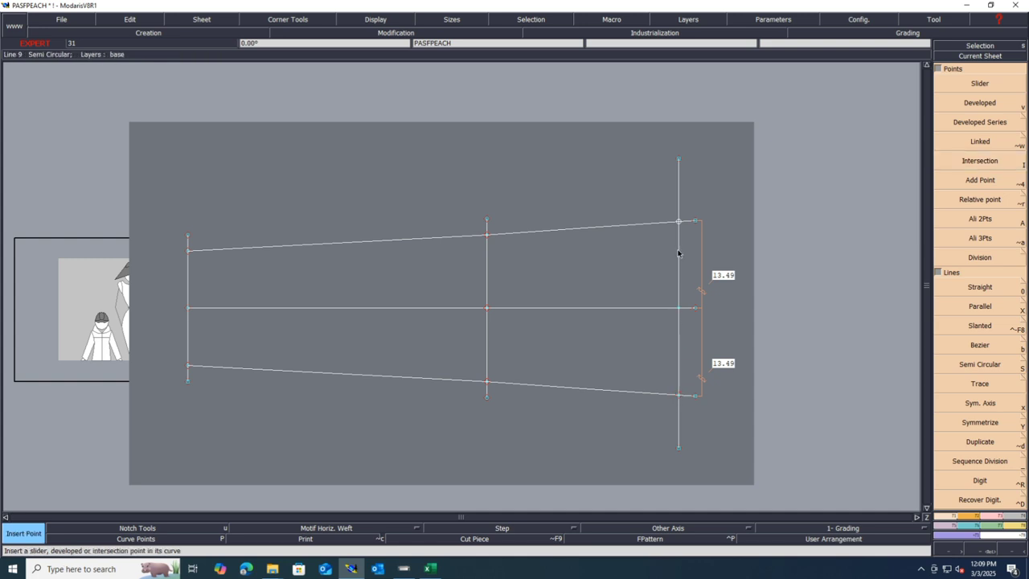
left_click(679, 222)
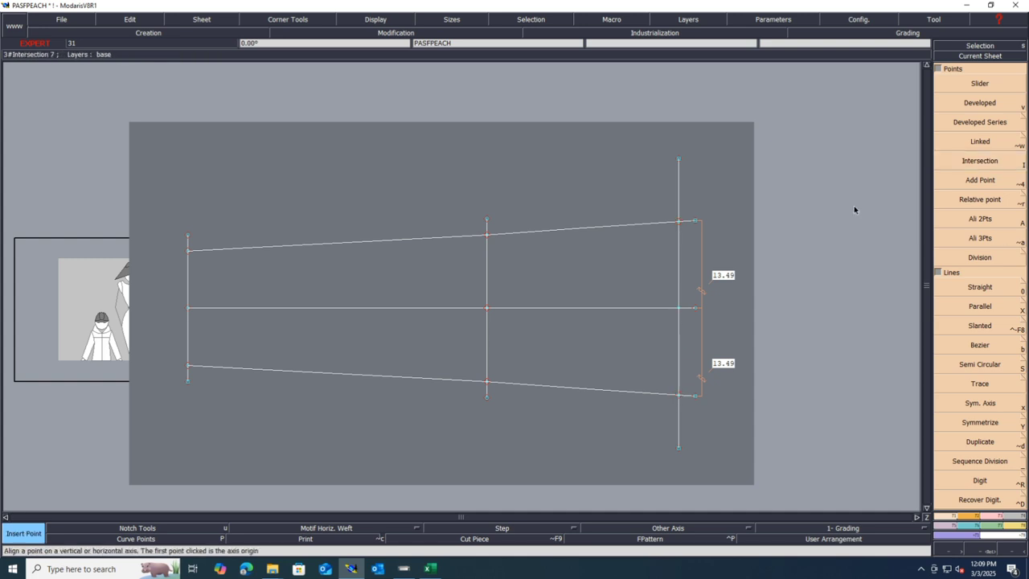
- Delete the two half-width measures and add one length measure between the upper and lower seam points on the thigh line
key("Delete")
left_click(701, 248)
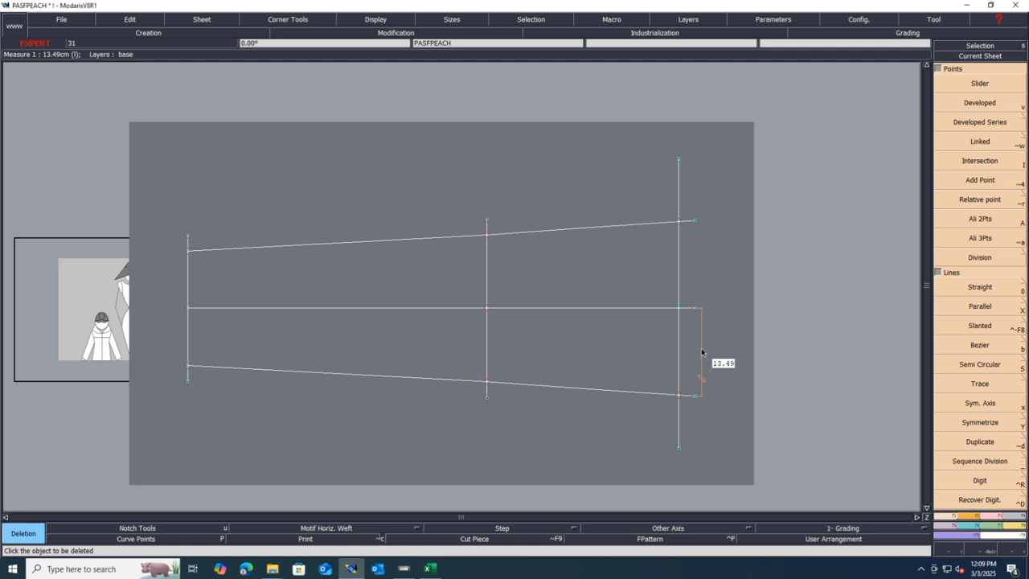
left_click(702, 353)
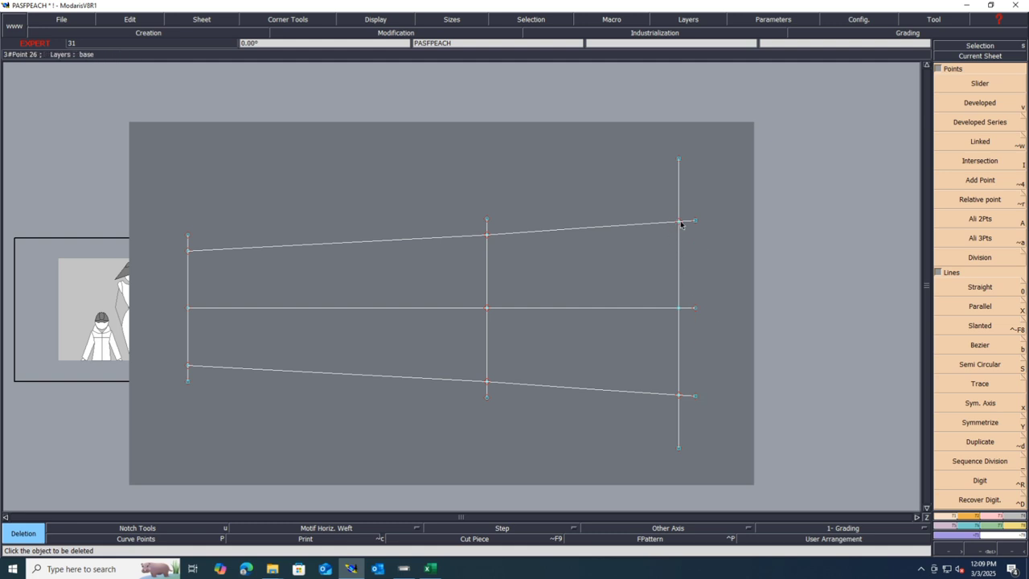
key("l")
left_click(681, 224)
left_click(681, 399)
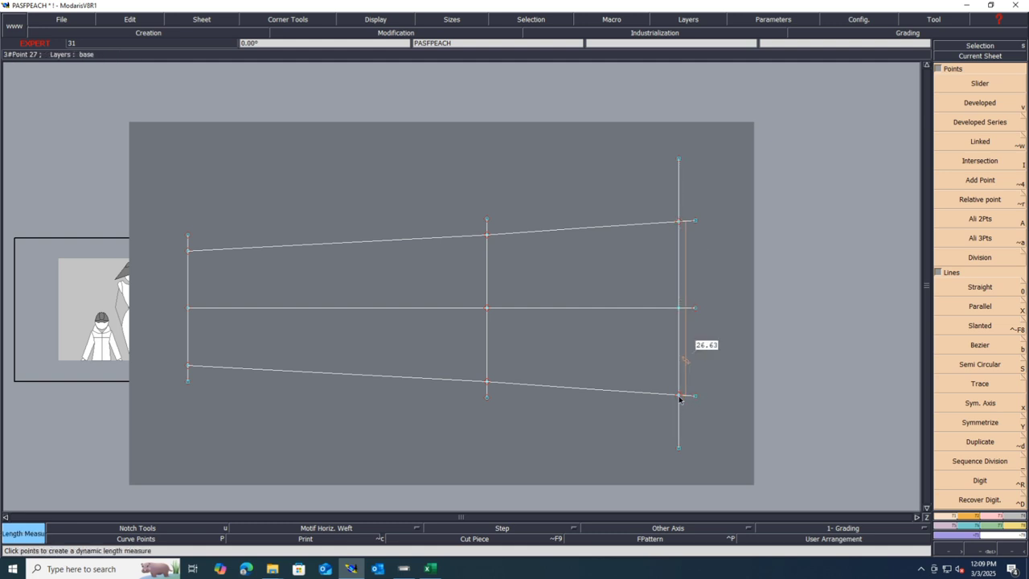
- Create a developed point 2.50 cm below the lower seam point on the thigh line and insert it into the line
key("v")
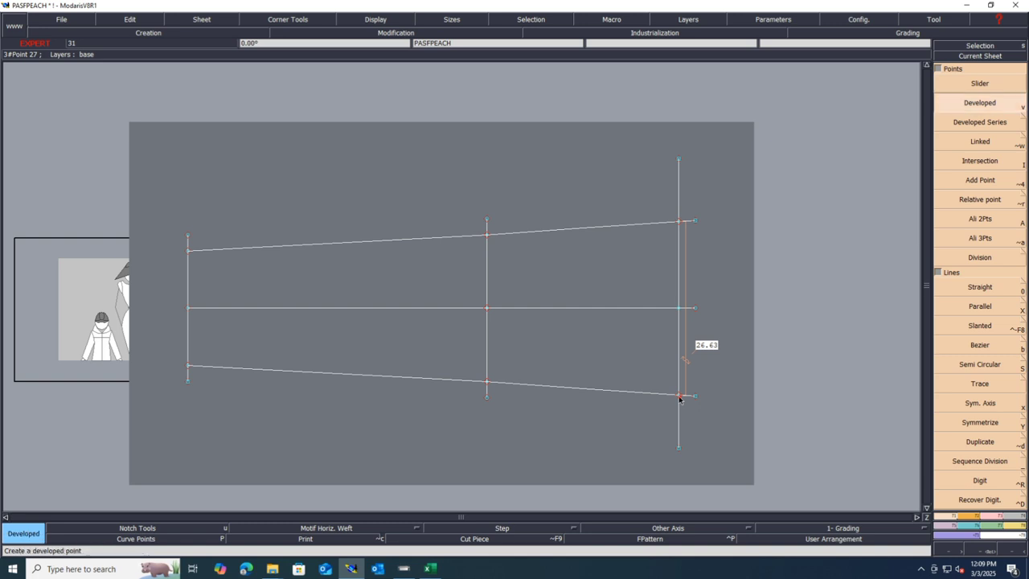
left_click(679, 395)
type("2.50")
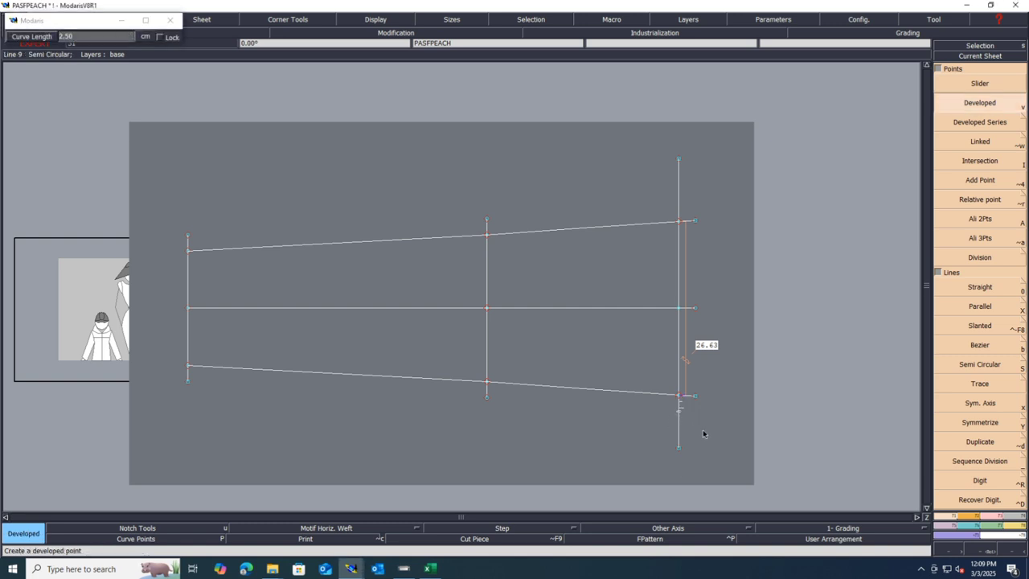
key("Return")
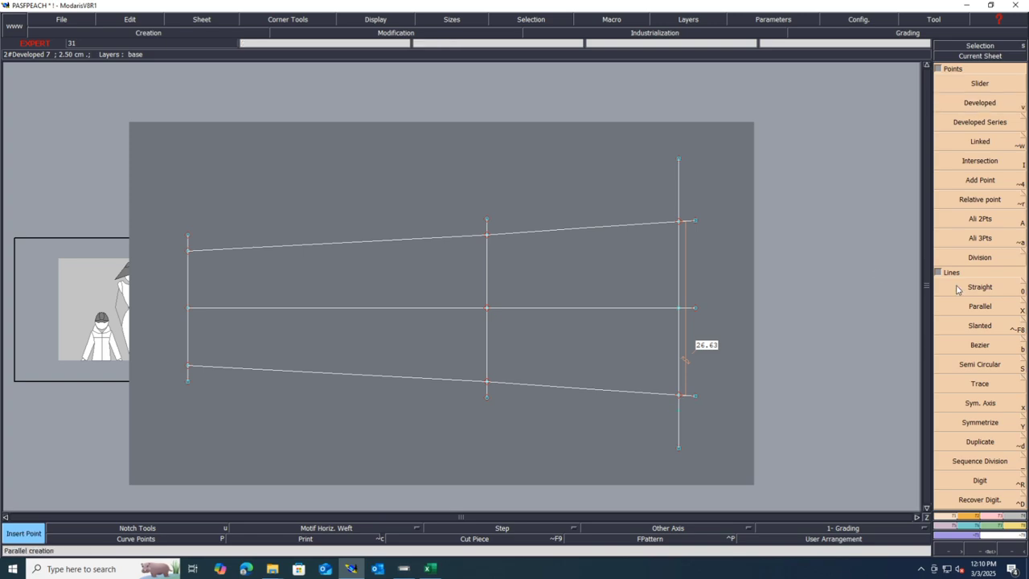
- Check the size 44 thigh width in the Excel spec sheet, then return to Modaris
left_click(431, 568)
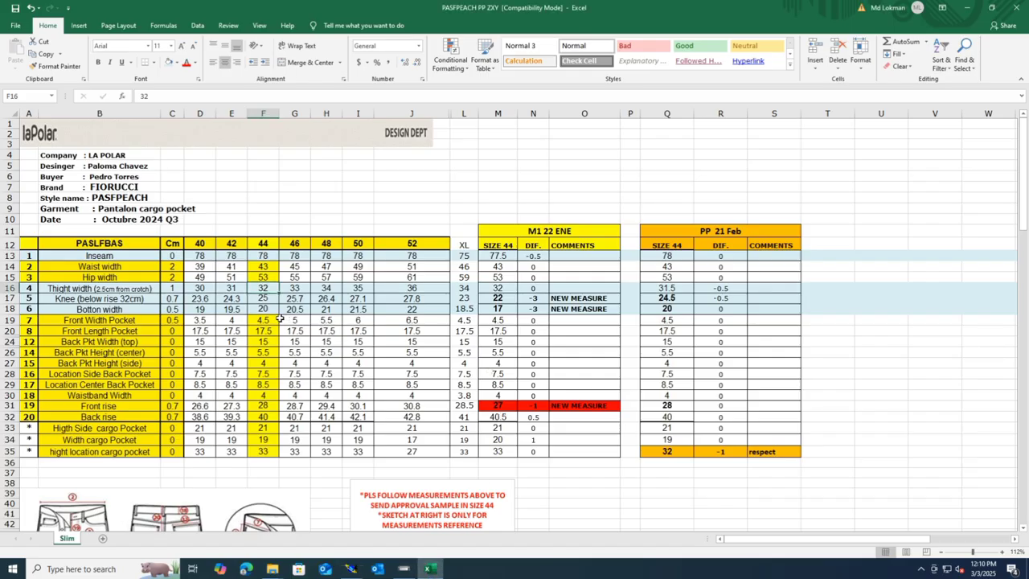
left_click(264, 298)
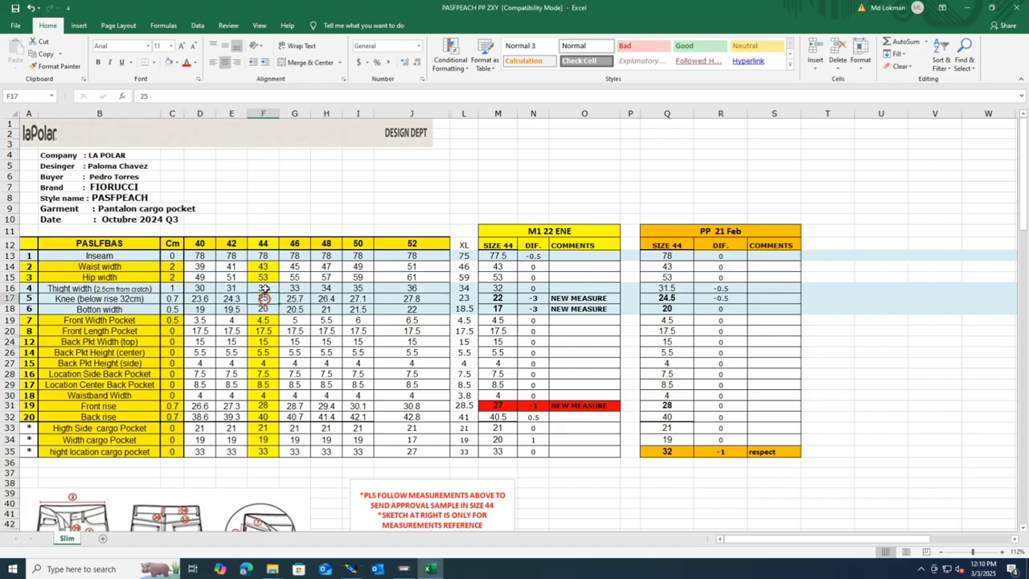
left_click(264, 289)
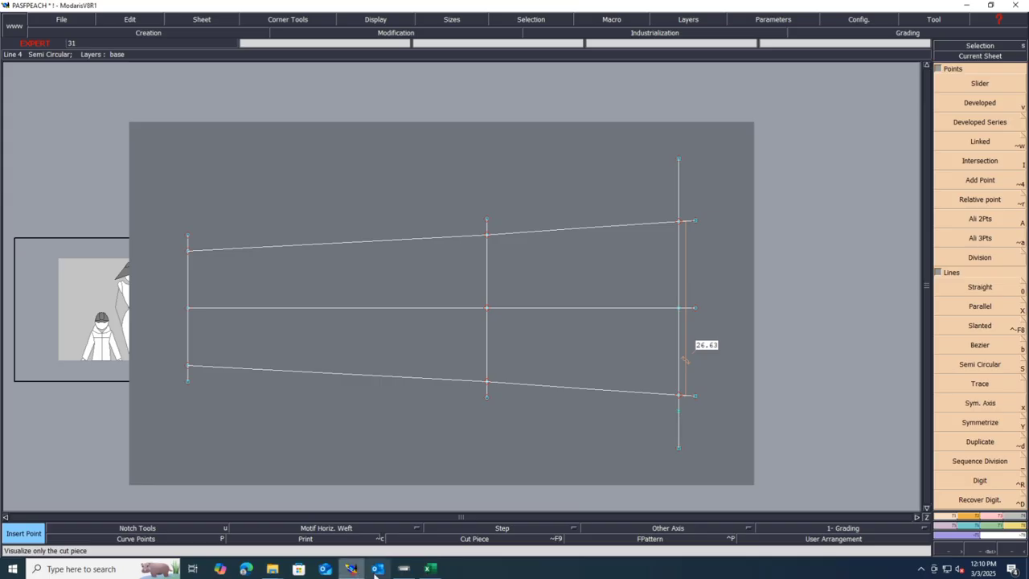
left_click(351, 568)
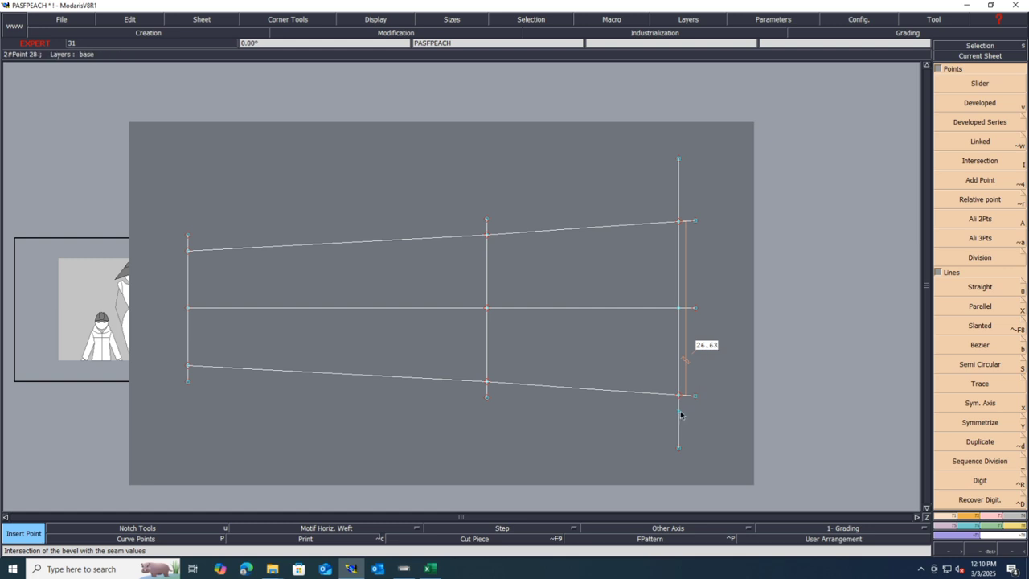
- Create a developed point at -37.37 cm along the thigh line from the new lower point and insert it into the line
key("v")
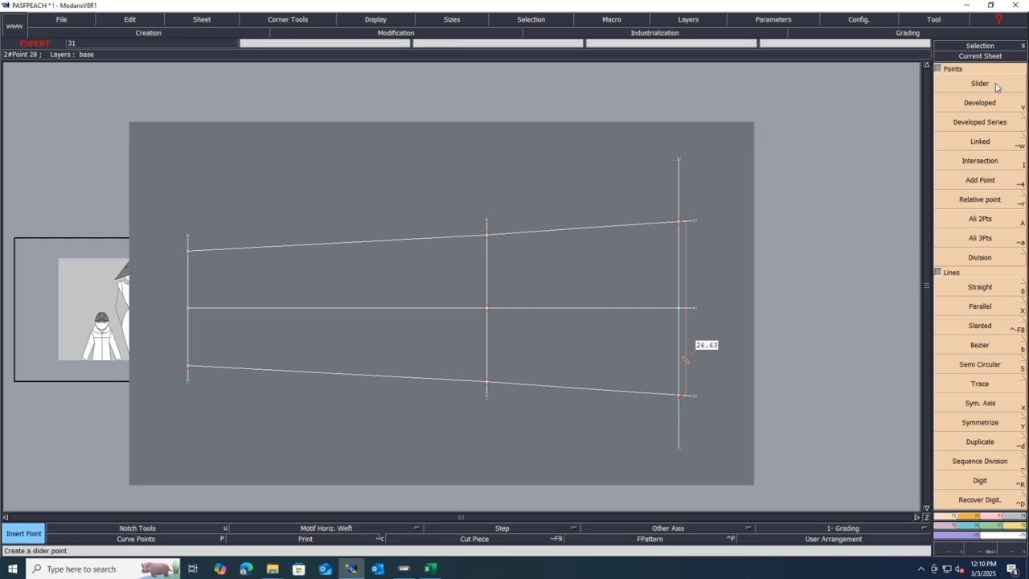
left_click(679, 416)
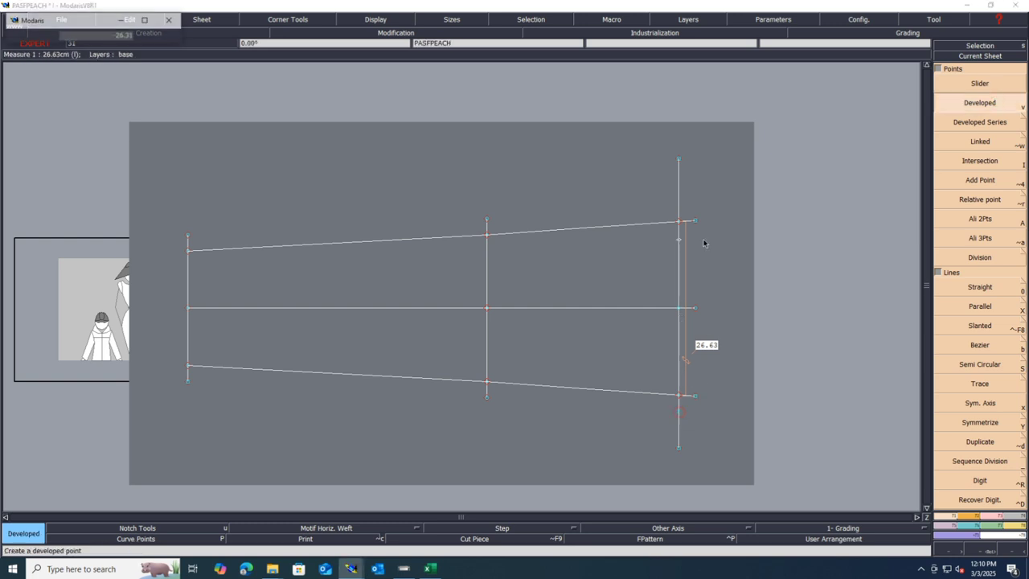
key("BackSpace")
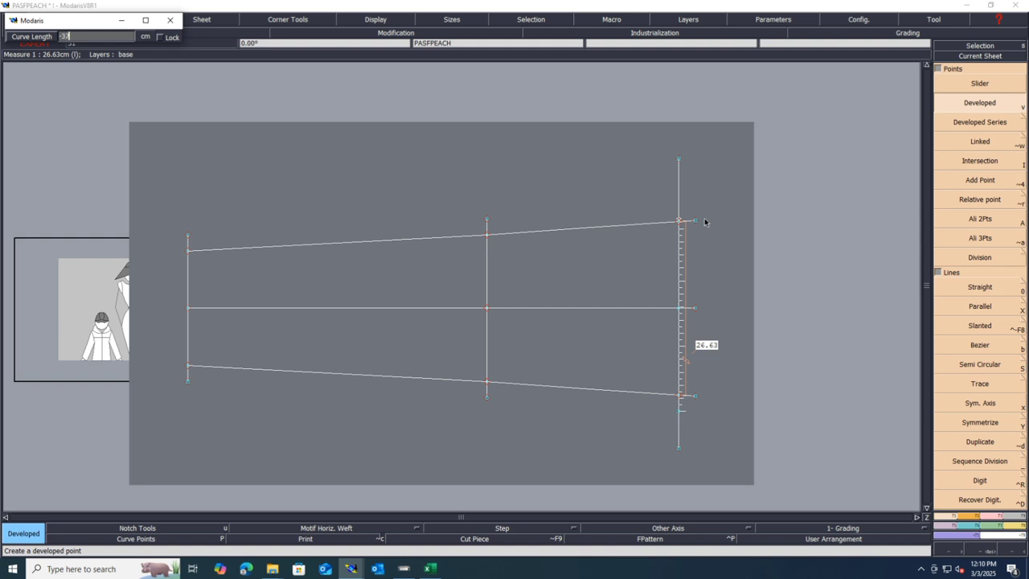
key("Return")
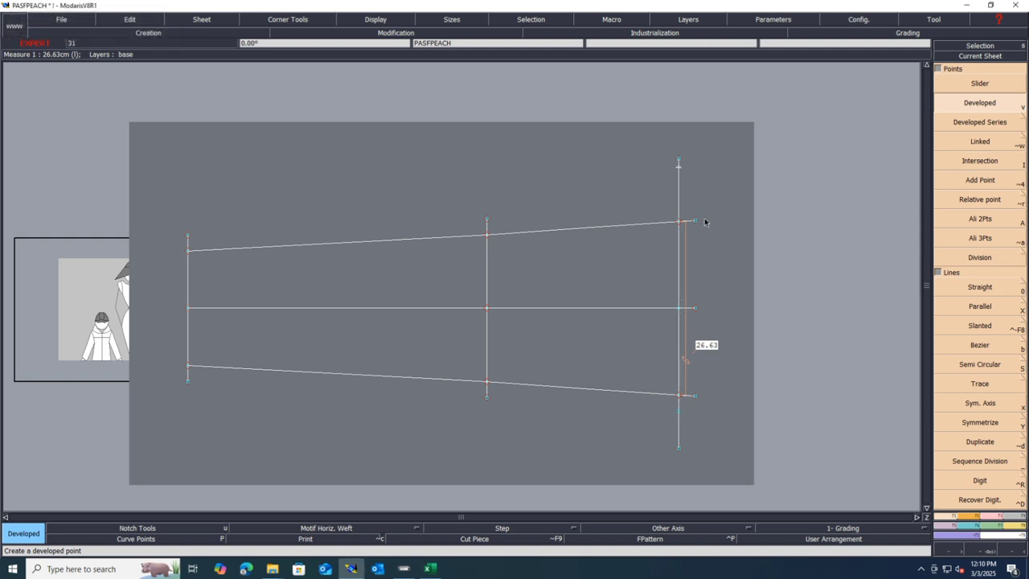
key("i")
left_click(679, 169)
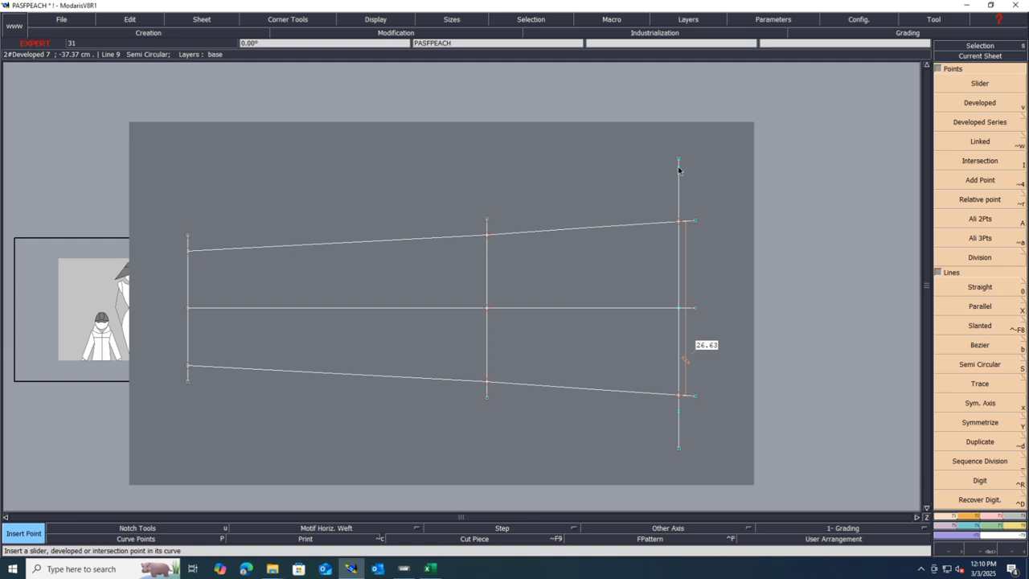
- Delete the thigh line's old end points beyond the two inserted points and save the model despite the validation warnings
key("Delete")
left_click(679, 448)
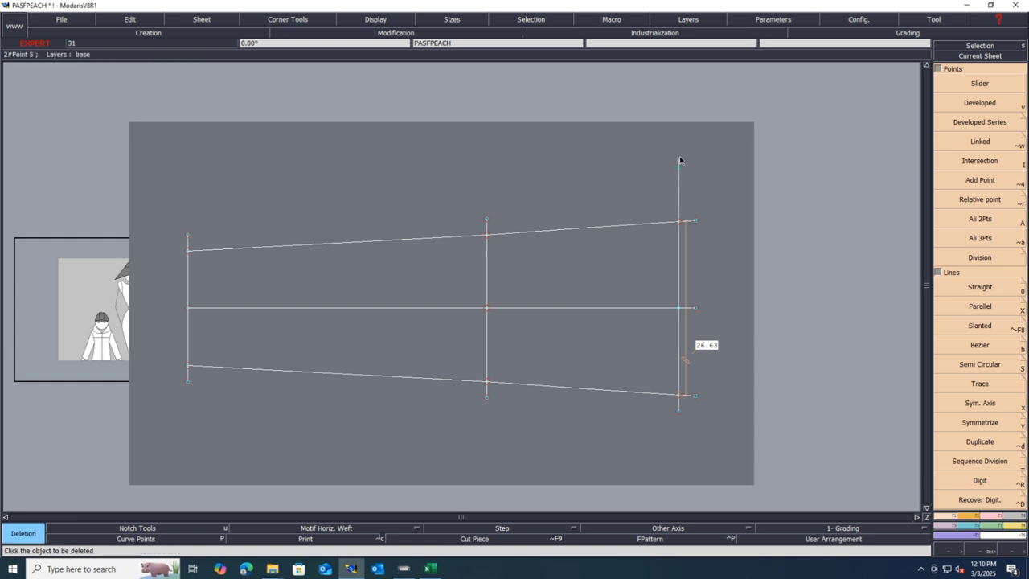
left_click(679, 160)
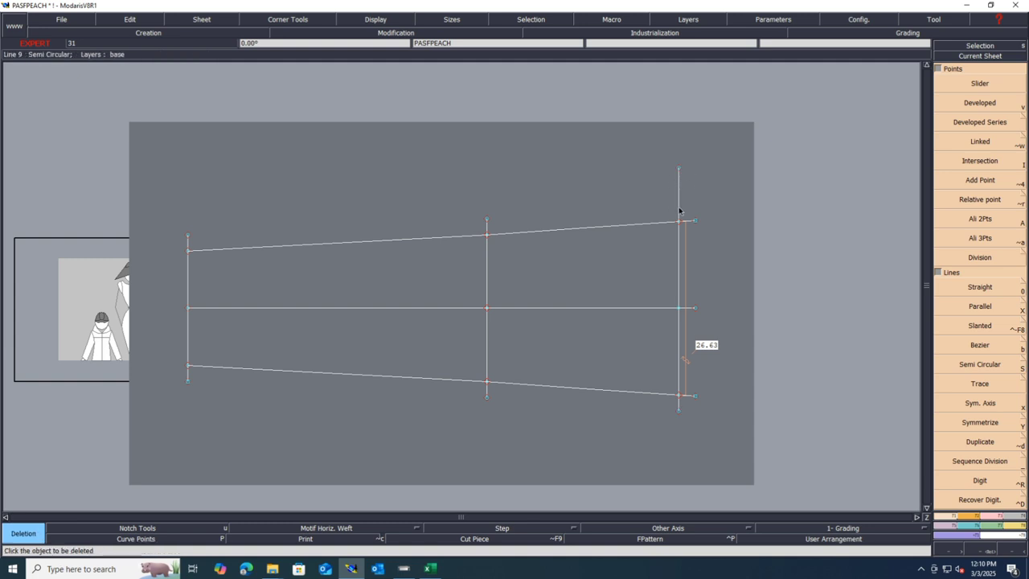
key("ctrl+s")
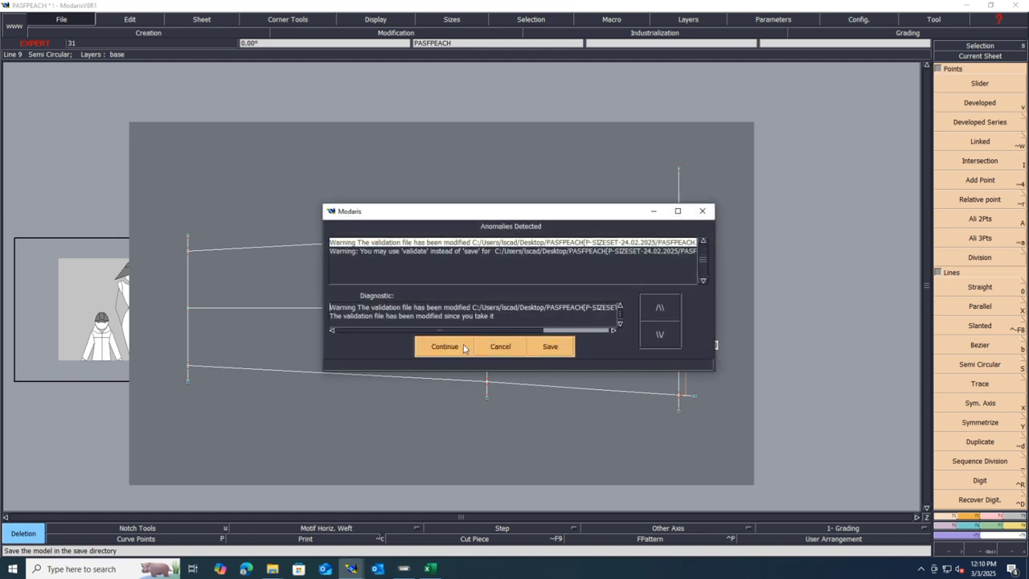
left_click(463, 347)
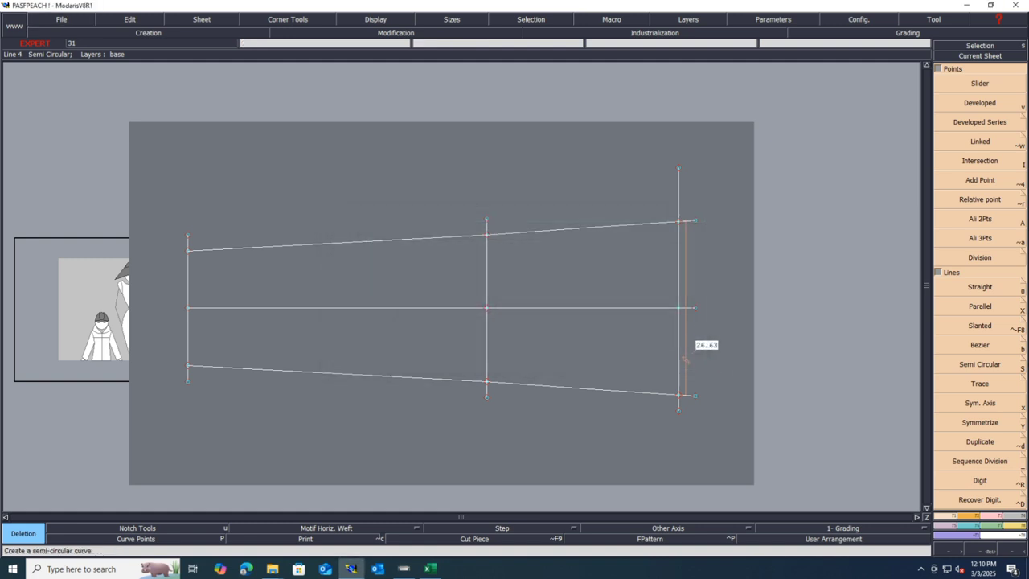
- Create a parallel to the thigh line about 2.5 cm away, at the crotch-side ends of the leg seam lines
key("x")
left_click(679, 258)
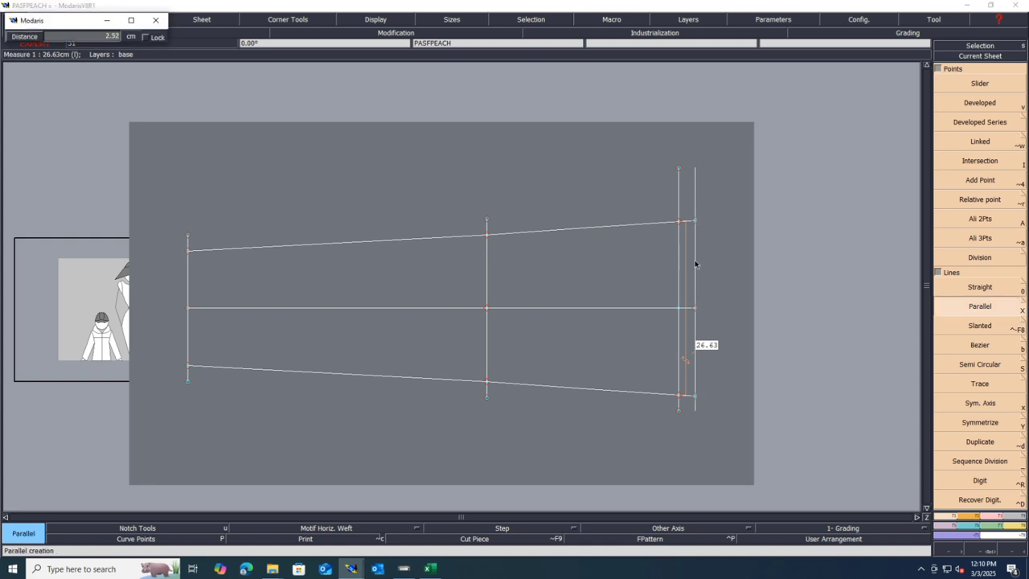
type("2")
key("Return")
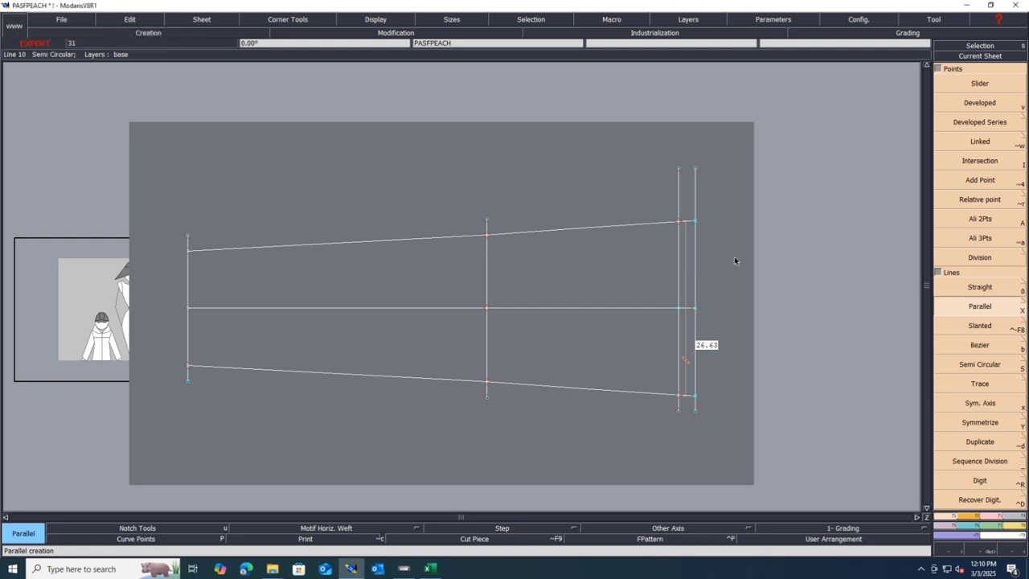
- Delete the extra points on the new crotch line beside the upper and lower seam ends, and save the model
key("z")
left_click_drag(738, 213, 650, 235)
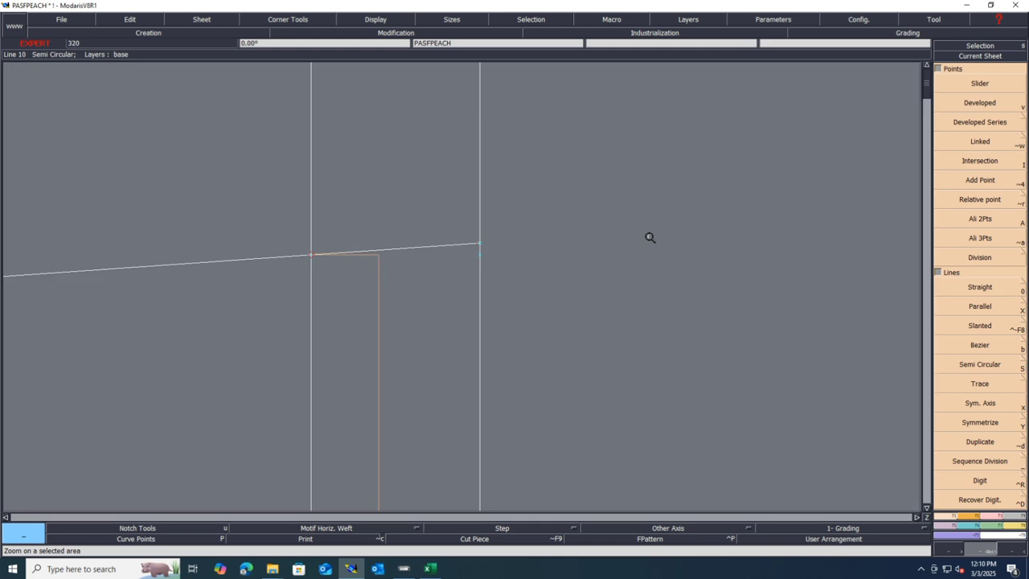
key("Delete")
left_click(479, 256)
key("Home")
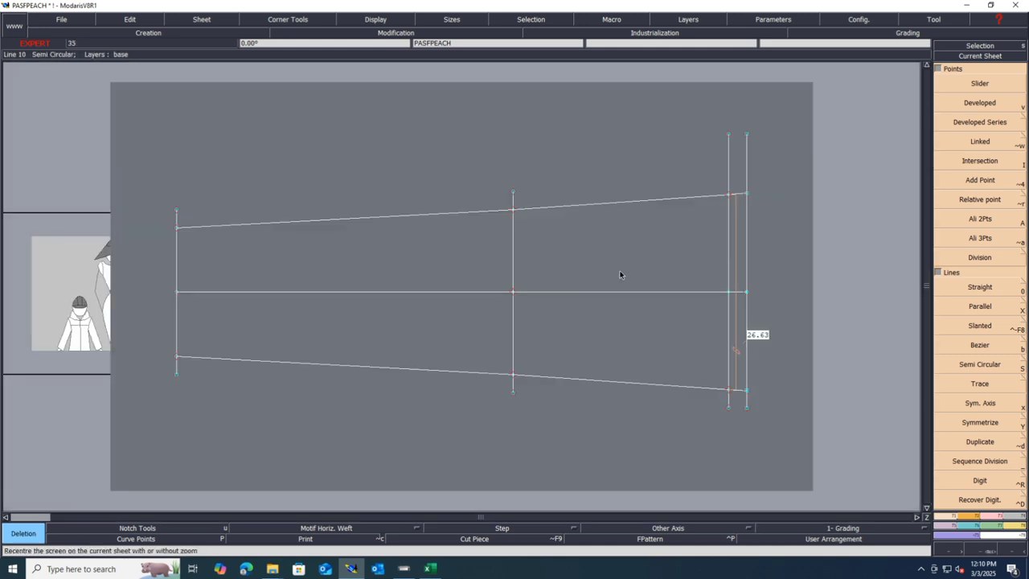
key("z")
left_click_drag(784, 358, 696, 416)
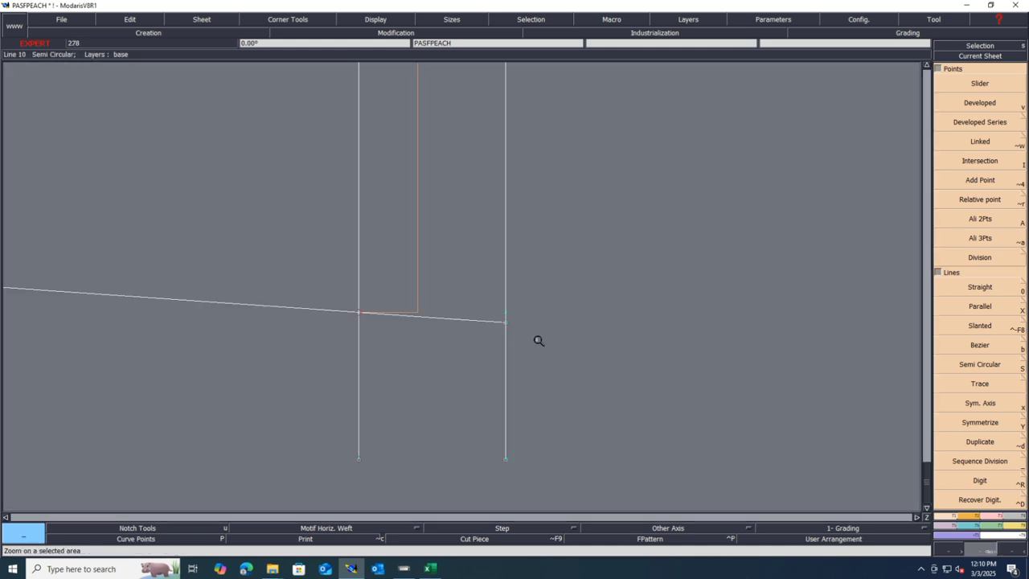
left_click(505, 319)
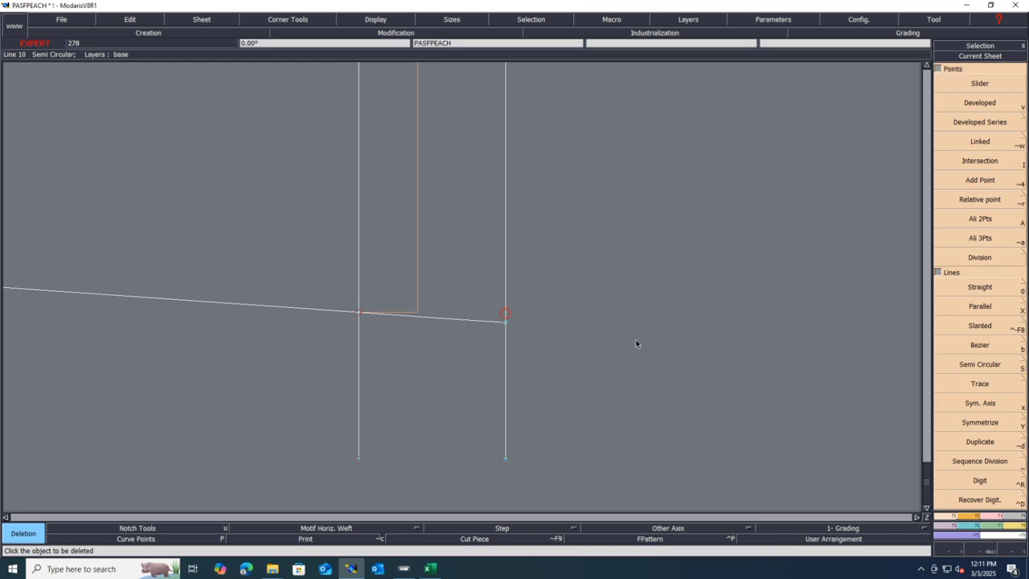
key("Home")
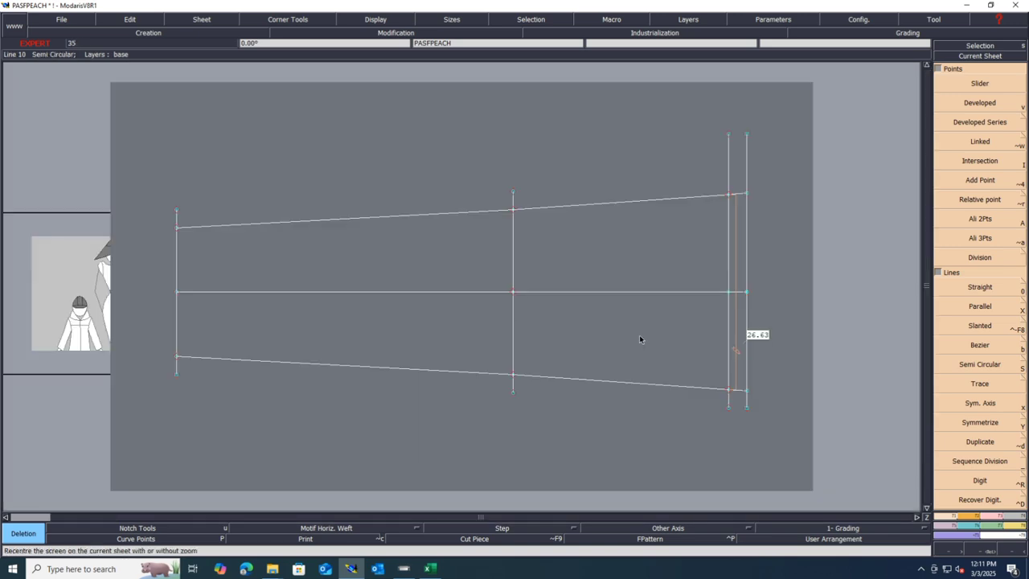
key("ctrl+s")
left_click(463, 348)
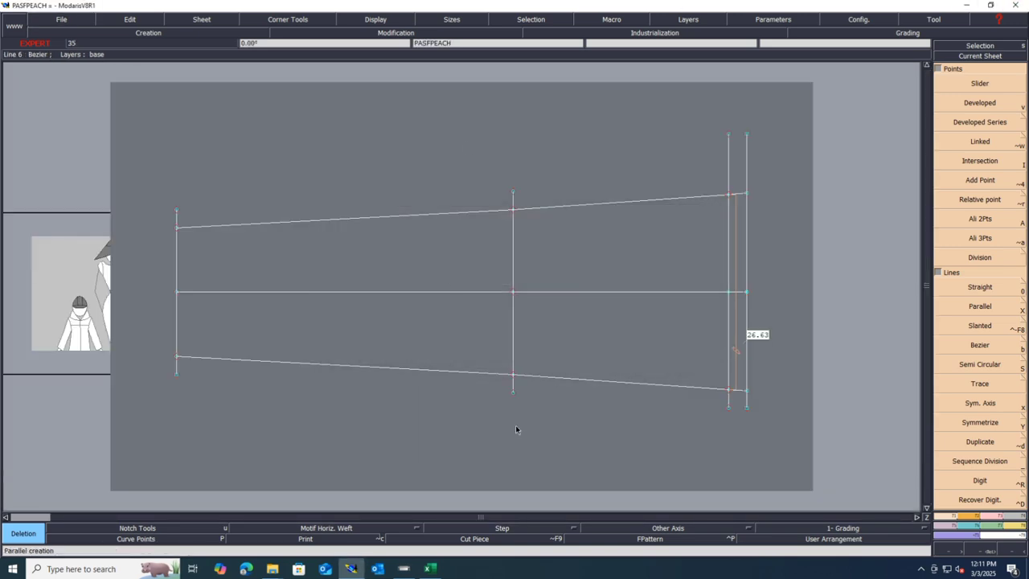
- Switch to the Excel spec sheet and fill the whole Hip width row with the light blue used for completed measures
left_click(430, 568)
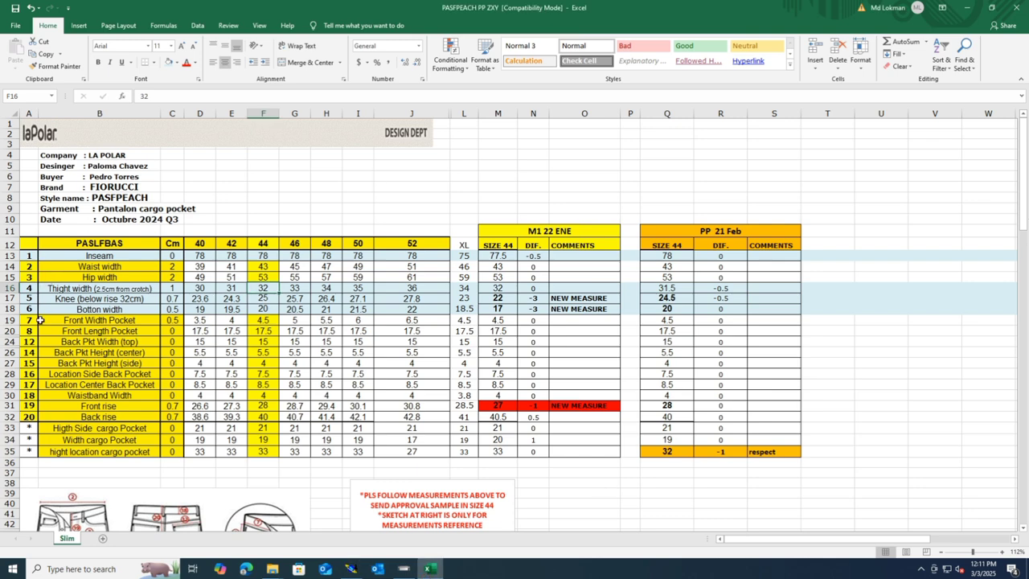
left_click(11, 277)
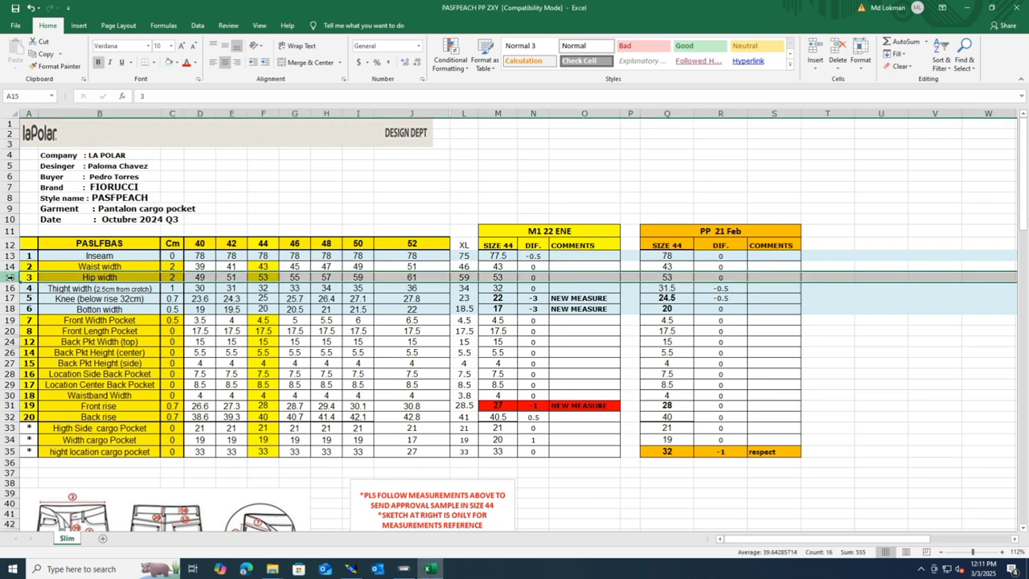
left_click(169, 63)
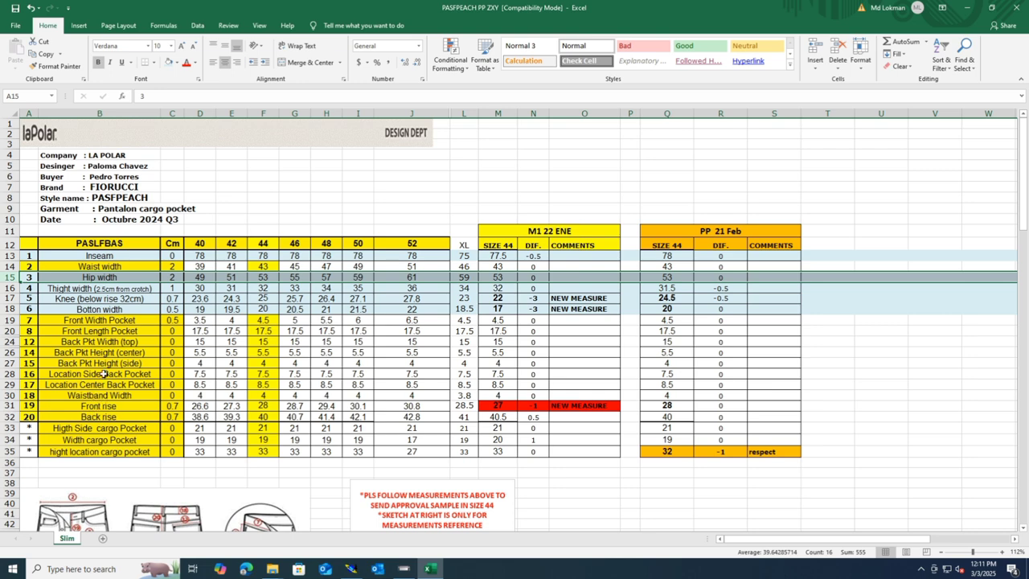
- Examine the spec sheet's remaining measurements, trouser sketches, M1 comments and pattern correction images
scroll(116, 354, "down", 2)
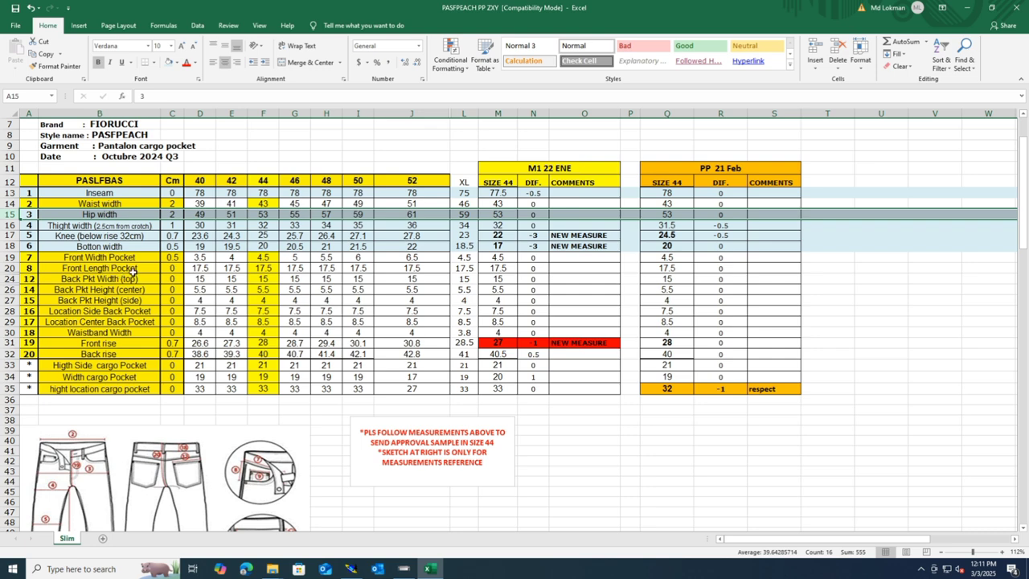
scroll(133, 278, "down", 6)
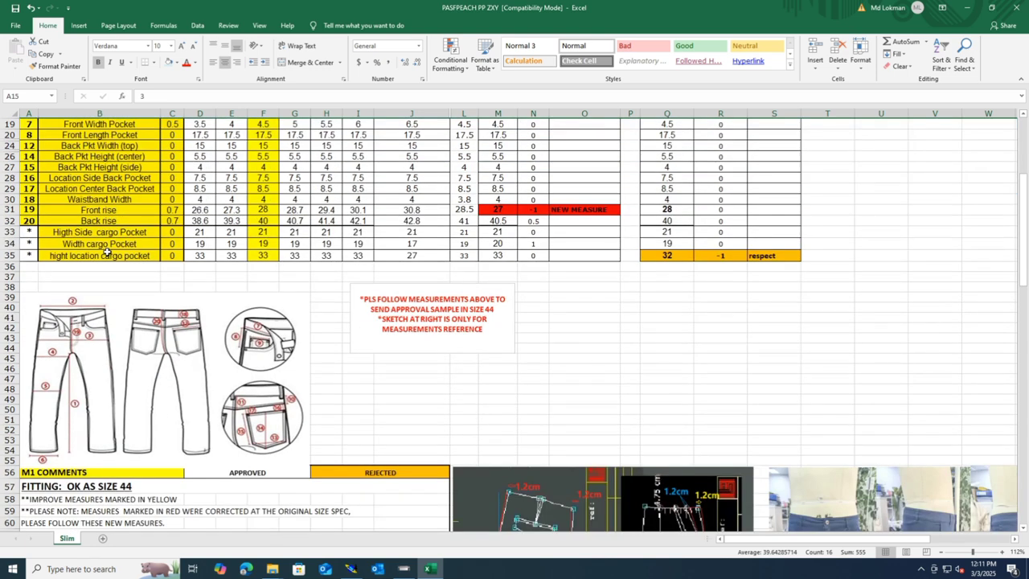
scroll(110, 254, "down", 2)
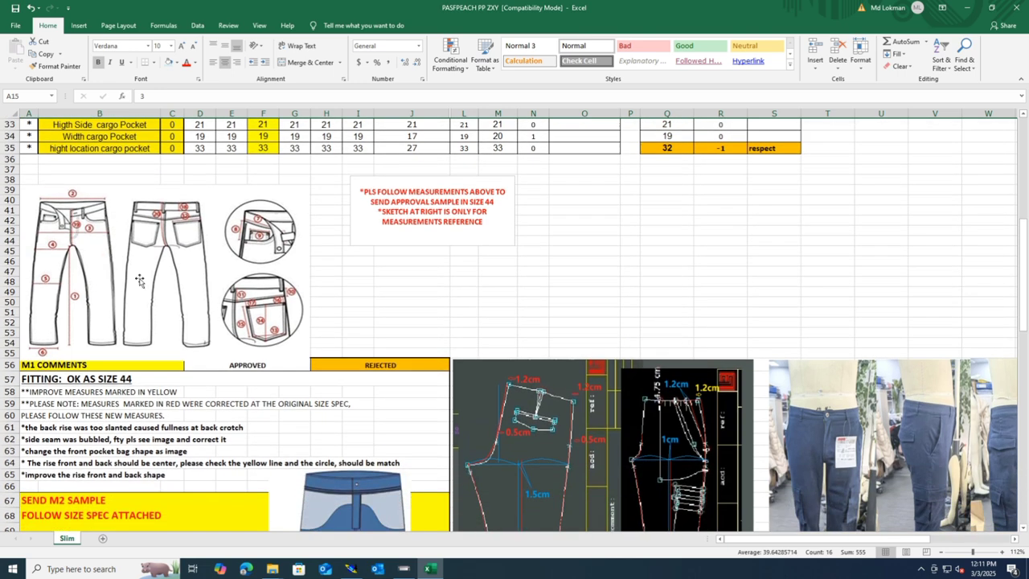
scroll(228, 329, "down", 2)
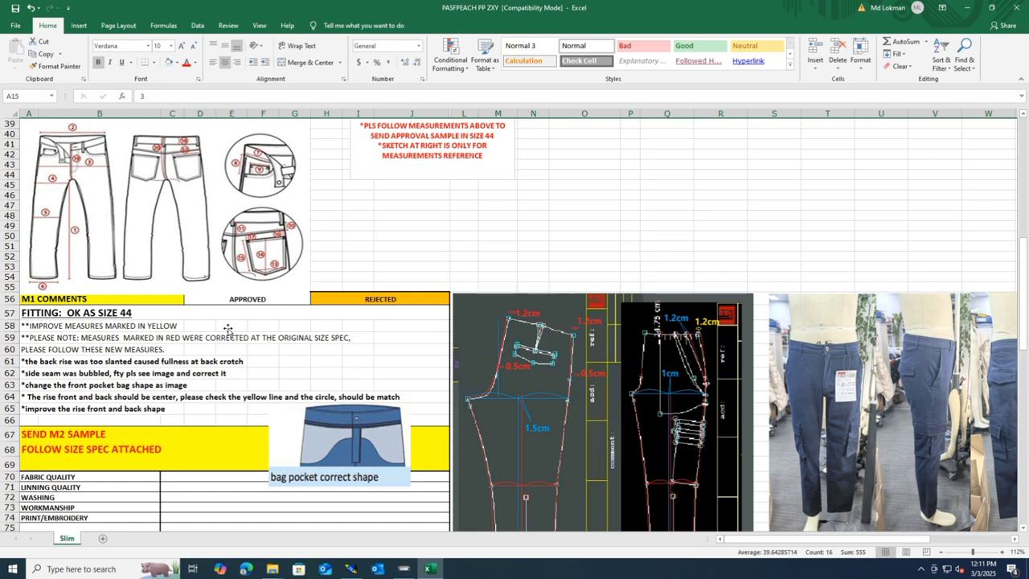
scroll(228, 329, "down", 2)
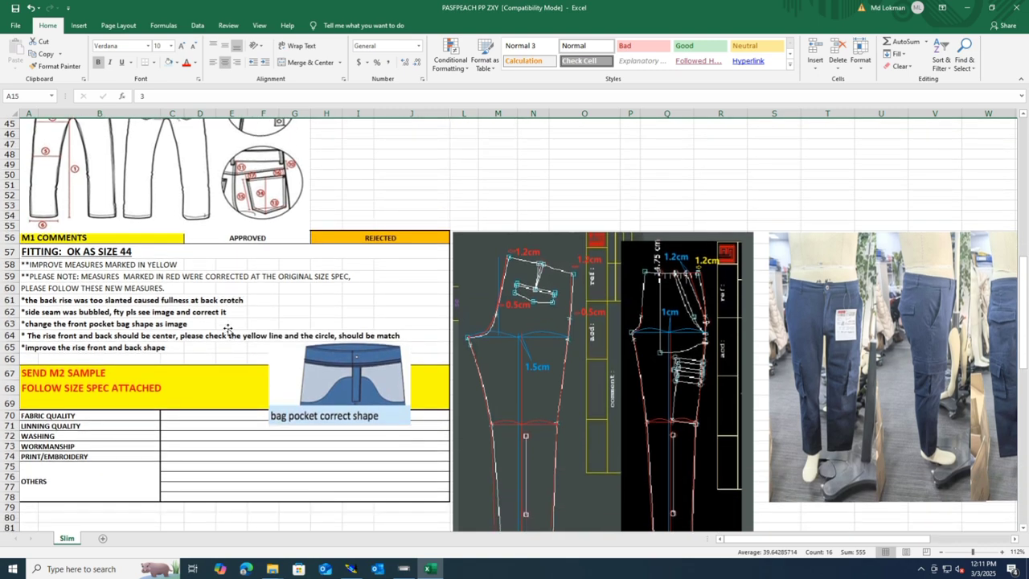
- Examine the fitting photos, PP comments and size table in the rest of the spec sheet, comparing them with the Modaris draft
scroll(228, 329, "down", 12)
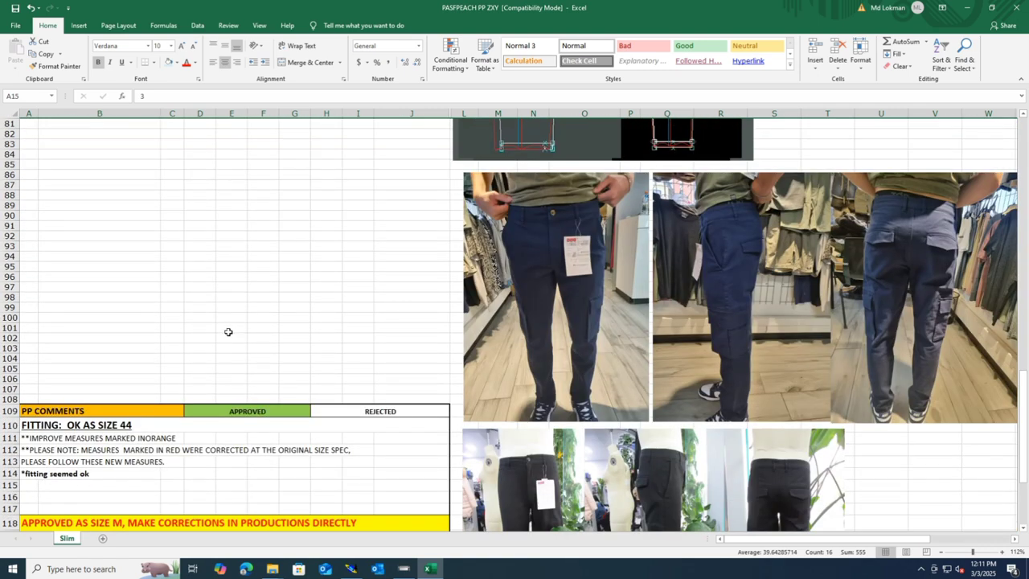
scroll(228, 332, "down", 7)
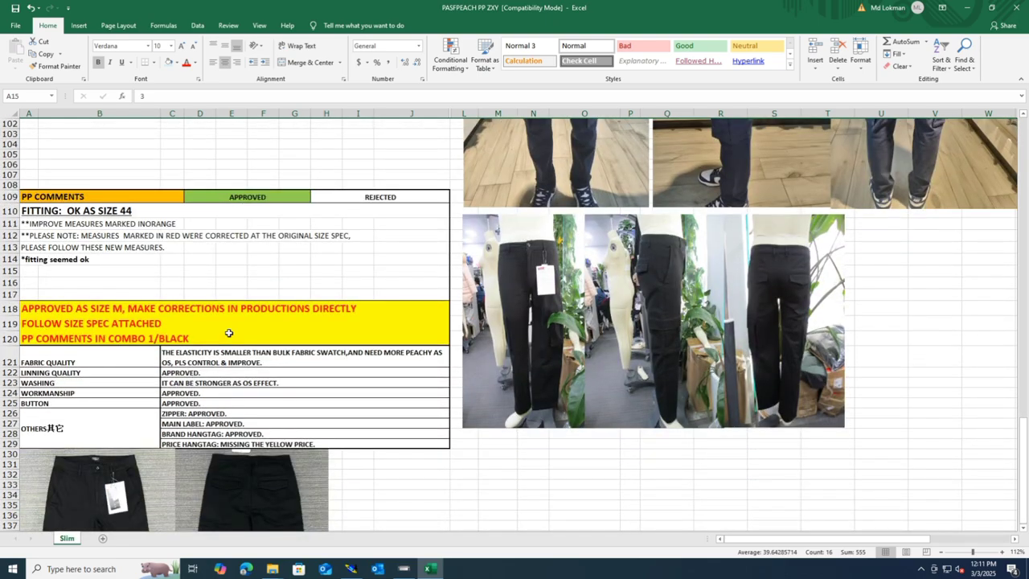
scroll(229, 332, "down", 13)
scroll(230, 331, "up", 7)
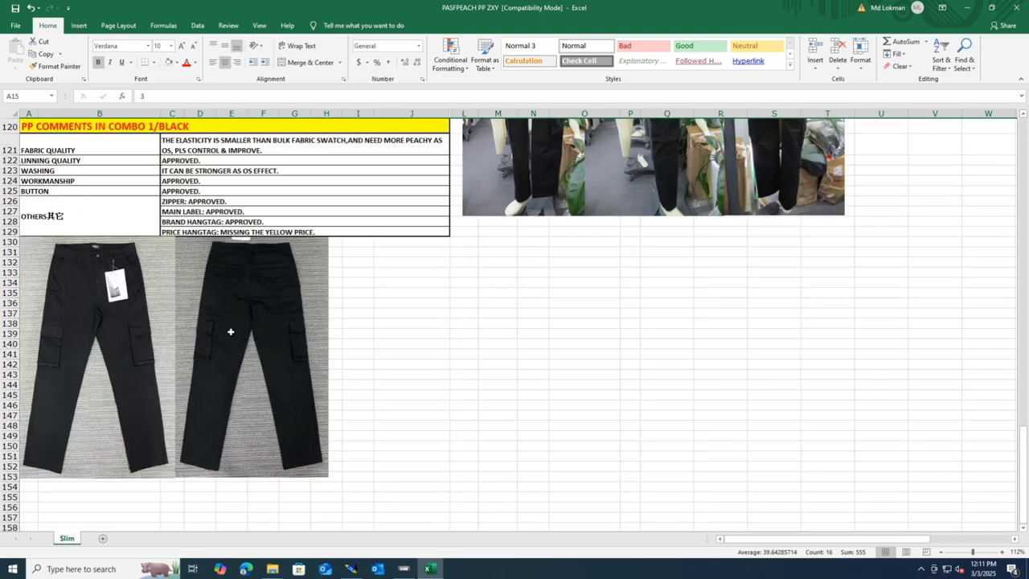
scroll(230, 331, "up", 20)
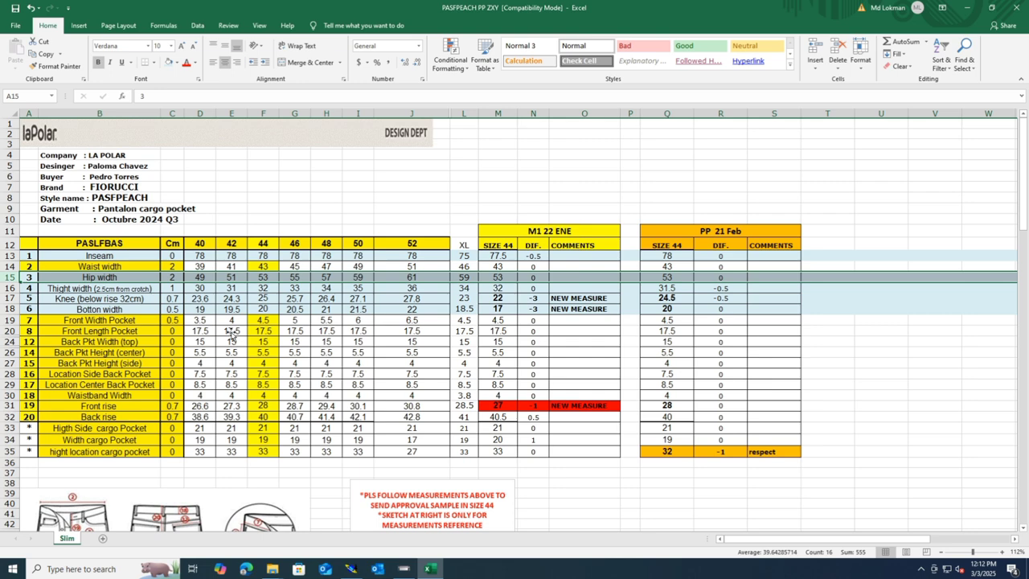
left_click(350, 569)
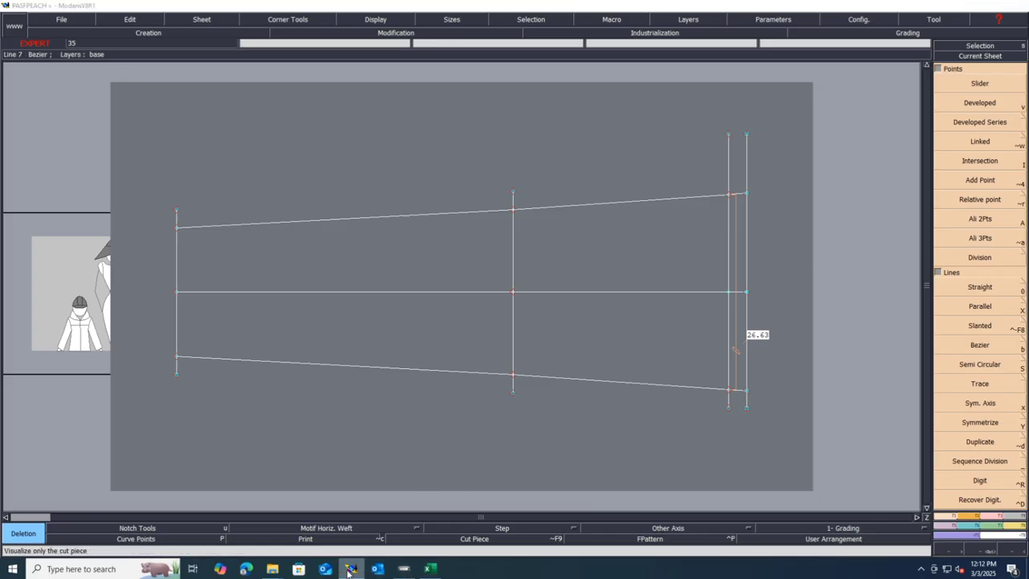
left_click(350, 570)
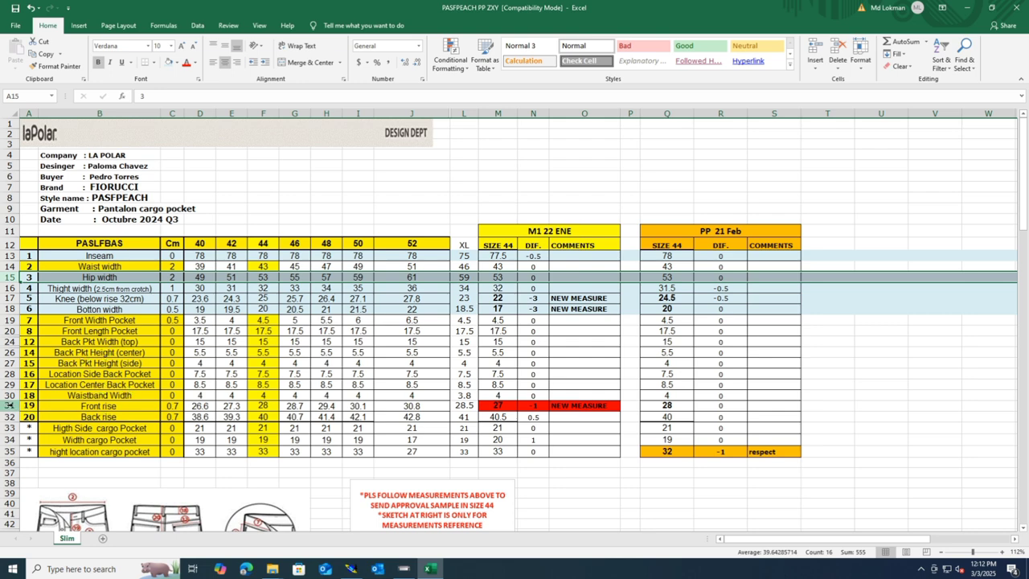
- Fill the whole Front rise and Waistband Width rows with the light blue used for completed measures
left_click(22, 406)
left_click(168, 62)
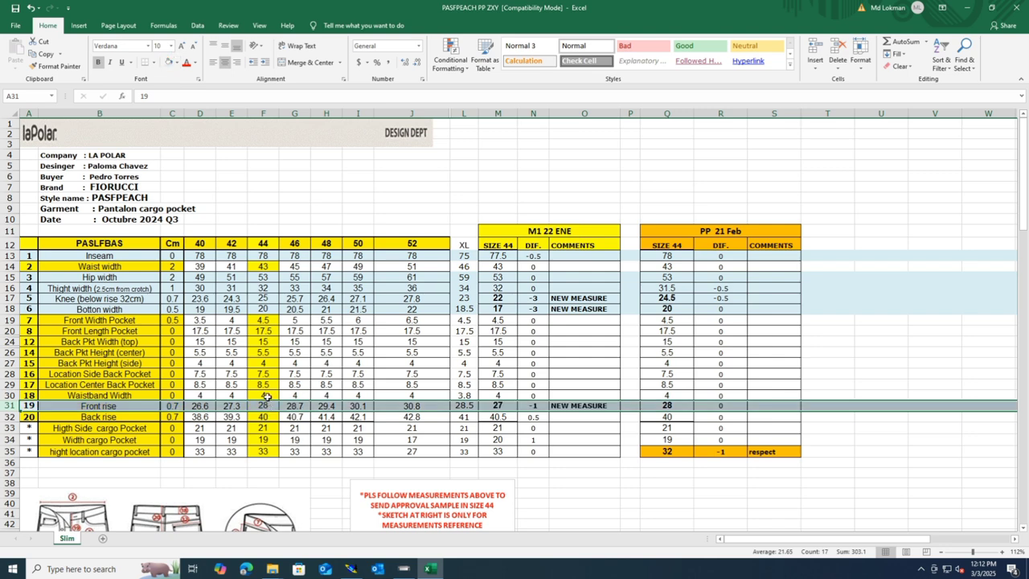
left_click(12, 394)
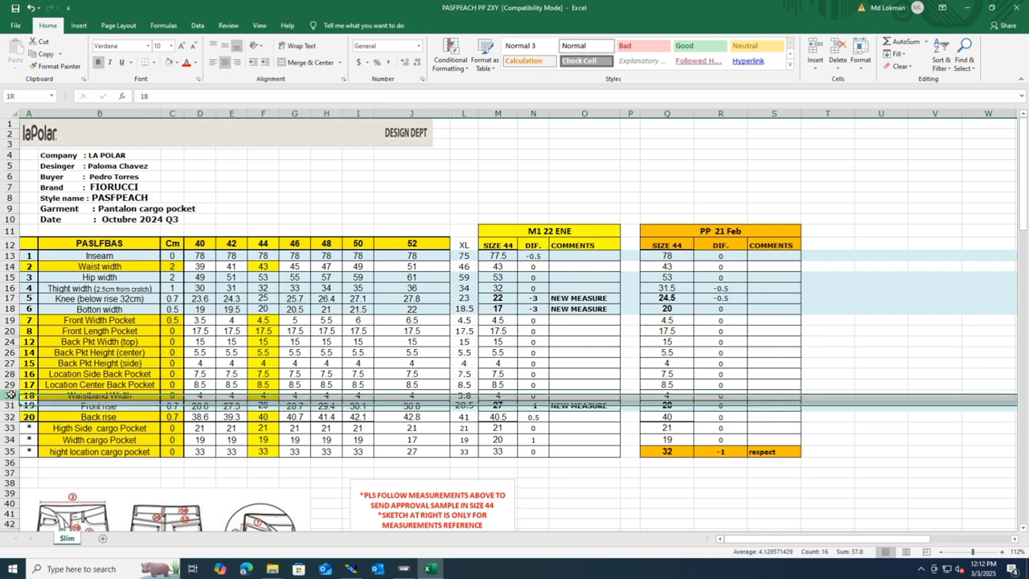
left_click(168, 63)
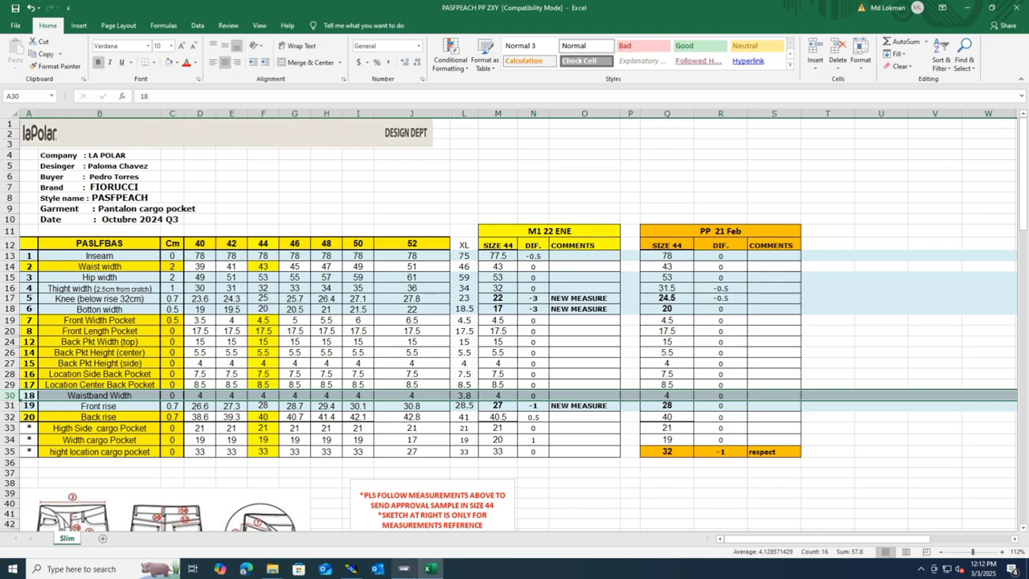
- Switch to Modaris, create the waist line as a parallel 24 cm beyond the crotch line, and save the model
left_click(351, 569)
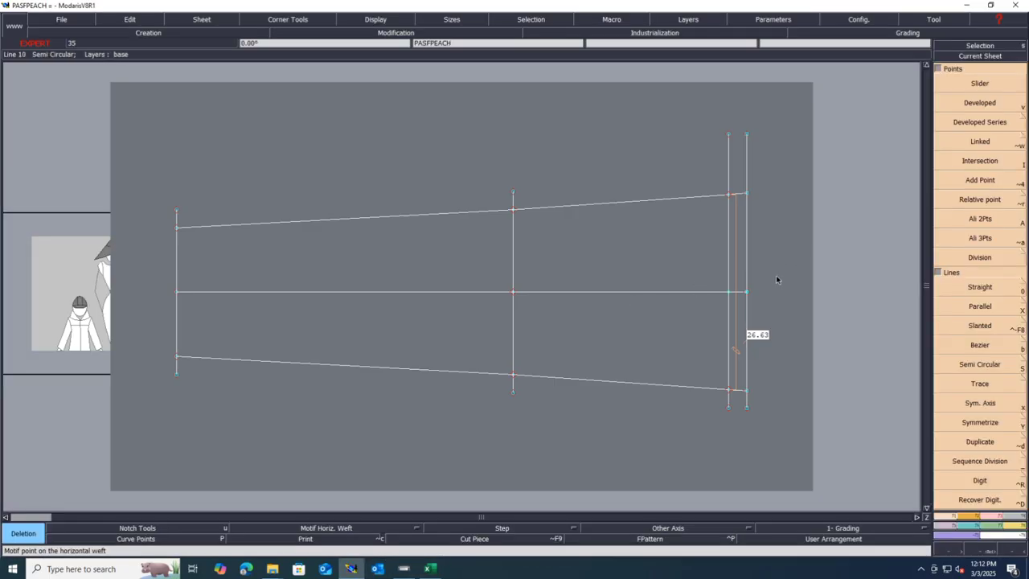
key("x")
left_click(747, 323)
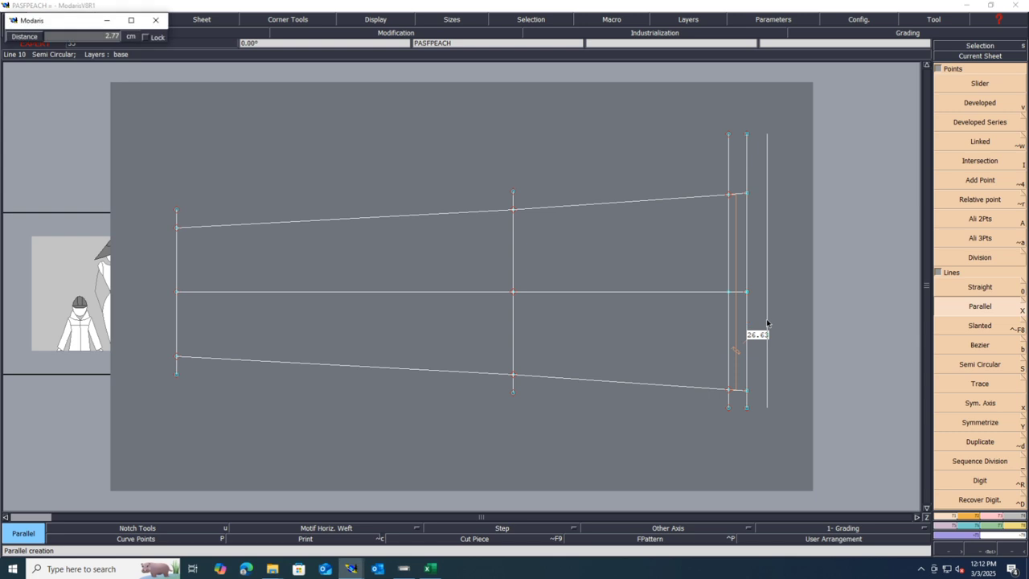
type("24")
key("Return")
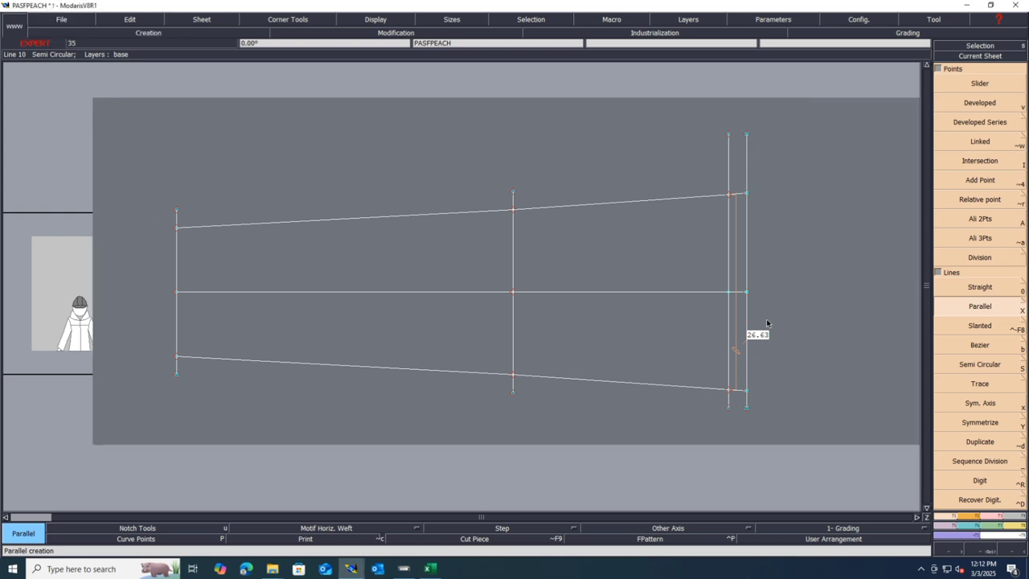
key("Home")
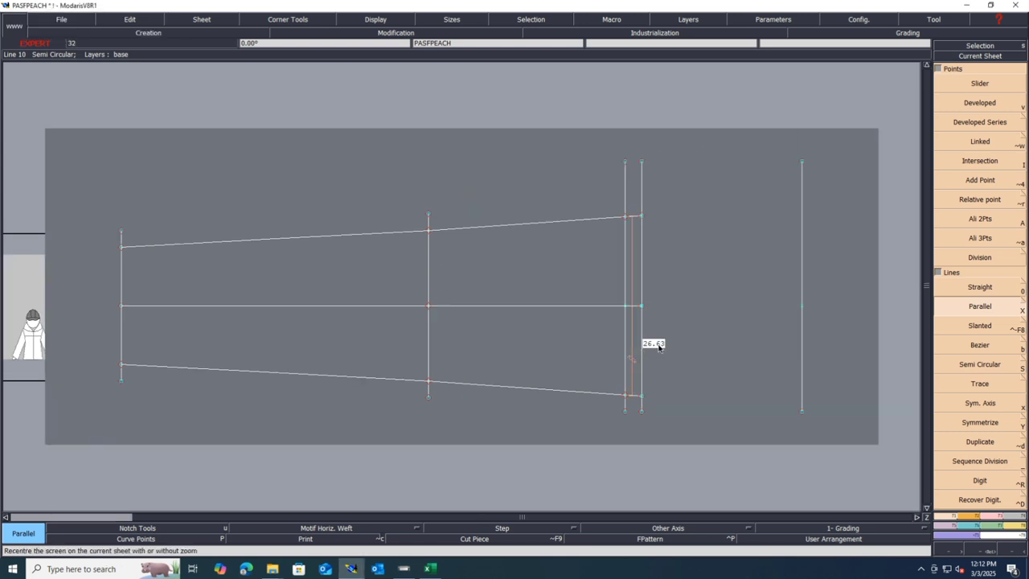
key("ctrl+s")
left_click(446, 346)
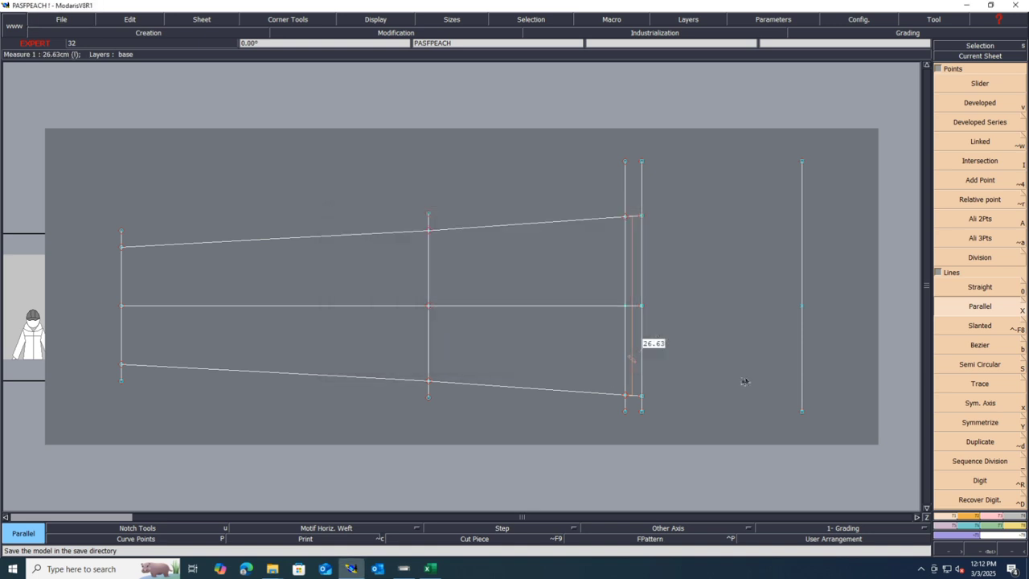
- Create the hip line as a parallel about 14 cm from the new waist line towards the crotch, and save the model
left_click(802, 370)
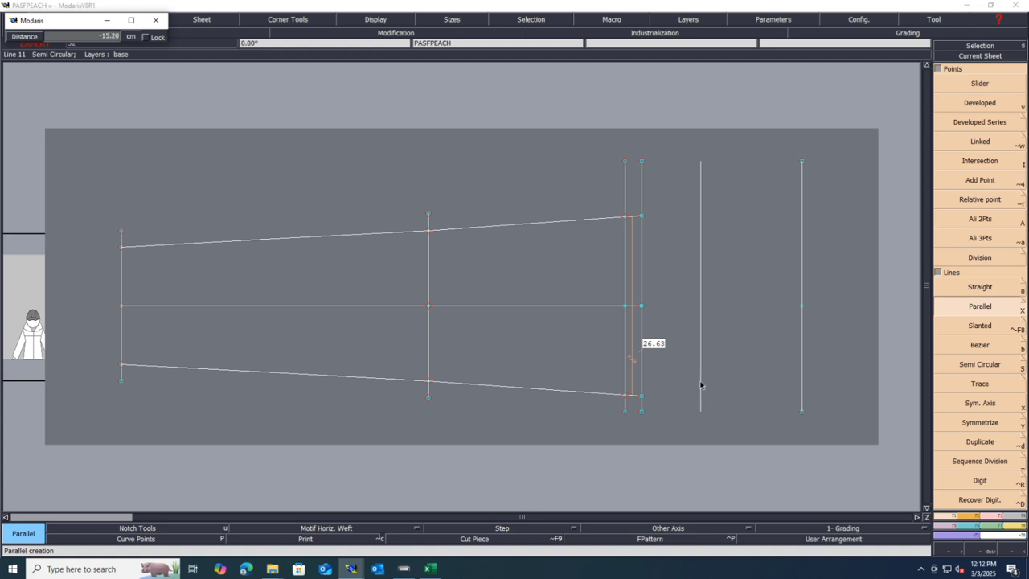
type("24.00")
key("BackSpace")
key("Return")
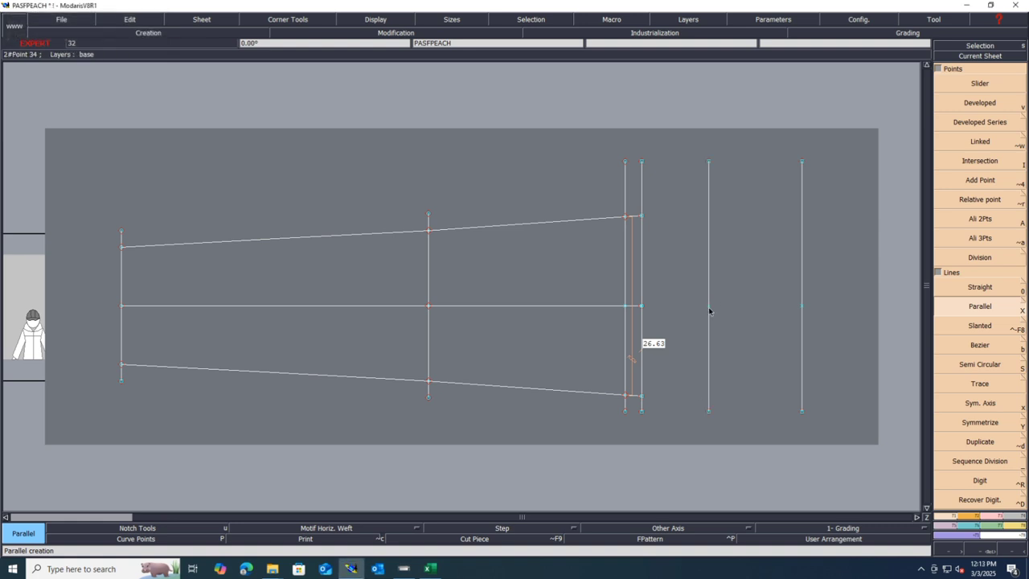
key("Delete")
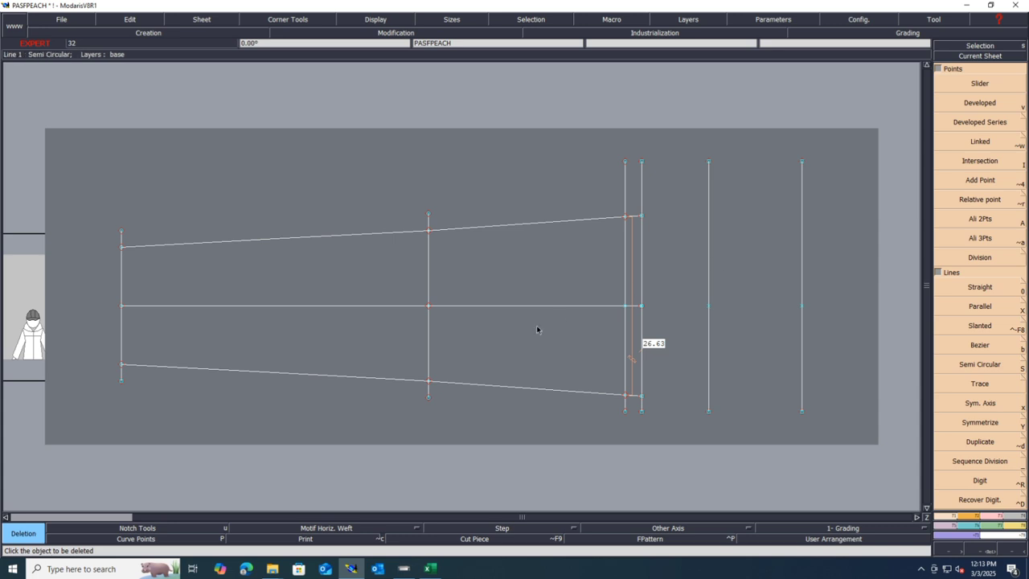
left_click(431, 356)
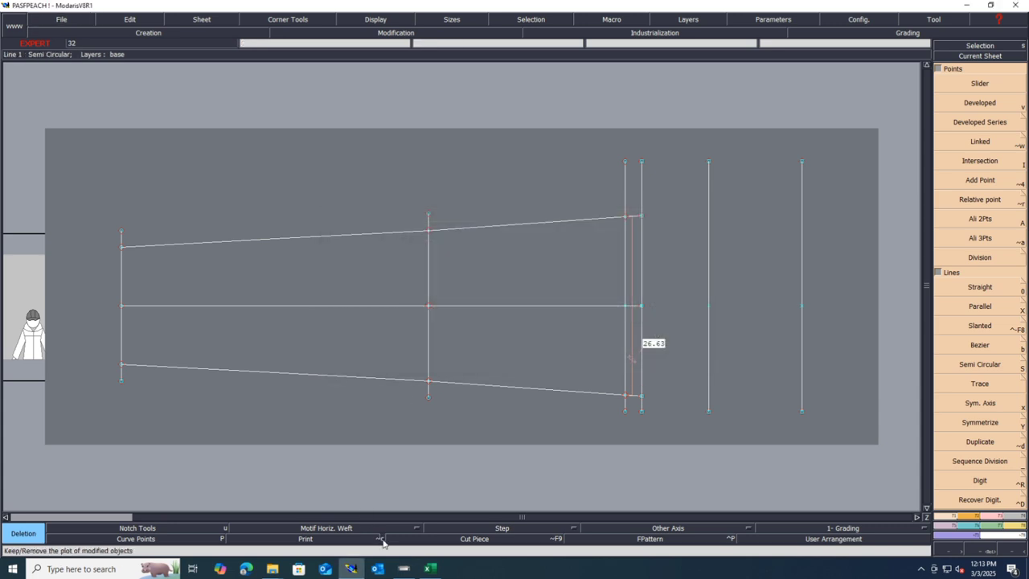
- Switch to the Excel spec sheet to check the size 44 Hip width, and return to Modaris
left_click(430, 569)
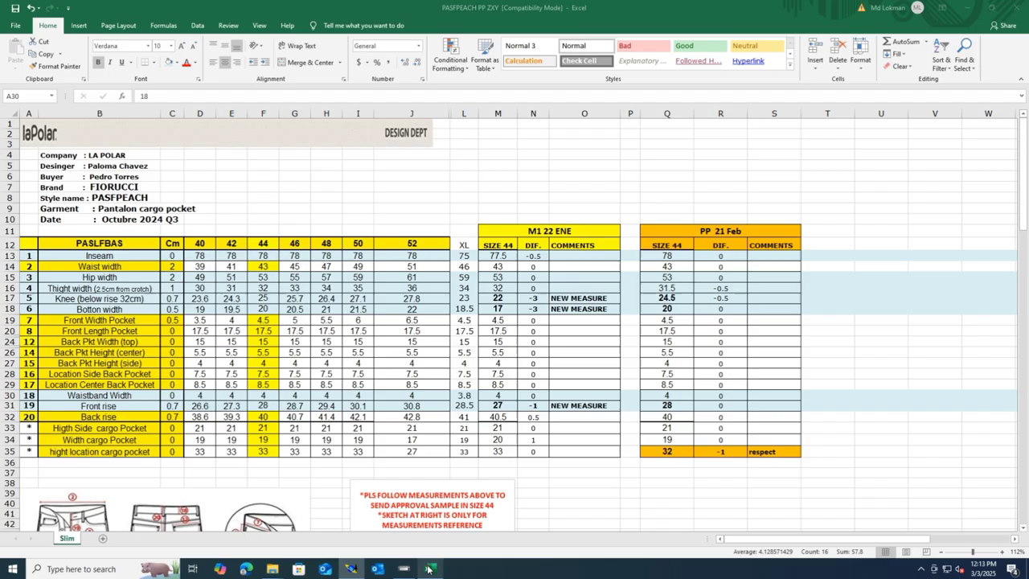
left_click(294, 492)
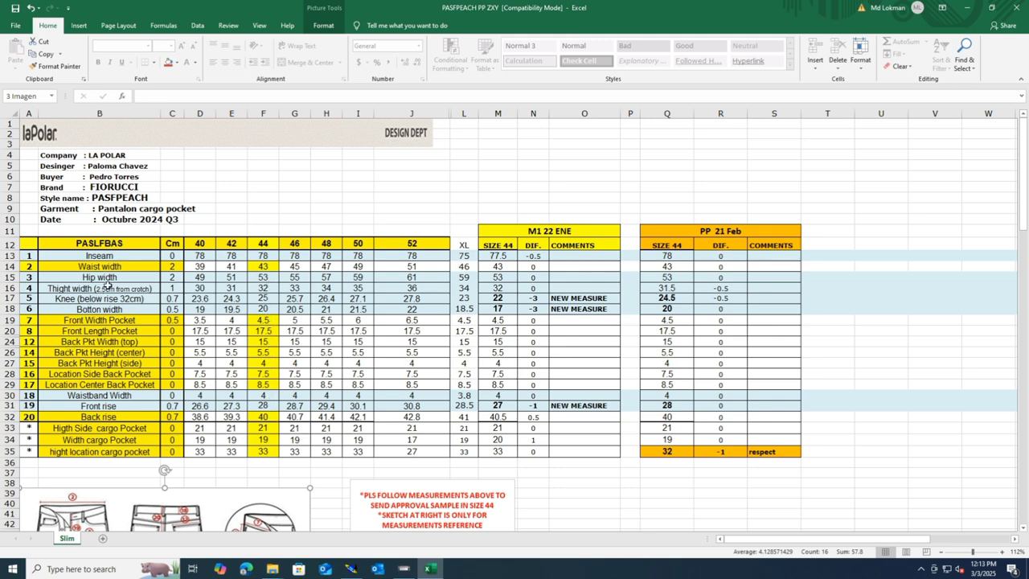
left_click(265, 278)
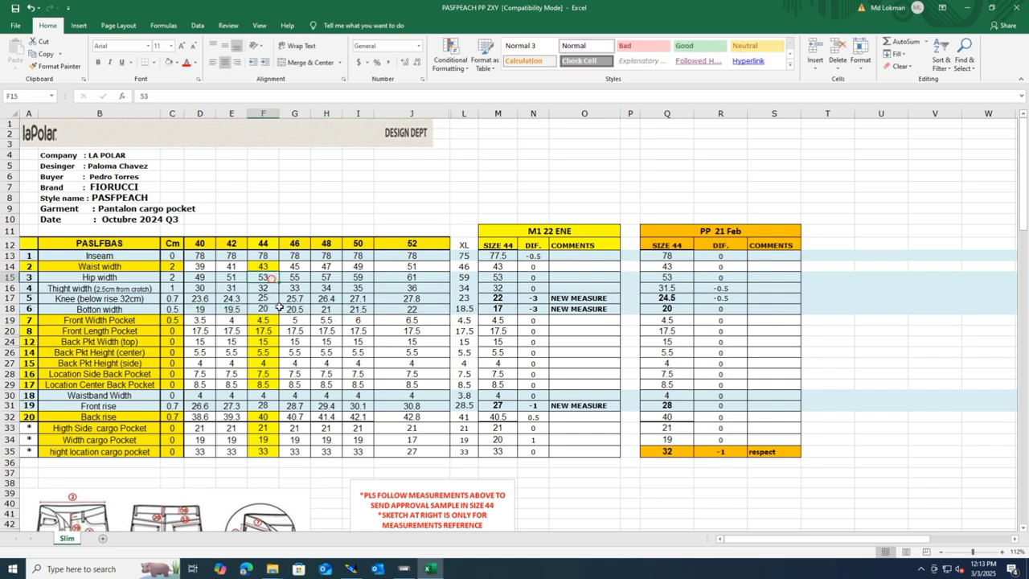
left_click(352, 572)
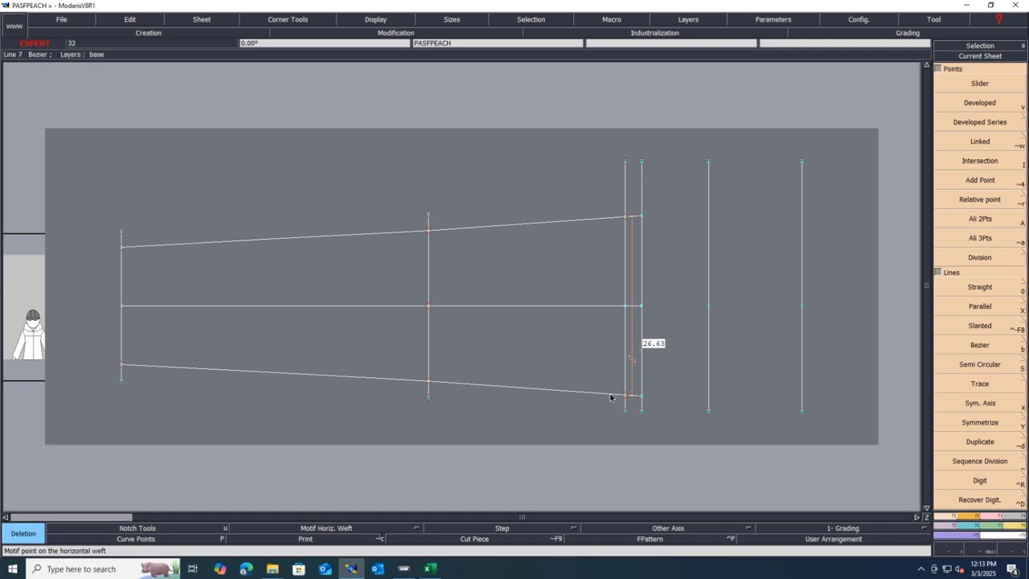
- Lengthen the lower leg seam line to the hip line, add an intersection point there and delete the overshoot
left_click(992, 516)
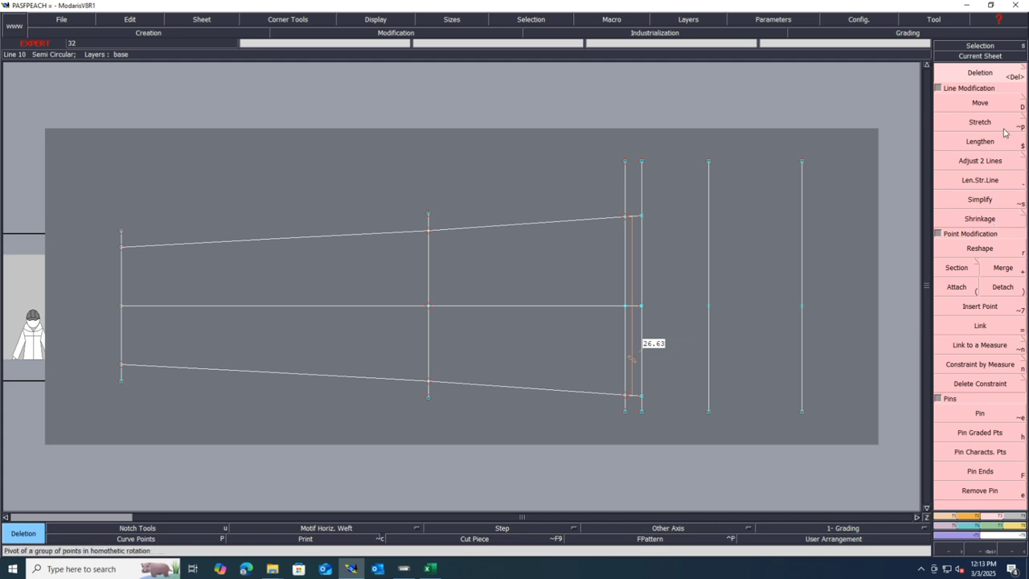
left_click(995, 184)
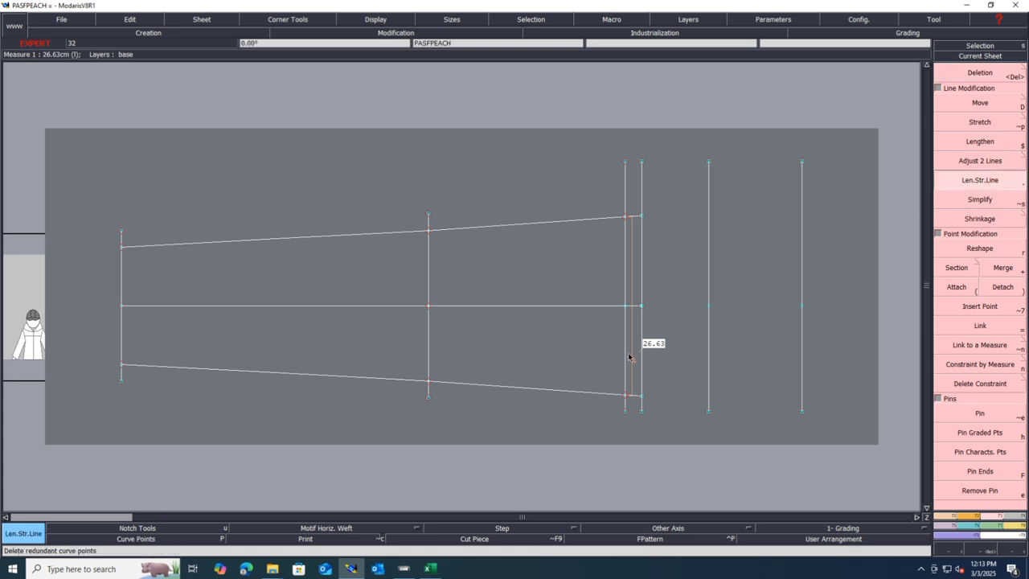
left_click(600, 397)
left_click(715, 402)
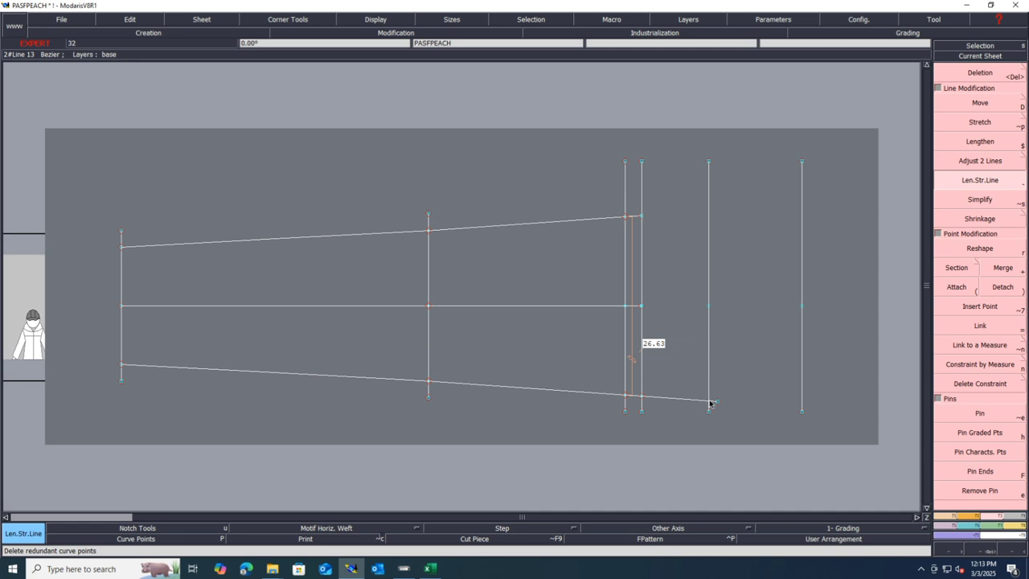
key("i")
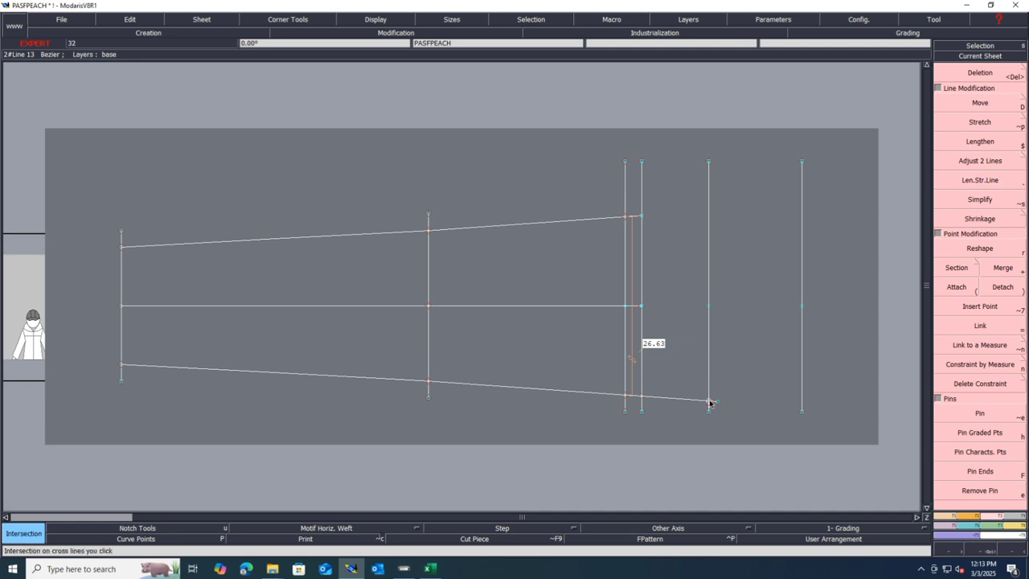
left_click(711, 402)
key("Delete")
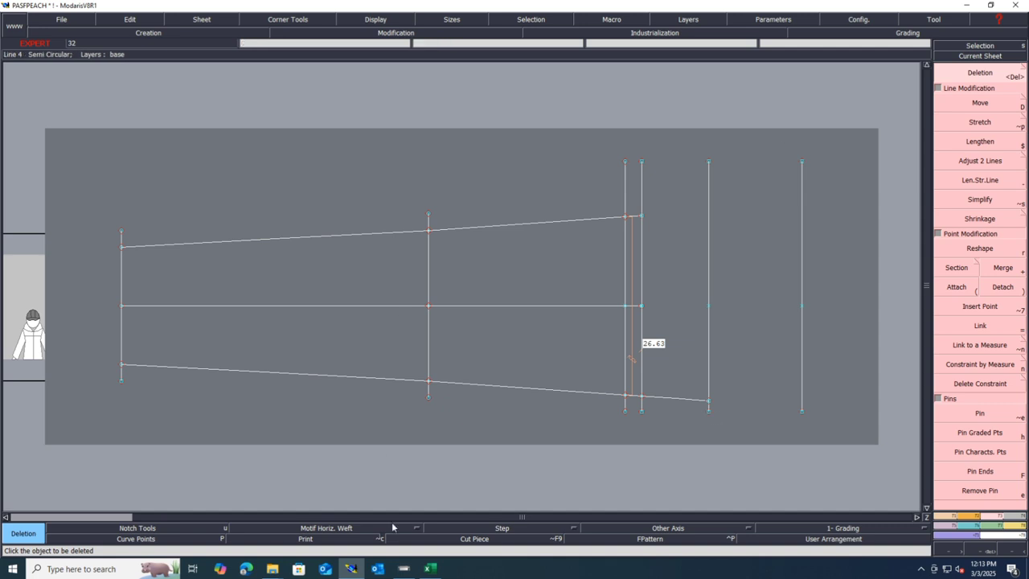
- Lengthen the lower end of the hip line by about 2 cm and delete its redundant former end point
key(".")
left_click(709, 411)
left_click(710, 425)
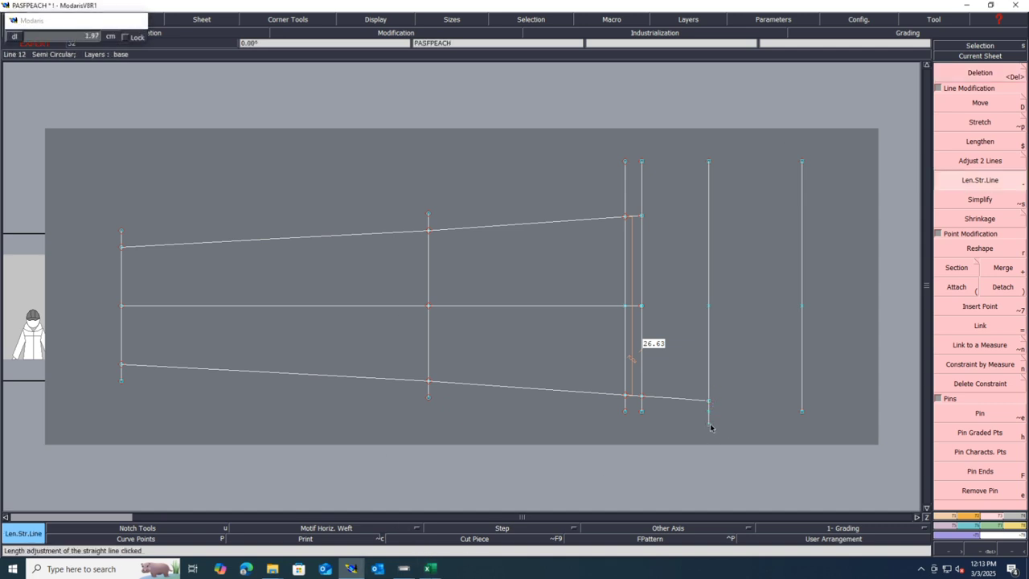
key("Delete")
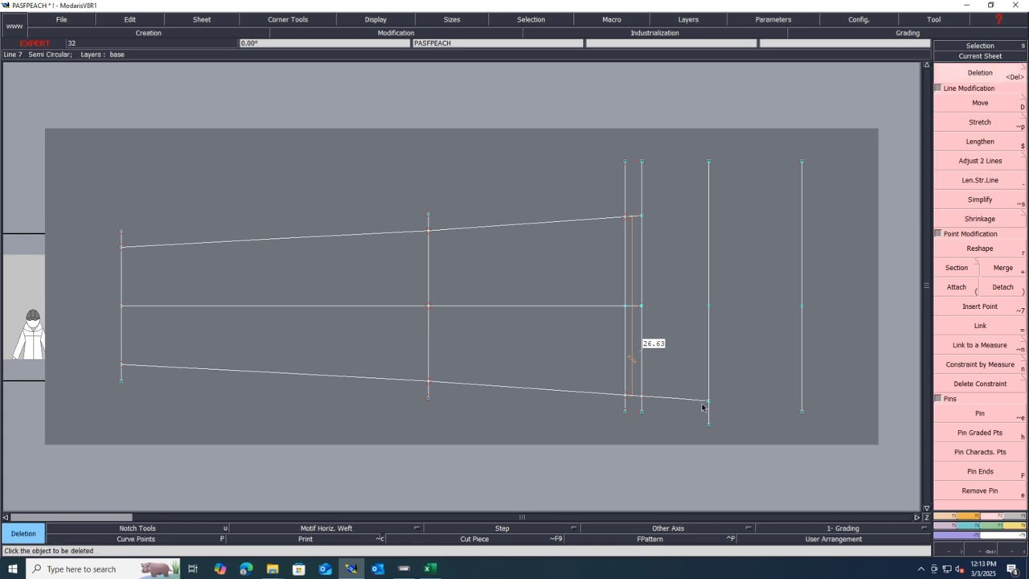
- Measure from the lower seam crossing to the lower end of the crotch line, and undo the measurement
key("l")
left_click(642, 398)
left_click(642, 414)
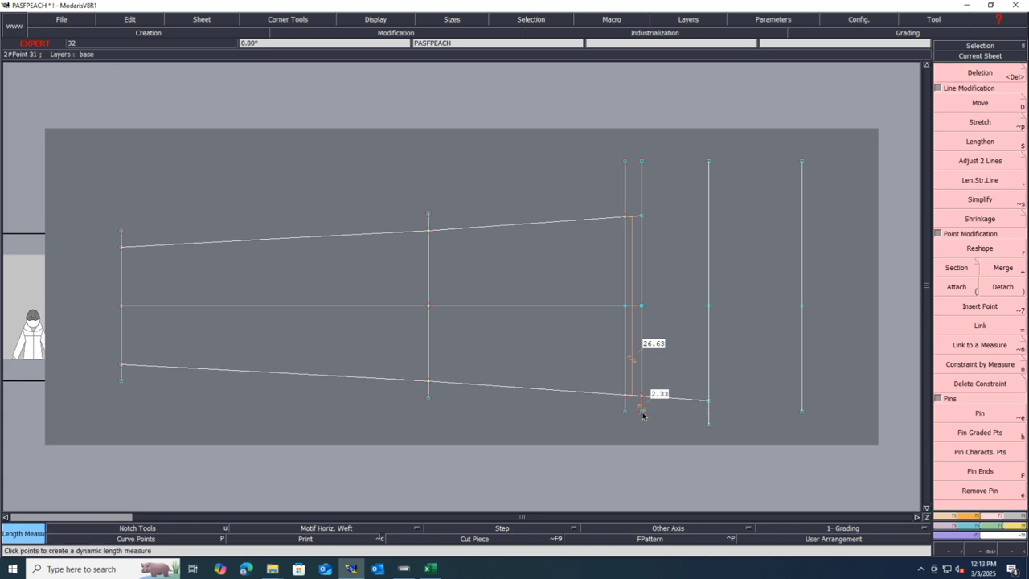
key("ctrl+z")
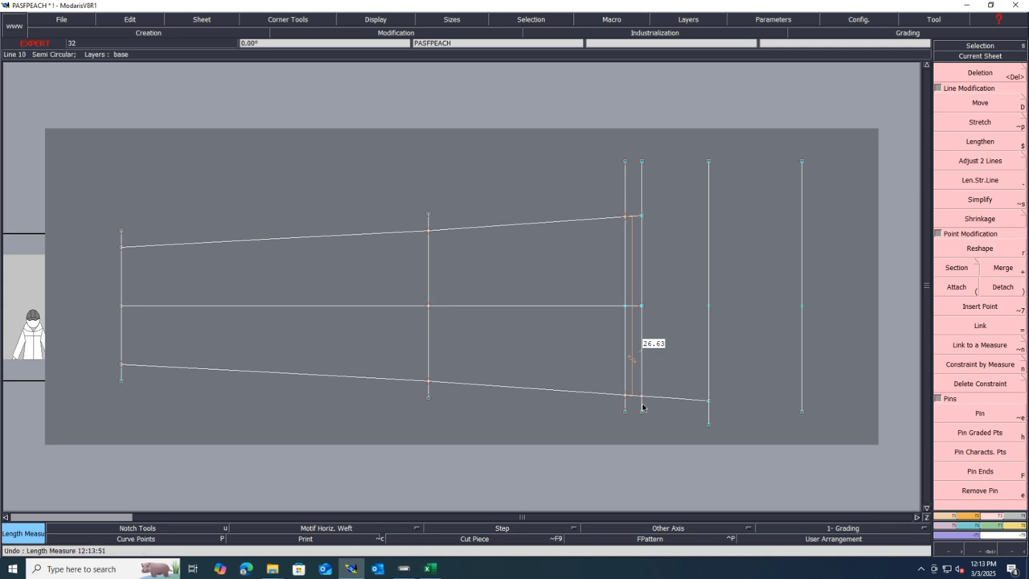
- Lengthen the lower end of the crotch line slightly past the hip line's lower end and delete its former end point
key("period")
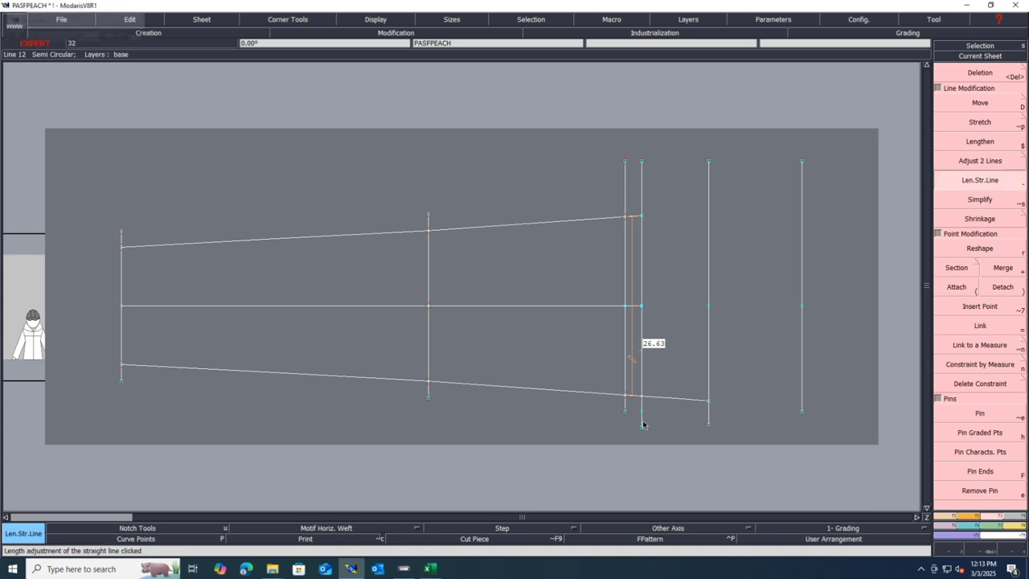
key("Delete")
left_click(642, 415)
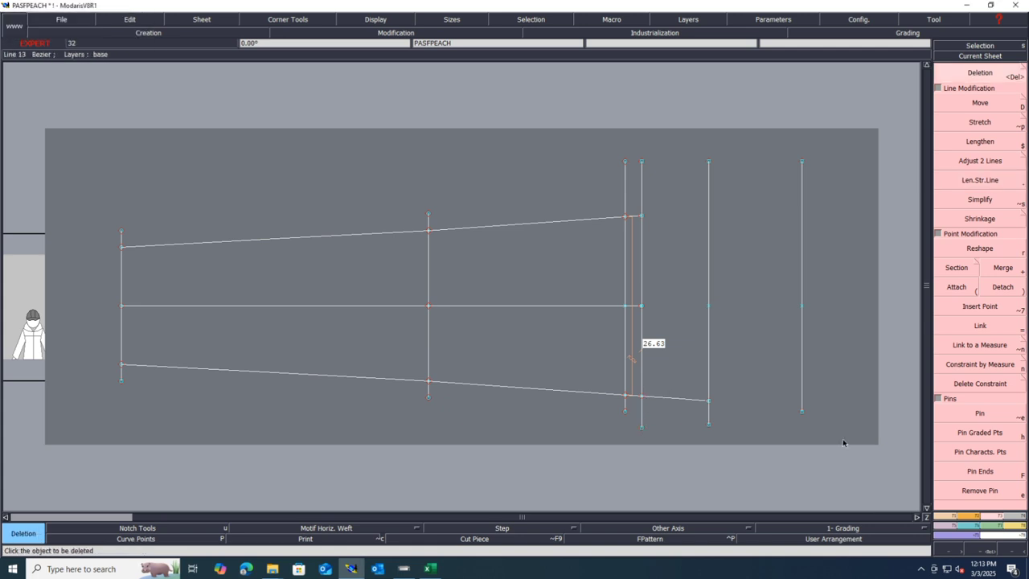
- Add a developed point 2.50 cm below the lower seam crossing on the crotch line, insert it, and delete the old end point beyond it
left_click(945, 520)
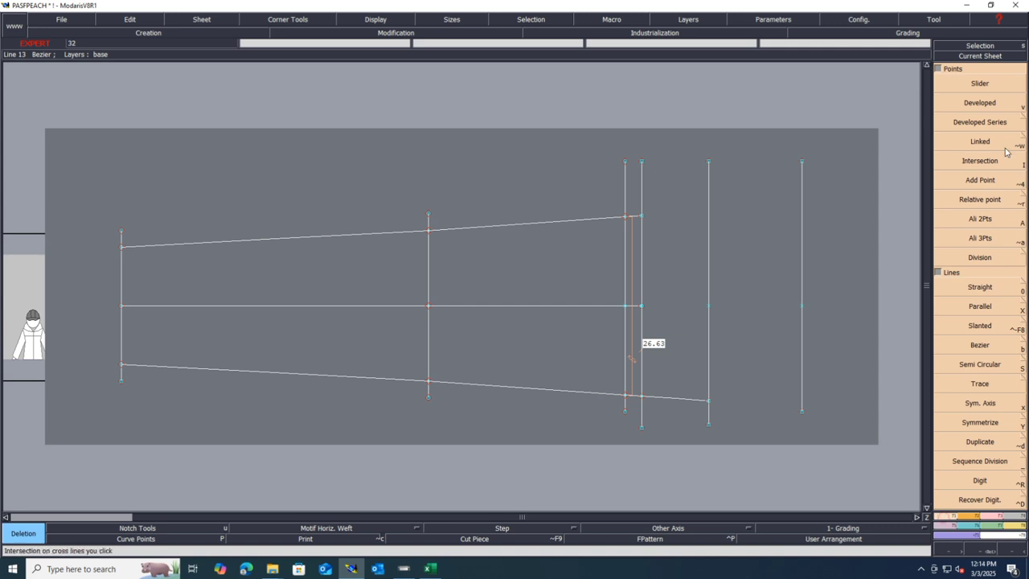
left_click(971, 103)
left_click(642, 400)
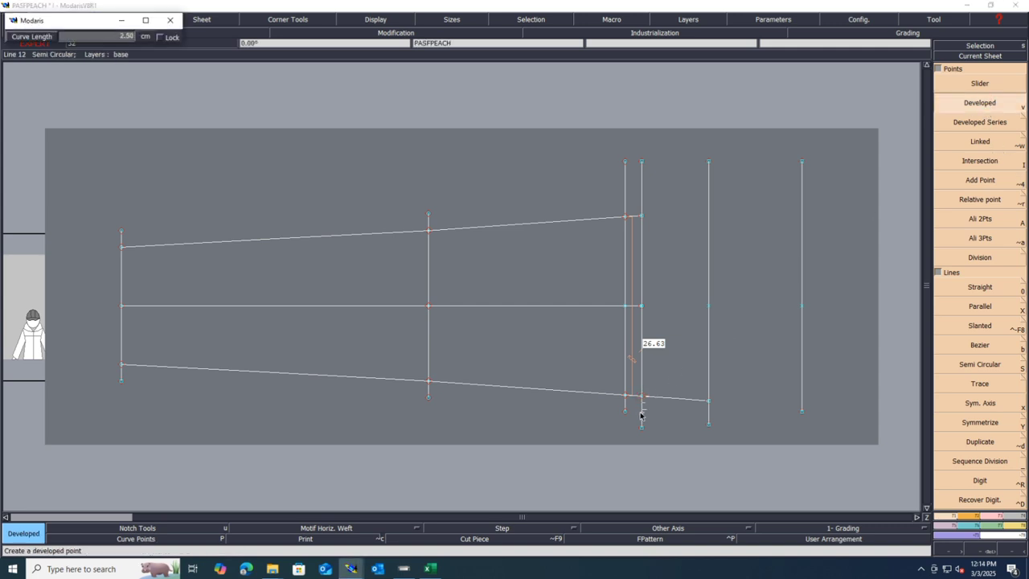
type("2.50")
key("Return")
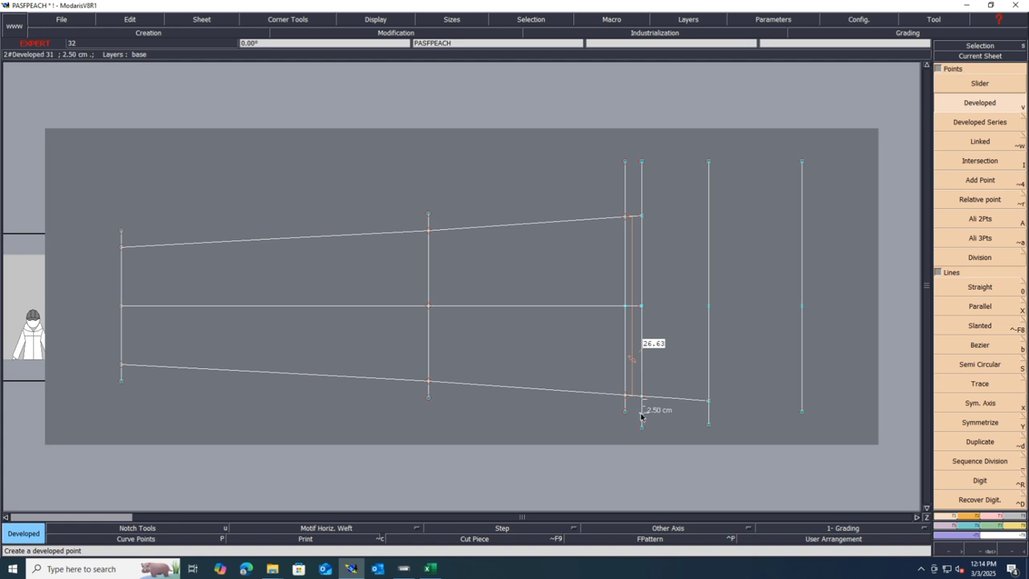
key("i")
left_click(642, 417)
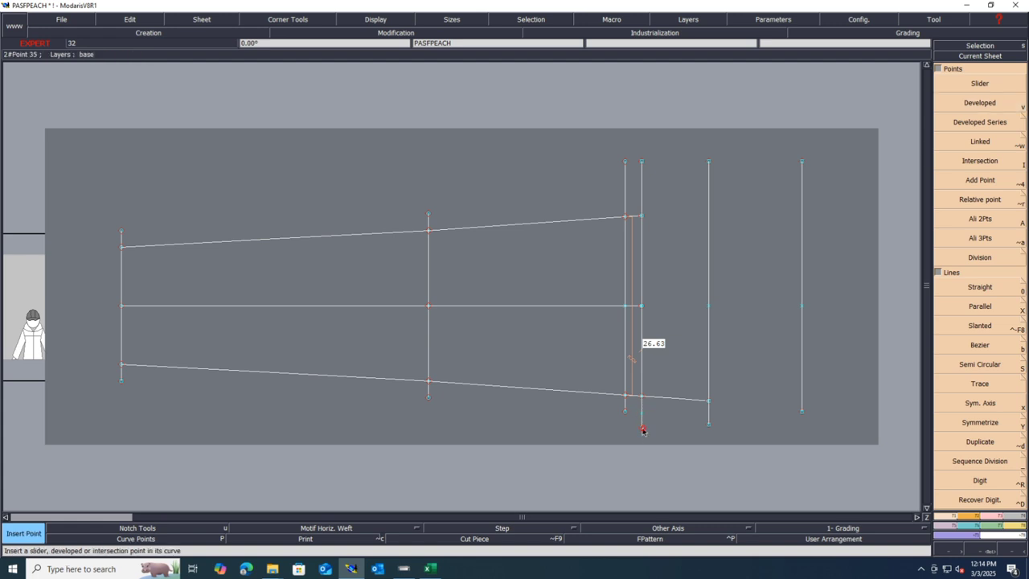
key("Delete")
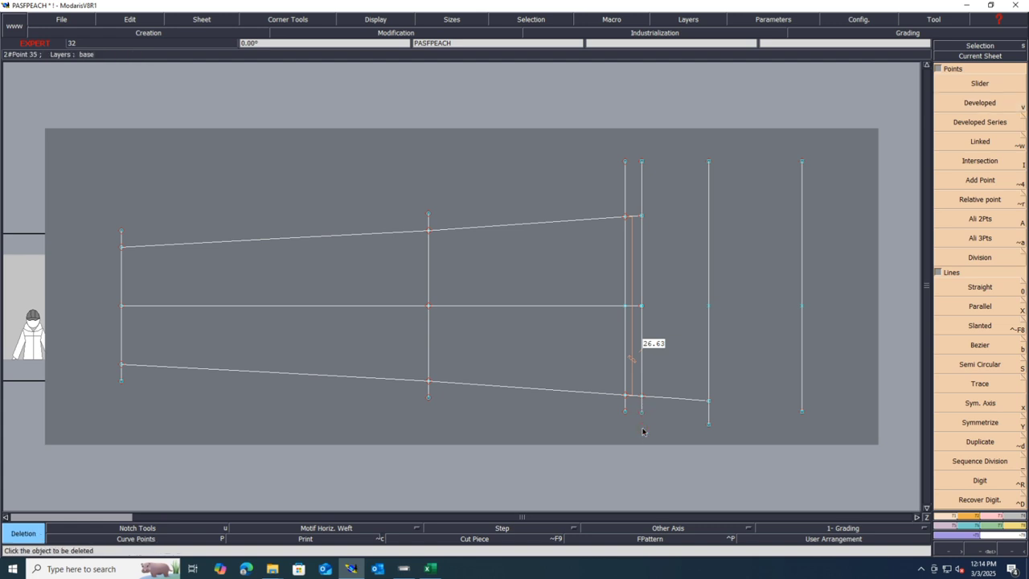
- Insert a developed point 2.50 cm below the lower seam point on the hip line and delete the old end point beyond it
key("v")
left_click(709, 412)
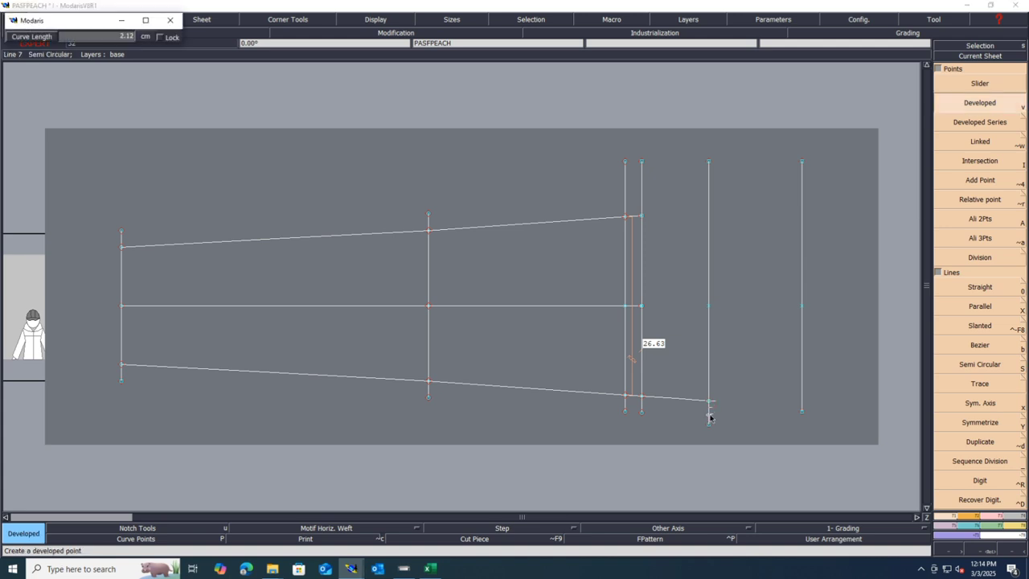
type("2.50")
key("Return")
key("i")
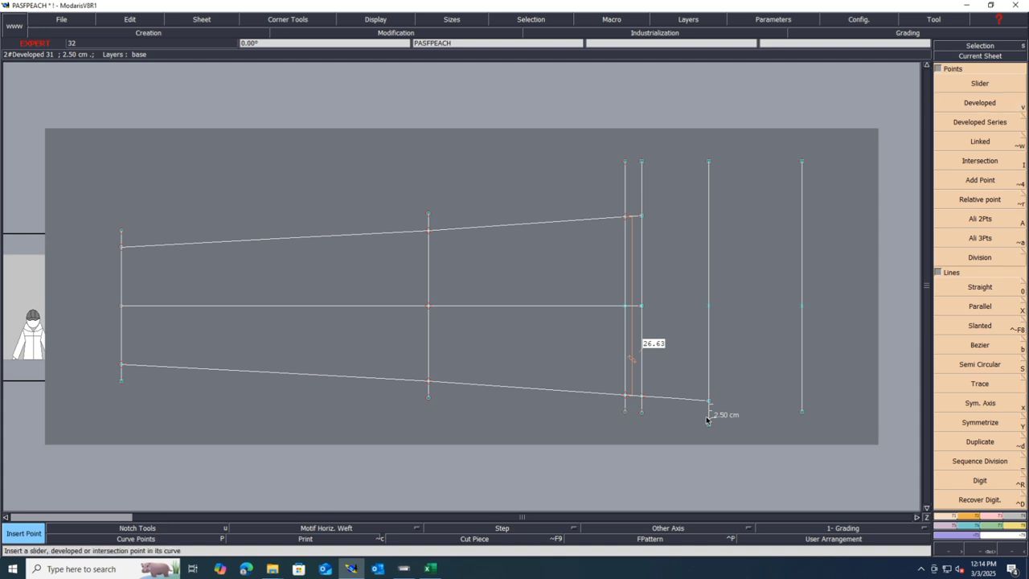
left_click(710, 424)
key("Delete")
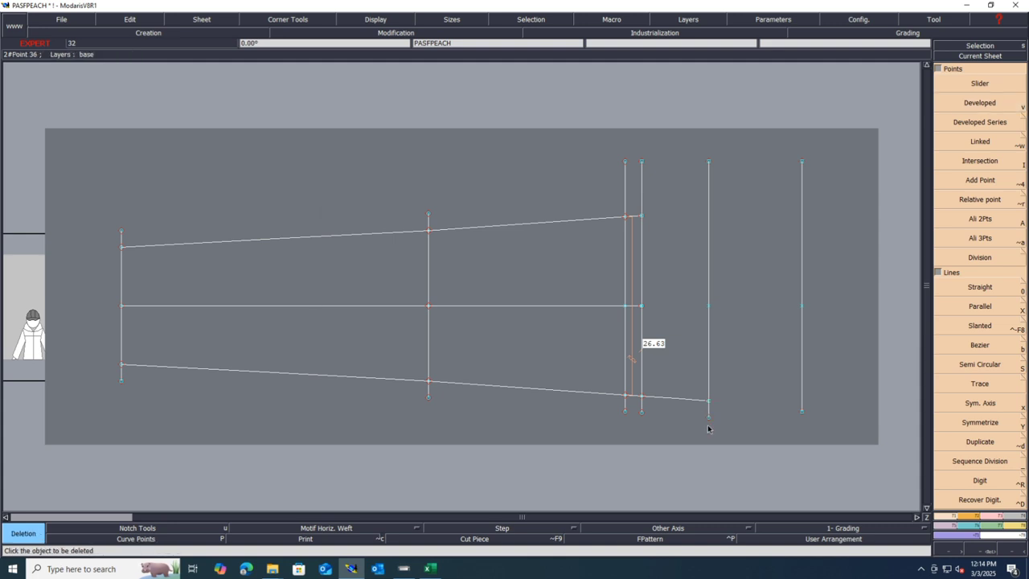
left_click(708, 428)
key("Return")
- Look up the front rise and hip width rows in the Excel spec sheet and return to Modaris
left_click(431, 569)
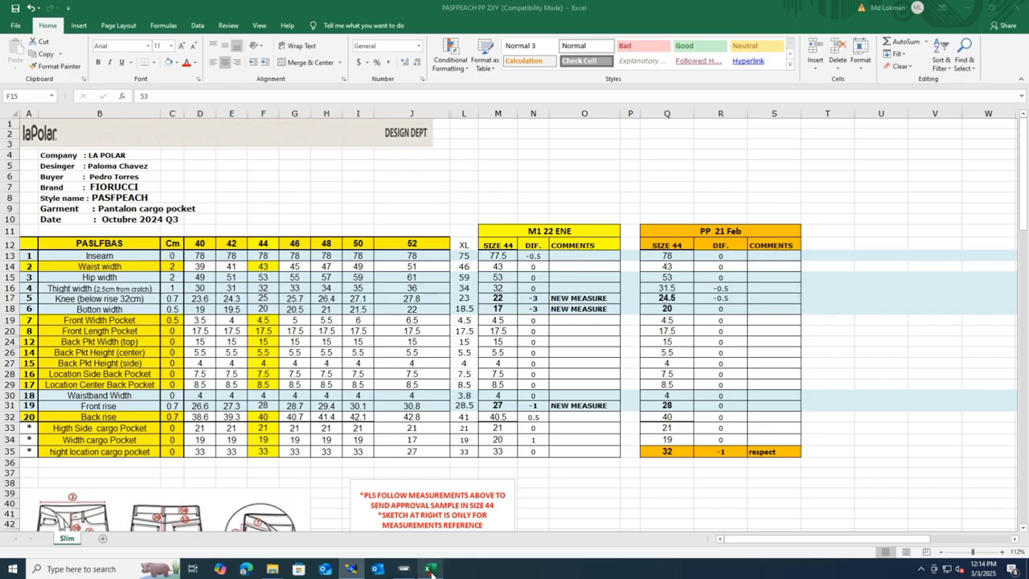
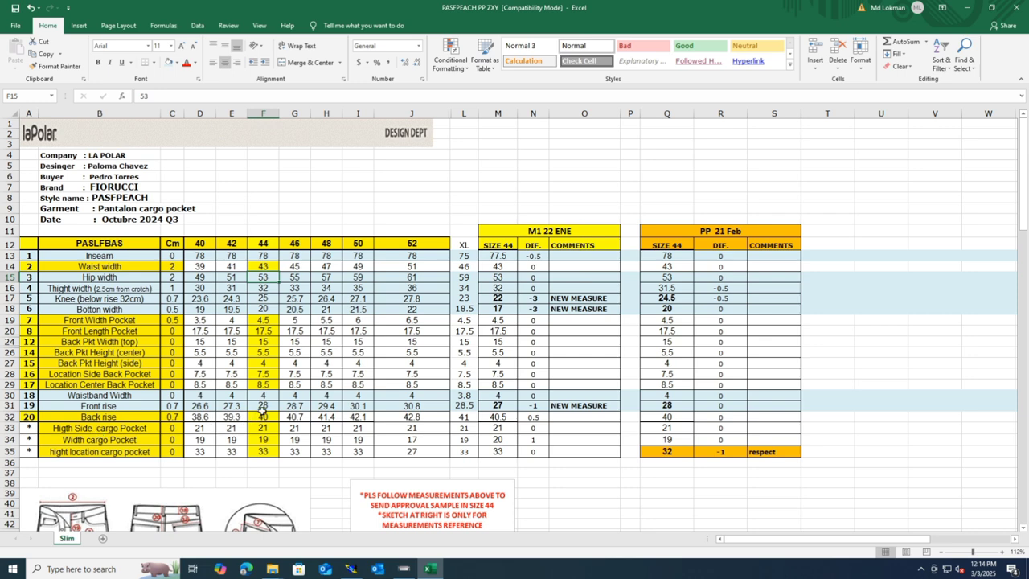
left_click(10, 405)
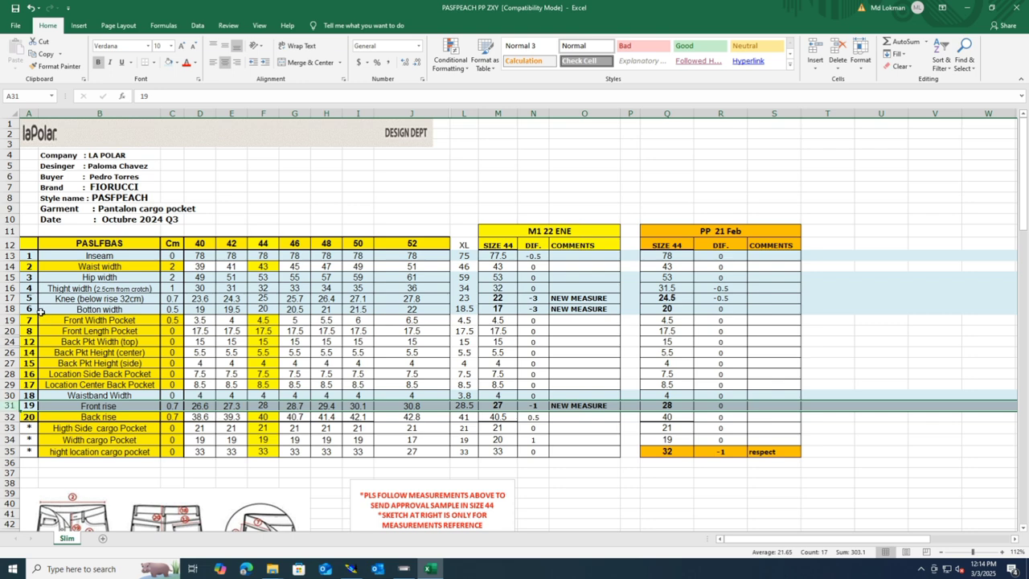
left_click(11, 276)
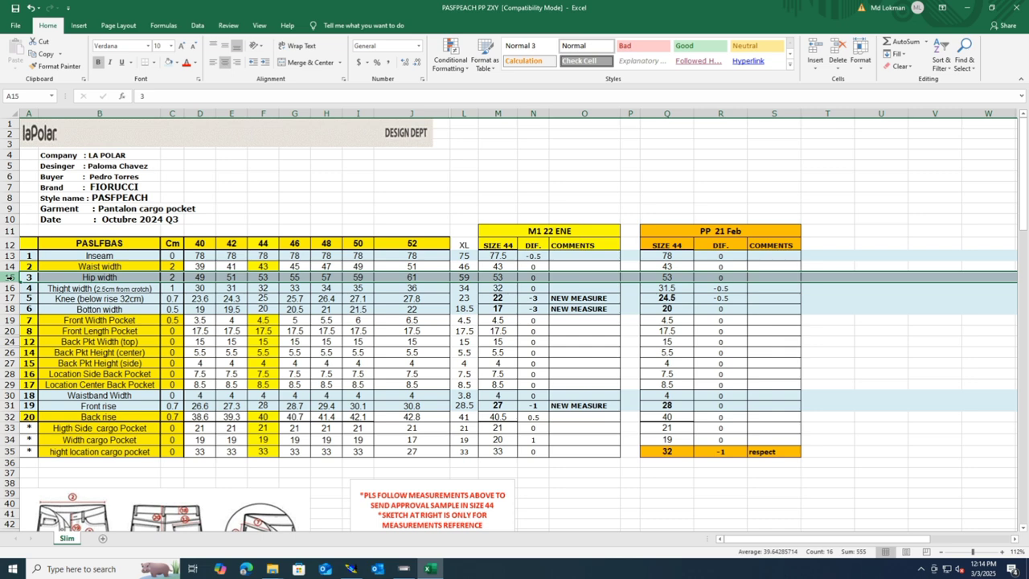
left_click(352, 568)
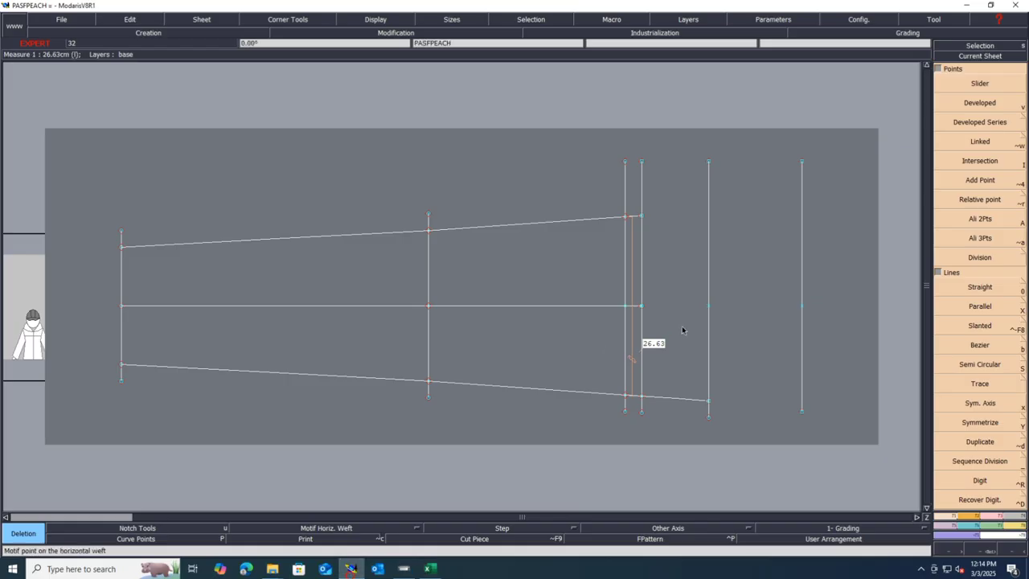
- Add a developed point on the hip line 25.25 cm above its lower seam point and insert it into the line
key("v")
left_click(708, 403)
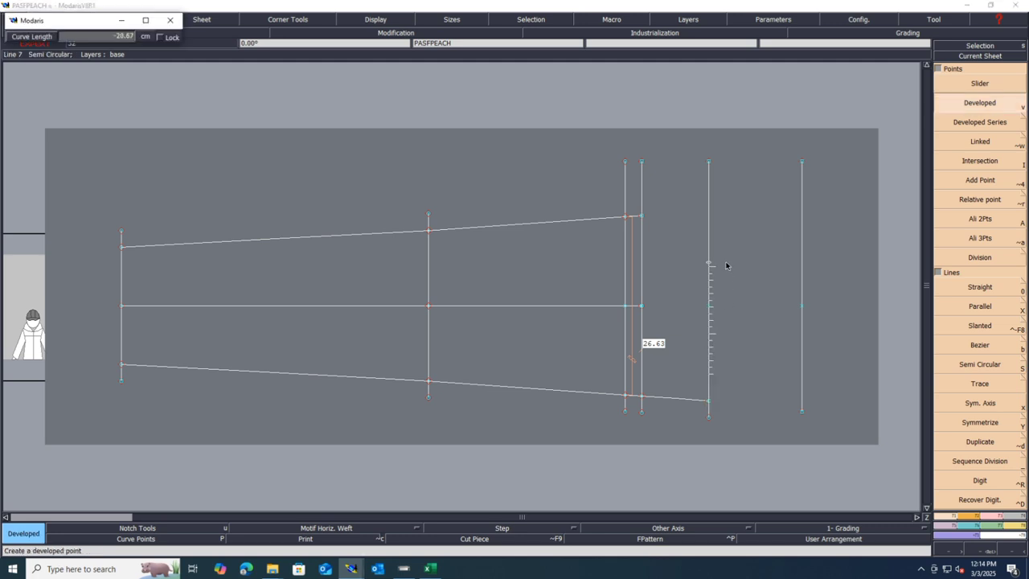
type("1")
key("Return")
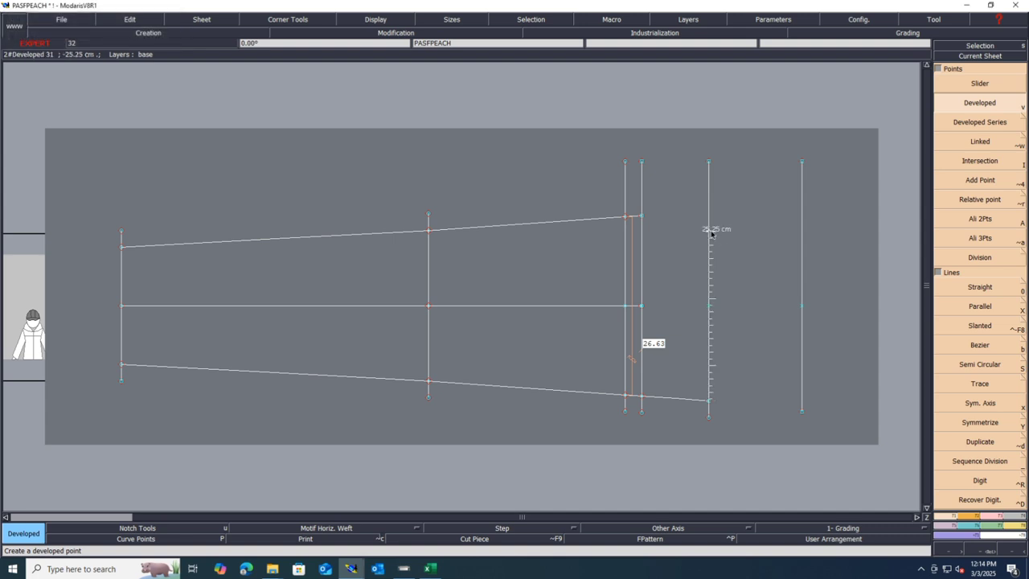
key("i")
left_click(710, 232)
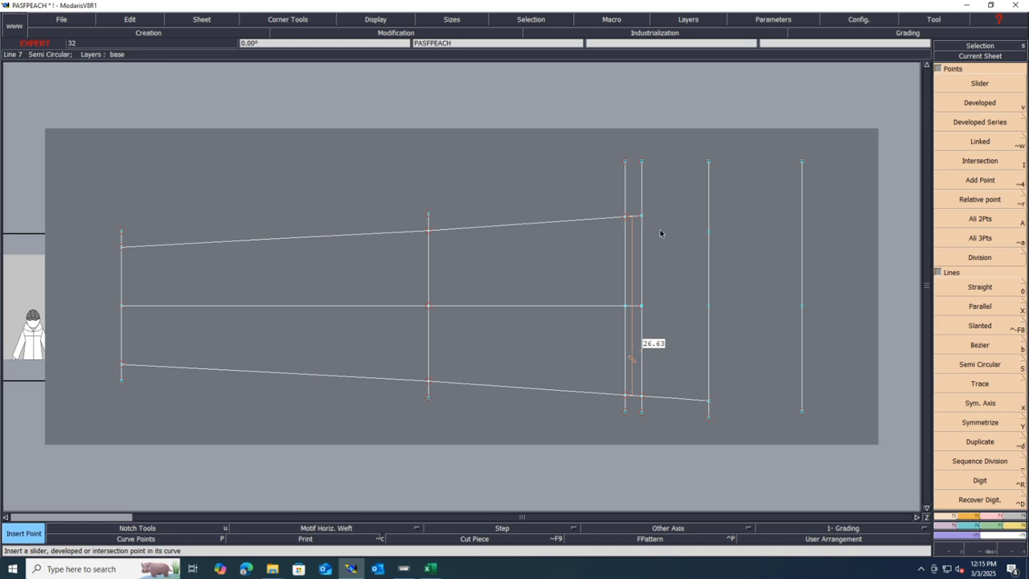
- Move the upper seam's points on the thigh and crotch lines together by 0.00 cm in X and 0.50 cm in Y
left_click(998, 517)
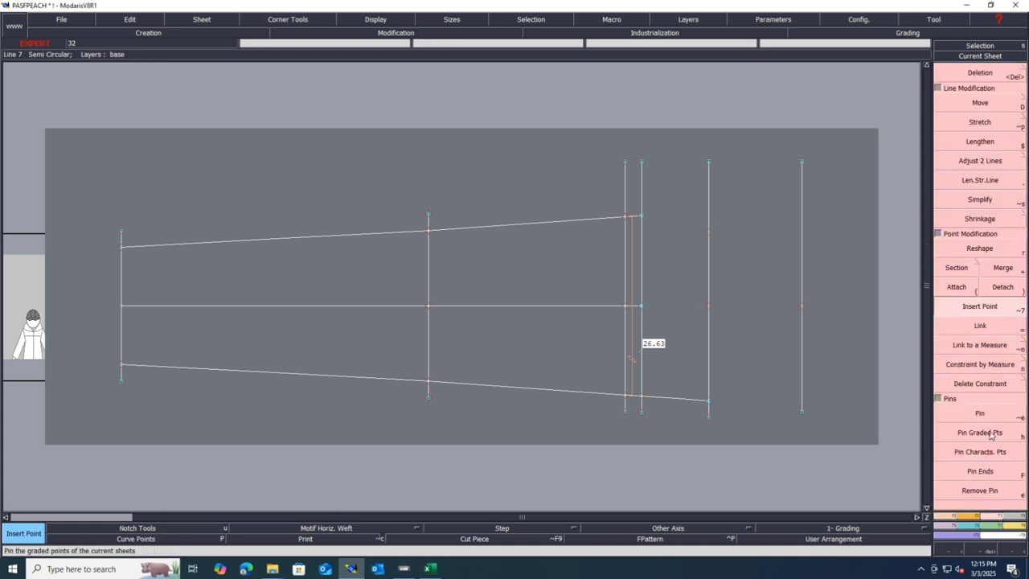
left_click(980, 103)
left_click_drag(670, 196, 574, 235)
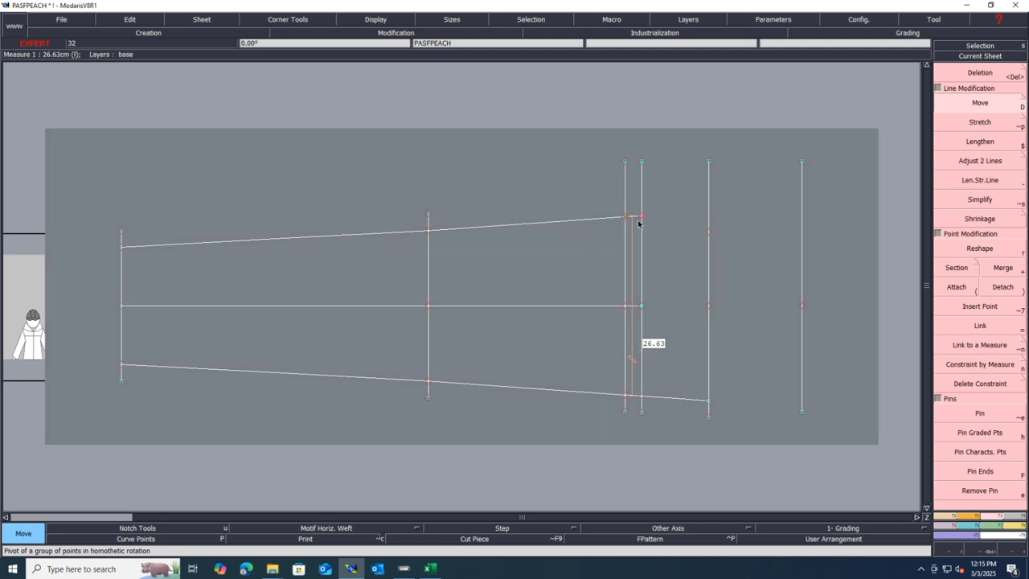
left_click(641, 217)
key("Tab")
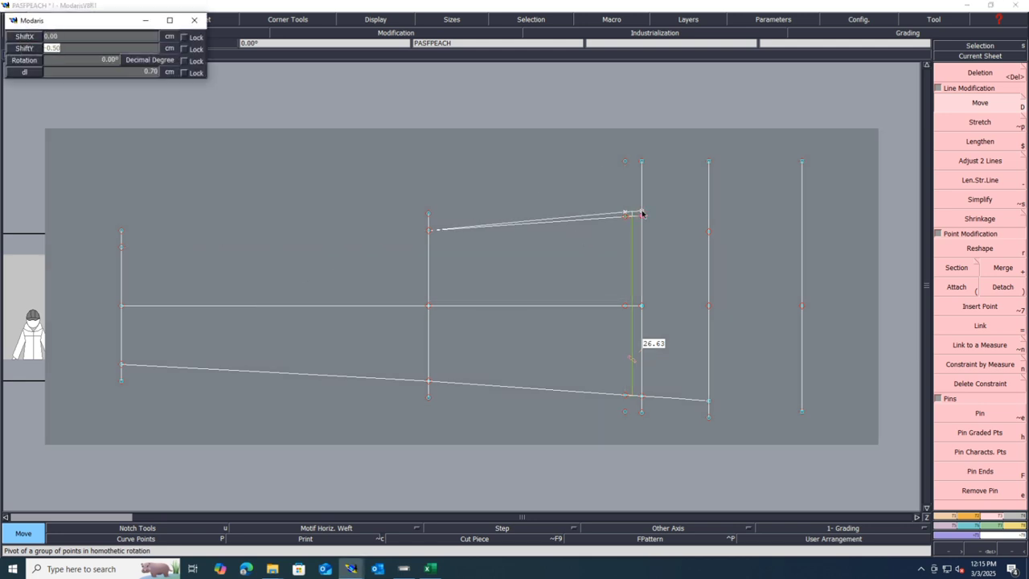
type("5")
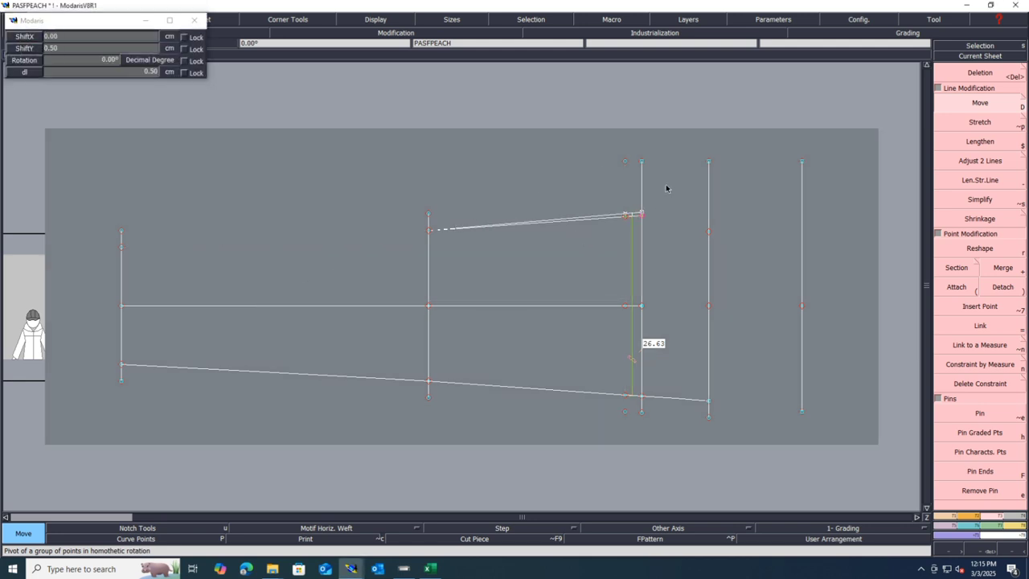
key("Return")
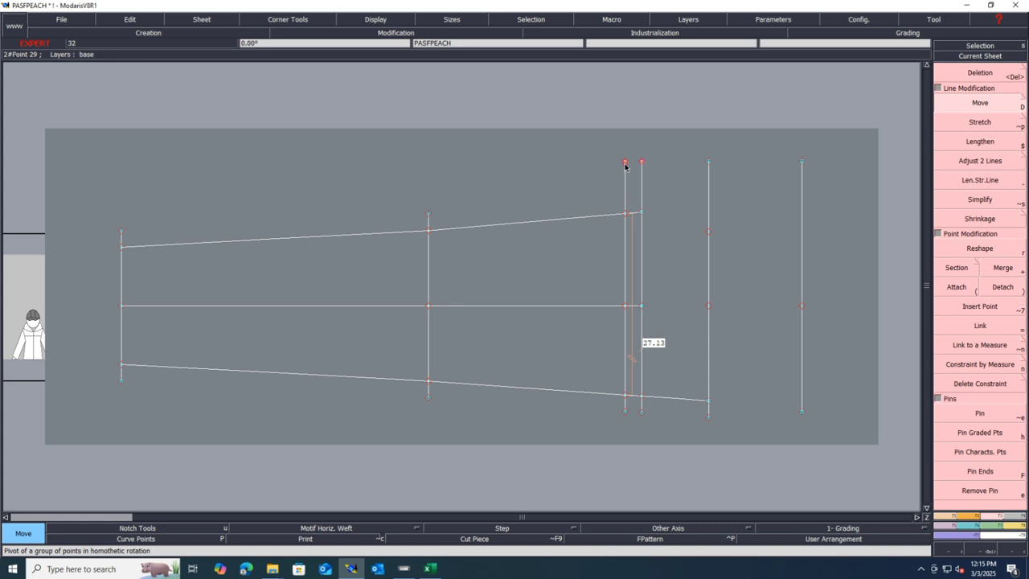
- Move the upper end points of the thigh and crotch lines by -0.50 cm in Y and save the model, continuing past the anomaly dialog
left_click(625, 165)
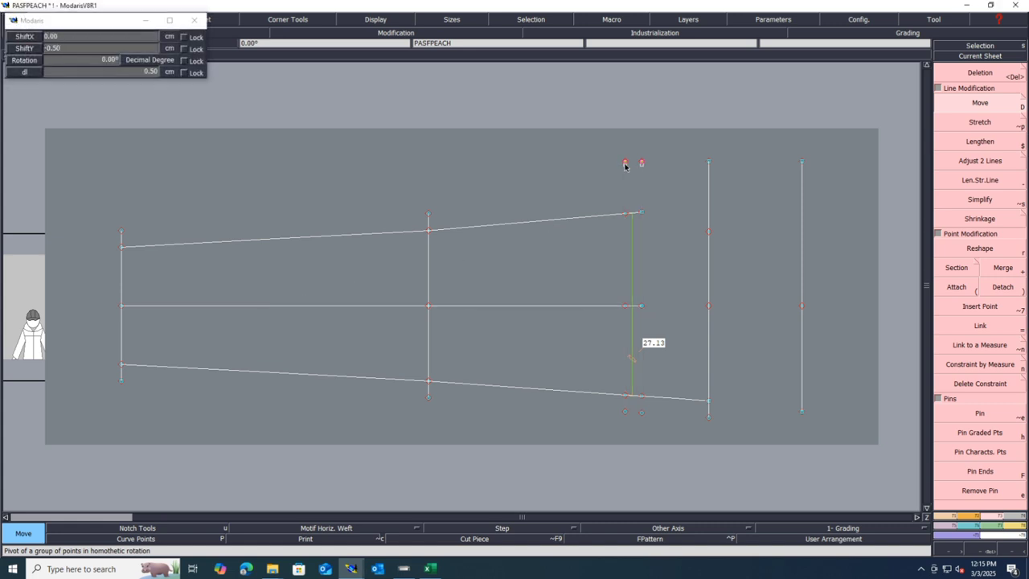
key("Return")
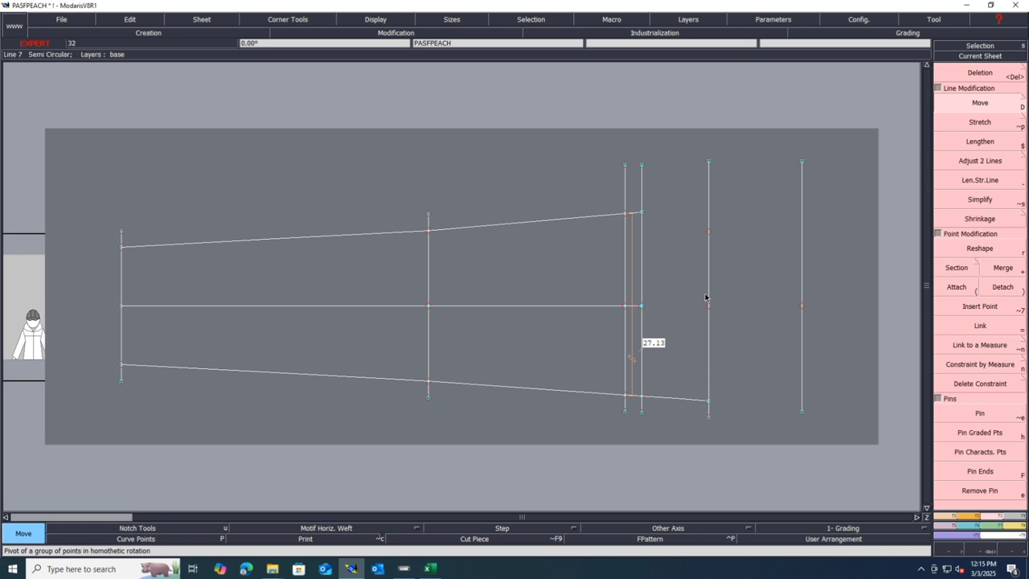
key("ctrl+s")
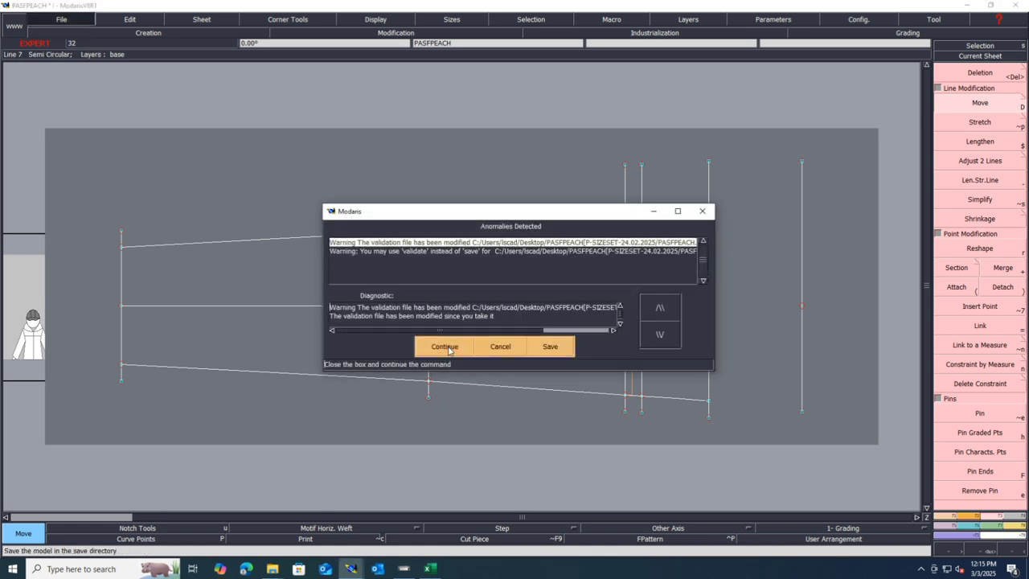
left_click(448, 347)
- Look up the size 44 waist width in the Excel spec sheet and return to Modaris
left_click(430, 568)
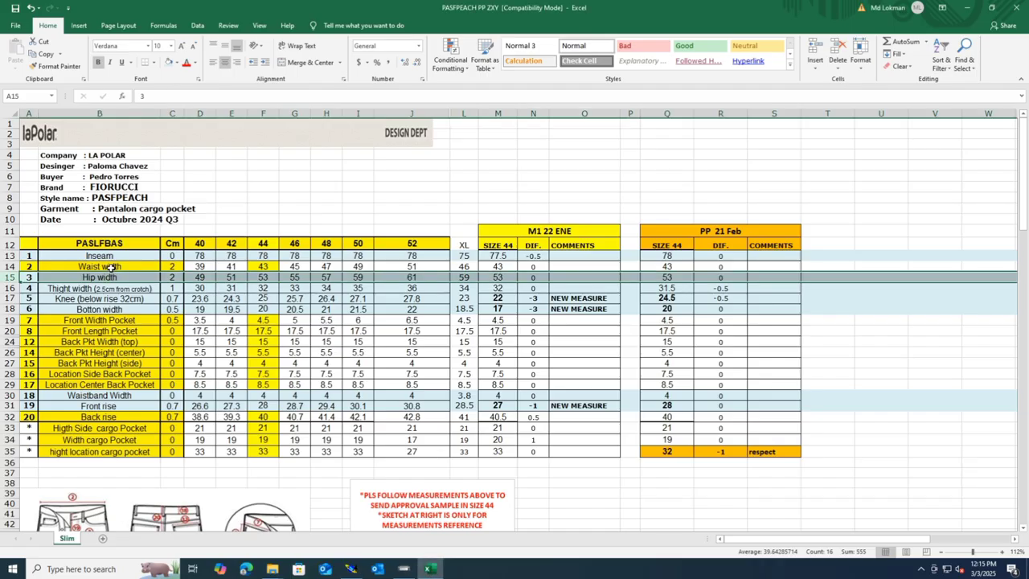
left_click(112, 267)
left_click(271, 269)
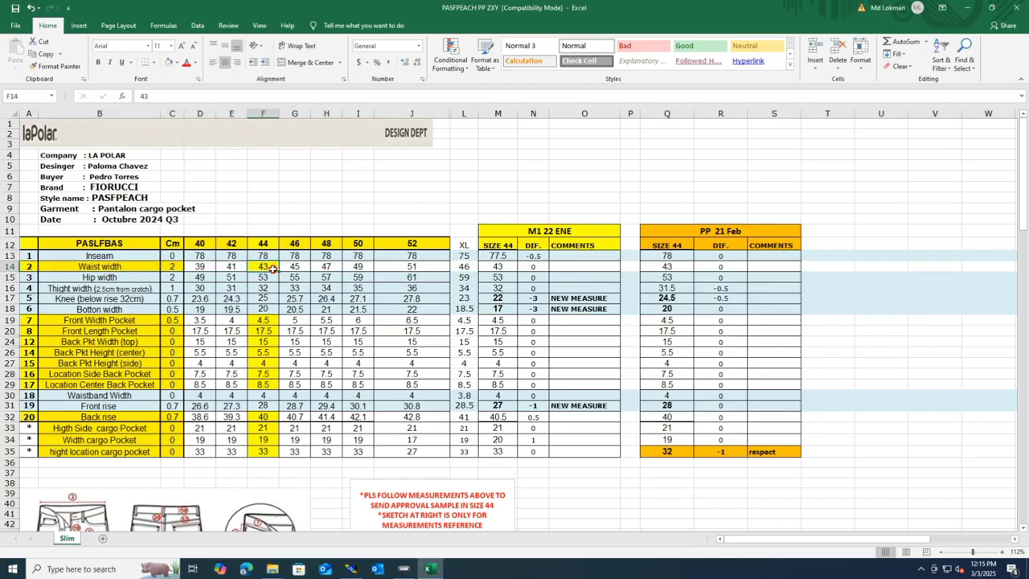
left_click(352, 569)
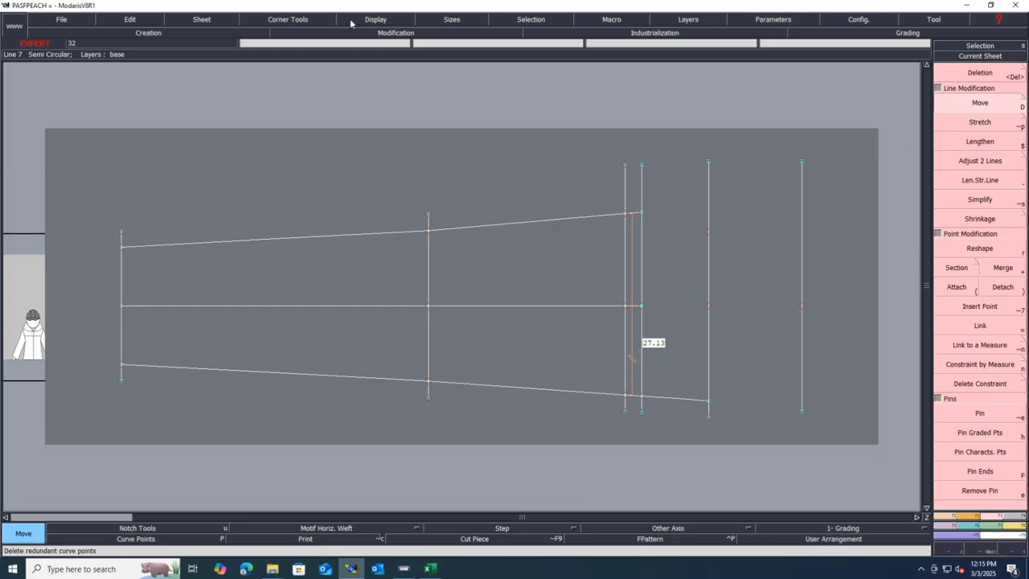
- Create a new blank sheet and draw a vertical Bezier line on it with dx 0.00 cm and dy 433.00 cm
left_click(203, 20)
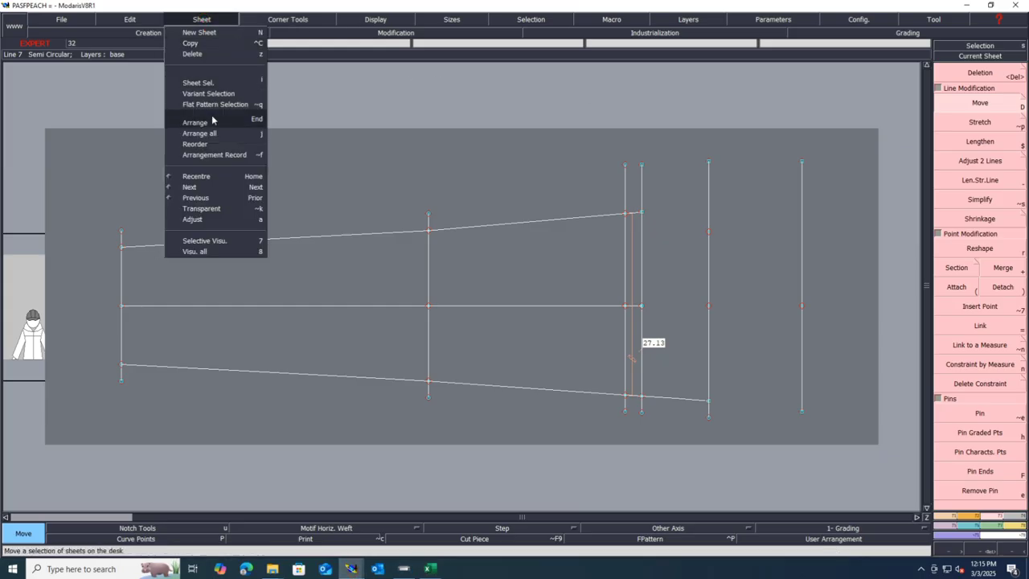
left_click(201, 33)
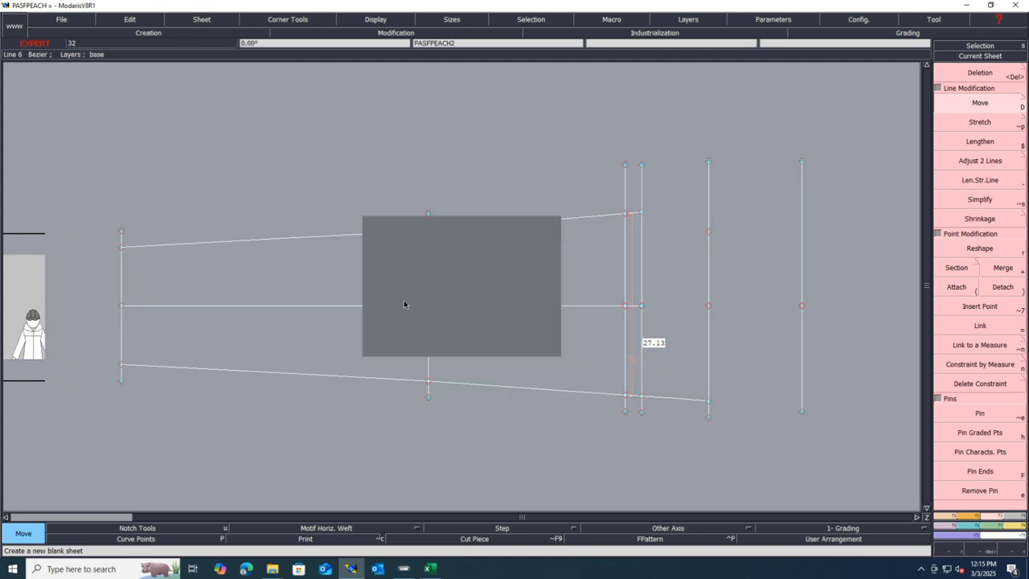
left_click(948, 517)
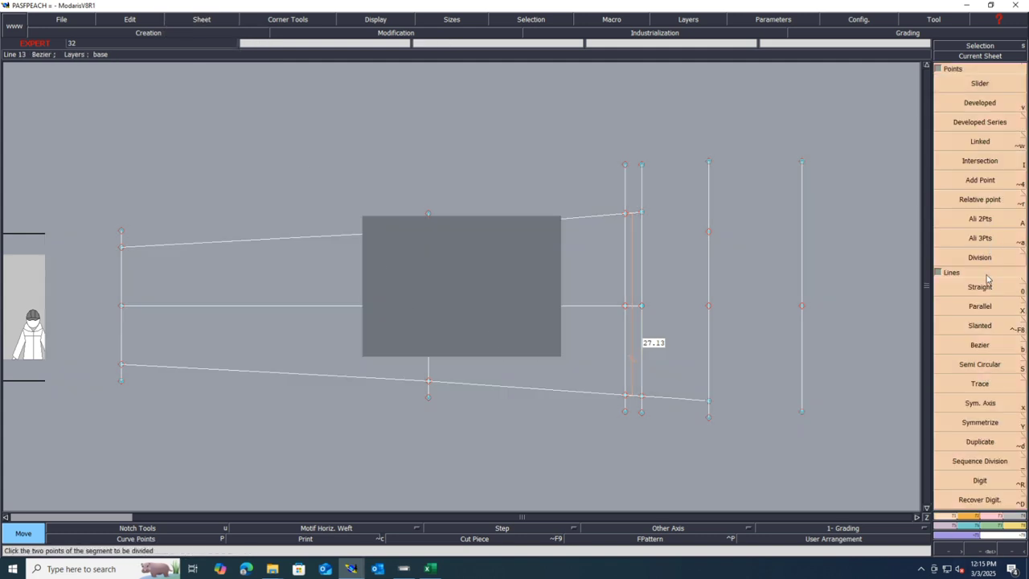
left_click(983, 346)
left_click(468, 337)
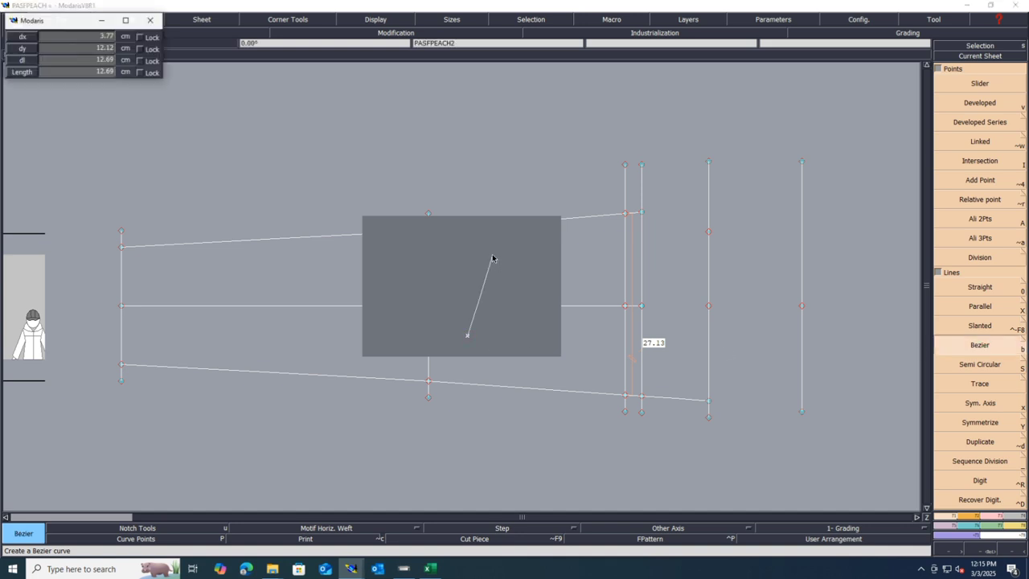
key("Down")
type("0")
key("Down")
type("4")
key("Return")
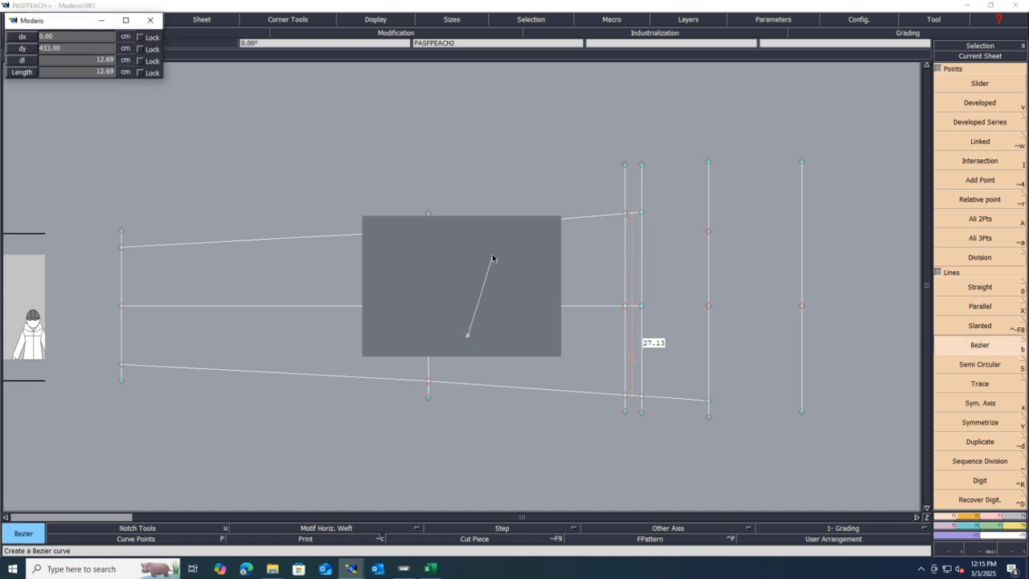
left_click(506, 287)
key("Home")
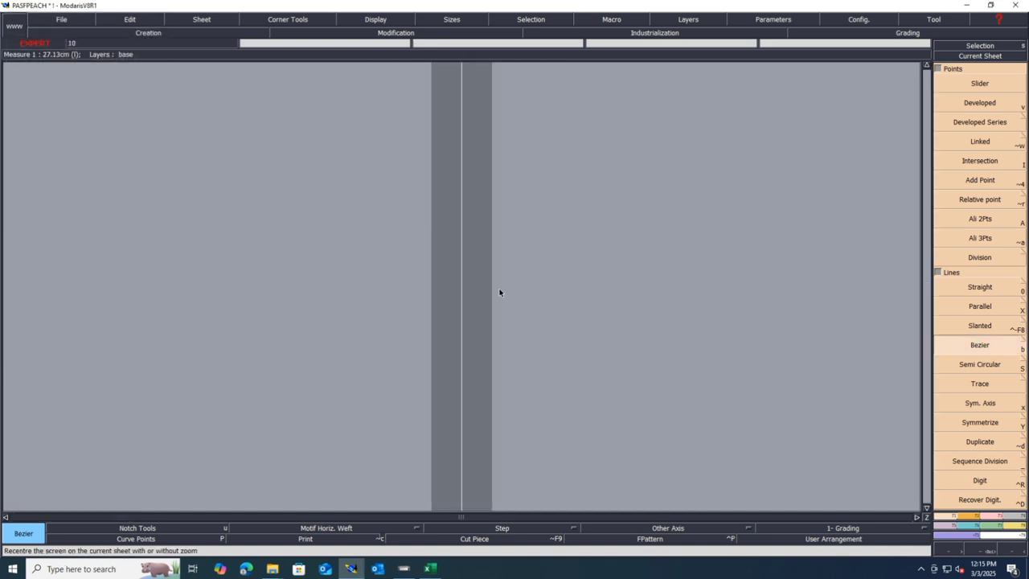
key("ctrl+z")
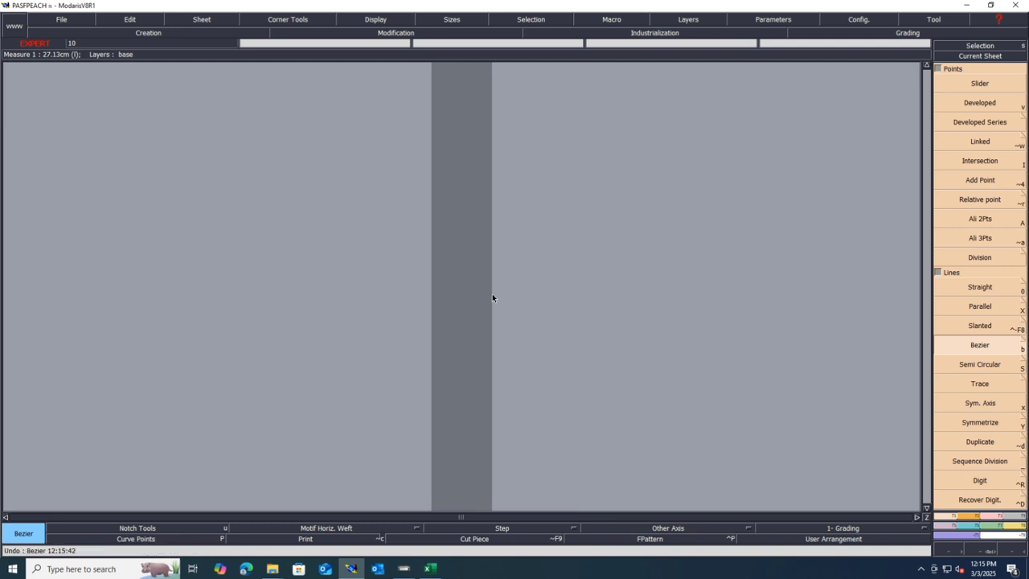
- Draw a vertical Bezier line with dx 0 and dy 43 cm, and readjust the sheet to fit it
left_click(461, 459)
type("0")
key("Tab")
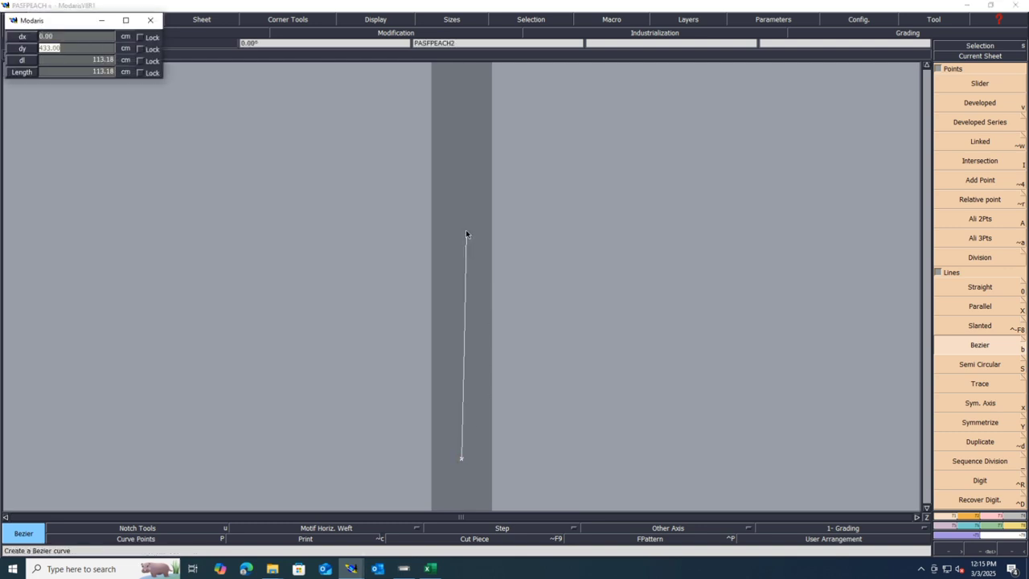
type("43")
key("Return")
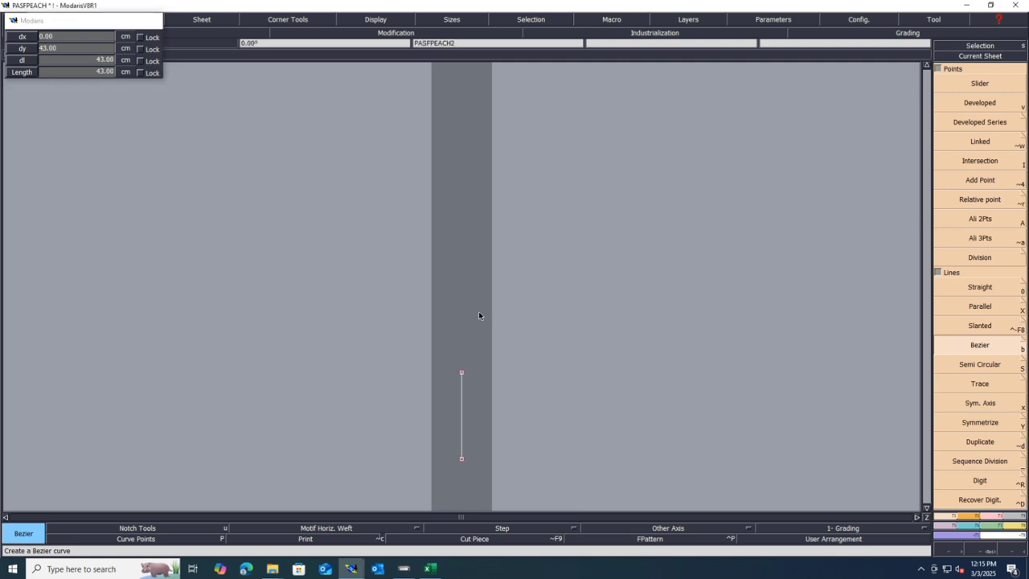
key("a")
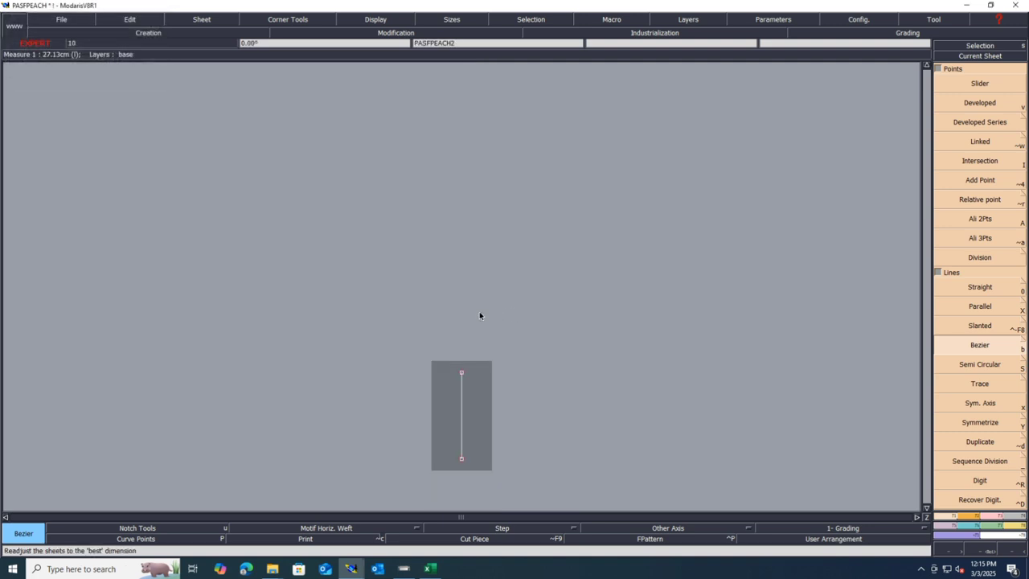
key("Home")
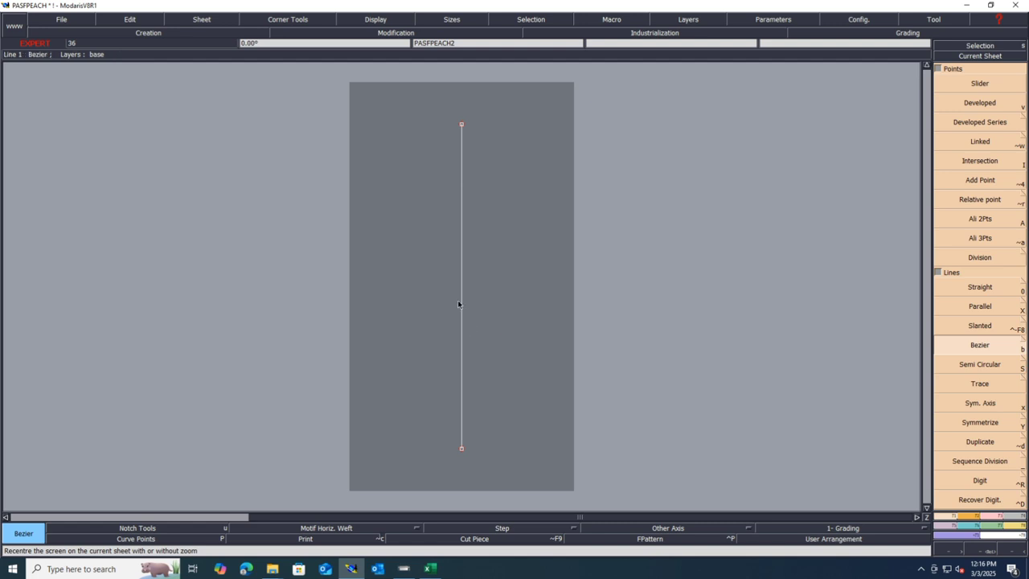
key("l")
left_click(459, 300)
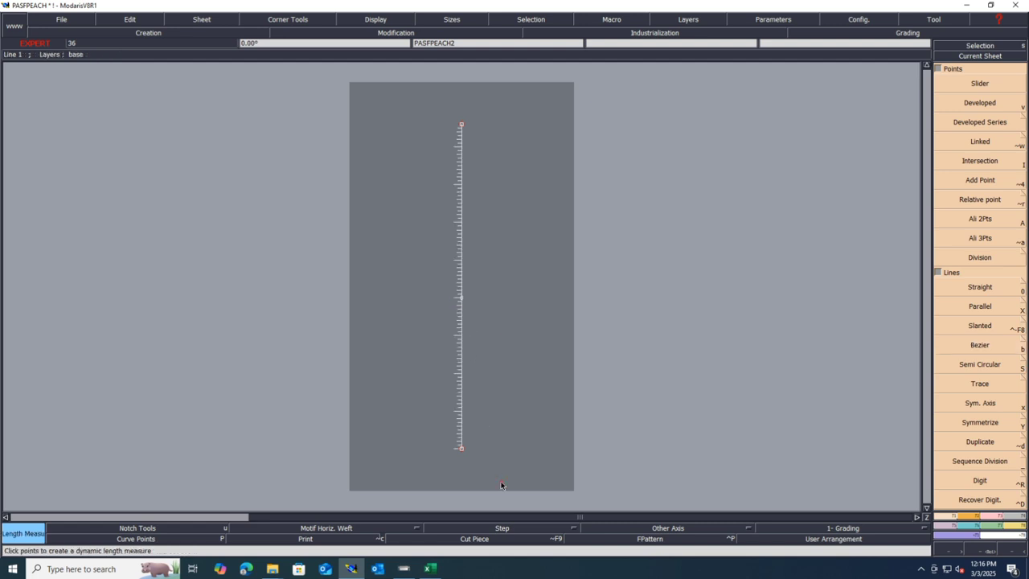
key("ctrl+z")
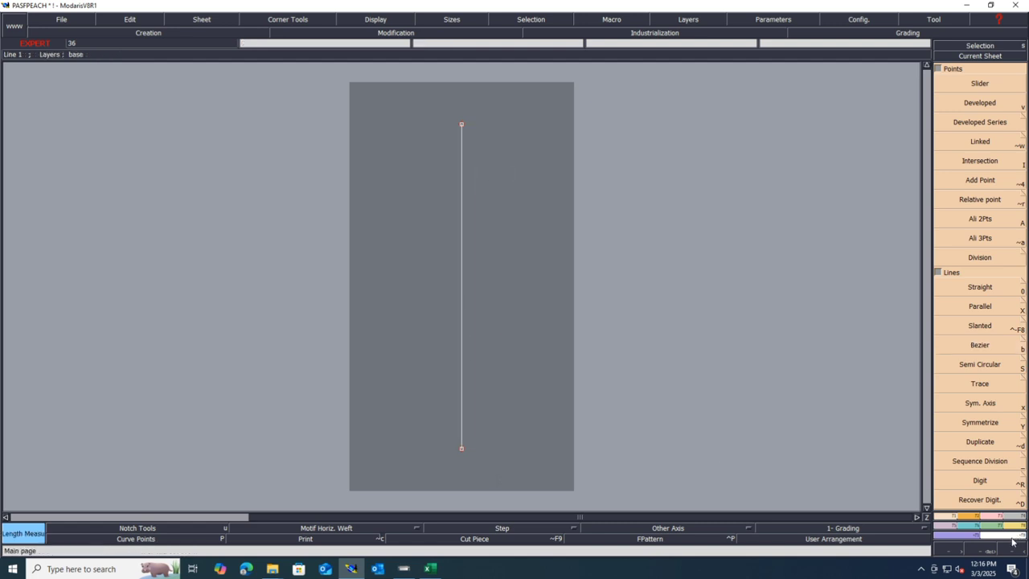
- Move the line's upper end point by 5 cm in X and 0 cm in Y
left_click(996, 516)
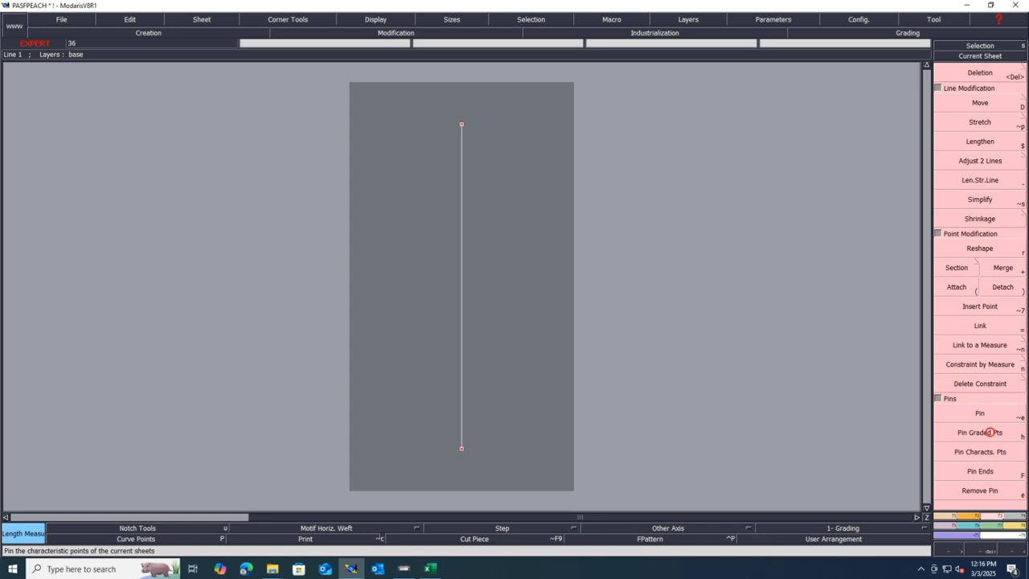
left_click(997, 103)
left_click(462, 123)
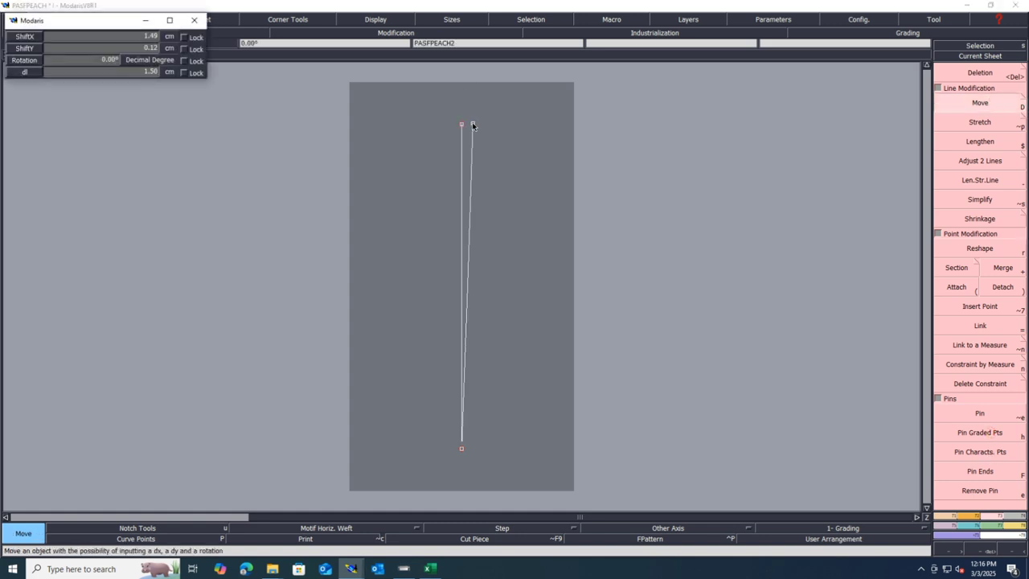
key("Down")
type("4")
key("Down")
type("0.00")
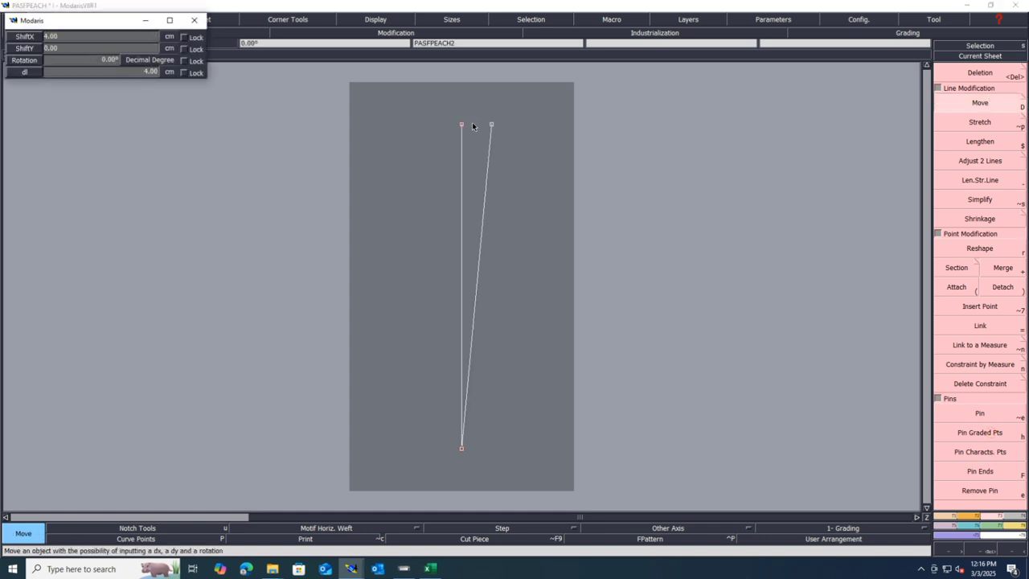
left_click(68, 36)
type("5")
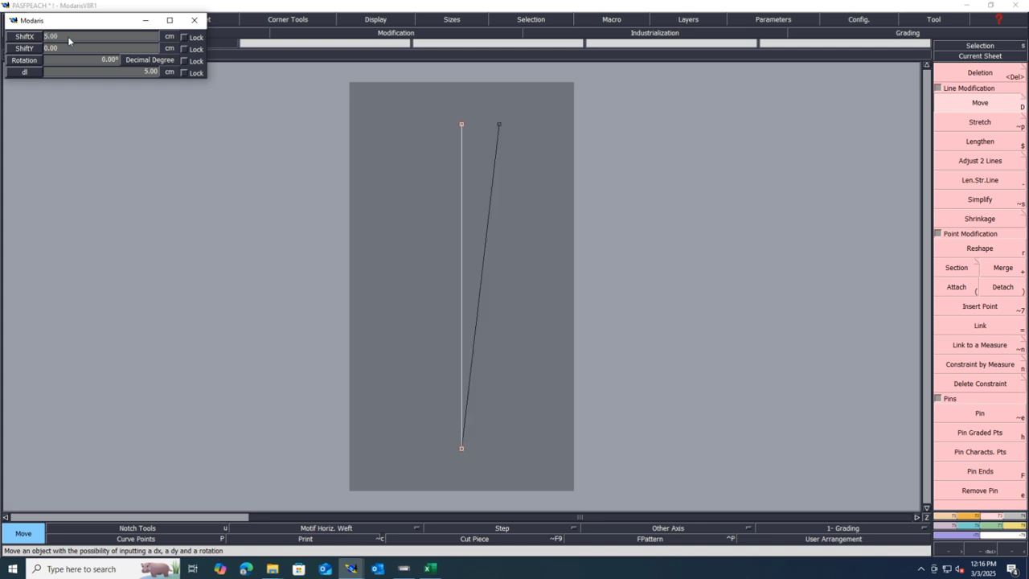
left_click(484, 274)
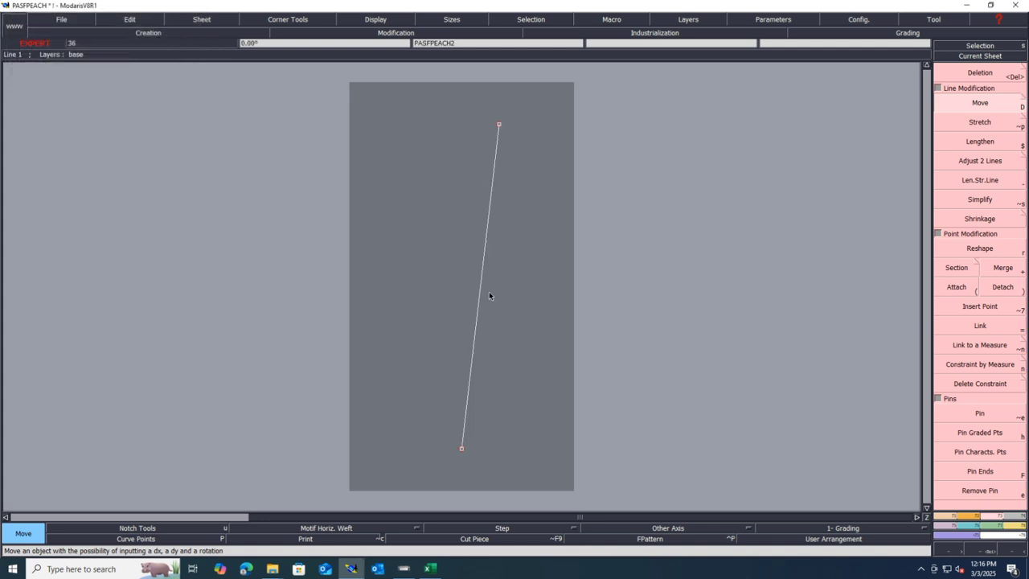
- Display the line's handles and reshape both of them to bow the line into a smooth curve toward the left
key("h")
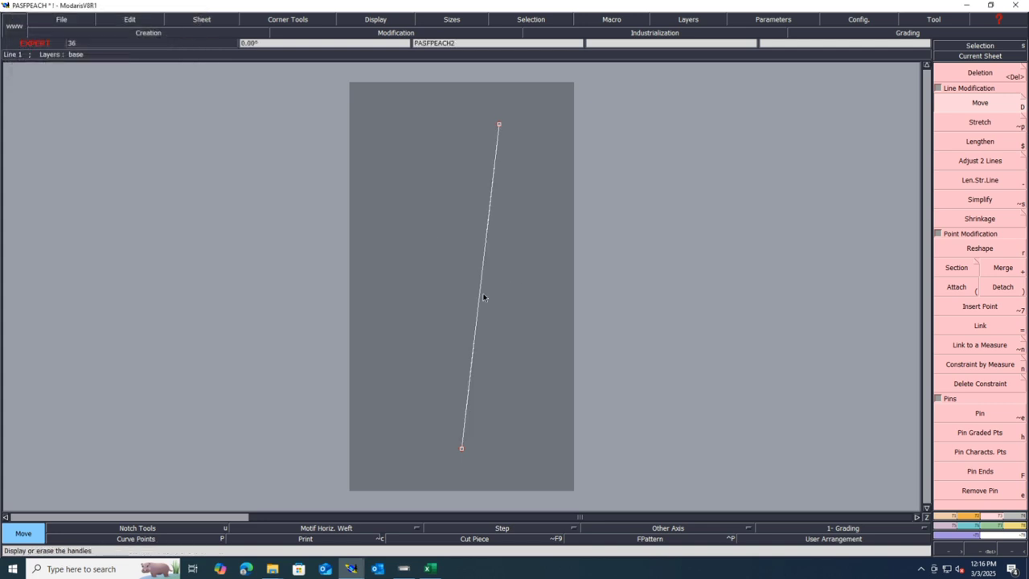
key("r")
left_click(473, 357)
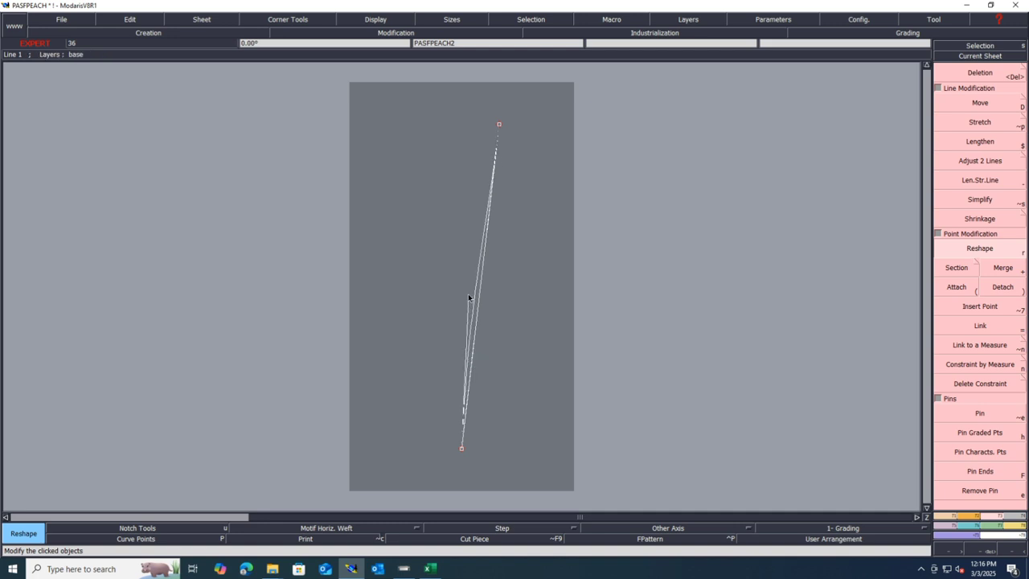
left_click(473, 234)
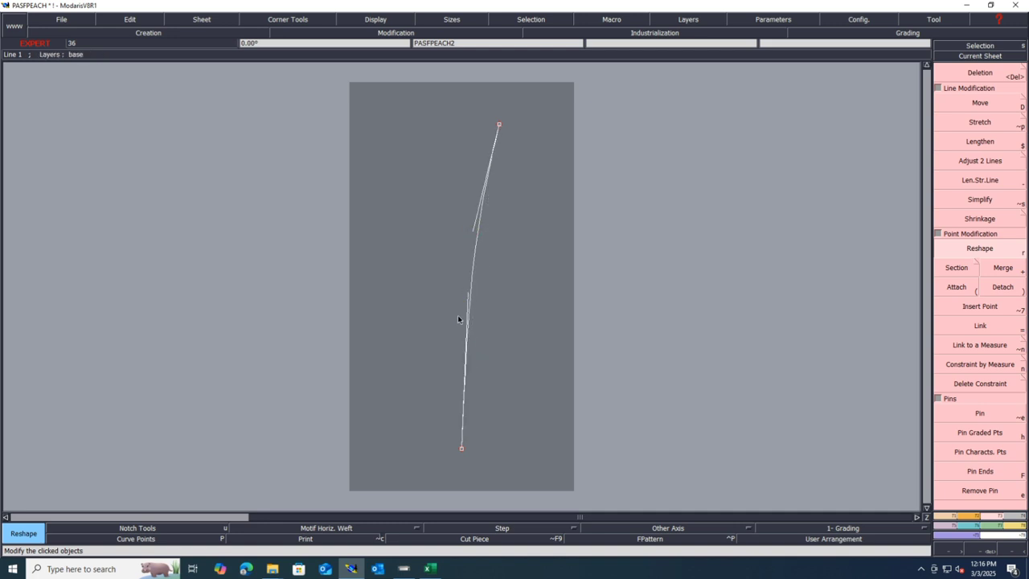
left_click(466, 312)
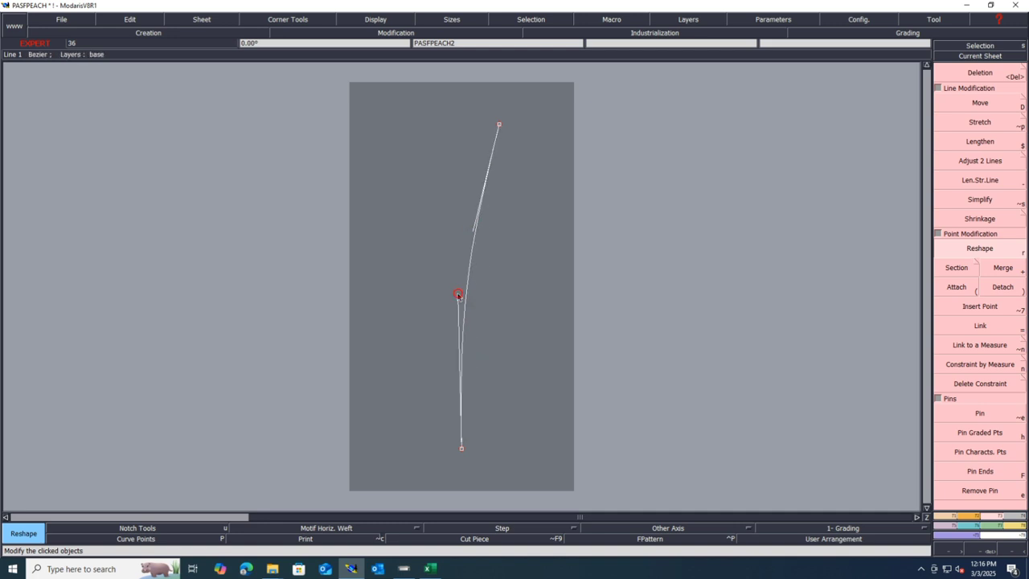
- Fine-tune the curve's handles so its lower part runs vertically from the bottom end point, and save the model
scroll(480, 278, "up", 1)
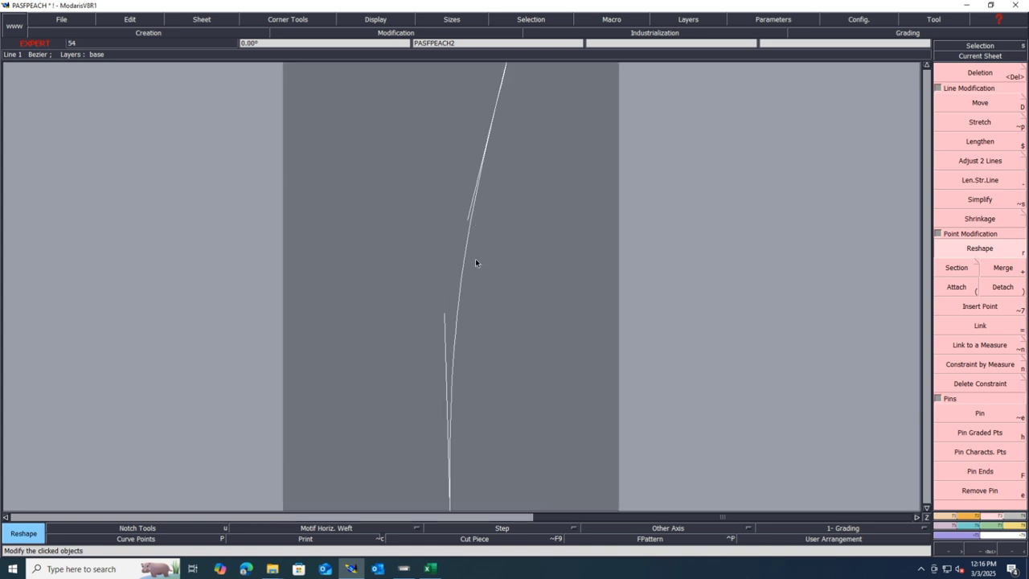
scroll(475, 263, "down", 1)
left_click(475, 249)
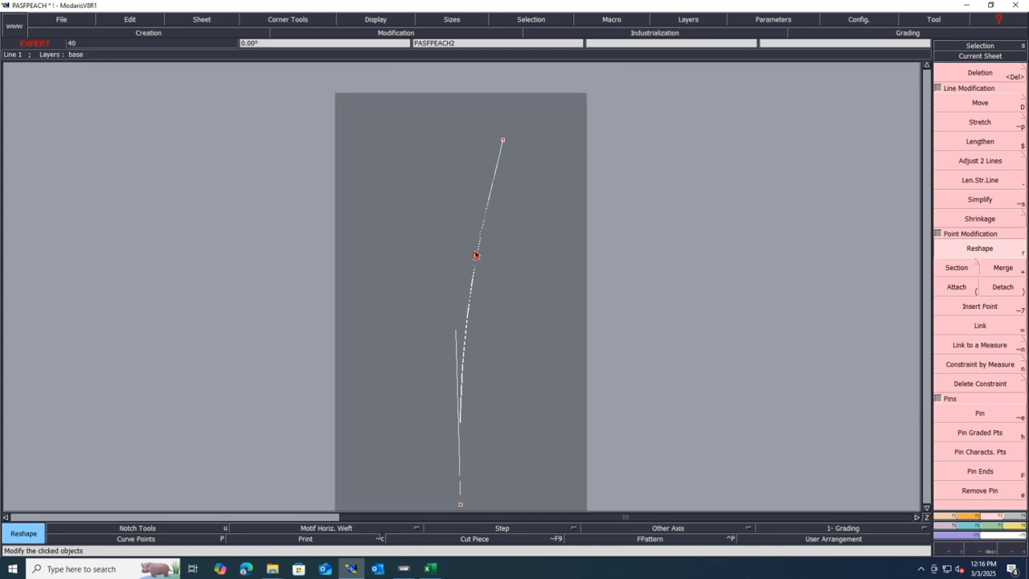
left_click(475, 243)
scroll(485, 314, "down", 2)
scroll(469, 315, "up", 2)
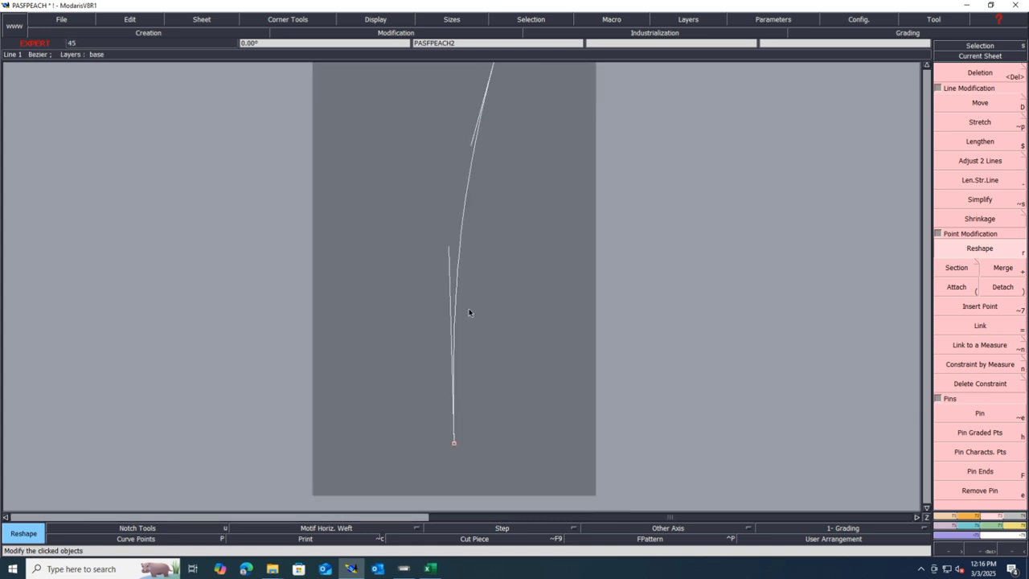
left_click(450, 249)
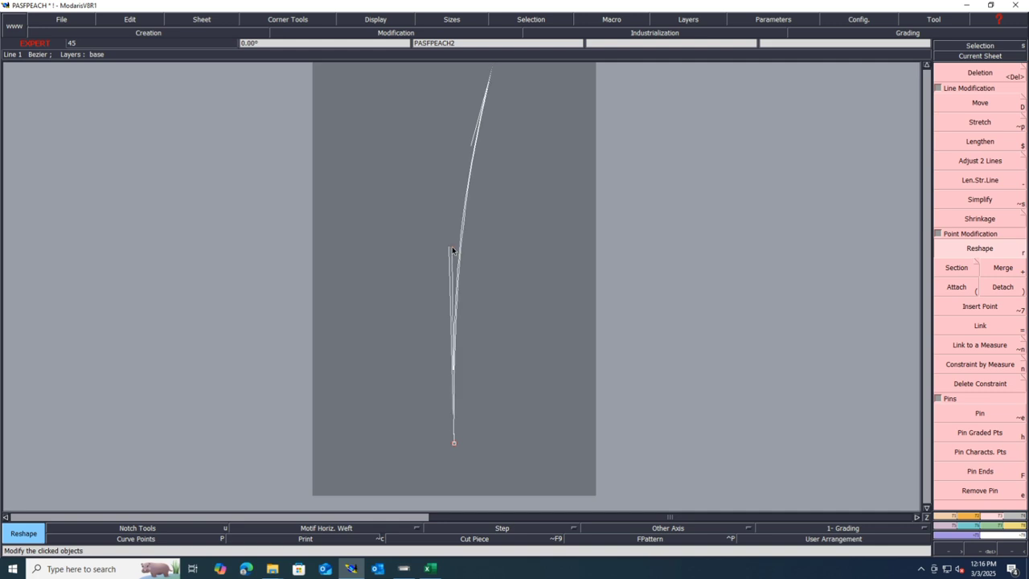
left_click(453, 249)
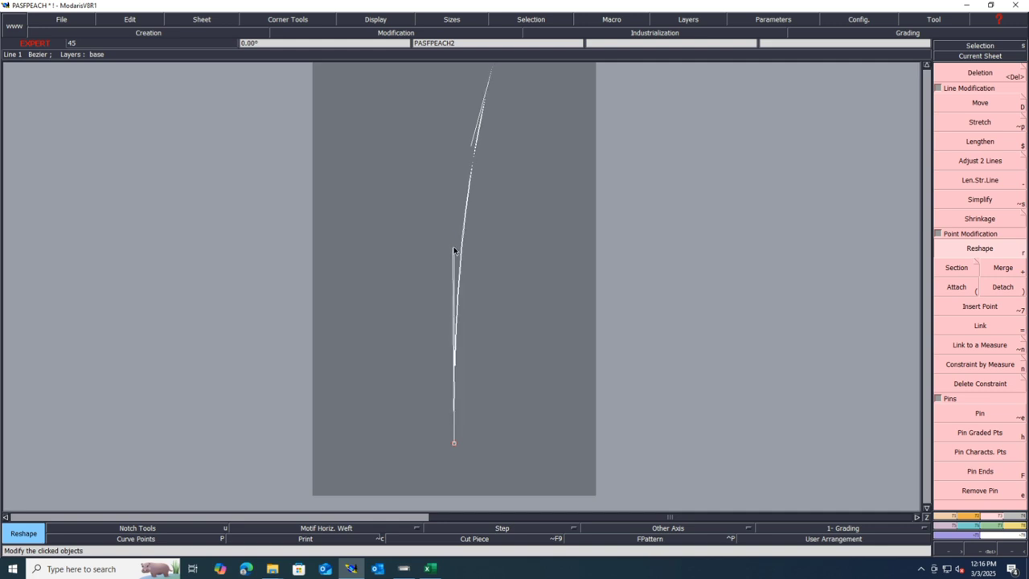
scroll(487, 354, "down", 2)
scroll(462, 243, "up", 4)
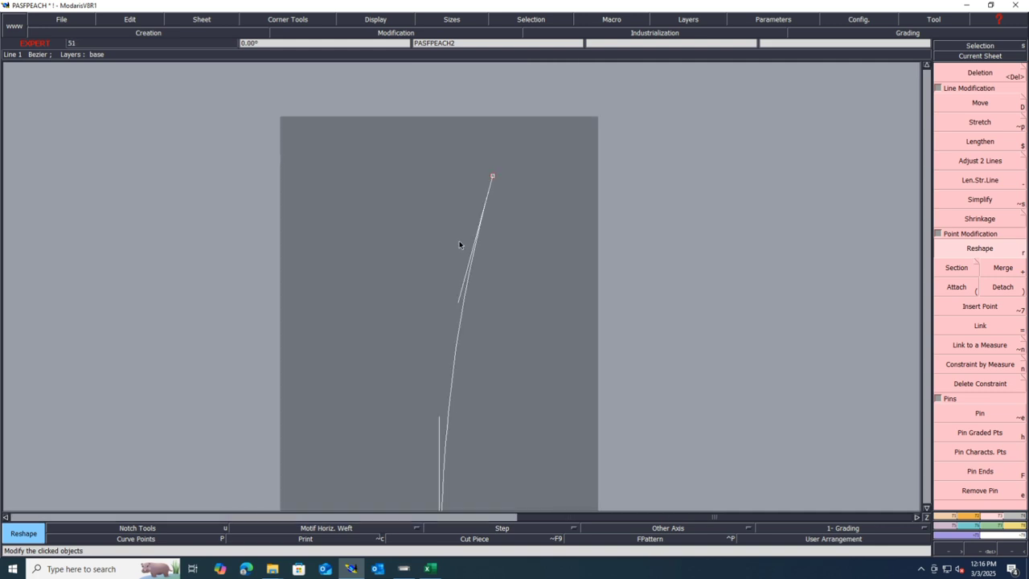
scroll(464, 222, "down", 4)
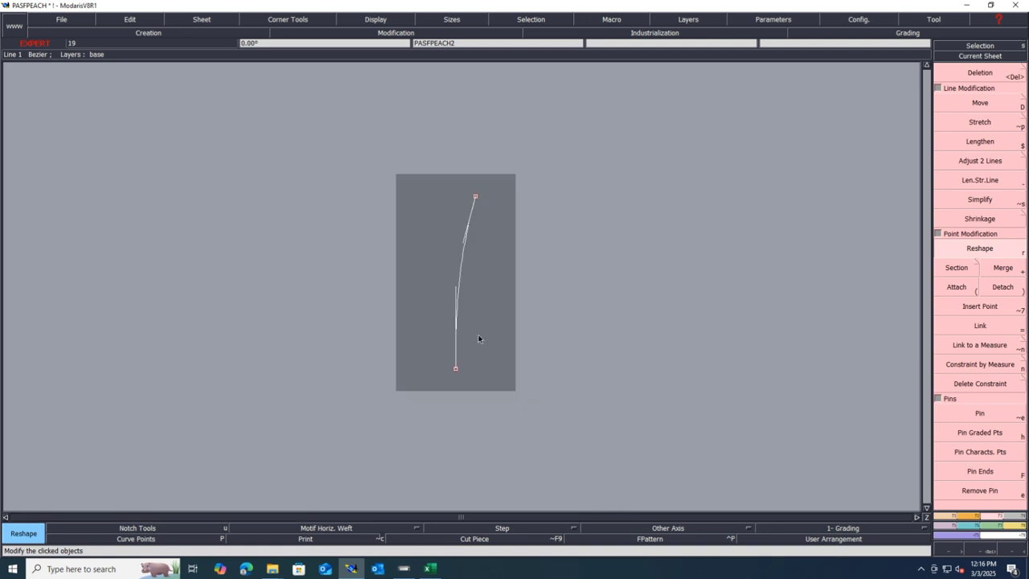
key("ctrl+s")
left_click(451, 347)
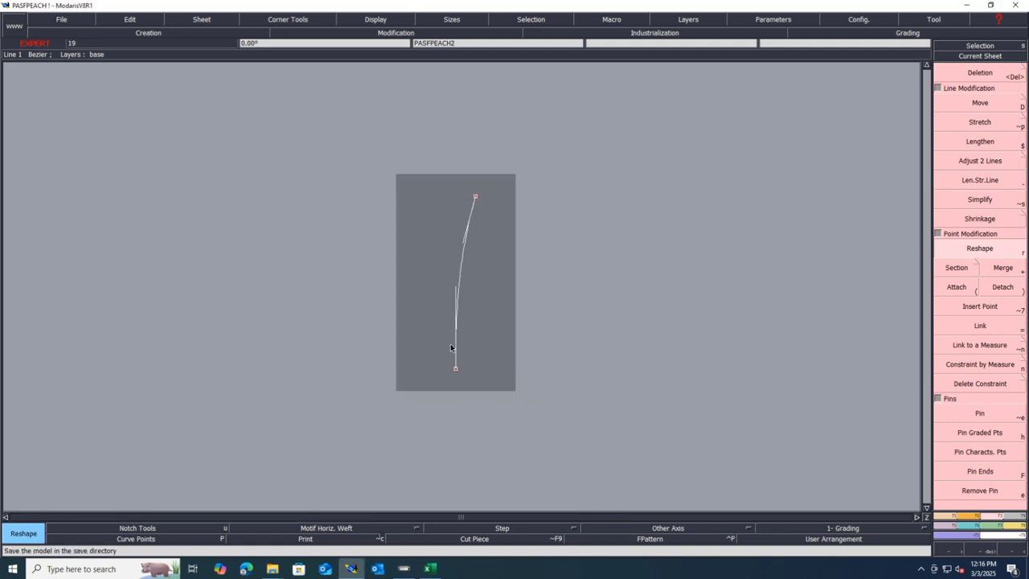
- Add a dynamic length measure along the curve between its two end points, and hide the curve handles
key("l")
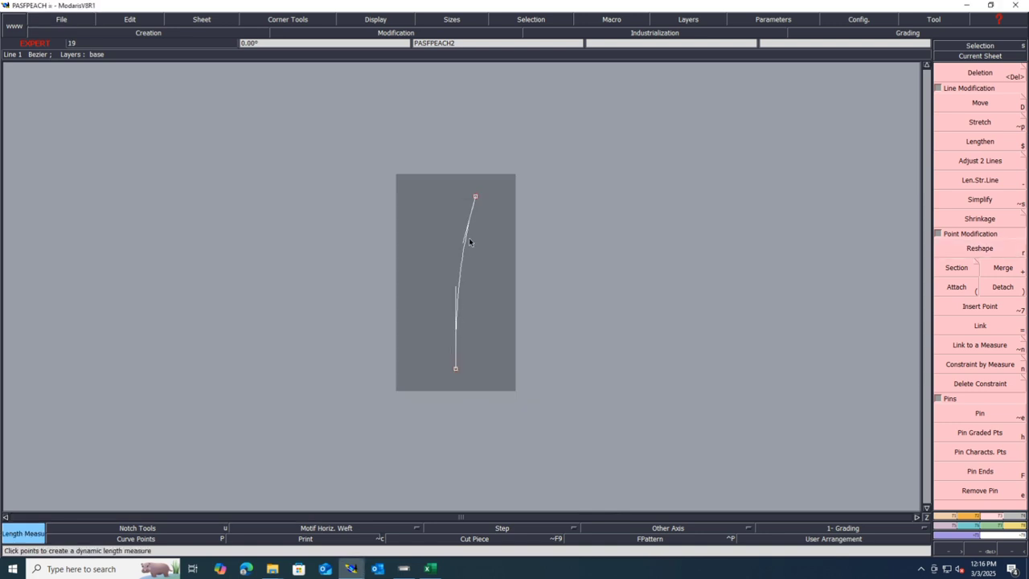
left_click(475, 196)
left_click(474, 397)
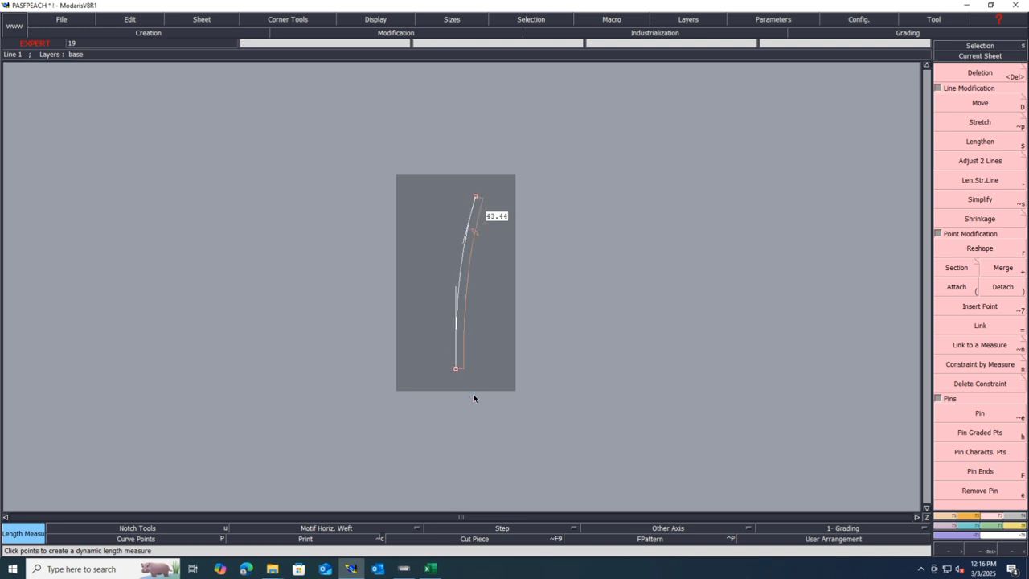
left_click(971, 105)
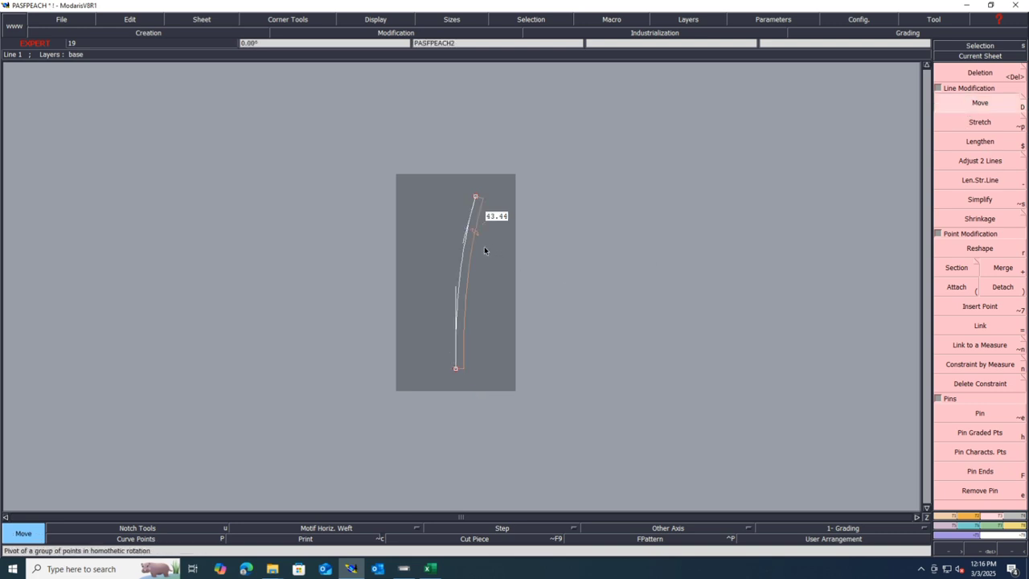
key("shift+h")
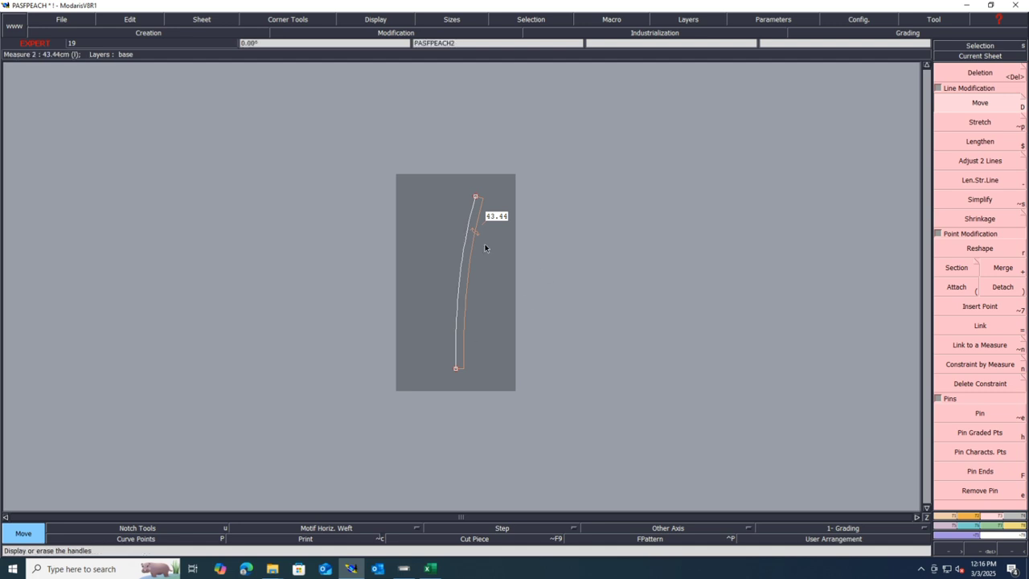
scroll(471, 253, "up", 2)
scroll(533, 253, "down", 2)
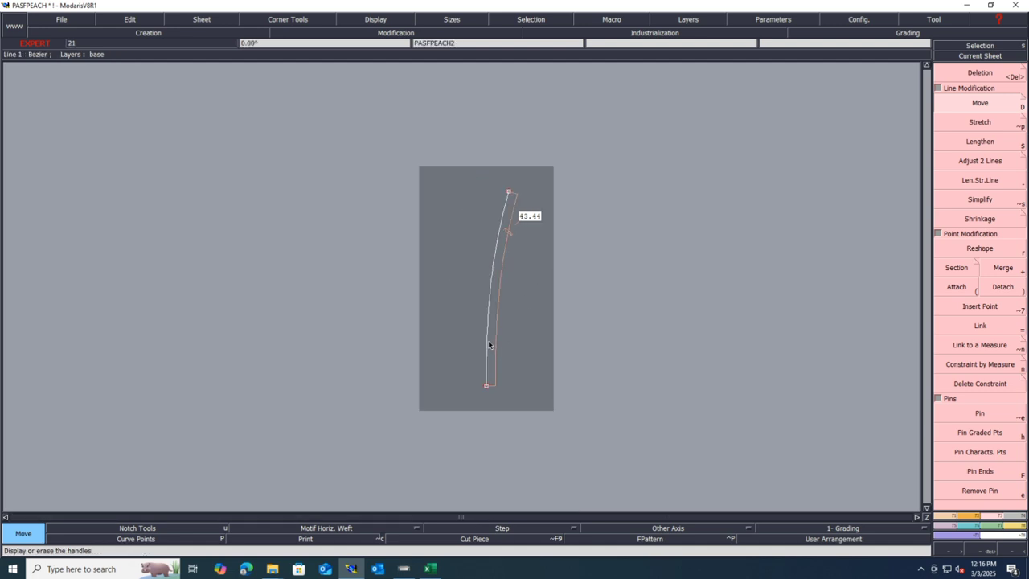
- Create a parallel of the curve on its left side
key("p")
left_click(487, 347)
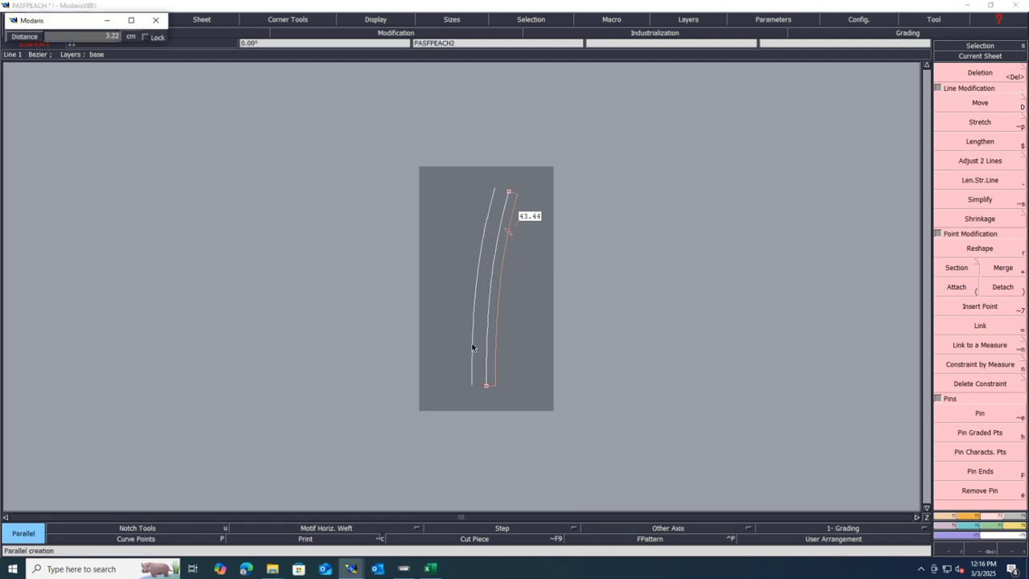
left_click(472, 347)
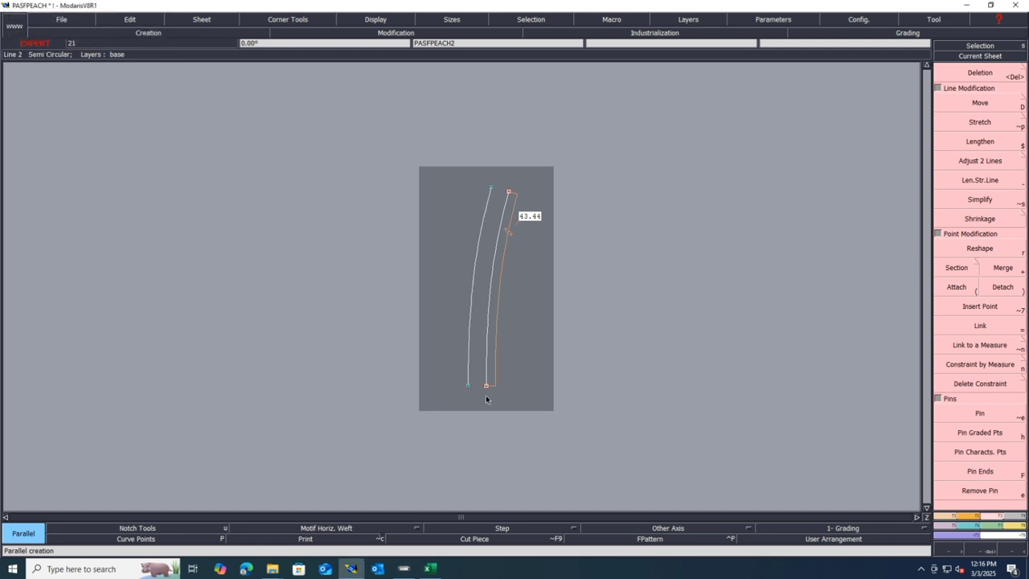
- Join the lower ends of the original curve and its parallel with a straight line
key("0")
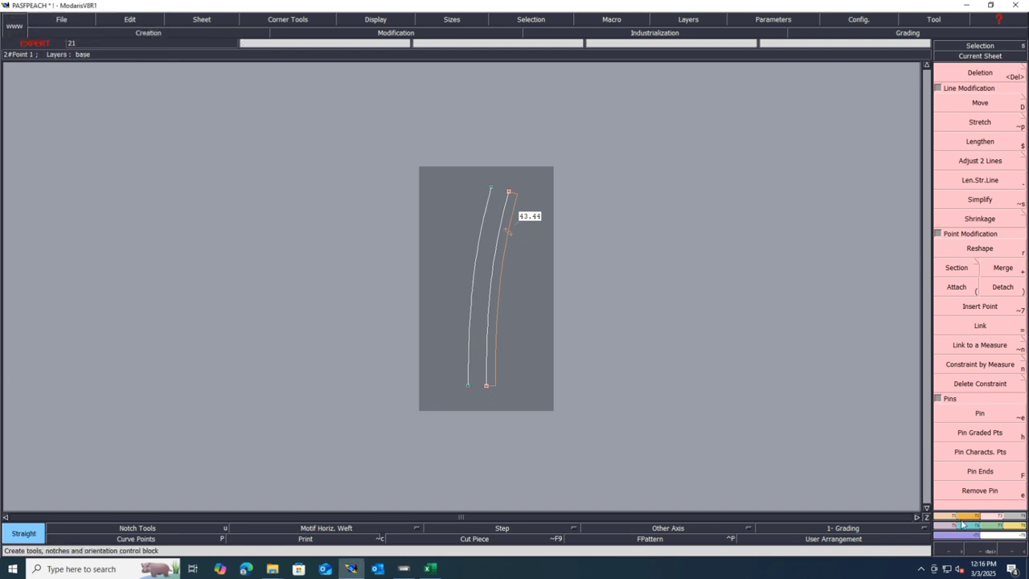
left_click(486, 385)
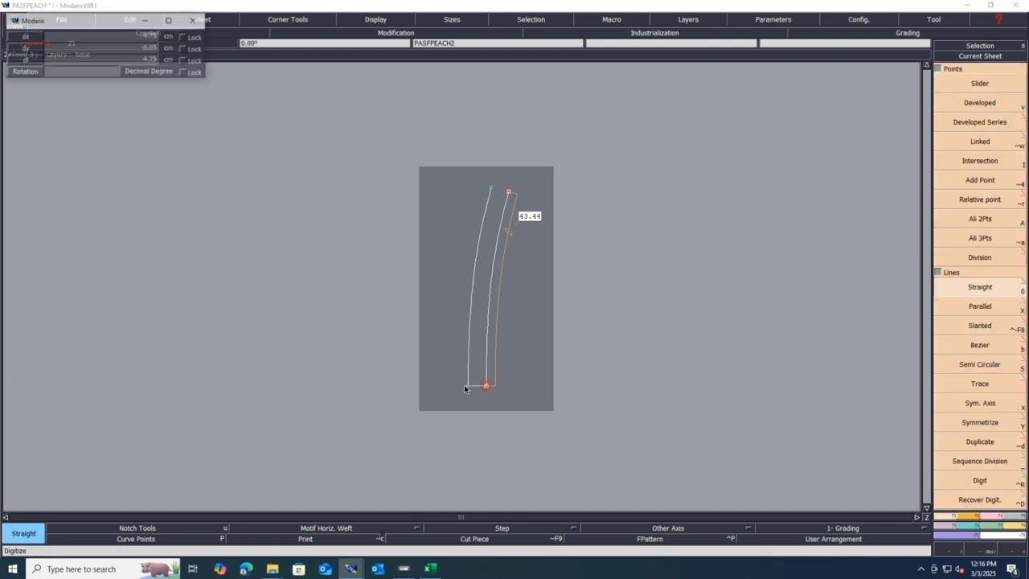
left_click(468, 387)
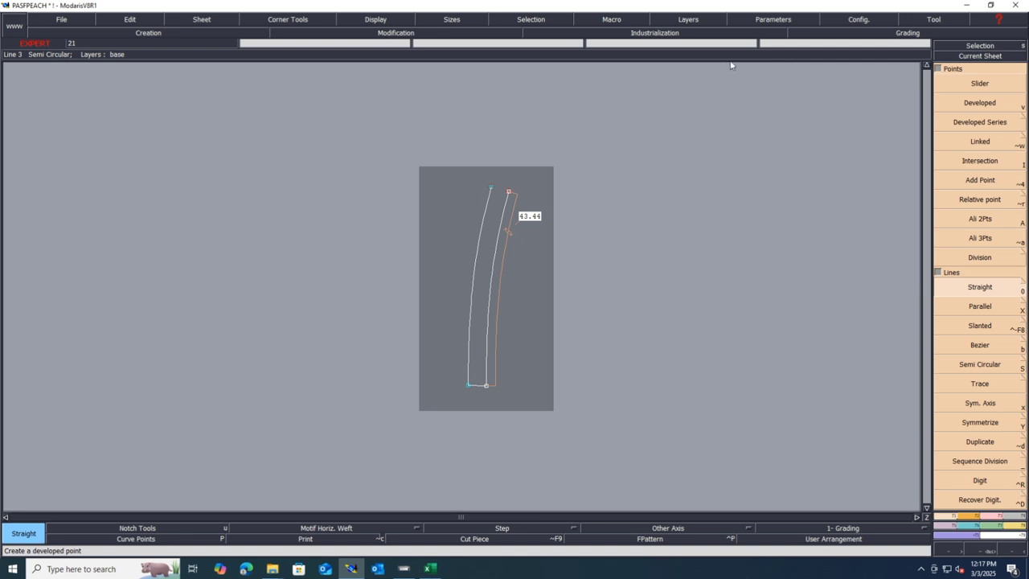
- Align the piece's lower end line horizontally, and join the upper ends of the two curves with a straight line
key("a")
left_click(470, 385)
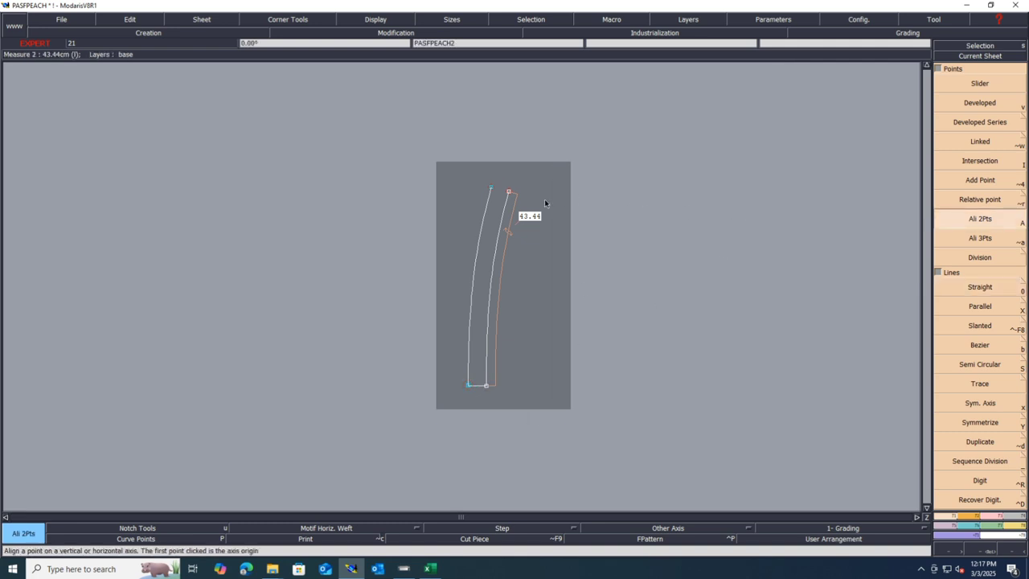
key("0")
left_click(491, 189)
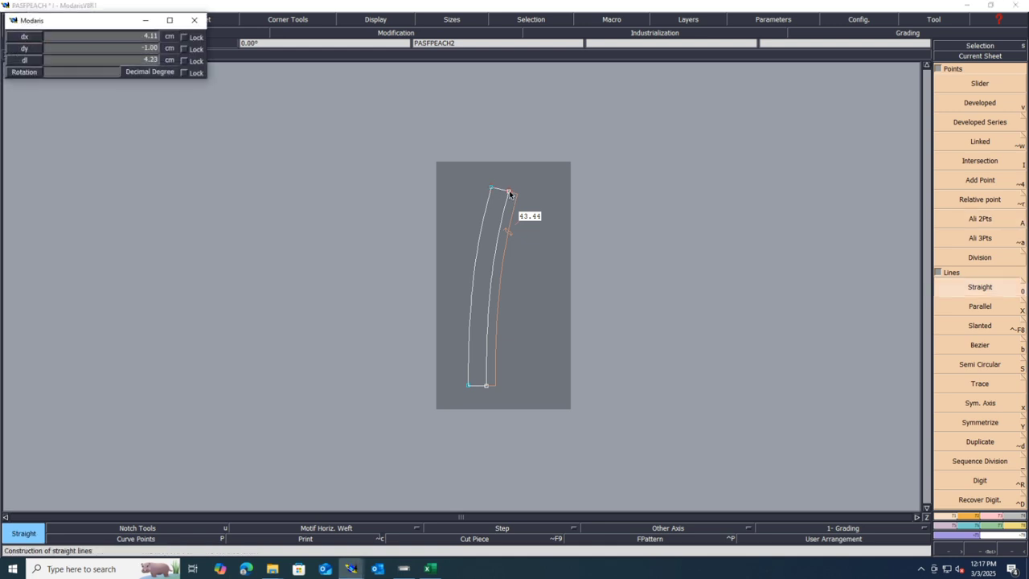
left_click(509, 192)
- Try mirroring both curves about a symmetry axis on the upper end line, and undo the symmetry and its axis
scroll(512, 178, "up", 2)
scroll(510, 178, "up", 1)
key("a")
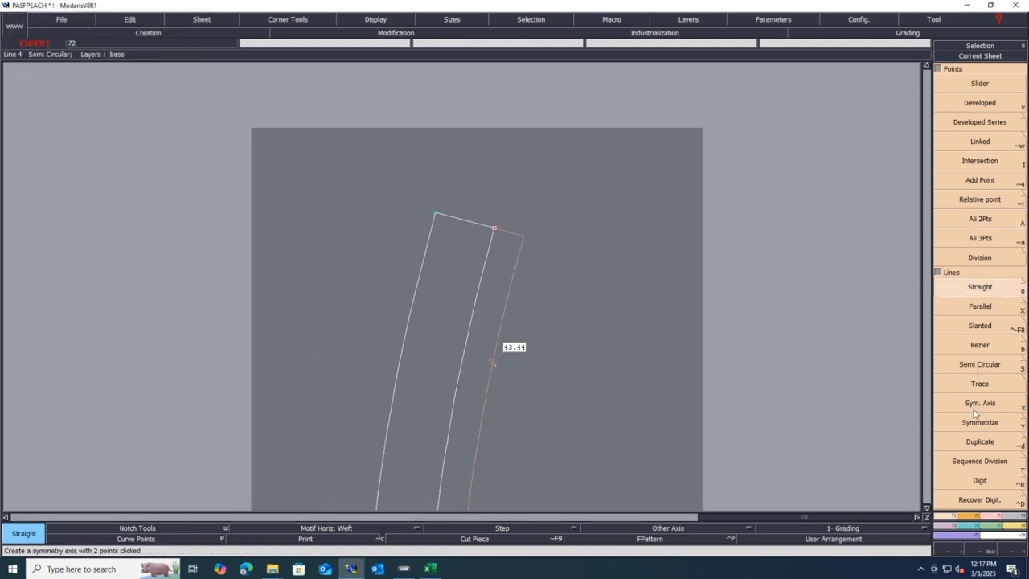
key("x")
left_click(456, 219)
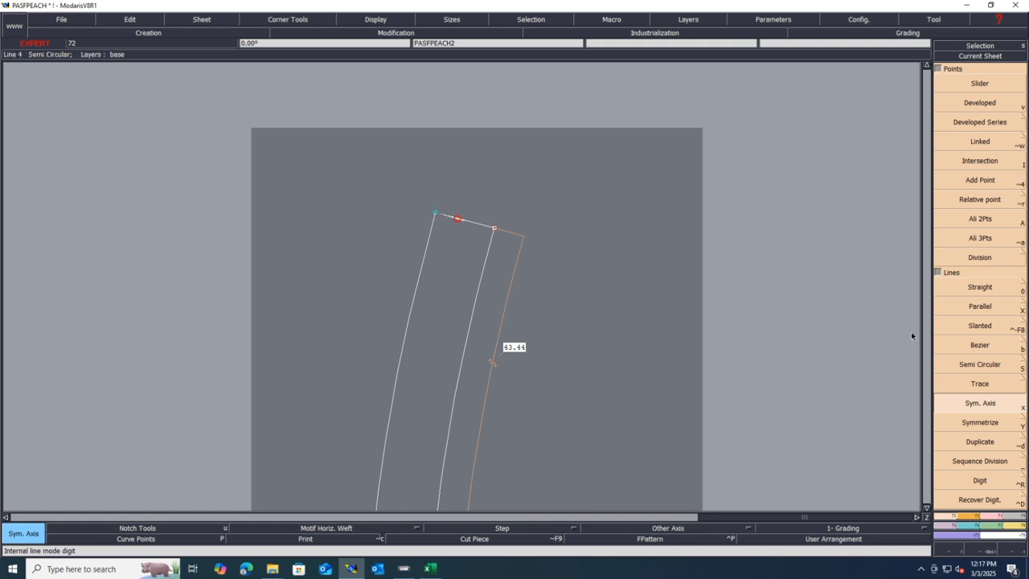
key("y")
left_click(419, 271)
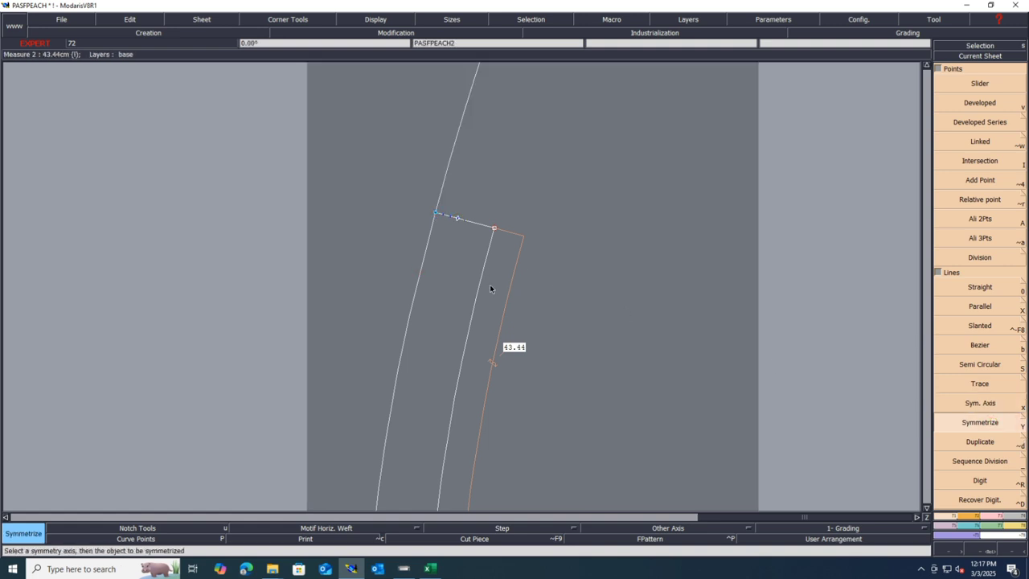
scroll(522, 271, "down", 2)
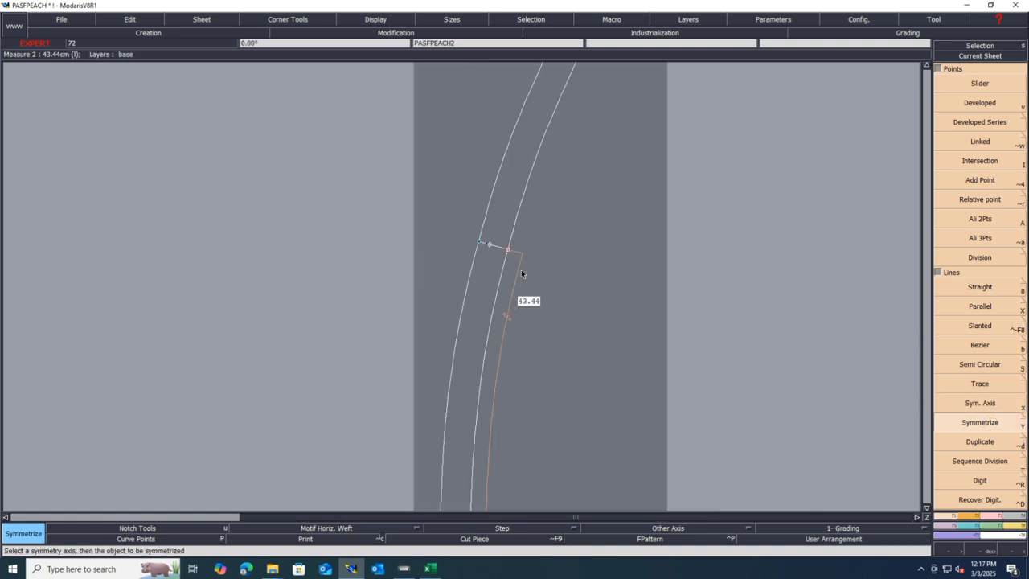
key("ctrl+z")
key("ctrl+z")
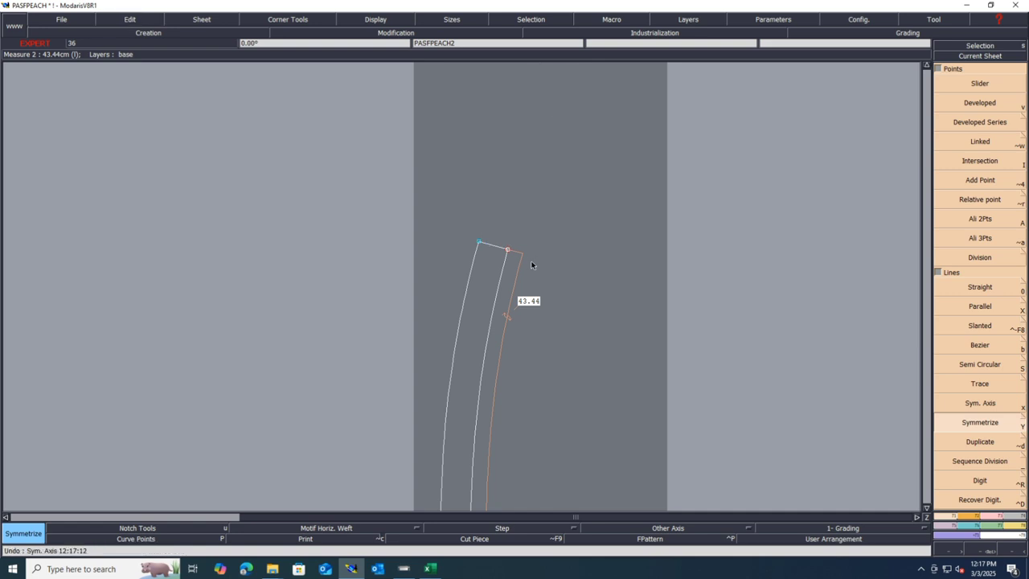
scroll(546, 219, "down", 1)
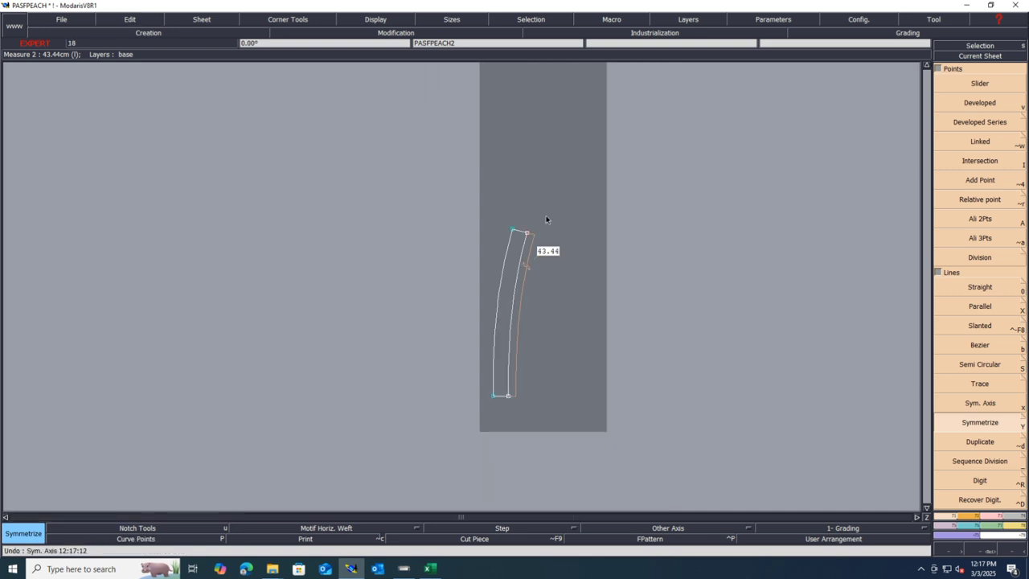
- Add a dynamic length measure along the left curve and place a developed point on it 23.49 cm from its lower end
key("l")
left_click(494, 378)
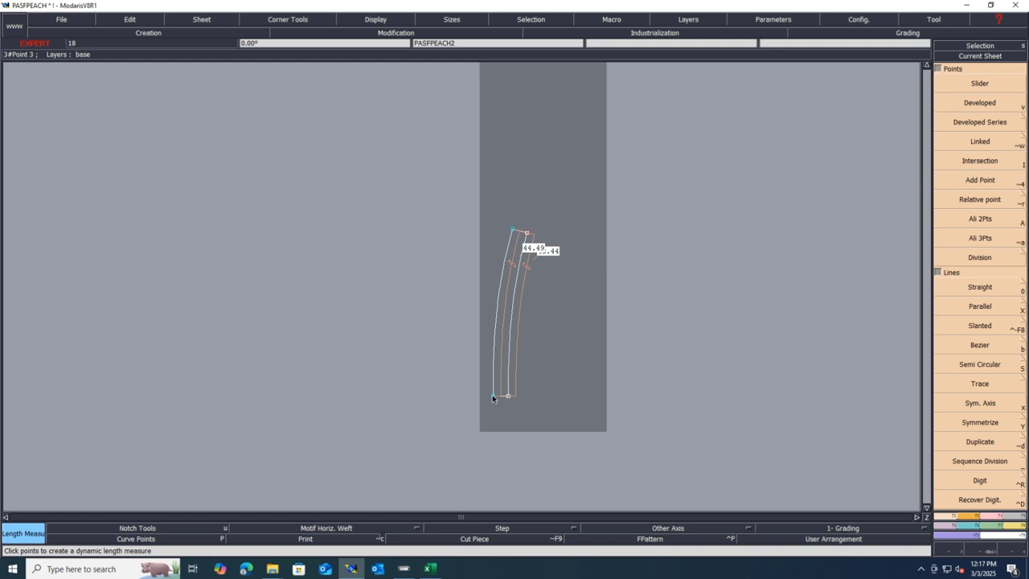
key("v")
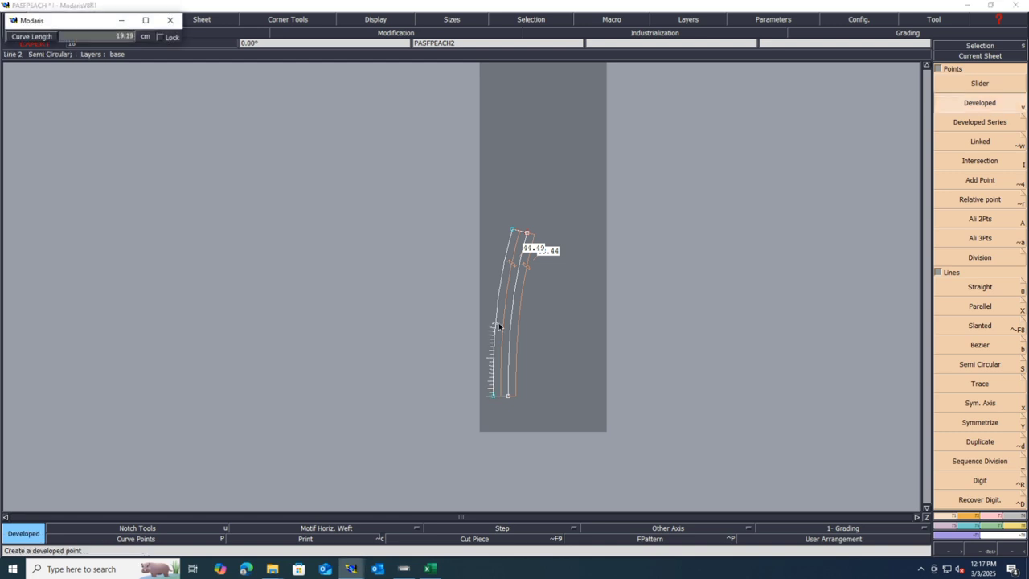
type("-25.25")
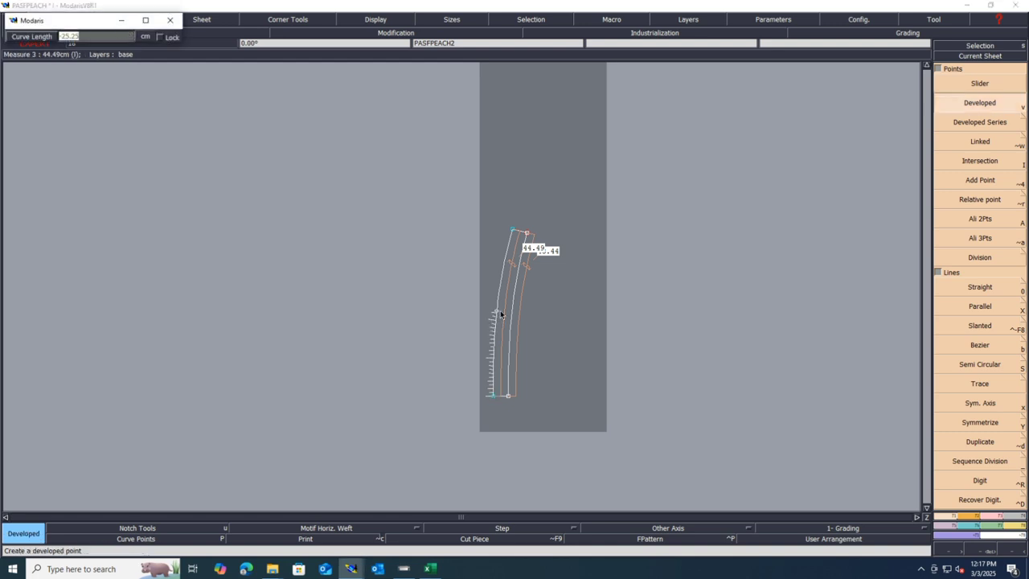
type("23.49")
key("Return")
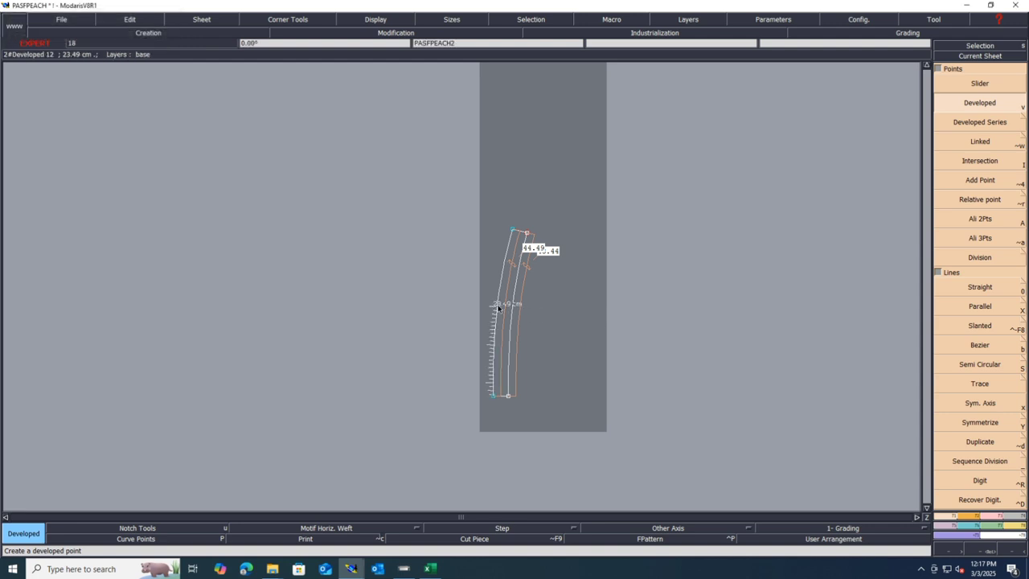
- Add a notch at the developed point on the left curve and save the model
key("ctrl+s")
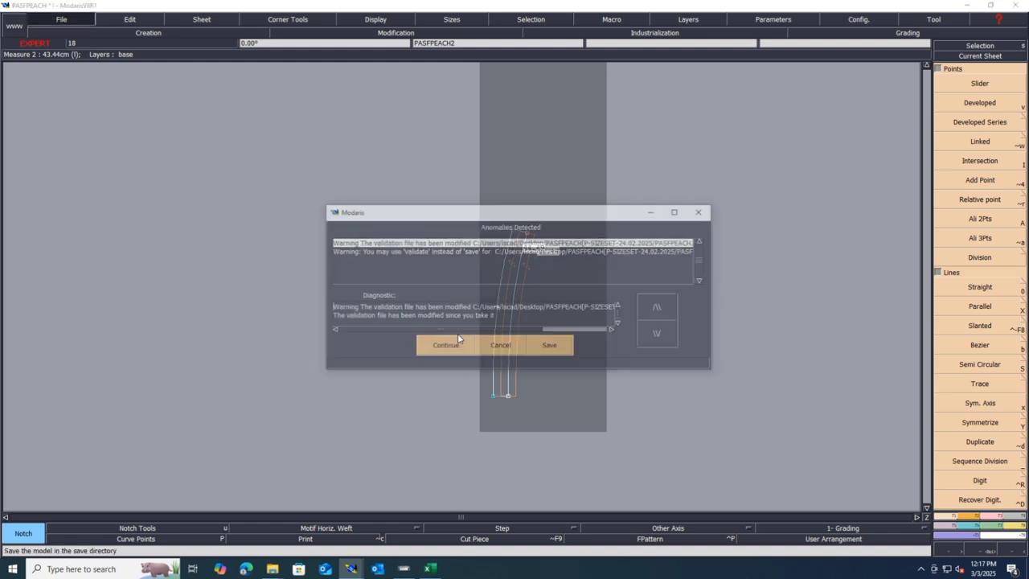
left_click(440, 346)
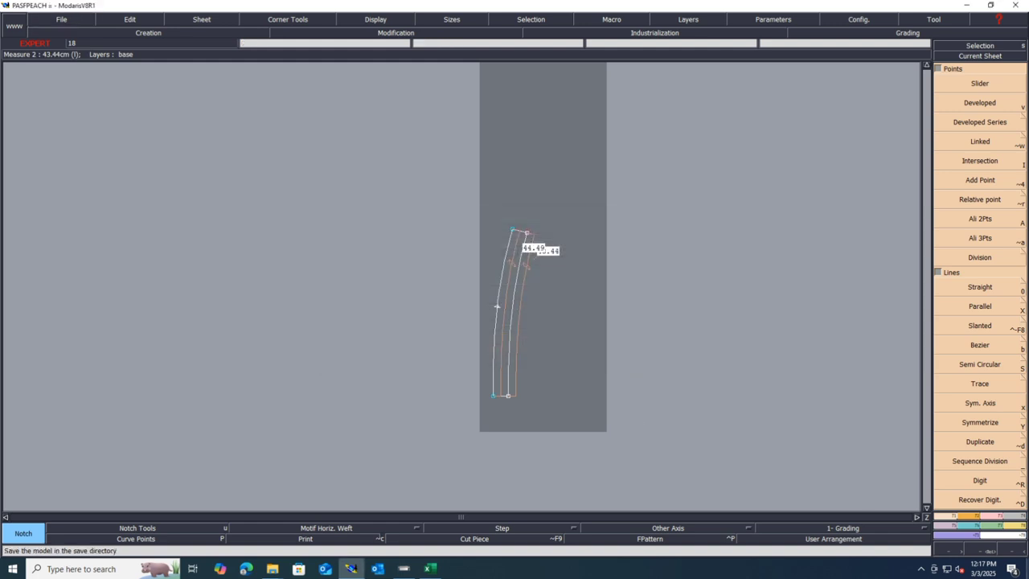
- Delete the dynamic length measures of both curves and save the model
key("Delete")
left_click(517, 356)
left_click(503, 355)
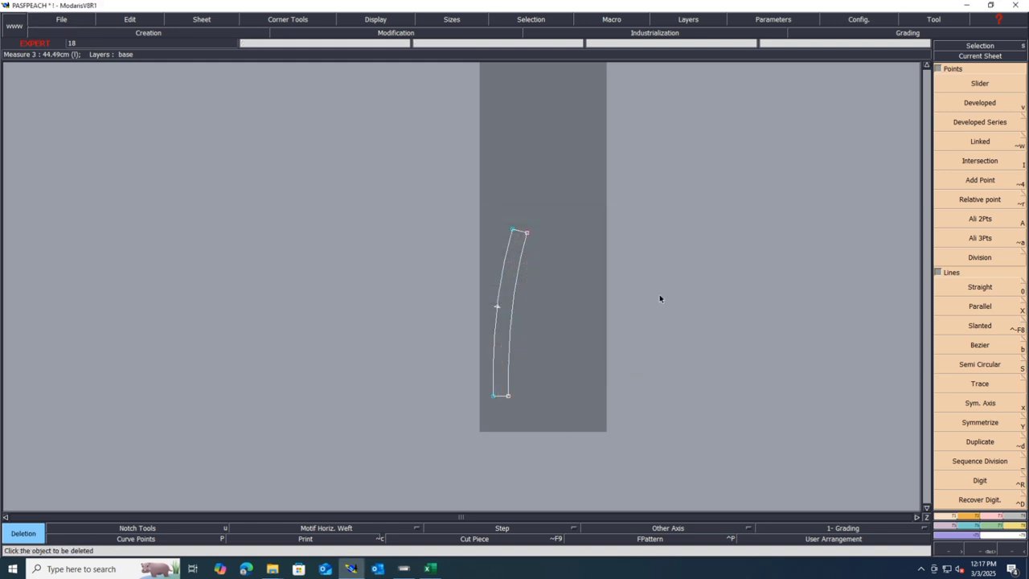
key("ctrl+s")
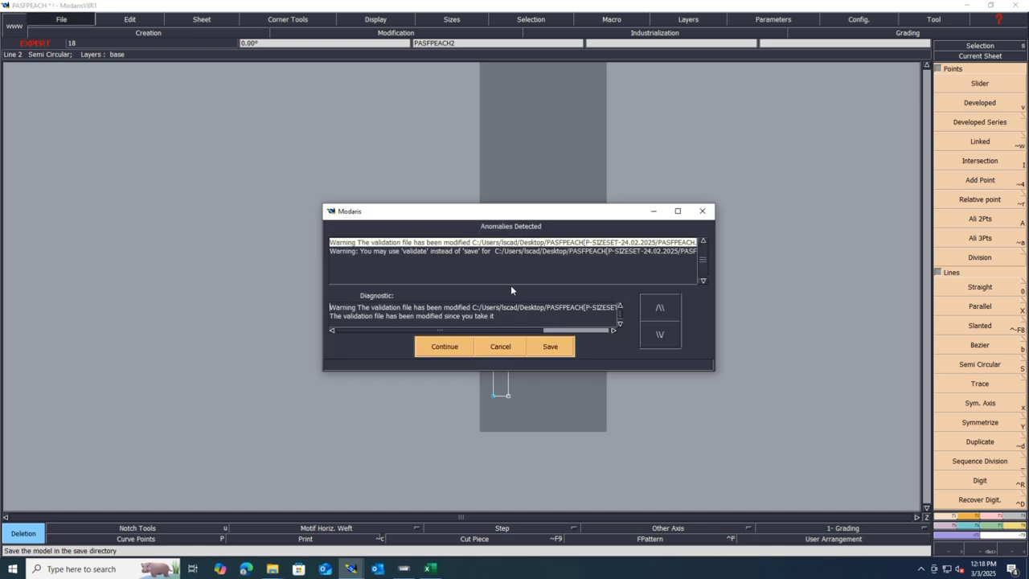
left_click(442, 347)
- Examine the lower end of the curved piece up close to check its corners and closing line
key("F9")
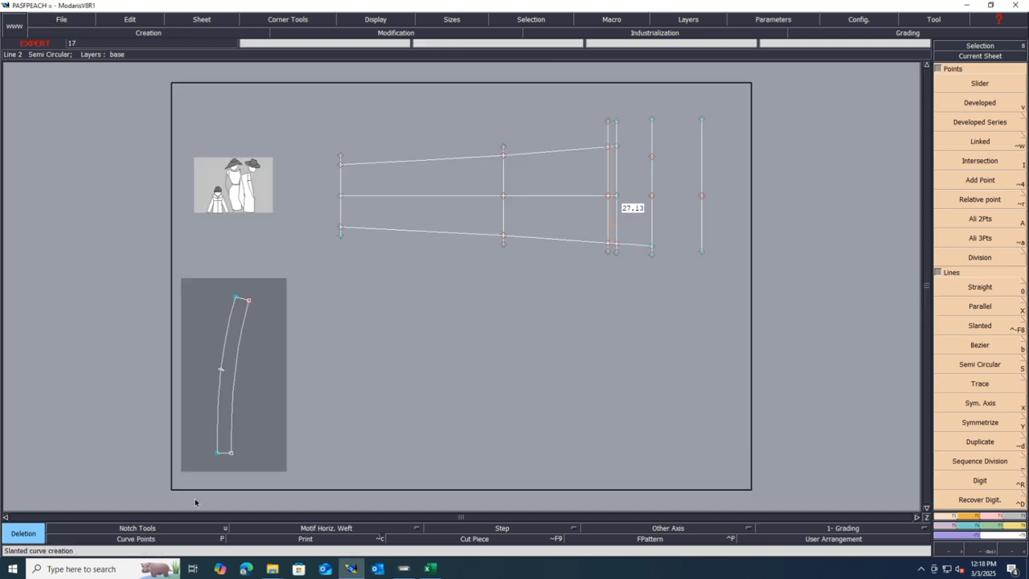
key("Return")
left_click(262, 285)
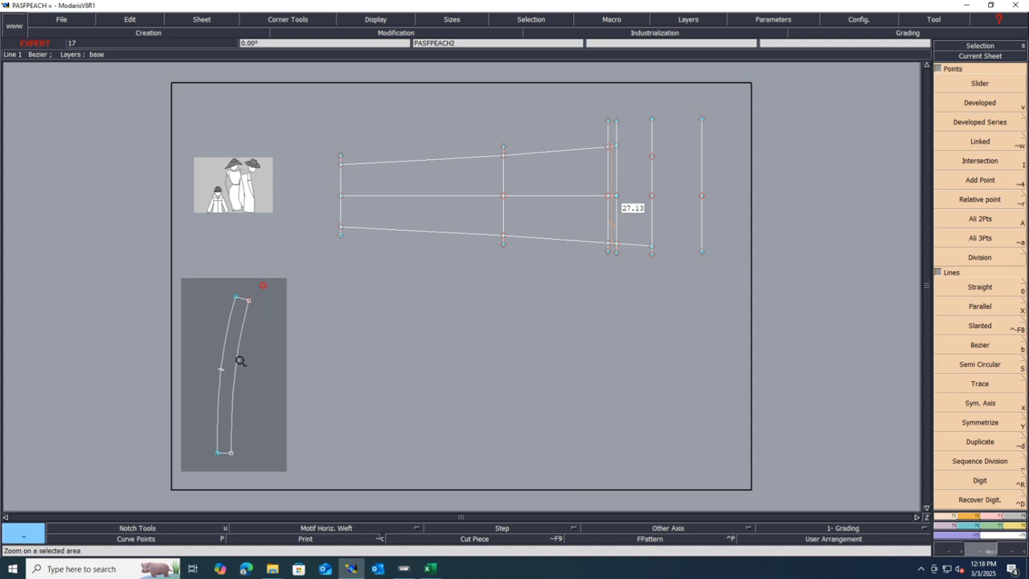
left_click(202, 459)
left_click(379, 491)
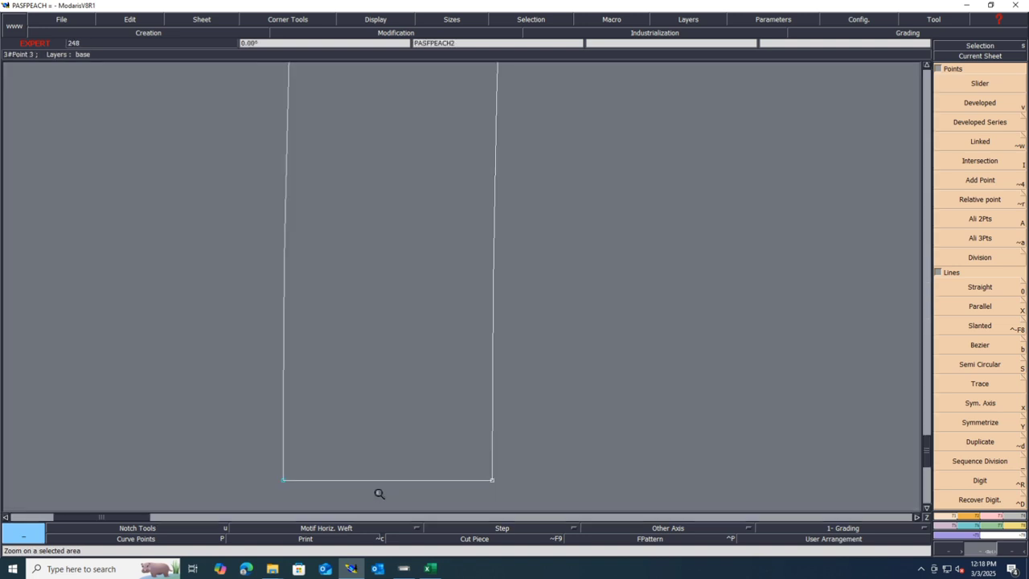
left_click(599, 363)
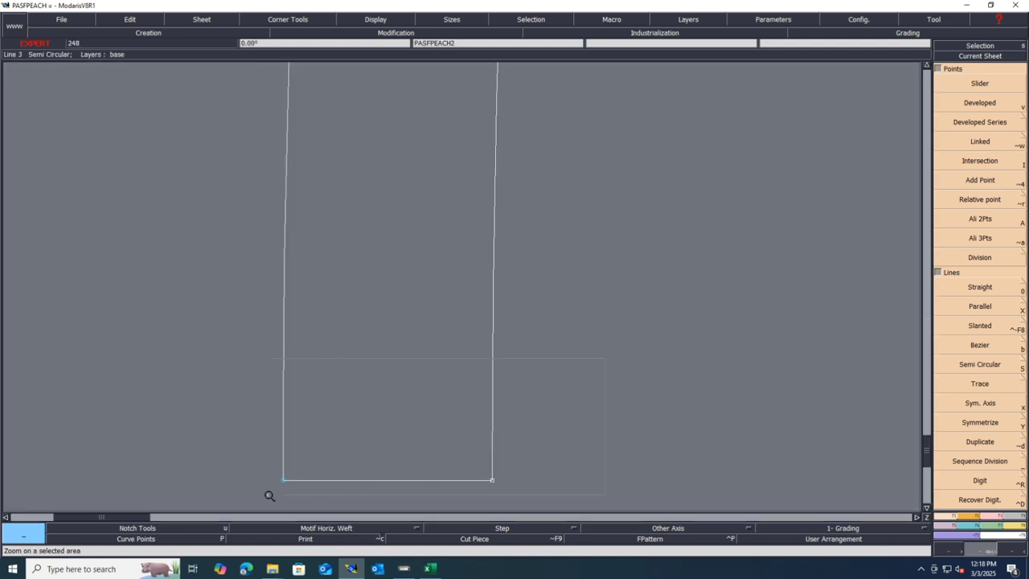
left_click(235, 491)
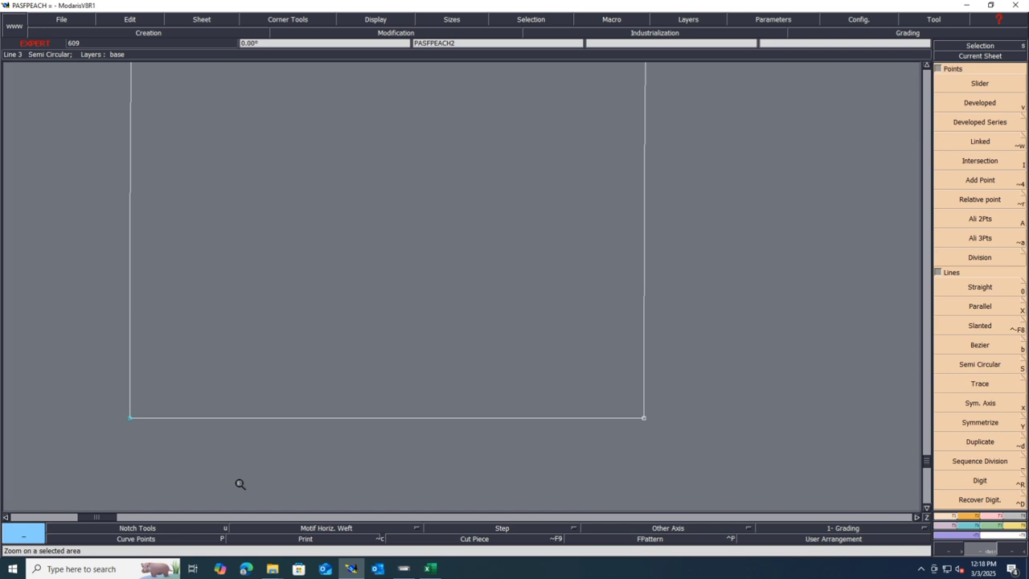
- Return to the view of the whole curved piece and save the model
key("Home")
key("ctrl+s")
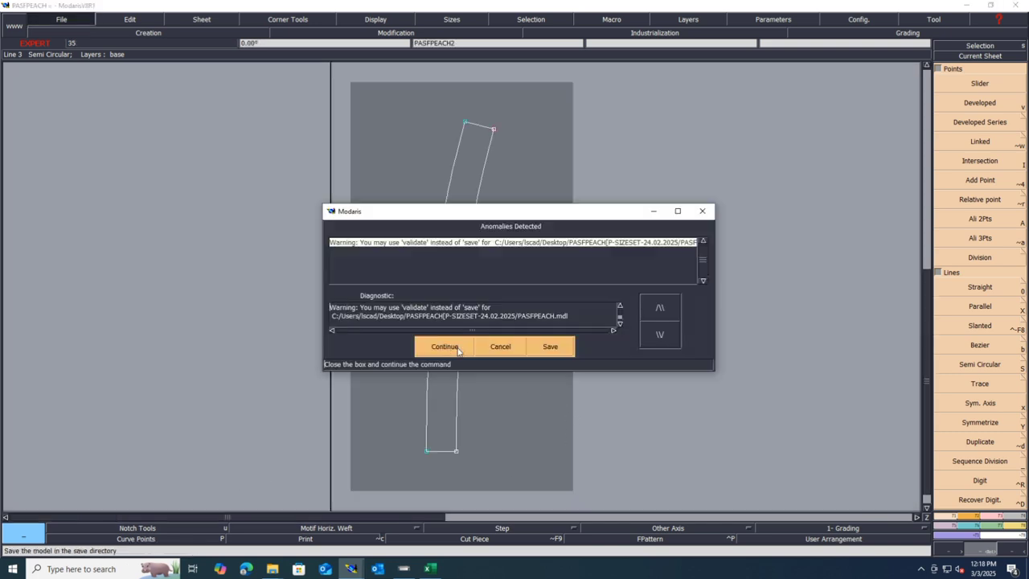
left_click(447, 348)
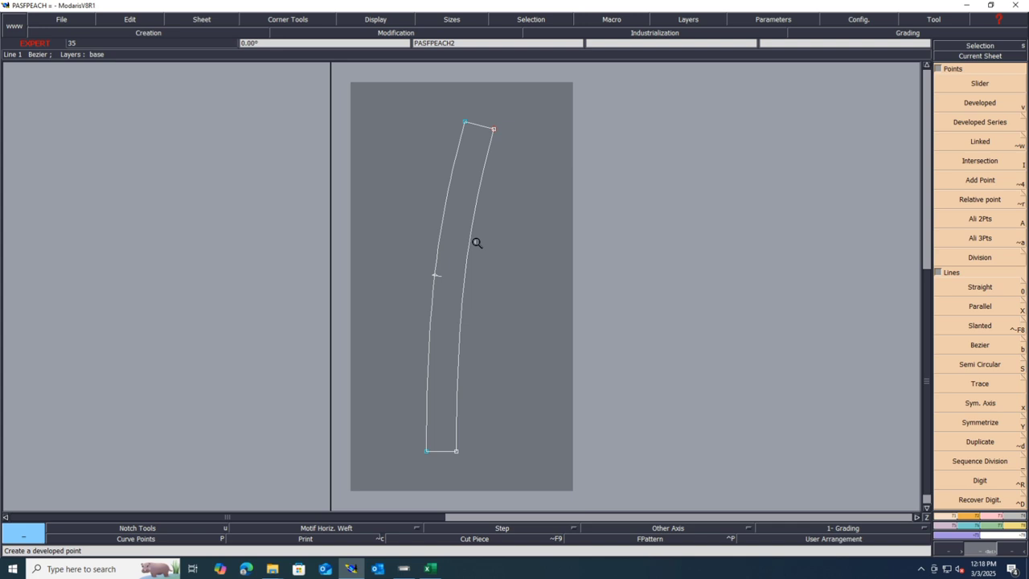
key("ctrl+s")
left_click(447, 347)
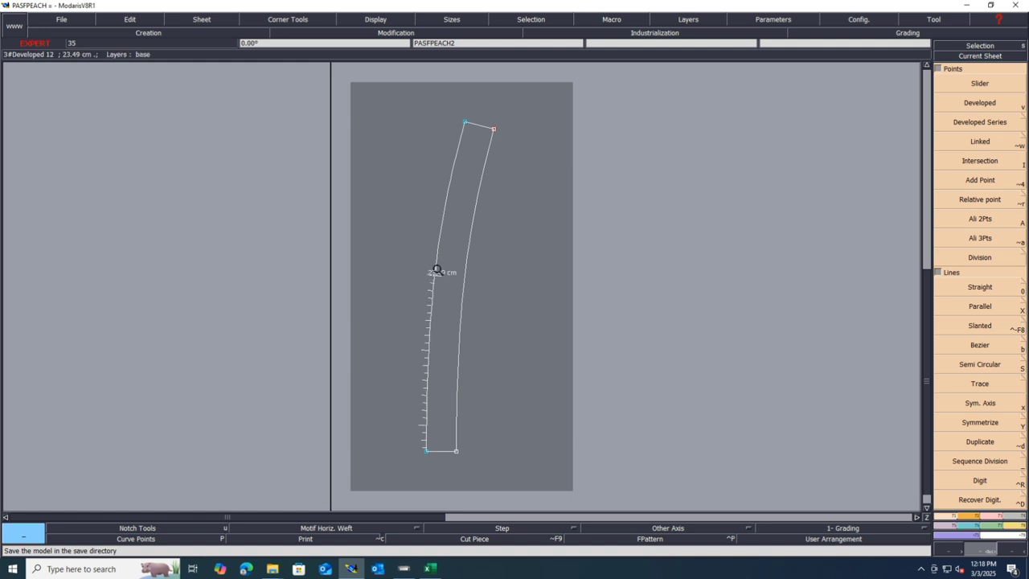
- Add a dynamic length measure along the left curve from its upper end to the notch, and arrange all the sheets
left_click(465, 123)
left_click(434, 275)
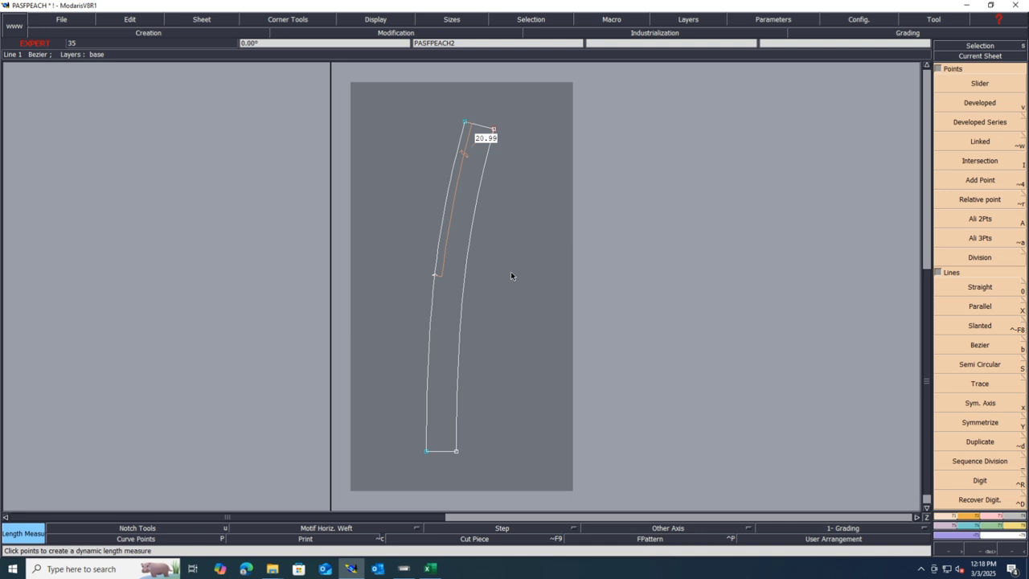
key("ctrl+z")
key("j")
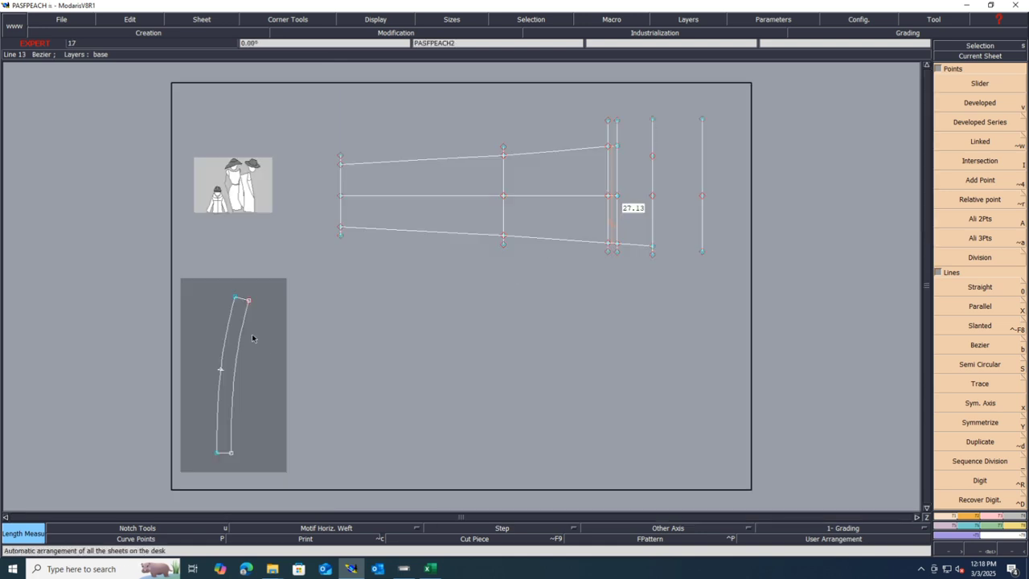
key("ctrl+y")
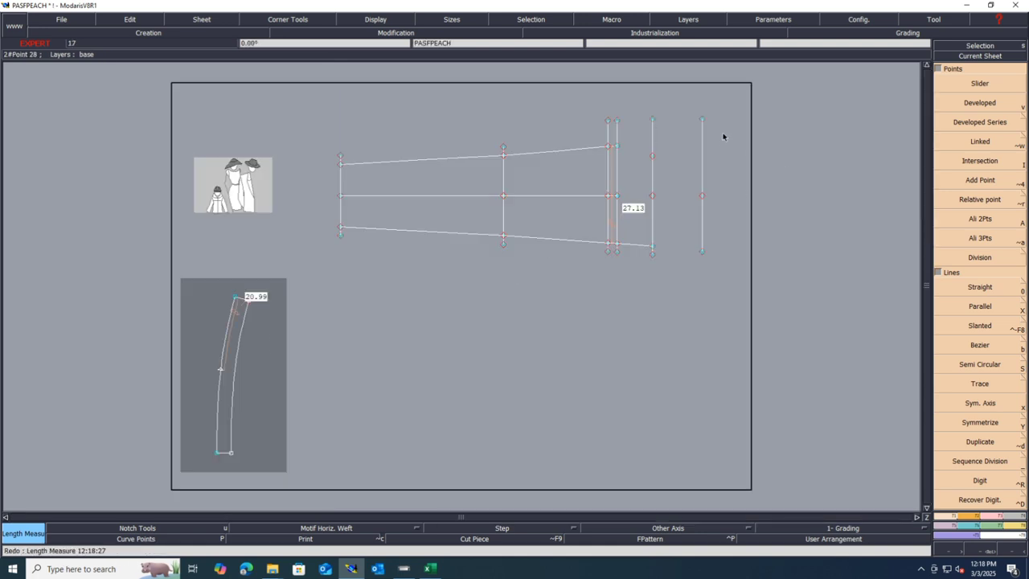
- In sheet PASFPEACH, draw a horizontally aligned straight line from the upper point on the second-to-last vertical across the last vertical
key("z")
left_click_drag(741, 90, 517, 294)
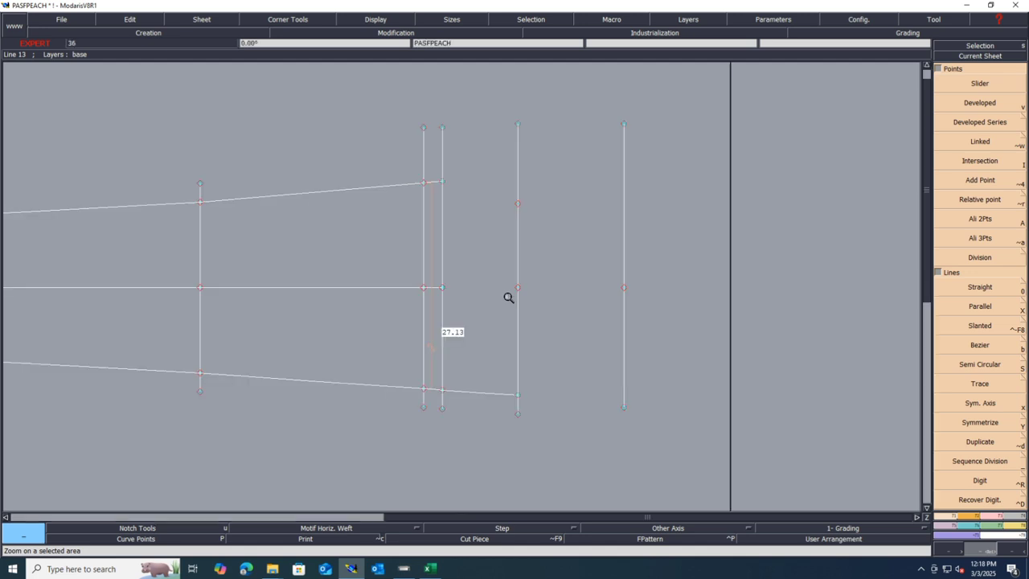
key("0")
left_click(519, 205)
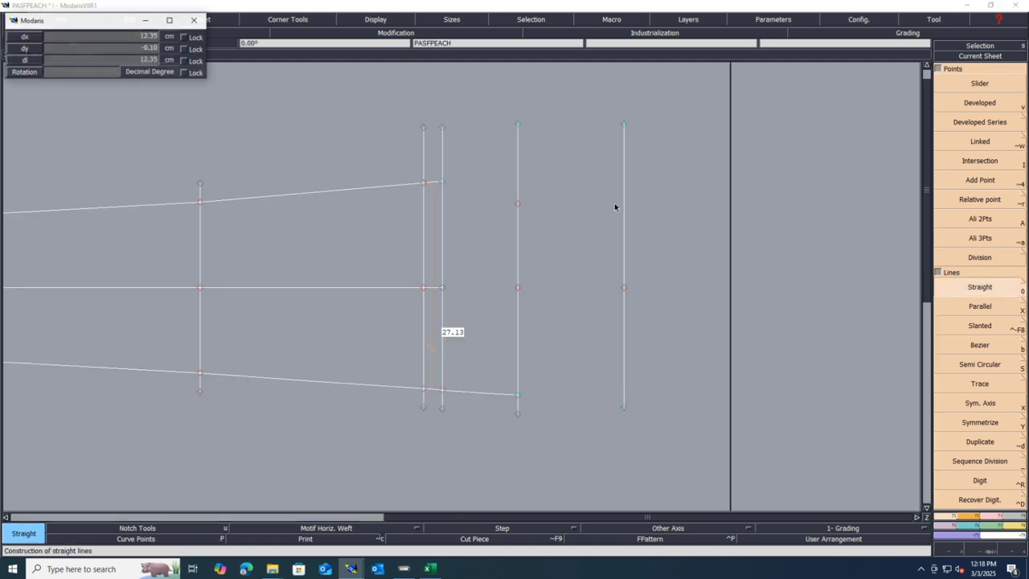
left_click(636, 204)
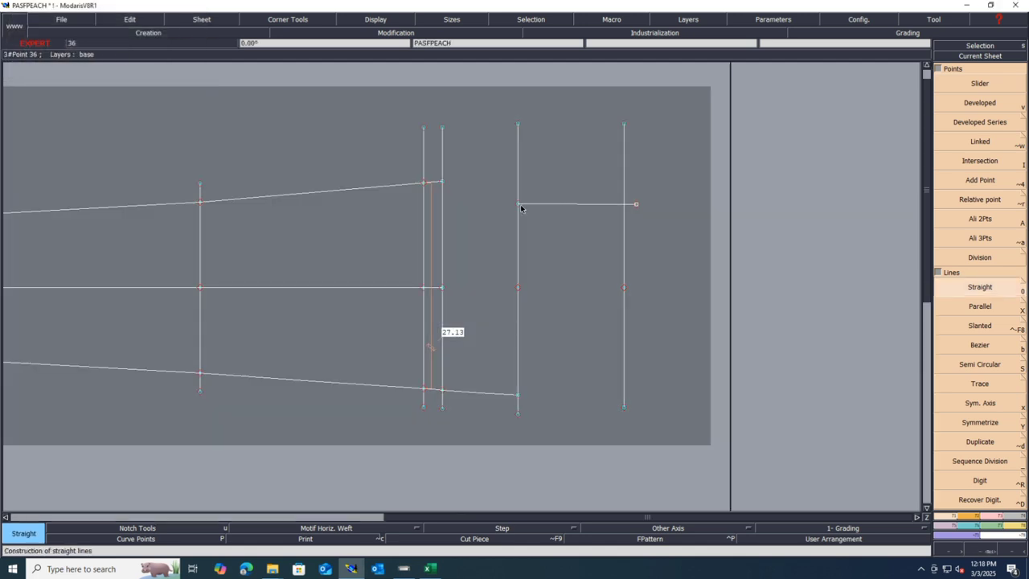
key("shift+a")
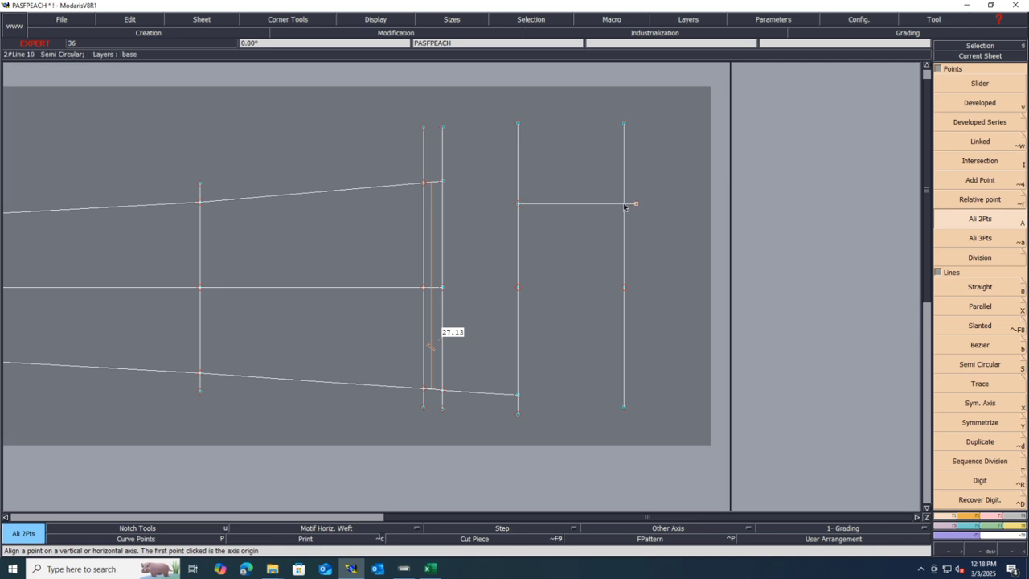
- Place a developed point on the last vertical 1 cm below the horizontal construction line, and delete that construction line
key("v")
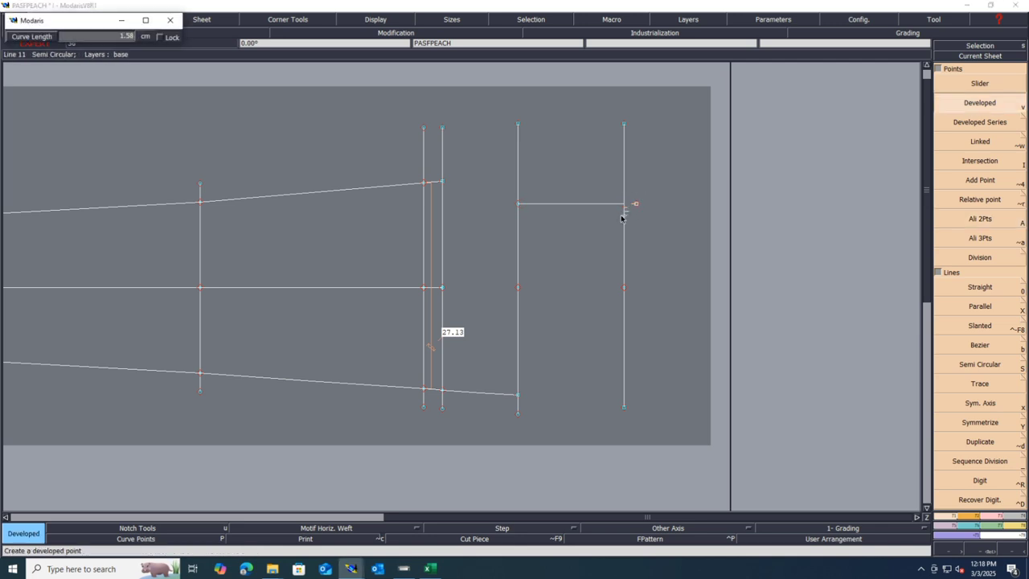
type("1")
key("Return")
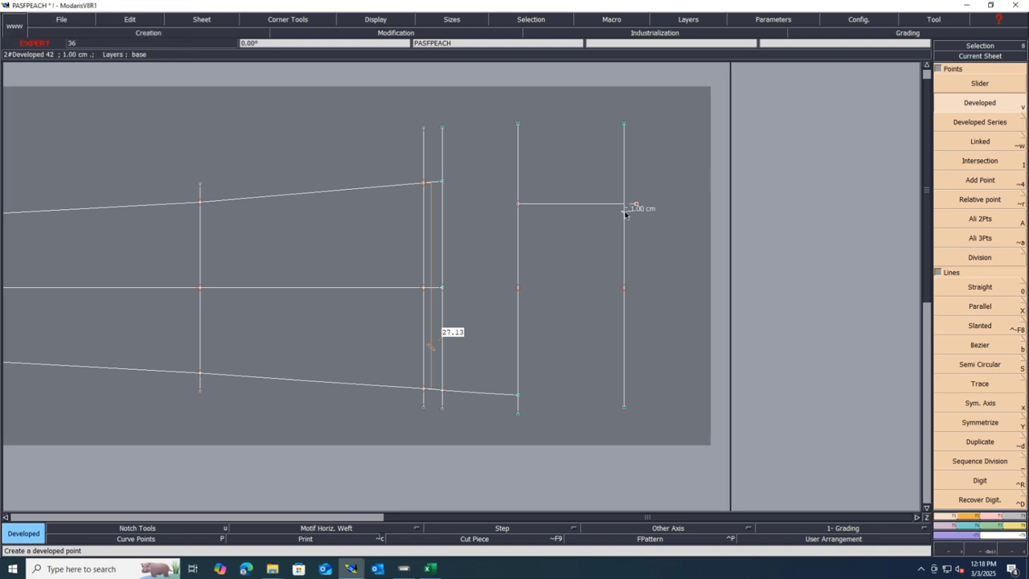
key("Delete")
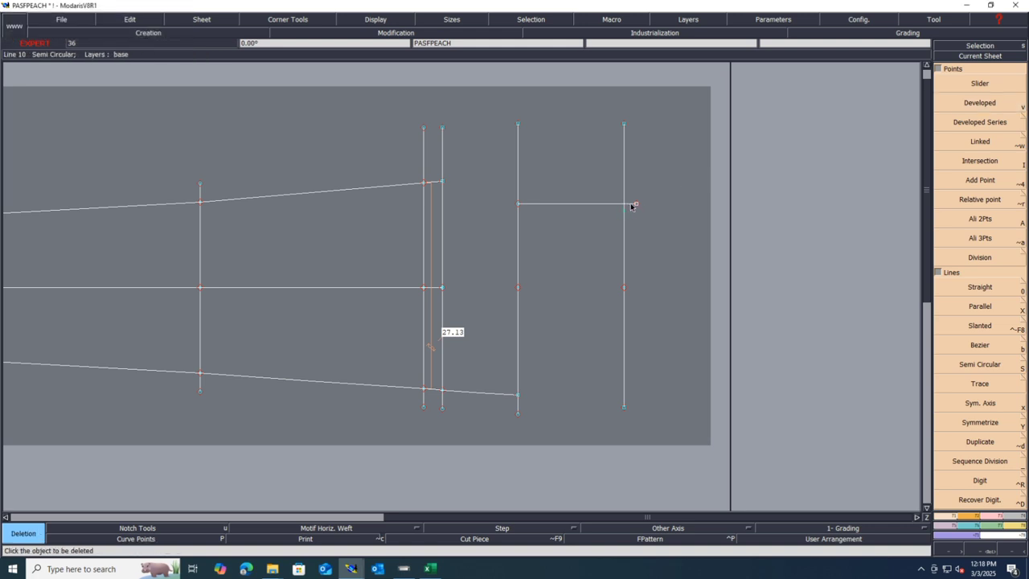
left_click(634, 206)
- Draw a Bezier line through the upper outline points on the last three verticals, and save the model
key("b")
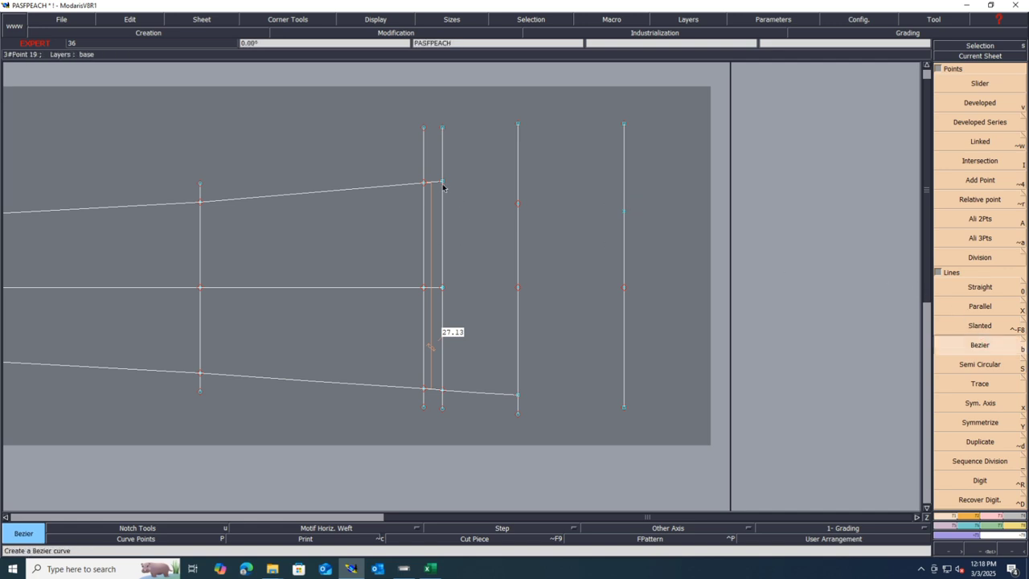
left_click(441, 182)
left_click(518, 204)
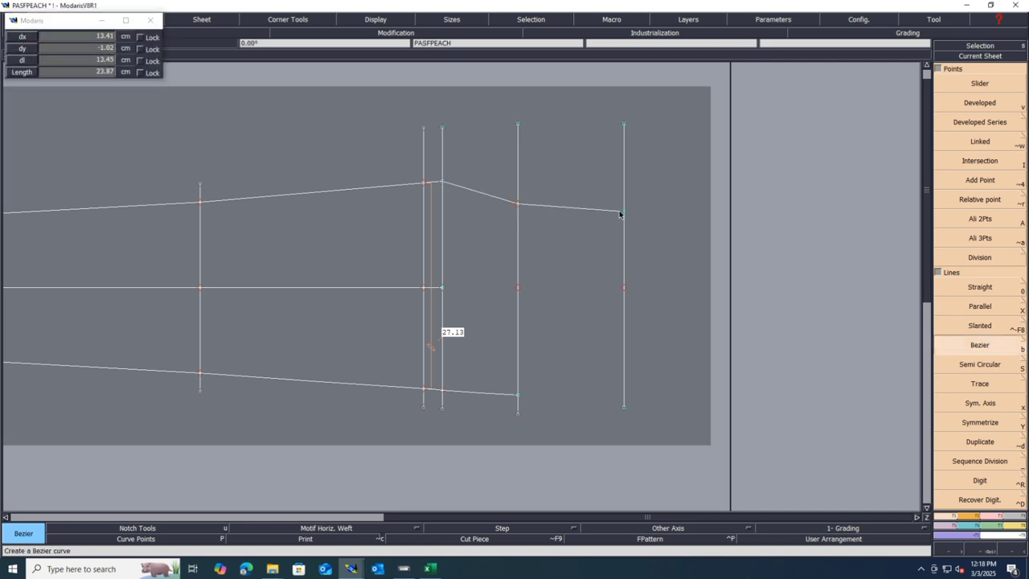
left_click(624, 211)
key("ctrl+s")
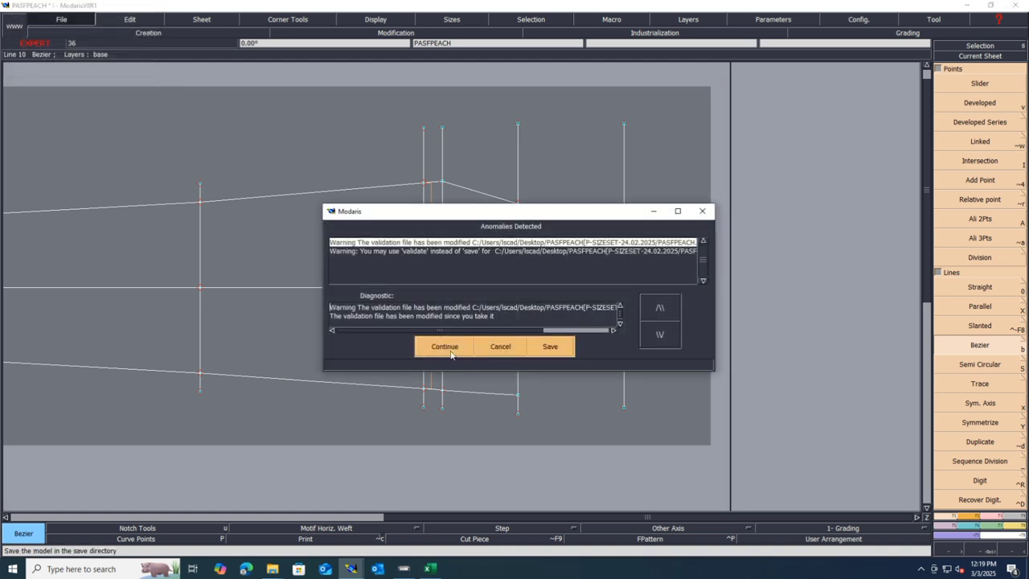
left_click(445, 349)
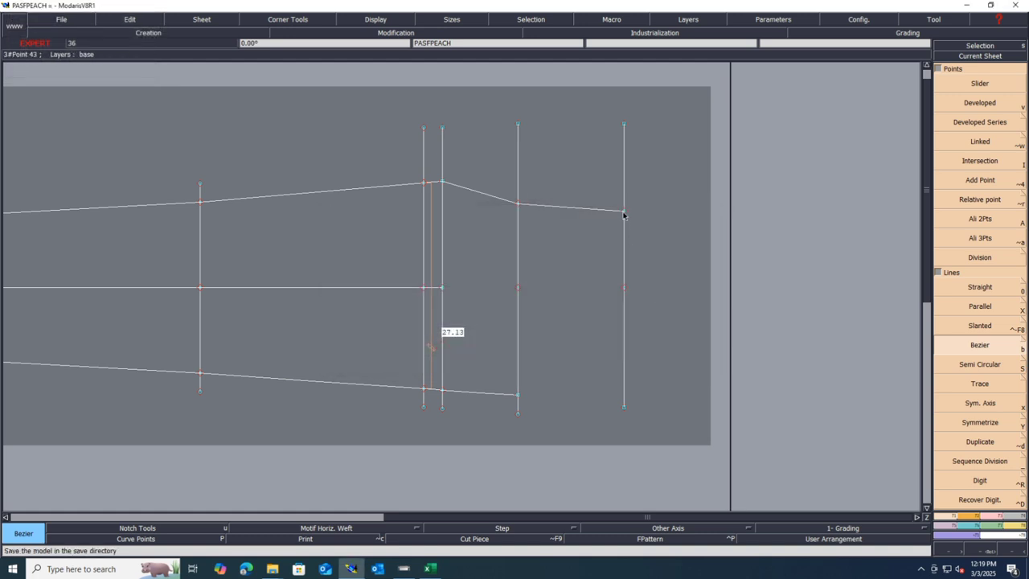
- Insert a developed point into the last vertical 21 cm below the upper outline's end point, and save the model
key("v")
left_click(623, 214)
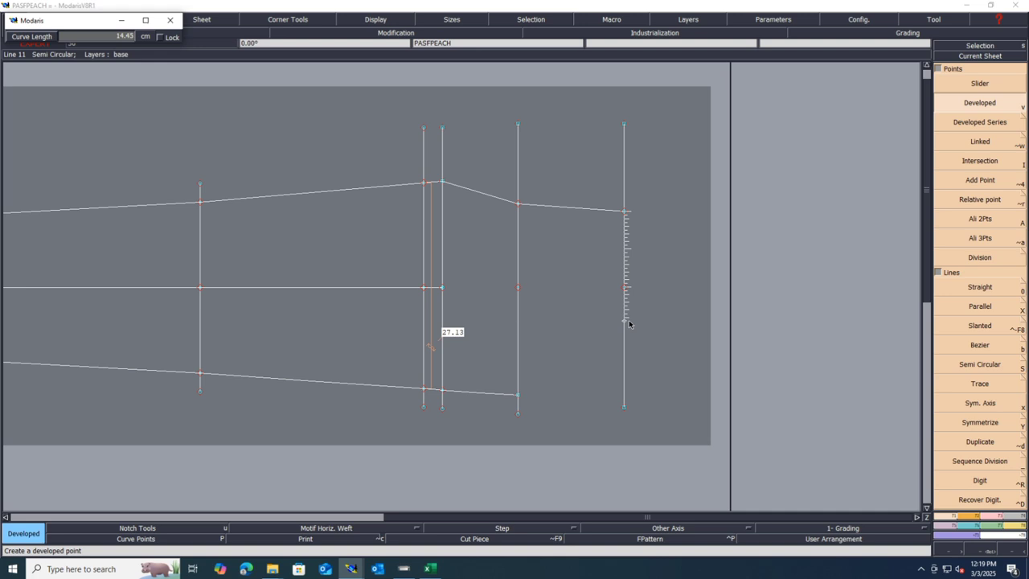
type("4")
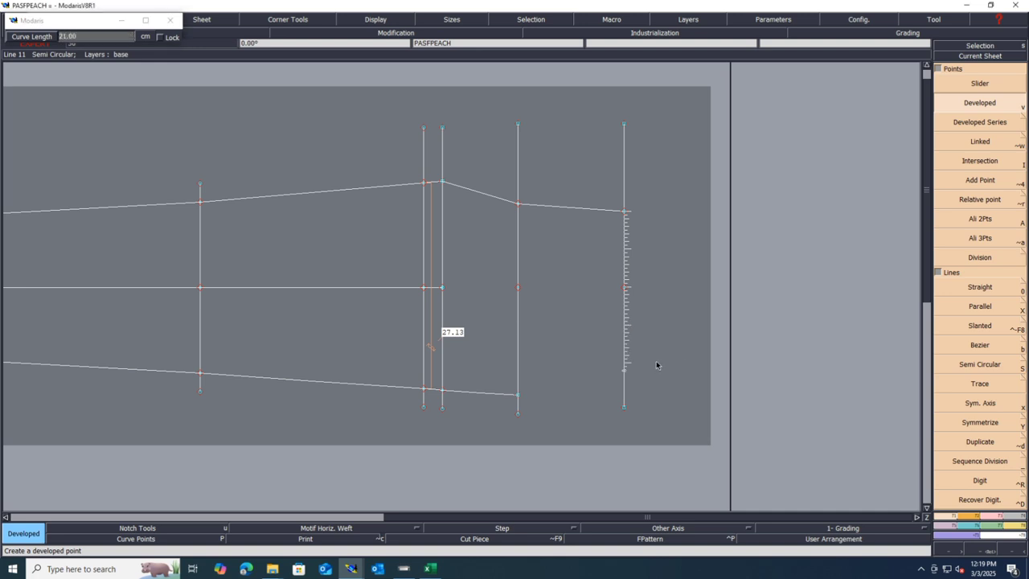
key("Return")
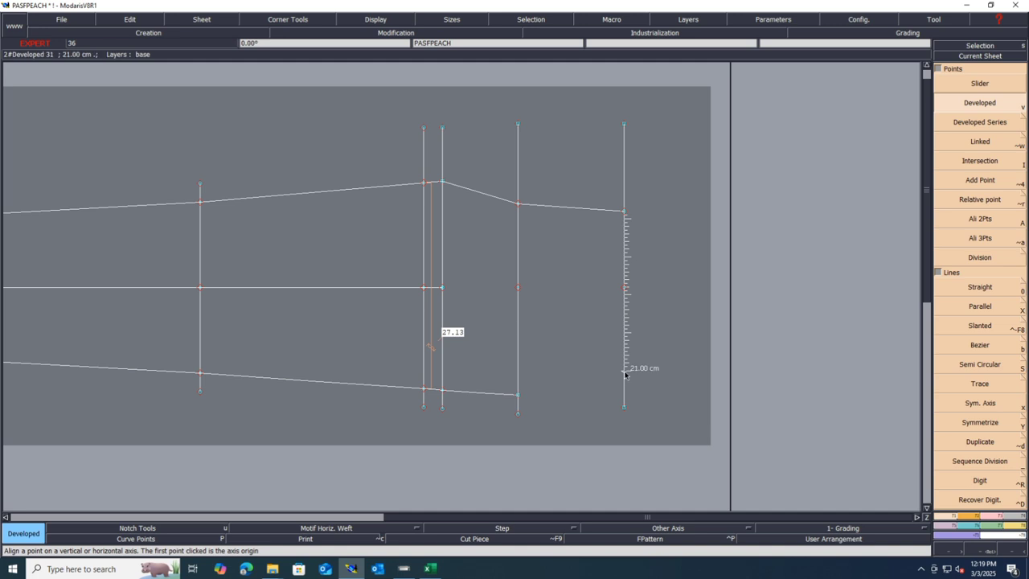
key("i")
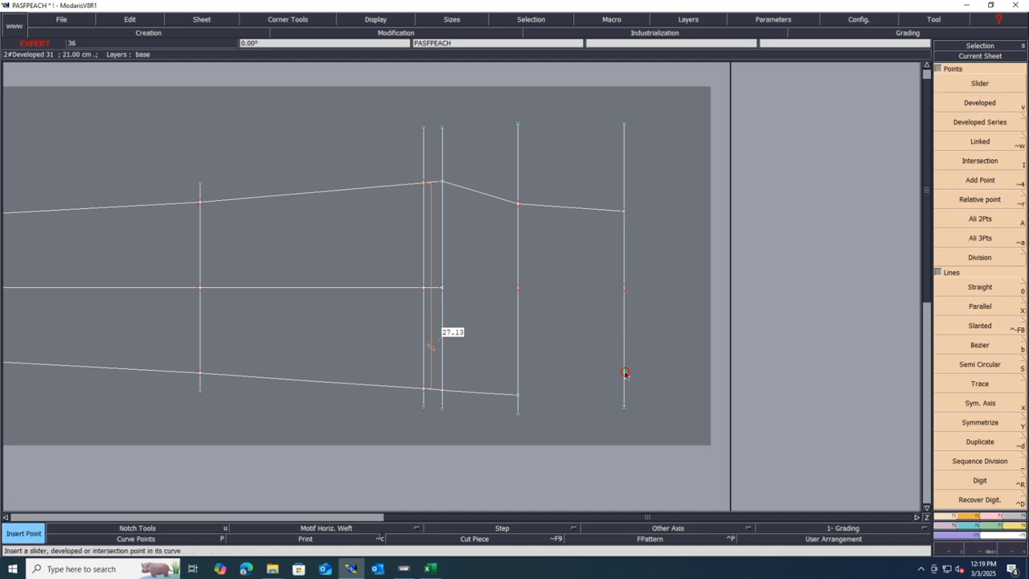
key("ctrl+s")
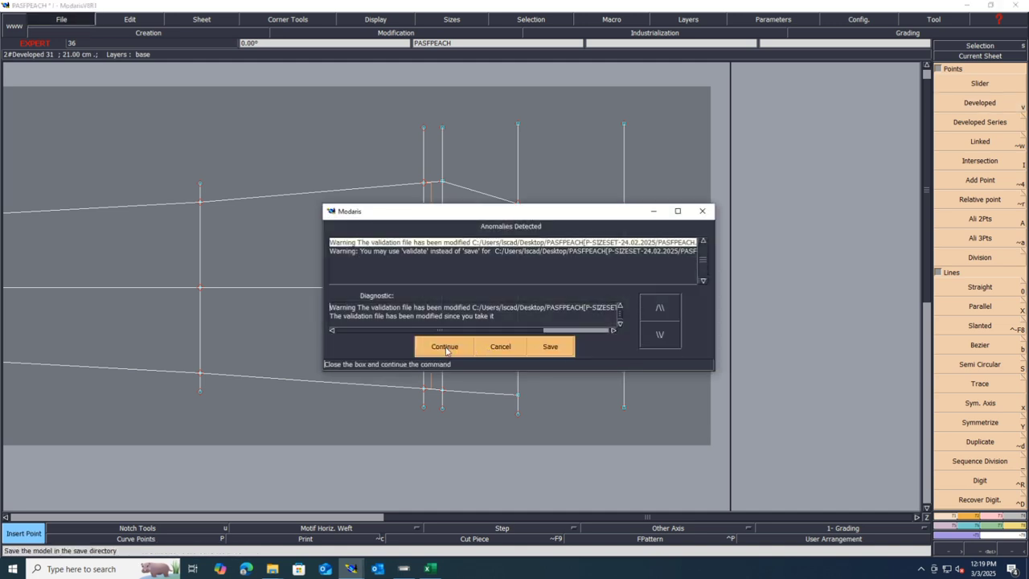
left_click(551, 347)
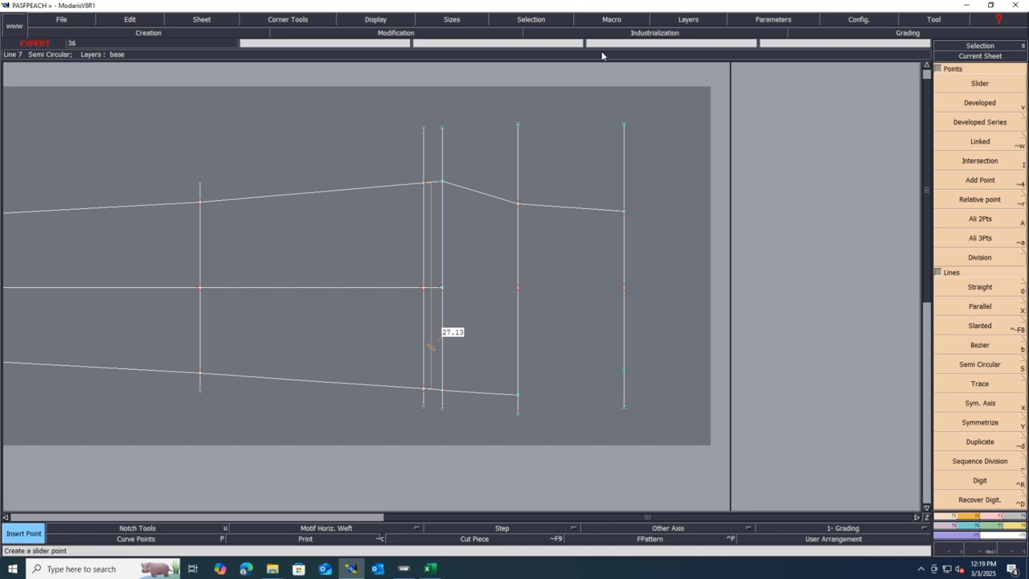
left_click(921, 568)
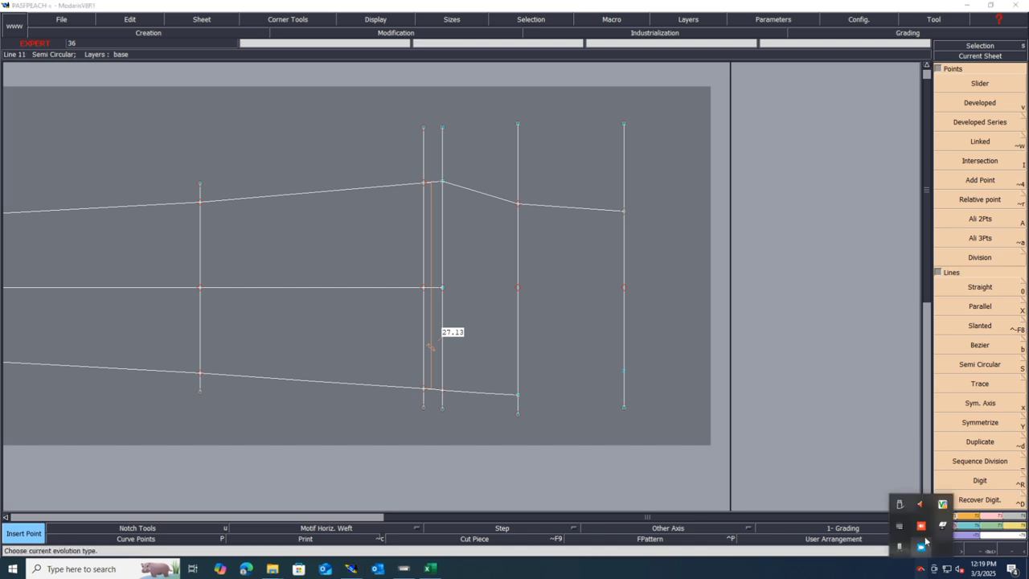
left_click(922, 547)
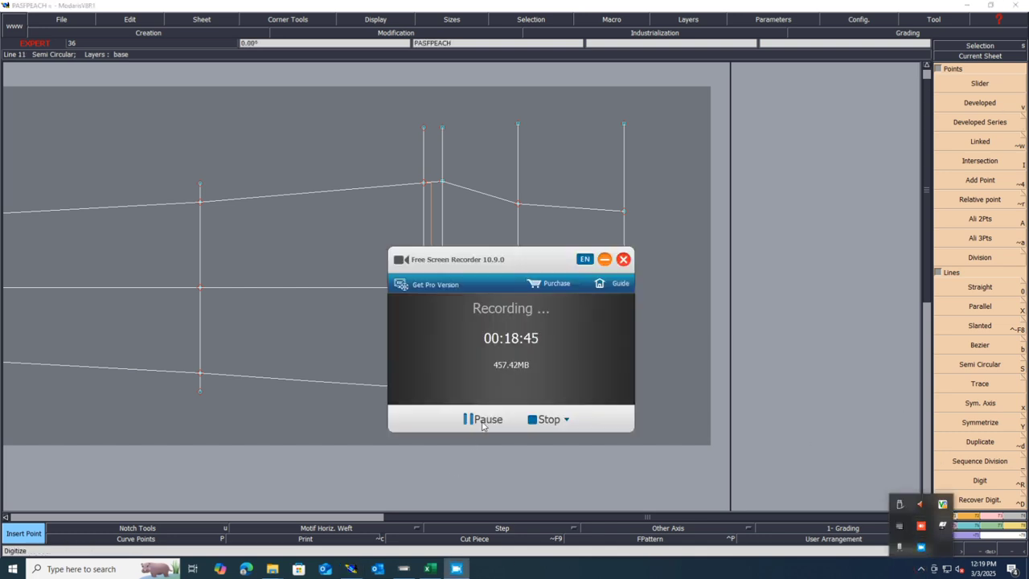
left_click(604, 260)
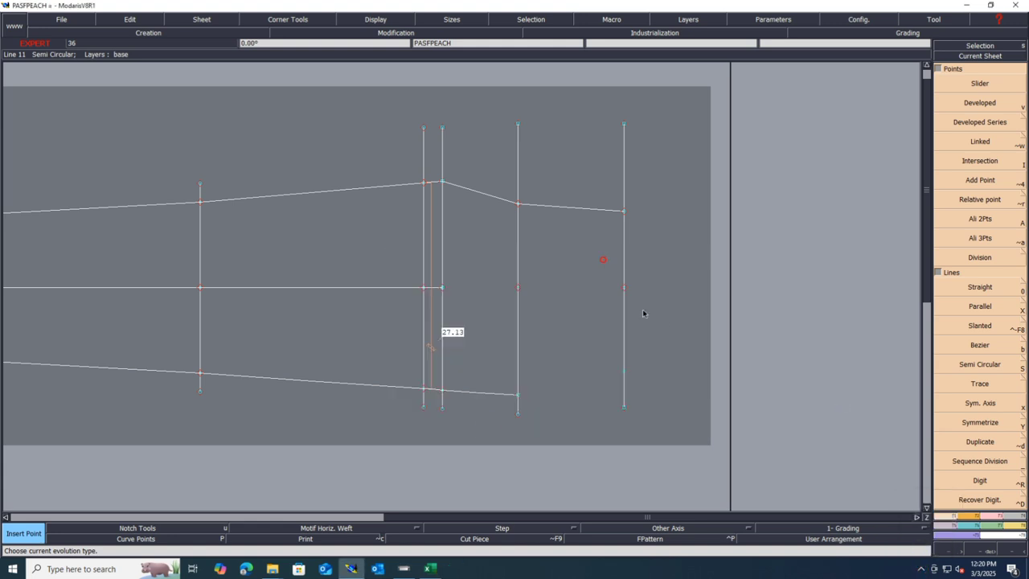
- Delete both overhanging ends of the last vertical and the upper overhanging end of the second-to-last vertical
key("Delete")
left_click(624, 410)
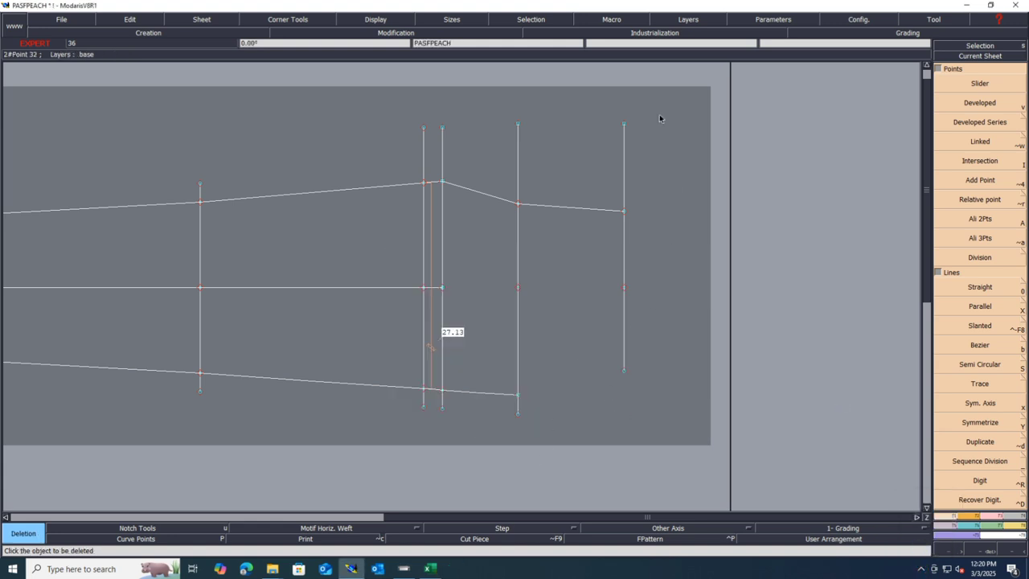
left_click(624, 127)
left_click(517, 126)
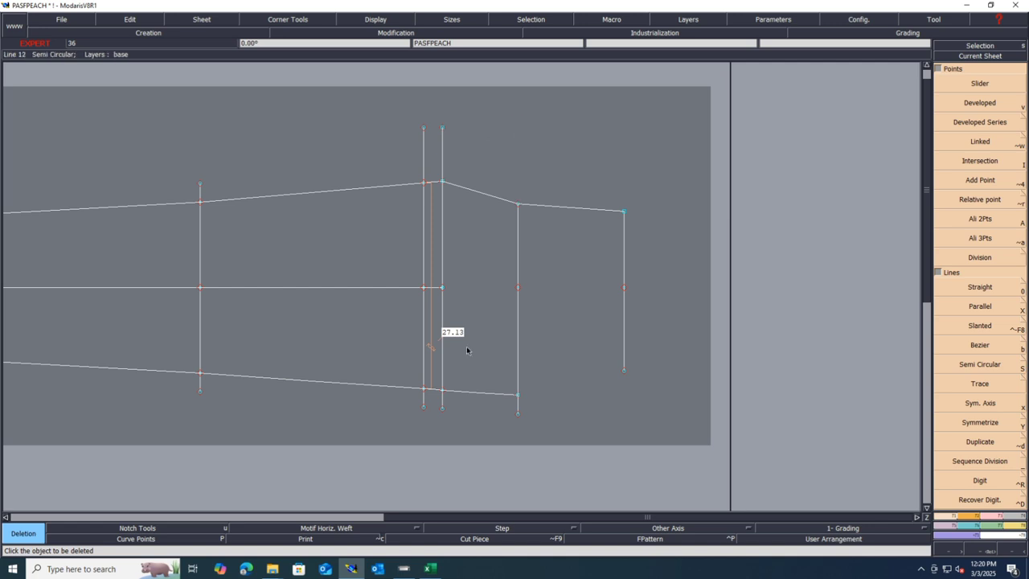
- Lengthen the lower outline past the second-to-last vertical and attach its end to the lower end of the last vertical
left_click(955, 463)
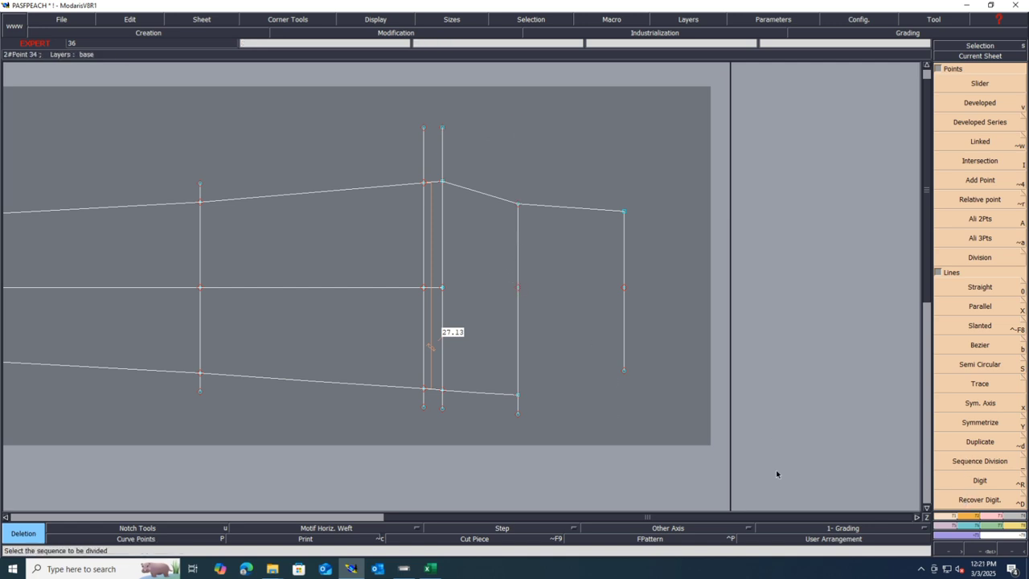
key("l")
left_click(507, 396)
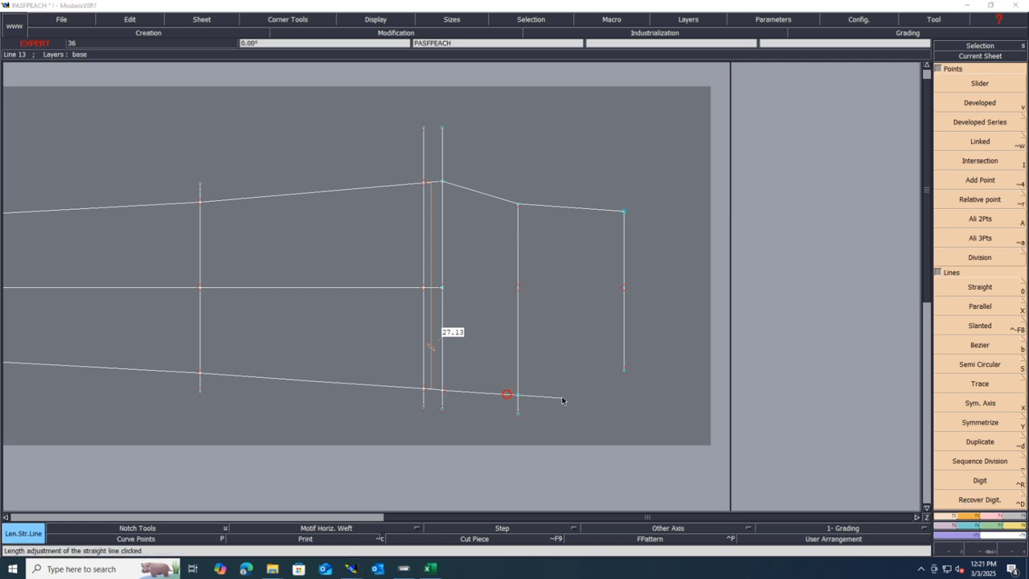
left_click(563, 399)
left_click(990, 521)
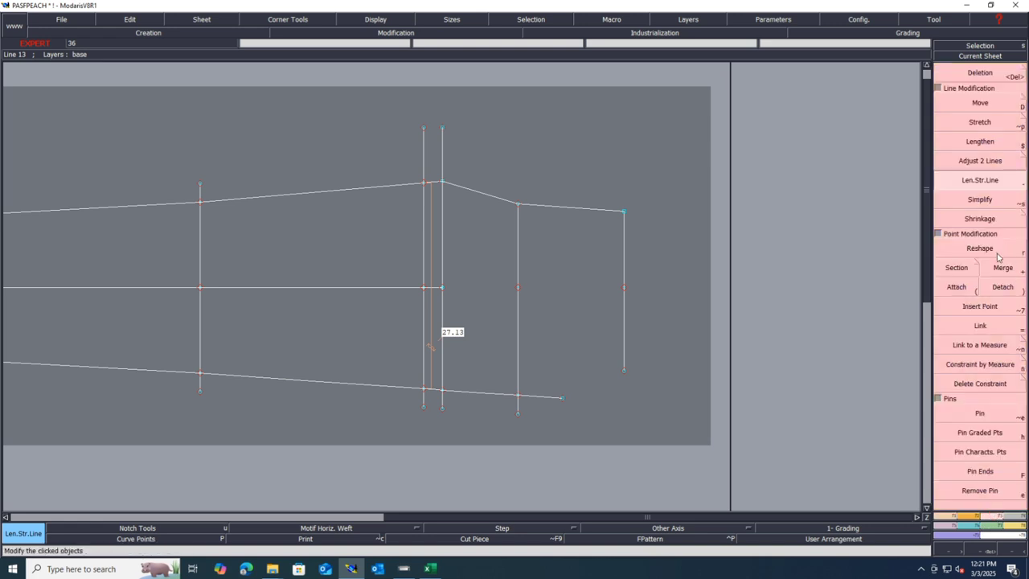
left_click(956, 287)
left_click(562, 398)
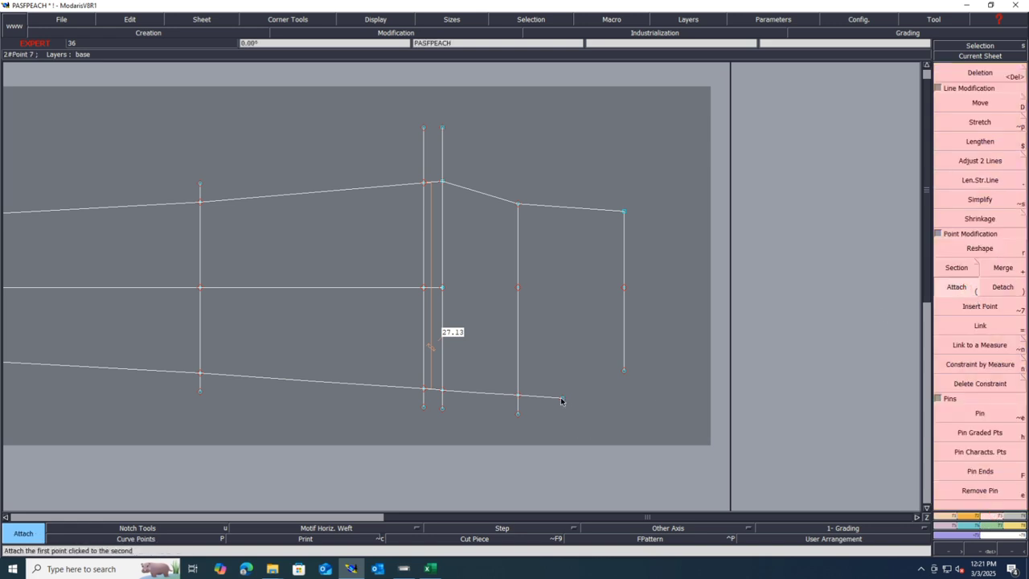
left_click(625, 372)
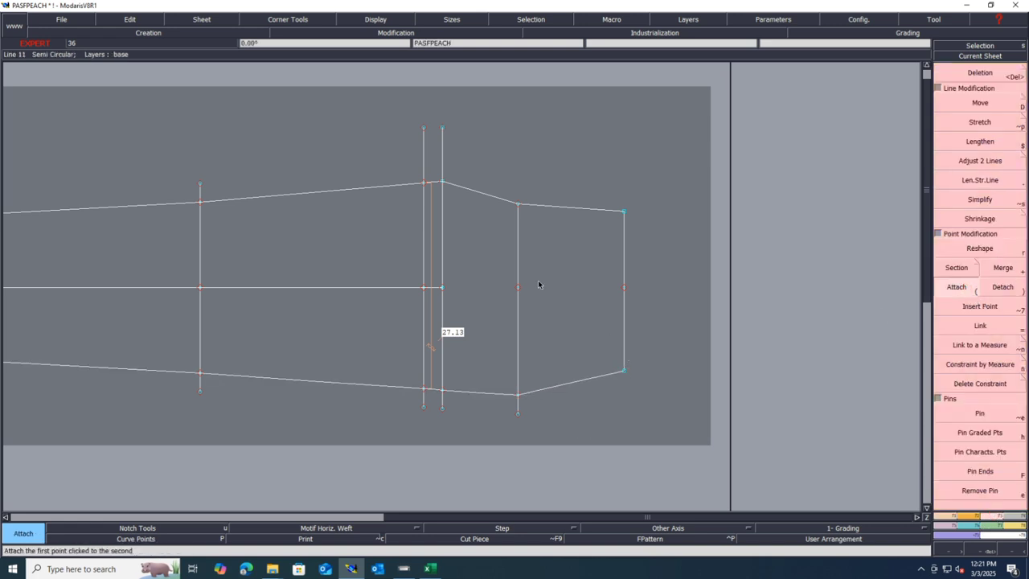
- Save the model with the current access paths, and pin the sheet's characteristic points
key("ctrl+a")
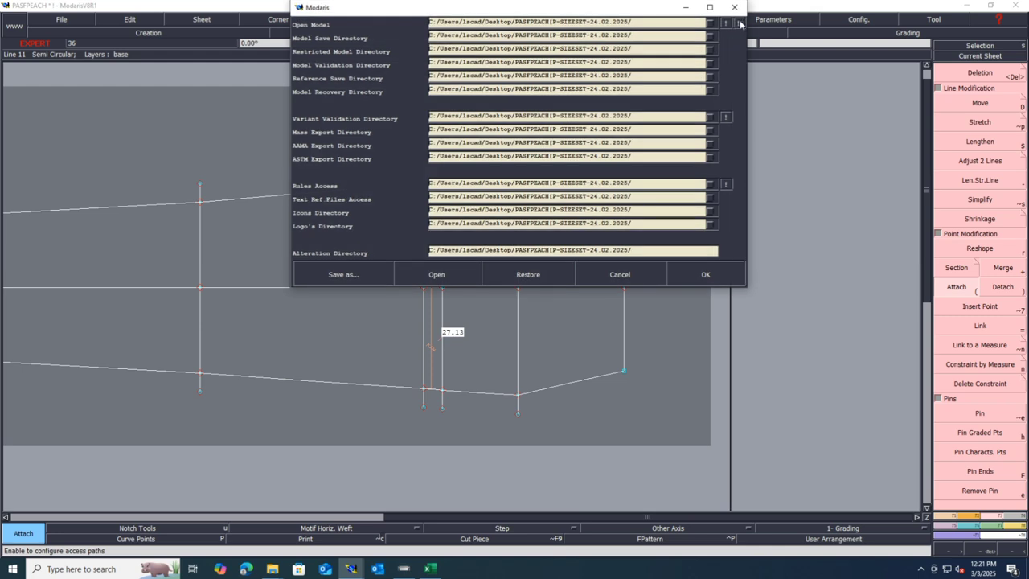
left_click(693, 275)
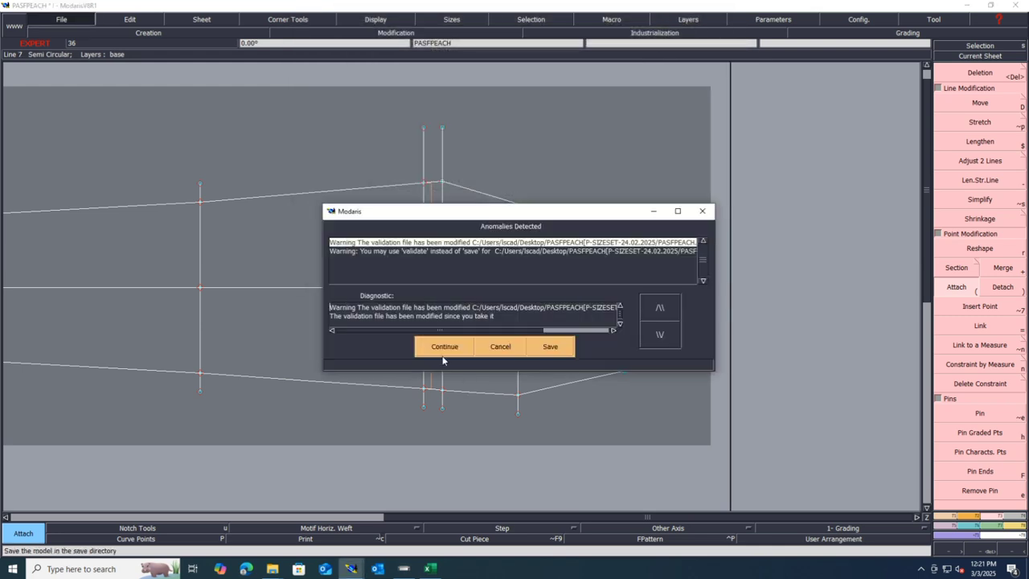
left_click(445, 352)
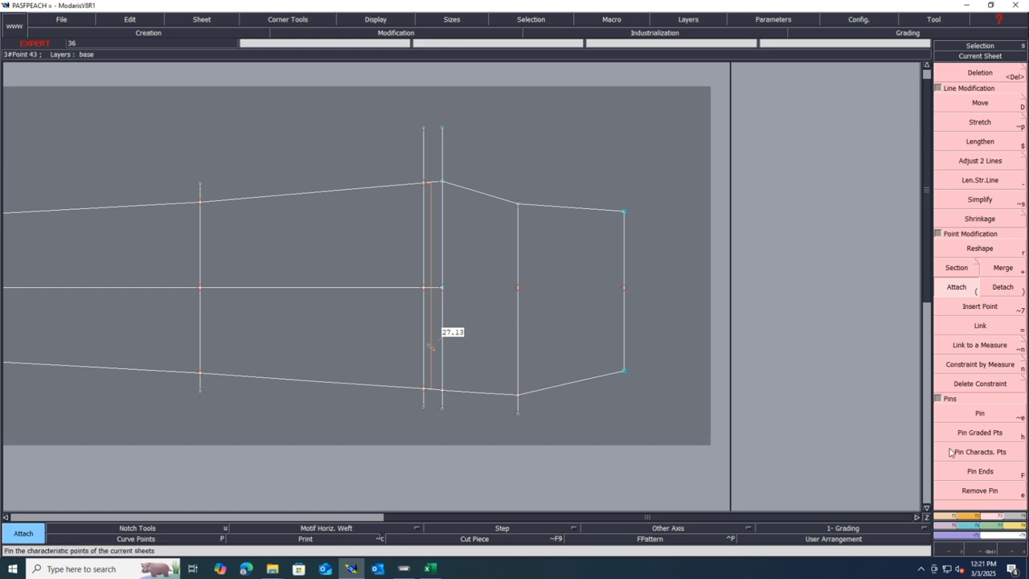
left_click(979, 454)
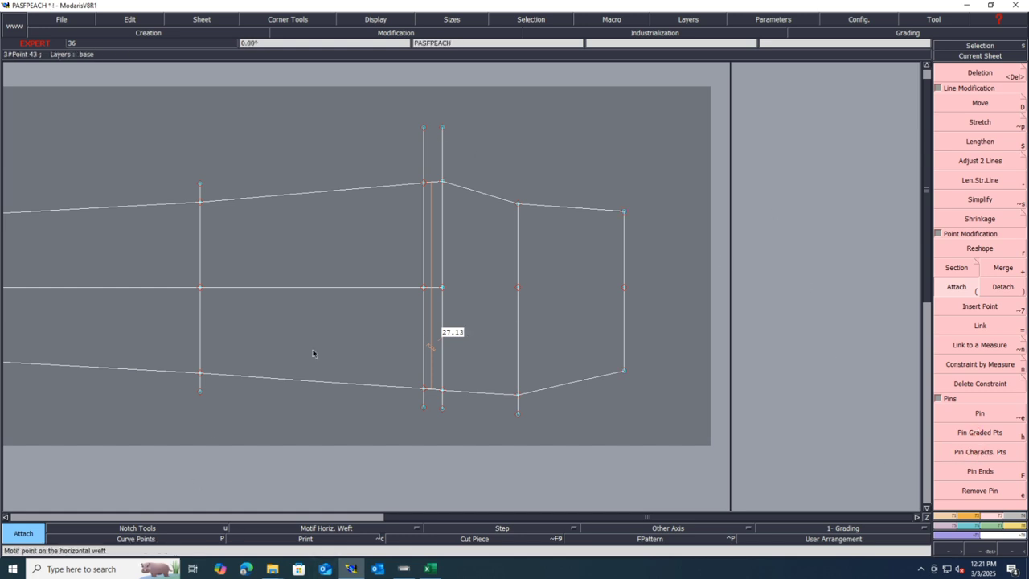
left_click(987, 103)
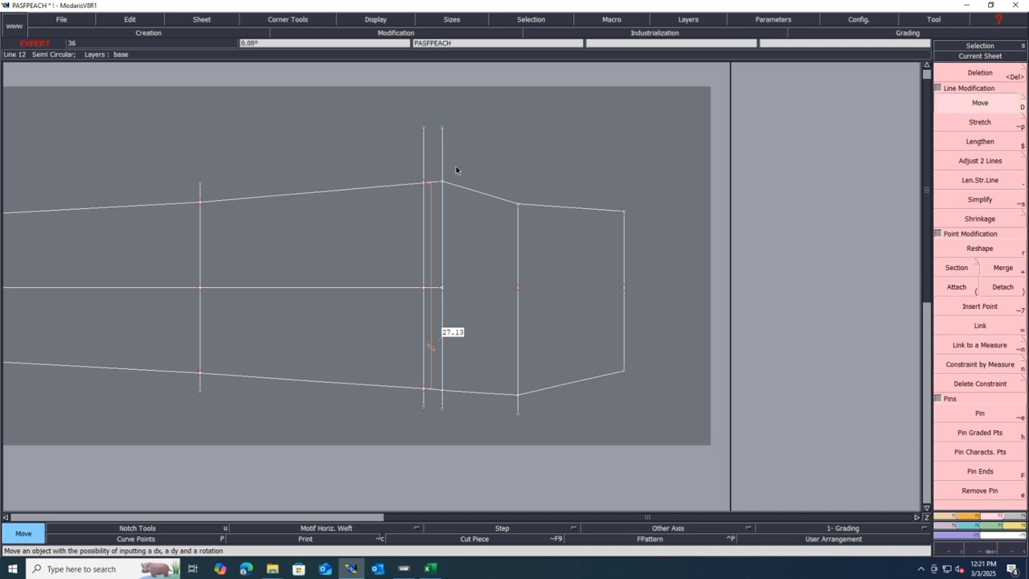
left_click_drag(456, 168, 406, 196)
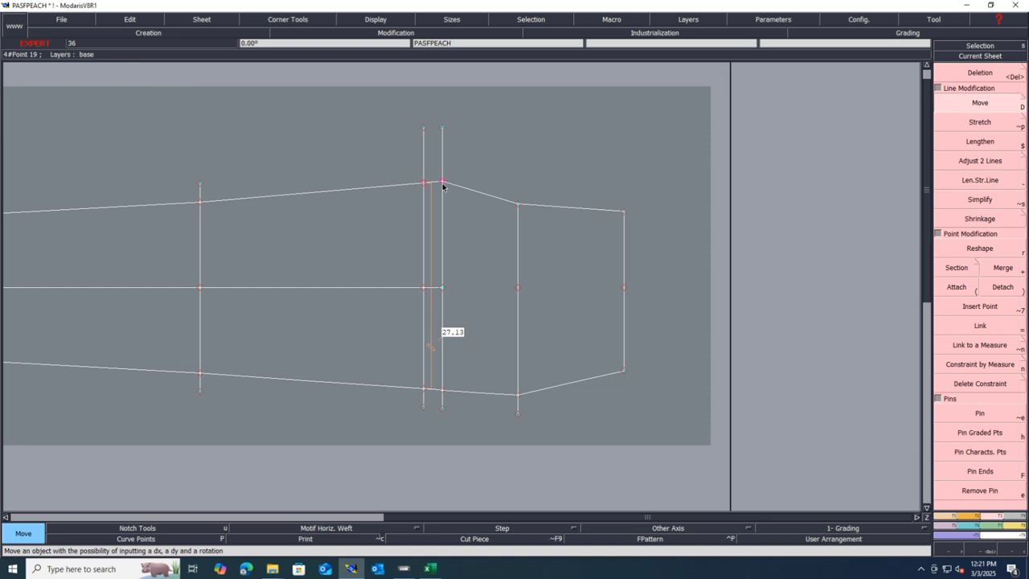
left_click_drag(653, 172, 547, 381)
left_click_drag(513, 429, 501, 435)
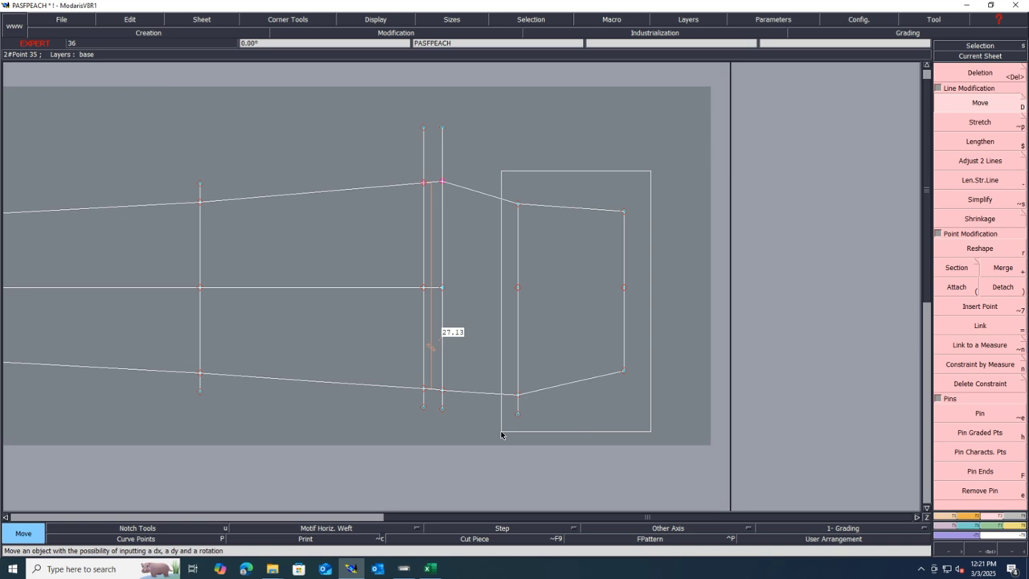
left_click_drag(501, 434, 501, 435)
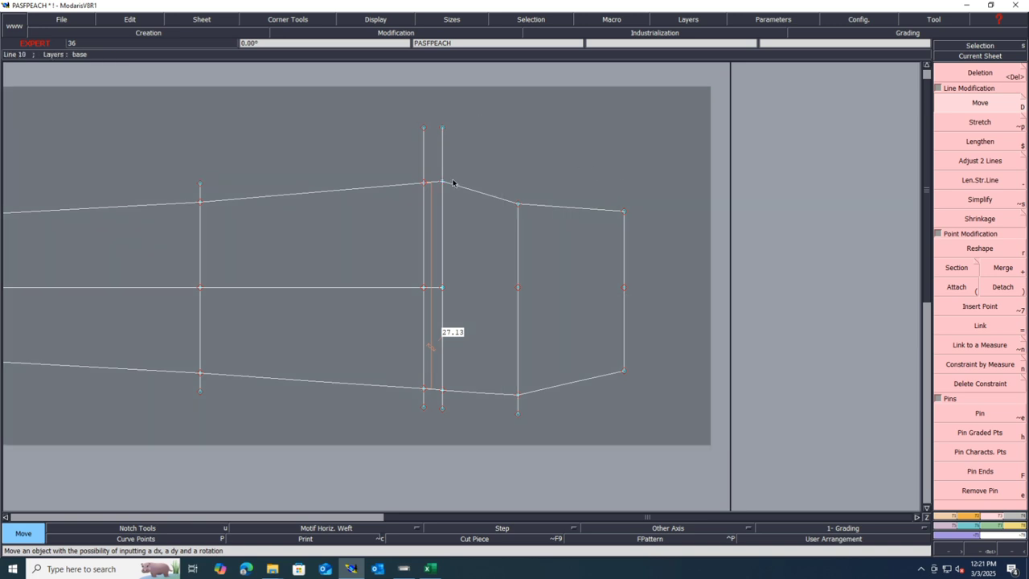
- Move the upper outline points on the two closely spaced verticals by 0 cm horizontally and 0.25 cm upward
left_click_drag(454, 169, 399, 202)
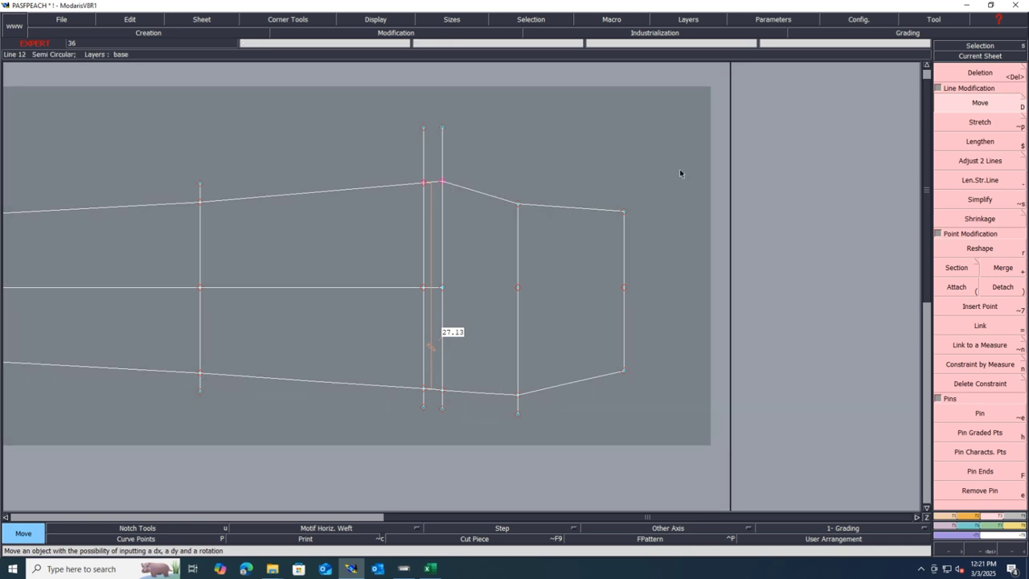
left_click(442, 182)
key("Down")
type(".25")
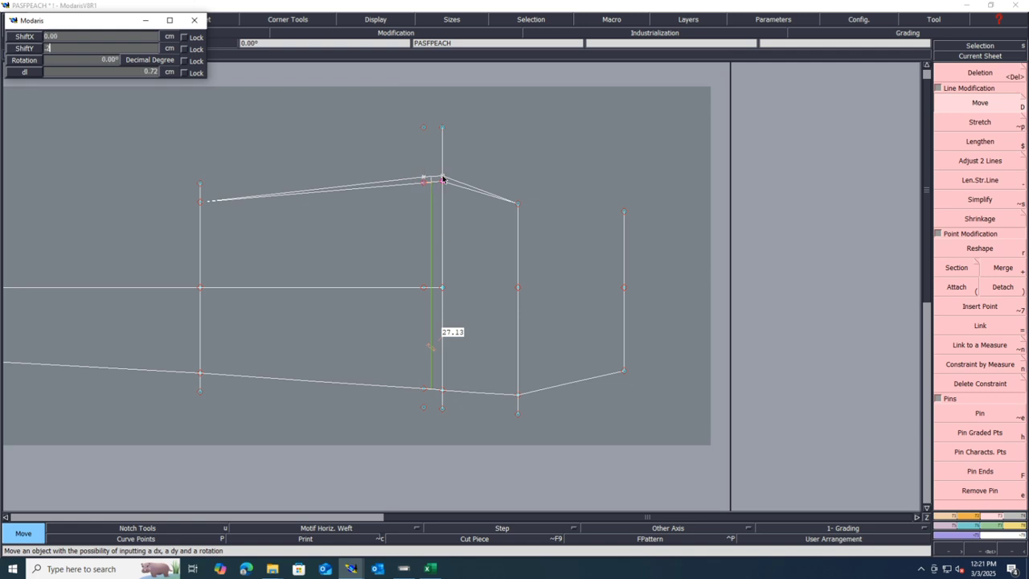
key("Return")
scroll(443, 179, "up", 1)
left_click(443, 178)
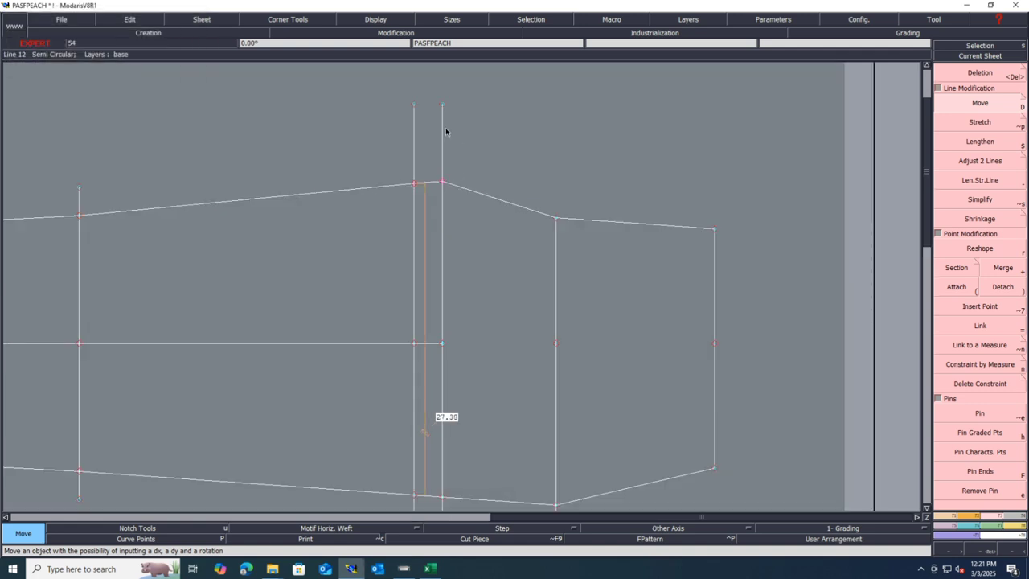
- Shift the upper ends of the two closely spaced verticals vertically by 0.25 cm
scroll(445, 131, "down", 2)
left_click_drag(464, 101, 427, 122)
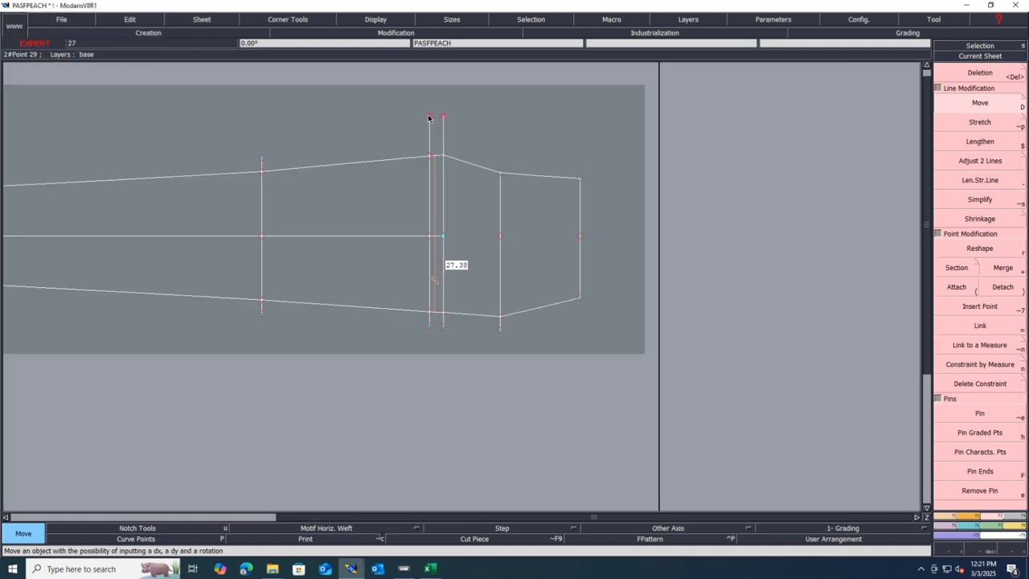
left_click(430, 119)
key("Down")
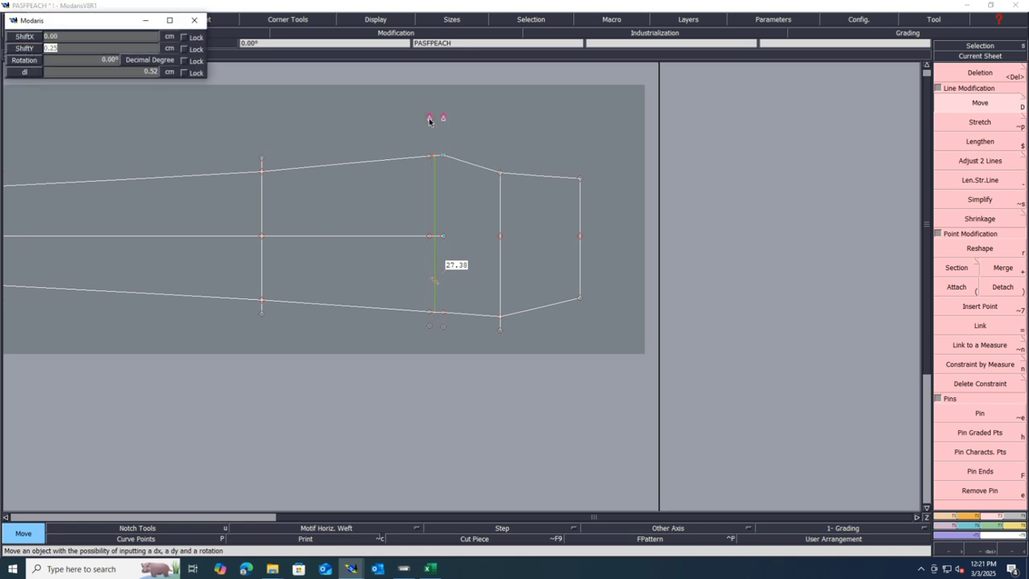
type("-")
type("25")
key("Return")
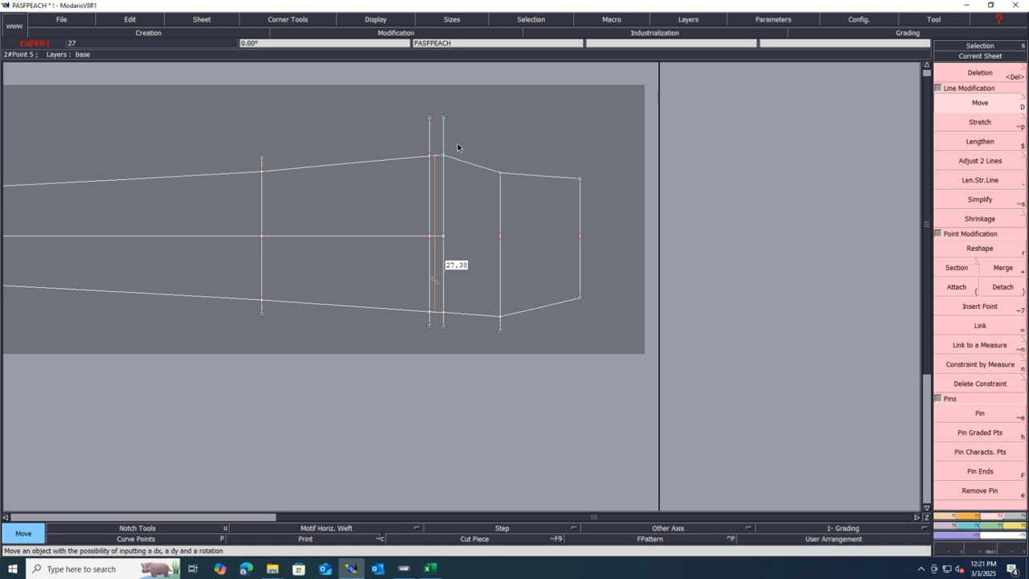
- Move all points on the last two verticals of the main outline by 0 cm horizontally and 0.25 cm vertically
left_click_drag(615, 145, 485, 358)
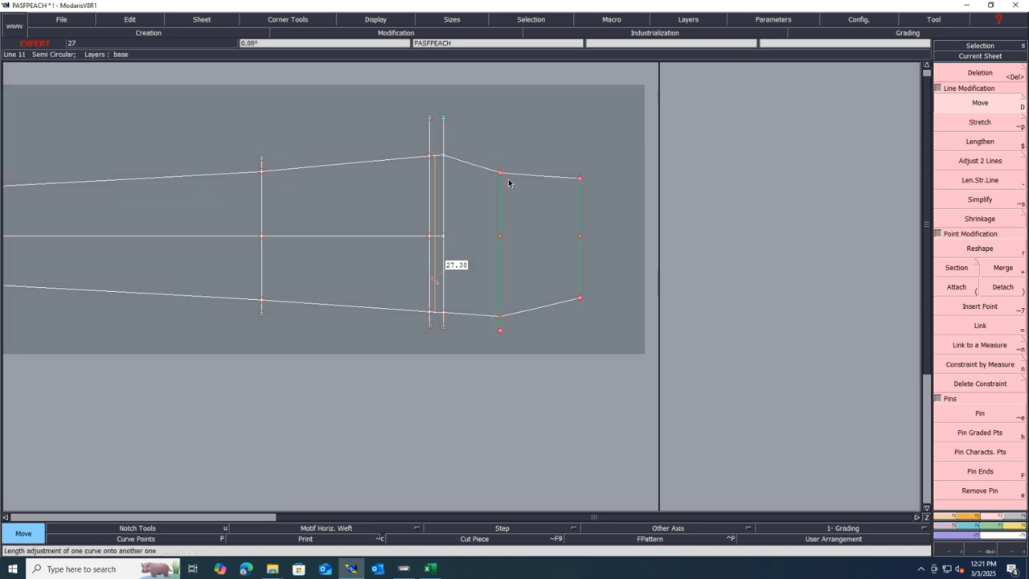
left_click(501, 174)
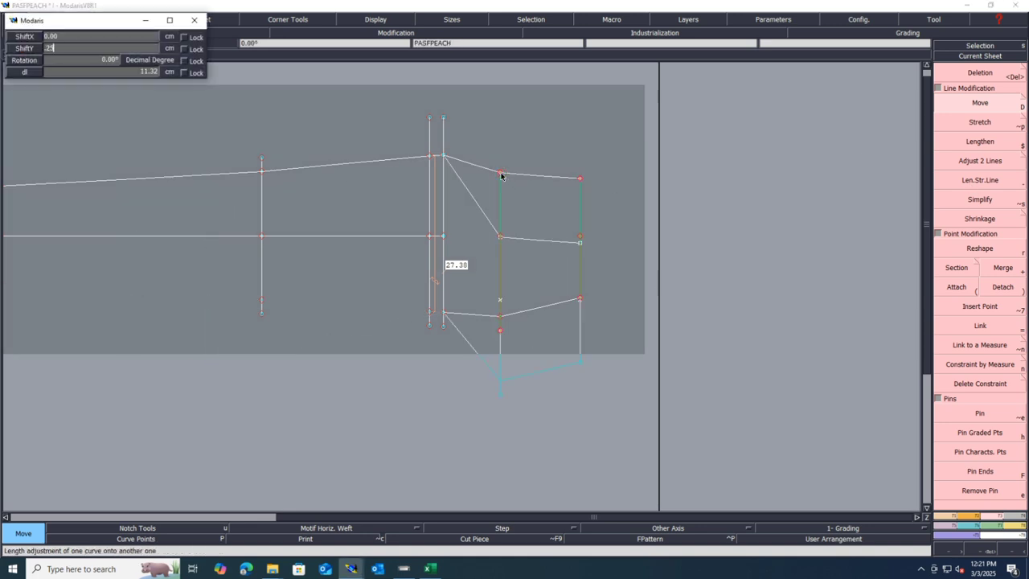
key("Return")
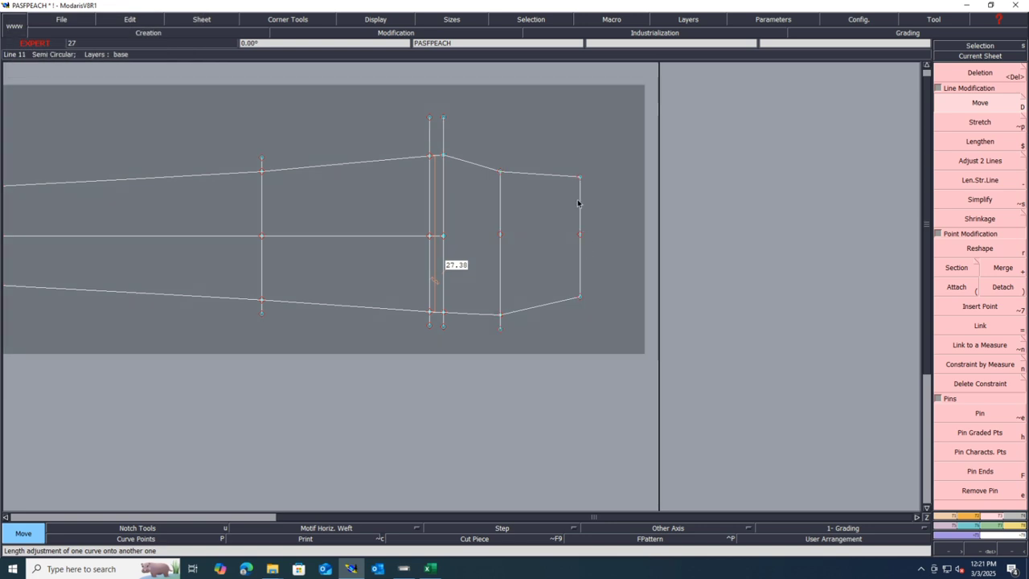
- Move the upper outline point on the second of the two closely spaced verticals straight upward, with 0 cm horizontal shift
scroll(577, 203, "up", 1)
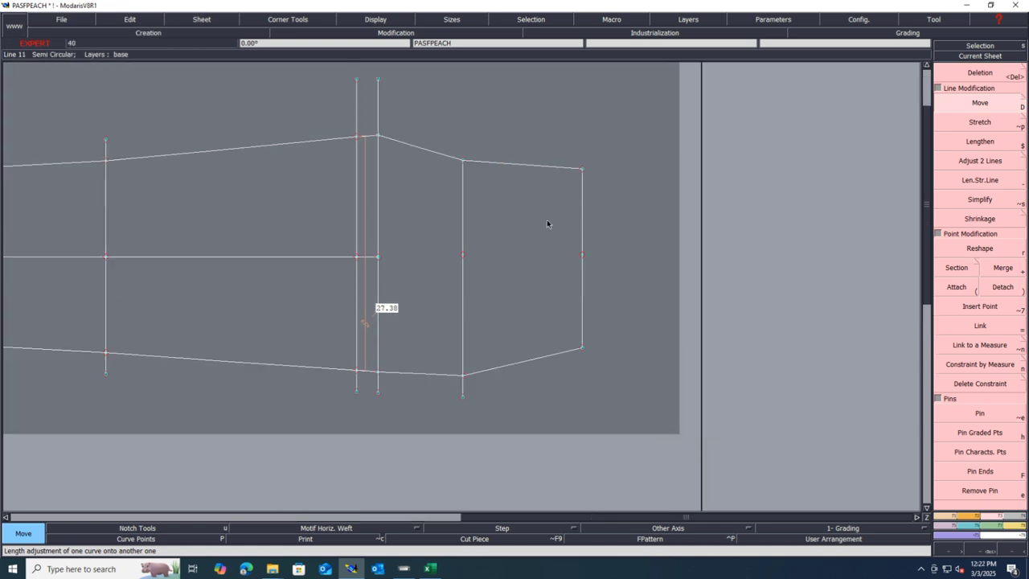
scroll(417, 113, "up", 1)
scroll(418, 113, "up", 1)
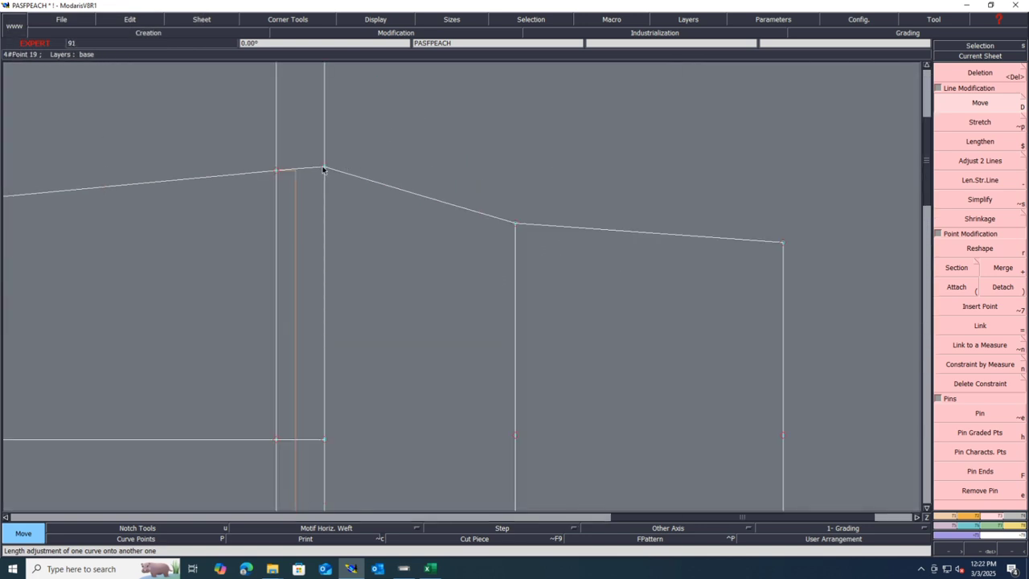
left_click_drag(326, 169, 326, 163)
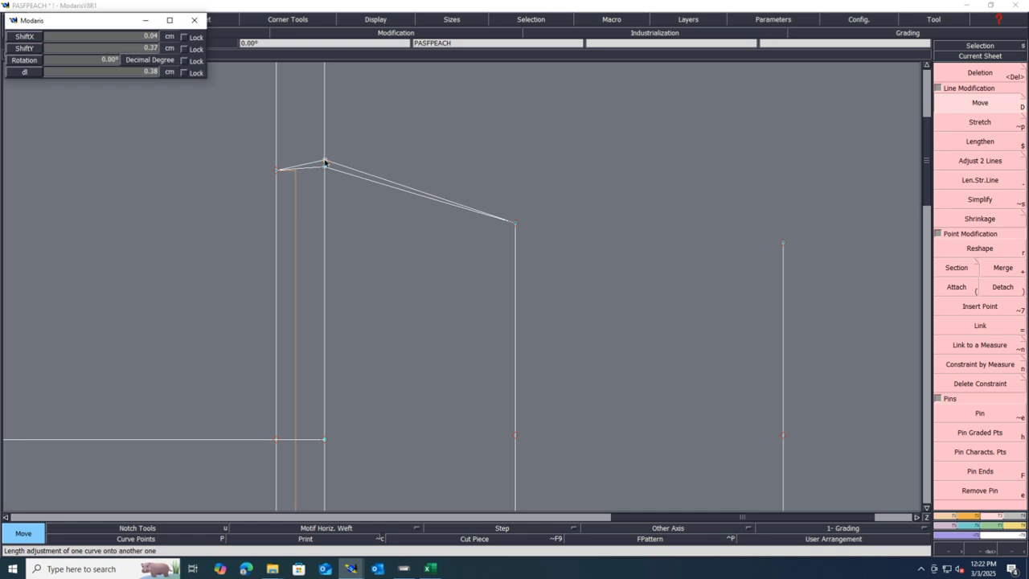
type("0")
key("Tab")
type(".")
key("Return")
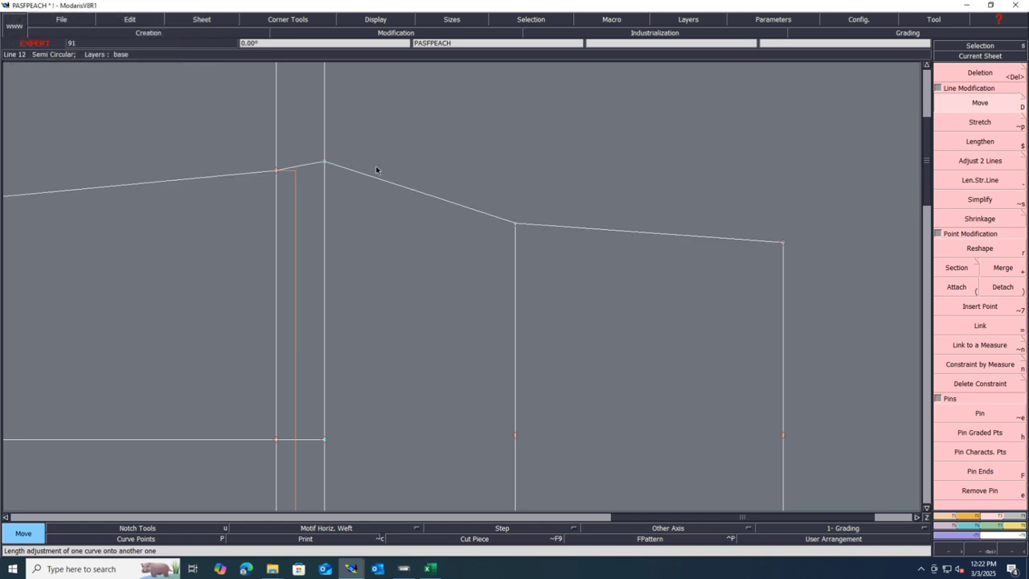
- Display the curve handles and reshape the upper segment after the two closely spaced verticals into a concave curve, flowing into the end section
scroll(378, 172, "down", 2)
scroll(423, 229, "up", 3)
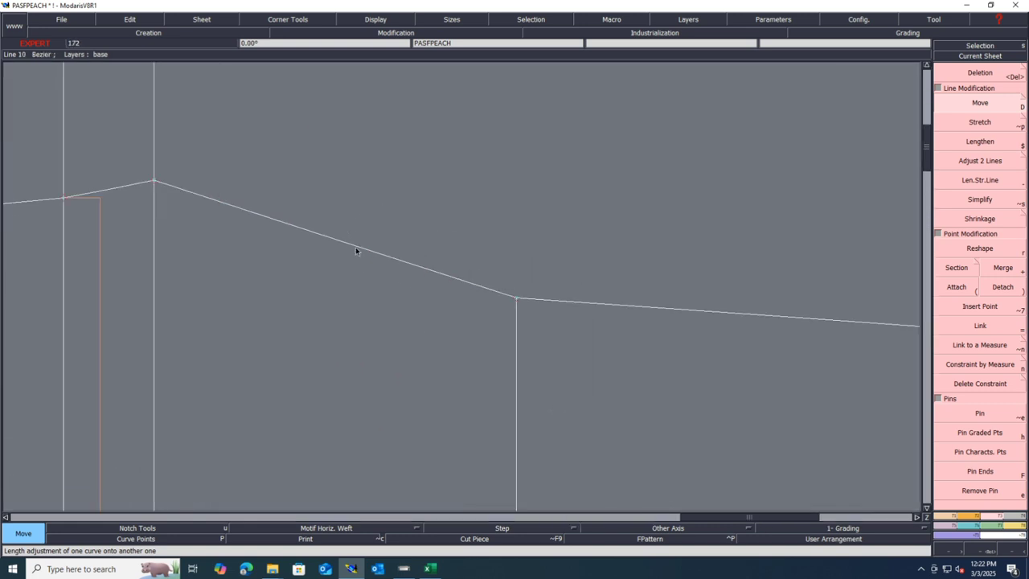
left_click(367, 19)
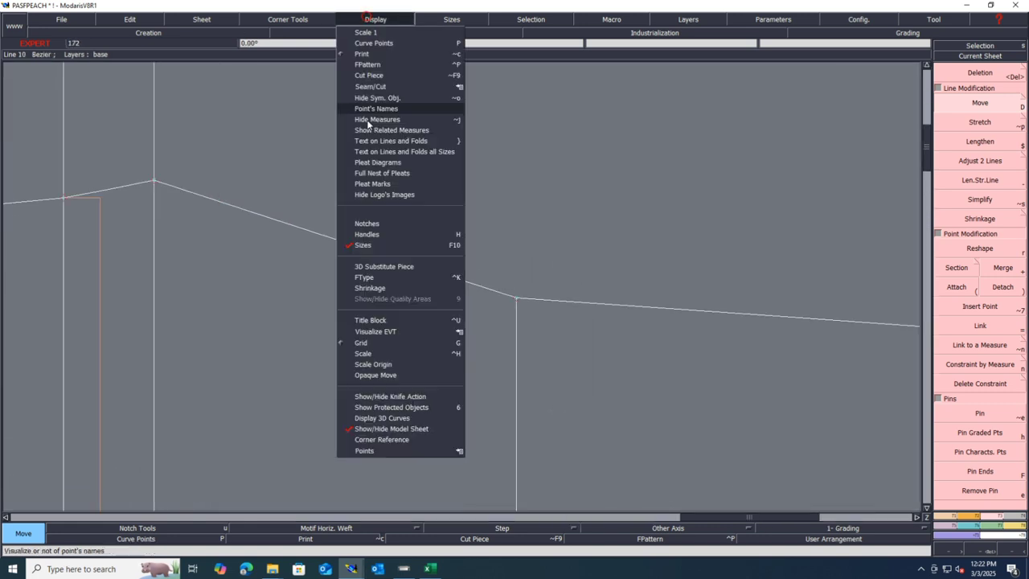
left_click(375, 232)
left_click(994, 249)
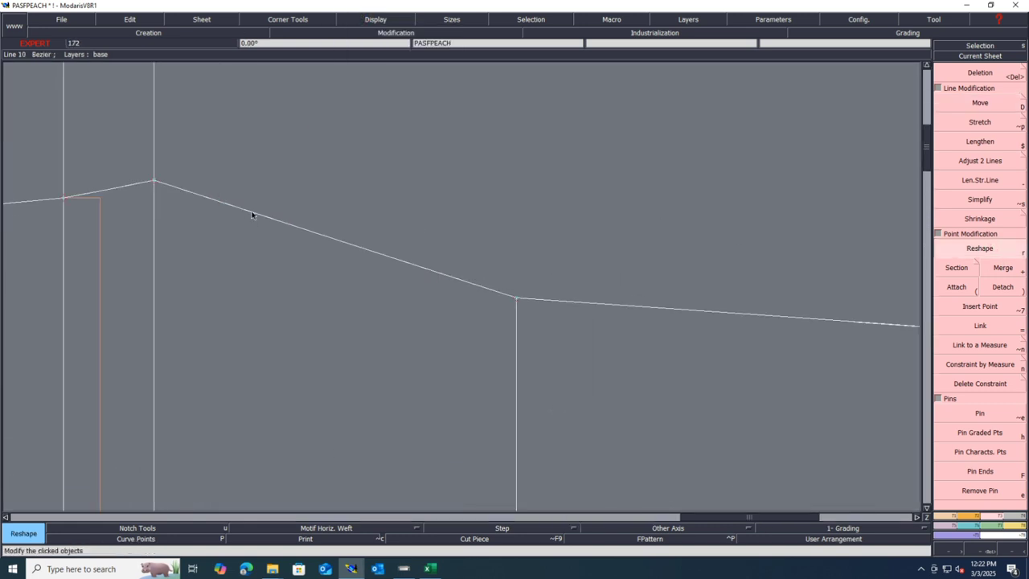
left_click_drag(251, 214, 224, 264)
left_click(397, 259)
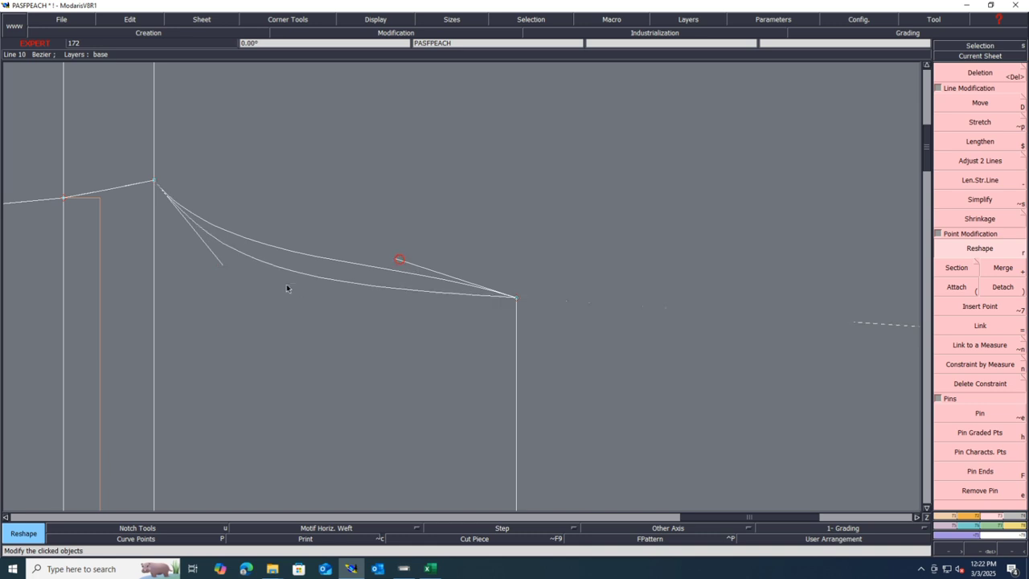
left_click(278, 285)
left_click(278, 285)
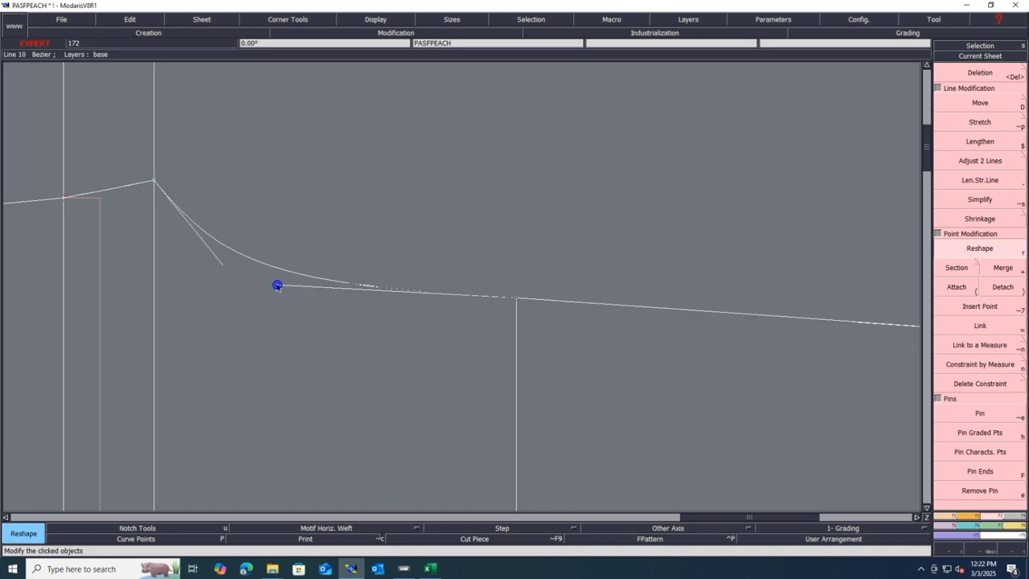
left_click(215, 264)
- Reshape the long upper segment before the two closely spaced verticals into a slightly concave curve by lowering both of its handles
scroll(455, 283, "down", 2)
scroll(643, 313, "down", 2)
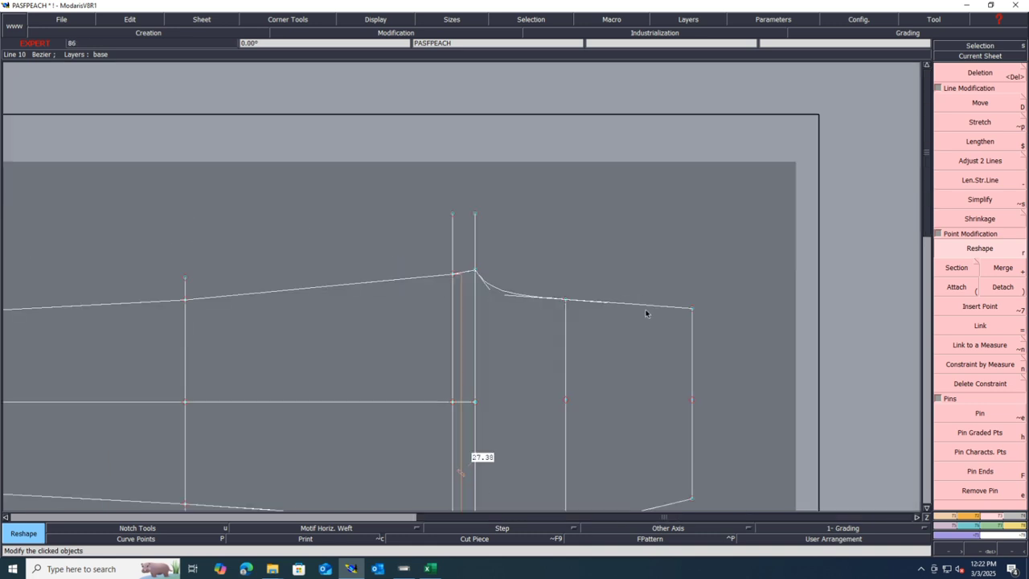
scroll(303, 296, "up", 1)
scroll(238, 299, "up", 1)
left_click(248, 293)
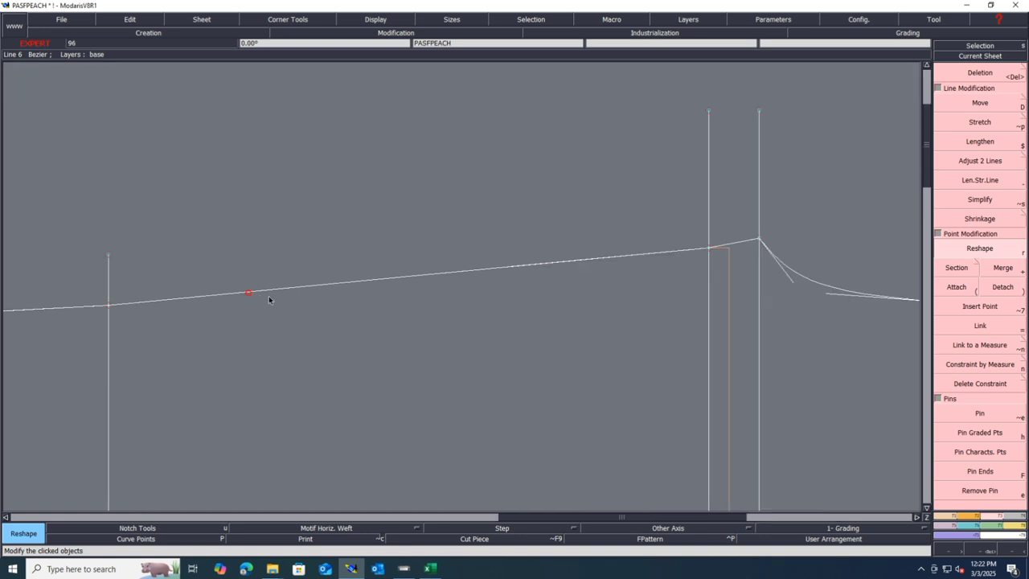
left_click(272, 299)
left_click(518, 271)
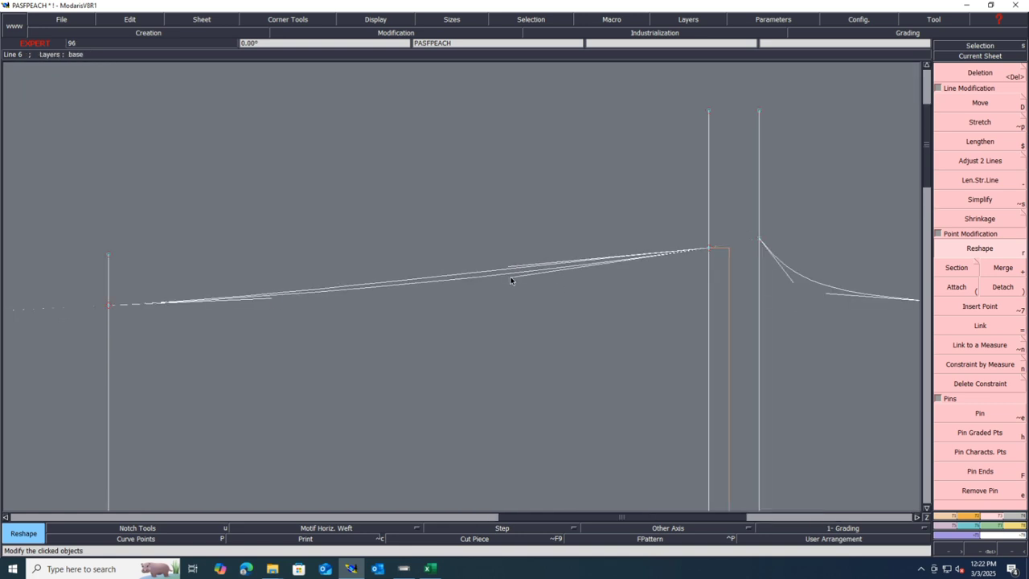
left_click(510, 280)
scroll(623, 277, "down", 3)
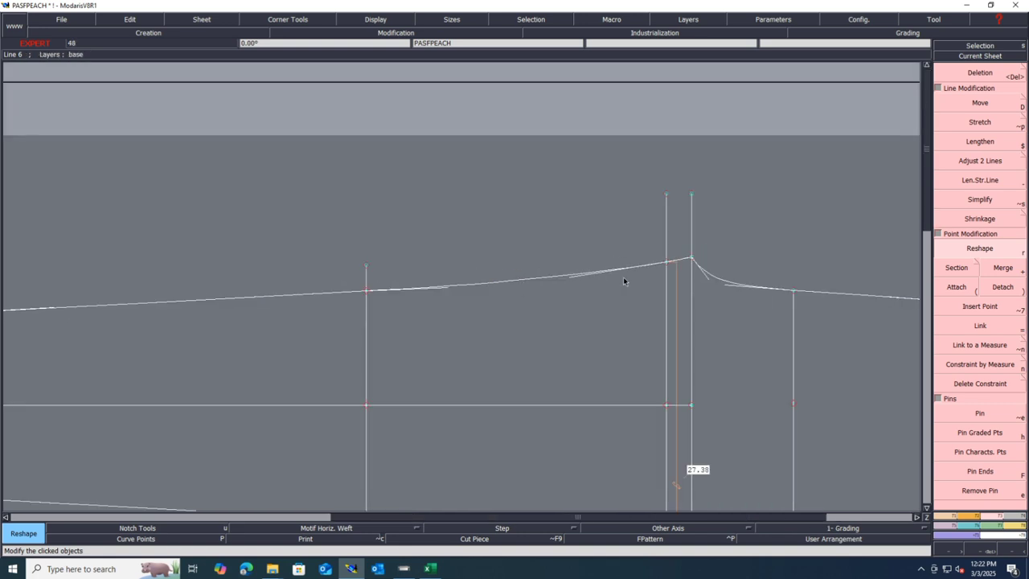
- Fine-tune the handles of the long upper curve and save the model, continuing past the detected anomalies
scroll(623, 282, "up", 4)
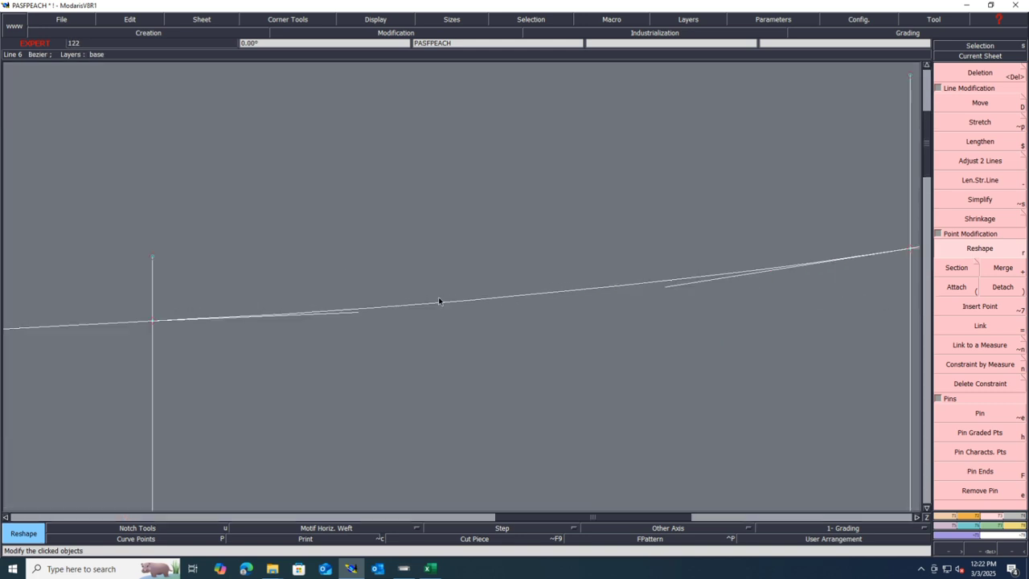
left_click(357, 313)
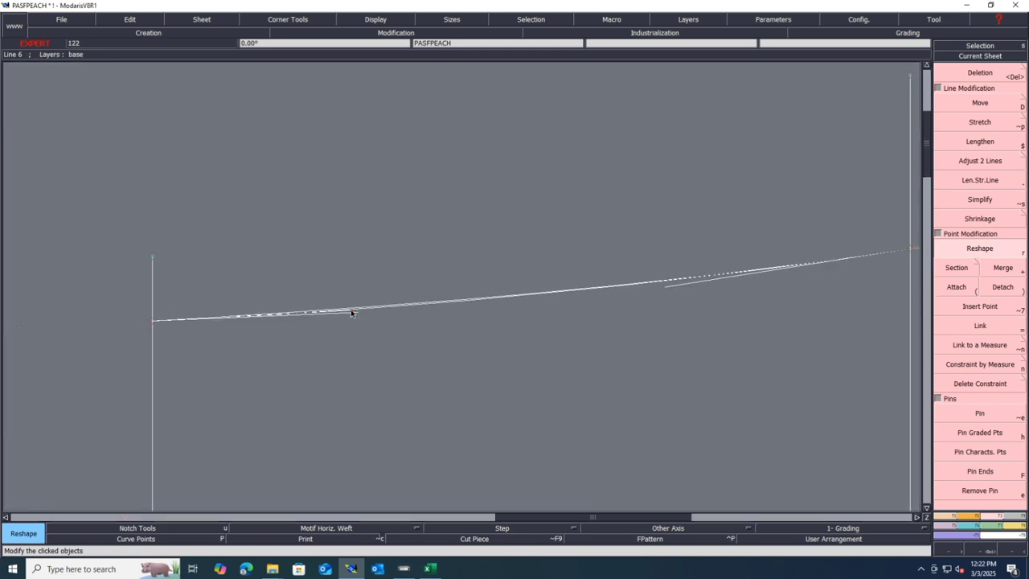
left_click(350, 311)
scroll(341, 311, "down", 1)
scroll(633, 277, "up", 1)
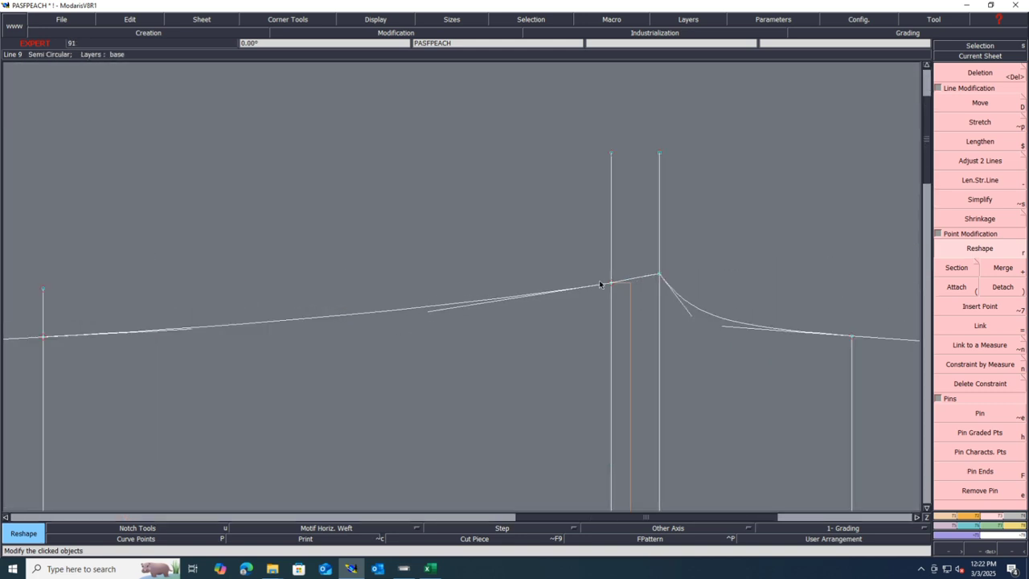
left_click(429, 313)
left_click(440, 310)
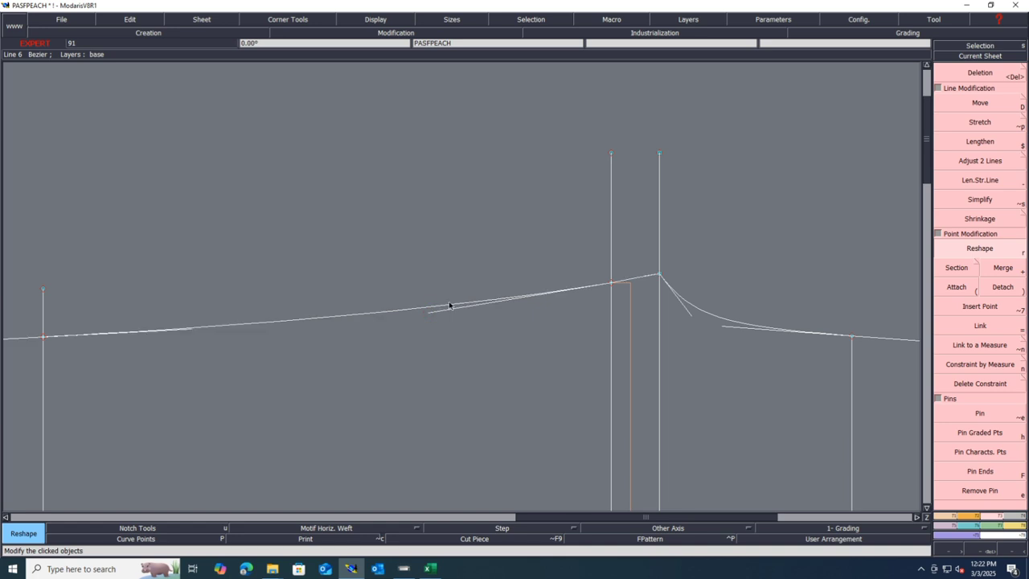
scroll(448, 302, "down", 1)
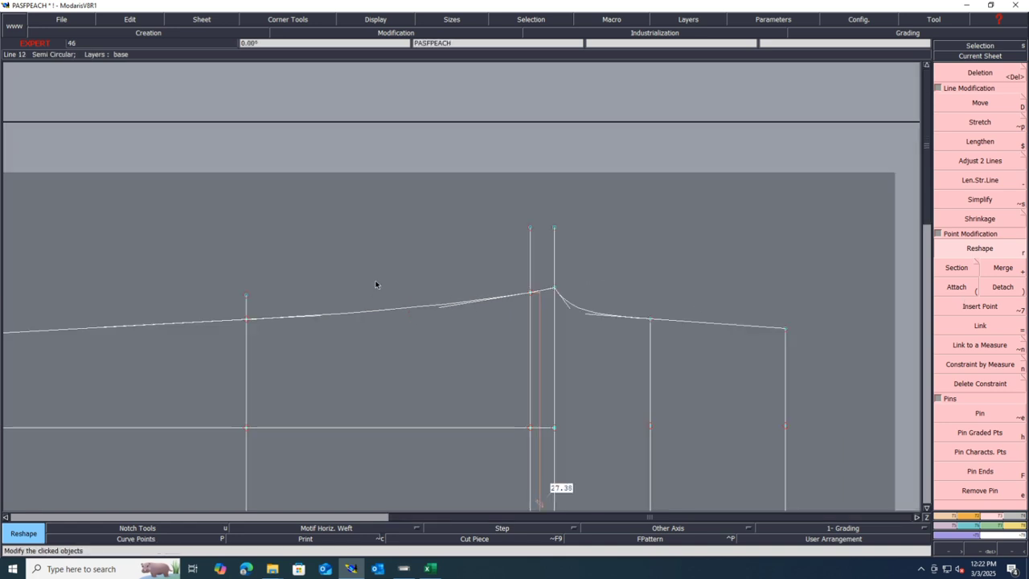
key("ctrl+s")
left_click(450, 352)
- Reshape the last lower segment of the outline into an outward-bulging curve and save the model with the anomalies accepted
scroll(478, 266, "down", 1)
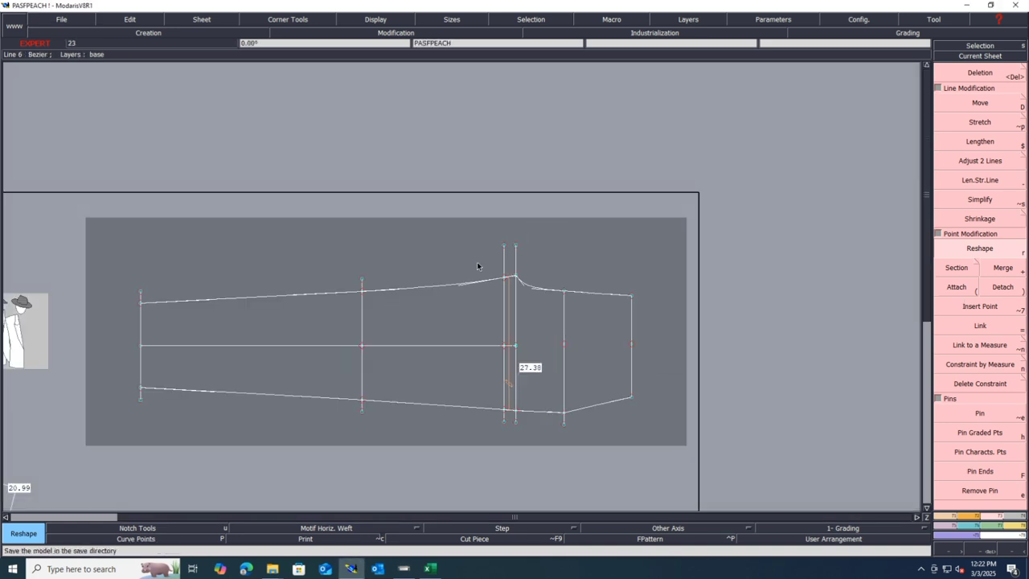
scroll(495, 423, "up", 1)
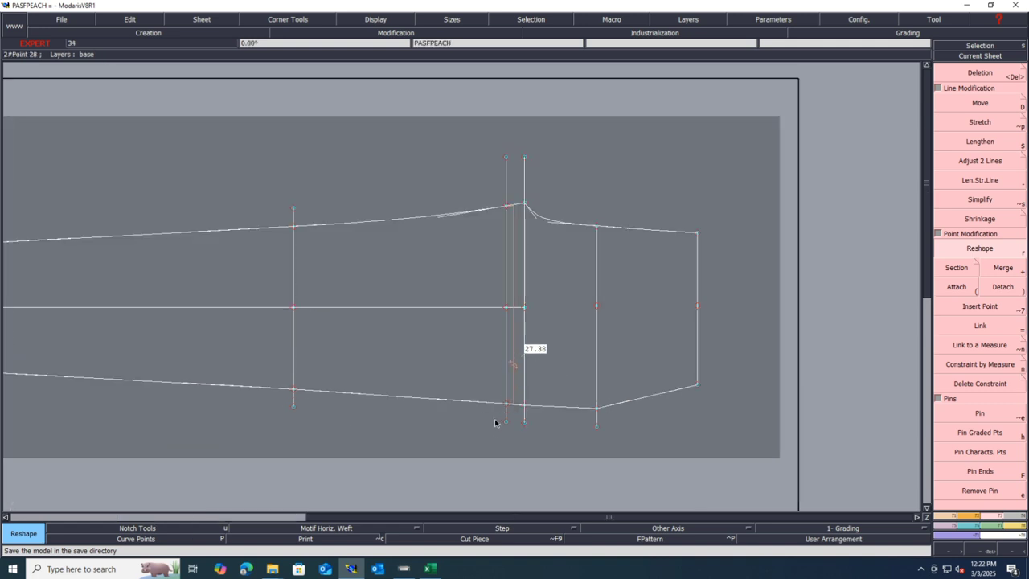
scroll(495, 423, "up", 1)
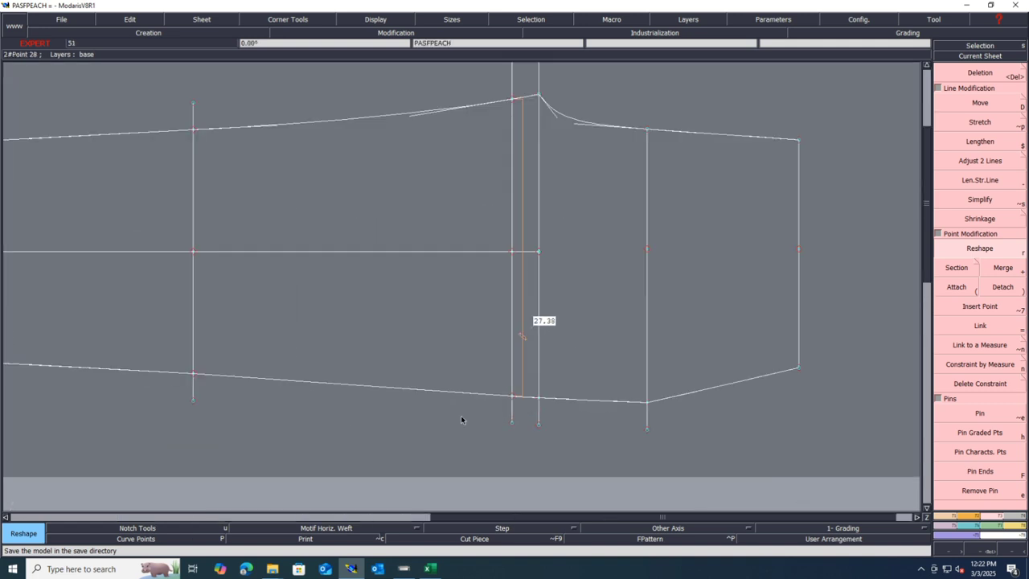
scroll(458, 415, "down", 1)
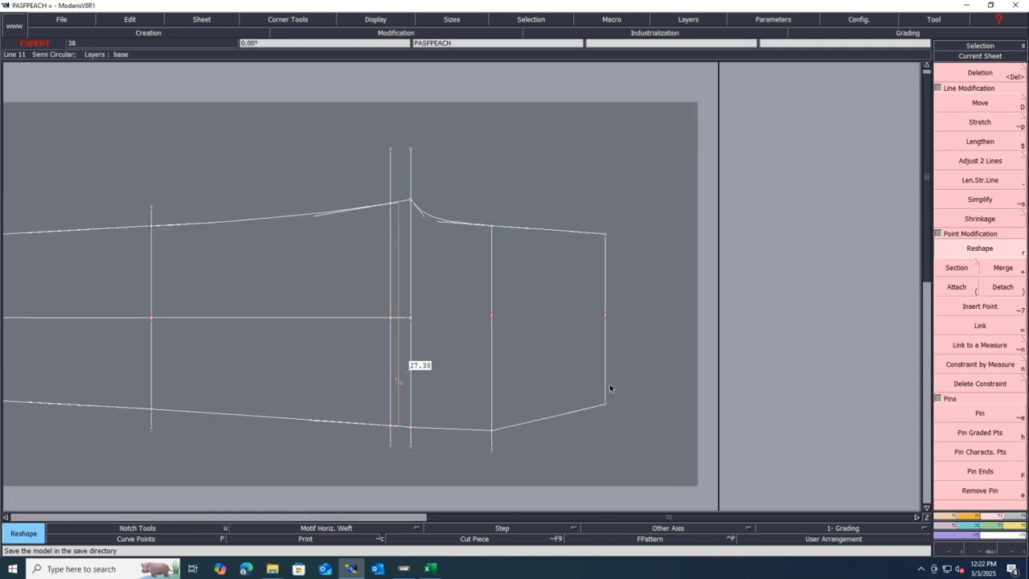
scroll(604, 394, "up", 2)
left_click_drag(421, 458, 482, 465)
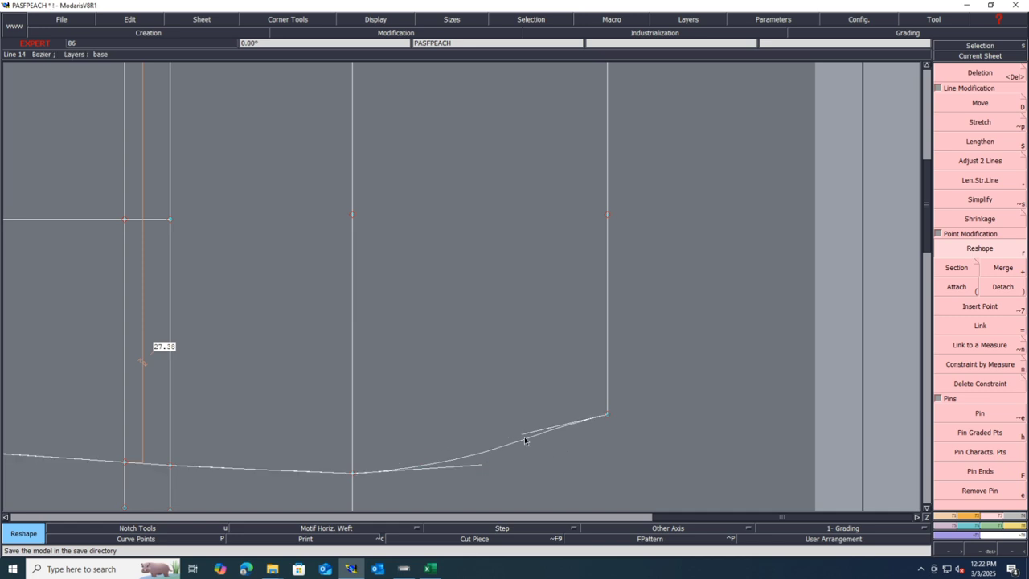
left_click_drag(527, 435, 537, 449)
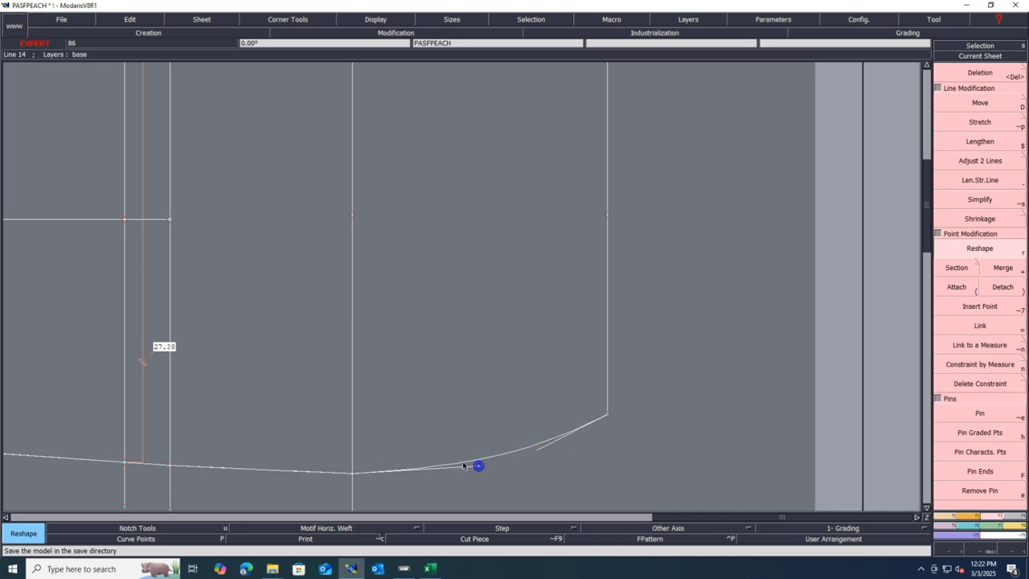
scroll(438, 426, "down", 2)
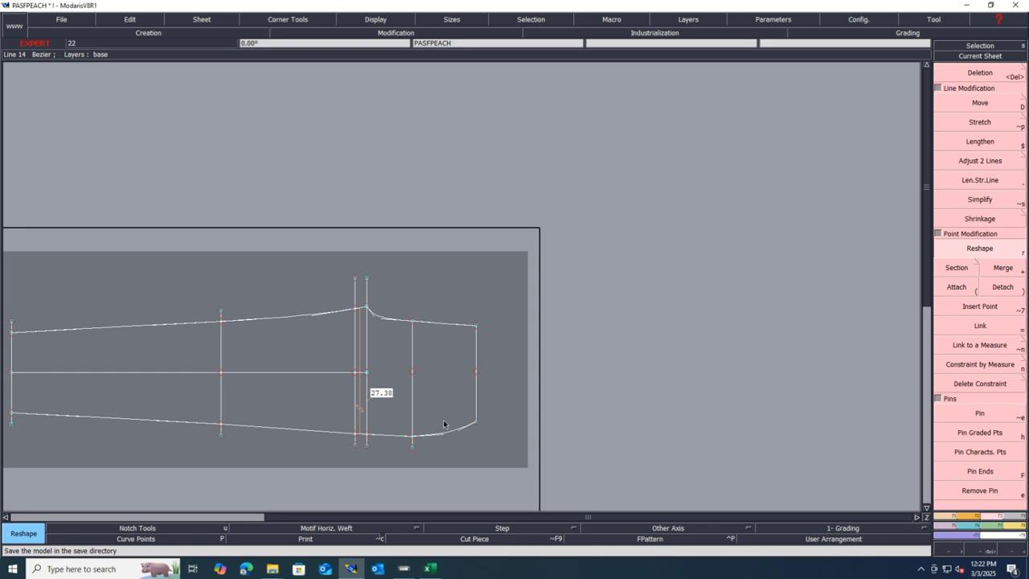
key("ctrl+s")
left_click(452, 347)
- Pin the graded points of the curved band in sheet PASFPEACH2 and save the model
scroll(634, 250, "down", 2)
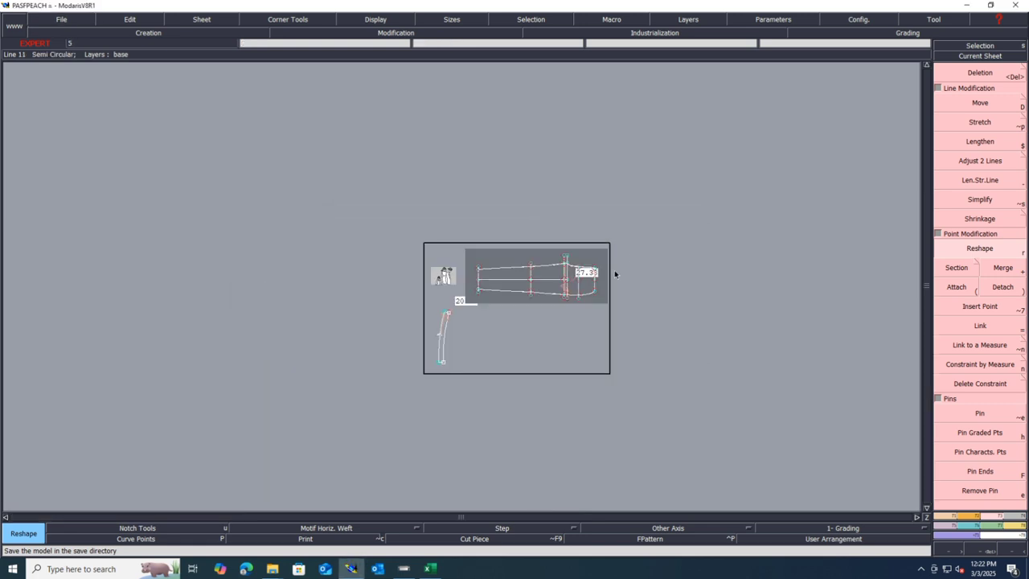
scroll(467, 334, "up", 2)
scroll(354, 374, "up", 1)
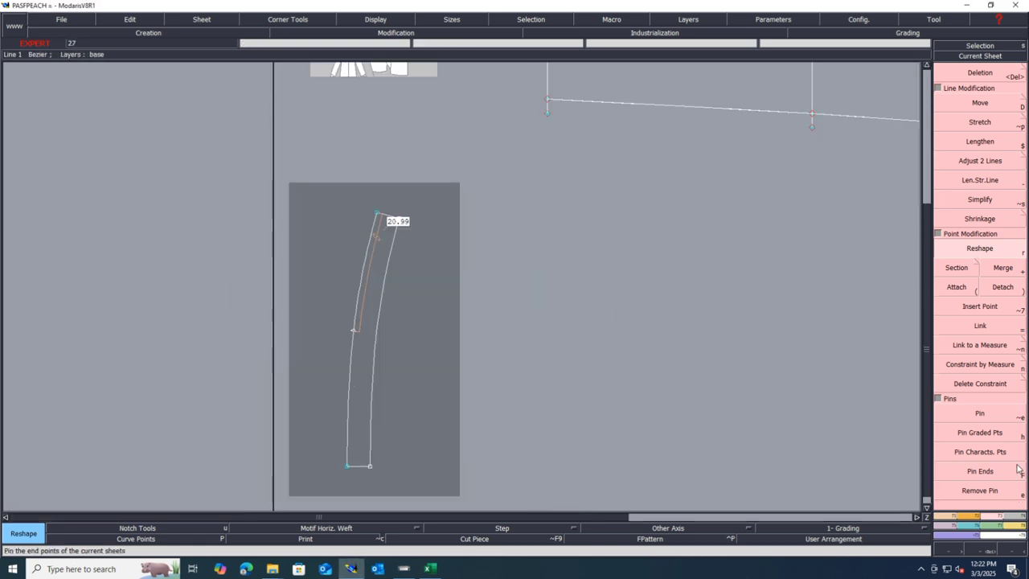
left_click(998, 432)
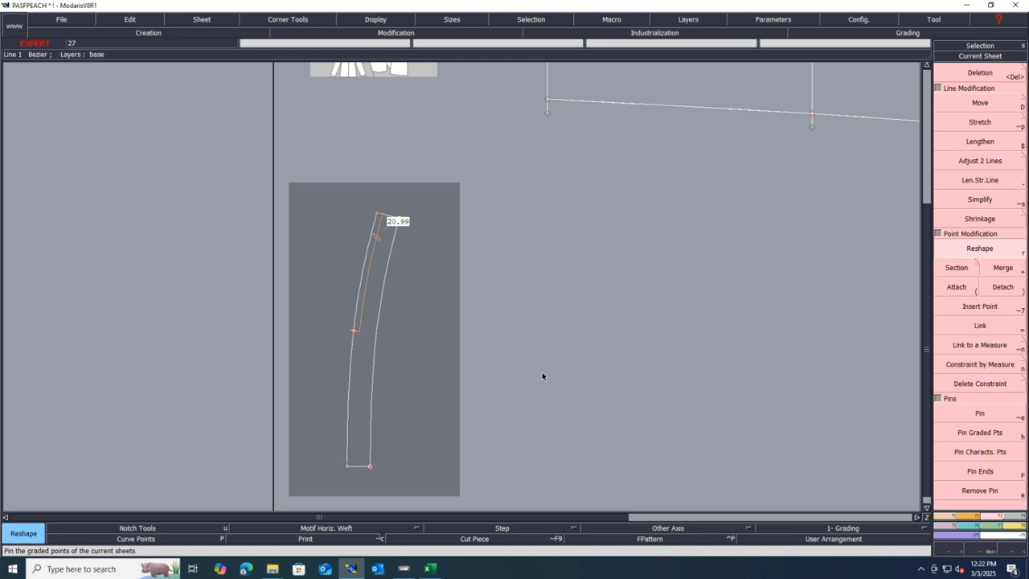
key("ctrl+s")
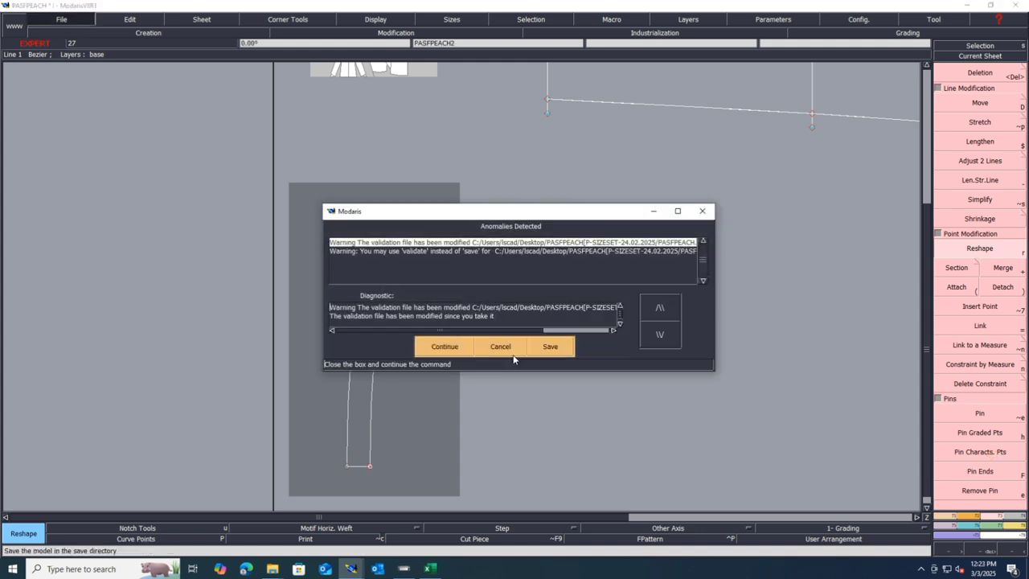
left_click(445, 348)
- Move the points at the curved band's upper end by 2.00 cm in X and 0 in Y
left_click(981, 103)
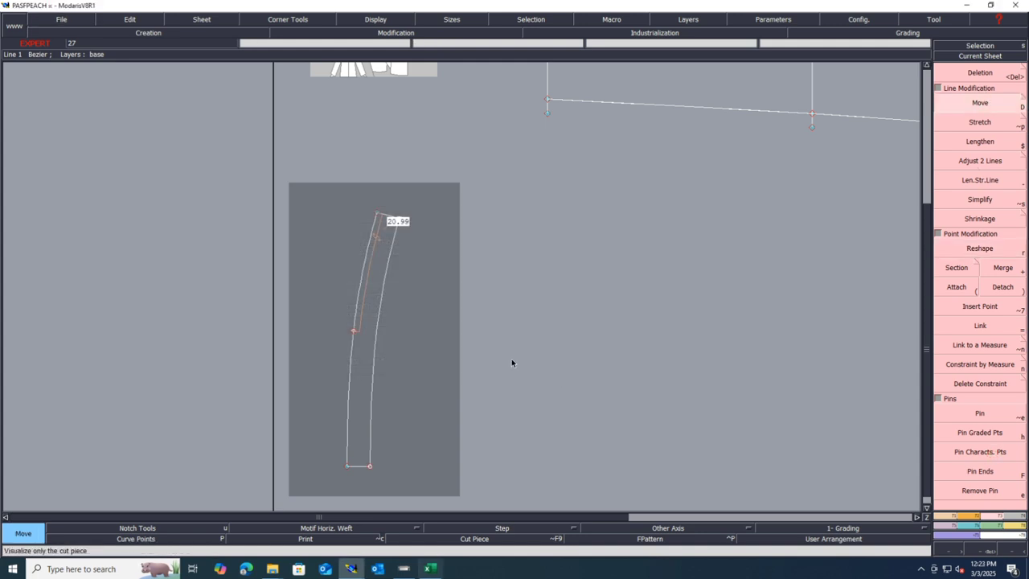
left_click_drag(436, 191, 332, 240)
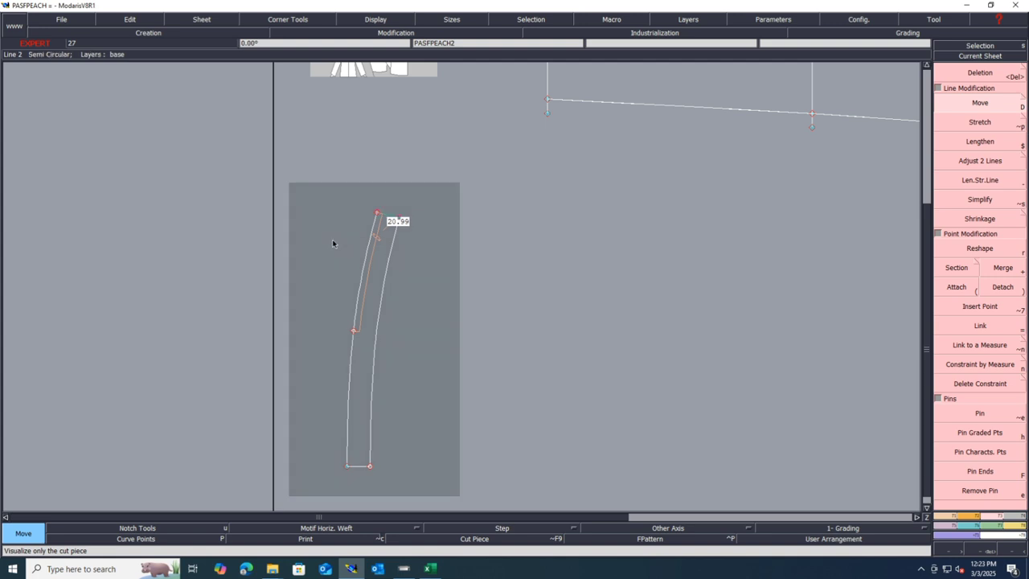
left_click(399, 222)
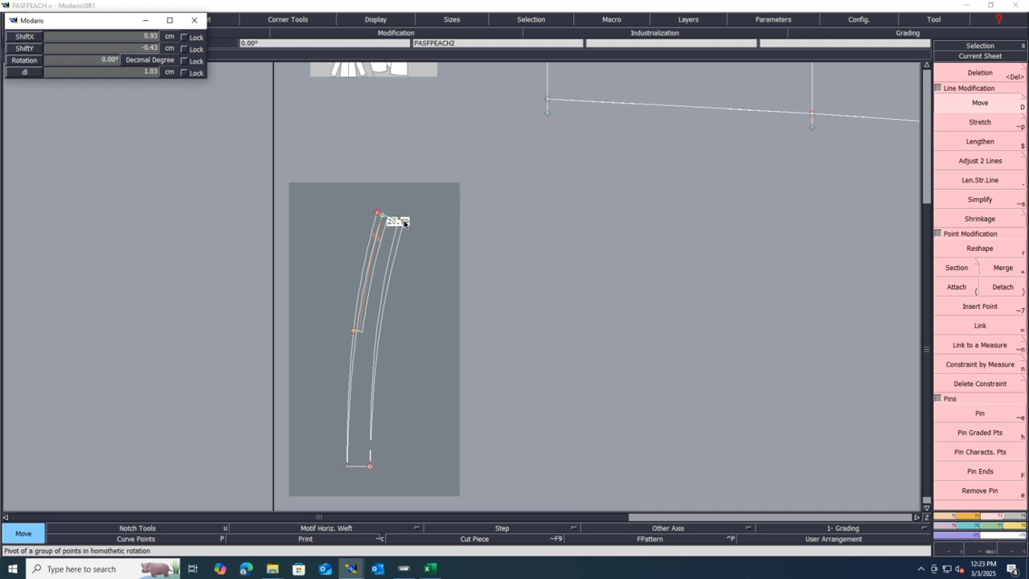
key("Down")
type("2")
key("Down")
type("0")
key("Return")
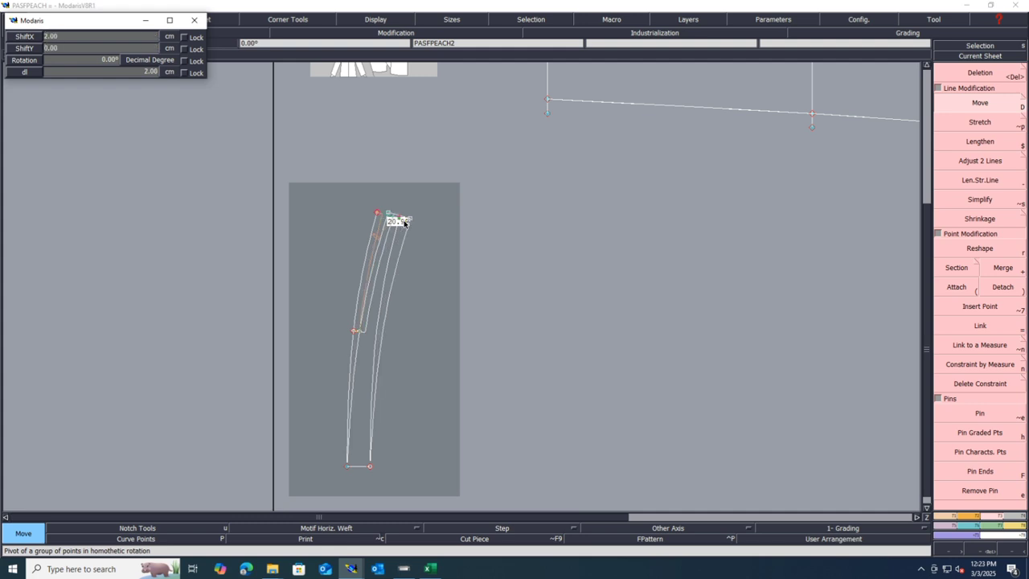
left_click(424, 277)
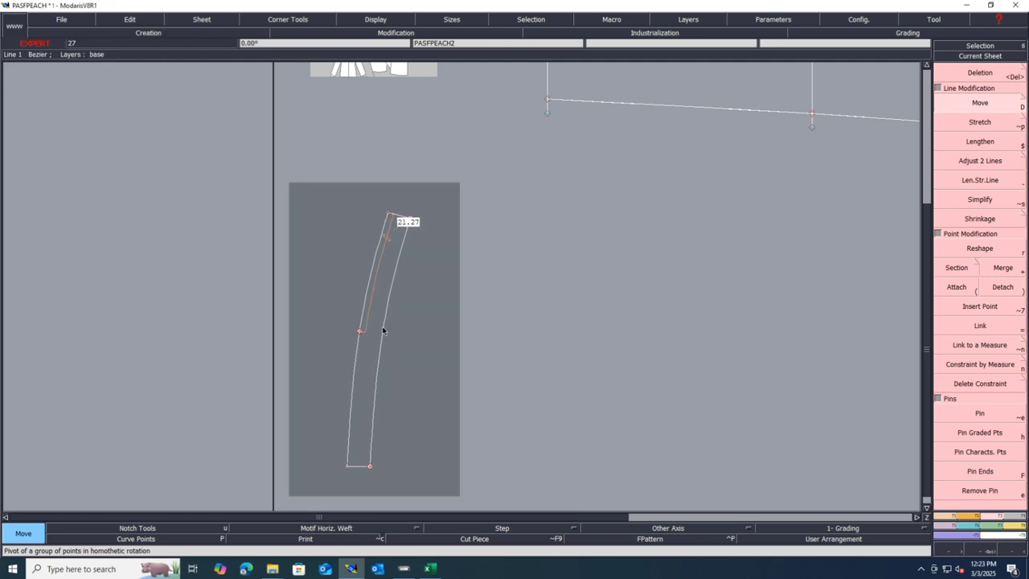
- Add a length measurement along the band's inner long edge, from the lower corner to the upper corner
key("m")
left_click(371, 467)
left_click(394, 470)
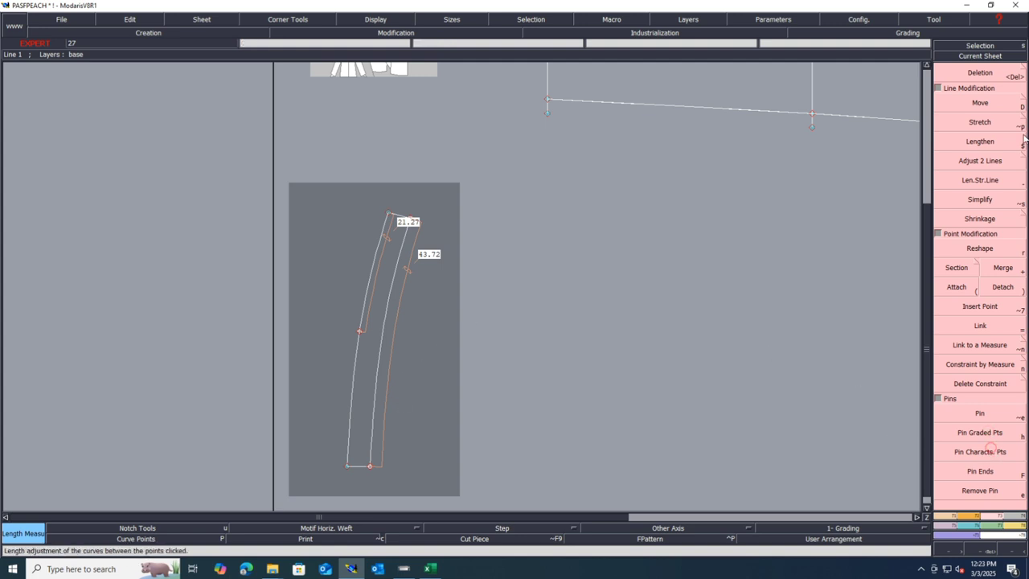
left_click(980, 103)
scroll(309, 439, "up", 1)
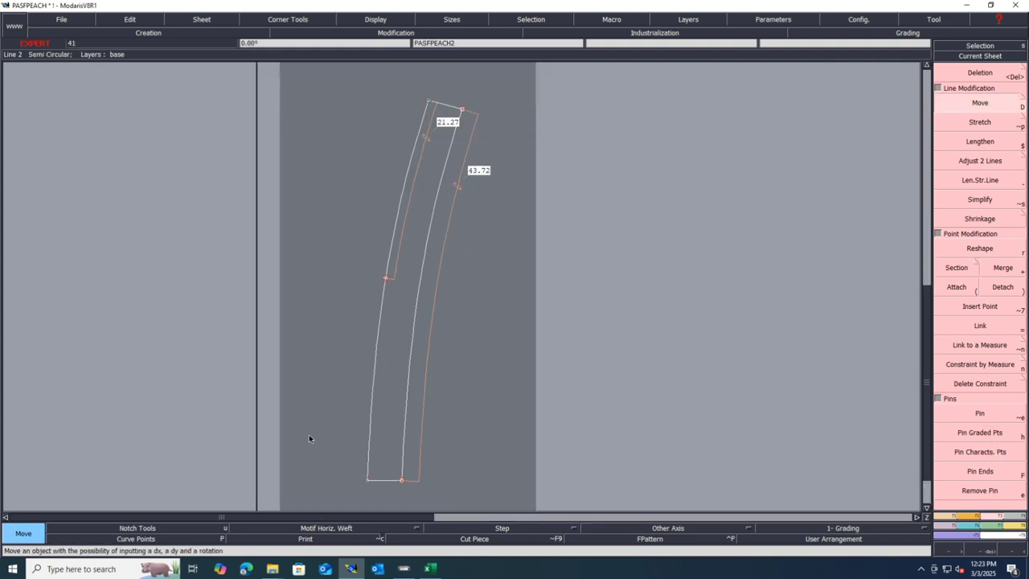
- Delete the band's outer long edge and the length measurement belonging to it
key("Delete")
left_click(376, 360)
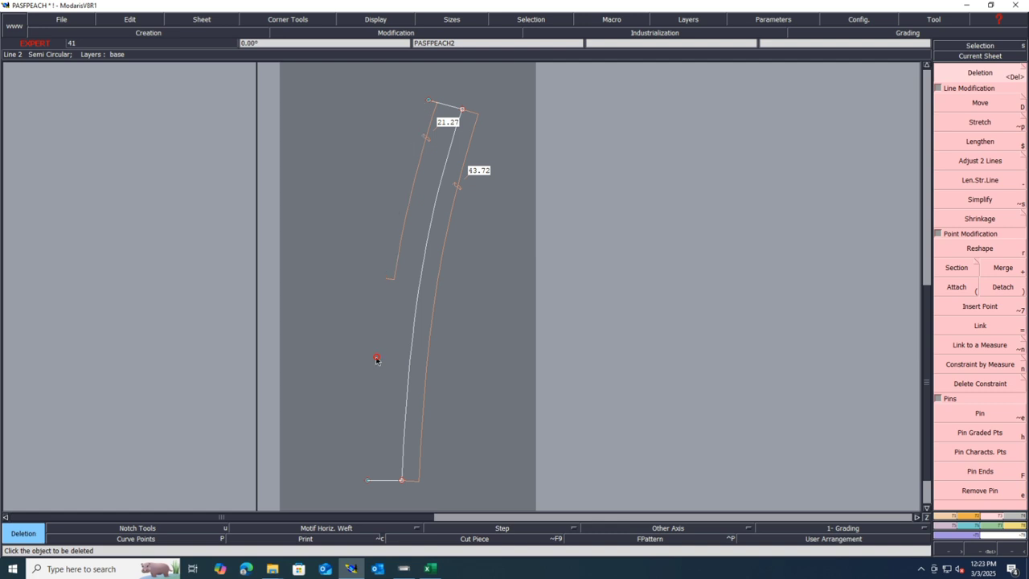
left_click(405, 223)
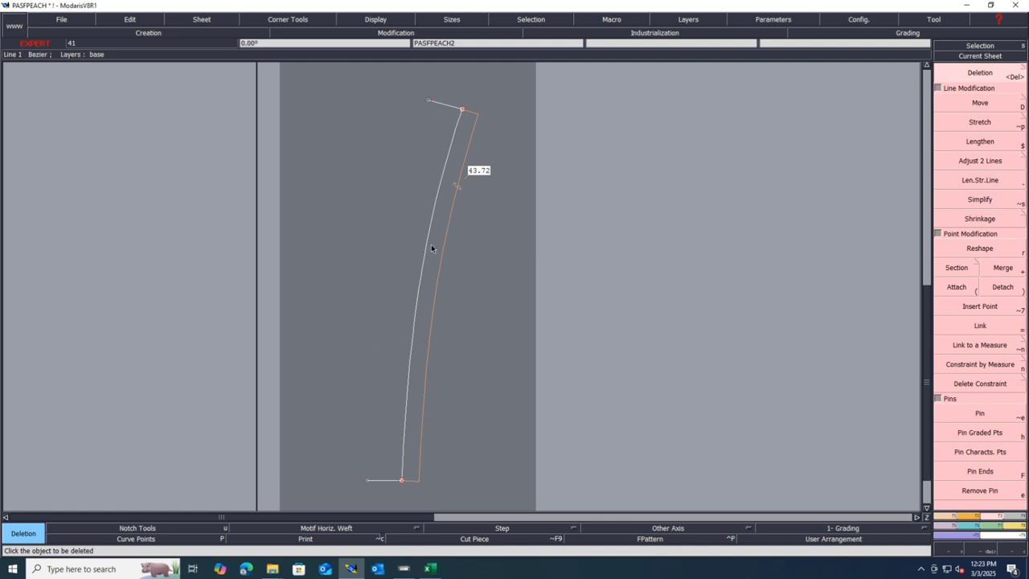
- Display the curve handles and reshape the remaining long edge by slightly adjusting its lower and upper handles
key("F11")
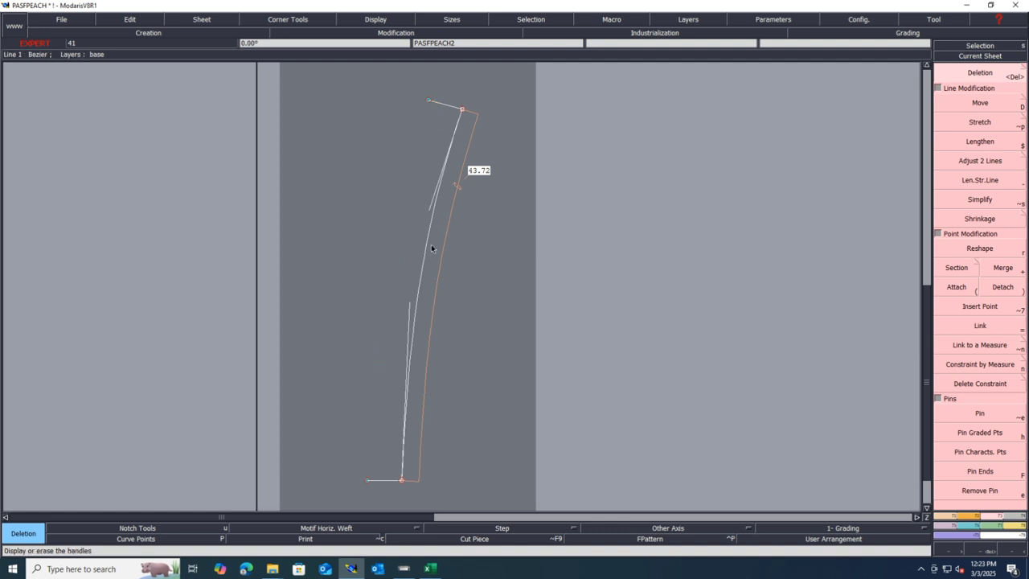
key("r")
left_click_drag(409, 303, 404, 297)
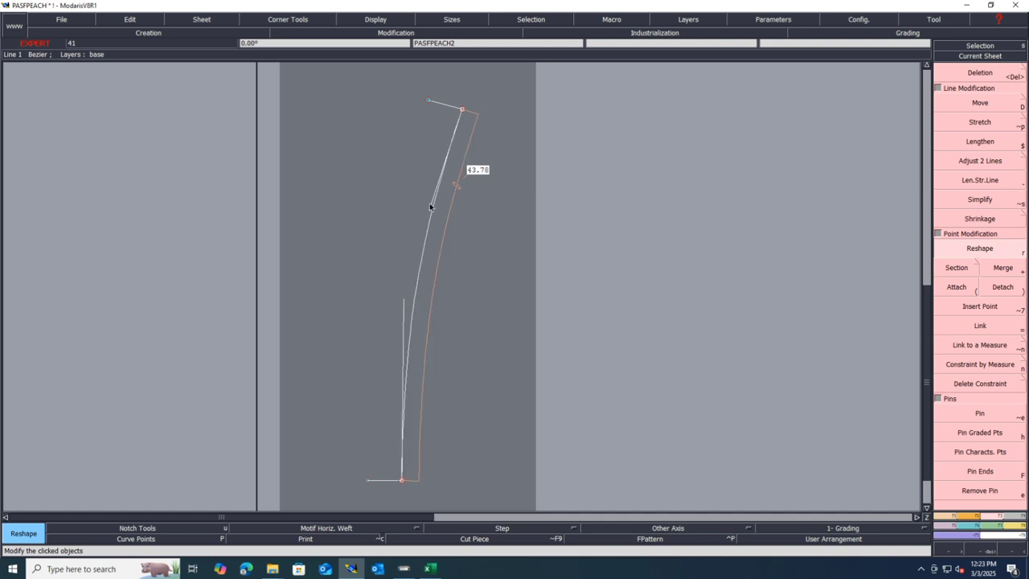
left_click_drag(430, 208, 429, 204)
- Delete the short line closing the band's upper end together with its leftover end point
key("Delete")
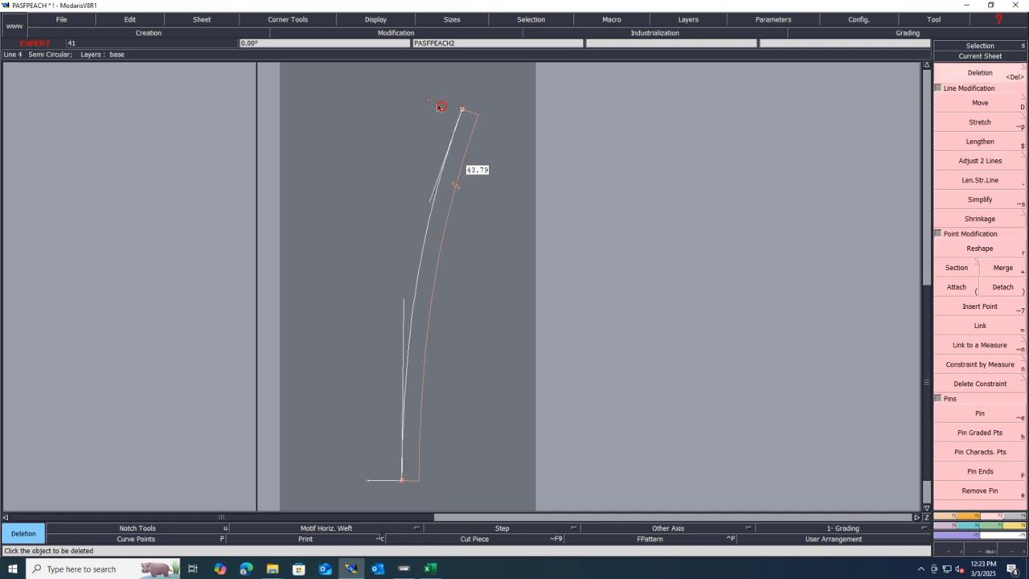
left_click(428, 102)
scroll(402, 482, "up", 2)
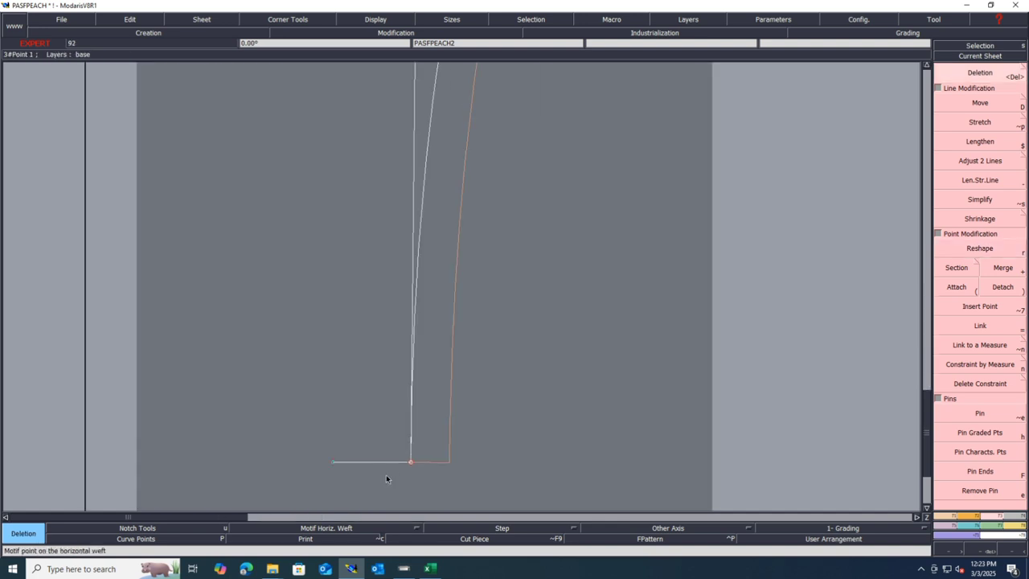
scroll(403, 433, "down", 3)
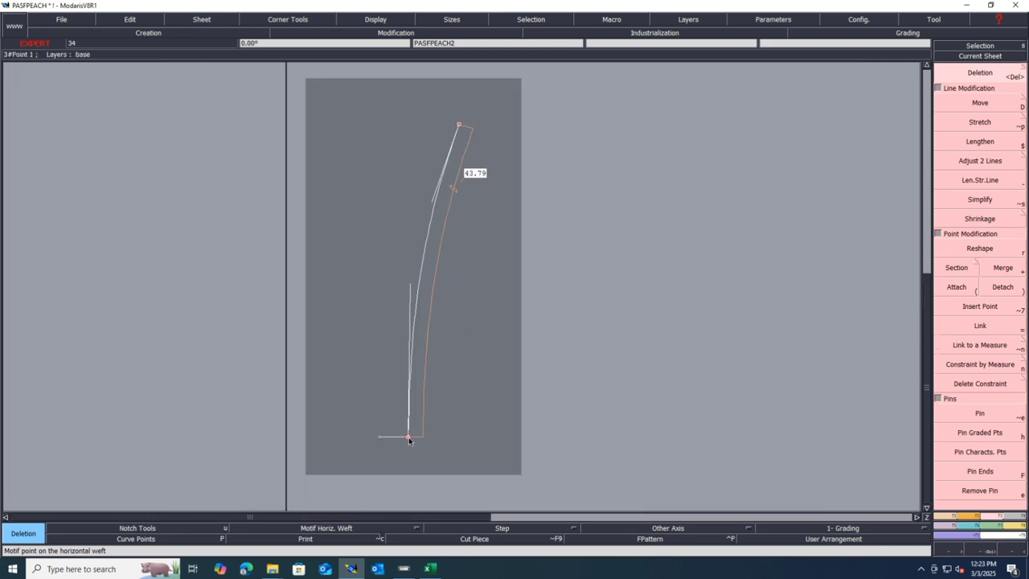
- Create a symmetry axis along the short lower end line and symmetrize the long curve across it
key("shift+s")
left_click(407, 438)
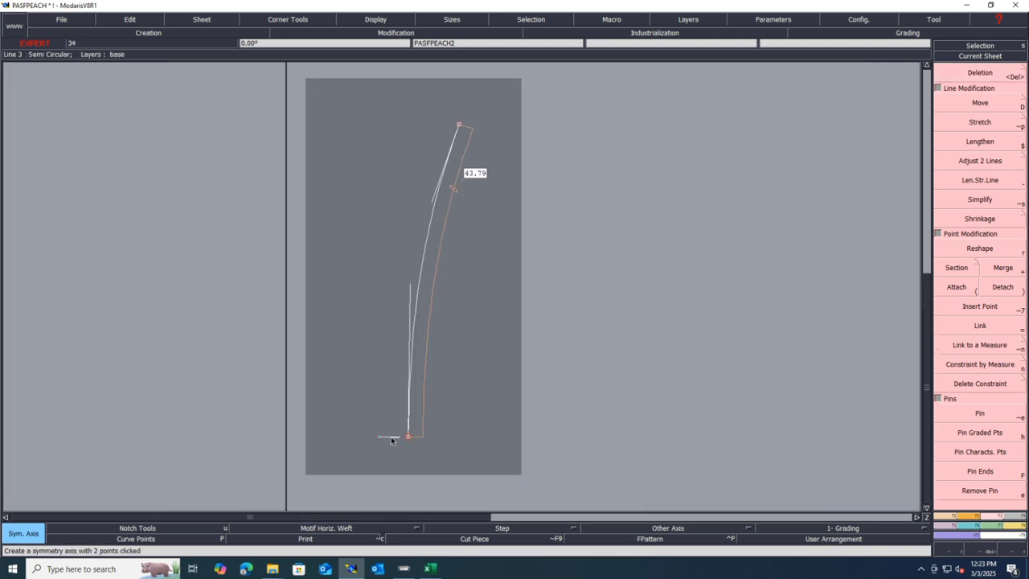
left_click(391, 438)
left_click(948, 517)
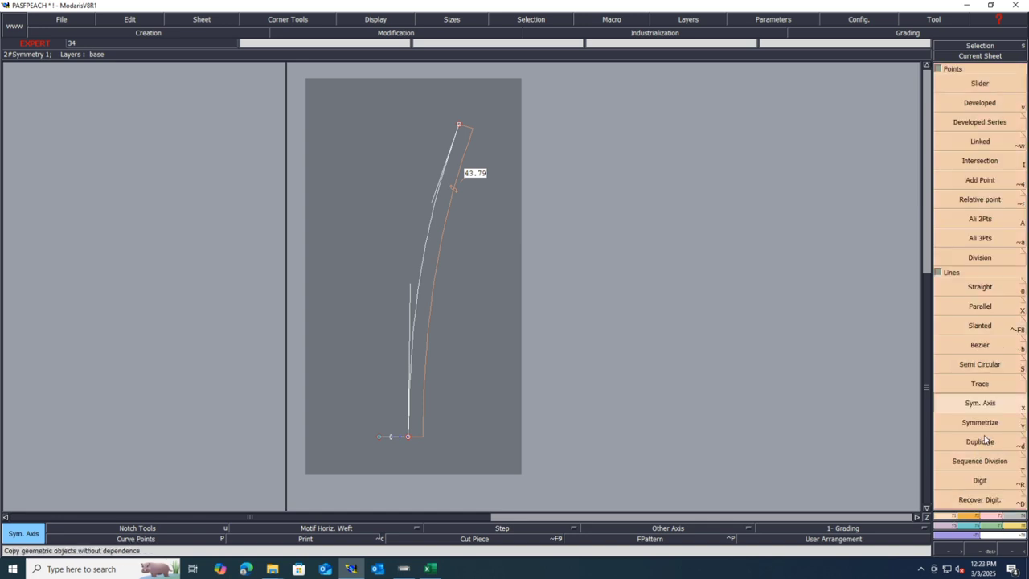
left_click(985, 420)
left_click(390, 437)
left_click(407, 415)
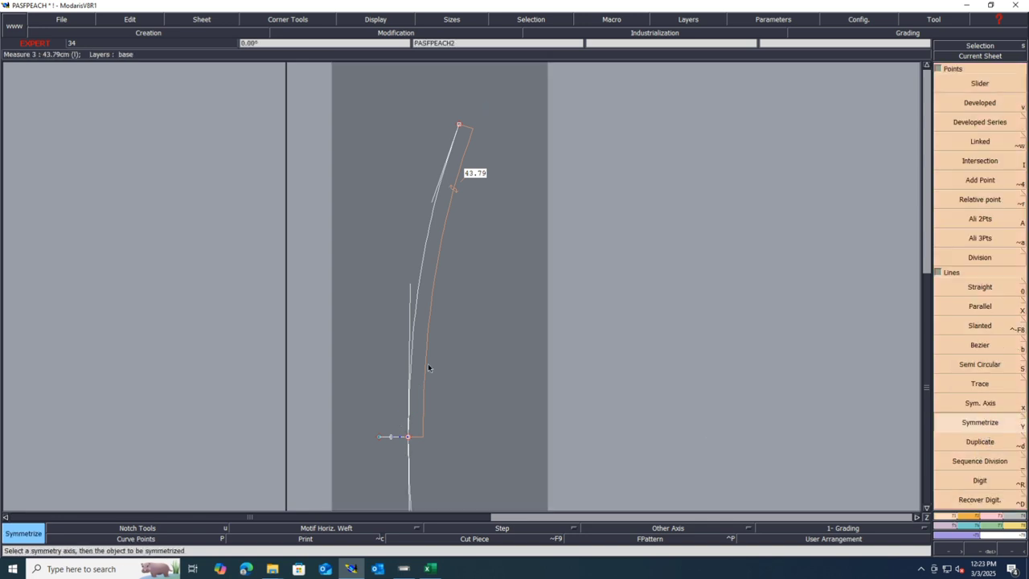
- Keep the plot of the modified objects and undo the symmetrized curve and its symmetry axis
scroll(430, 362, "down", 2)
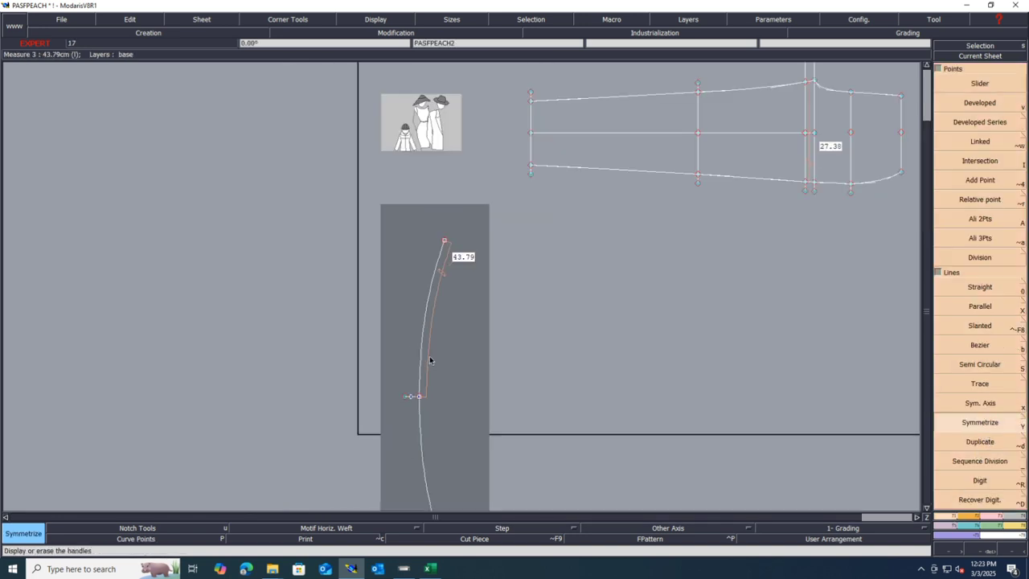
scroll(429, 360, "up", 5)
scroll(419, 419, "down", 4)
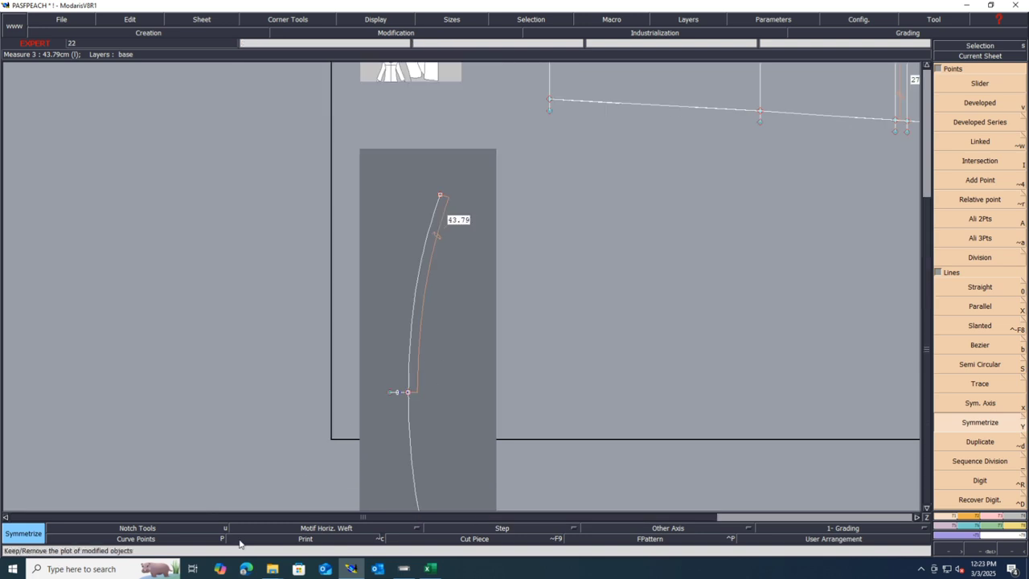
key("ctrl+z")
scroll(405, 335, "up", 2)
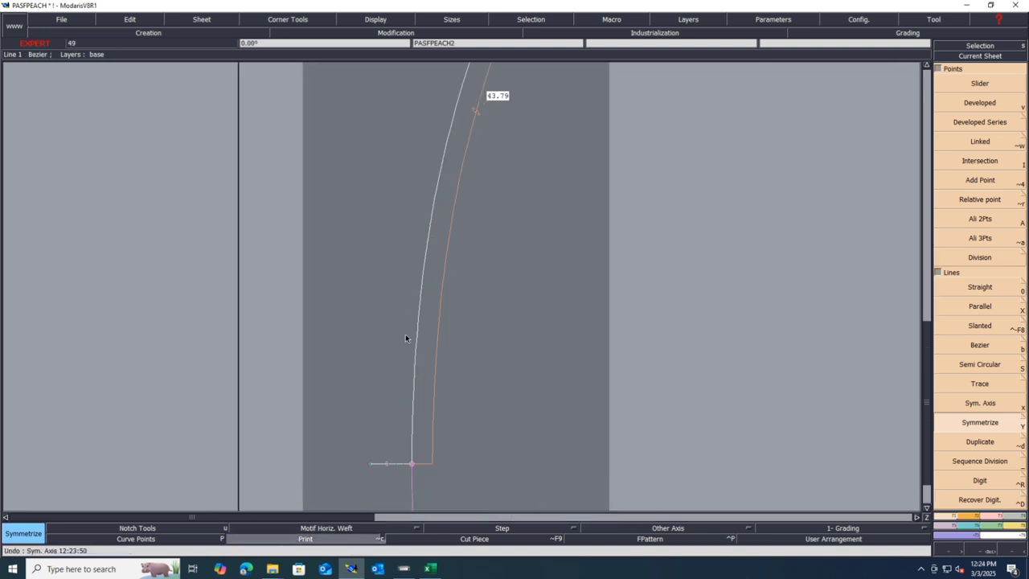
- Reshape the long curve by slightly extending its lower handle upward, checking against the mirrored plot, and remove the plot
key("h")
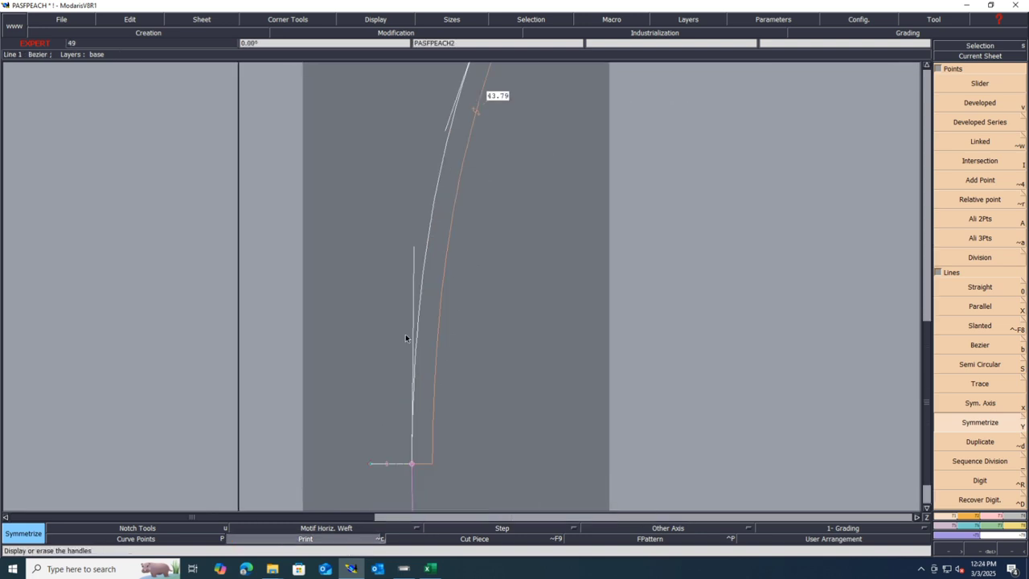
scroll(405, 335, "down", 3)
scroll(415, 283, "up", 4)
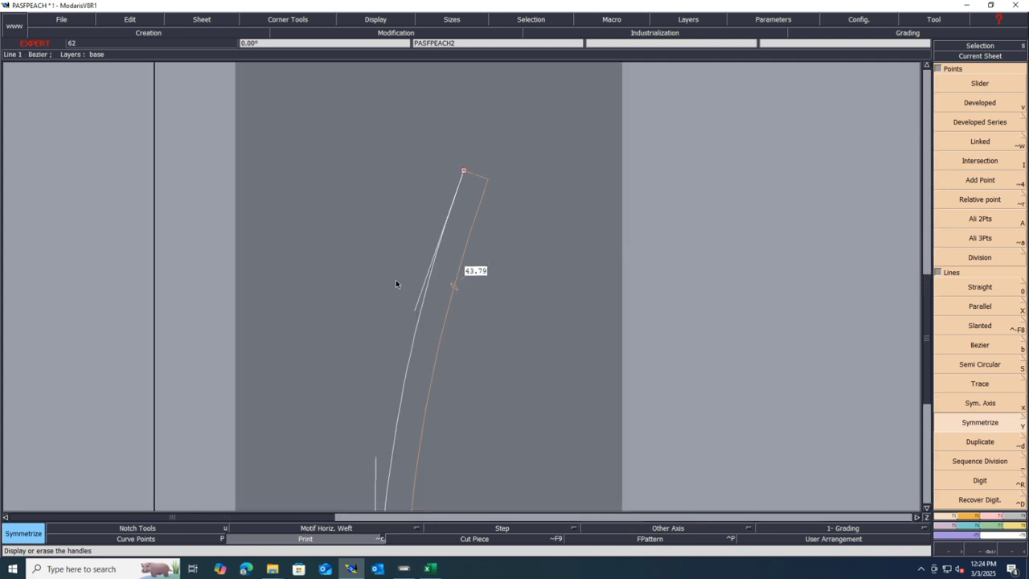
scroll(398, 283, "down", 2)
key("r")
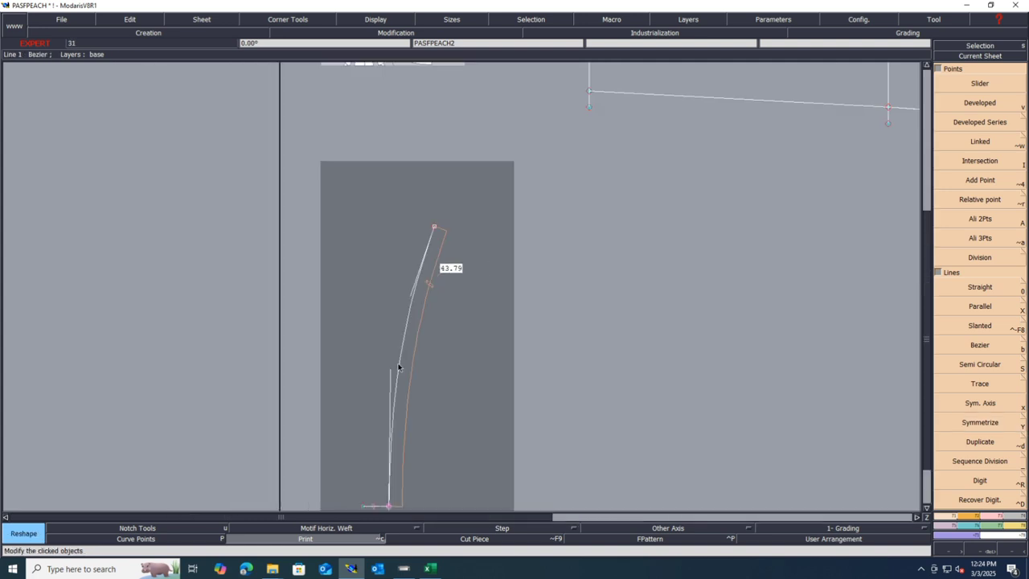
left_click_drag(391, 370, 390, 361)
scroll(367, 336, "down", 2)
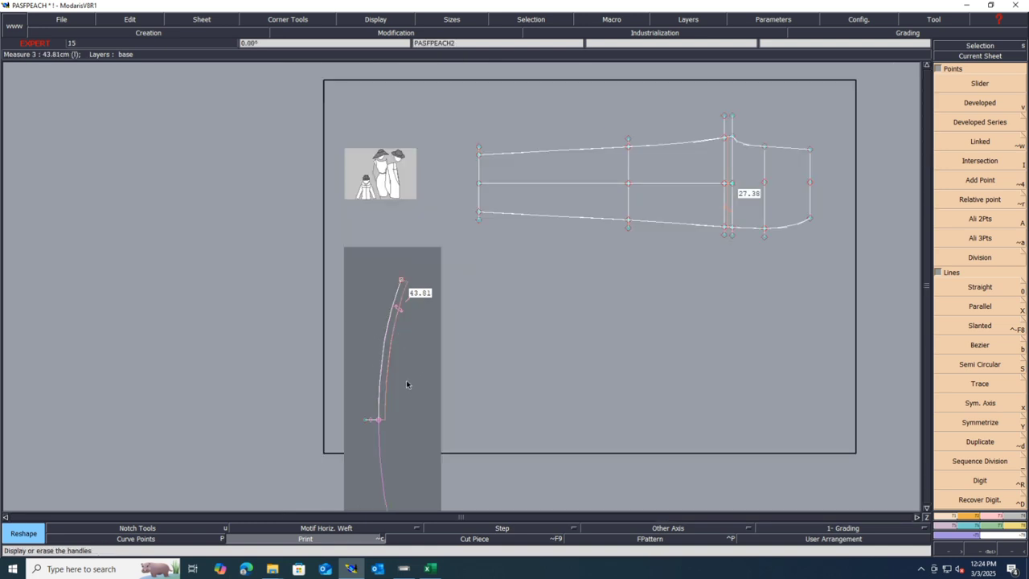
left_click(294, 540)
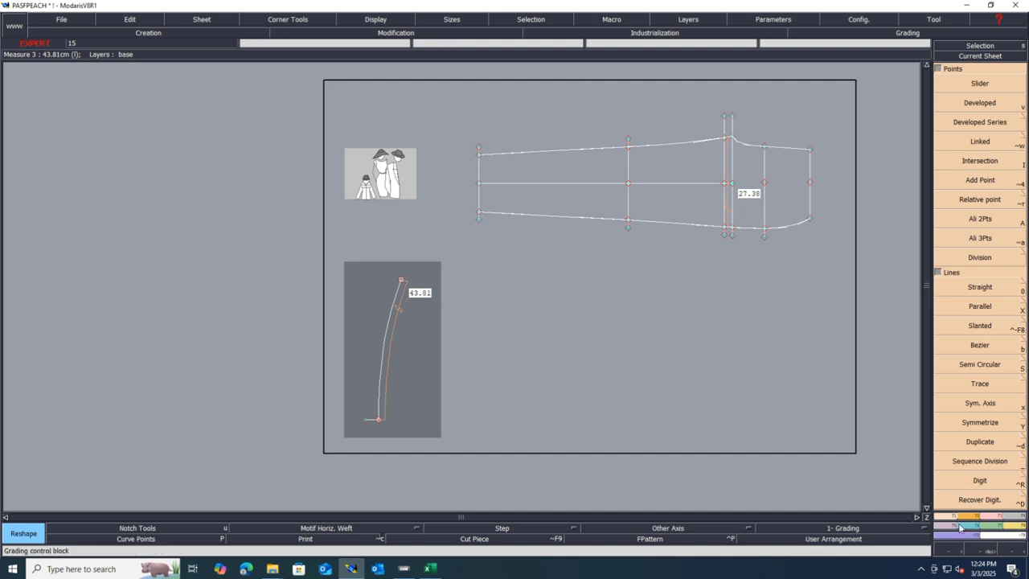
- Create a parallel of the long curve on its outer side, at the free end of the short lower line
left_click(982, 308)
left_click(381, 391)
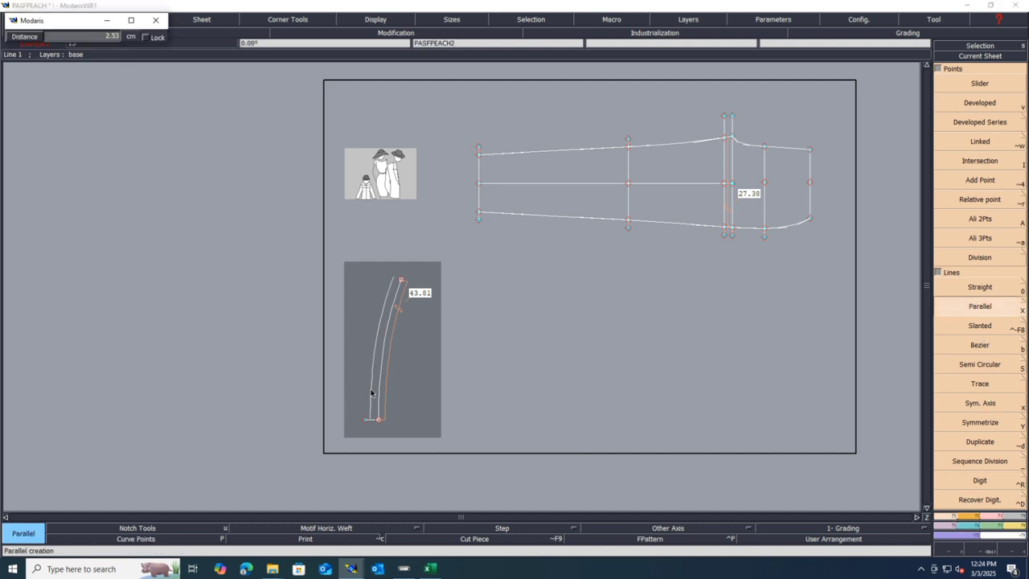
left_click(371, 392)
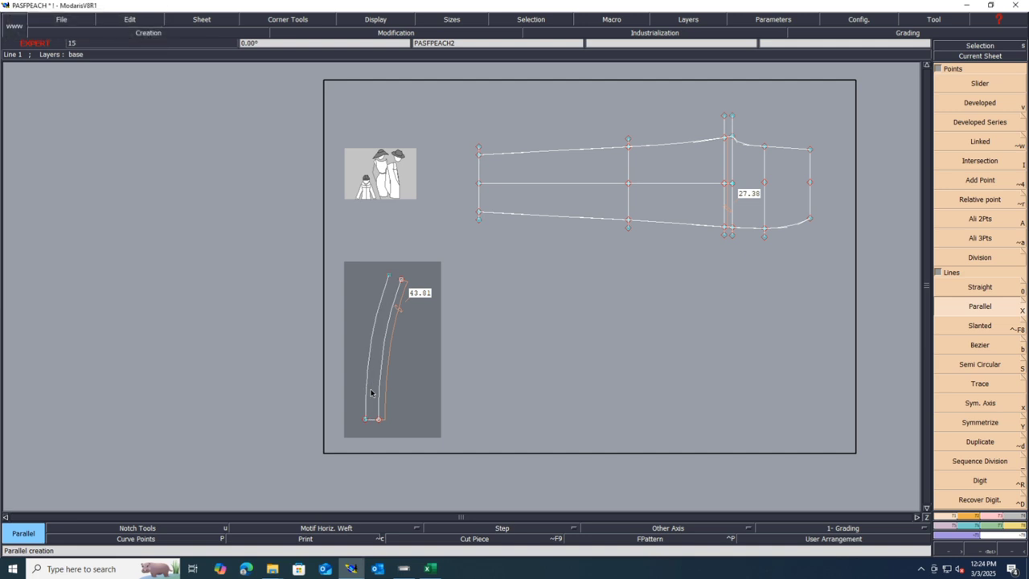
key("Return")
- Hide the sheet grid and attach the parallel curve's lower end point to the end of the short lower line
left_click_drag(416, 255, 348, 440)
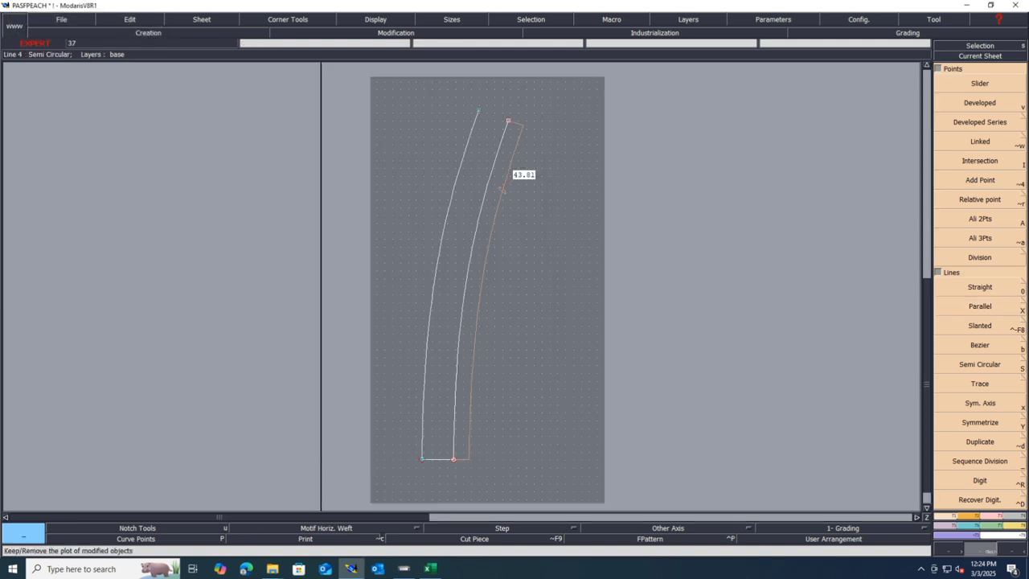
key("Delete")
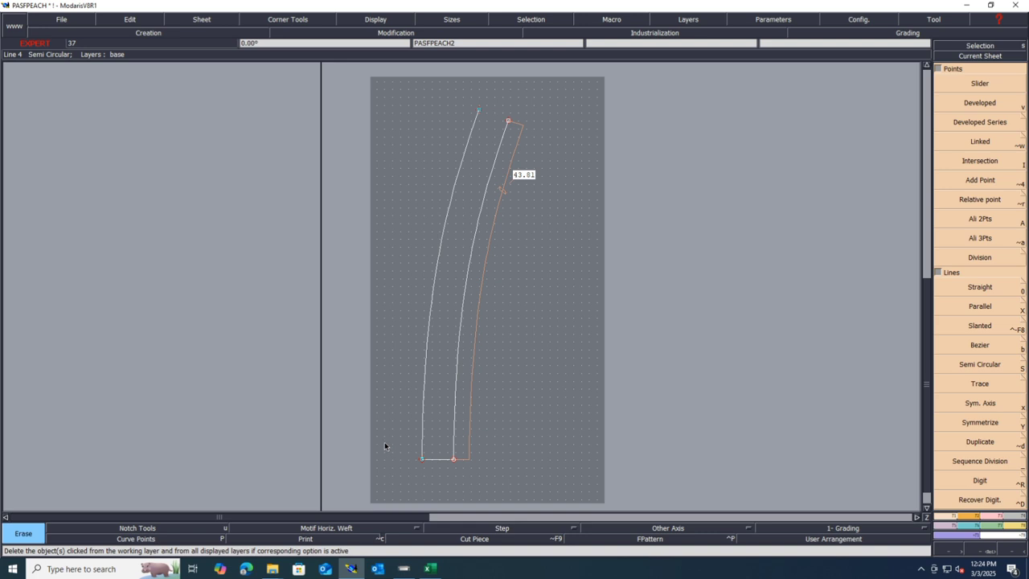
key("g")
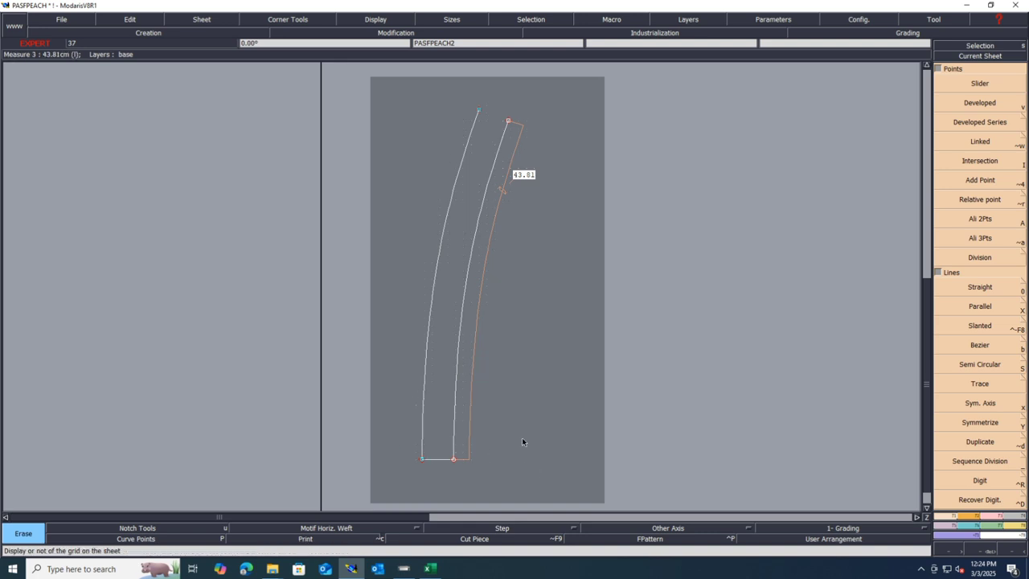
key("F3")
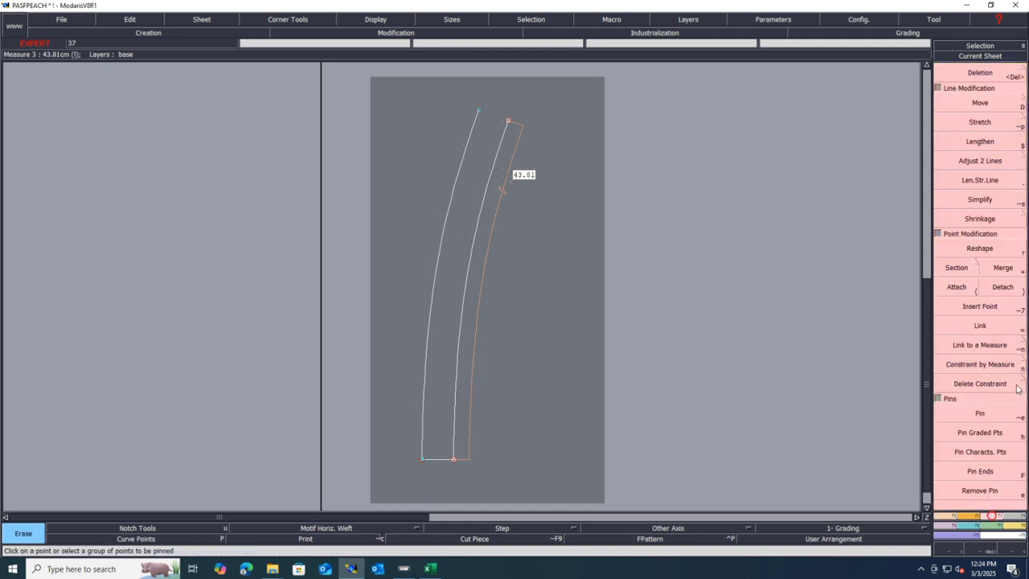
left_click(956, 287)
scroll(458, 478, "up", 5)
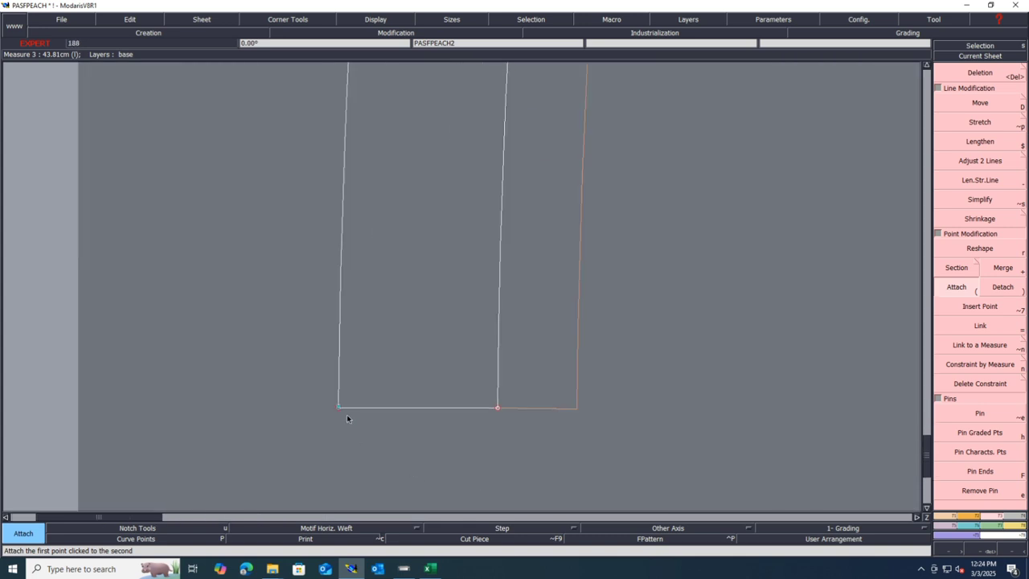
scroll(331, 415, "up", 3)
left_click(353, 400)
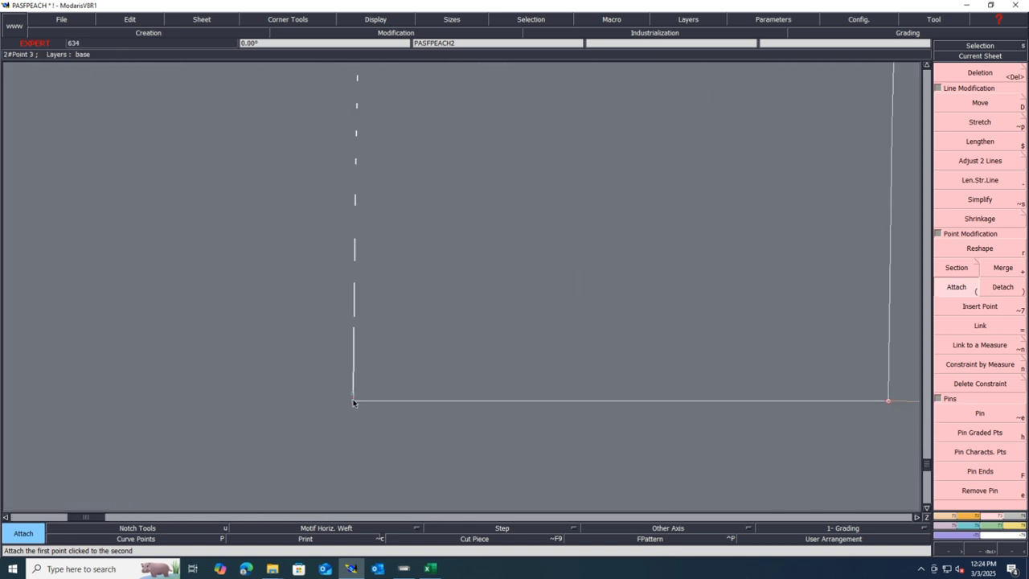
scroll(333, 464, "down", 6)
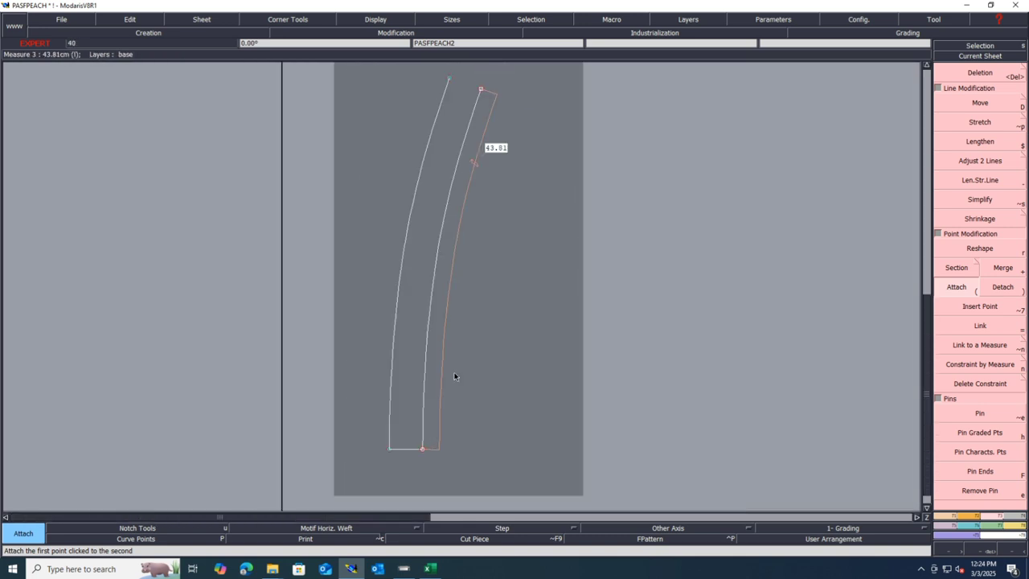
- Close the band's upper end with a straight line between the end points of the two long curves
key("d")
left_click(450, 79)
left_click(480, 89)
scroll(481, 358, "down", 2)
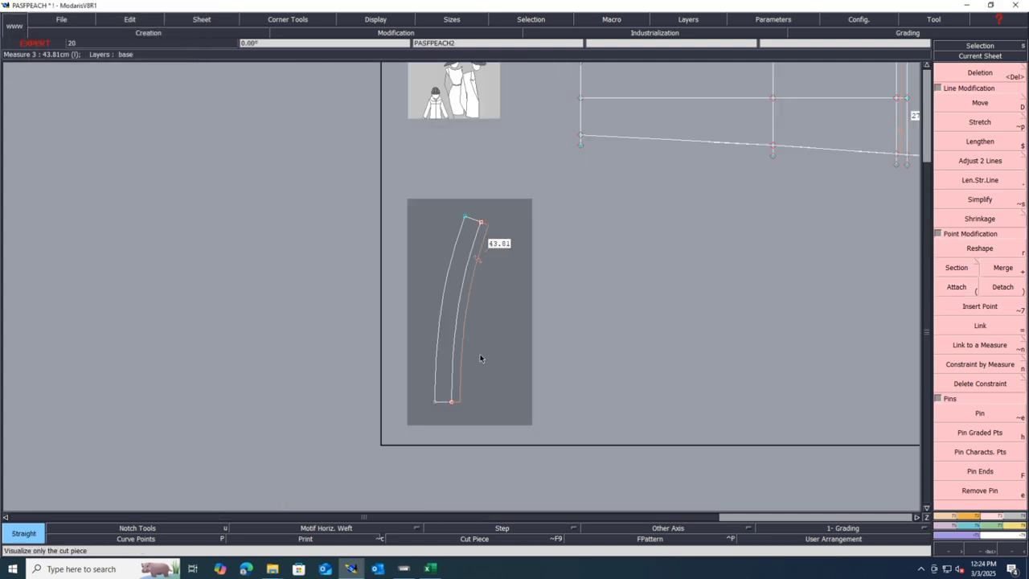
- Try mirroring the band's outer long curve across a symmetry axis along its upper end, and undo the mirror and axis
scroll(474, 222, "up", 2)
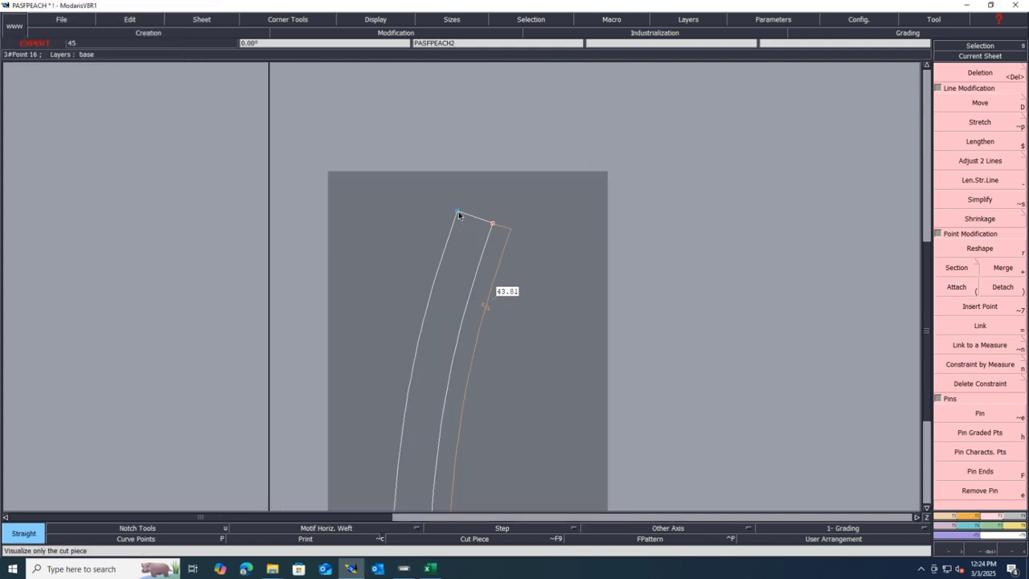
key("shift+s")
left_click(458, 213)
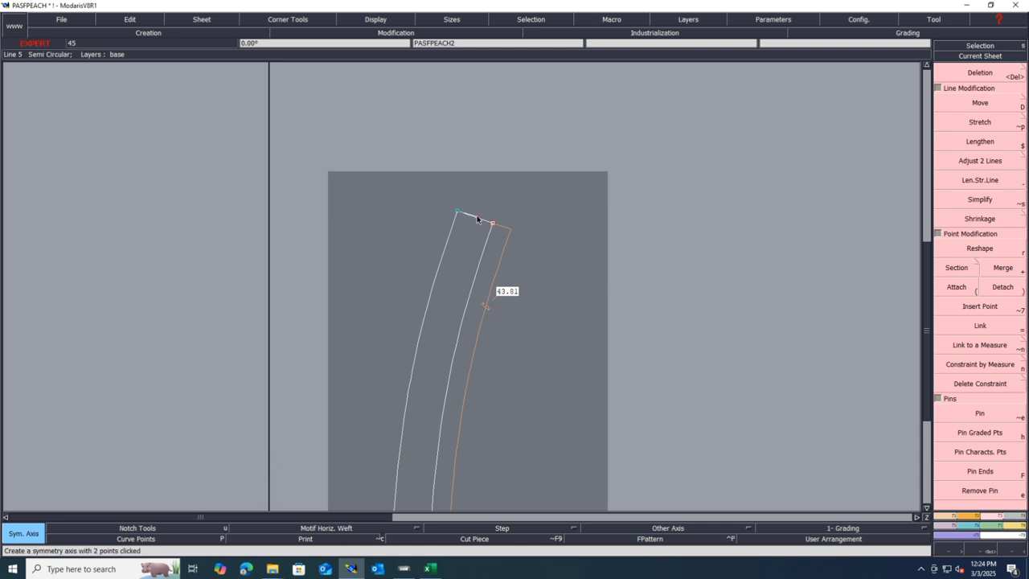
left_click(477, 218)
left_click(950, 519)
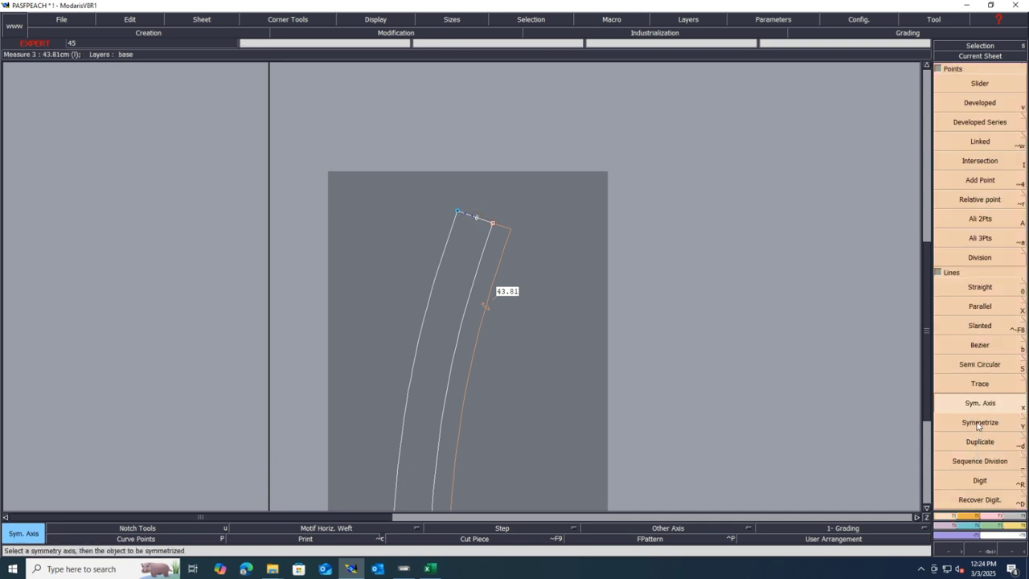
left_click(979, 422)
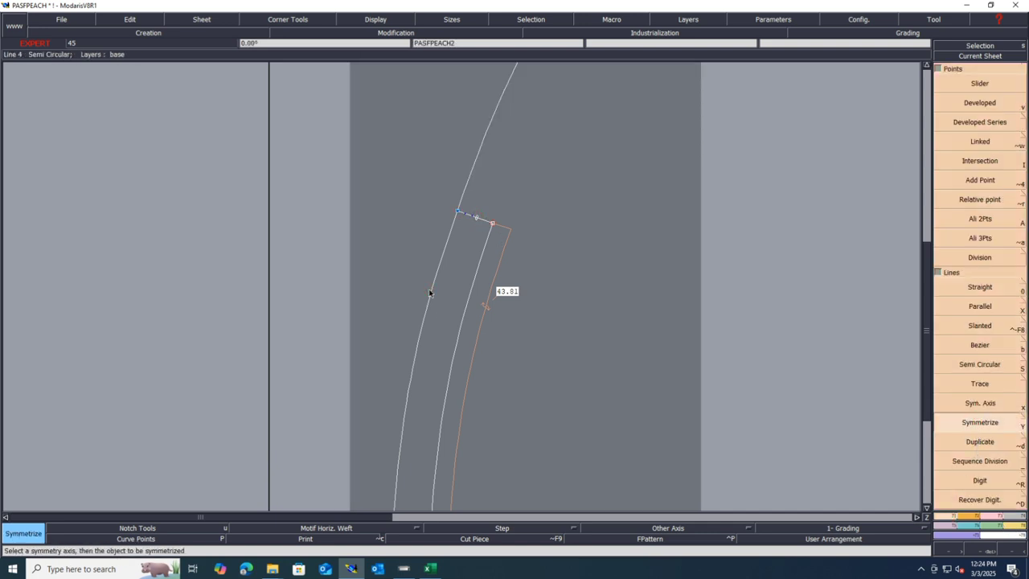
scroll(512, 262, "down", 2)
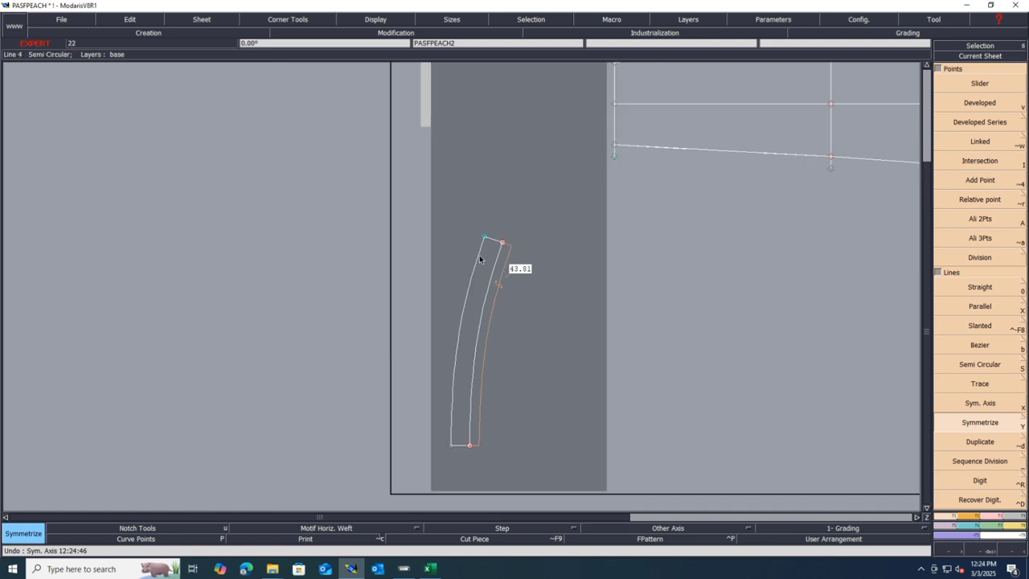
- Measure the full length of the band's outer long curve
key("l")
left_click(480, 259)
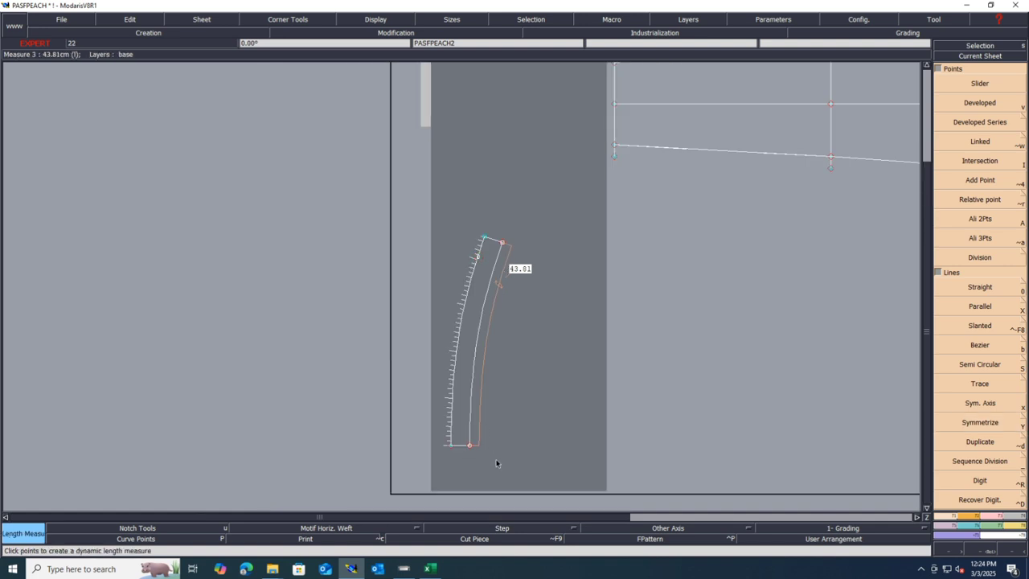
left_click(496, 464)
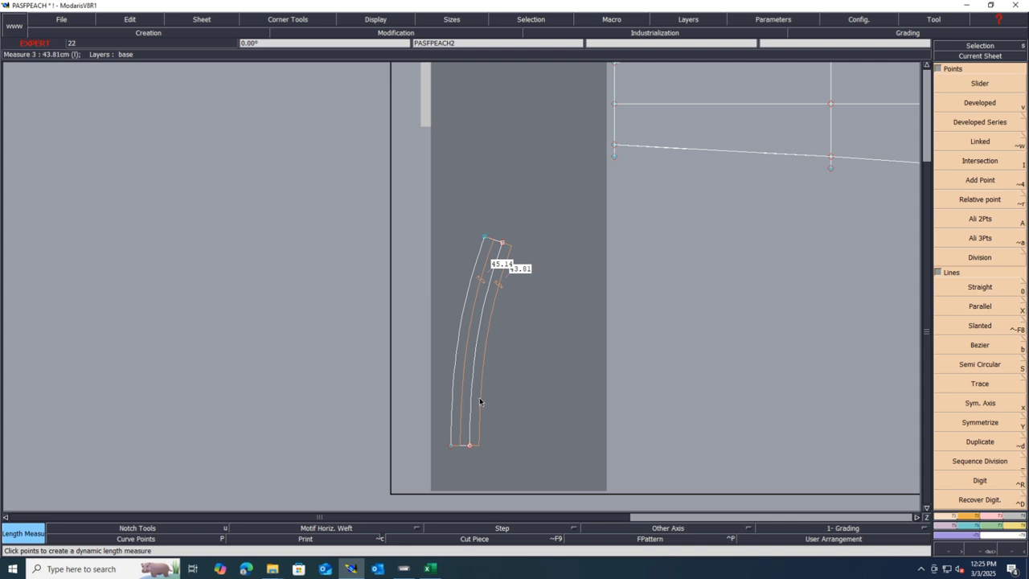
- Add a developed point on the outer long curve, 23.82 cm from its lower end, and place a notch on it
key("v")
left_click(485, 237)
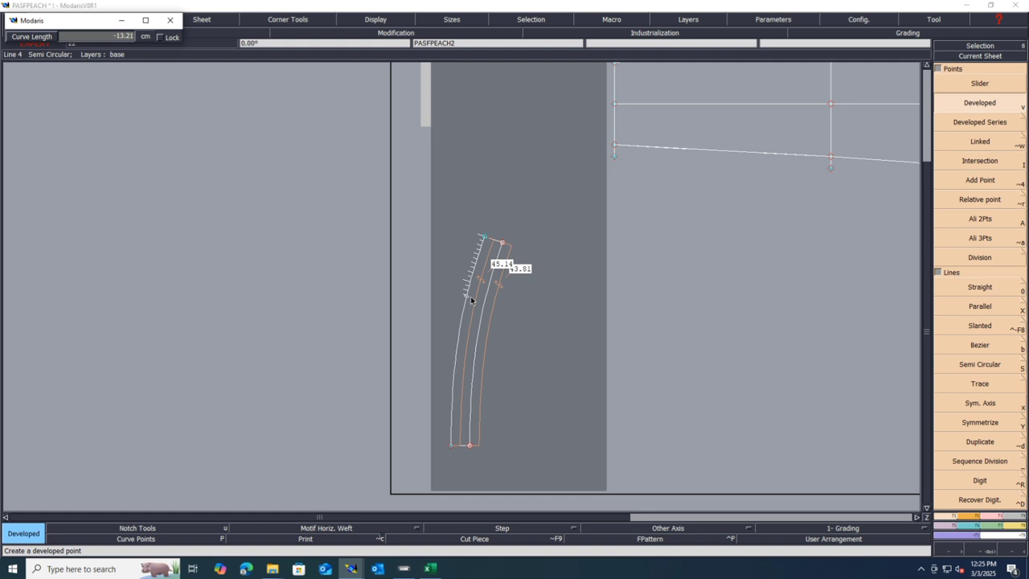
left_click(471, 300)
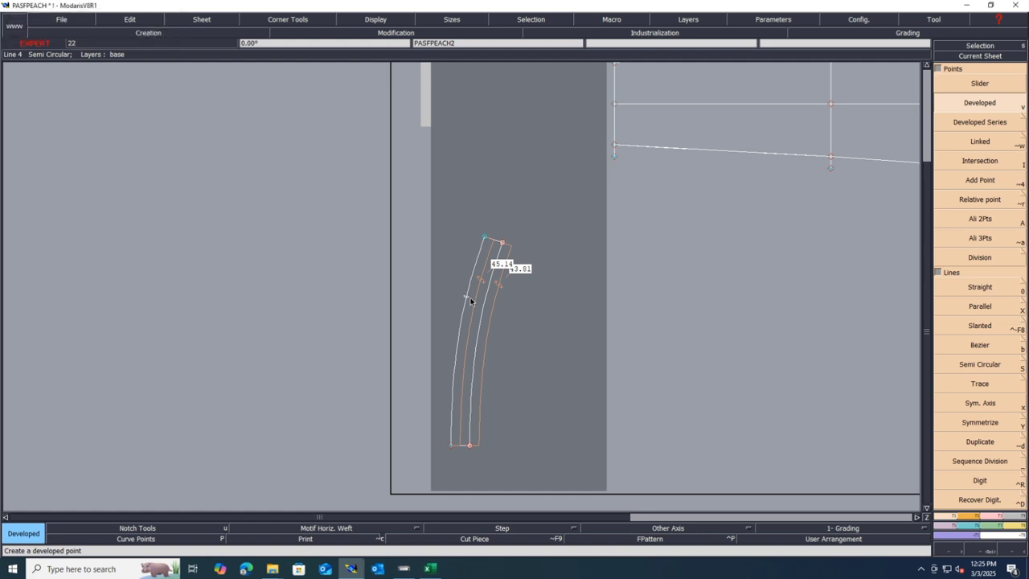
left_click(451, 446)
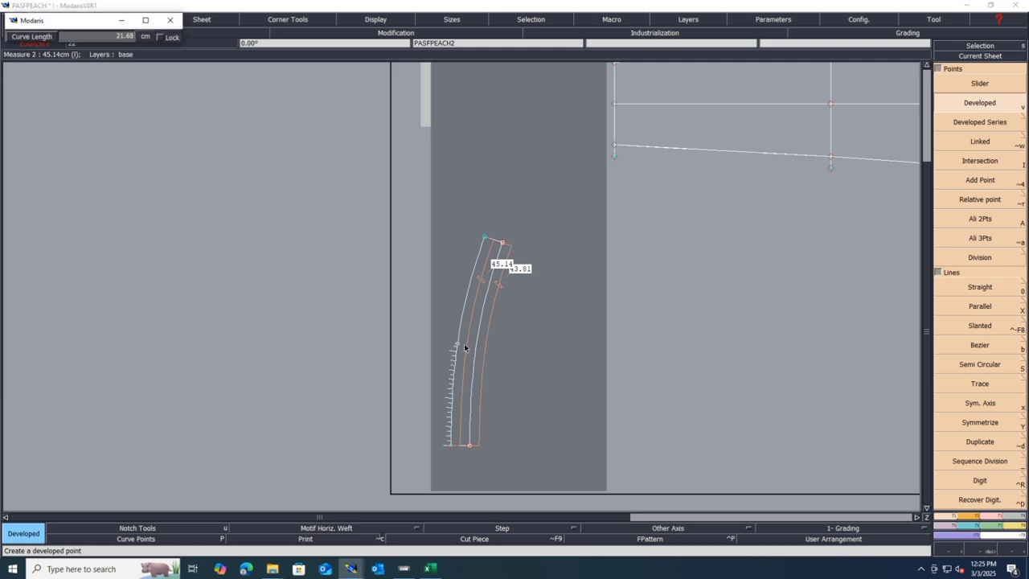
type("23")
key("Return")
key("Return")
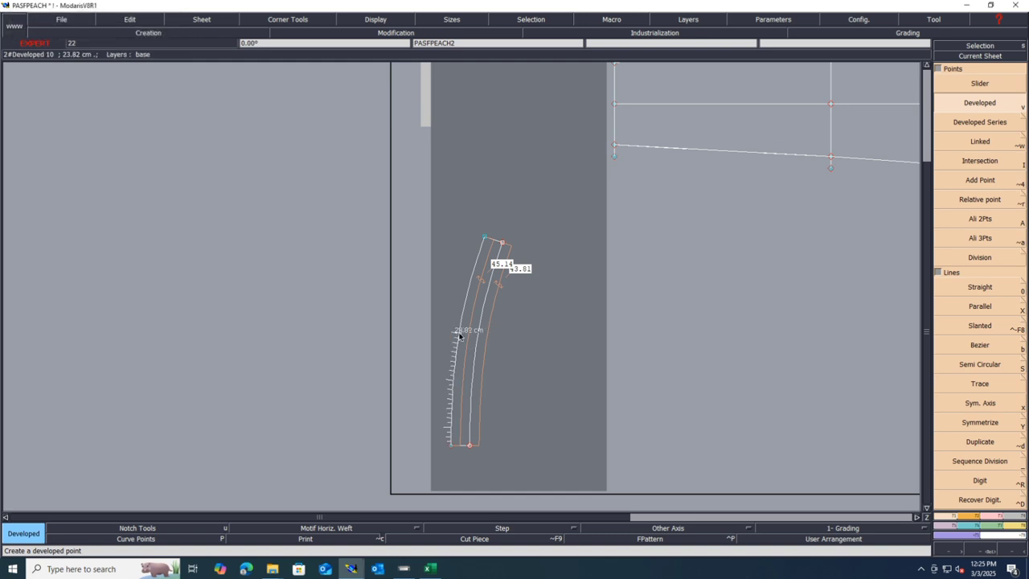
key("u")
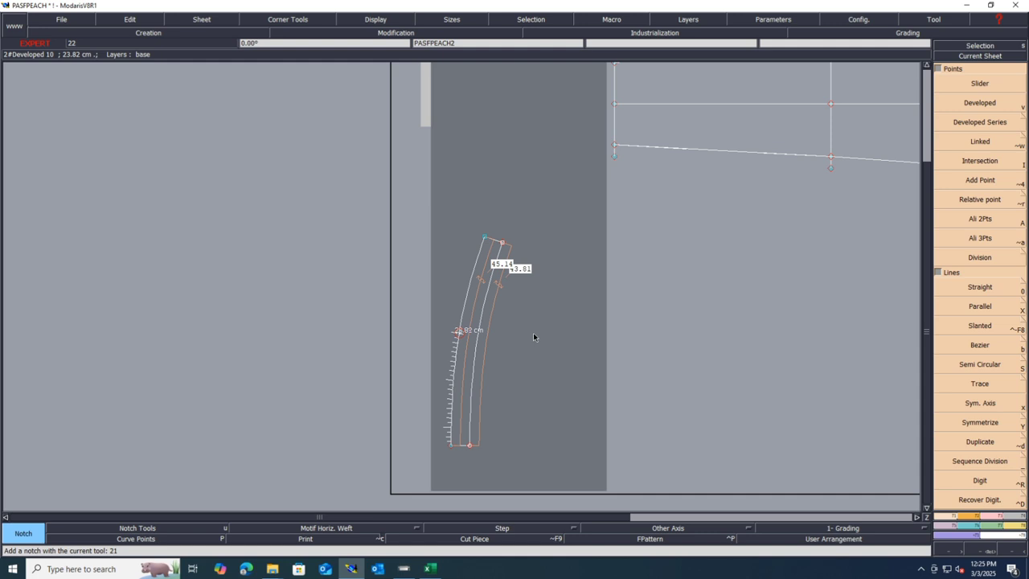
- Delete both length measures from the band and save the model
key("Delete")
left_click(485, 350)
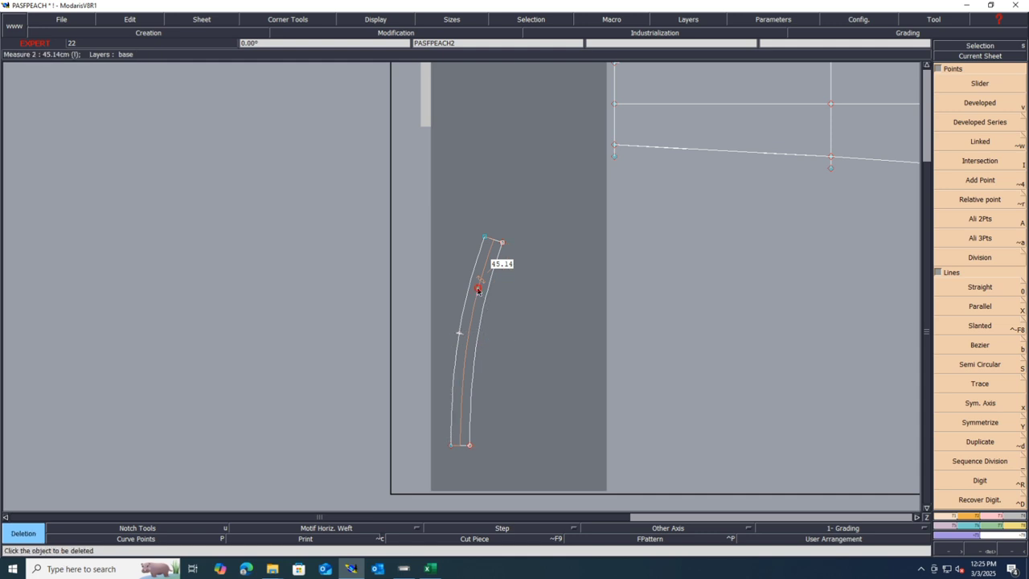
left_click(477, 290)
key("ctrl+s")
left_click(452, 347)
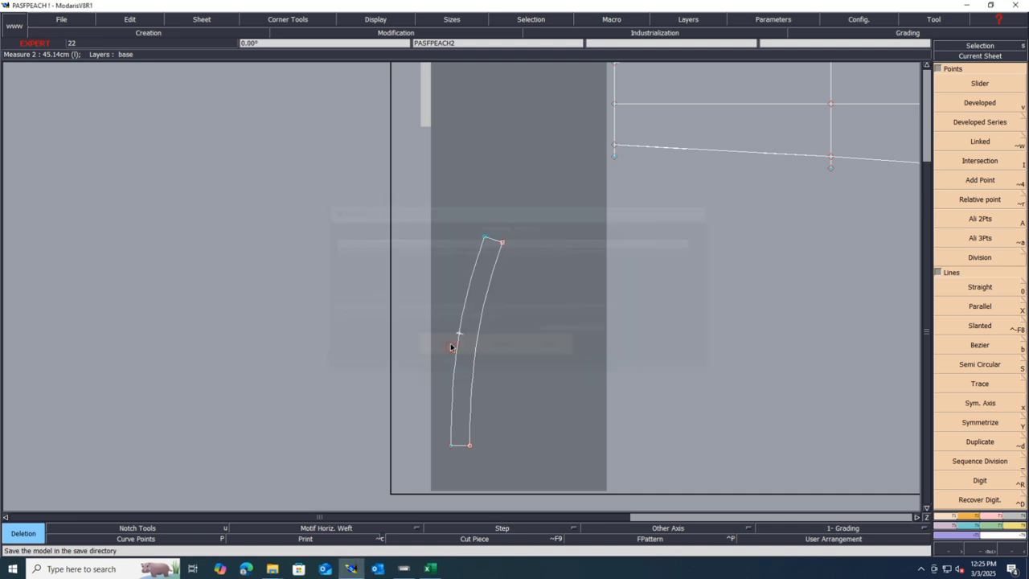
- Measure the length of the vertical line closing the right end of the main pattern in sheet PASFPEACH
key("Home")
scroll(684, 305, "up", 3)
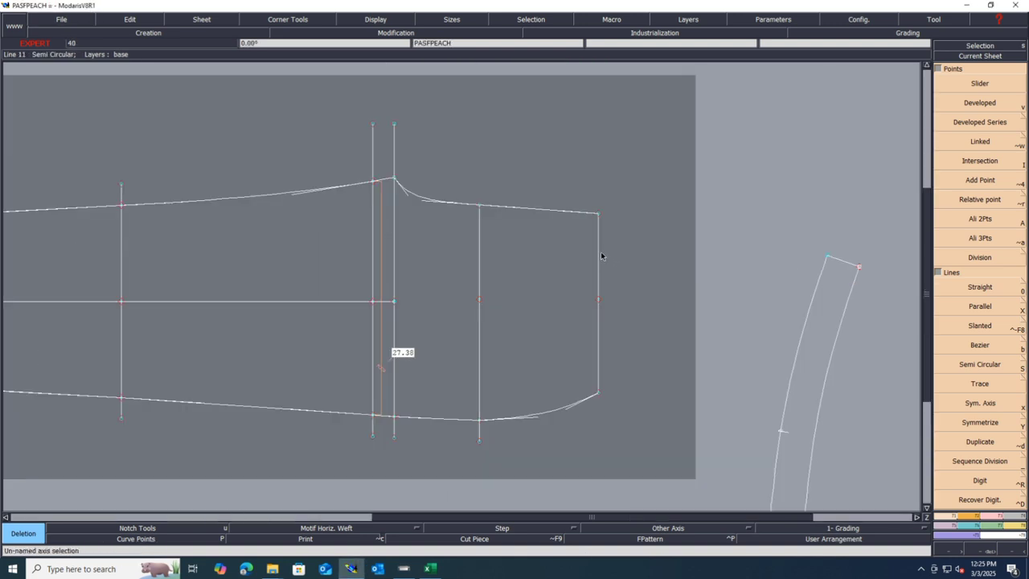
key("l")
left_click(597, 253)
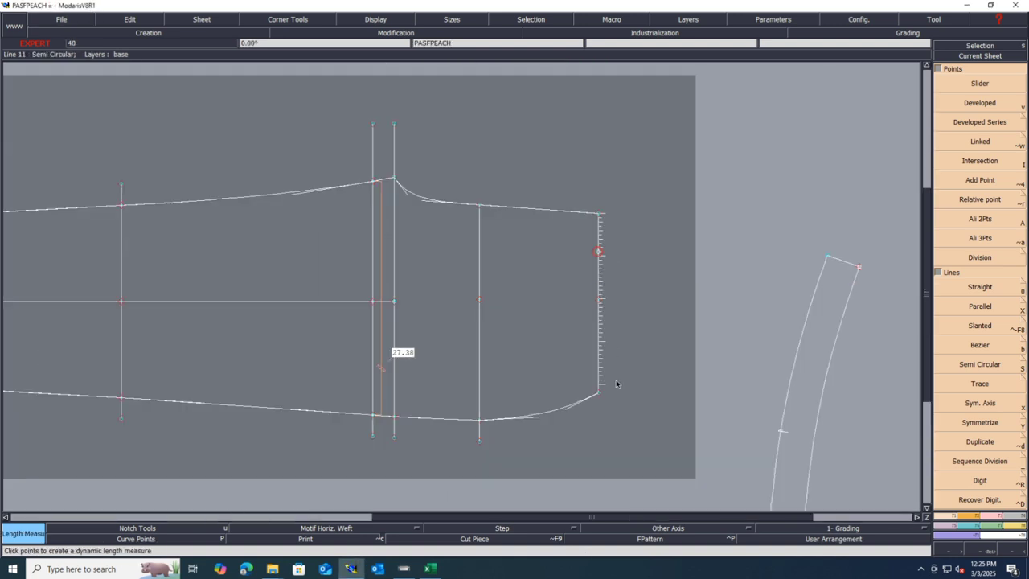
left_click(620, 436)
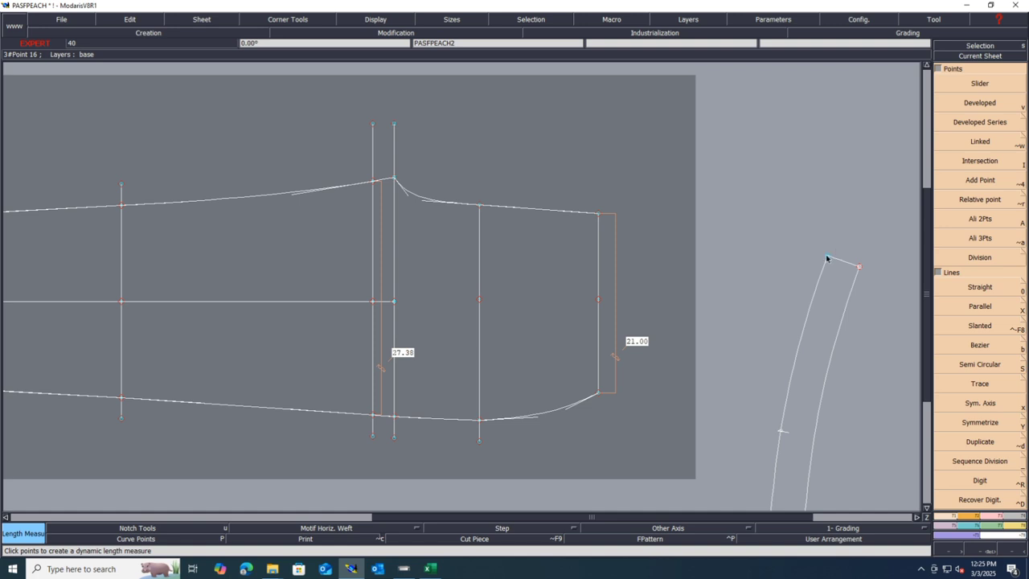
- Move the lower end point of the right-end vertical line by ShiftX 0 and ShiftY -0.34 cm, and save the model
left_click(992, 517)
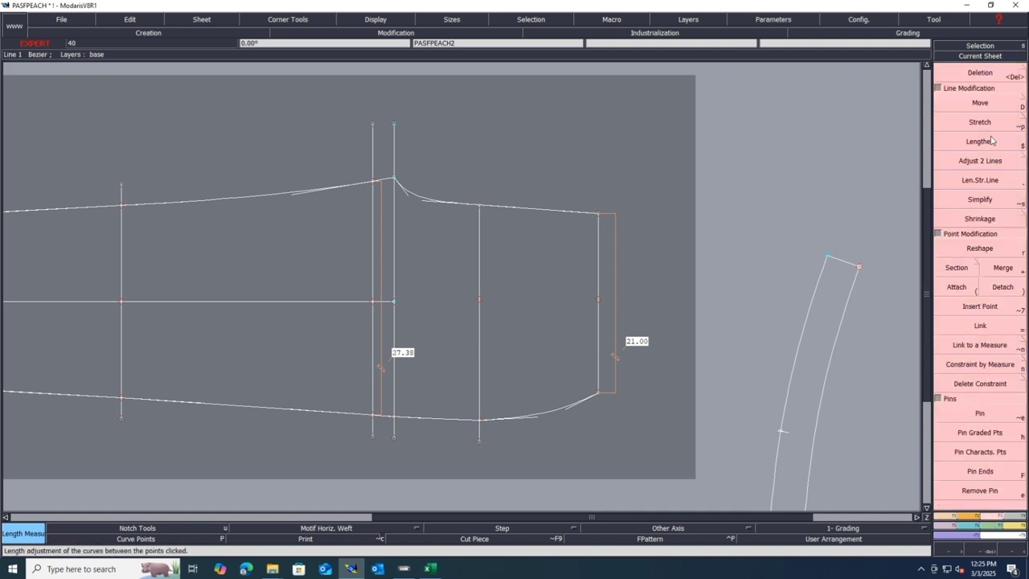
left_click(980, 103)
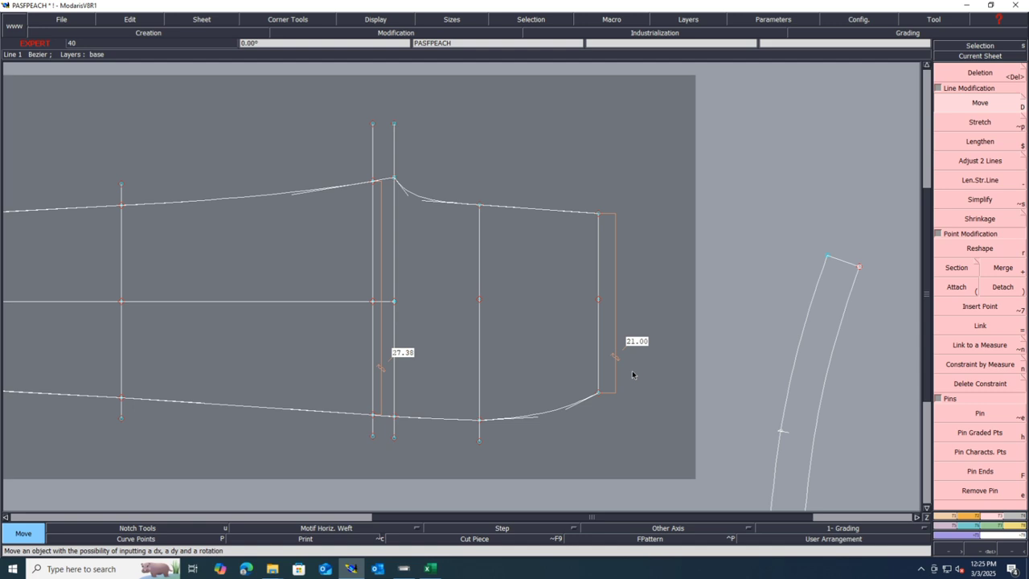
left_click(600, 396)
type("0")
key("Return")
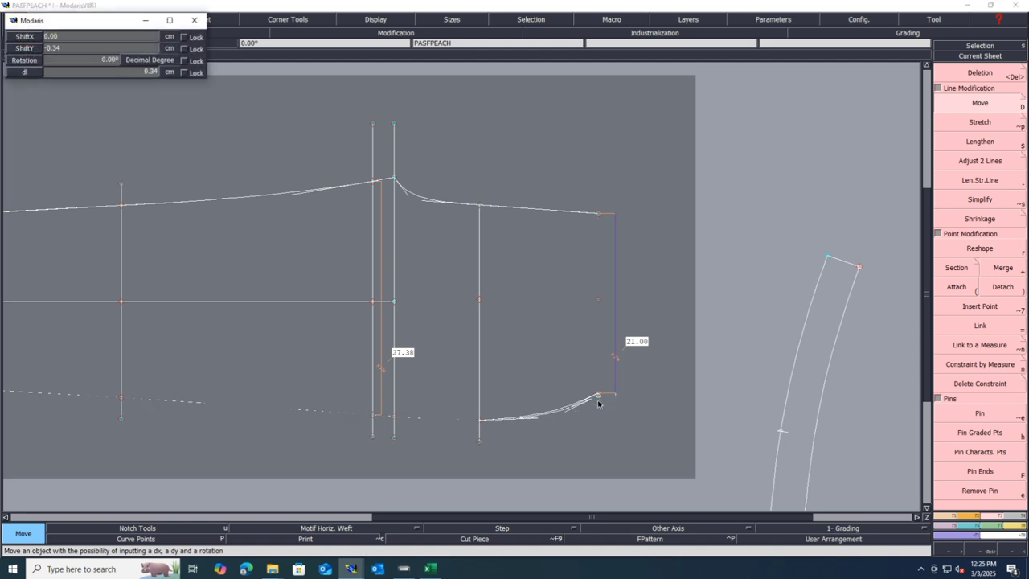
key("Return")
scroll(560, 424, "down", 2)
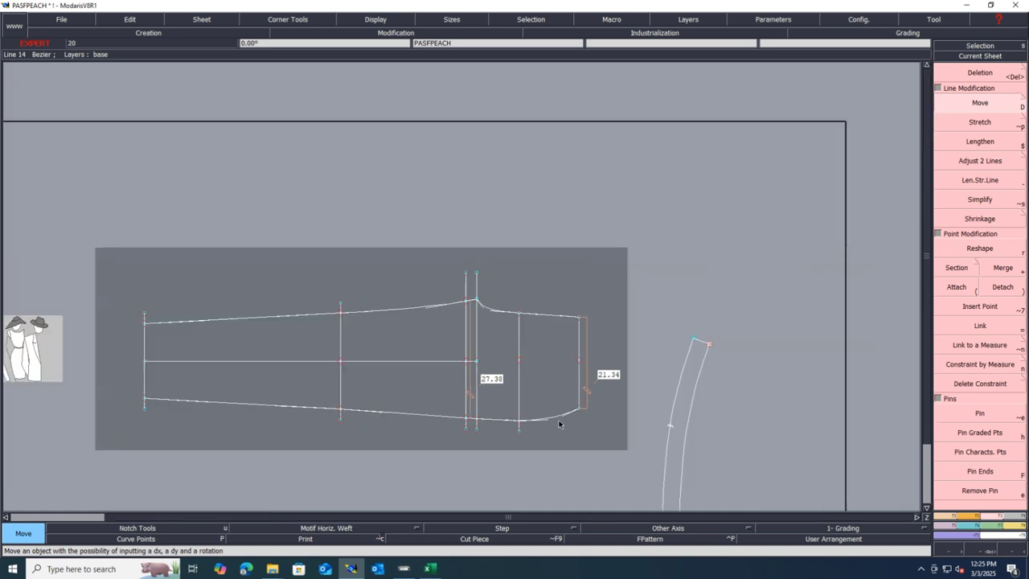
key("ctrl+s")
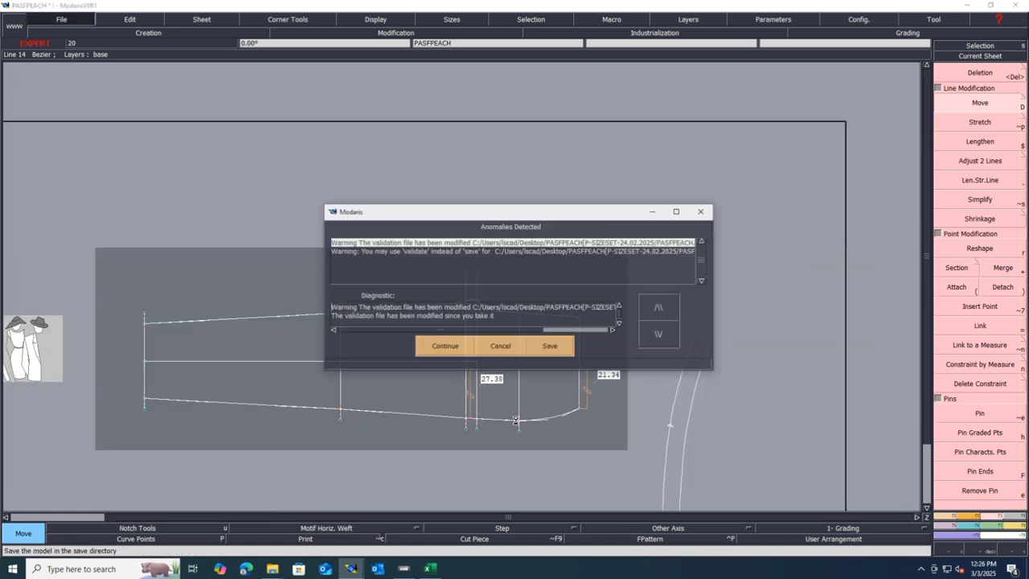
key("Return")
- Measure the lower outline curve from the right-end corner to the nearest inner vertical line
scroll(537, 431, "up", 1)
scroll(535, 430, "up", 1)
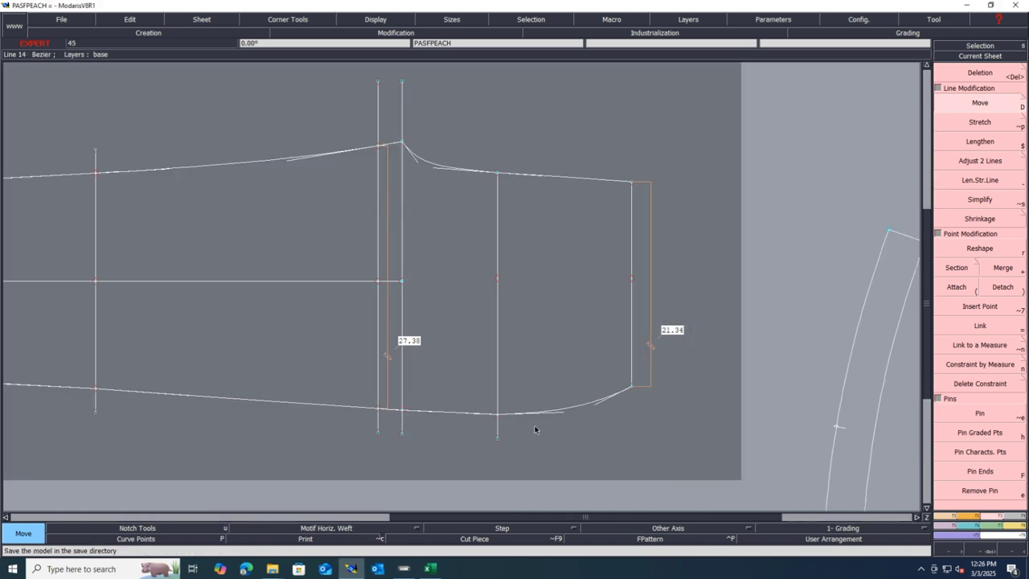
key("l")
left_click(632, 389)
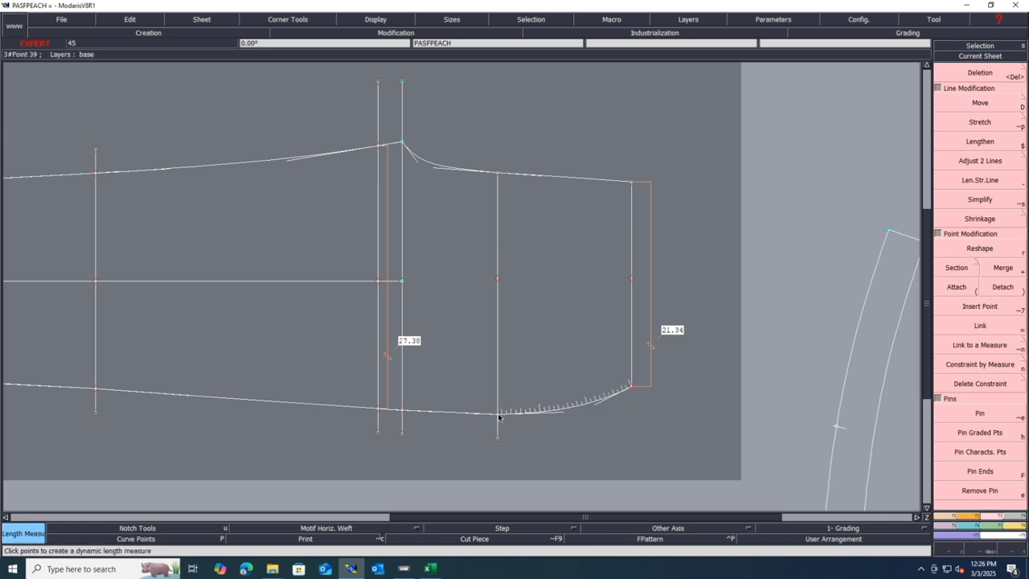
left_click(498, 416)
- Move the inner vertical line nearest the right end by ShiftX -2 cm and ShiftY 0
key("d")
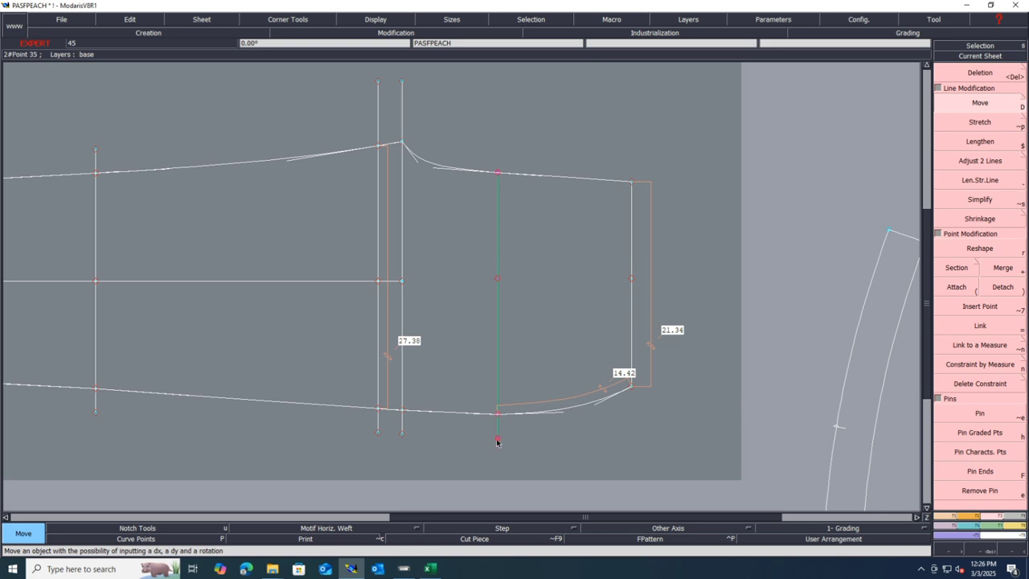
left_click(498, 441)
key("Return")
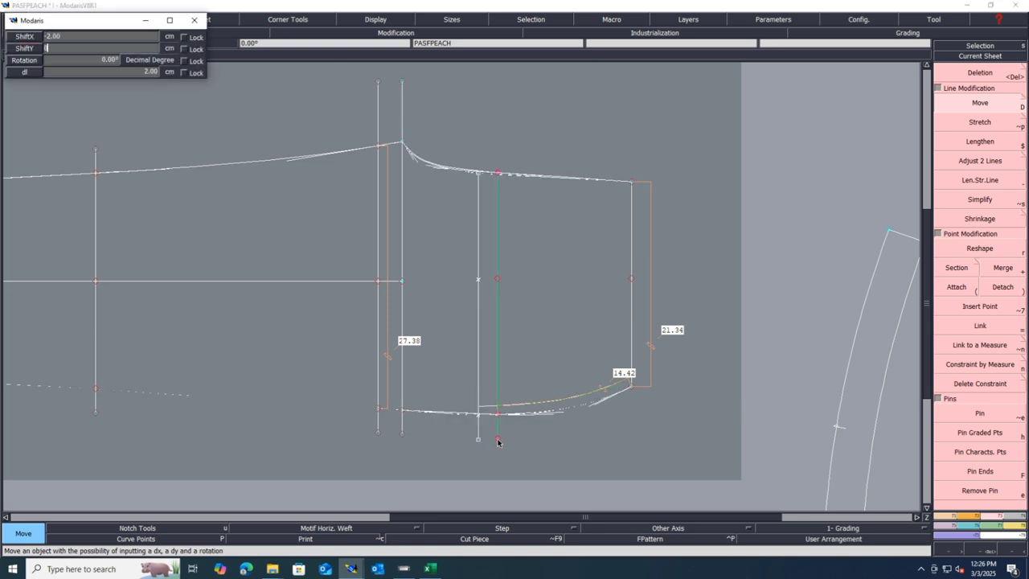
key("Return")
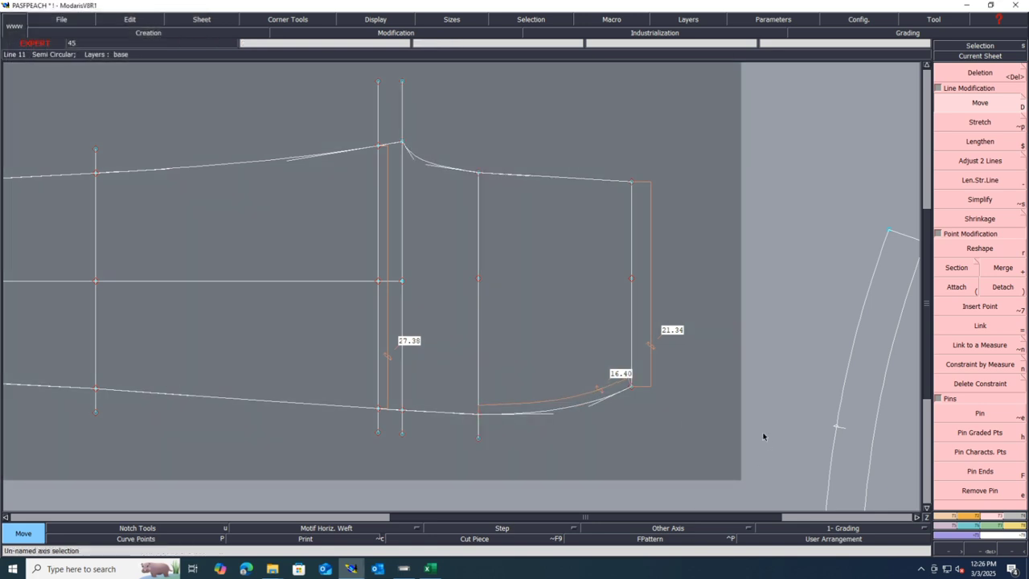
- Select the whole right-end vertical line with both end points and shift it slightly straight down, with ShiftX 0
left_click_drag(675, 144, 608, 428)
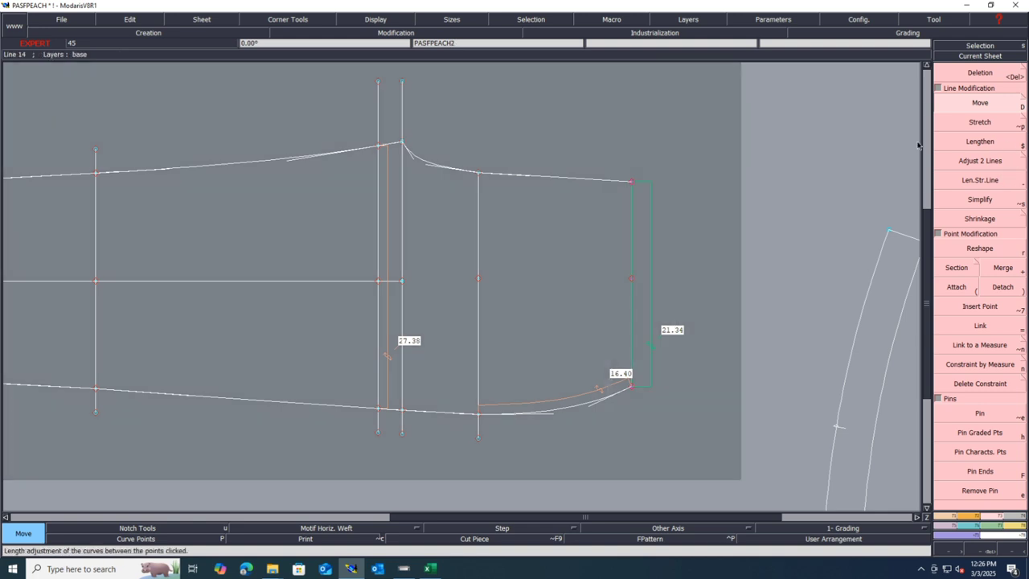
left_click(632, 186)
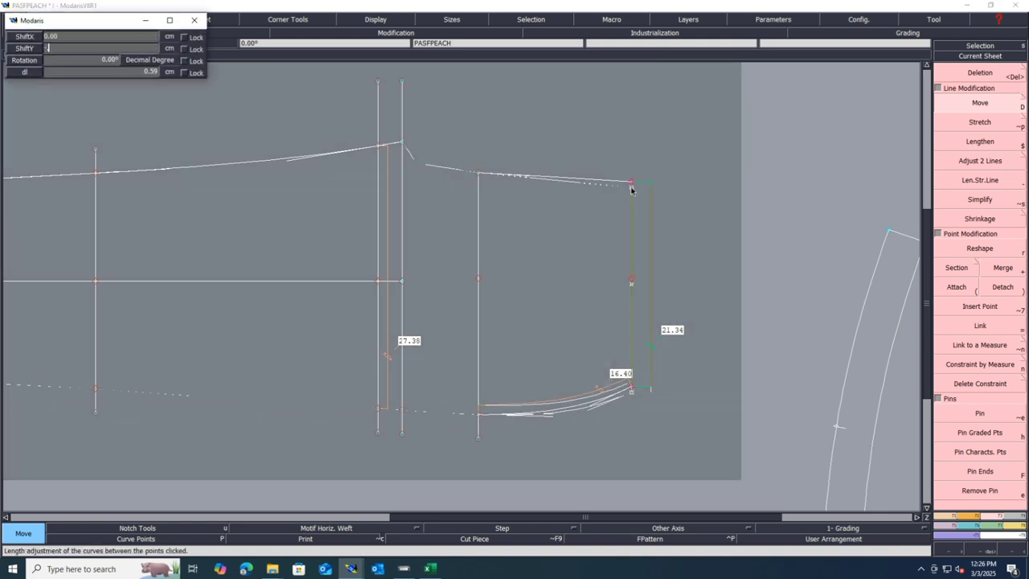
key("Return")
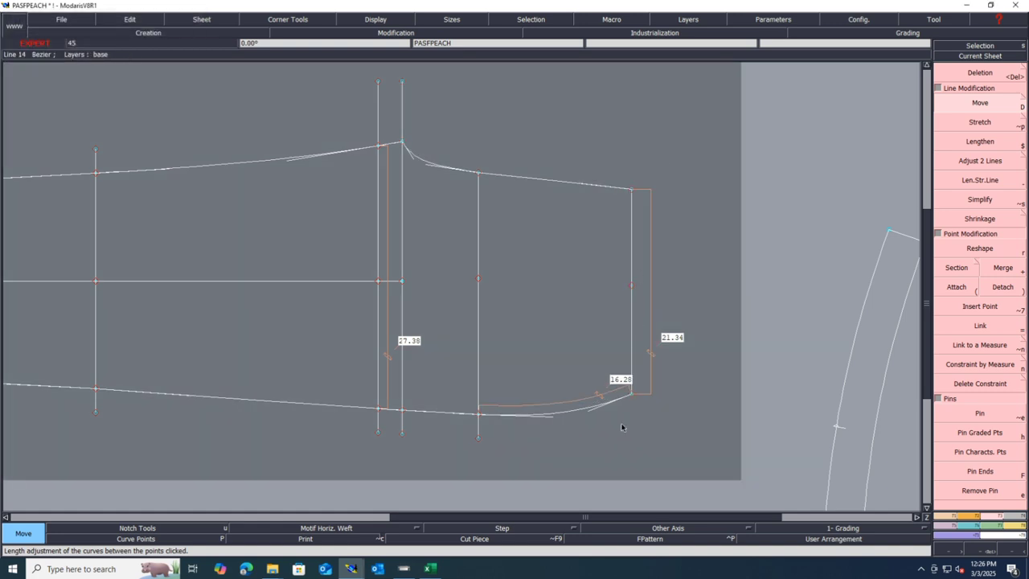
- Reshape the lower outline curve near the right-end corner by adjusting its handles to flatten the bend
scroll(622, 424, "up", 1)
scroll(599, 431, "up", 1)
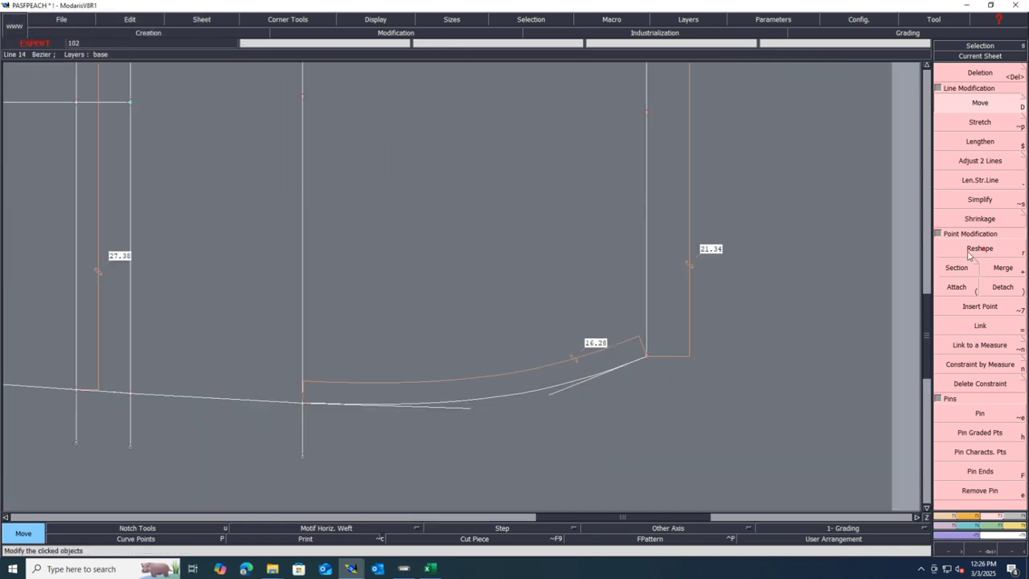
key("r")
scroll(519, 446, "up", 1)
left_click_drag(448, 386, 382, 385)
left_click_drag(563, 365, 576, 346)
scroll(583, 370, "down", 3)
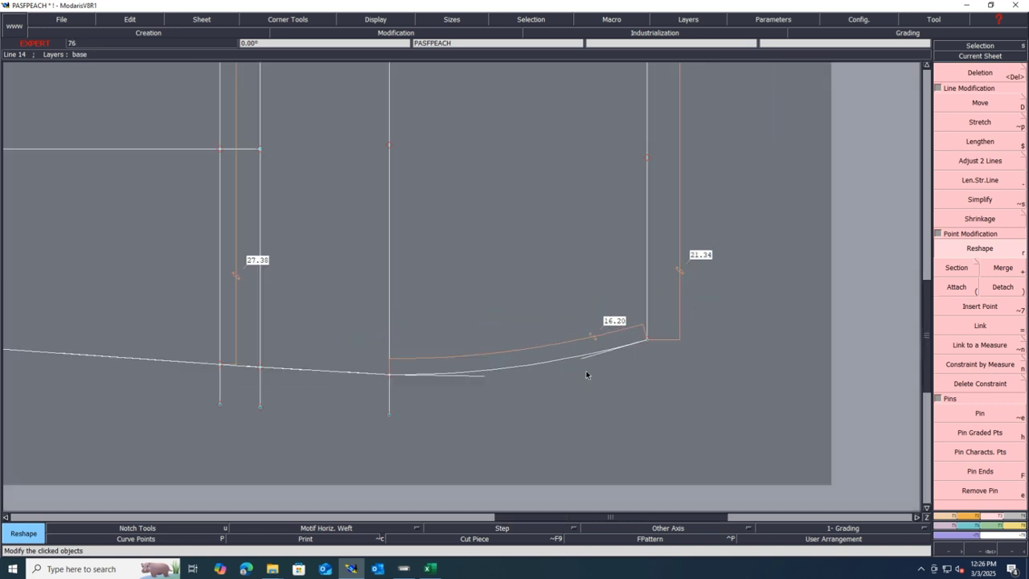
scroll(525, 385, "up", 3)
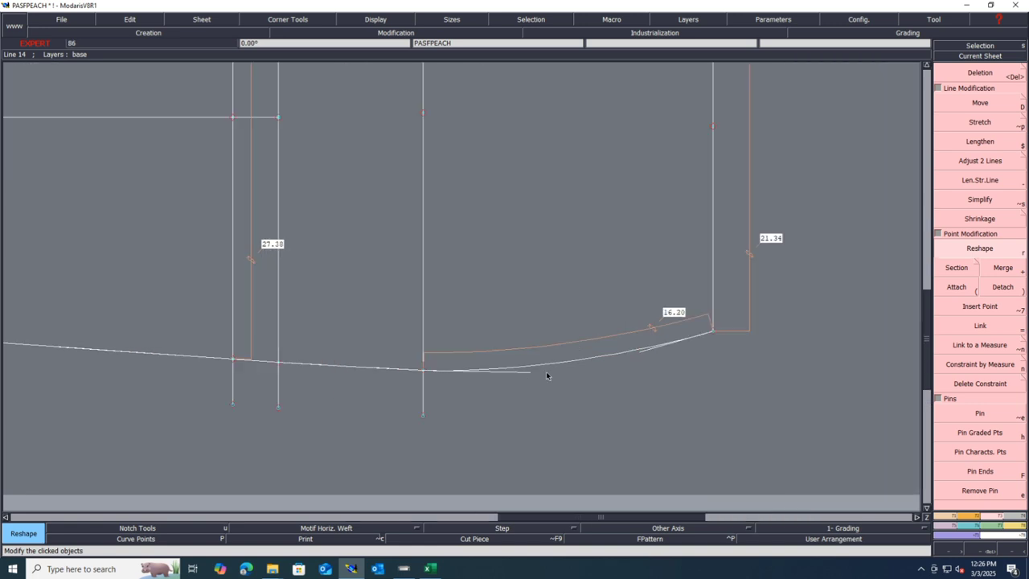
left_click_drag(689, 341, 693, 337)
scroll(530, 401, "down", 3)
- Move the selected right-end vertical line with both end points by ShiftX 0 and ShiftY -.35 cm
left_click_drag(632, 197, 579, 427)
left_click(979, 103)
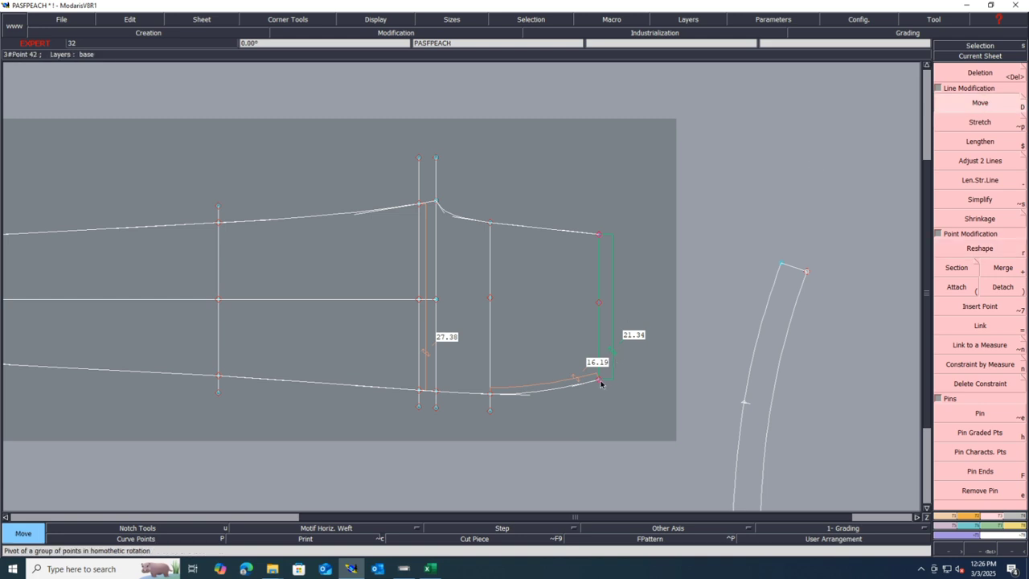
left_click(597, 381)
key("Down")
key("Down")
type("-.")
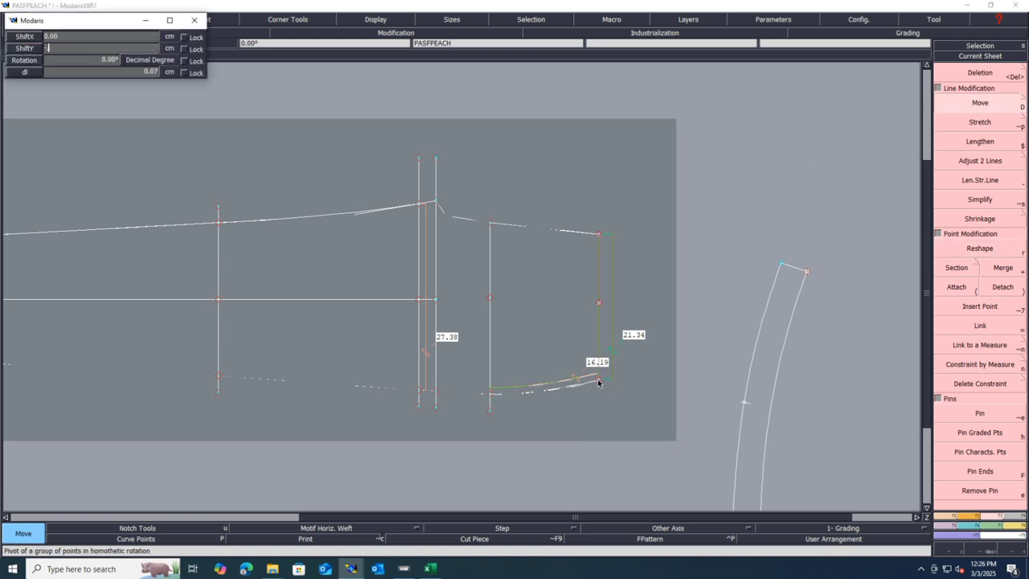
type("35")
key("Return")
key("Return")
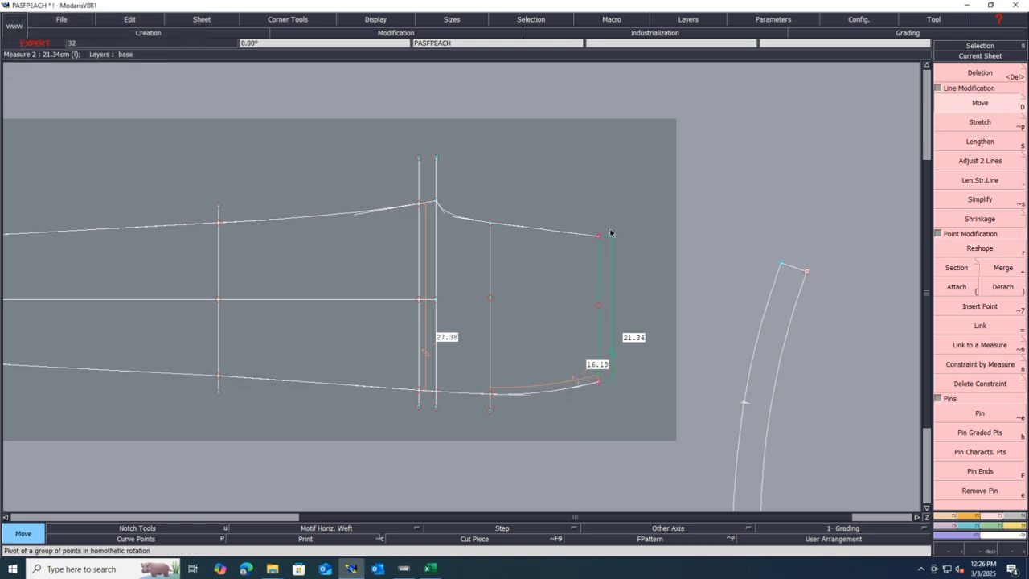
- Measure the upper outline curve from the crotch peak to the right-end corner with a dynamic length measure
scroll(555, 402, "up", 4)
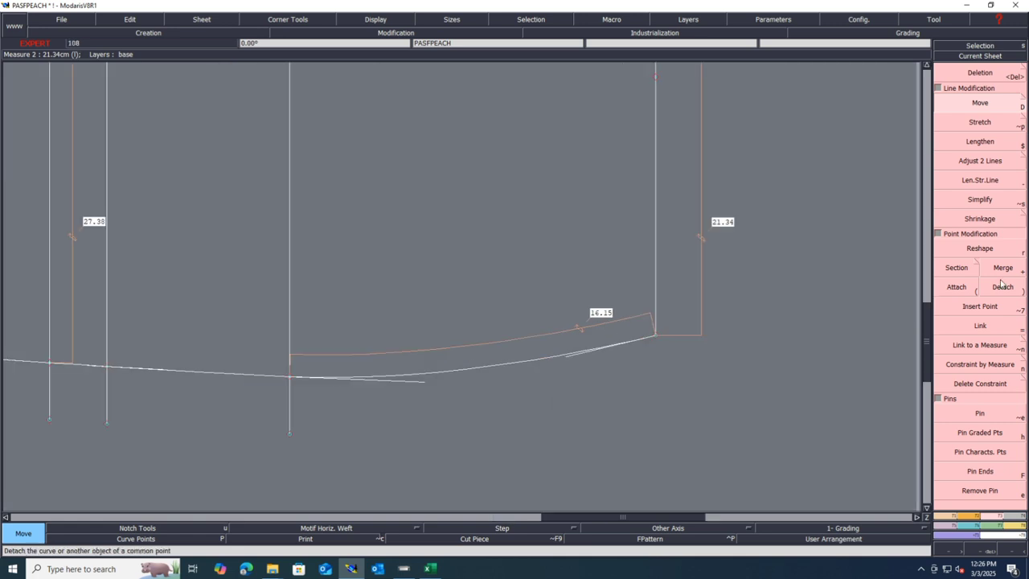
left_click(984, 248)
scroll(416, 393, "up", 2)
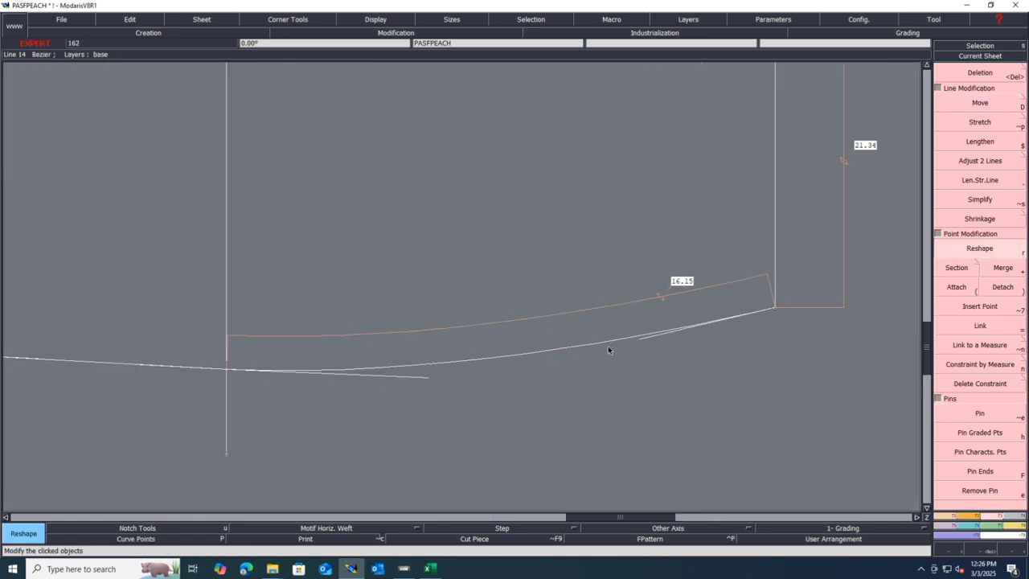
scroll(609, 349, "down", 3)
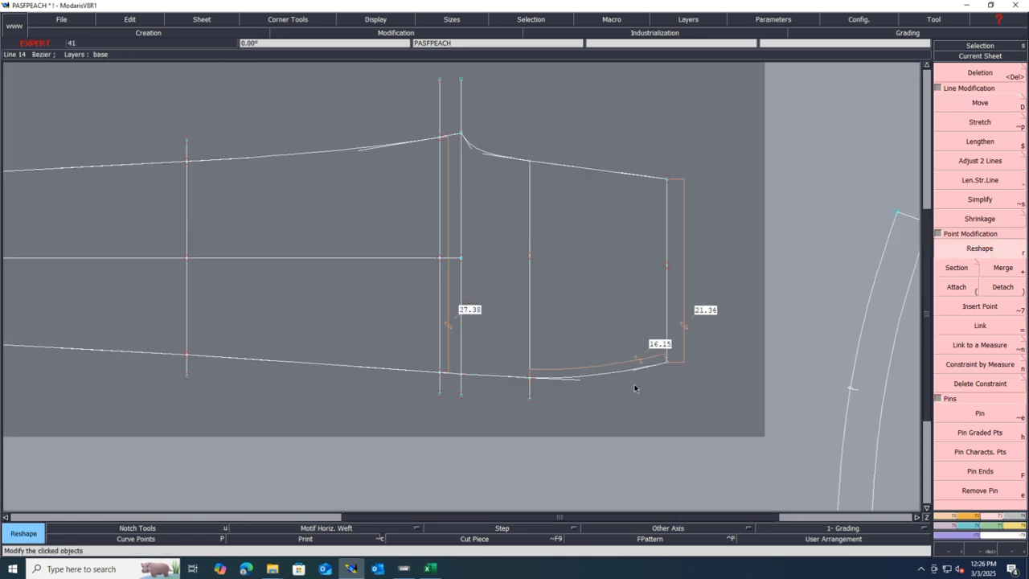
key("l")
left_click(585, 168)
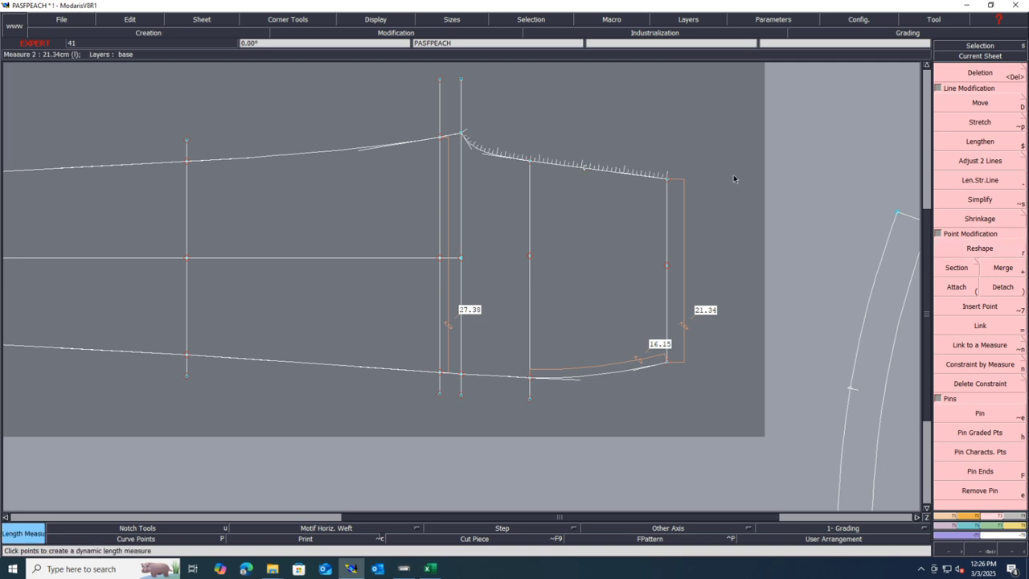
left_click(734, 178)
- Apply Pin to the right-end line's midpoint and move the line's upper corner by ShiftX -1 cm and ShiftY 0
key("d")
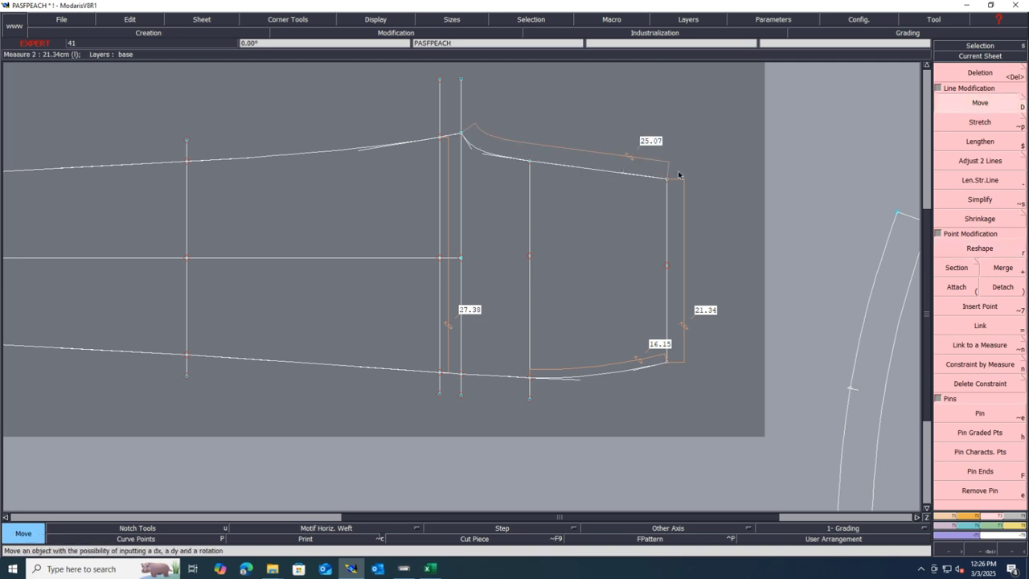
left_click(980, 413)
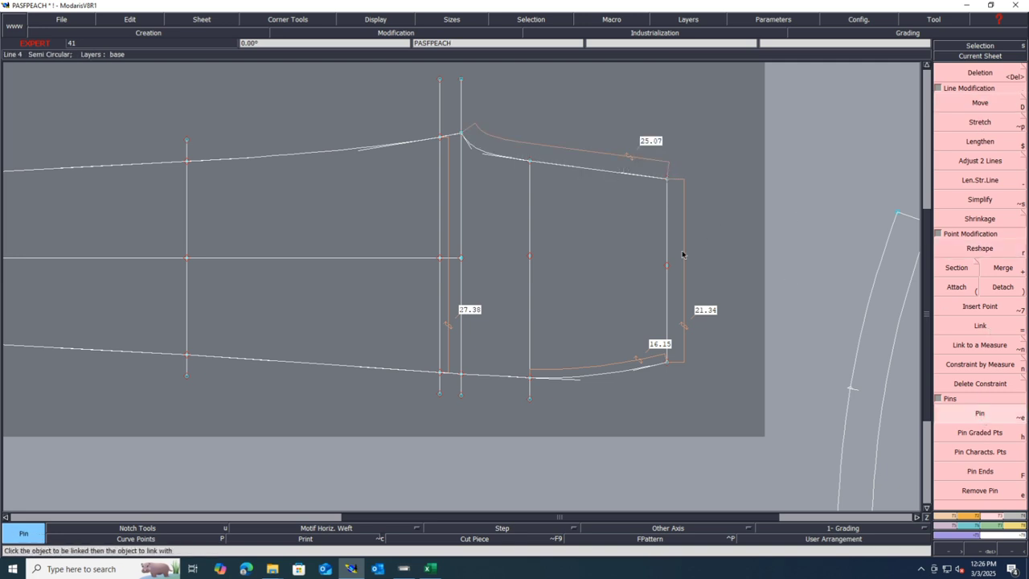
left_click(667, 266)
key("d")
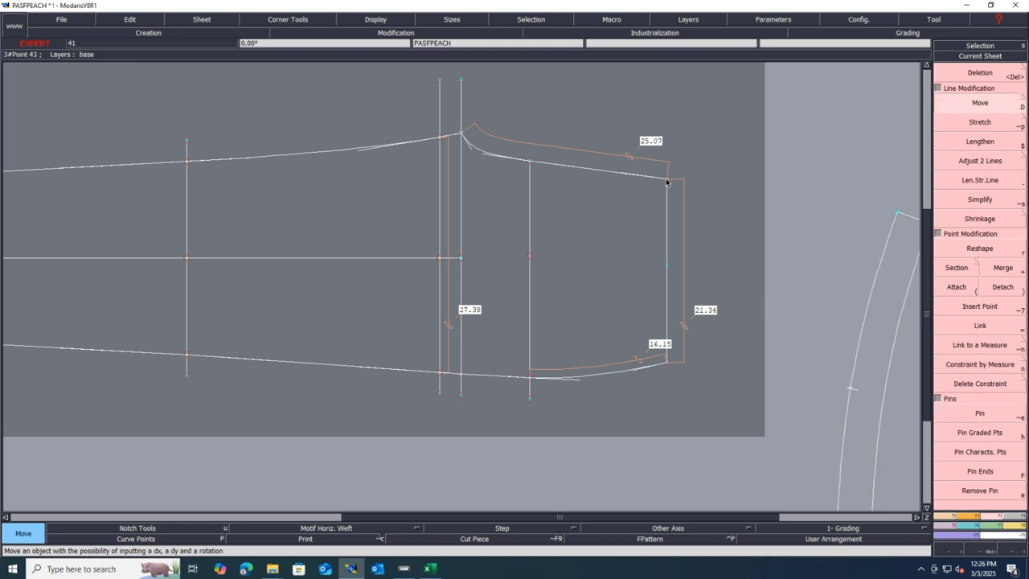
left_click(666, 179)
type("-14")
key("Return")
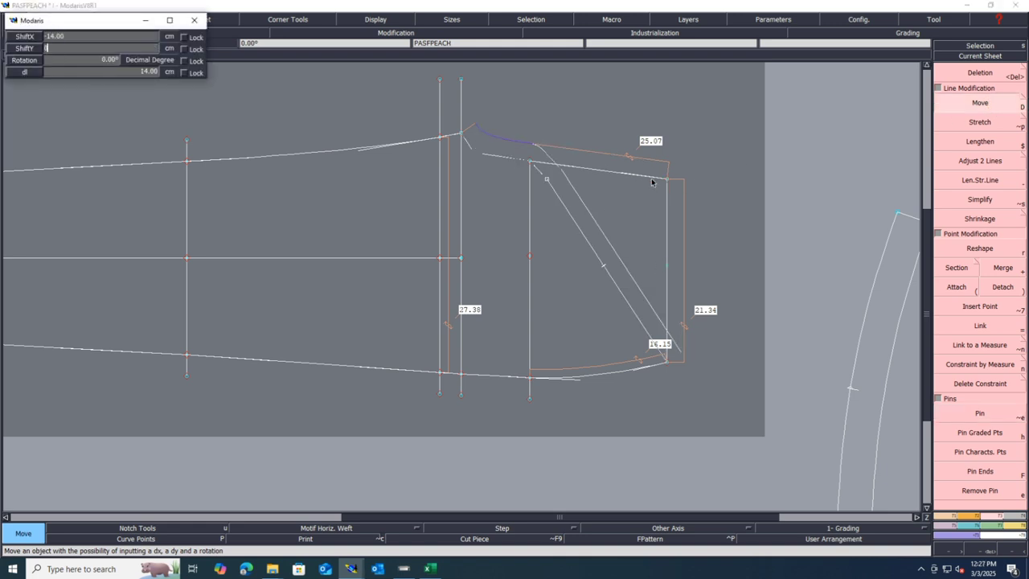
double_click(74, 37)
type("-1")
key("Return")
left_click(713, 139)
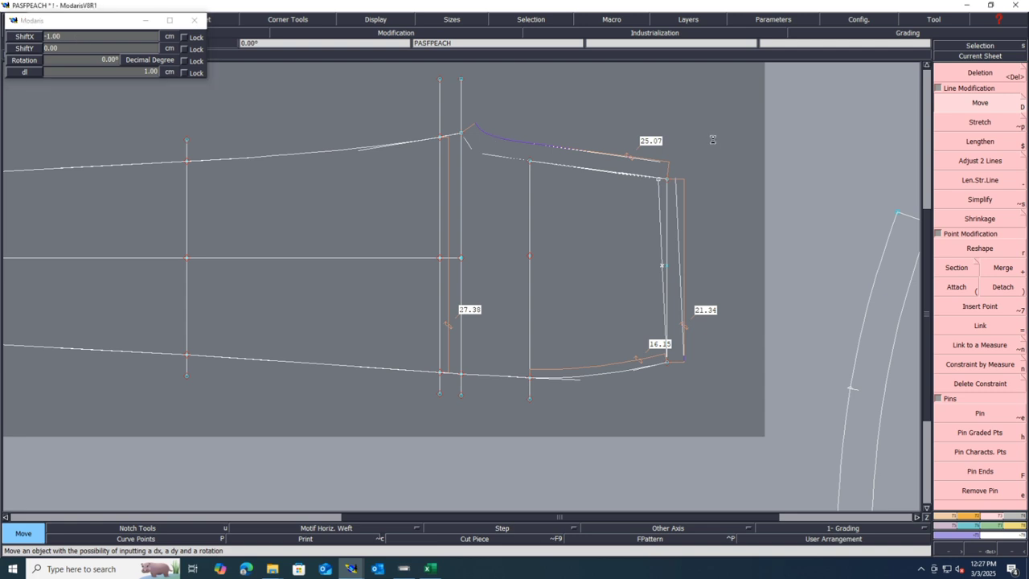
- Delete the midpoint of the slanted right-end line and the line itself
scroll(679, 301, "up", 1)
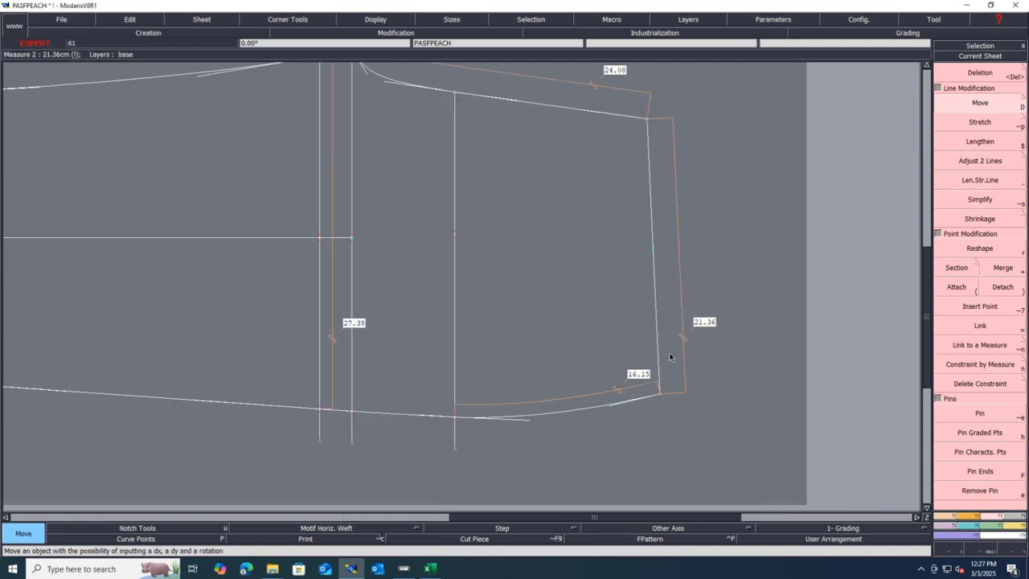
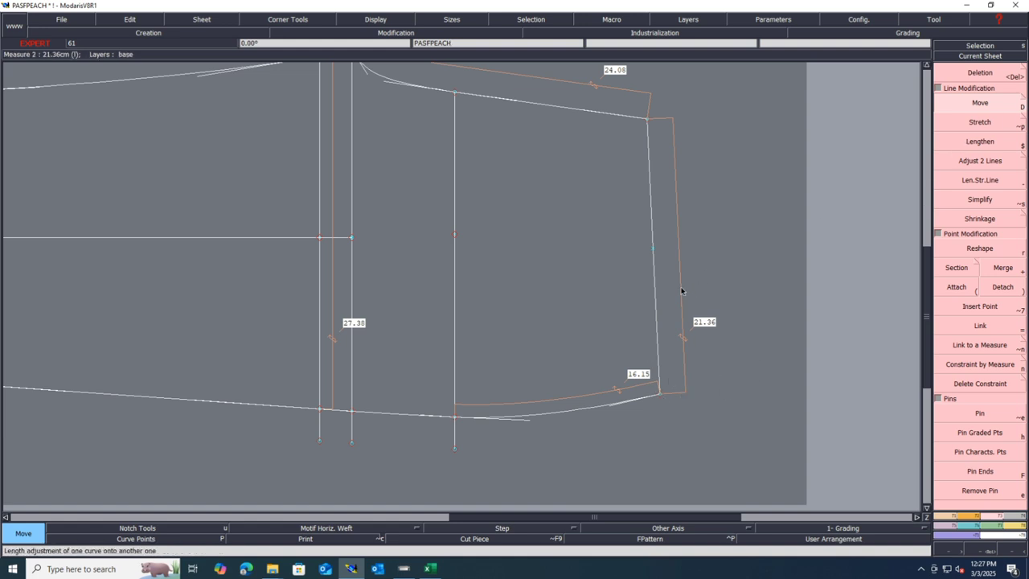
key("Delete")
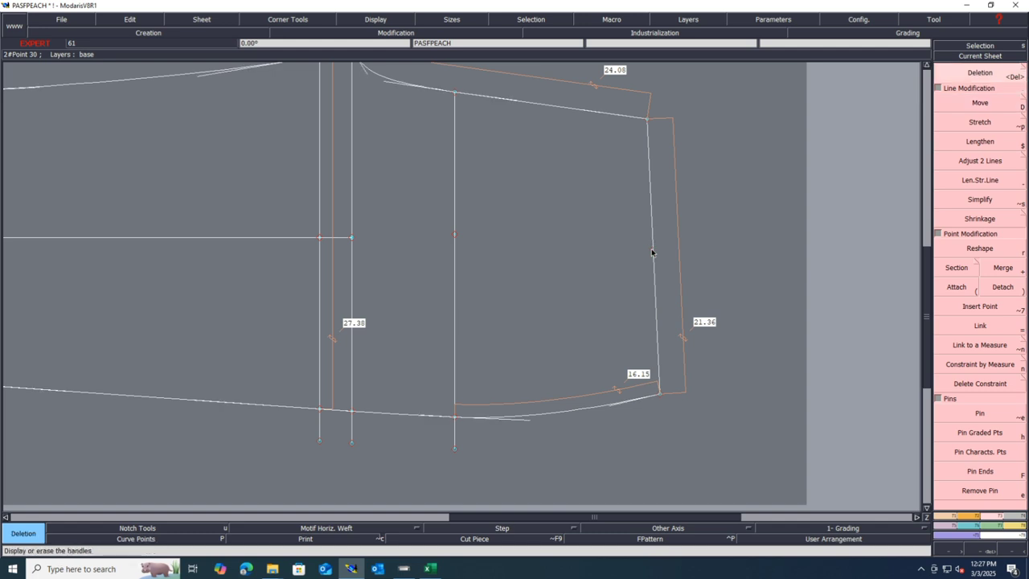
key("r")
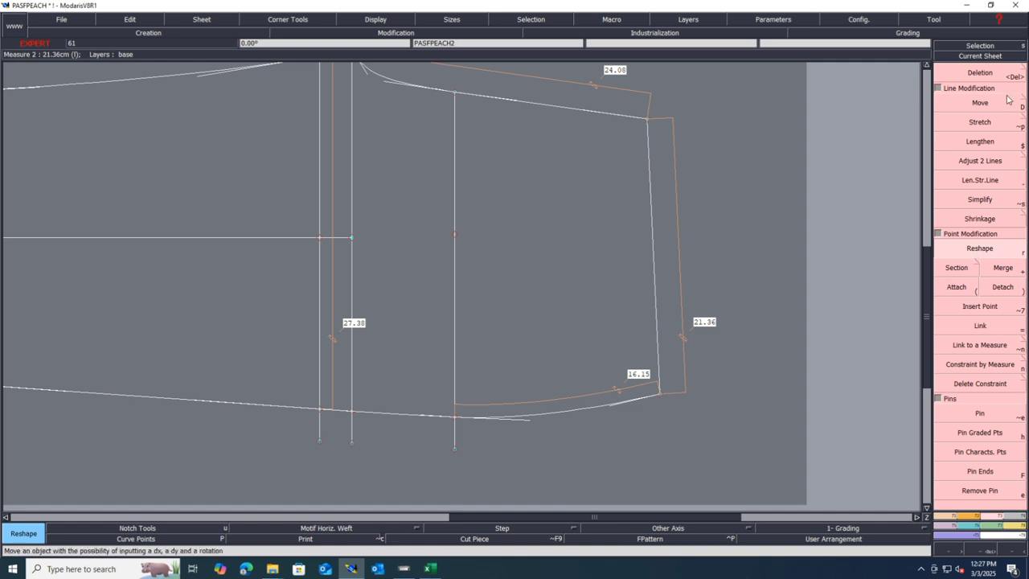
key("Delete")
left_click(654, 242)
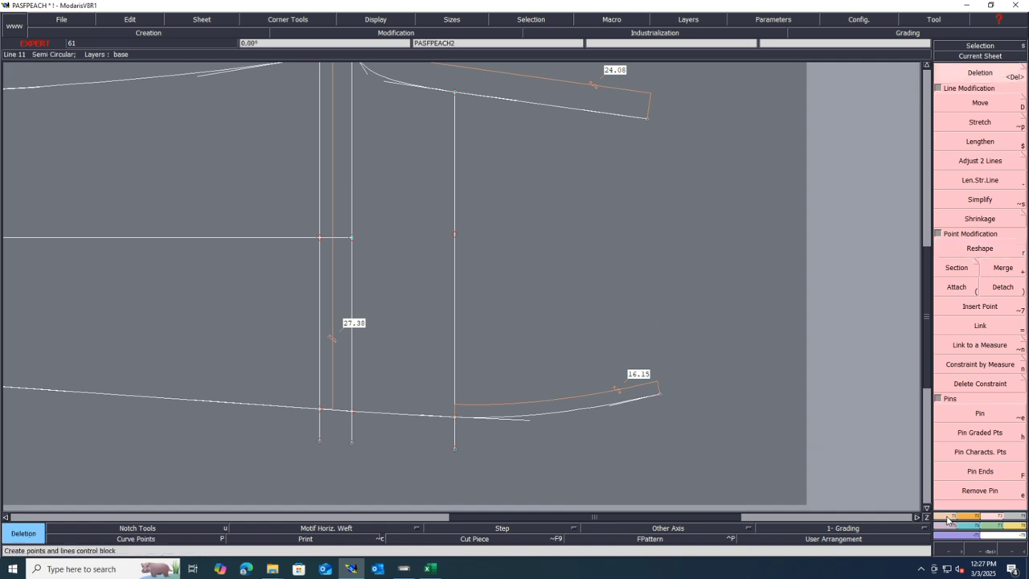
- Create a Bezier line joining the upper right-end corner to the lower right-end corner
left_click(950, 517)
left_click(980, 345)
left_click(647, 118)
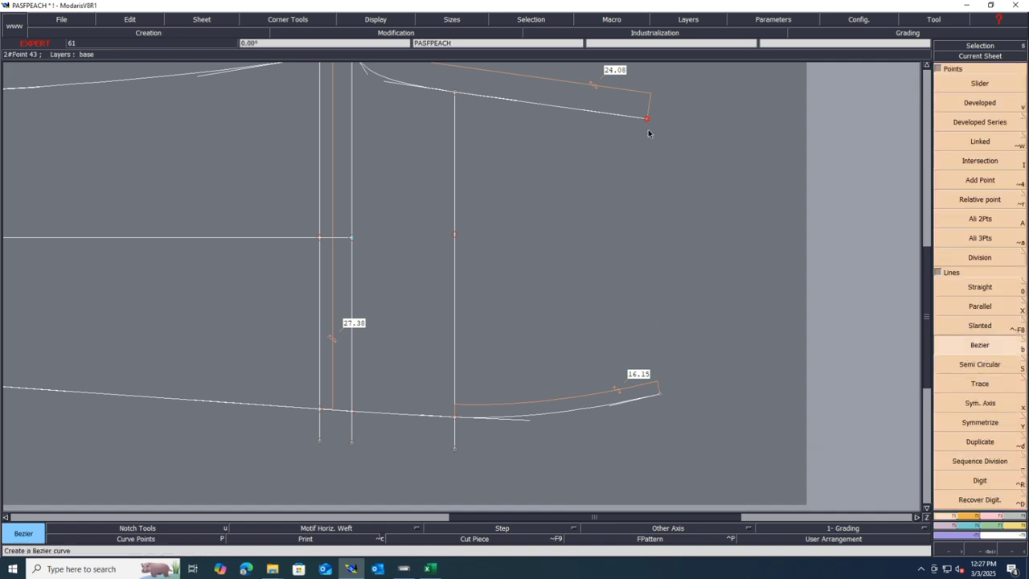
left_click(659, 395)
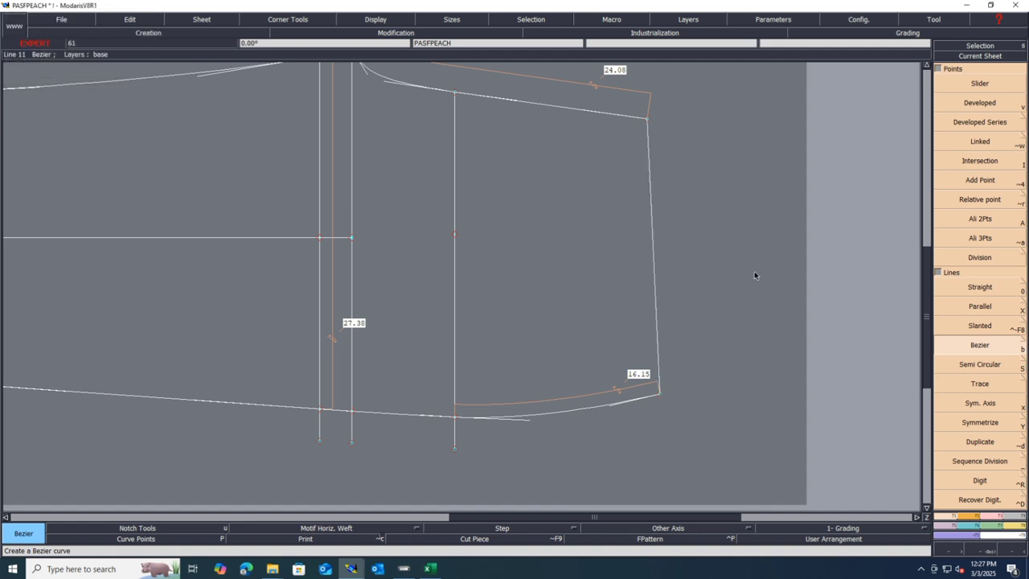
- Reshape the new right-end Bezier line with its two handles so that it curves inward
left_click(994, 519)
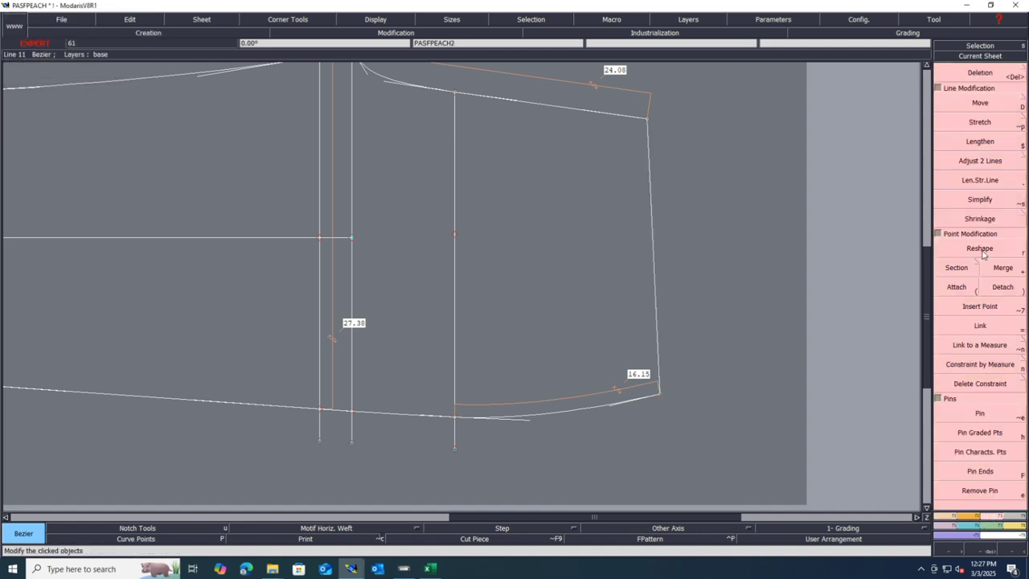
key("r")
left_click_drag(650, 174, 633, 253)
left_click_drag(656, 307, 635, 301)
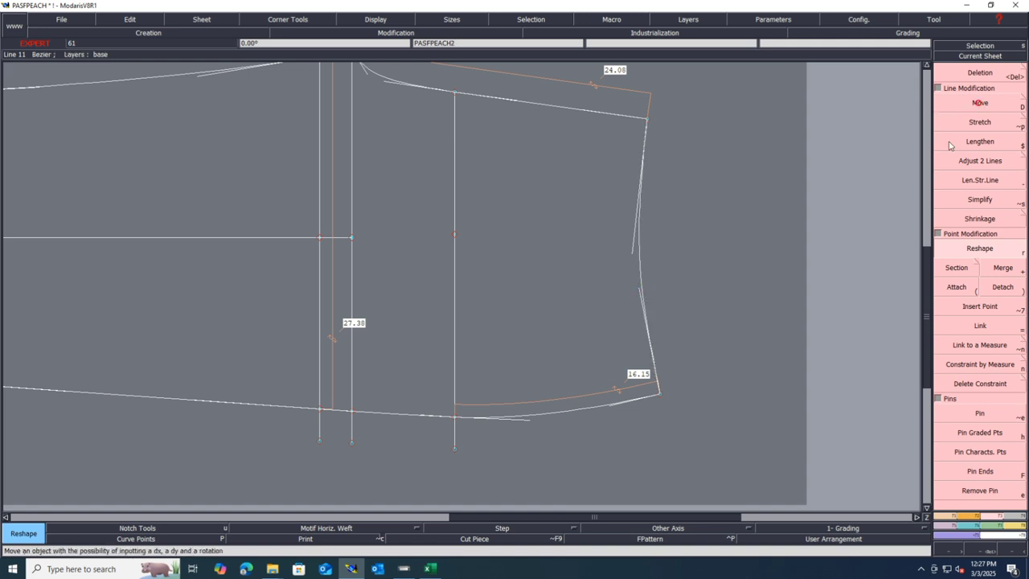
- Move the lower right-end corner by ShiftX -.5 cm and ShiftY 0
left_click(979, 103)
left_click(656, 399)
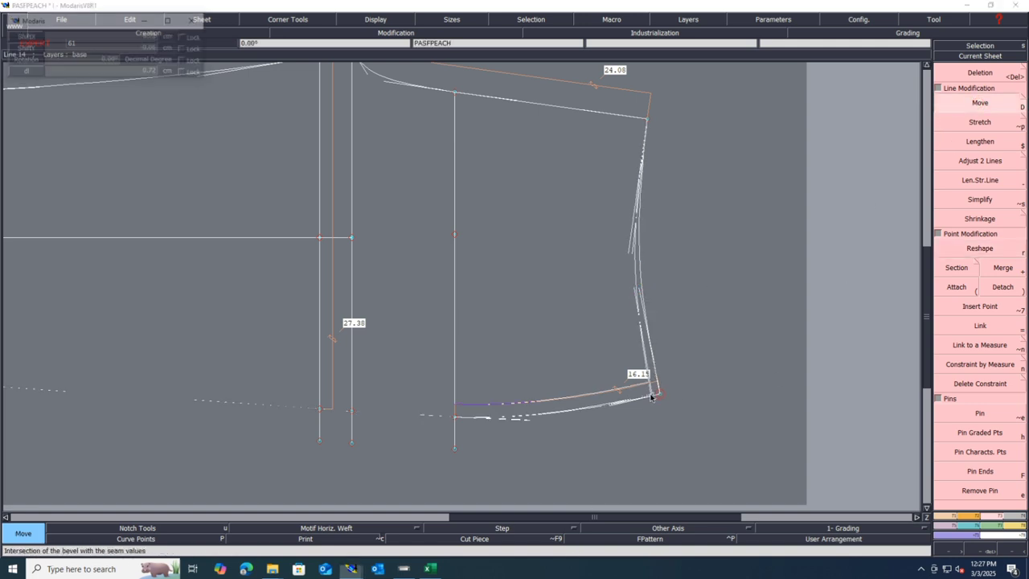
key("Down")
type("-.")
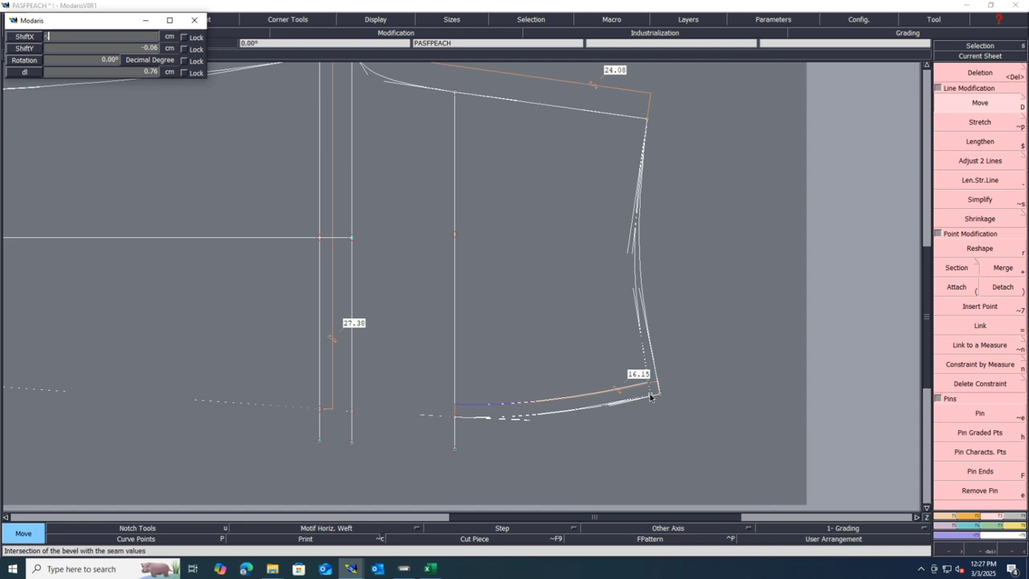
type("5")
key("Down")
type("0")
key("Return")
scroll(652, 397, "up", 2)
left_click(652, 397)
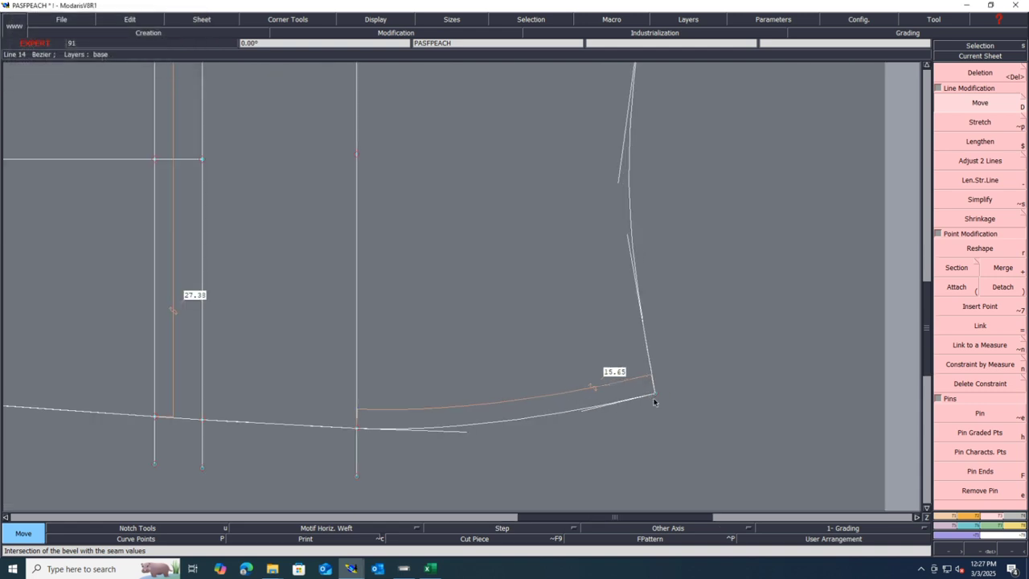
- Measure the upper outline curve from the crotch peak to the nearest inner vertical line on its right, and undo the measurement
scroll(676, 424, "down", 2)
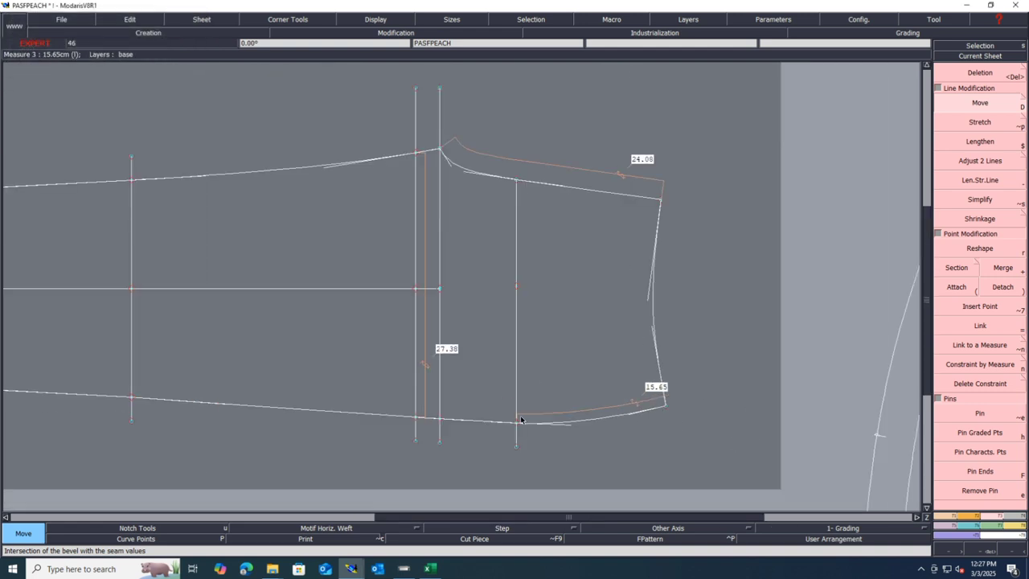
key("l")
left_click(440, 150)
left_click(517, 181)
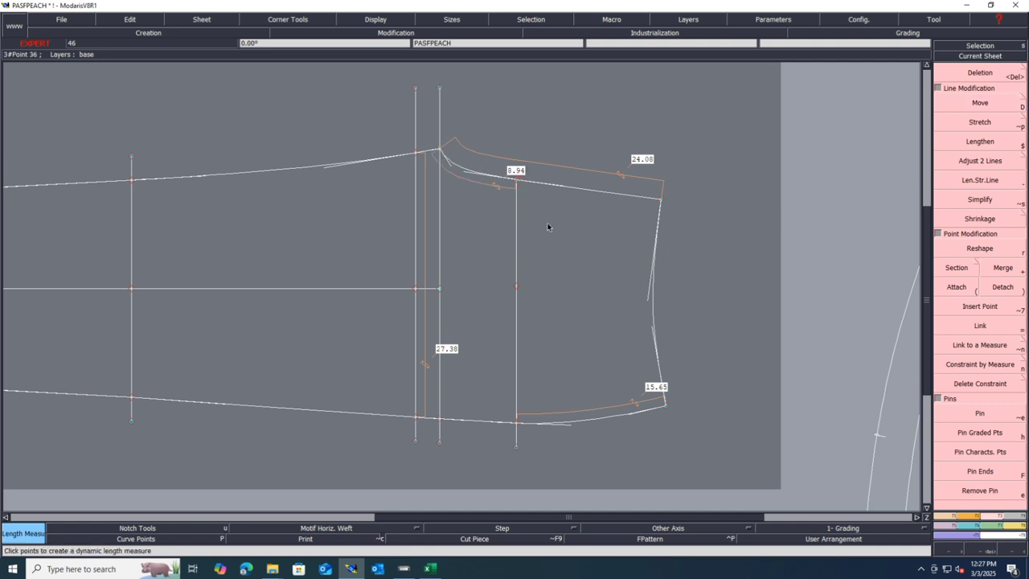
key("ctrl+z")
- Reshape the right-end curve by adjusting its upper and lower handles to soften the inward bend
scroll(701, 237, "up", 1)
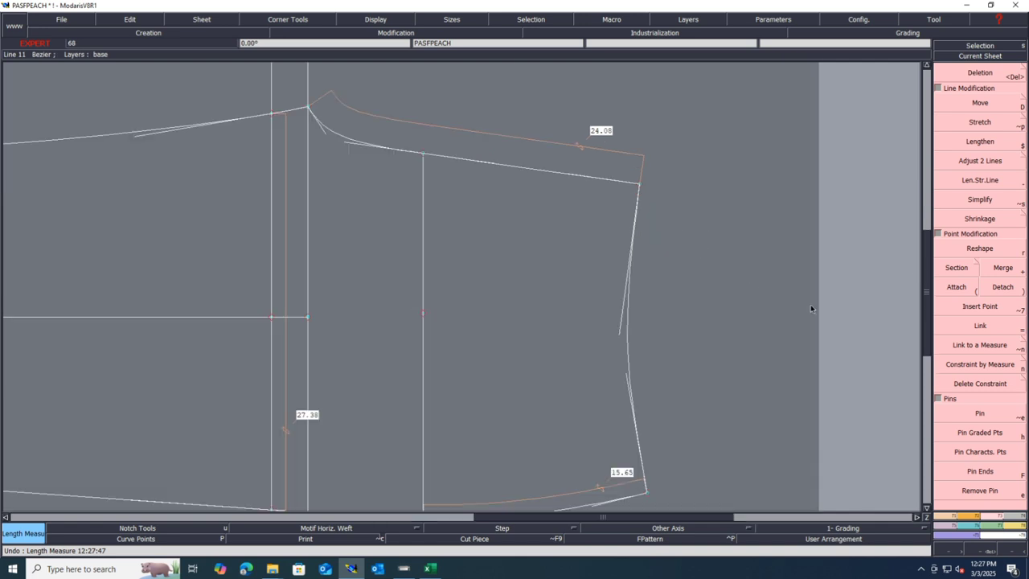
key("r")
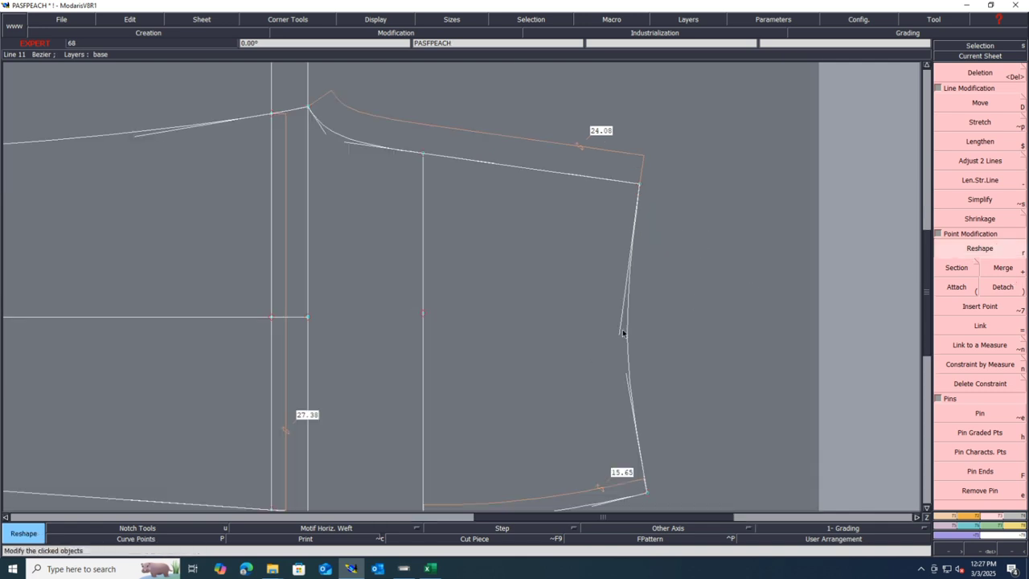
left_click(627, 376)
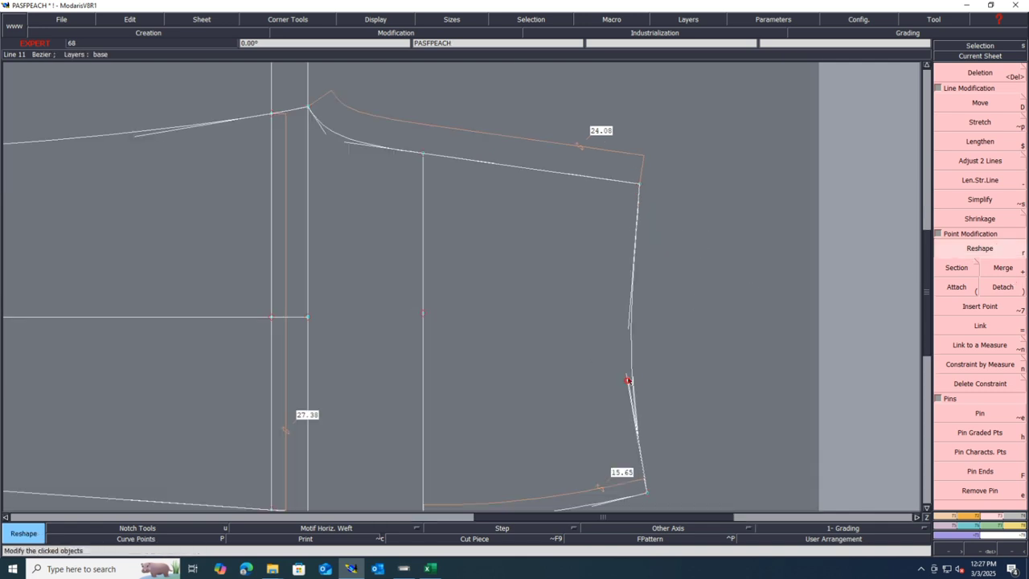
left_click(632, 375)
scroll(633, 375, "down", 1)
scroll(630, 294, "up", 1)
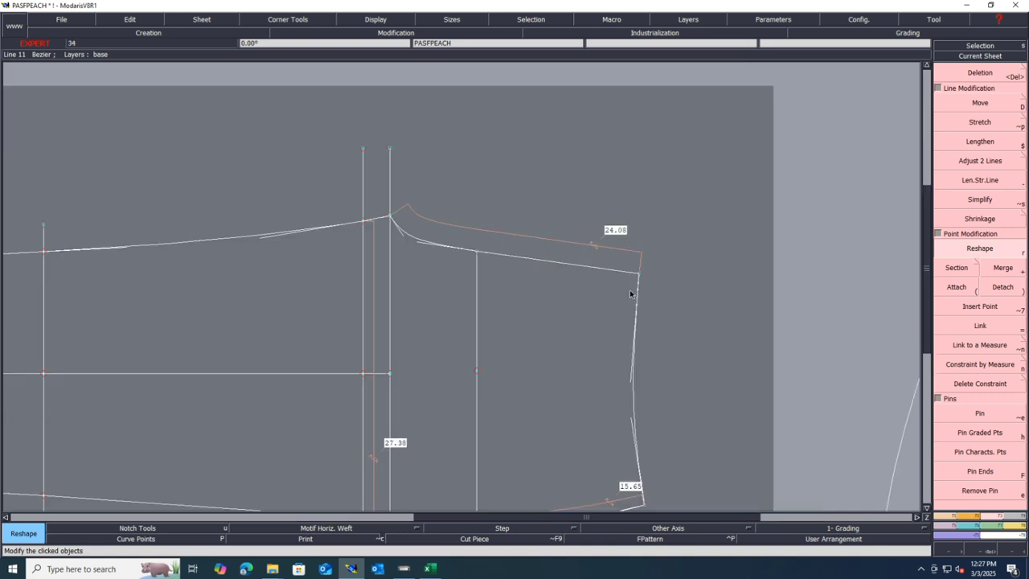
left_click(631, 377)
left_click(630, 366)
- Mirror the right-end curve across a symmetry axis set along the upper outline at the corner, and undo the mirrored curve and axis
left_click(948, 517)
left_click(985, 403)
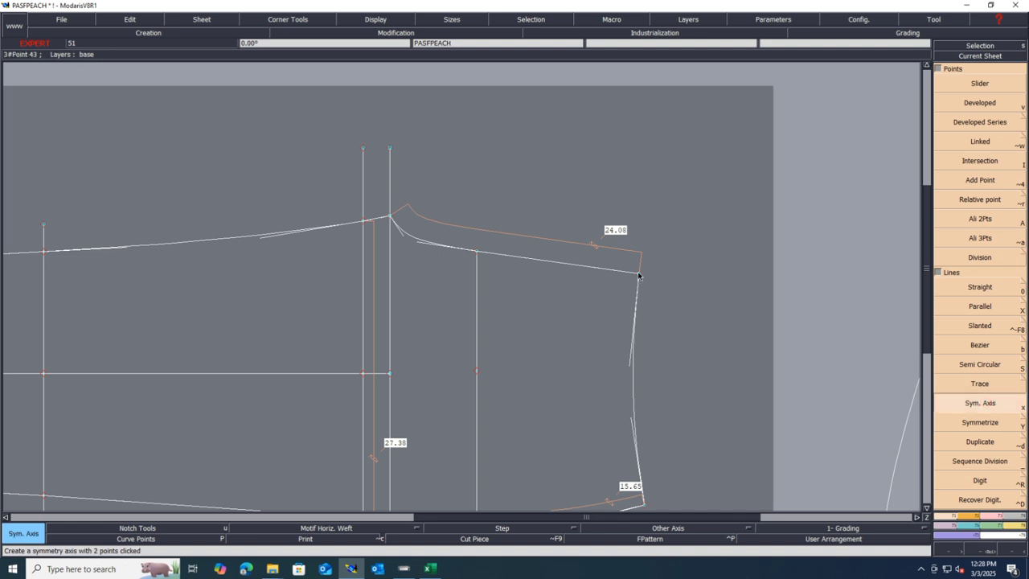
left_click(981, 463)
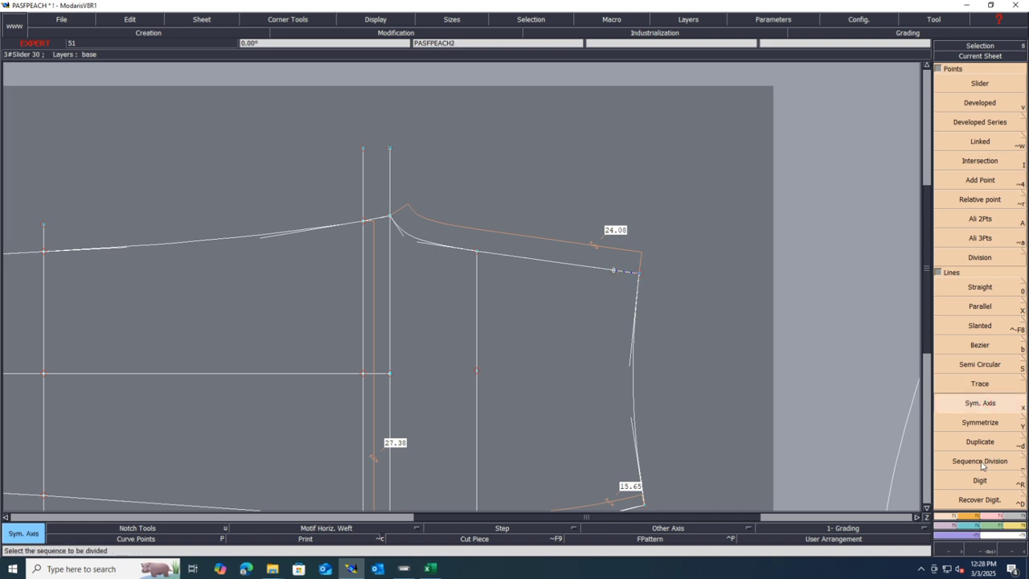
left_click(980, 422)
scroll(660, 374, "down", 3)
left_click(664, 381)
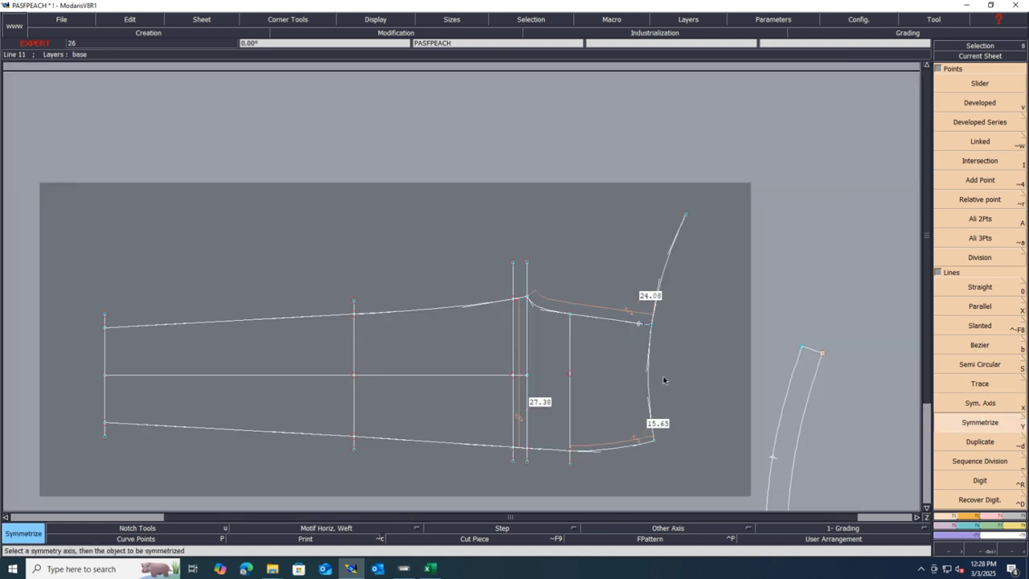
key("ctrl+z")
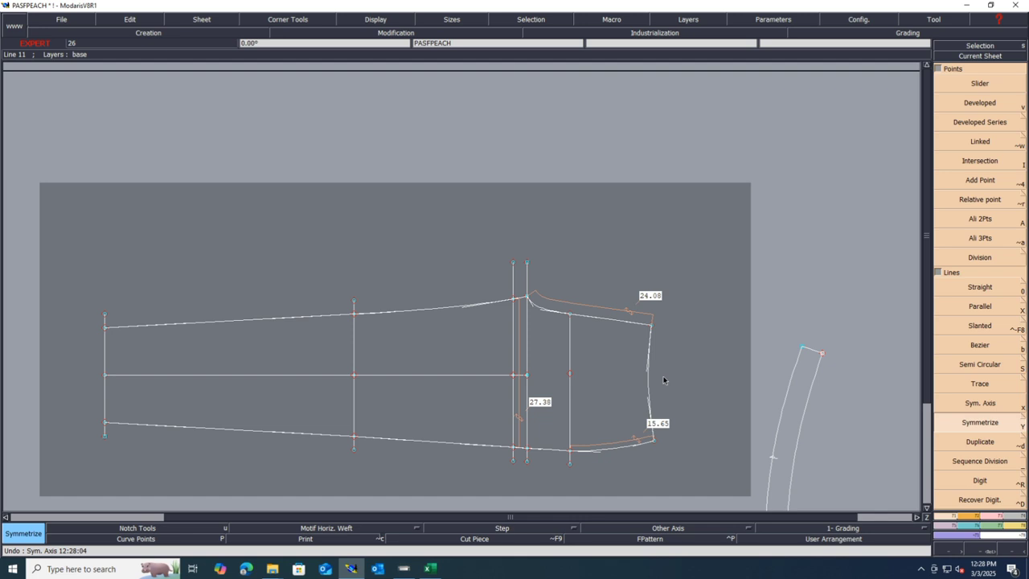
- Save the model in the save directory
key("ctrl+s")
left_click(446, 346)
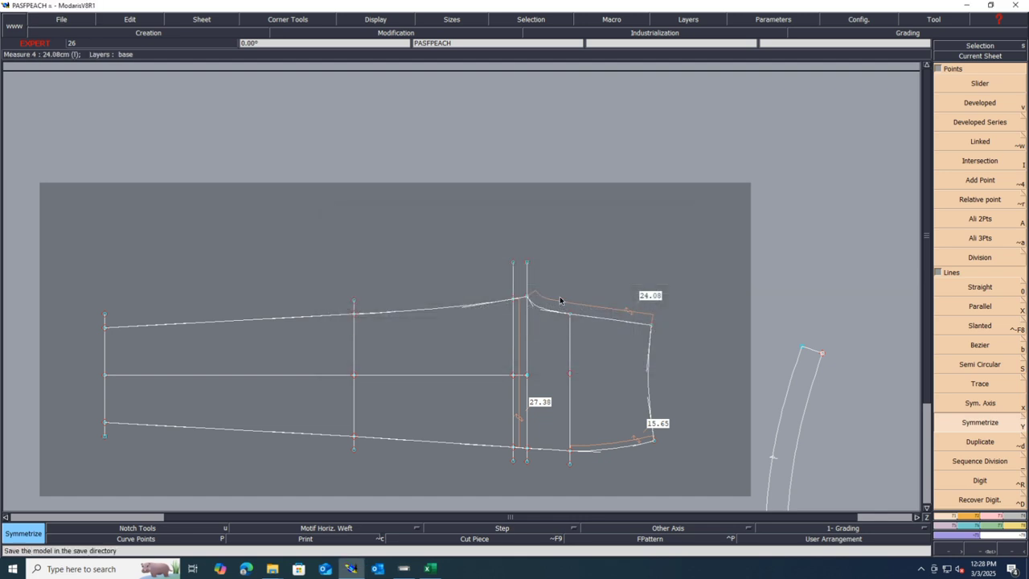
- Reshape the crotch curve by moving its handle near the crotch peak toward the vertical line to deepen the bend
scroll(560, 300, "up", 5)
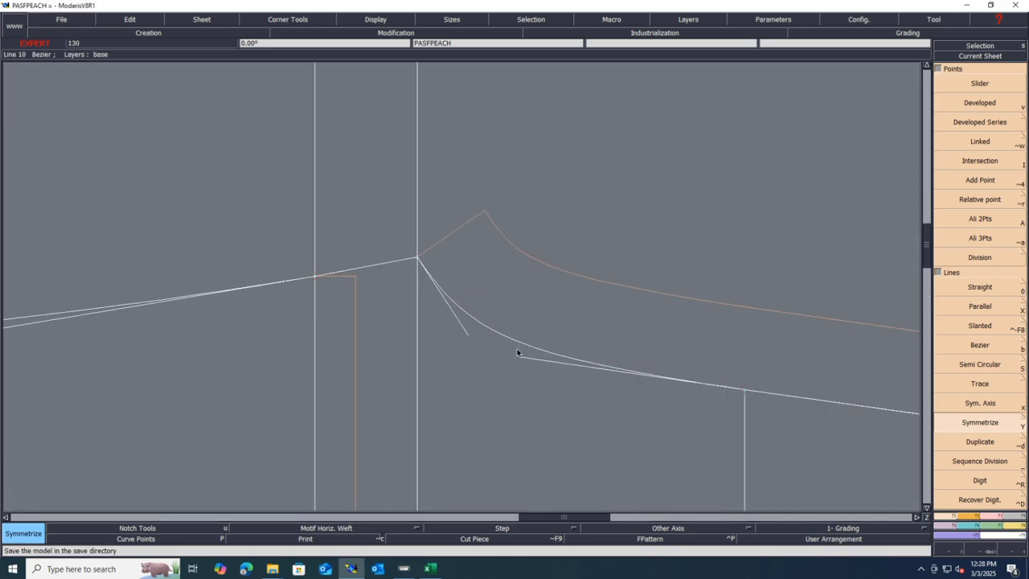
key("r")
left_click(468, 334)
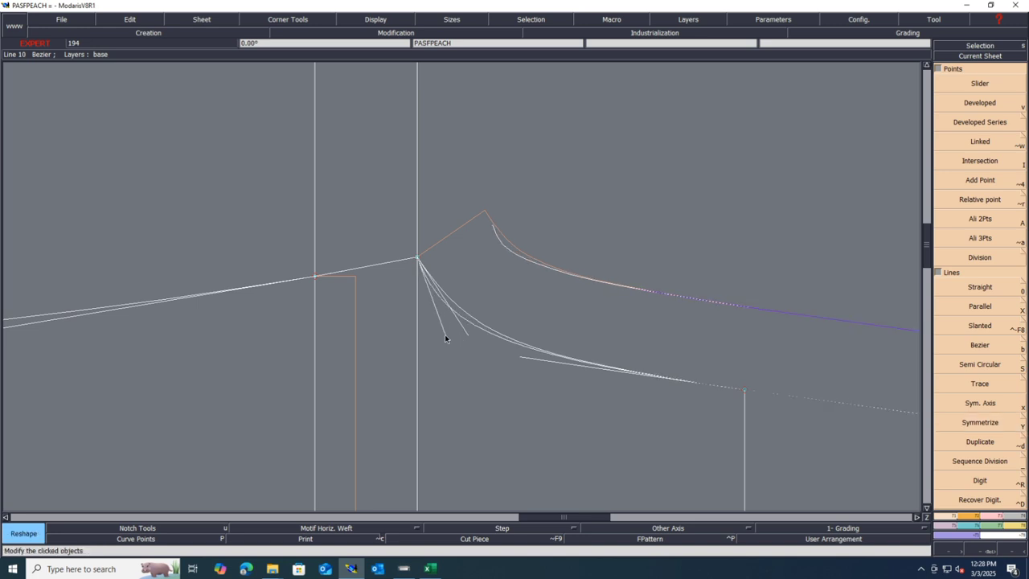
left_click(444, 336)
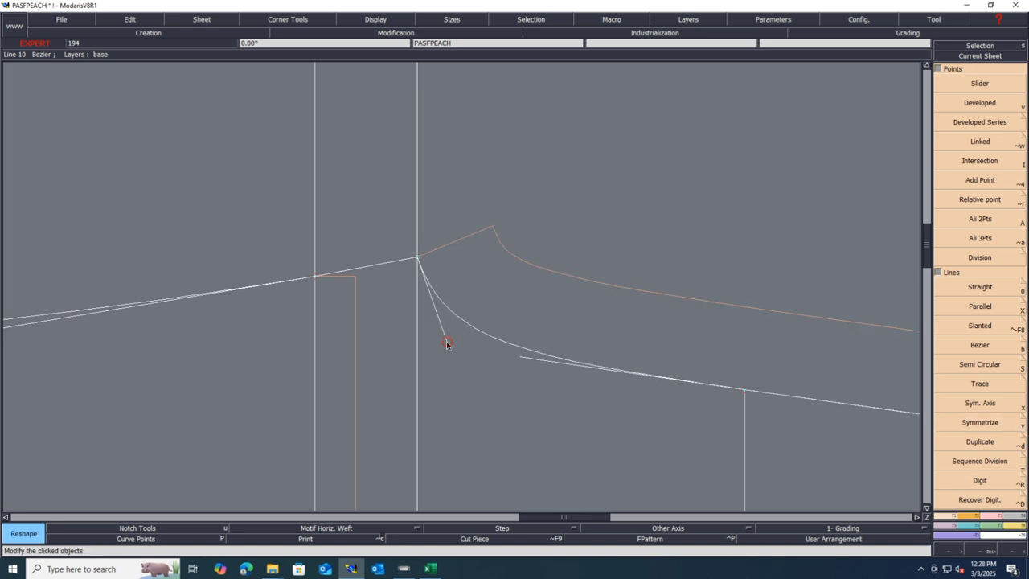
- Measure the length of the upper outline curve from the left-end line to the crotch peak and place the measurement
scroll(611, 287, "down", 5)
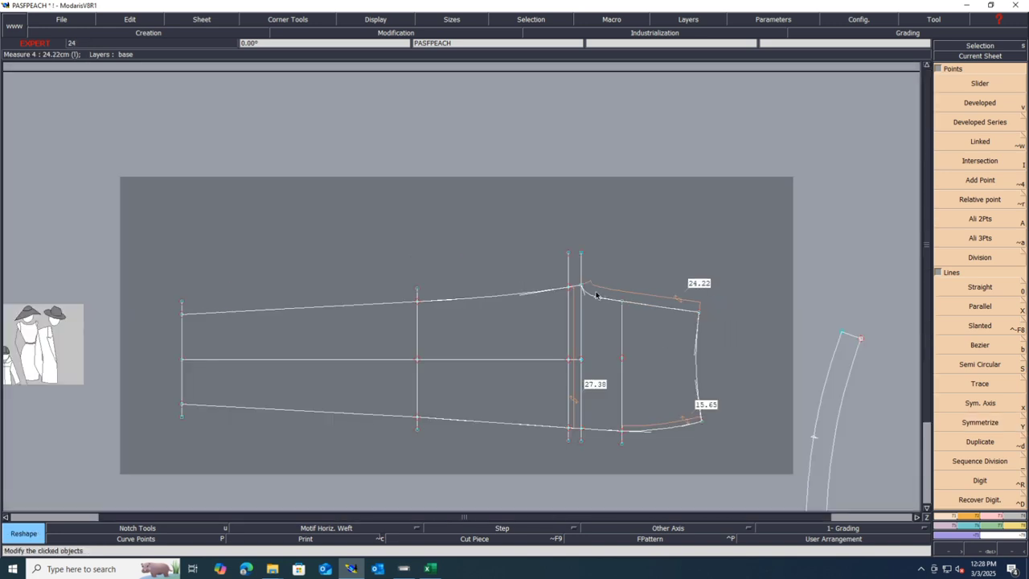
key("l")
left_click(474, 301)
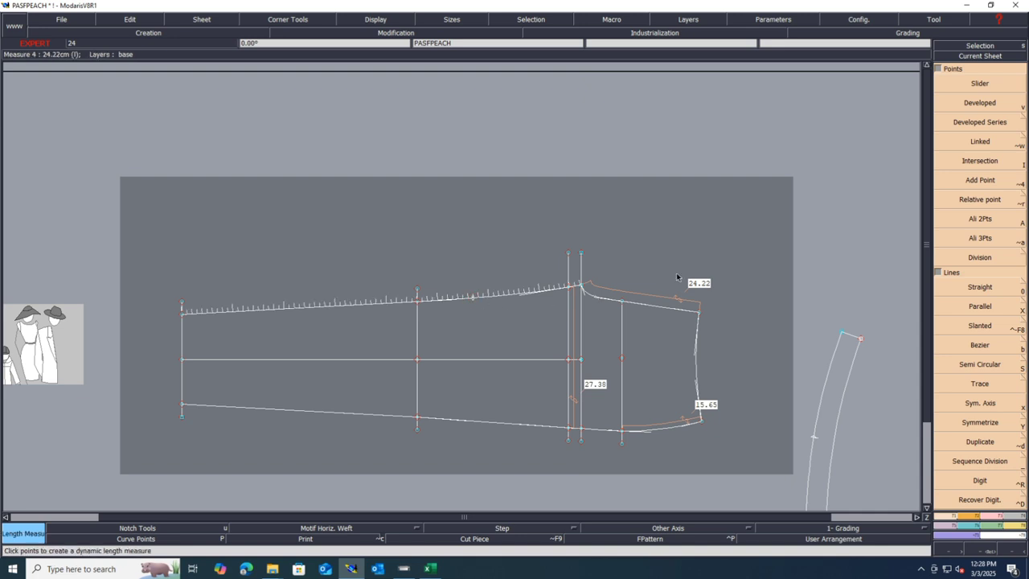
left_click(677, 277)
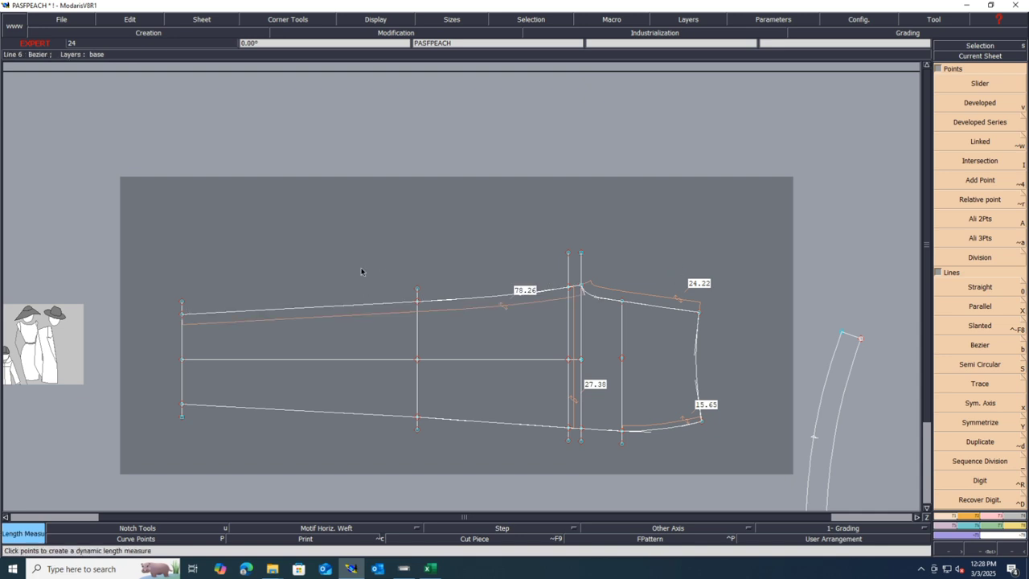
- Shift the left-end line inward horizontally with ShiftY 0 so the upper outline measures 78.00 cm, and save the model
left_click_drag(268, 257, 164, 455)
left_click(1002, 515)
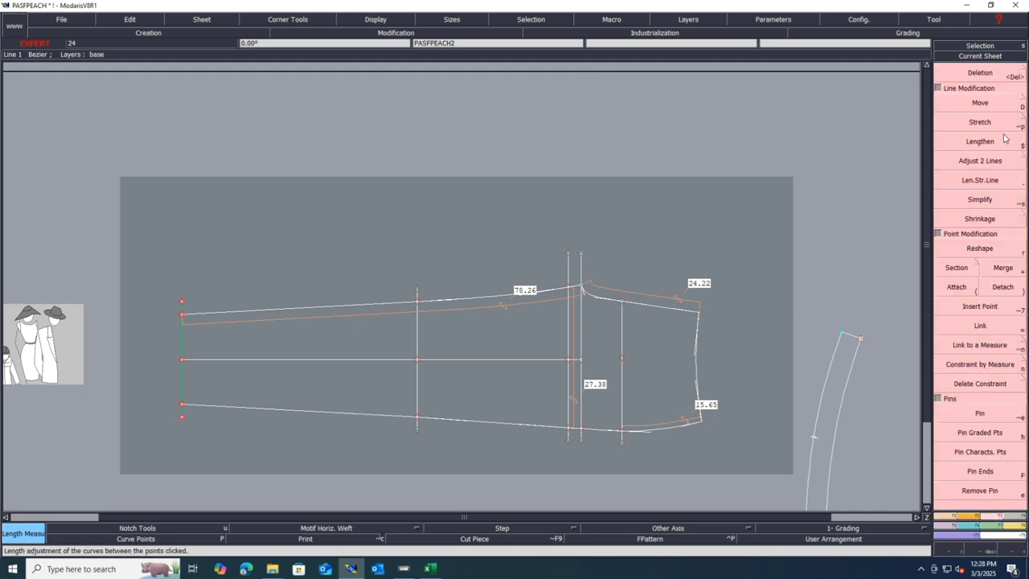
key("d")
left_click(183, 405)
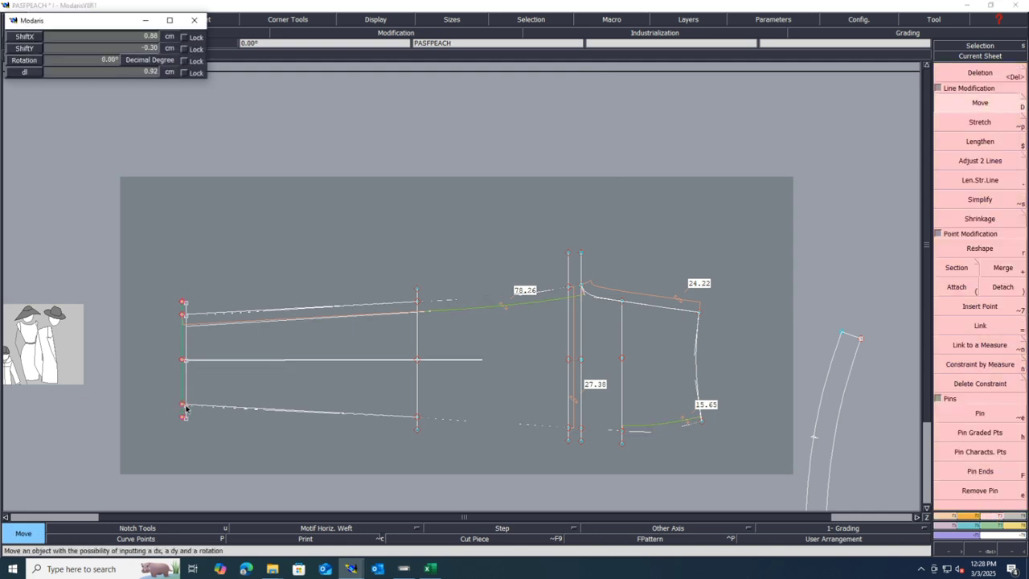
key("BackSpace")
key("Down")
type("0")
key("Return")
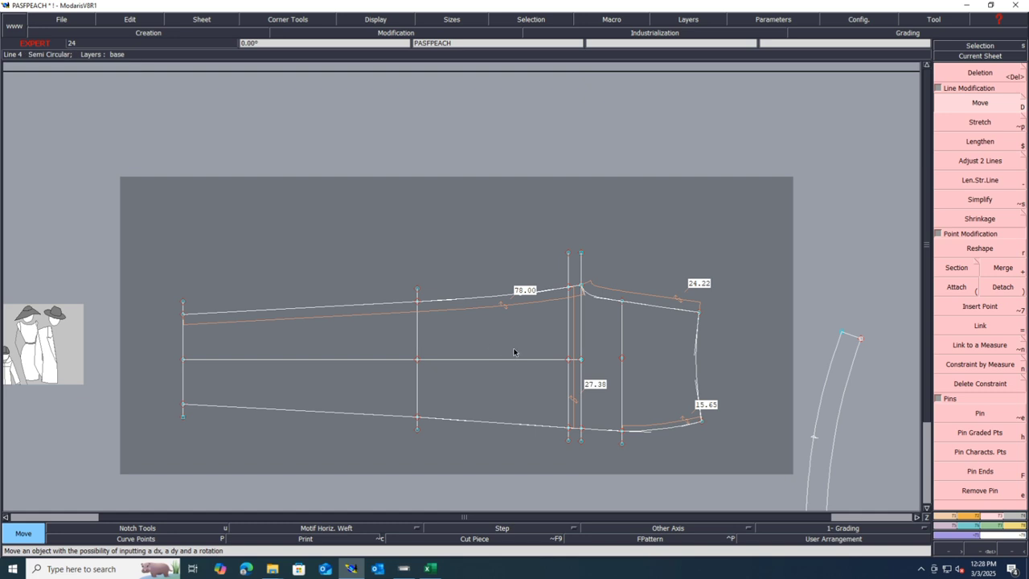
key("ctrl+s")
left_click(447, 345)
- Delete the length measurement right of the crotch peak and shift the upper right corner by -0.22 cm in X and 0 in Y
scroll(750, 404, "up", 1)
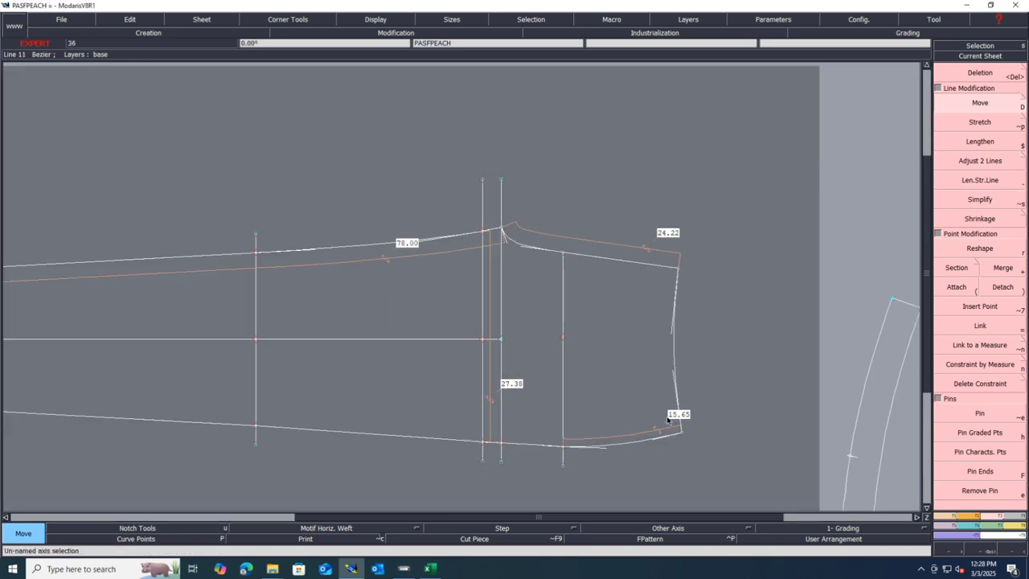
key("Delete")
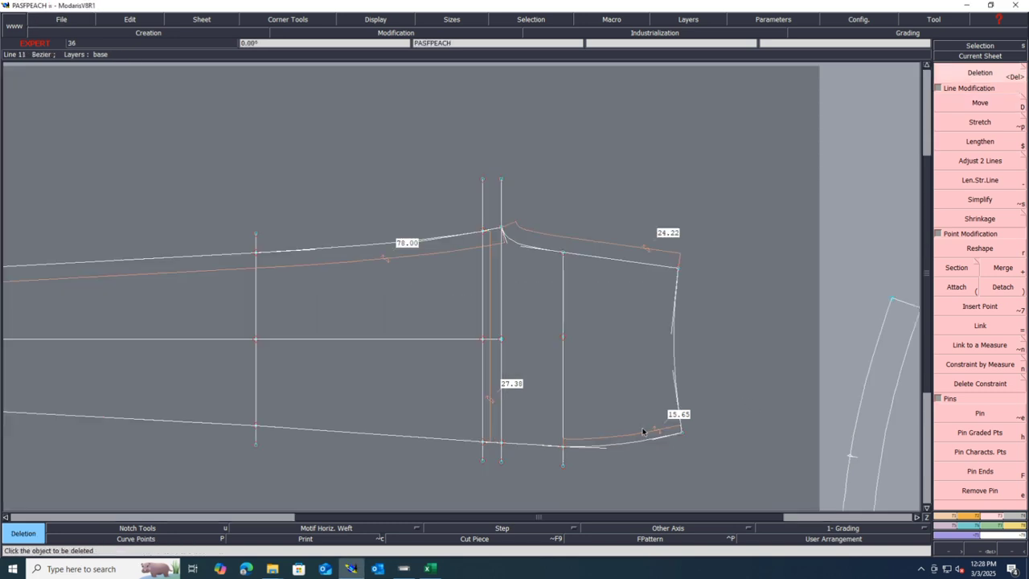
left_click(650, 252)
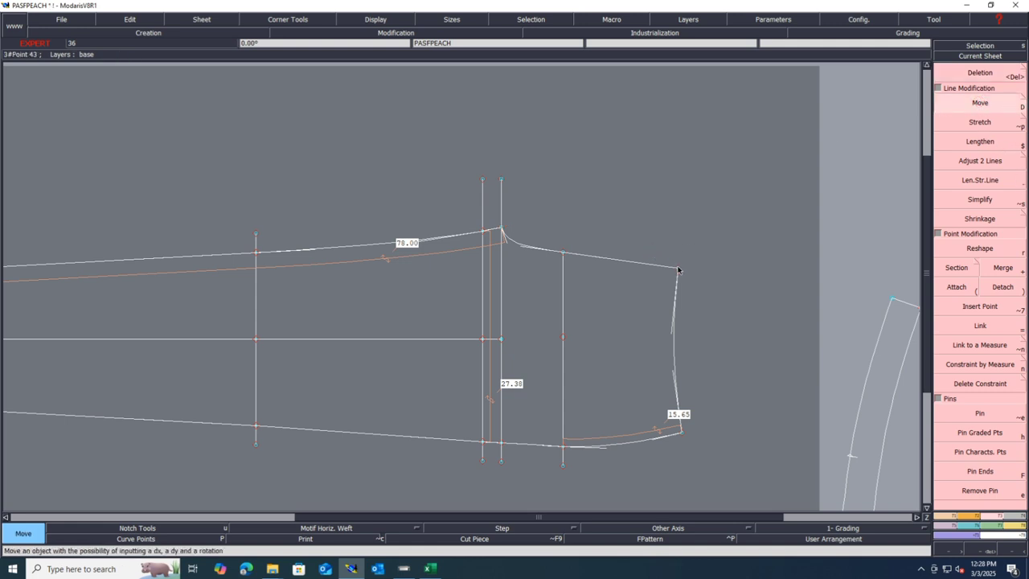
left_click(678, 268)
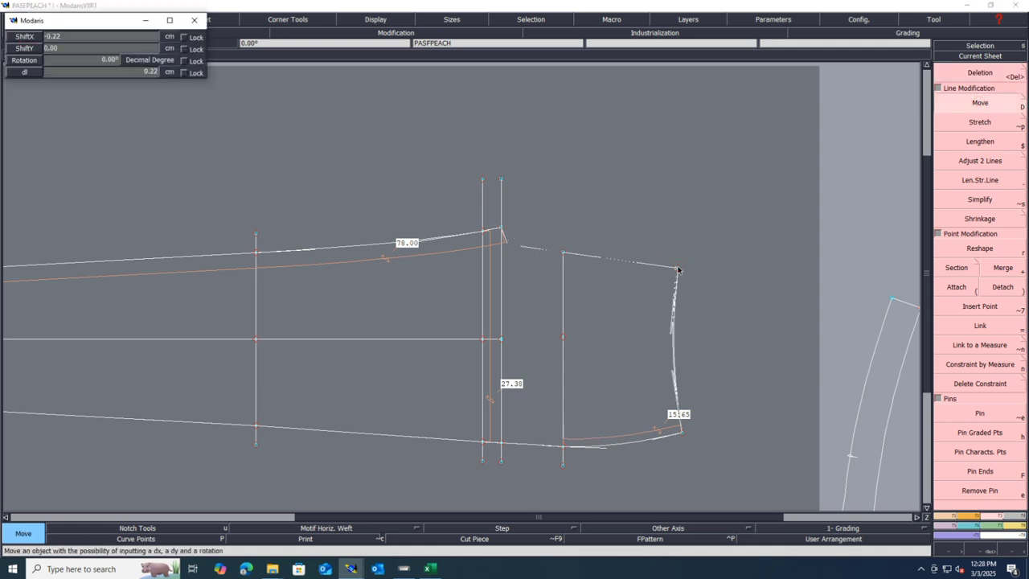
left_click(676, 270)
- Save the model in the save directory, continuing past the validation file warning
scroll(516, 272, "up", 1)
scroll(519, 271, "up", 2)
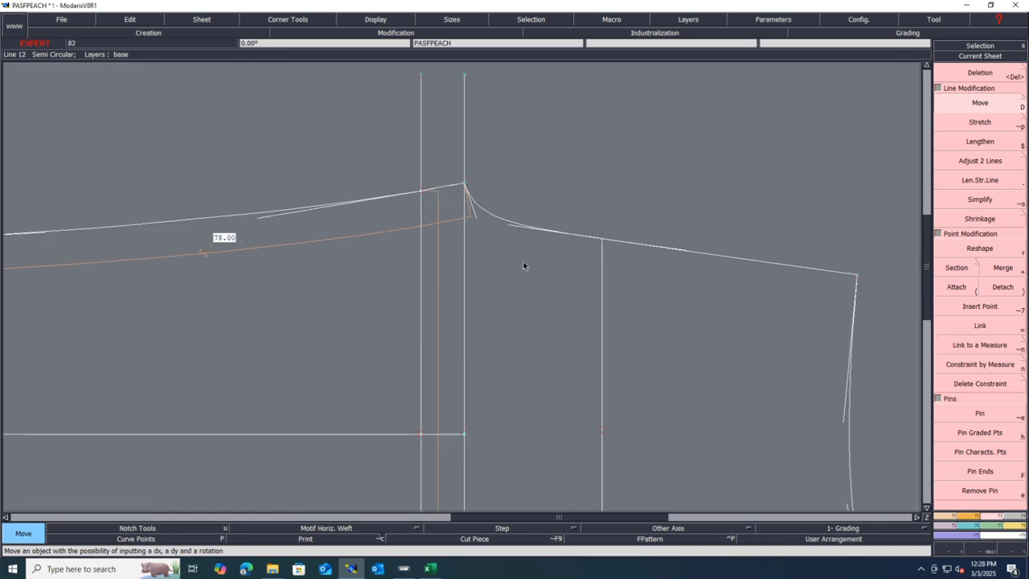
scroll(557, 215, "down", 1)
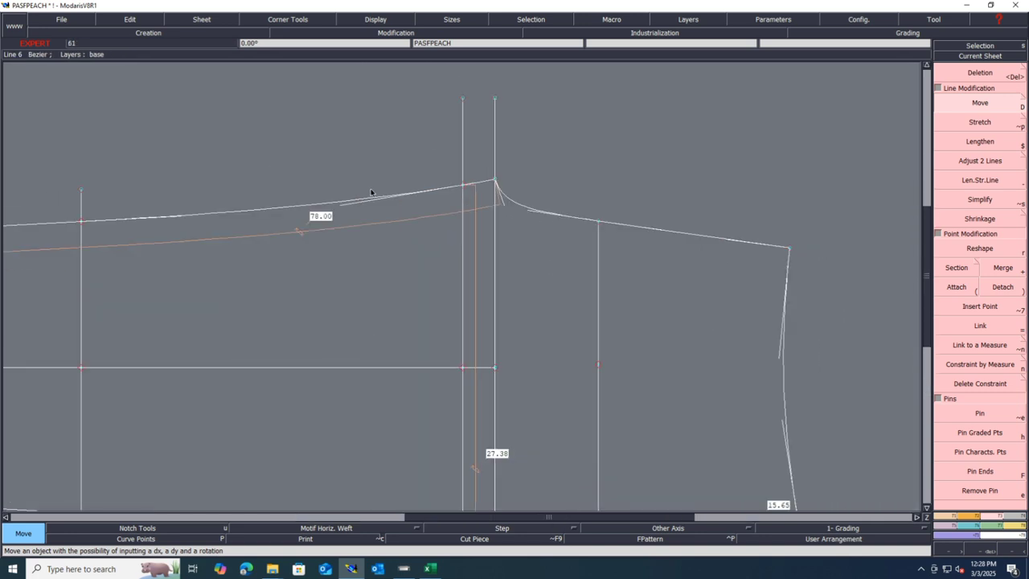
scroll(530, 220, "down", 3)
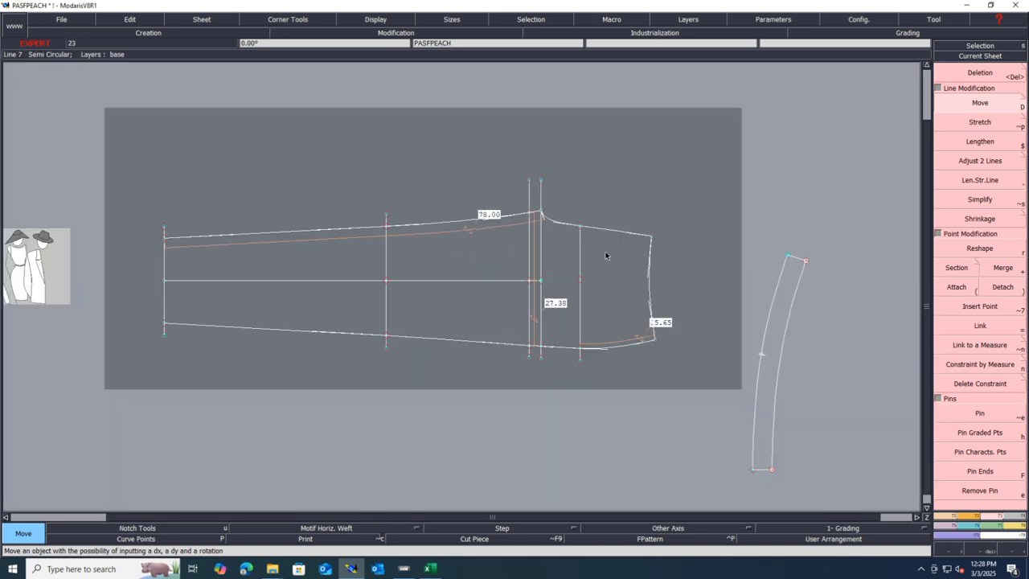
key("ctrl+s")
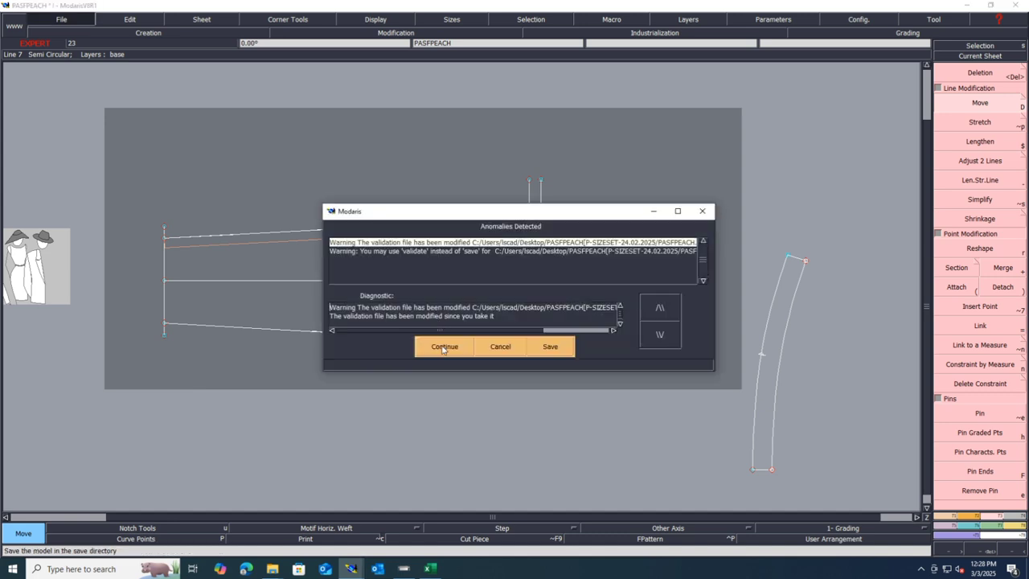
left_click(443, 348)
- Copy the geometry of the PASFPEACH leg sheet onto two new sheets
key("shift+x")
left_click(387, 308)
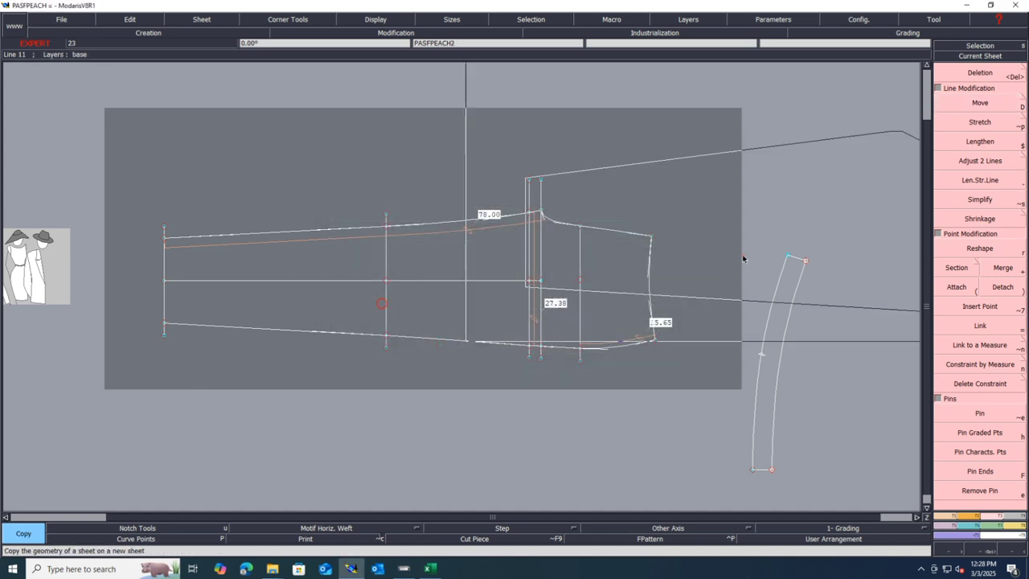
left_click(754, 238)
left_click(351, 326)
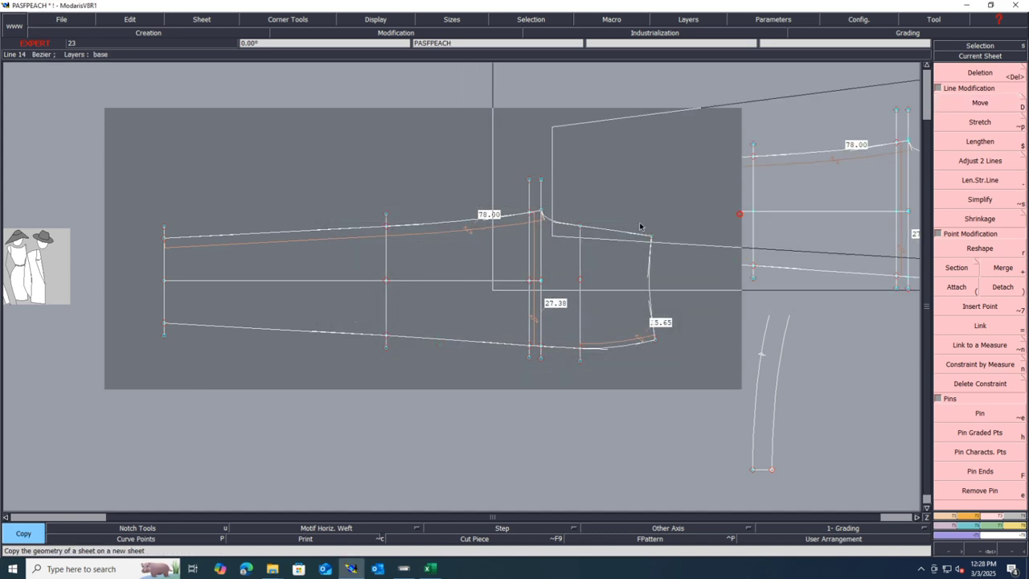
- Erase the original PASFPEACH leg sheet and bring all remaining sheets into view
key("shift+Delete")
left_click(321, 270)
key("Delete")
key("8")
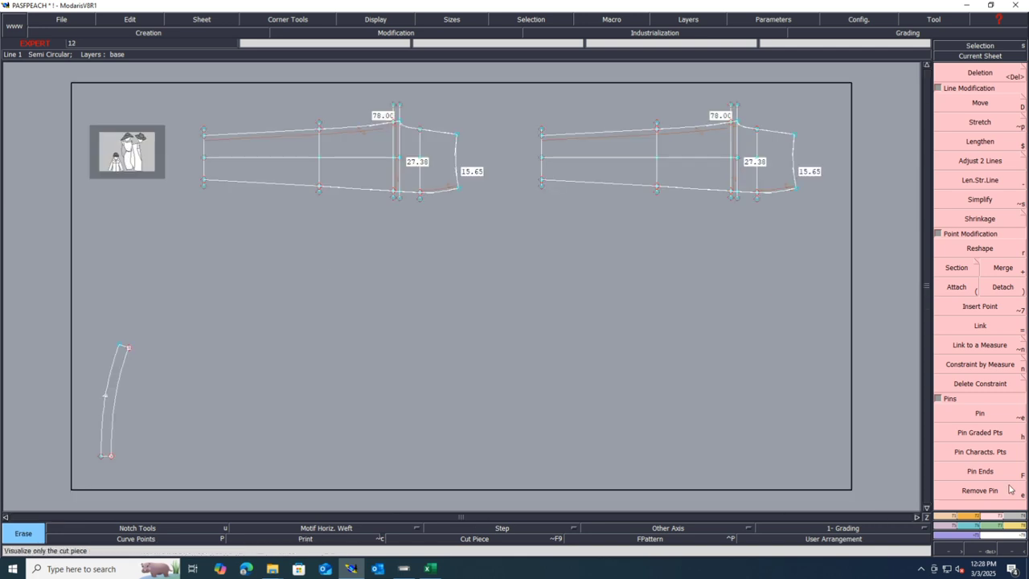
- Draw a Bezier line on sheet PASFPEACH3 through the upper ends of the four leftmost vertical lines, about 78.4 cm long
scroll(728, 111, "up", 3)
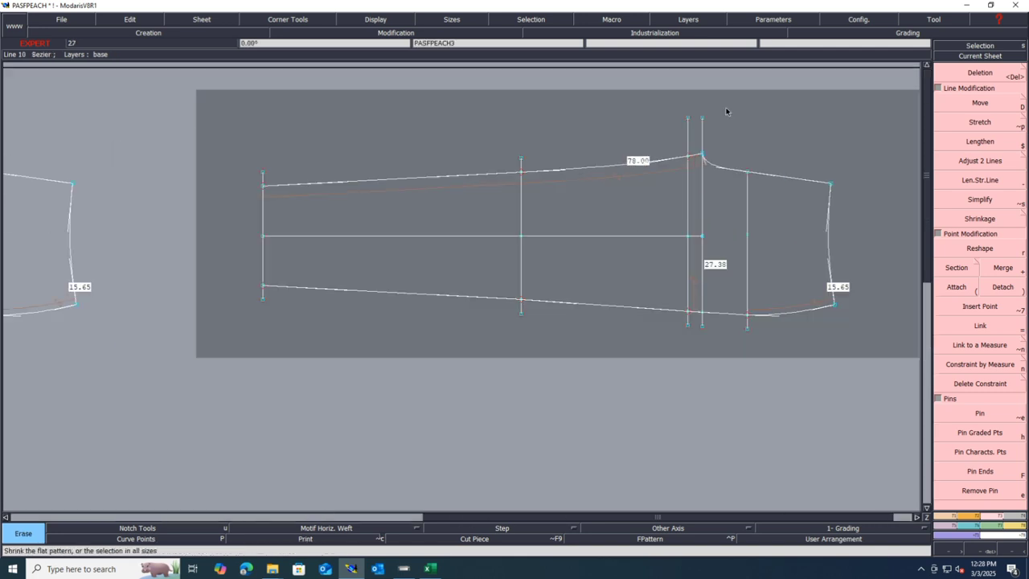
key("b")
left_click(264, 175)
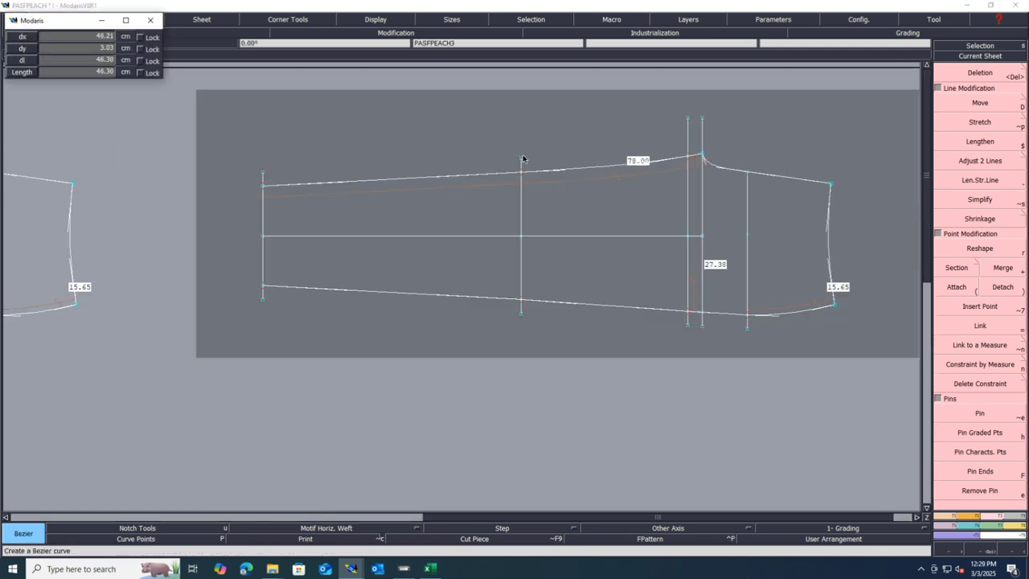
left_click(687, 120)
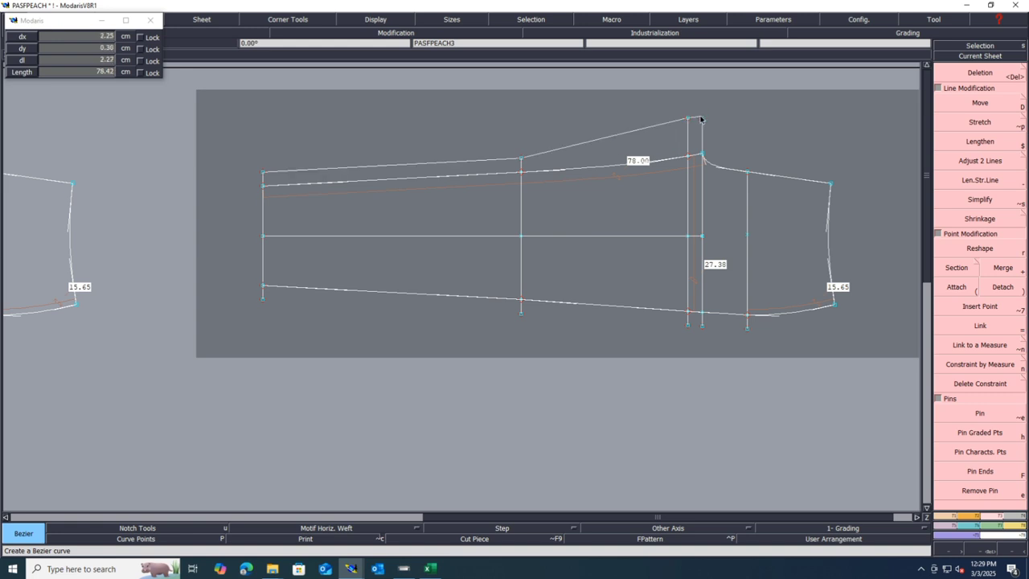
left_click(701, 119)
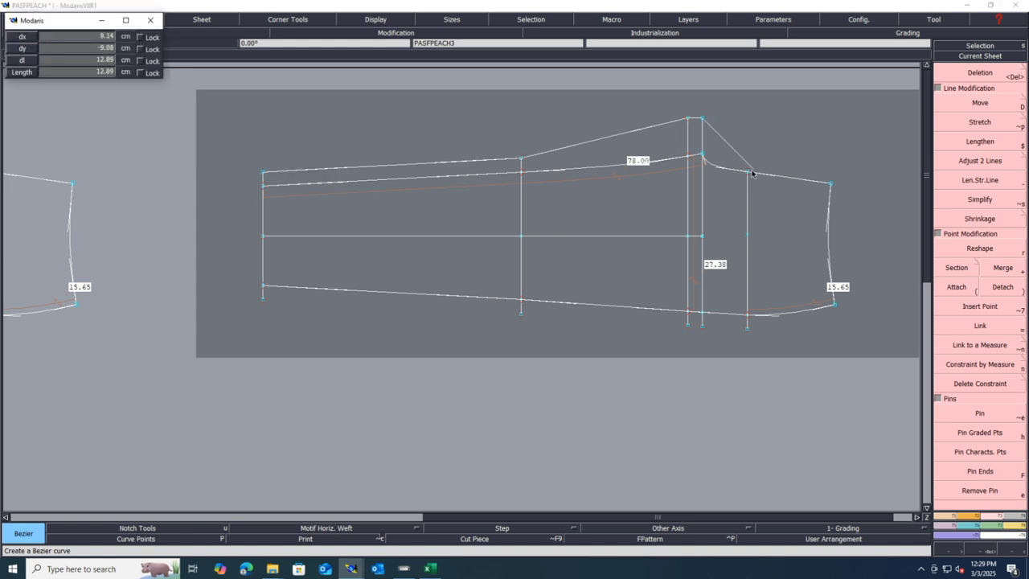
- Continue the outer outline through the fifth vertical line's upper end to beyond the upper right corner, and add a right-end line about 23 cm long
left_click(747, 174)
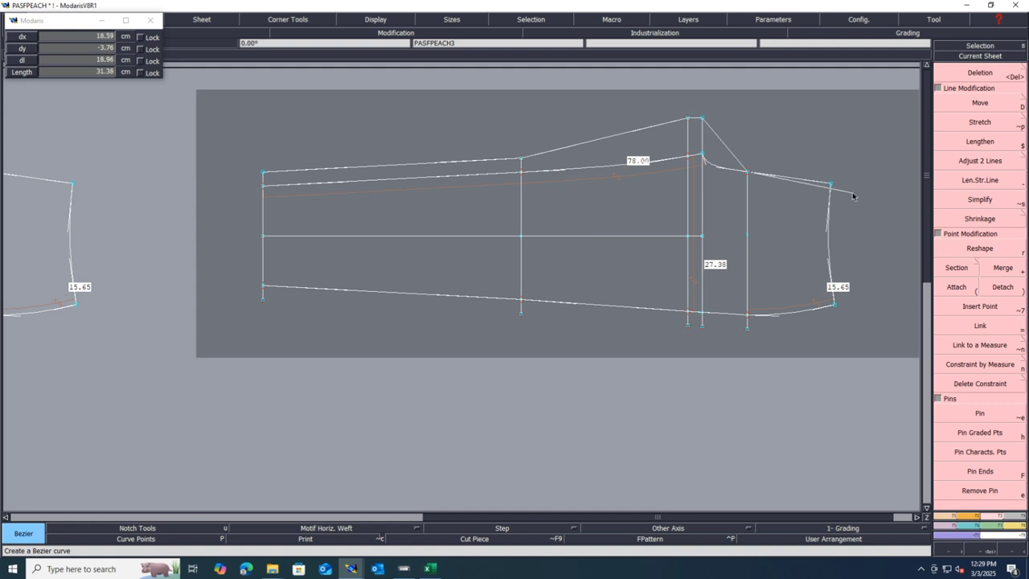
left_click(853, 193)
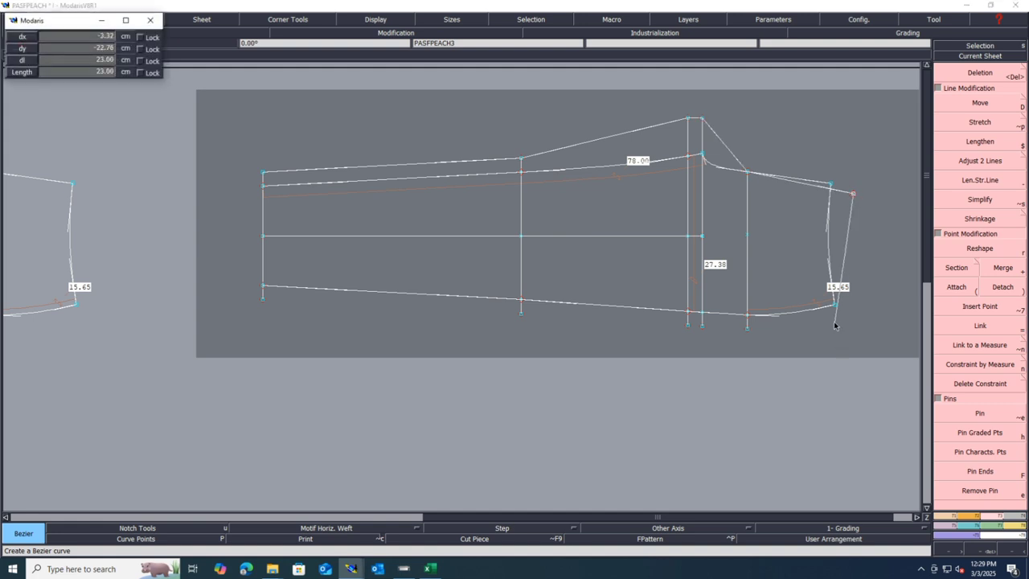
left_click(836, 322)
- Draw the lower outer Bezier line through the lower ends of all vertical lines to the new right-end line's lower point
left_click(263, 299)
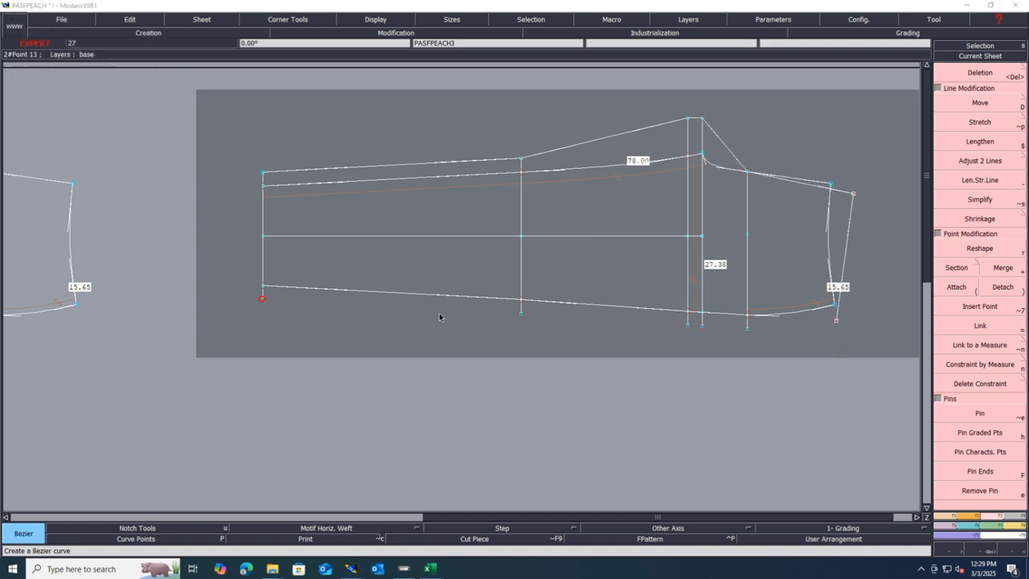
left_click(520, 315)
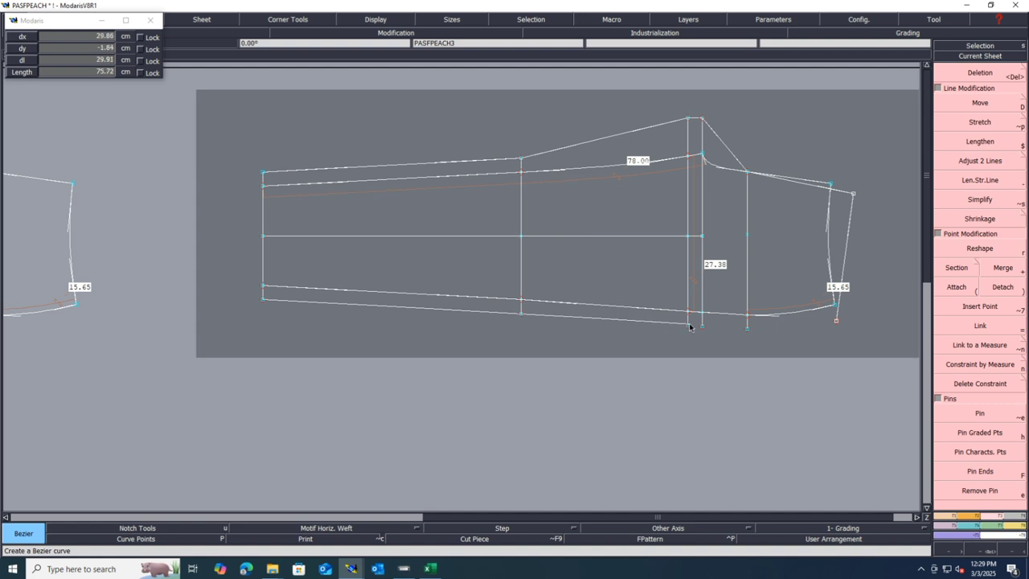
left_click(692, 327)
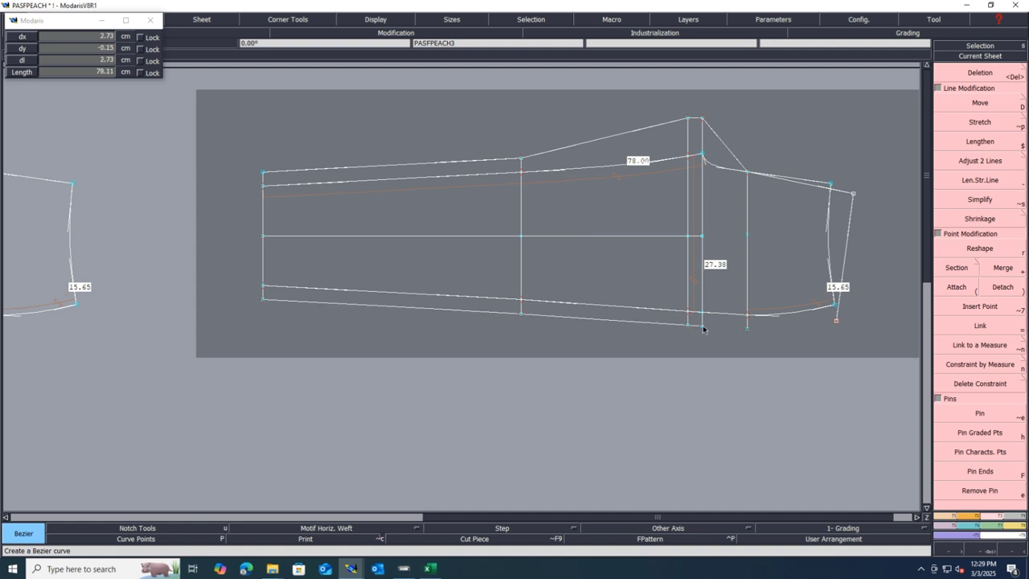
left_click(747, 328)
left_click(836, 323)
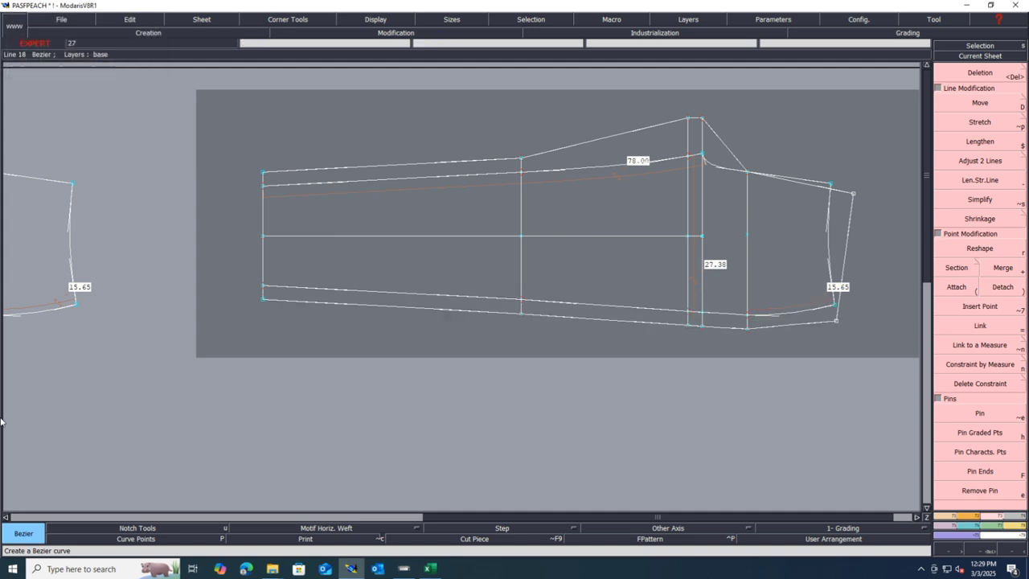
- Pin the characteristic points of the sheet with the new outer outline and arrange all sheets on the desk
left_click(981, 450)
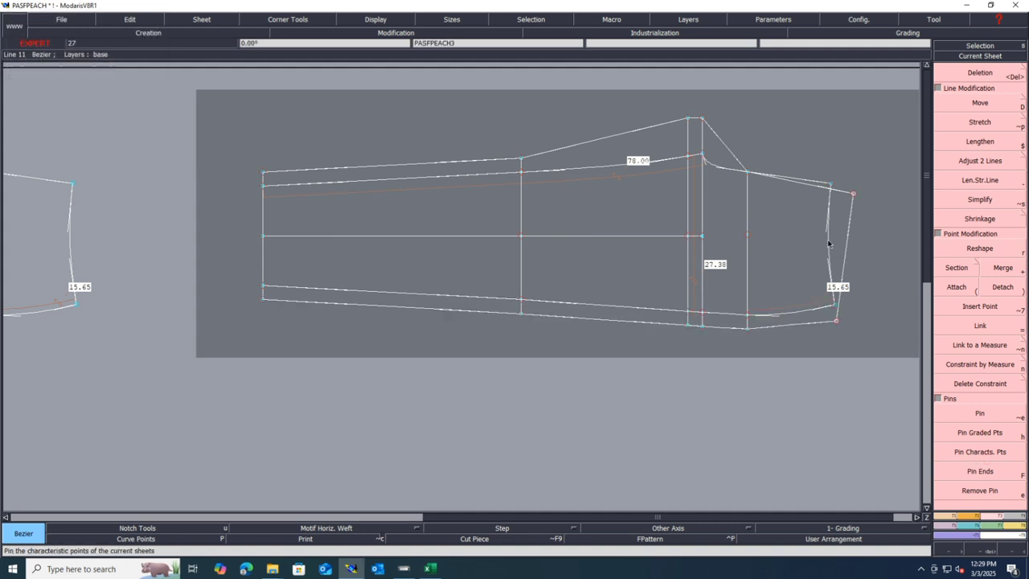
scroll(588, 230, "down", 1)
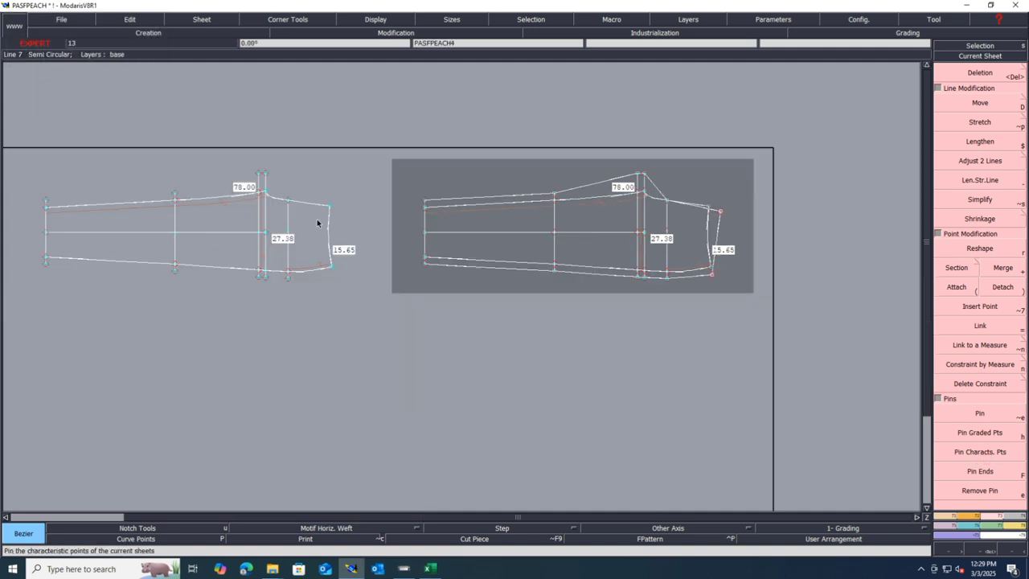
key("j")
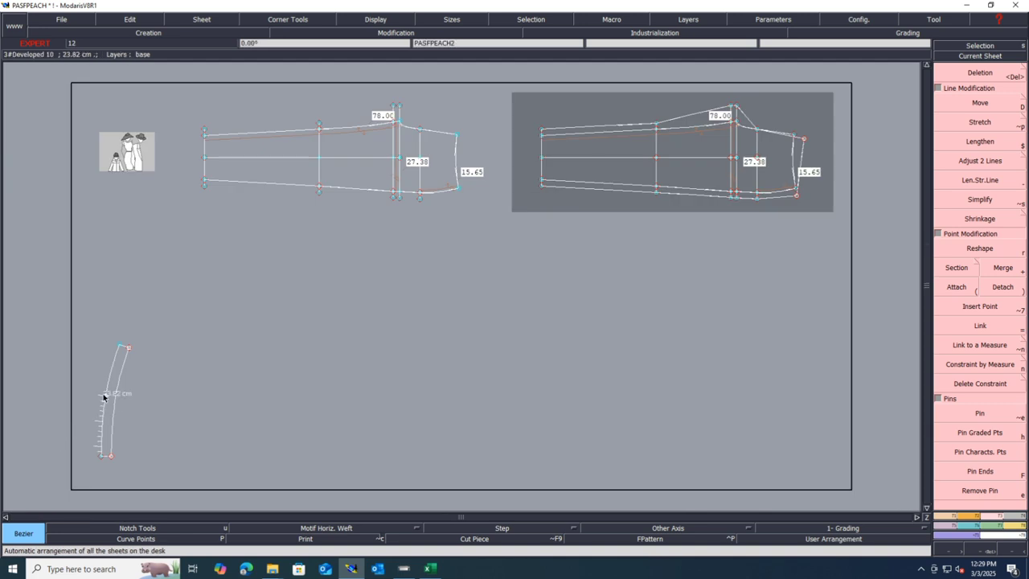
scroll(103, 395, "up", 1)
scroll(103, 397, "up", 1)
scroll(100, 398, "down", 2)
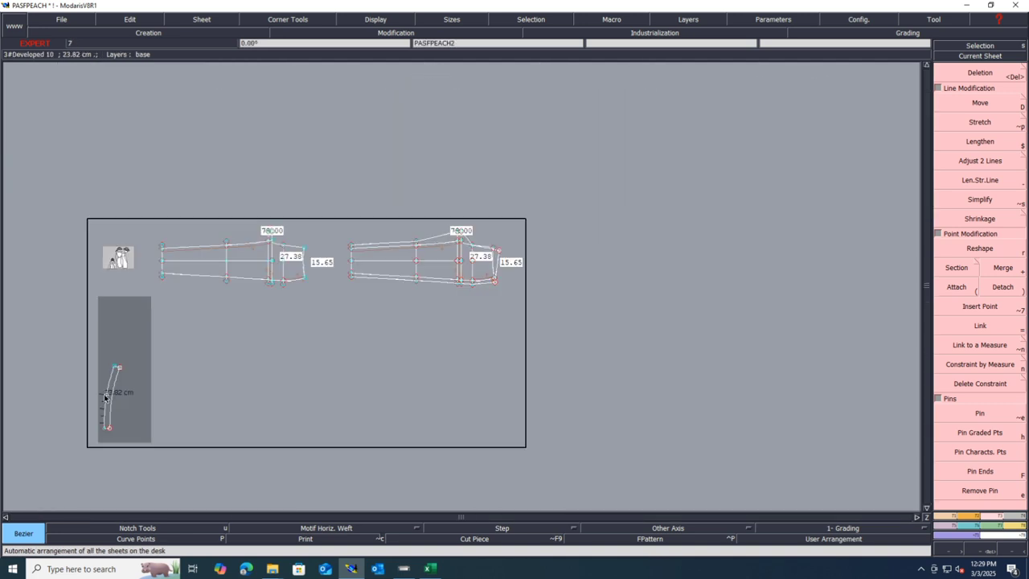
- Add a dynamic length measure to the slanted waist line of the PASFPEACH3 piece
scroll(491, 259, "up", 3)
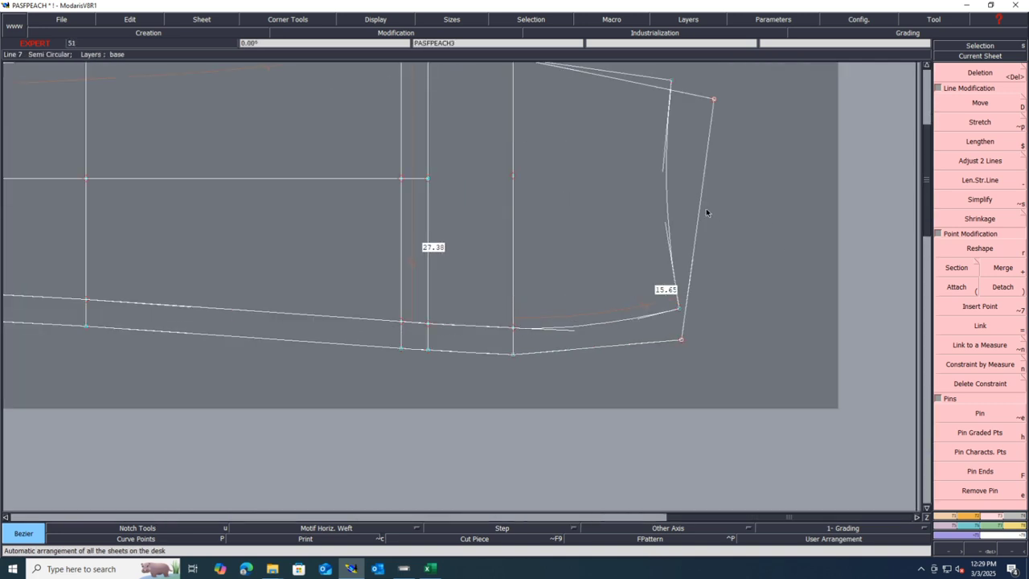
left_click(1014, 525)
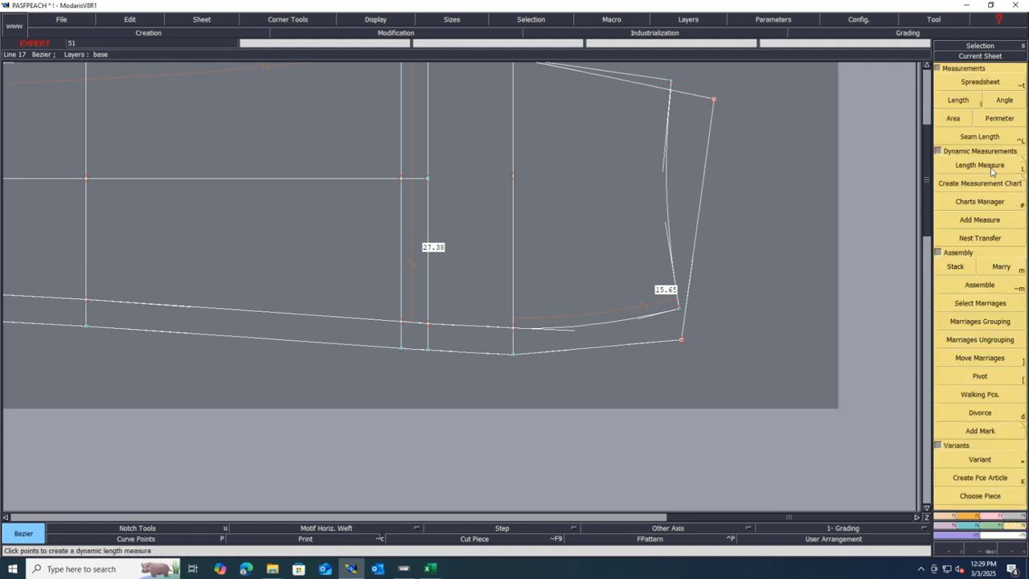
left_click(992, 171)
left_click(703, 209)
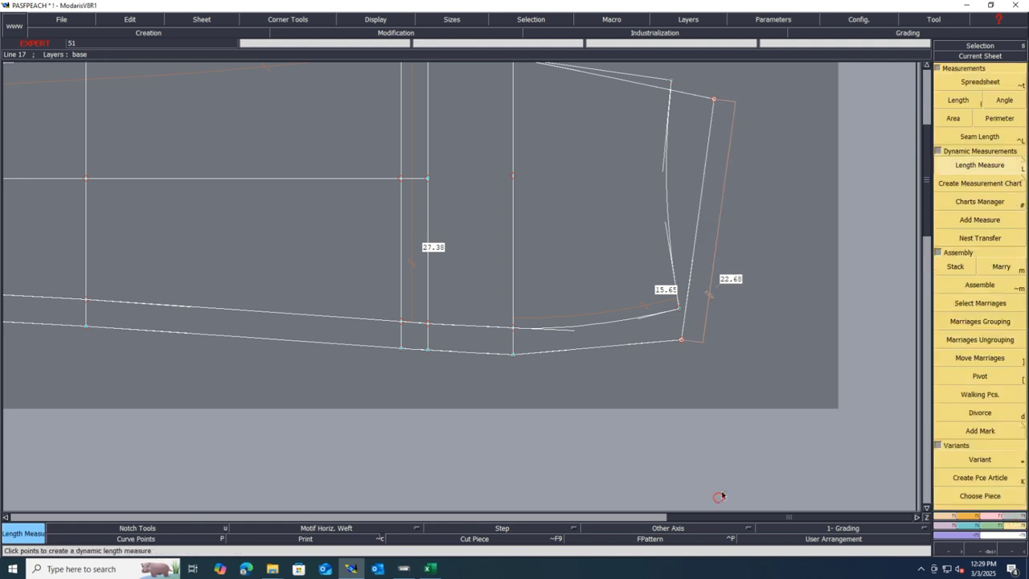
- Move the lower waist corner point by 0 cm in X and -1.14 cm in Y, and save the model
left_click(989, 515)
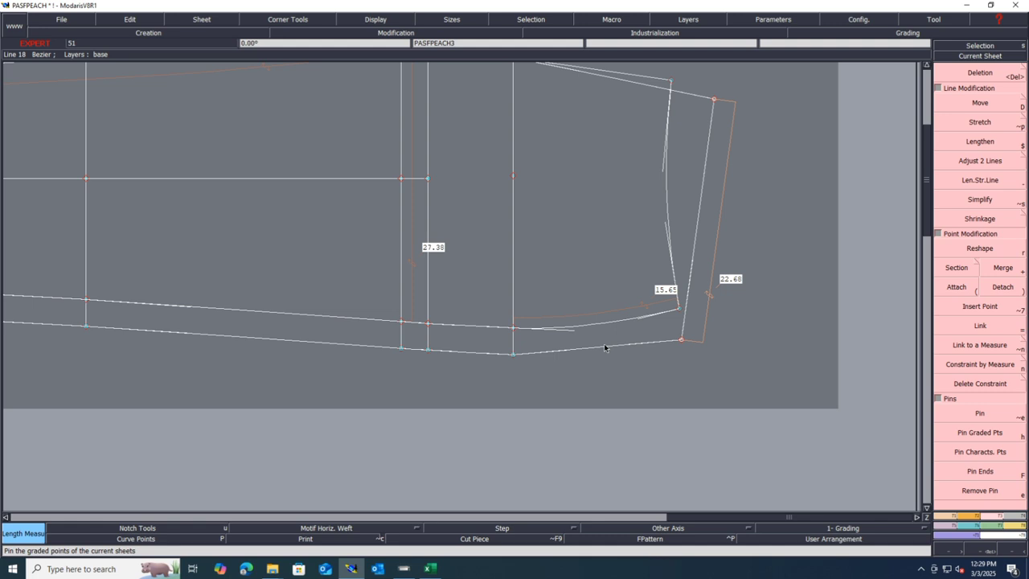
key("shift+d")
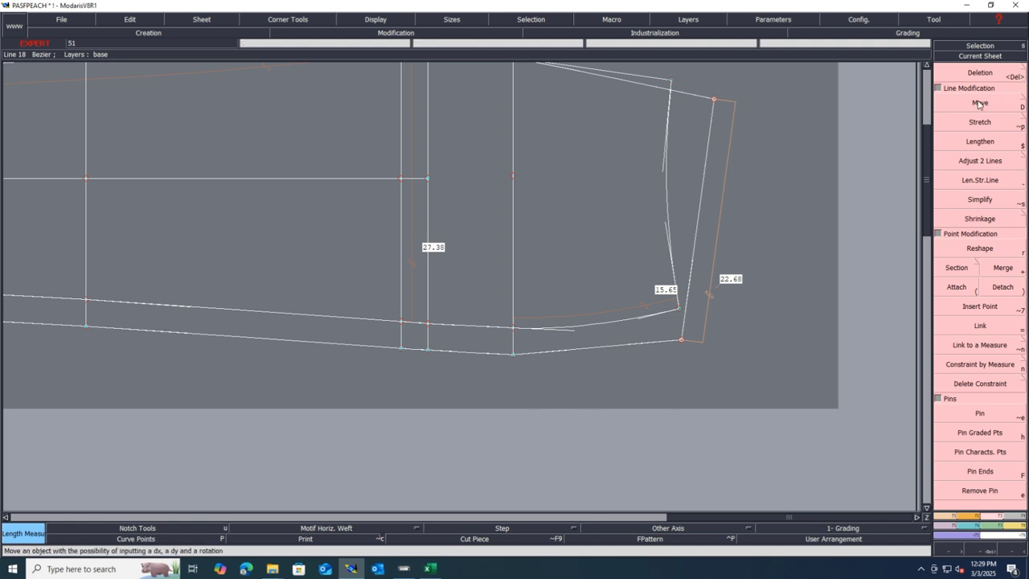
left_click(682, 340)
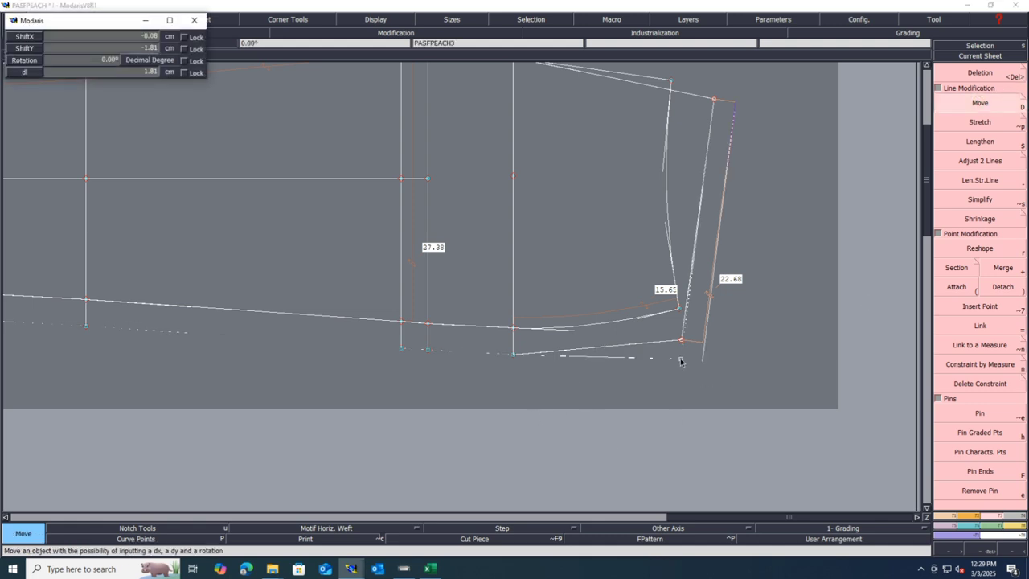
key("Down")
key("Down")
type("-")
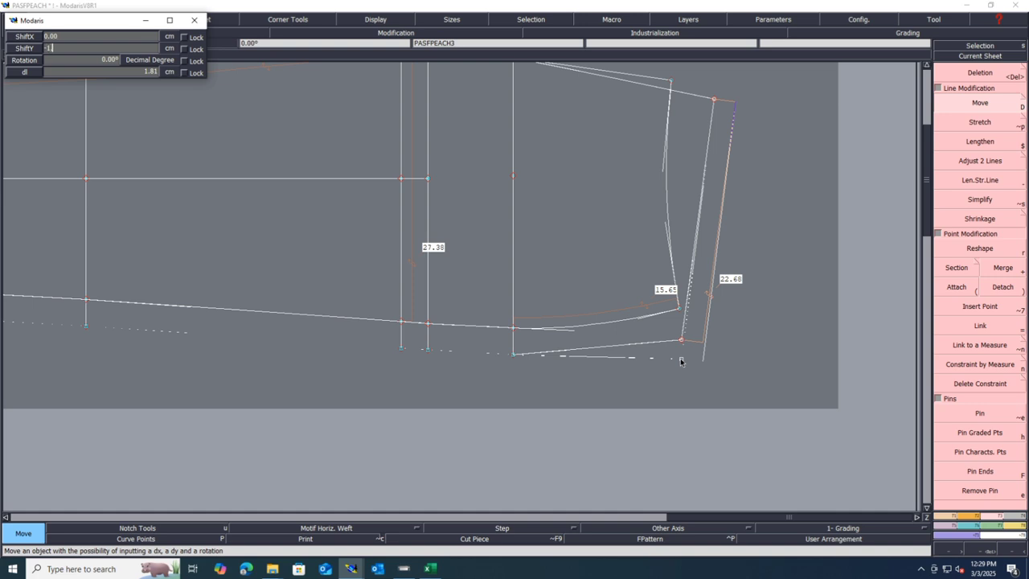
key("Return")
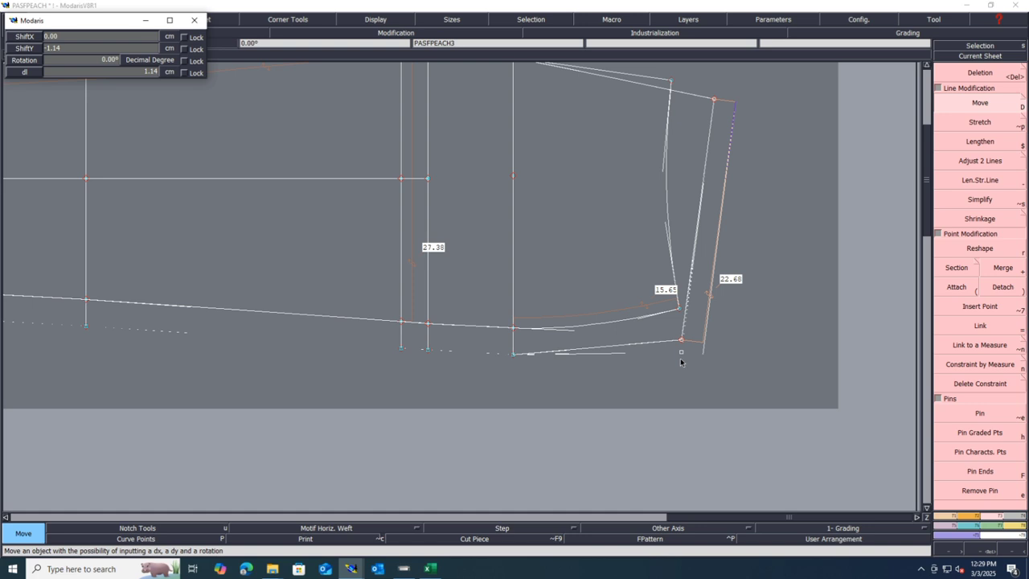
left_click(666, 368)
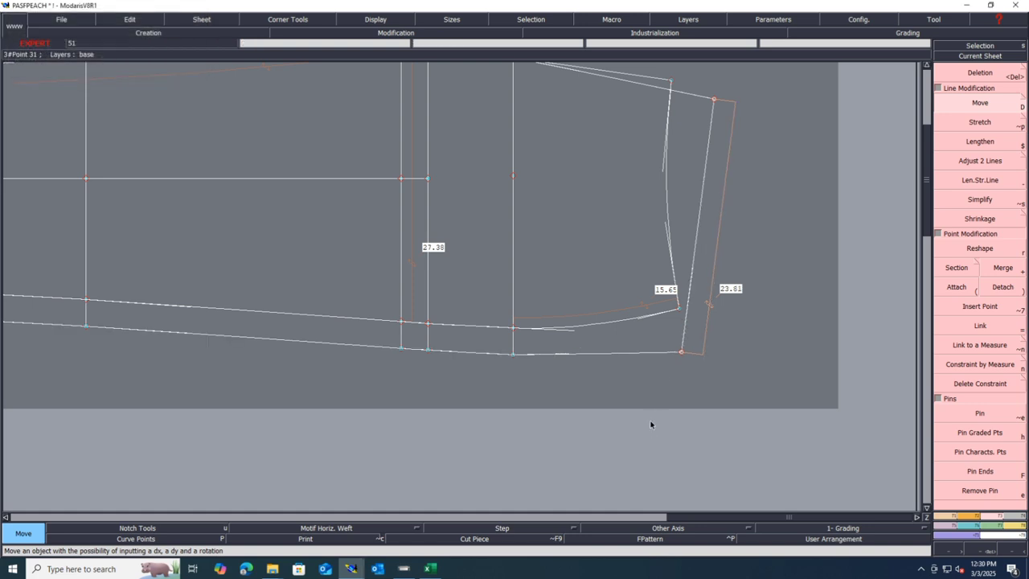
key("ctrl+s")
left_click(444, 347)
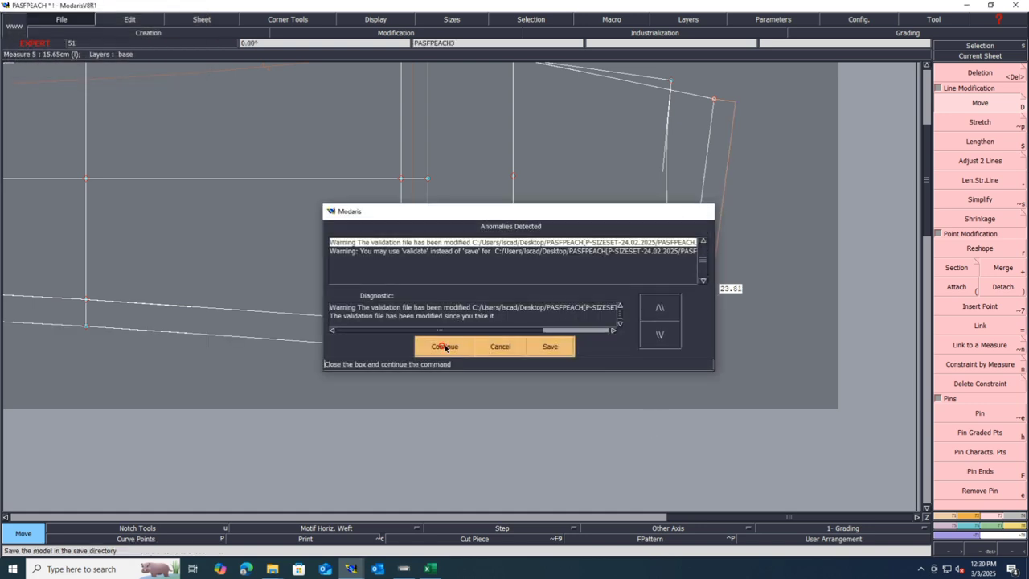
- Hide the curve handles and delete the inner original outline from the piece: both leg seams, the crotch curve and the waist curve
scroll(643, 387, "down", 2)
key("Delete")
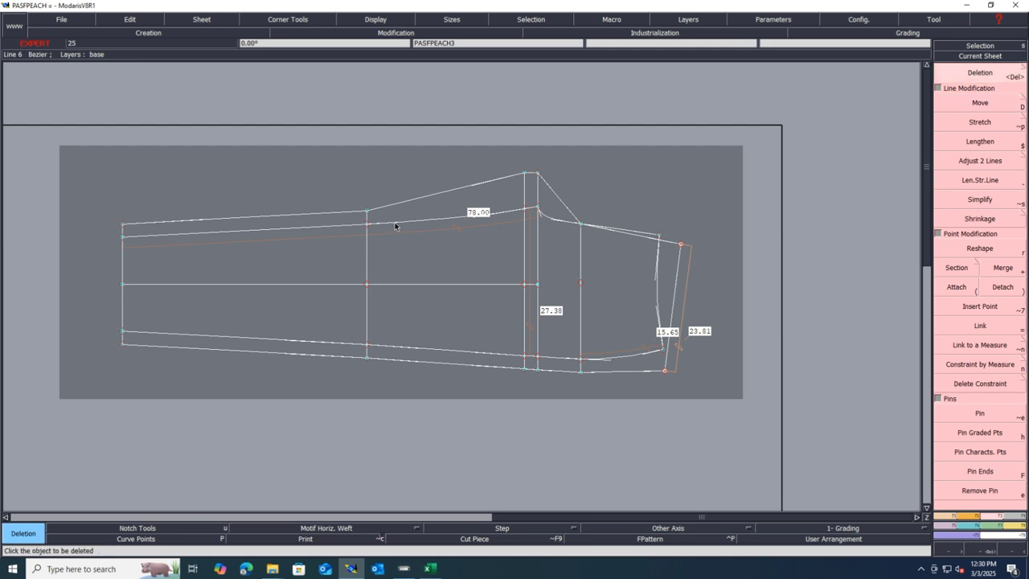
left_click(395, 224)
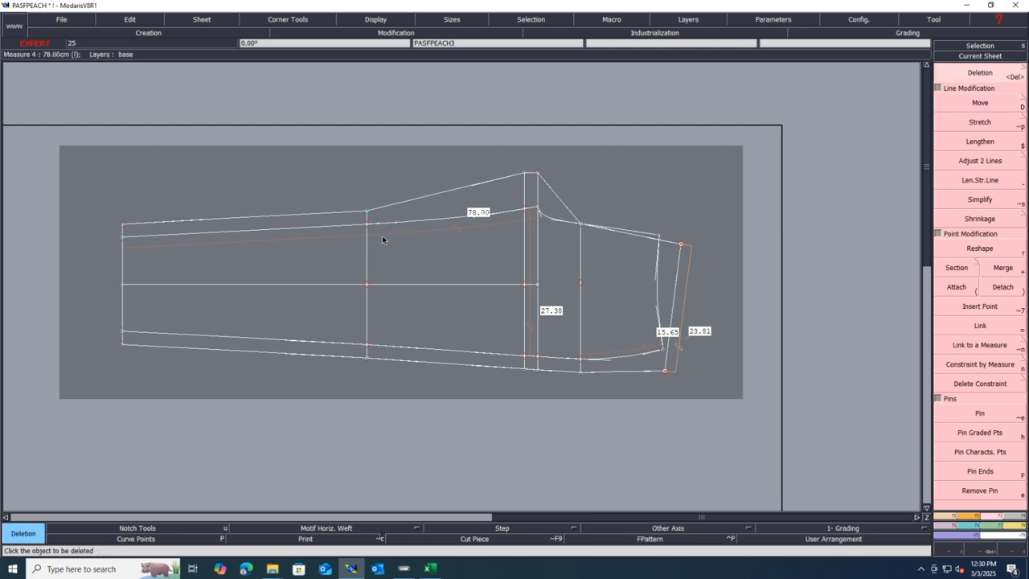
key("h")
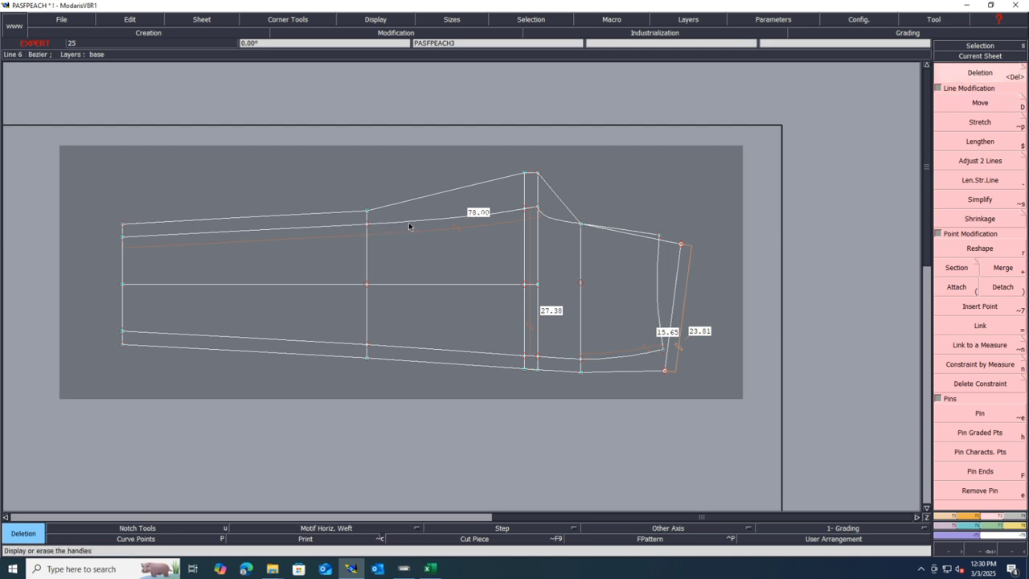
left_click(409, 226)
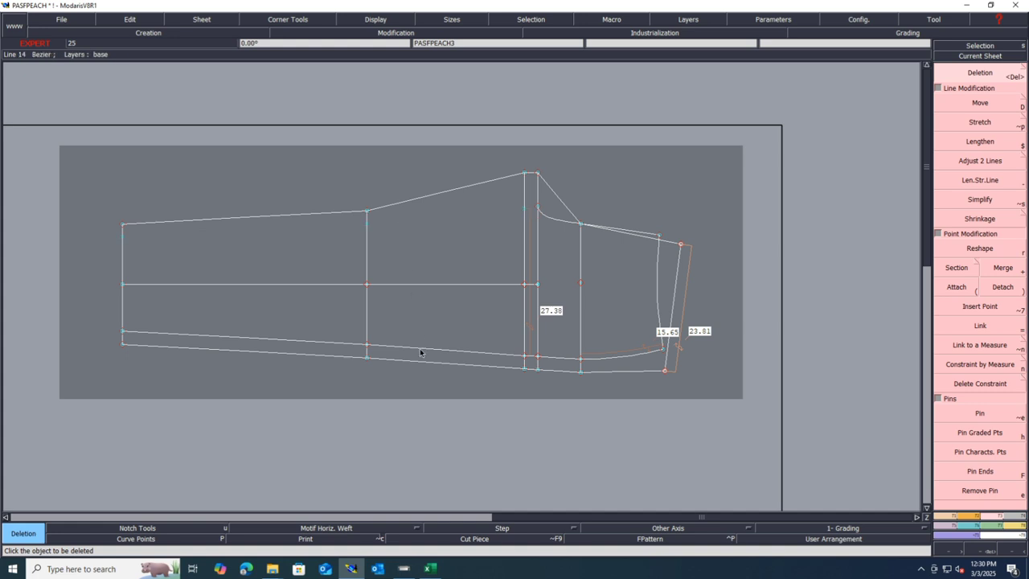
left_click(448, 357)
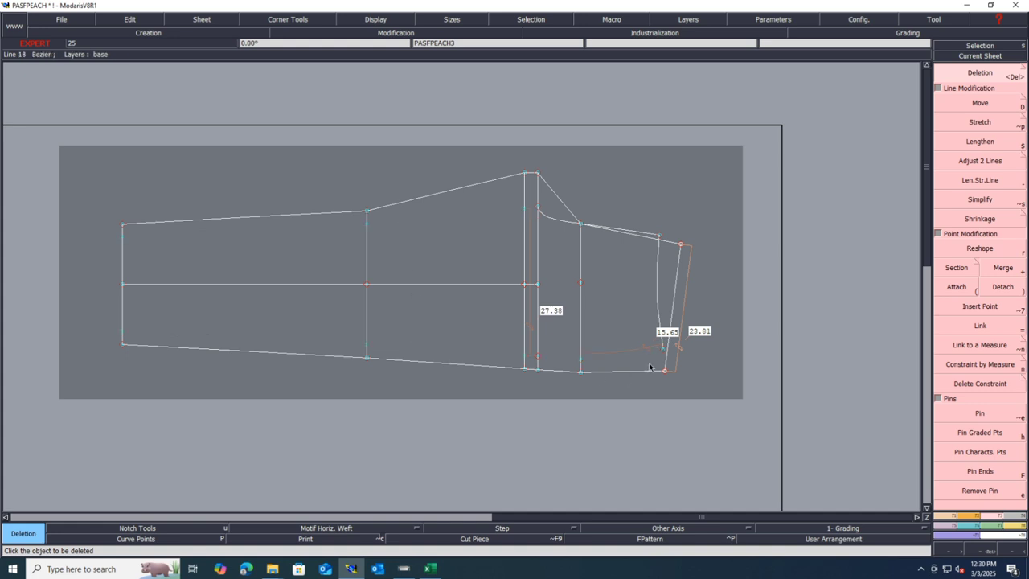
scroll(648, 237, "up", 1)
left_click(648, 234)
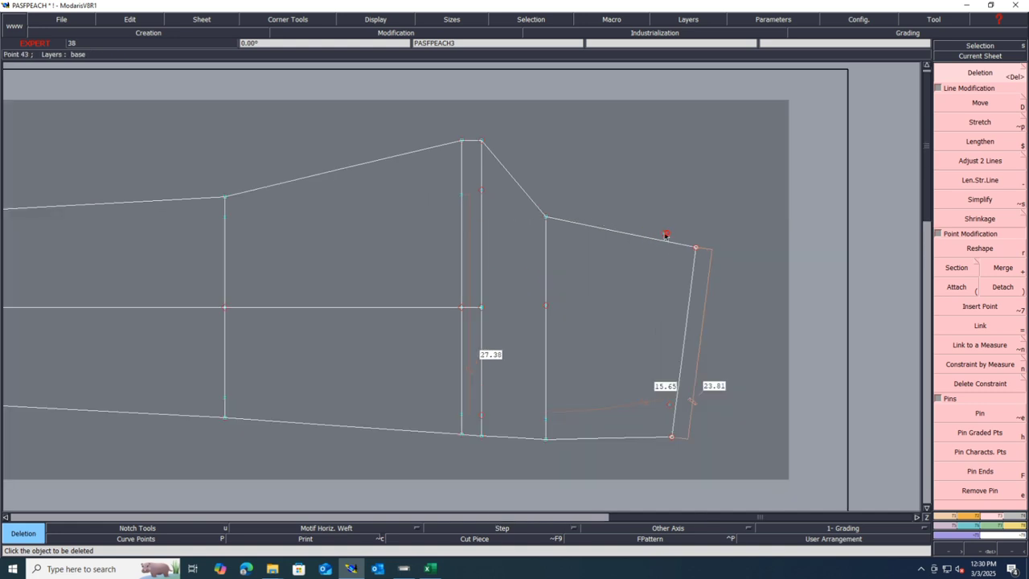
- Delete the leftover construction points and the 27.38 and 15.65 measures from the piece, and save the model
left_click(481, 191)
left_click(461, 195)
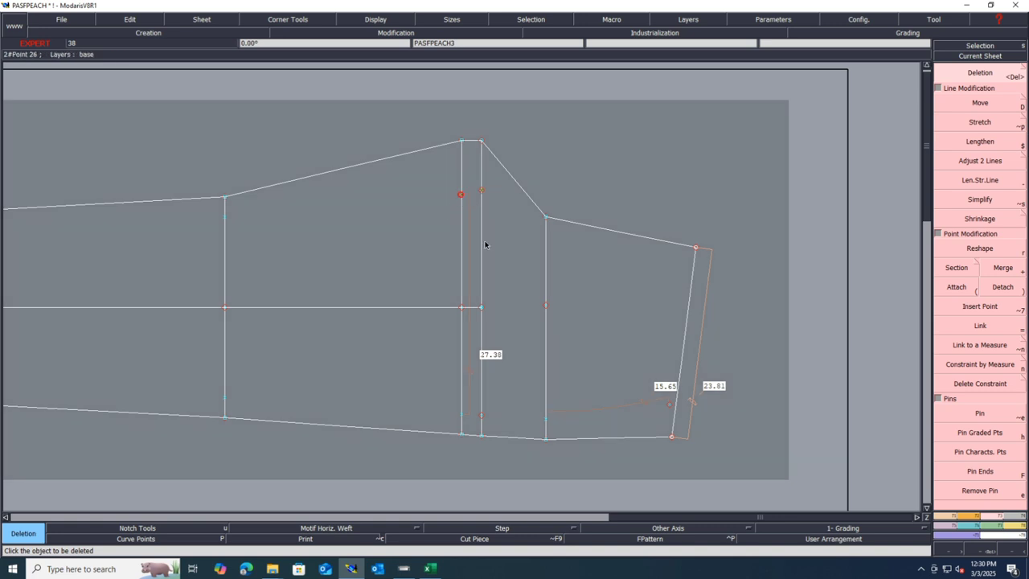
left_click_drag(606, 382, 480, 415)
left_click(460, 417)
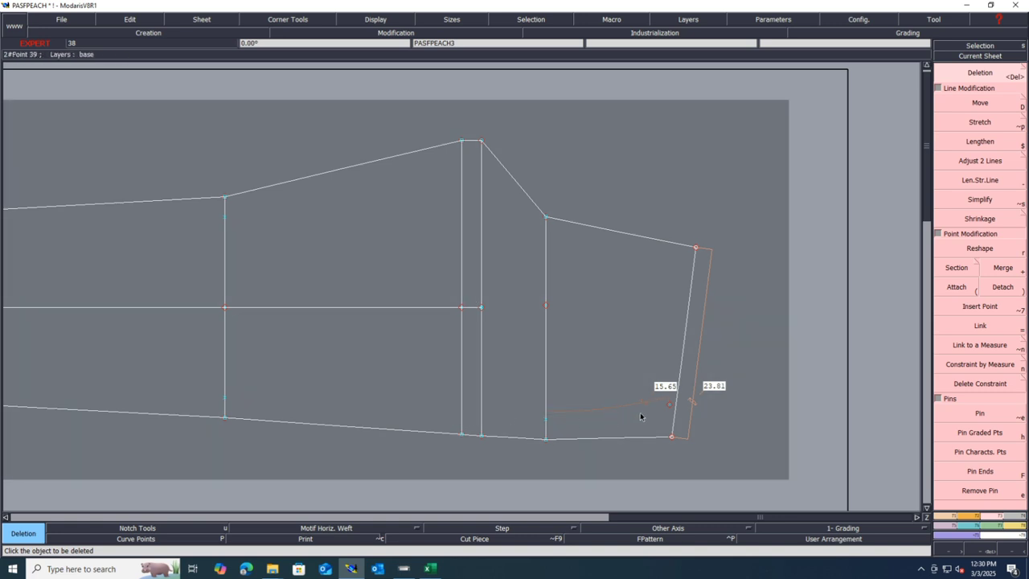
left_click(592, 409)
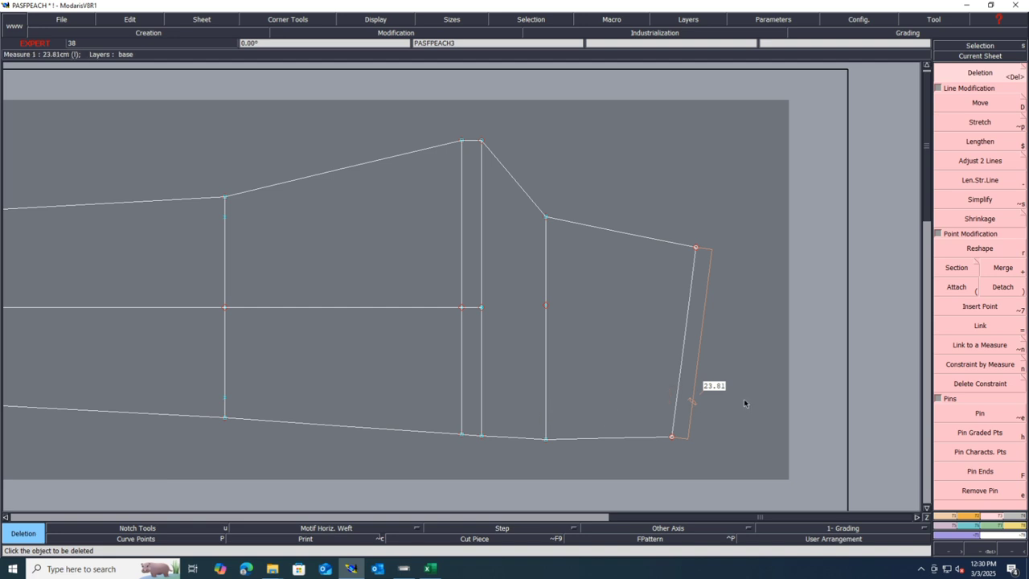
scroll(745, 401, "down", 1)
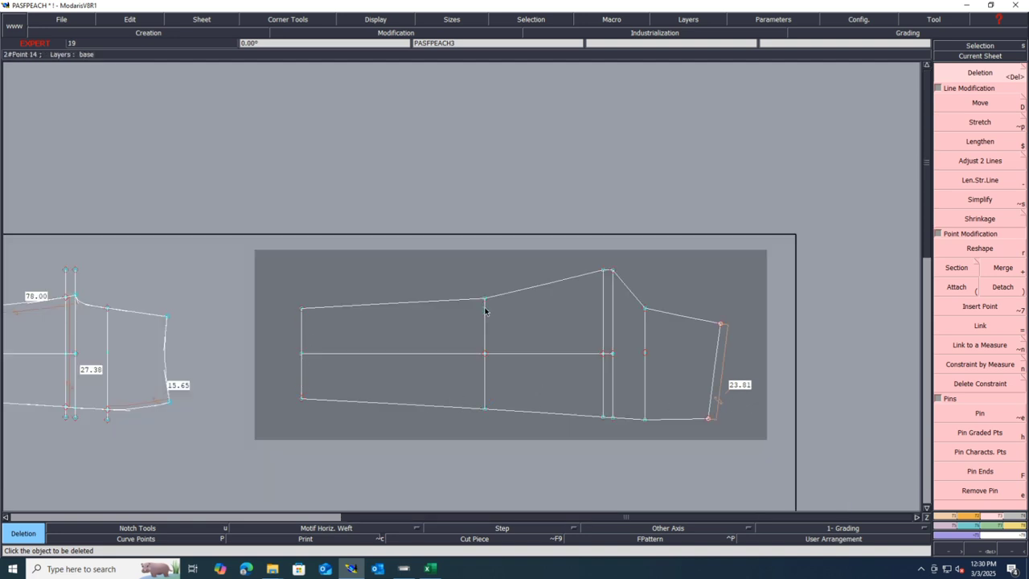
scroll(642, 297, "up", 1)
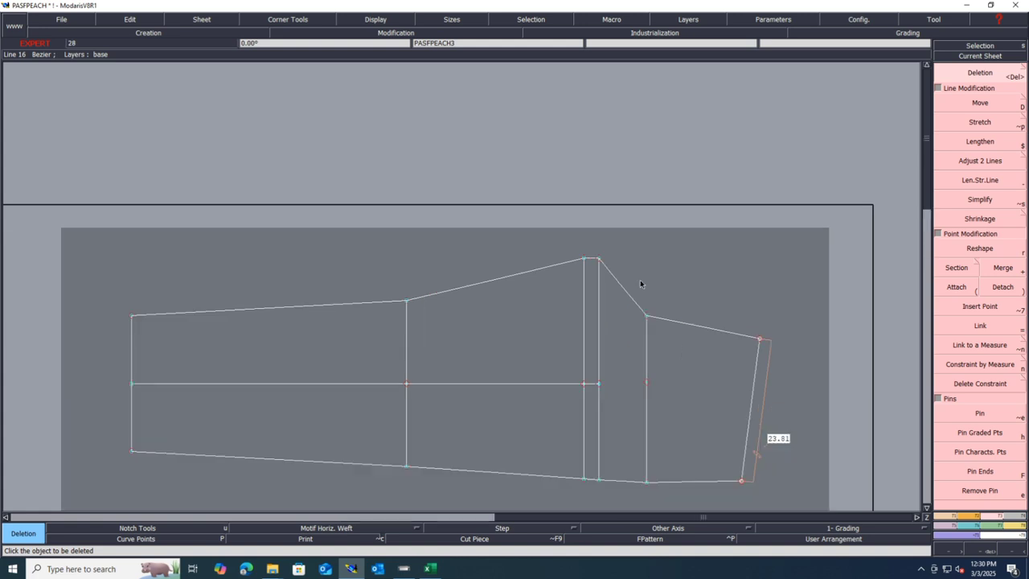
scroll(658, 292, "up", 1)
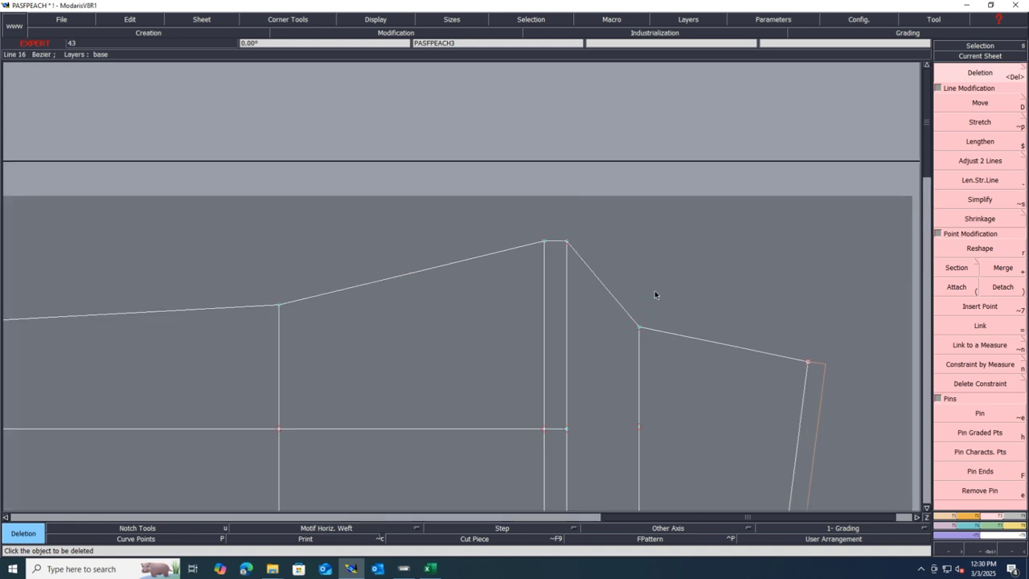
scroll(661, 293, "down", 2)
scroll(711, 298, "up", 1)
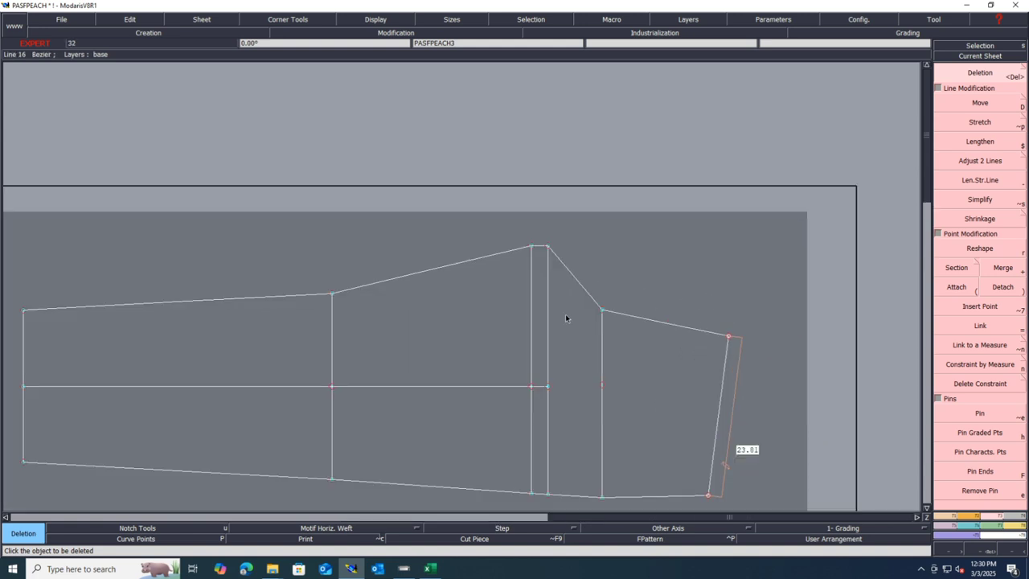
key("ctrl+s")
left_click(462, 346)
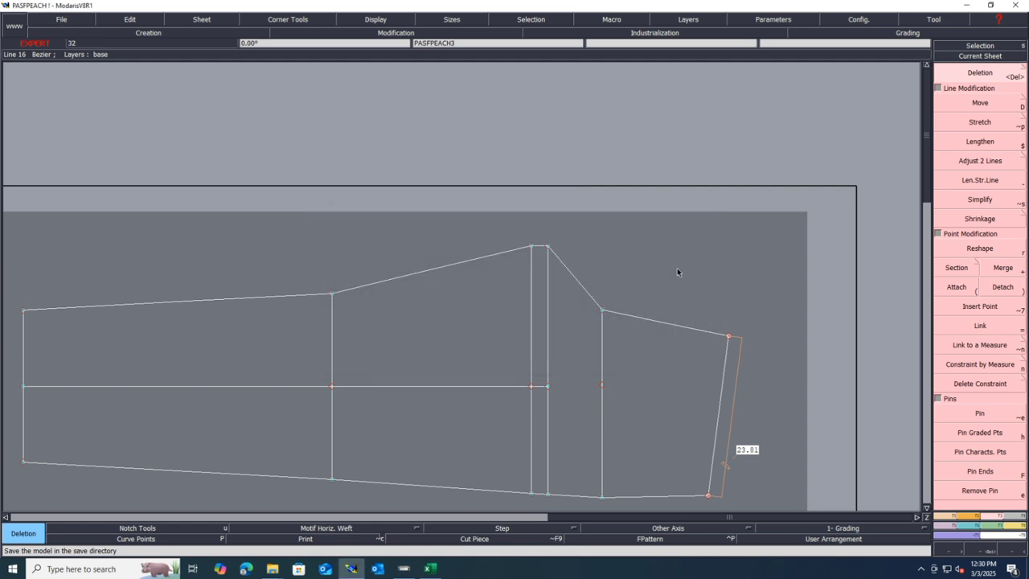
- Reshape the slanted line between the crotch tip and the hip line into a concave curve, and delete the vertical line at the crotch tip
scroll(617, 267, "up", 1)
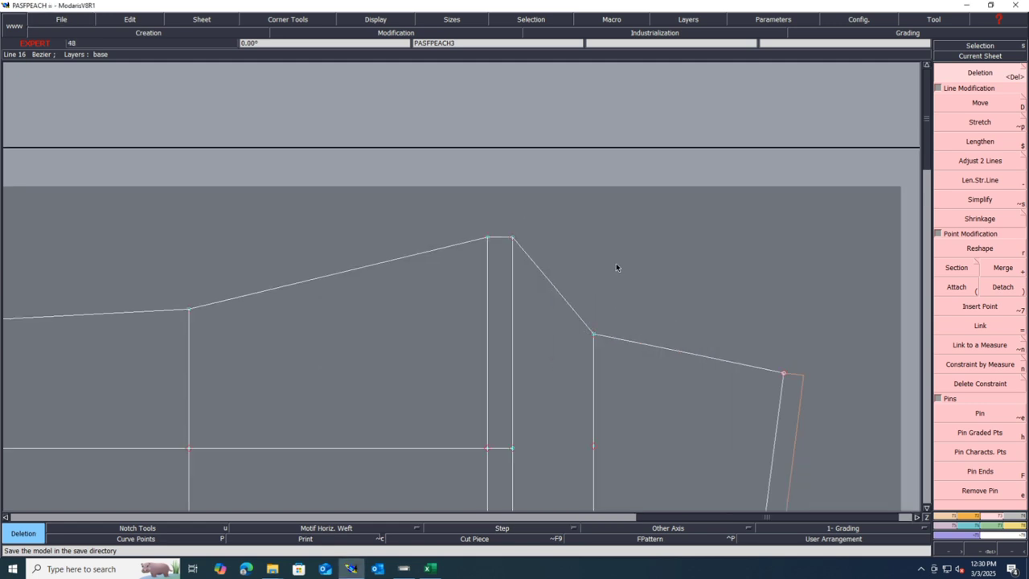
key("r")
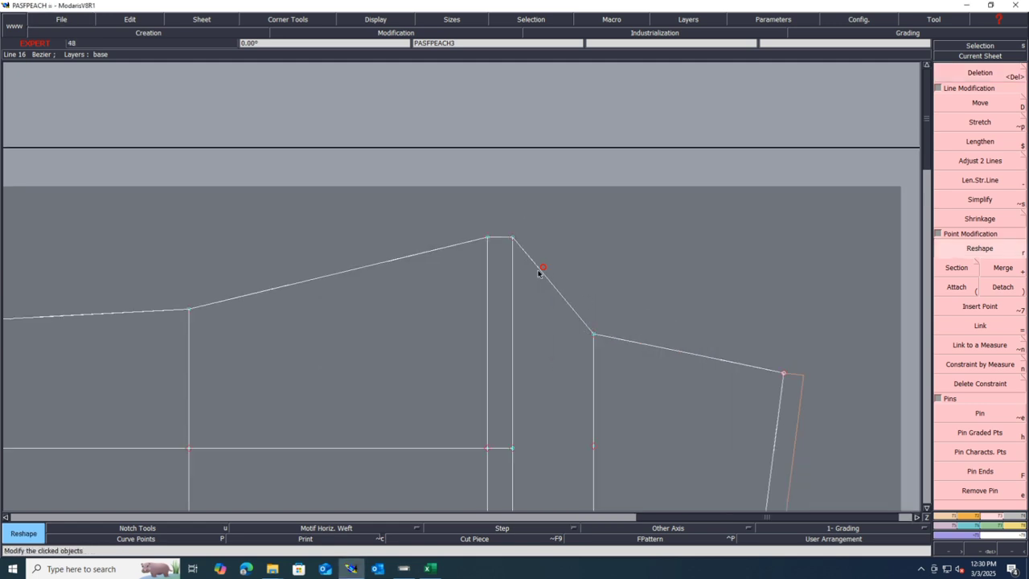
left_click_drag(539, 273, 560, 309)
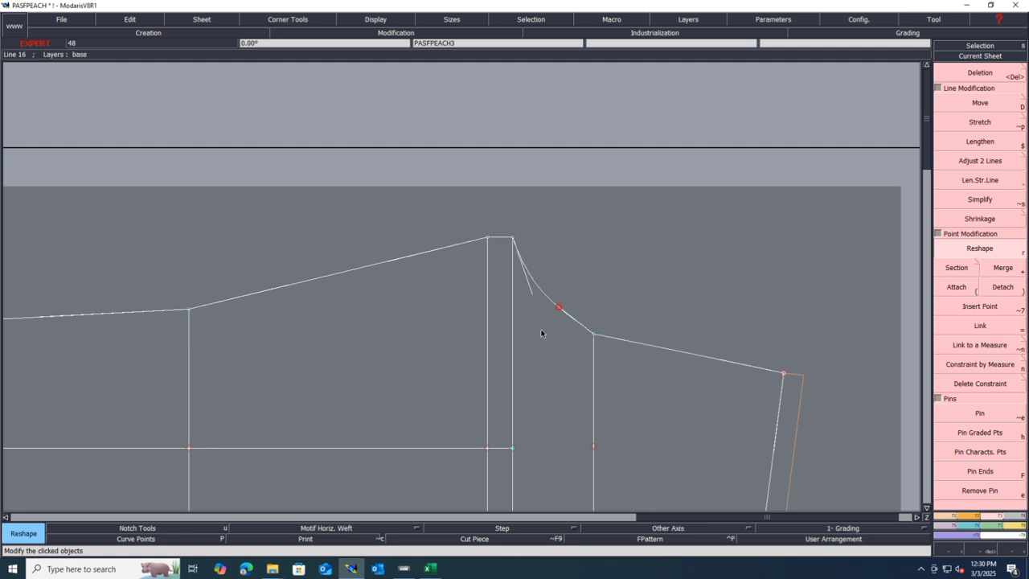
key("Delete")
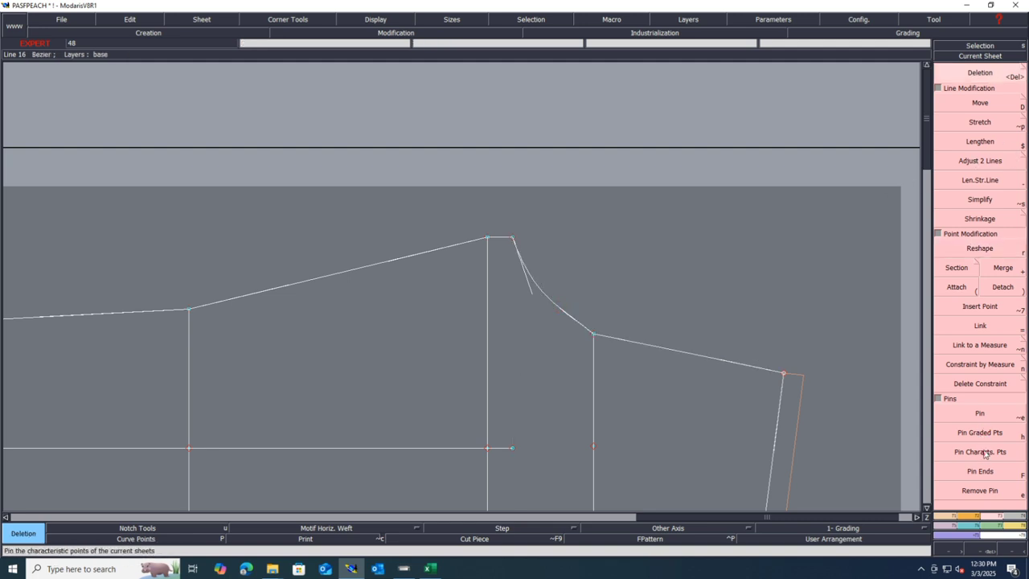
- Move the crotch tip point by 0 cm in X and 0.5 cm in Y
left_click(980, 103)
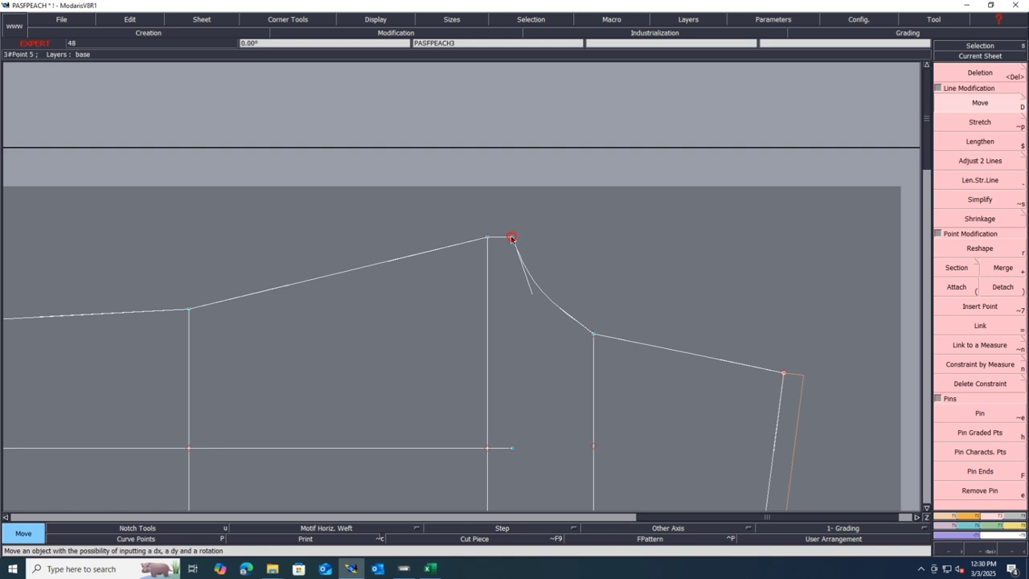
left_click(512, 240)
key("Down")
key("Down")
type(".5")
key("Return")
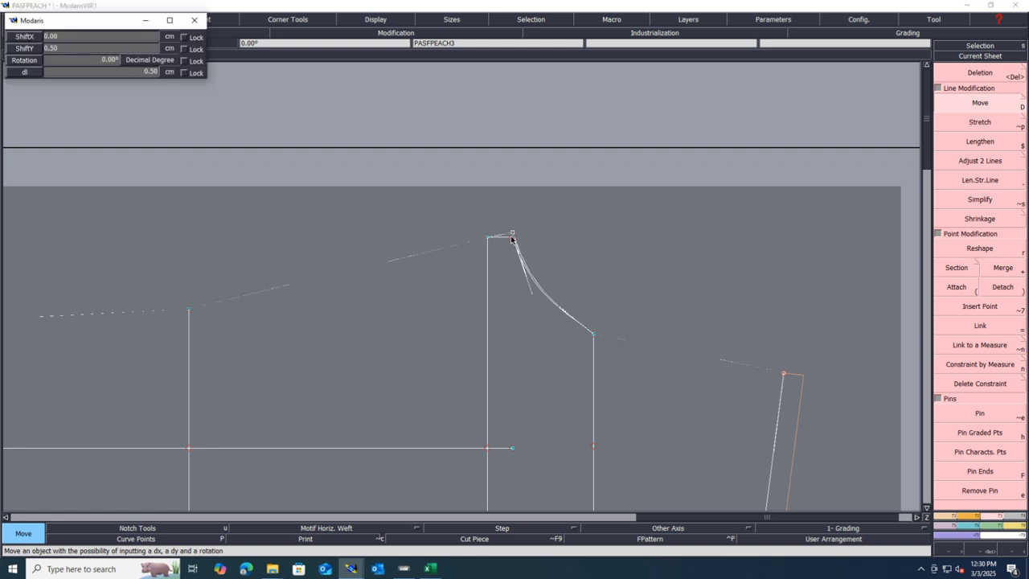
key("Return")
- Move the crotch tip point by -0.5 cm in X and 0 cm in Y
left_click(513, 233)
key("Down")
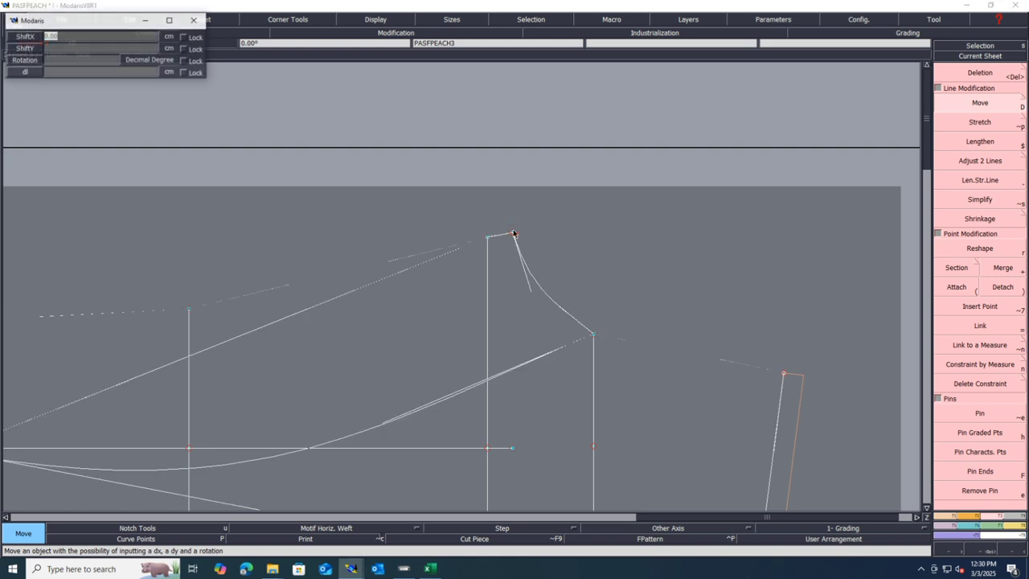
type("-.5")
key("Down")
type("0")
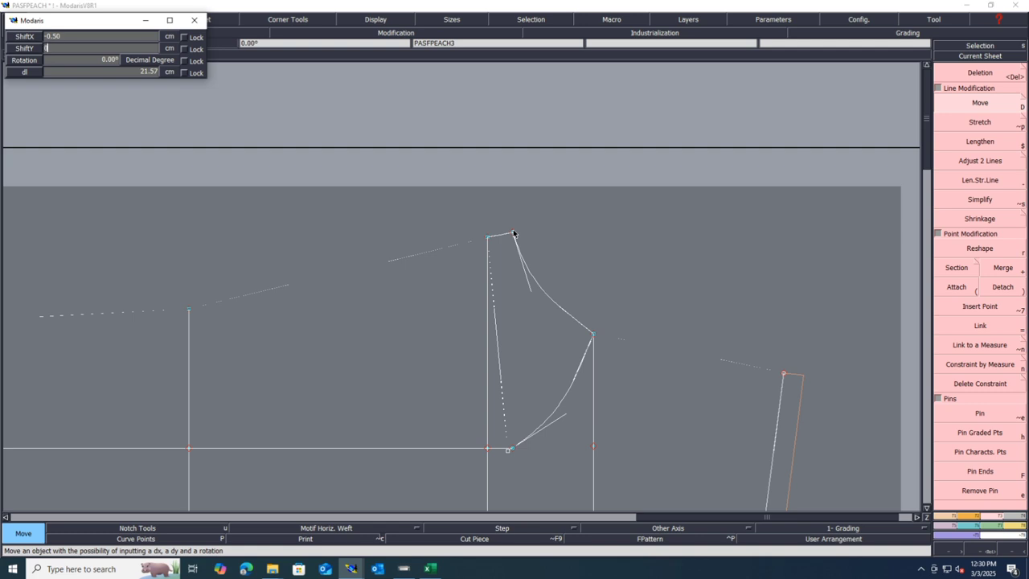
key("Return")
key("Return")
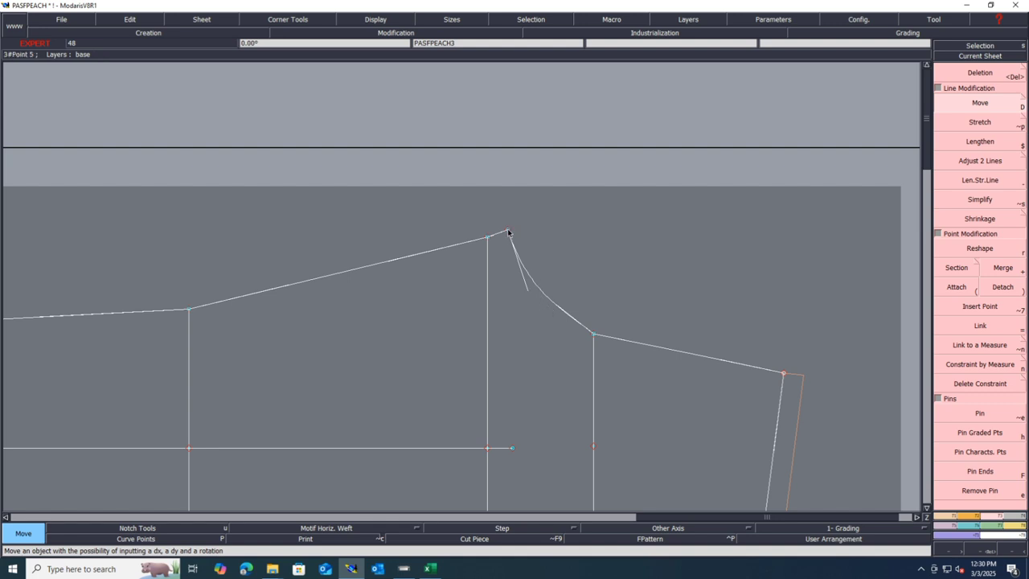
- Move the crotch tip point freehand about 0.25 cm to line its short edge up with the inseam line
left_click(508, 233)
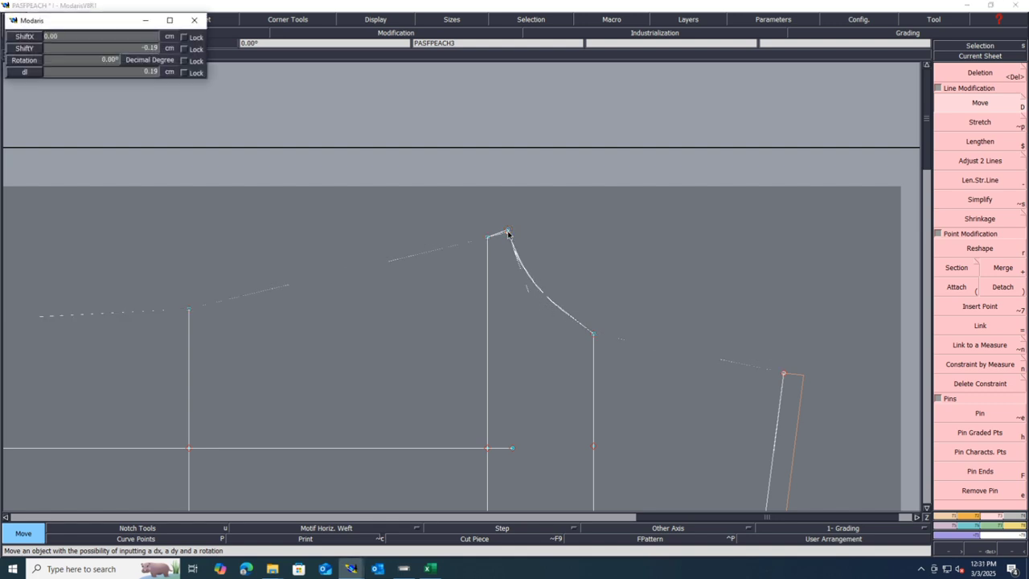
scroll(508, 234, "up", 1)
left_click(508, 233)
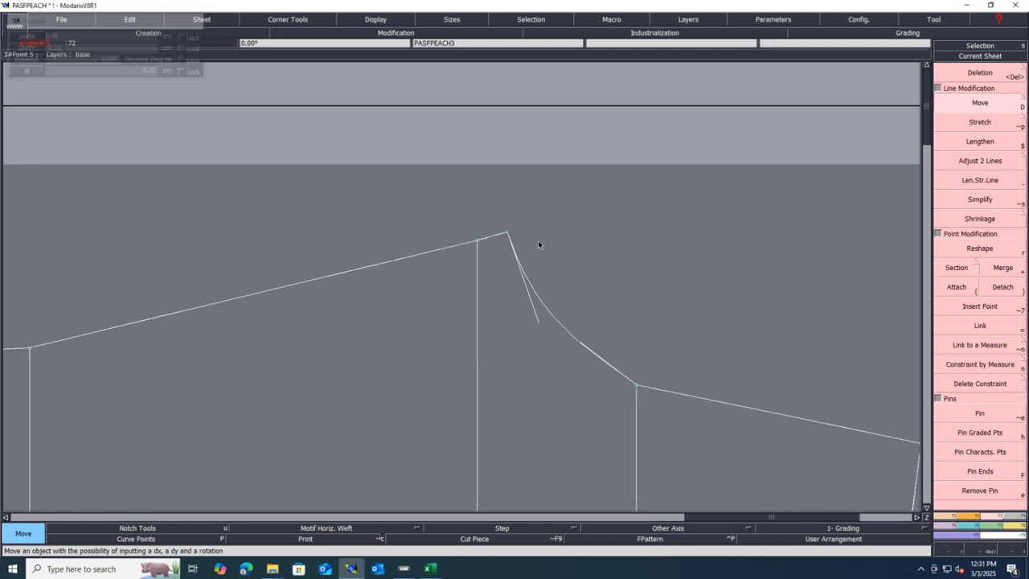
- Reshape the crotch curve with both its tangent handles into a deeper concave sweep between the crotch tip and the hip line
key("r")
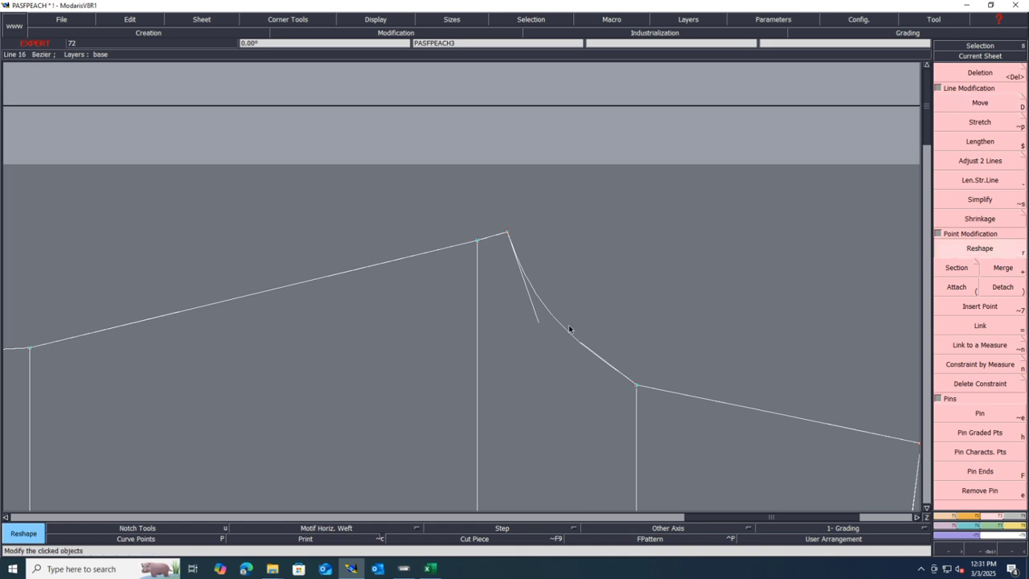
left_click(580, 344)
left_click(537, 346)
left_click(539, 322)
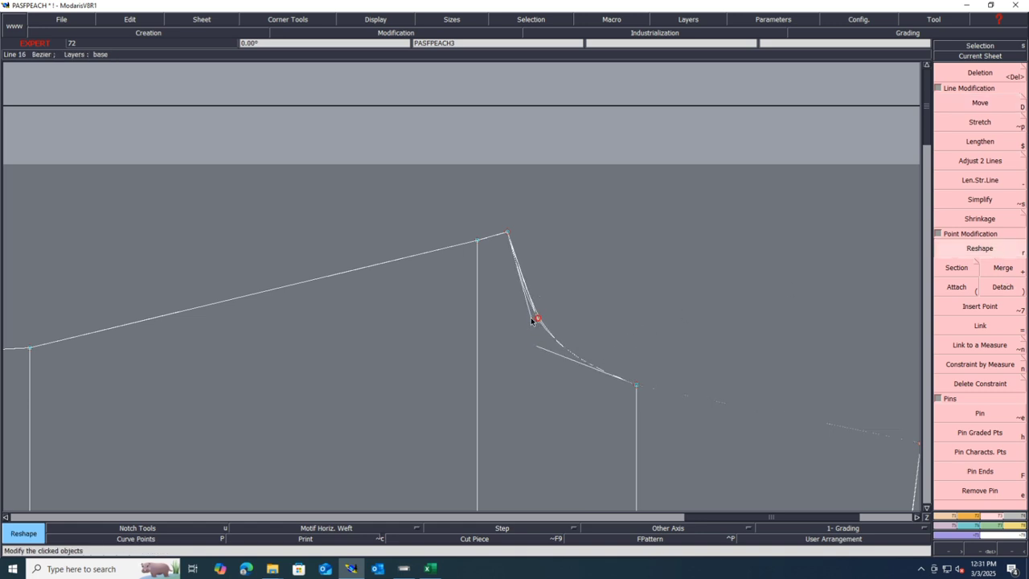
left_click(531, 319)
scroll(531, 318, "down", 3)
scroll(475, 316, "up", 1)
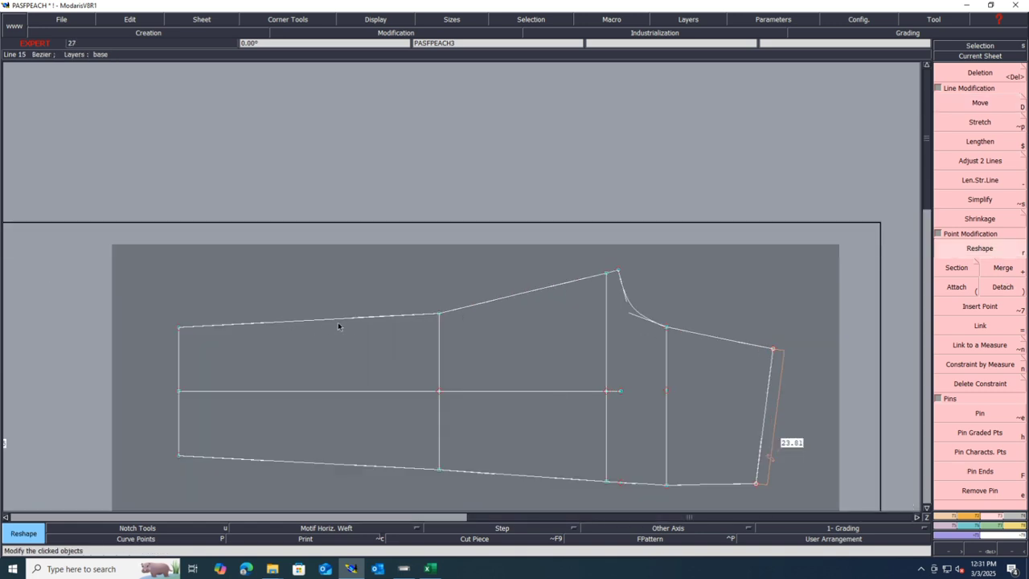
- Reshape the inseam line between the knee line and the crotch line into a smooth concave curve using both tangent handles
scroll(482, 306, "up", 2)
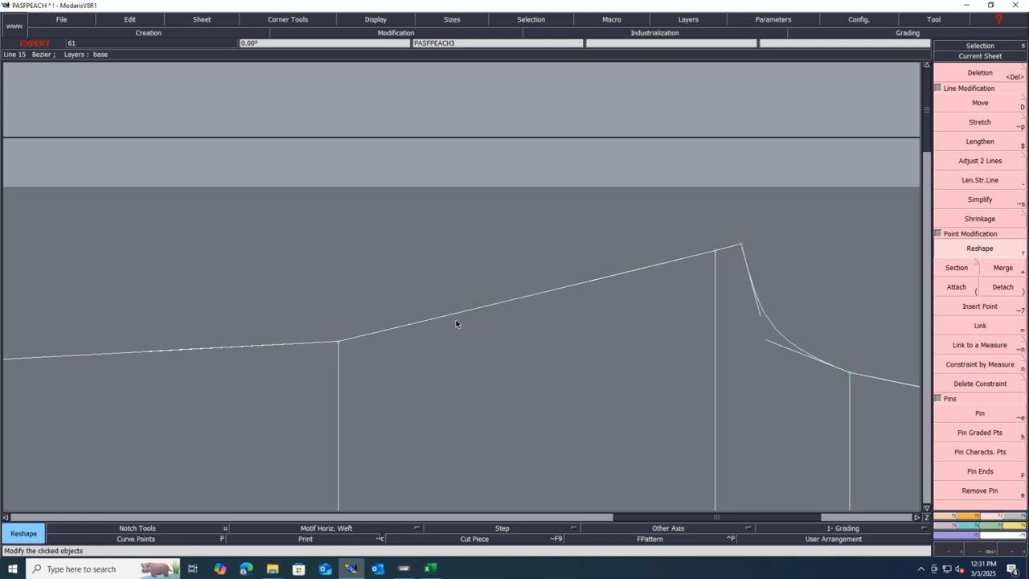
left_click(458, 317)
left_click(535, 316)
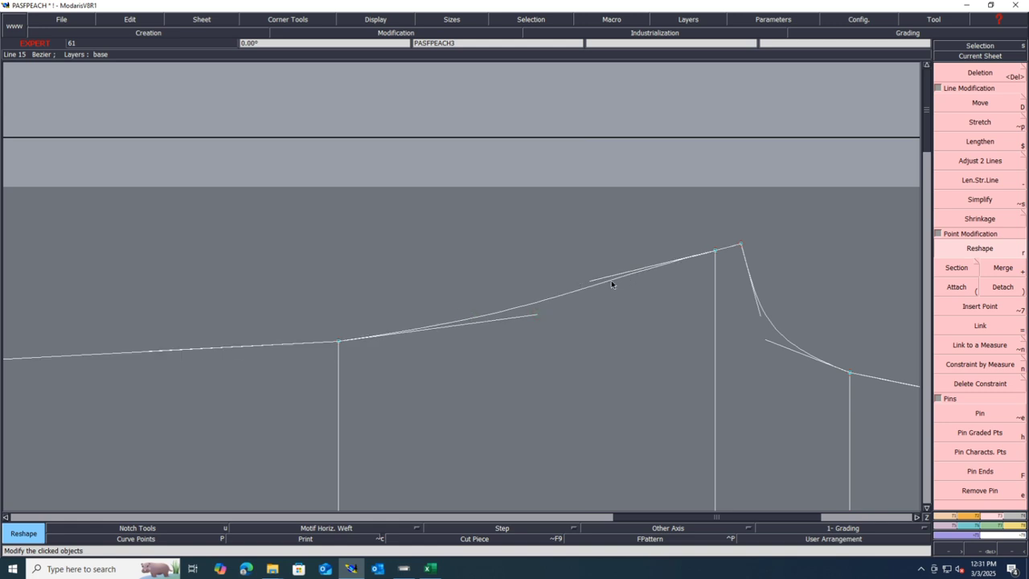
left_click(593, 279)
left_click(600, 291)
left_click(600, 291)
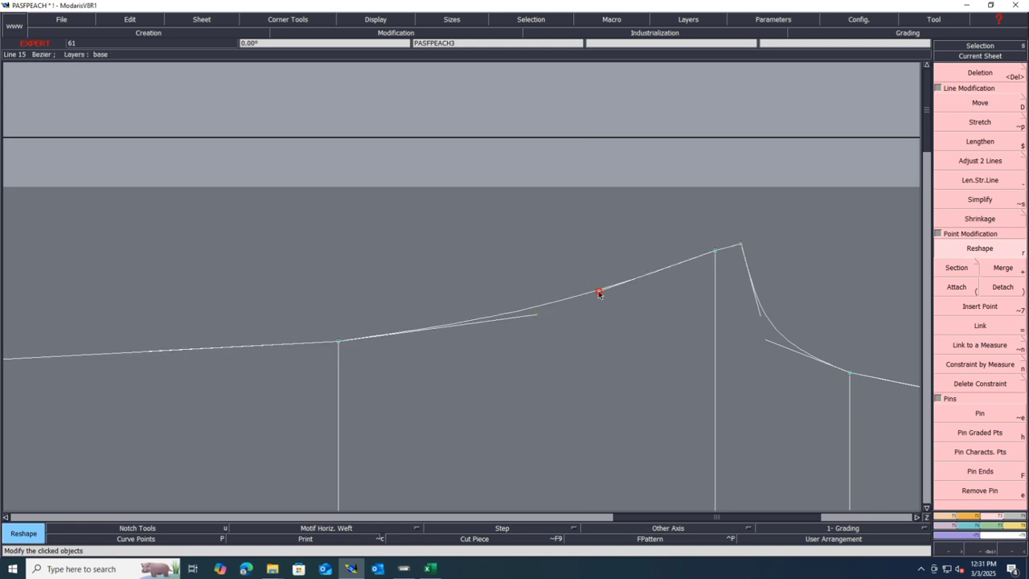
left_click(537, 314)
left_click(530, 321)
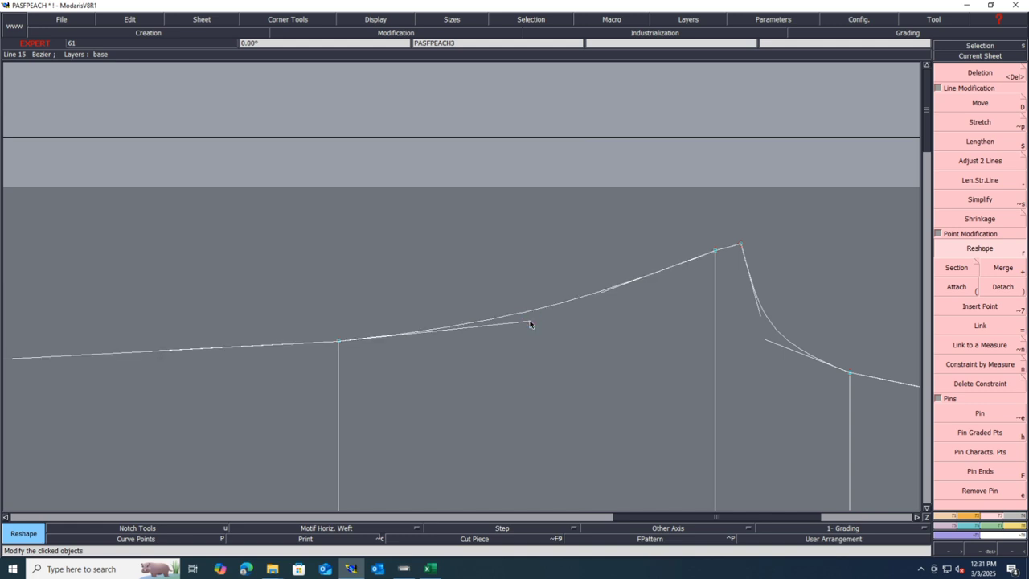
- Raise the crotch tip point slightly with Reshape so its short edge continues the direction of the inseam curve
scroll(787, 231, "up", 3)
left_click(663, 264)
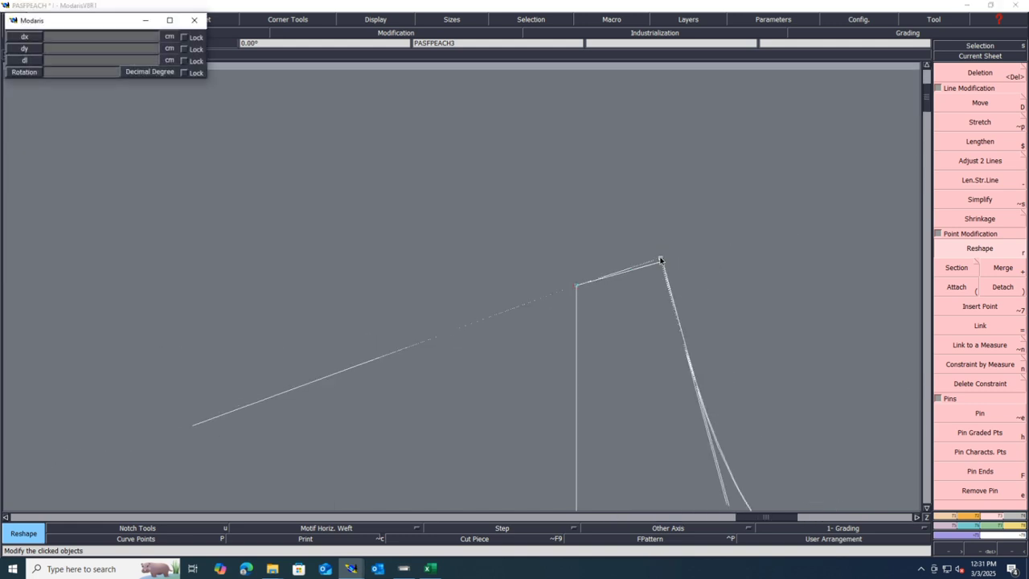
key("Down")
type(".")
key("Return")
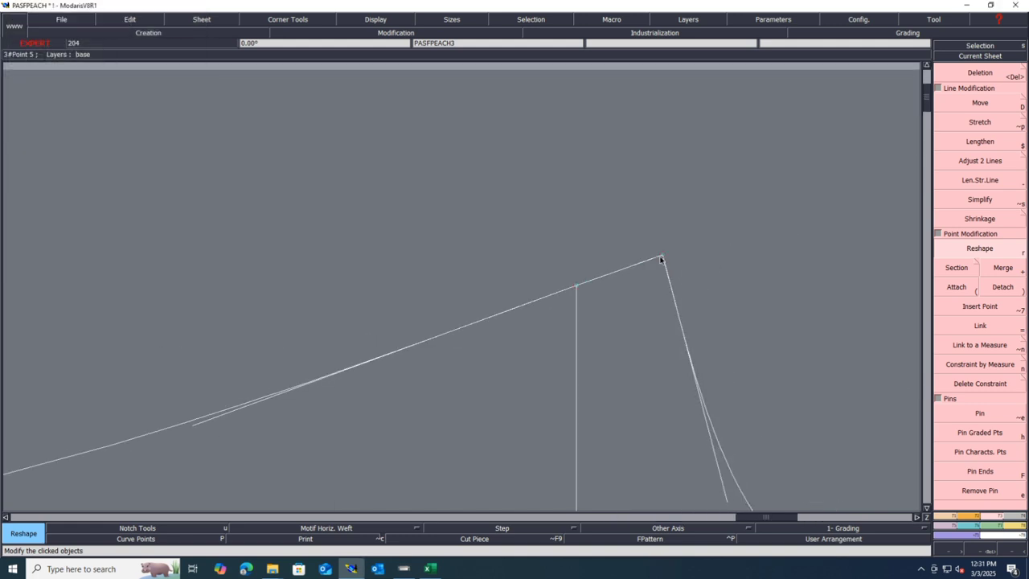
scroll(661, 258, "down", 2)
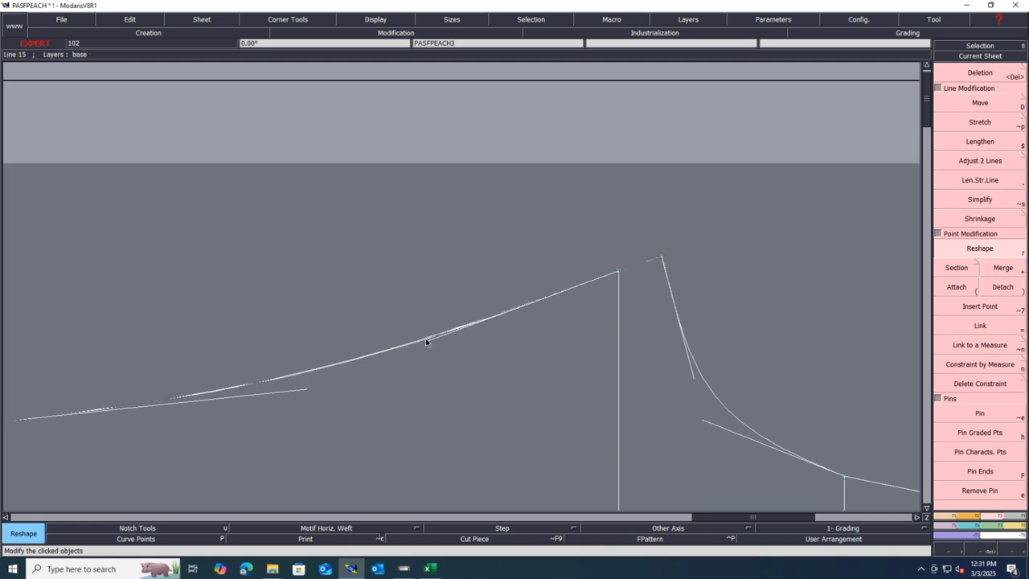
- Pull both tangent handles of the crotch curve slightly toward the hem to deepen the curve
scroll(623, 299, "down", 2)
scroll(622, 299, "down", 2)
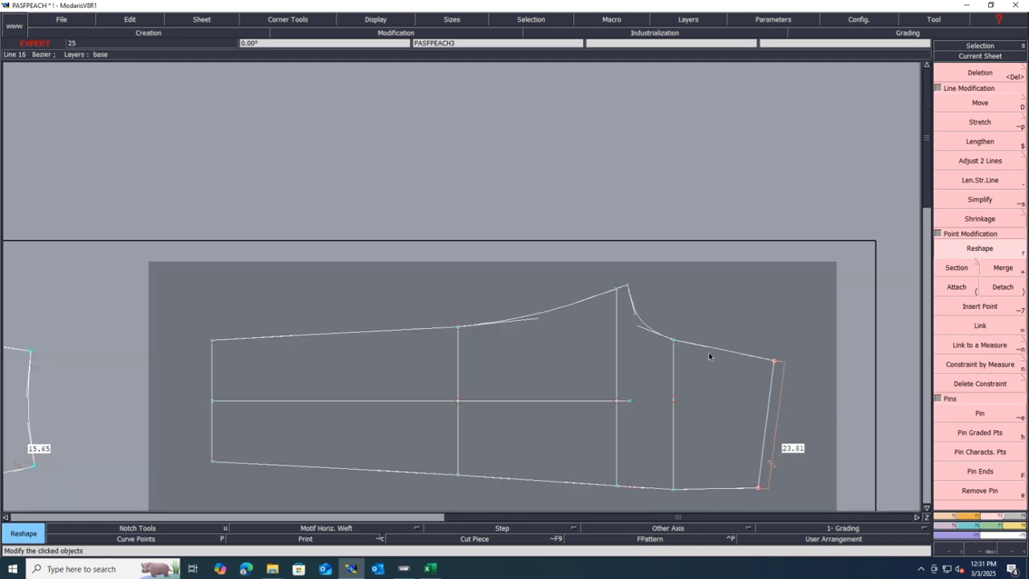
scroll(708, 353, "up", 3)
left_click_drag(486, 307, 475, 308)
left_click_drag(476, 268, 463, 269)
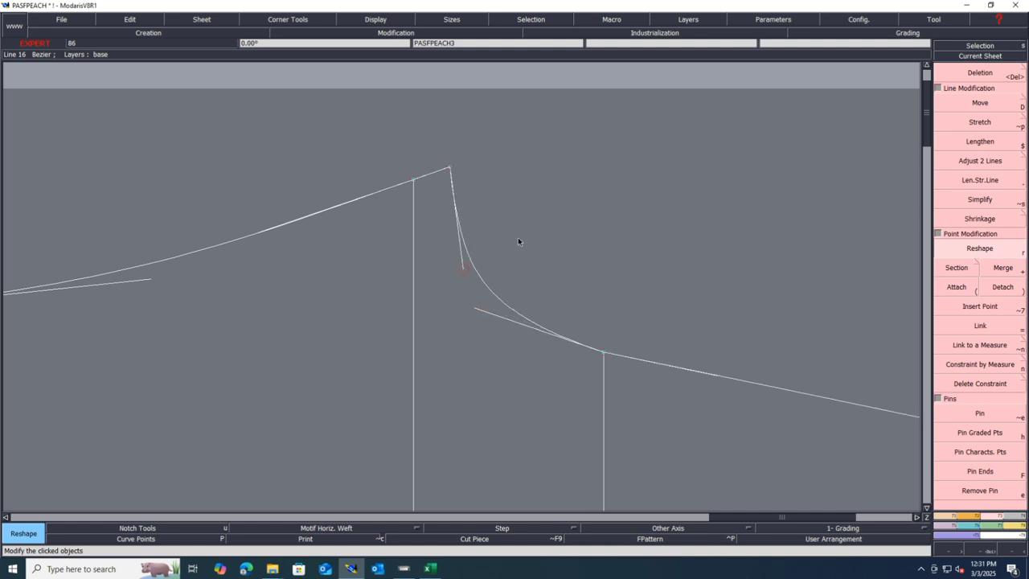
scroll(507, 242, "down", 2)
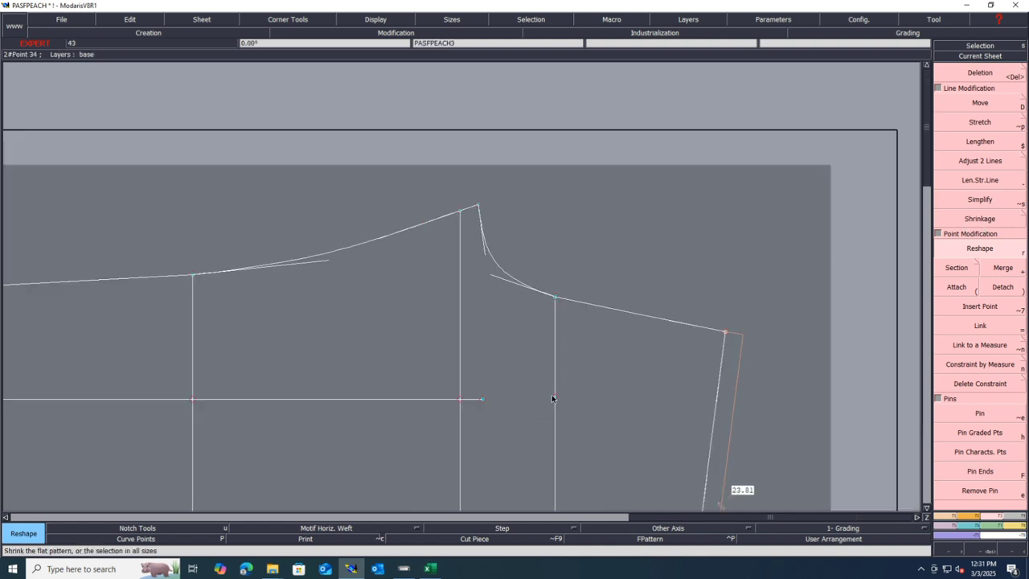
- Move the hip line's end point on the crotch side by 2 cm in X and 0 cm in Y
left_click(980, 103)
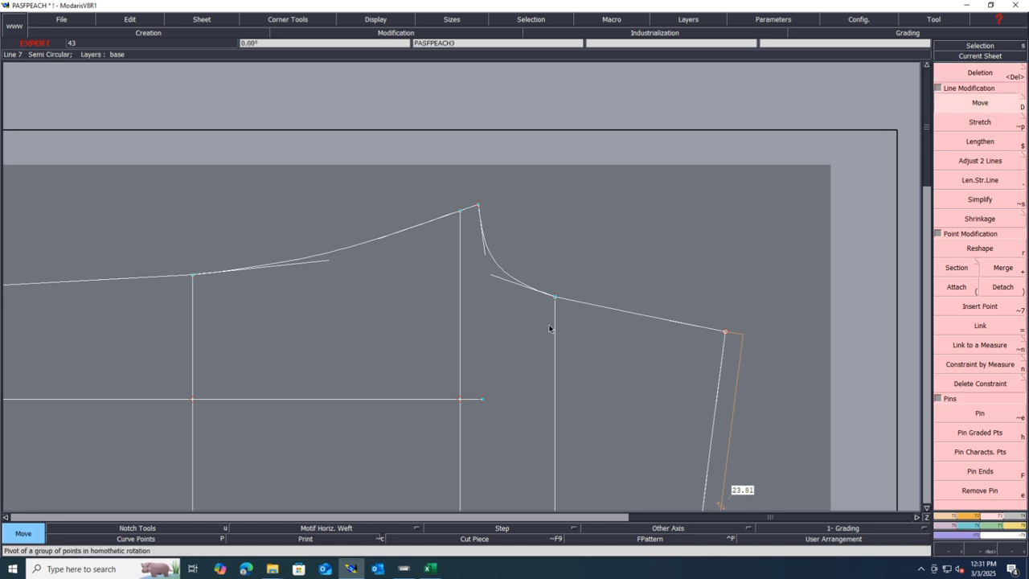
left_click(557, 301)
type("2")
key("Return")
key("Return")
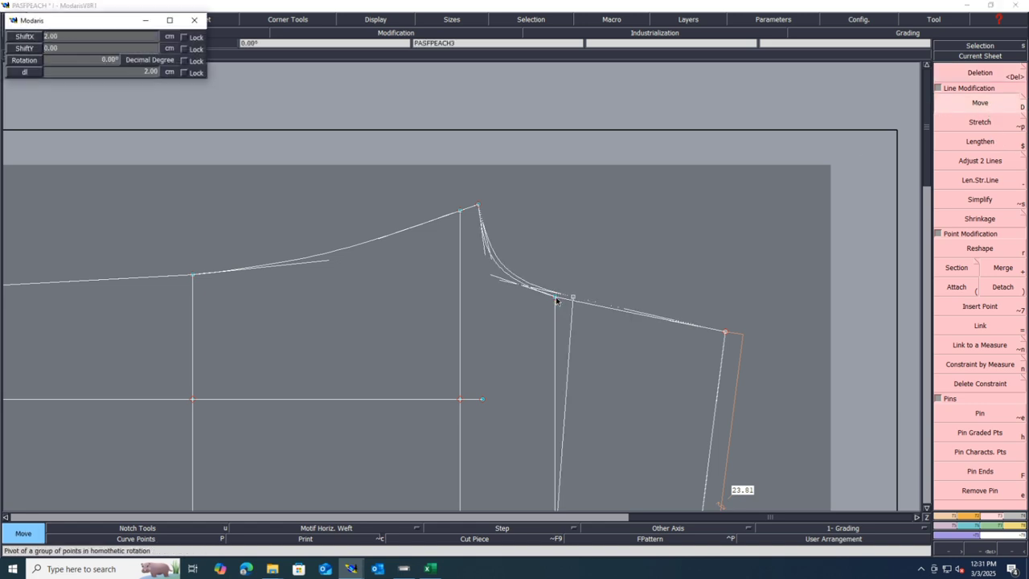
scroll(681, 284, "down", 1)
scroll(631, 291, "up", 2)
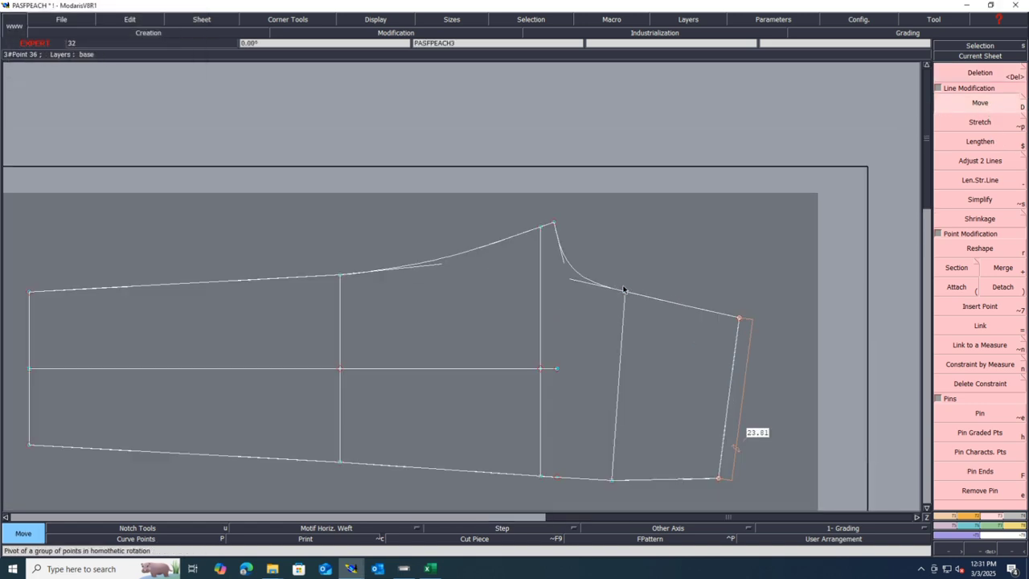
- Shorten the inseam curve's tangent handle at the knee line and align it with the lower leg line
left_click(980, 248)
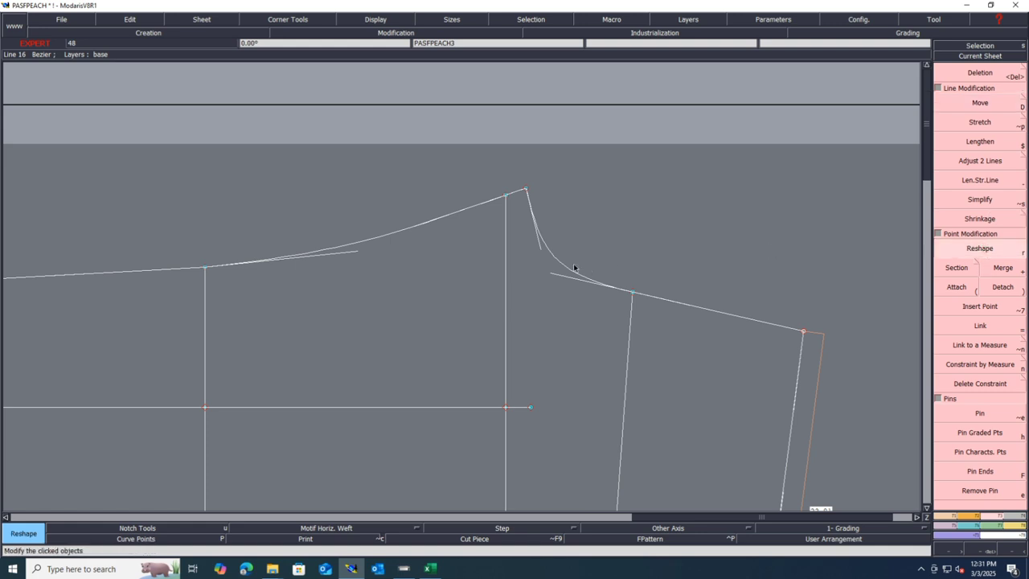
scroll(572, 267, "up", 1)
scroll(666, 267, "down", 1)
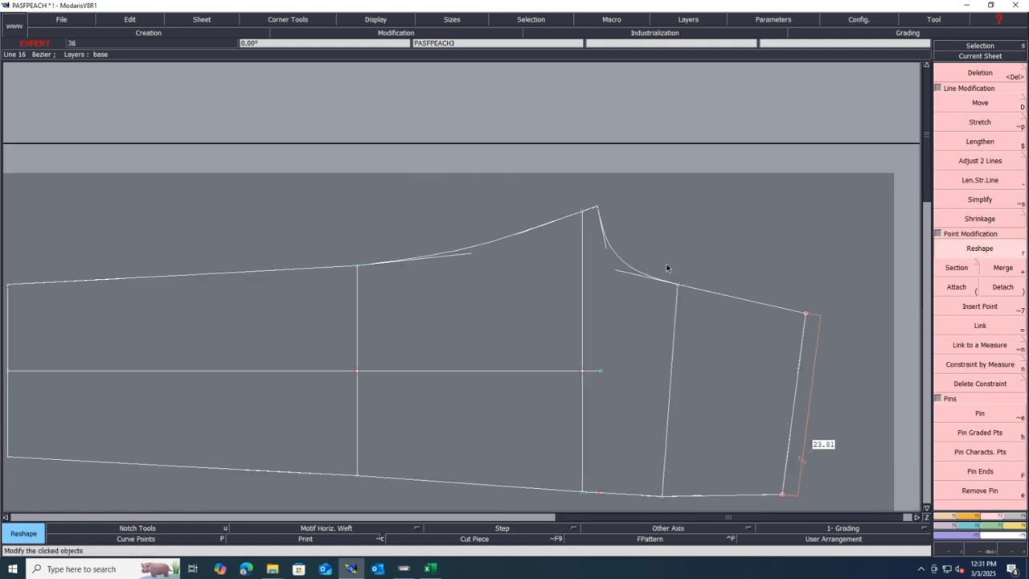
scroll(421, 267, "up", 1)
left_click_drag(494, 252, 469, 257)
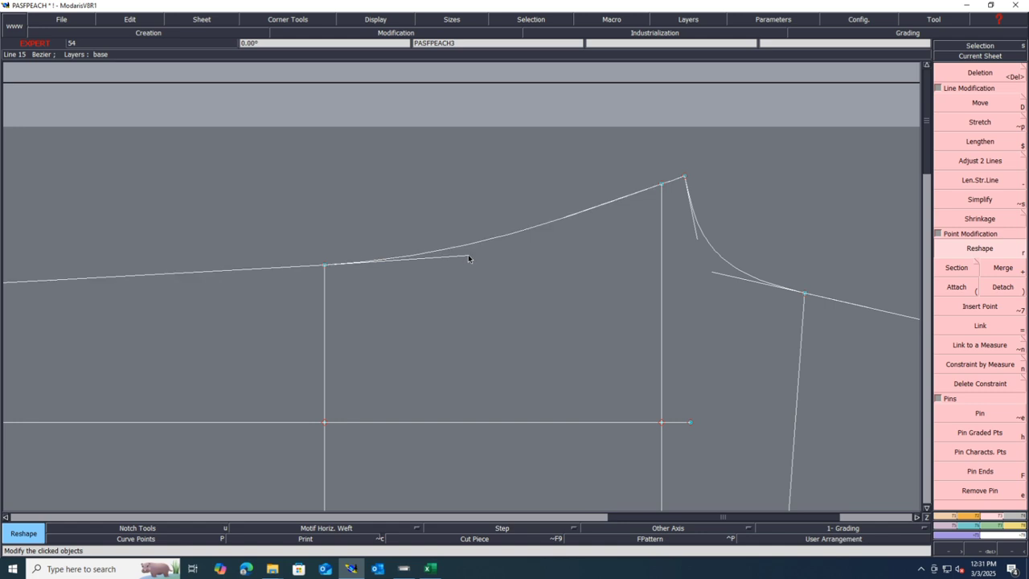
scroll(601, 259, "down", 1)
- Delete the stray point on the side seam between the crotch line and the hip line
scroll(736, 475, "up", 3)
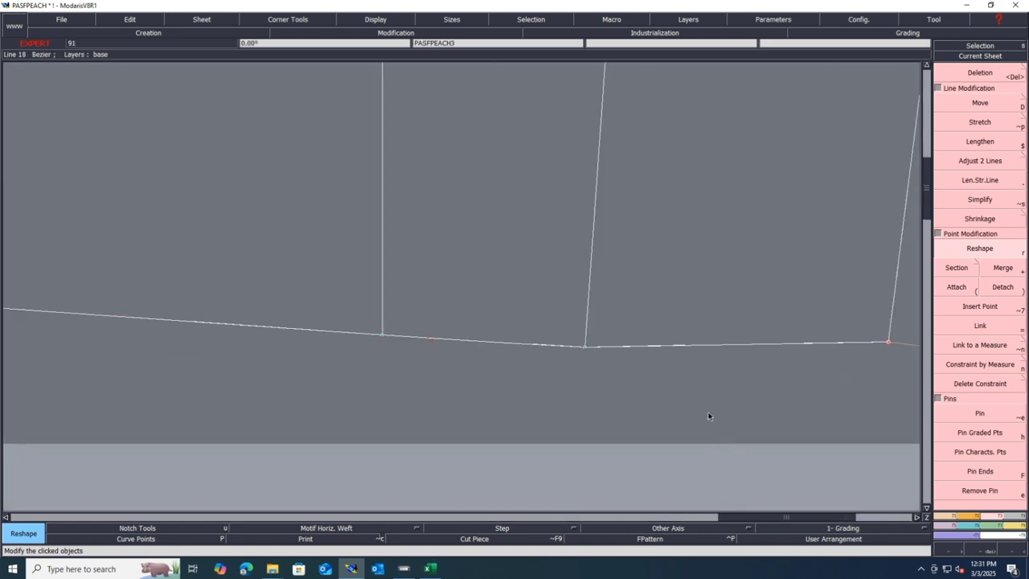
scroll(430, 356, "down", 1)
key("Delete")
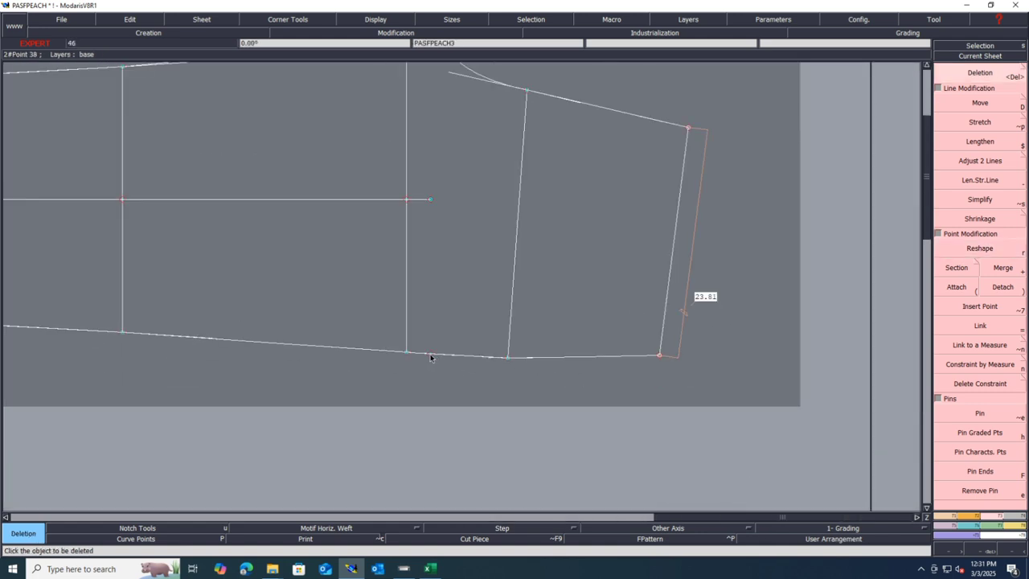
scroll(680, 359, "up", 1)
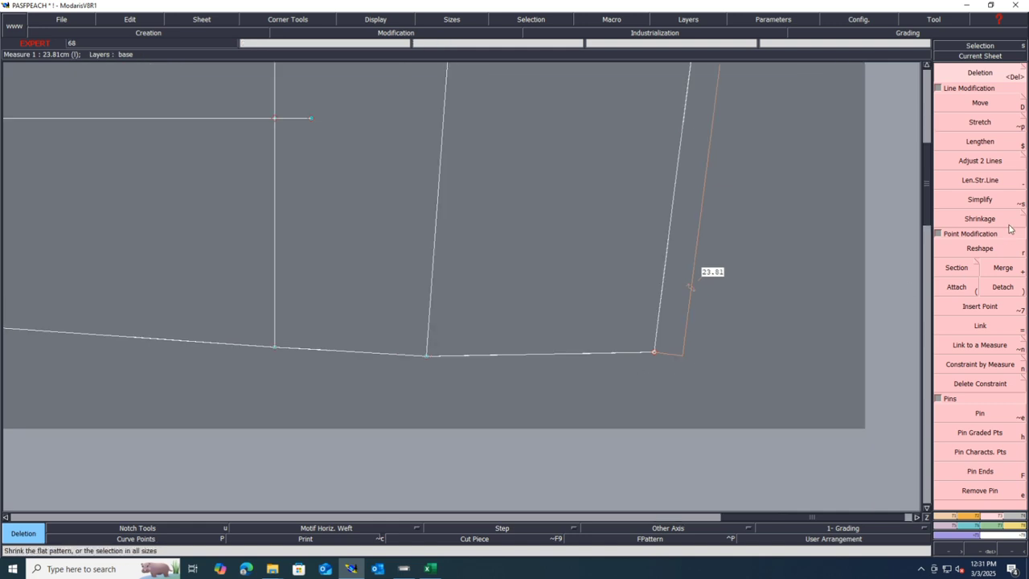
- Reshape the side seam between the hip line and the waist into a slight outward curve, and save the model
left_click(975, 253)
left_click(494, 356)
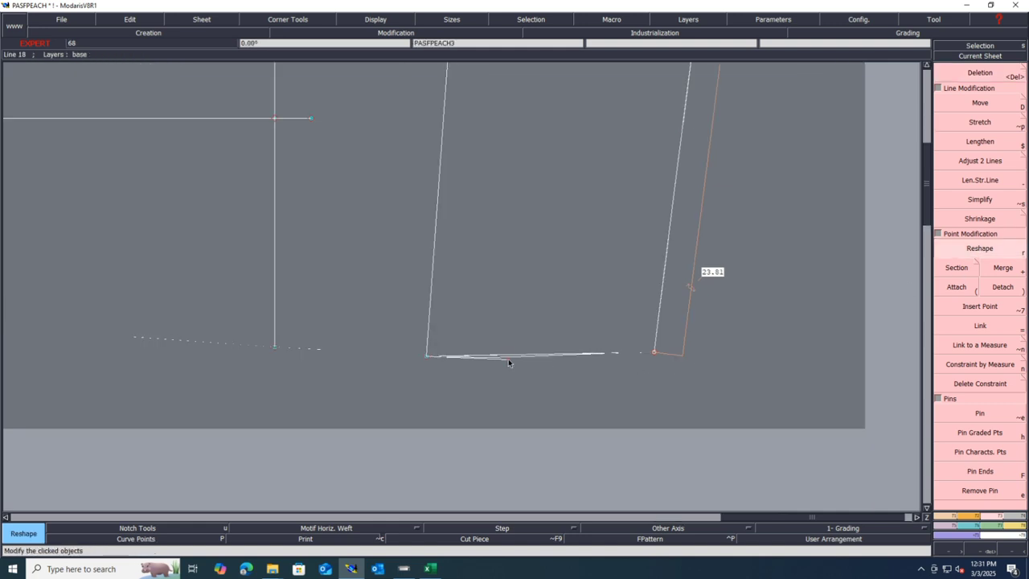
left_click(508, 359)
left_click(587, 353)
left_click(577, 358)
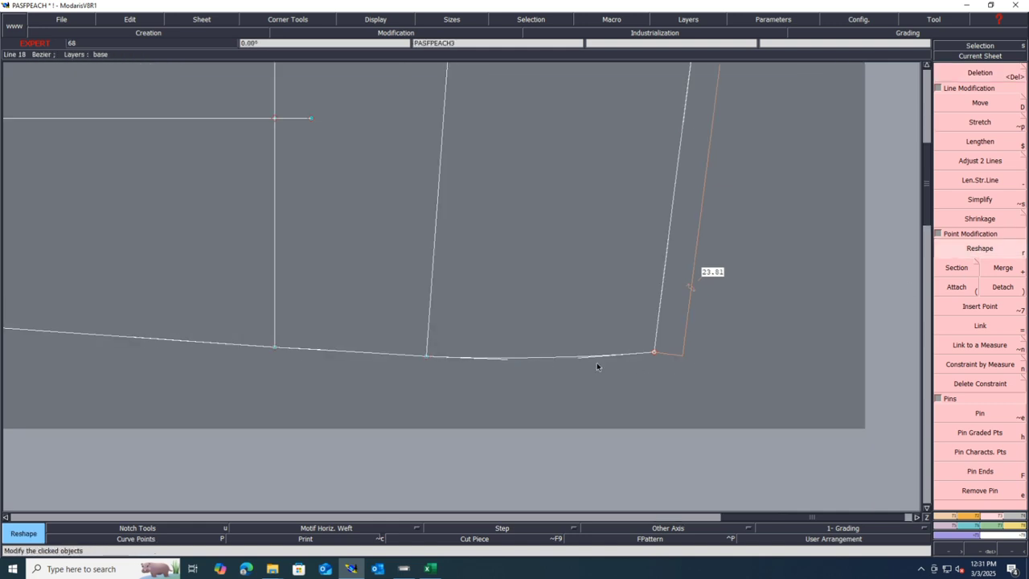
key("ctrl+s")
key("Return")
- On the PASFPEACH4 piece, delete the crotch and hip line ends overhanging the outline and the vertical line at the crotch tip
scroll(692, 361, "down", 2)
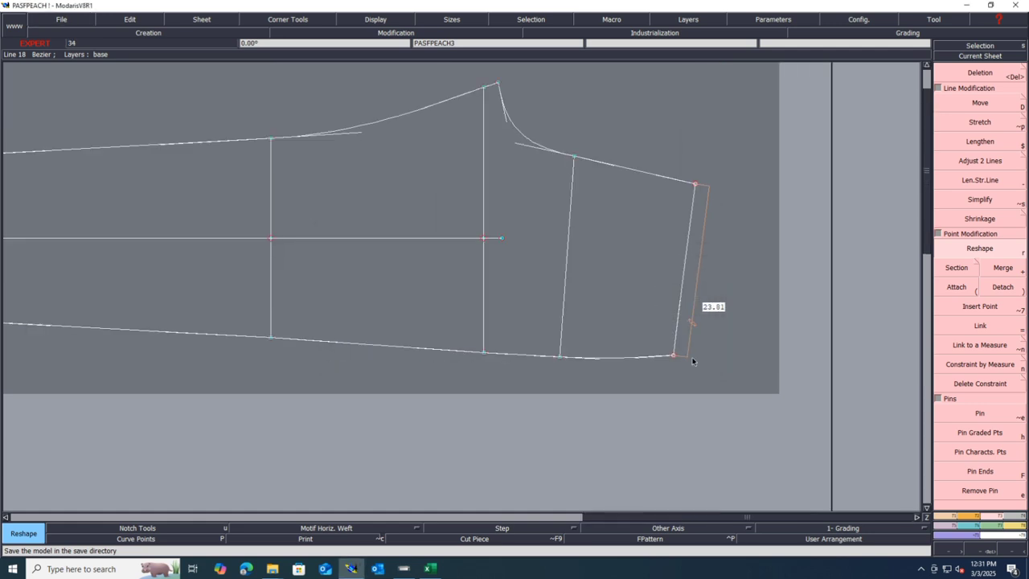
scroll(692, 361, "down", 1)
scroll(561, 356, "down", 1)
scroll(377, 346, "up", 2)
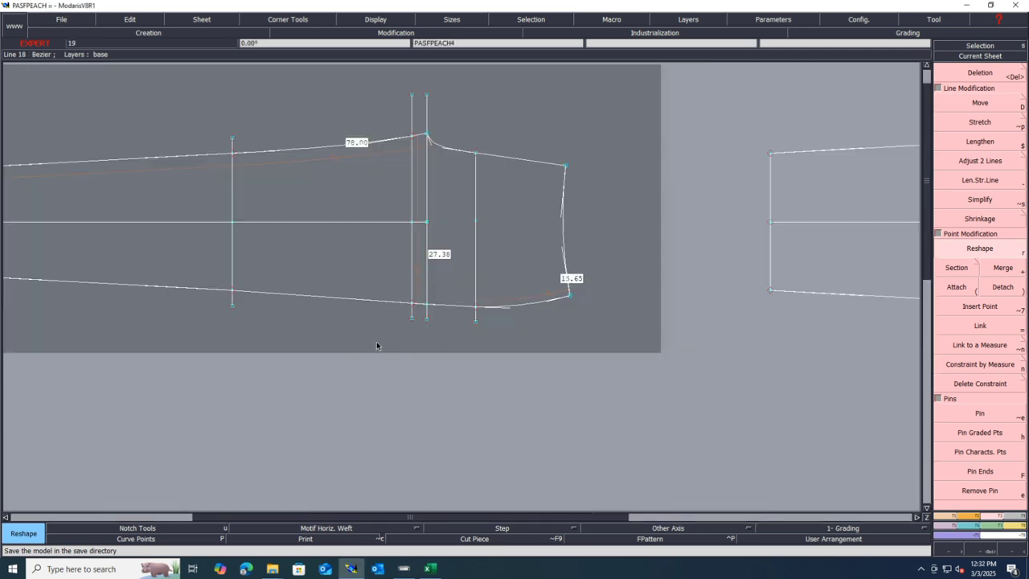
key("Delete")
left_click(426, 322)
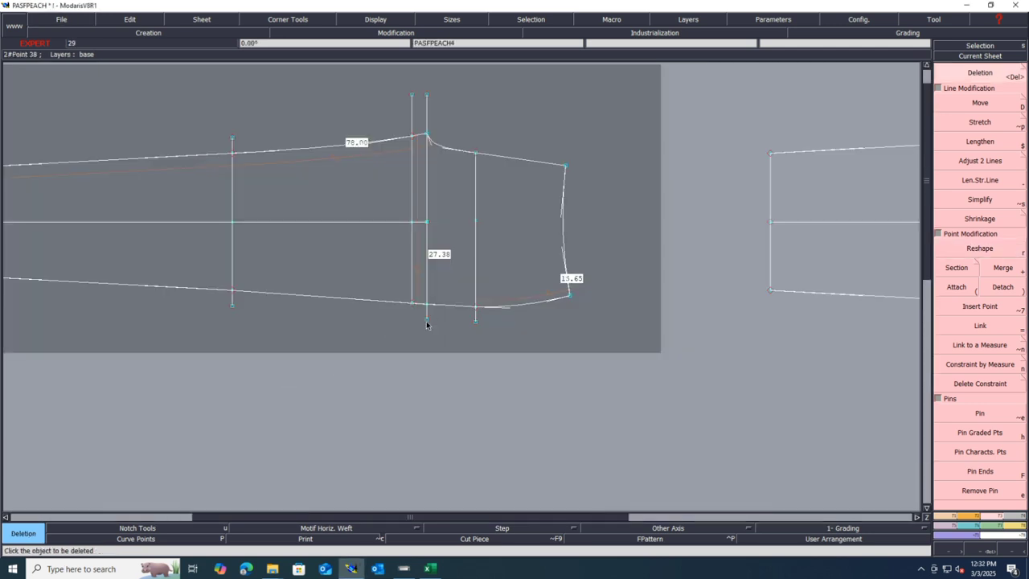
left_click(475, 322)
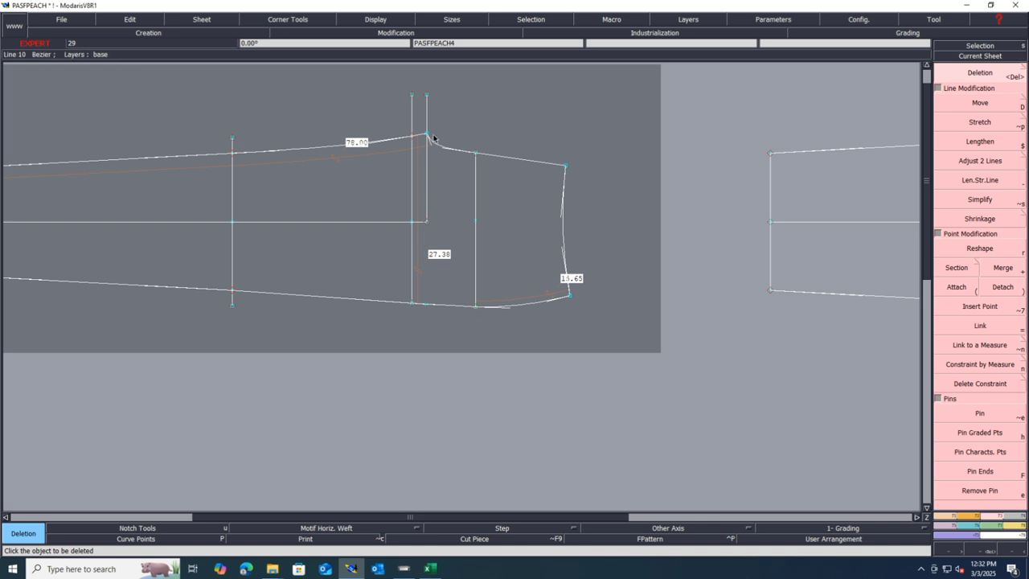
left_click(413, 94)
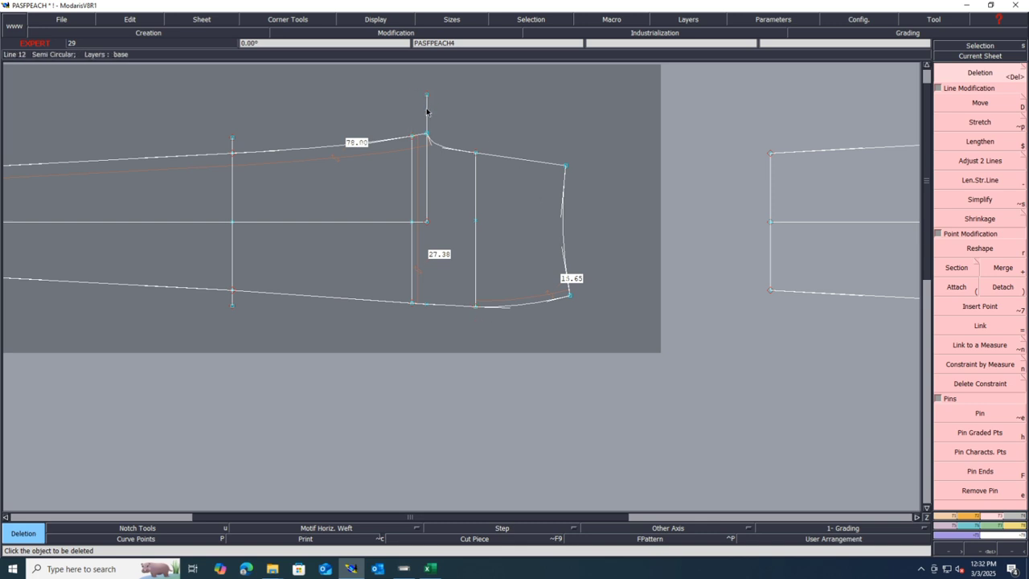
left_click(427, 109)
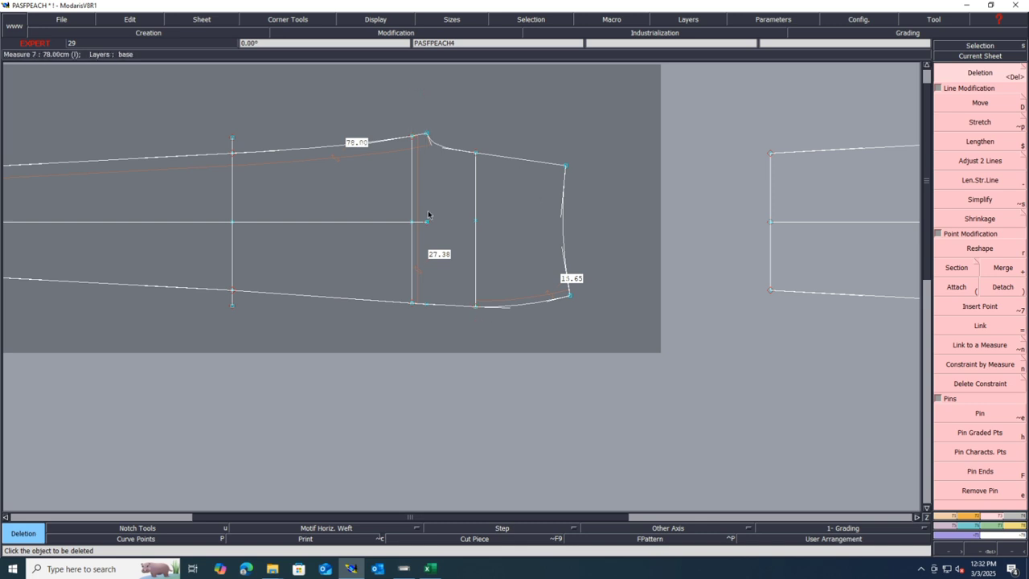
- Delete the knee line and hem line ends overhanging the PASFPEACH4 outline, and save the model
left_click(232, 306)
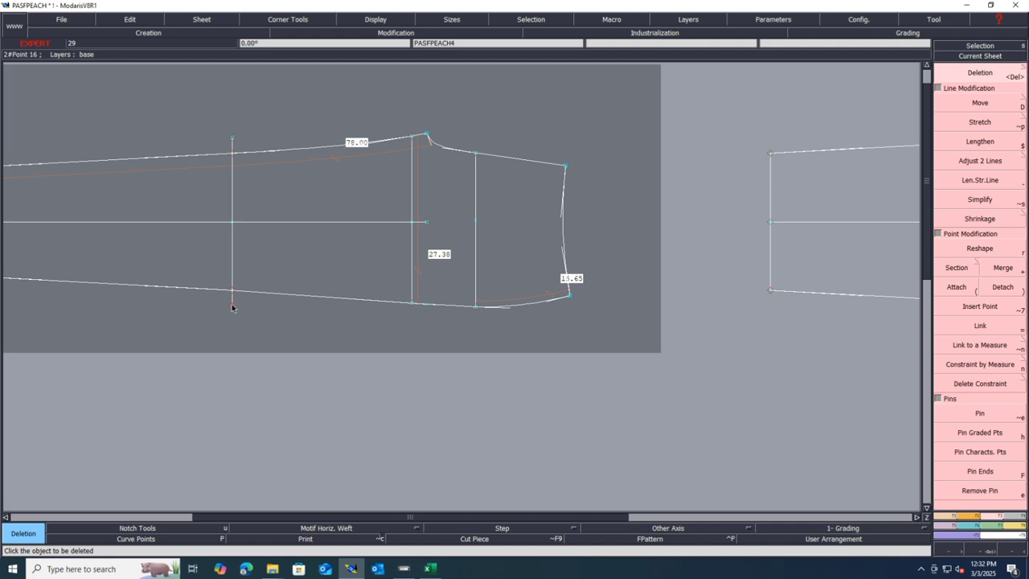
left_click(233, 138)
scroll(614, 232, "down", 2)
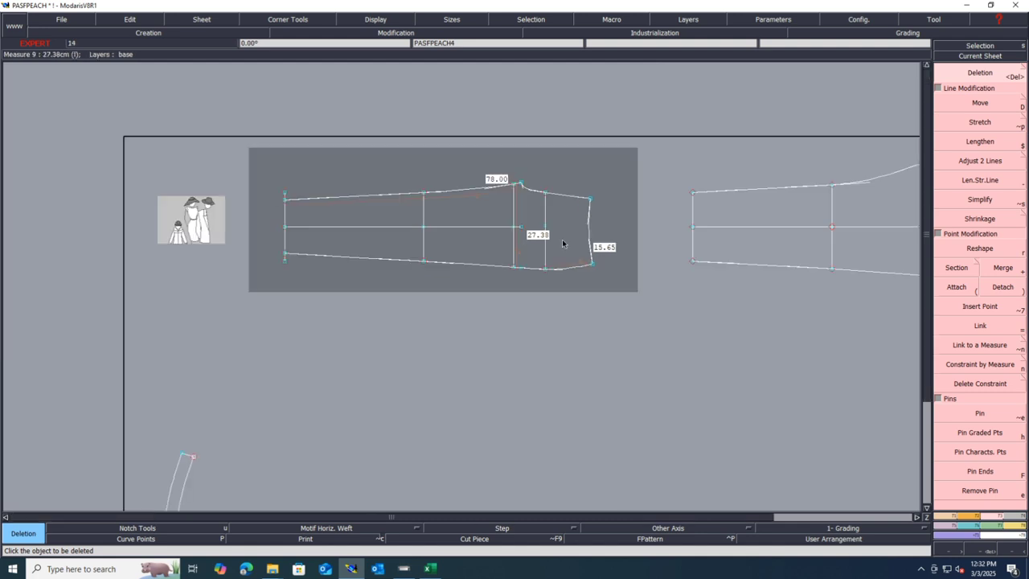
left_click(285, 257)
left_click(287, 194)
left_click(287, 193)
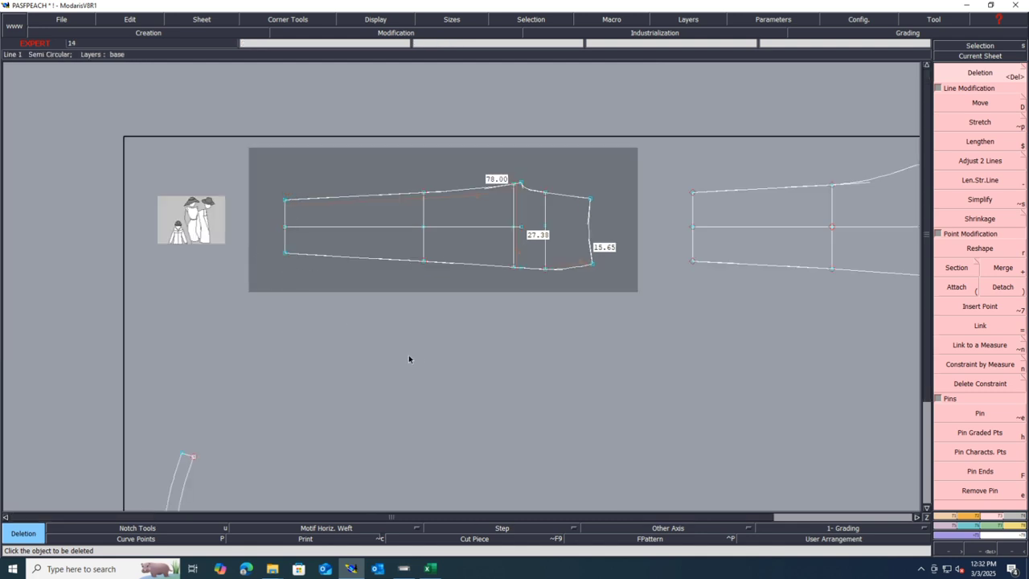
key("j")
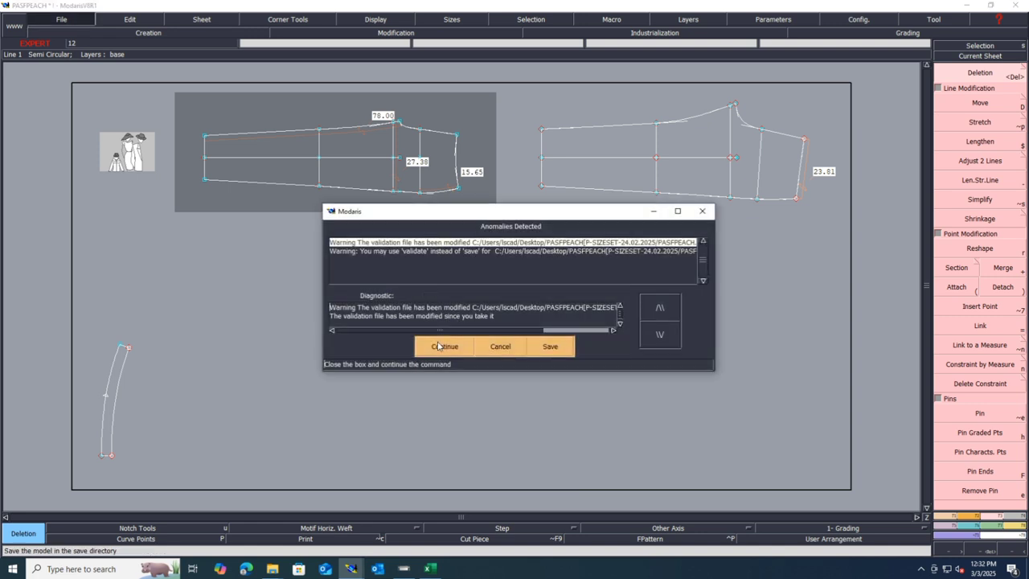
left_click(442, 347)
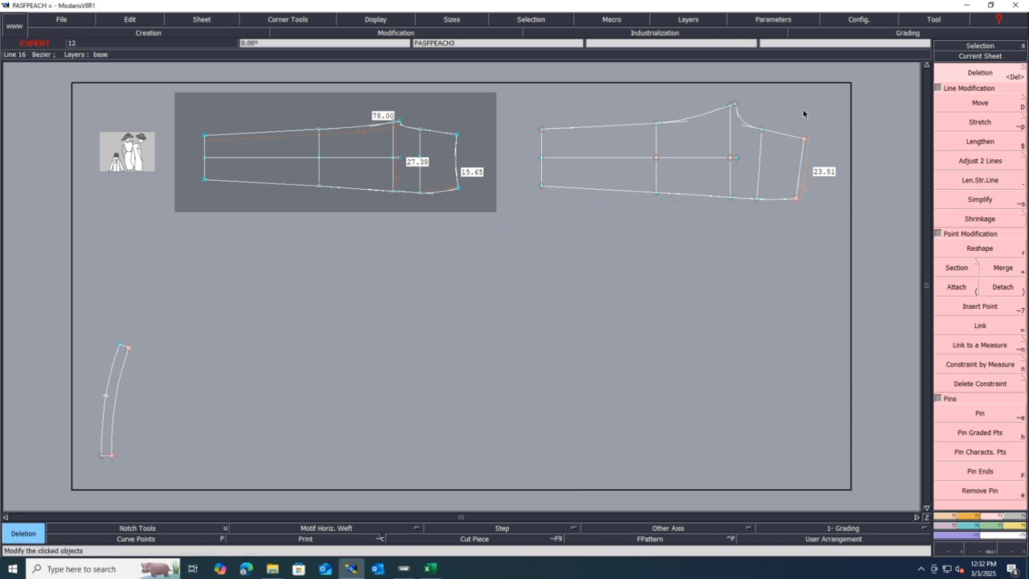
- Check the size 44 measurements in the Excel spec sheet, and measure the hip line's length on the larger back piece in Modaris
scroll(803, 115, "up", 1)
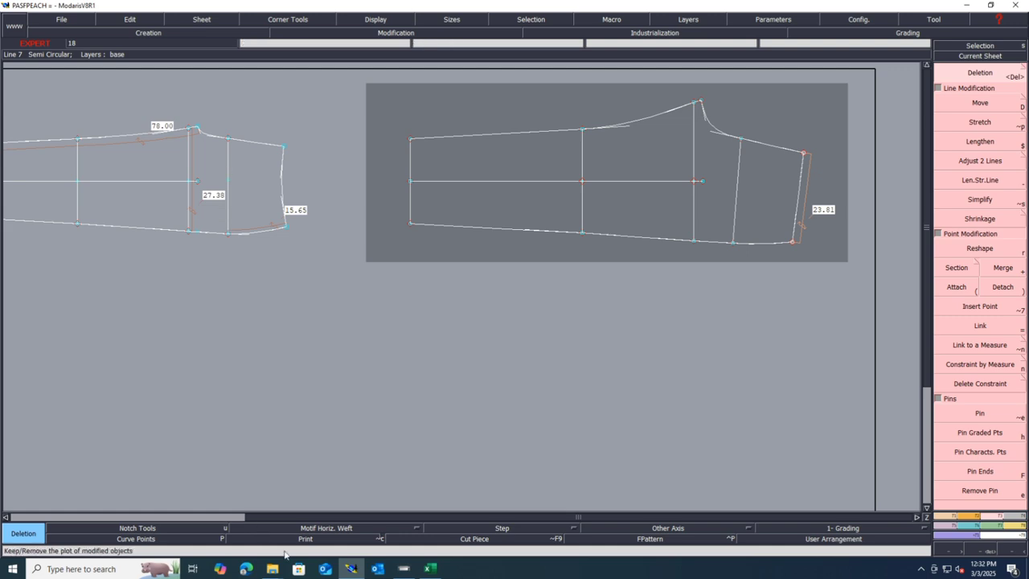
left_click(430, 569)
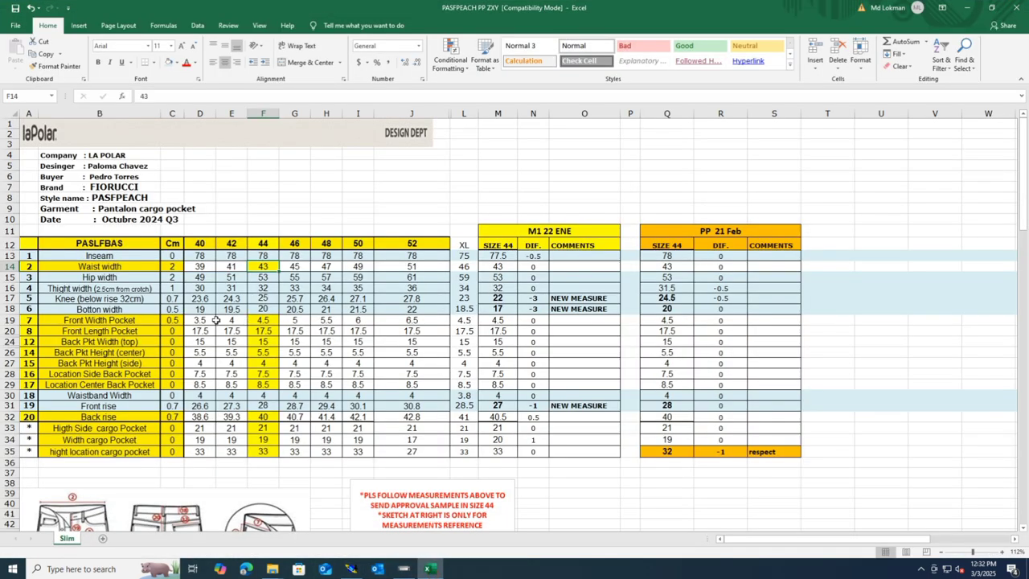
left_click(967, 7)
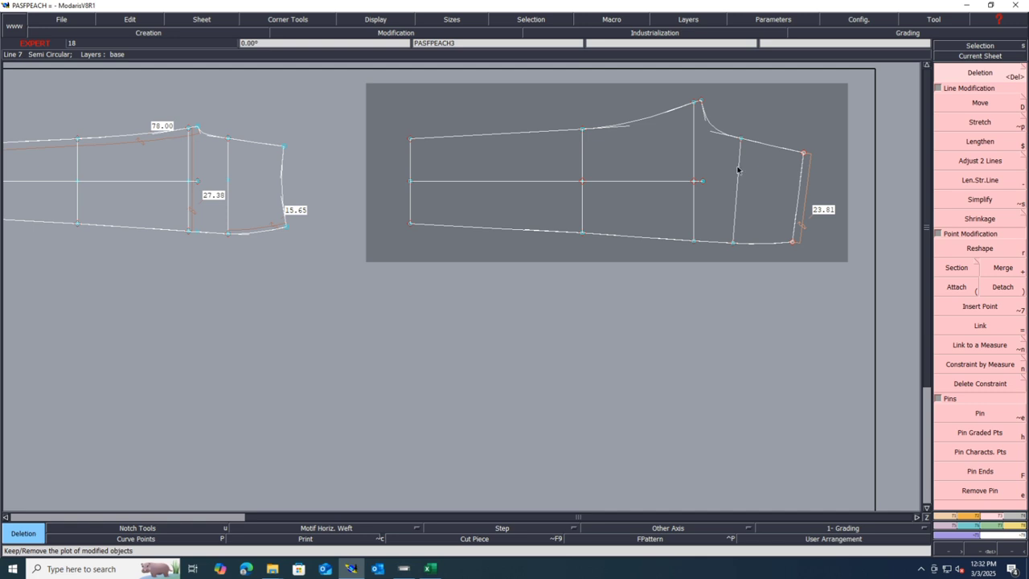
key("l")
left_click(738, 167)
left_click(733, 239)
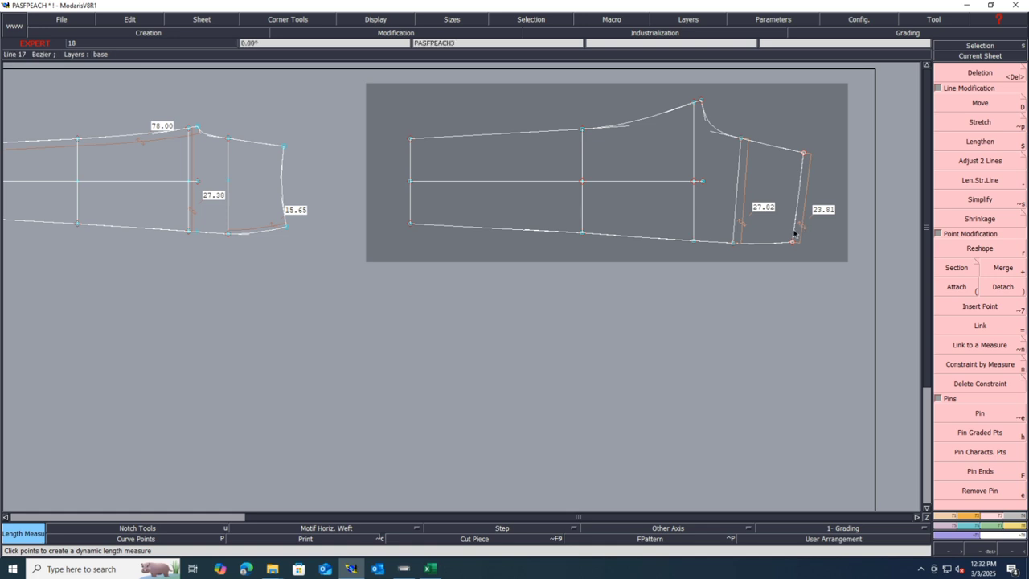
- Move the hip line's side-seam end by 0.07 cm in Y to shorten the back hip line
key("d")
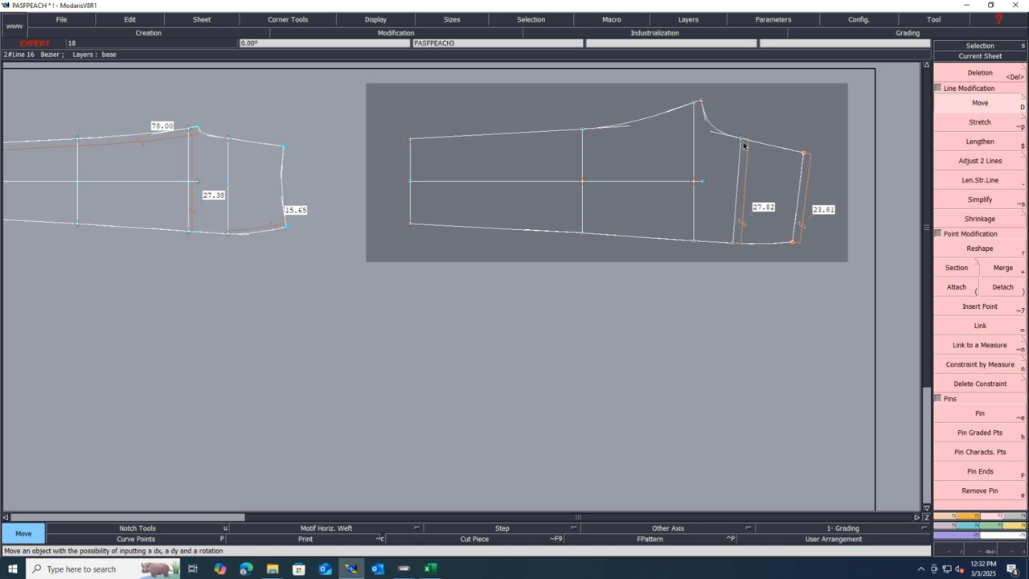
left_click(733, 246)
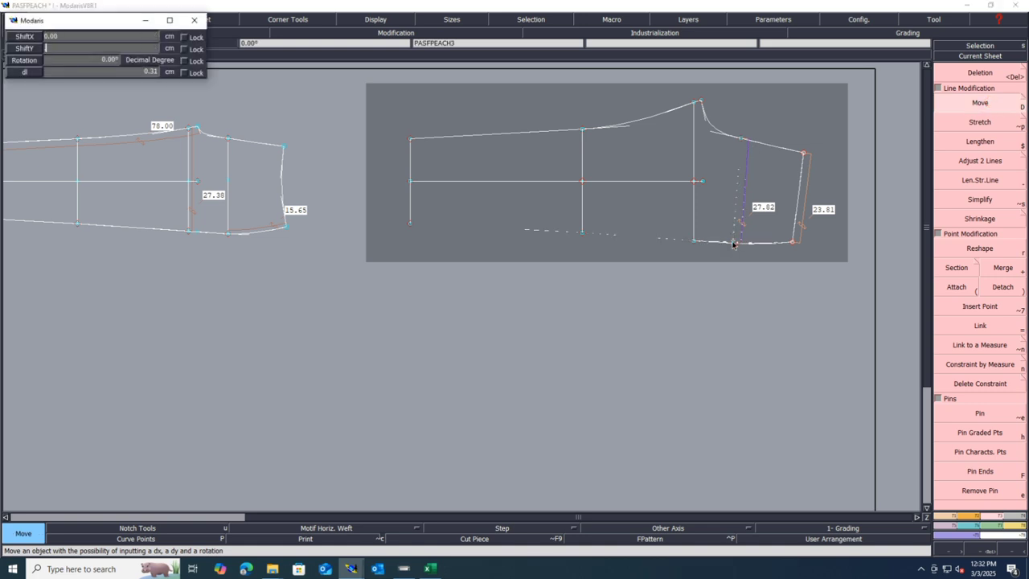
type(".07")
key("Return")
key("Return")
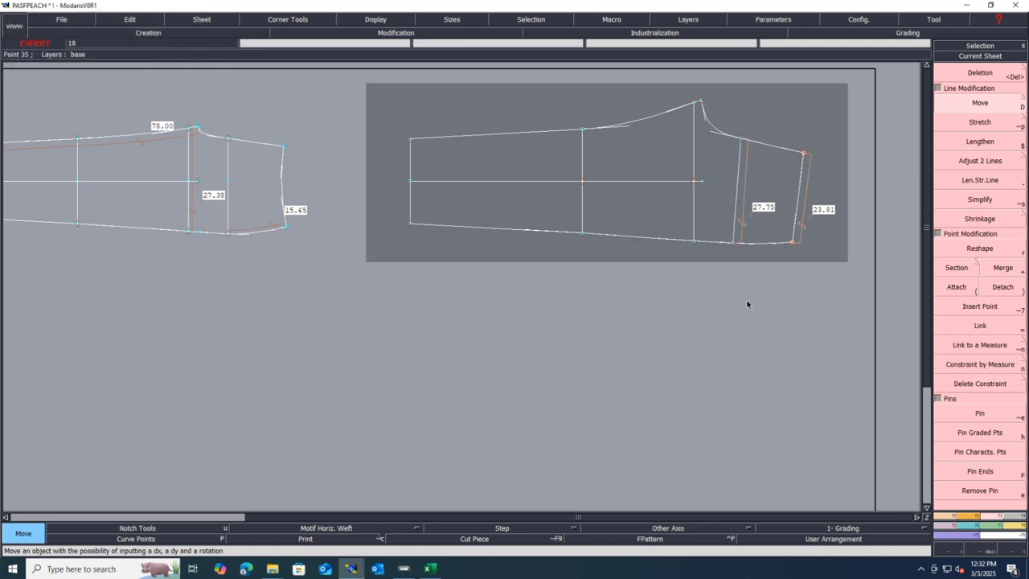
- Measure the back crotch seam along the curve from the crotch tip to the waist
scroll(847, 230, "up", 2)
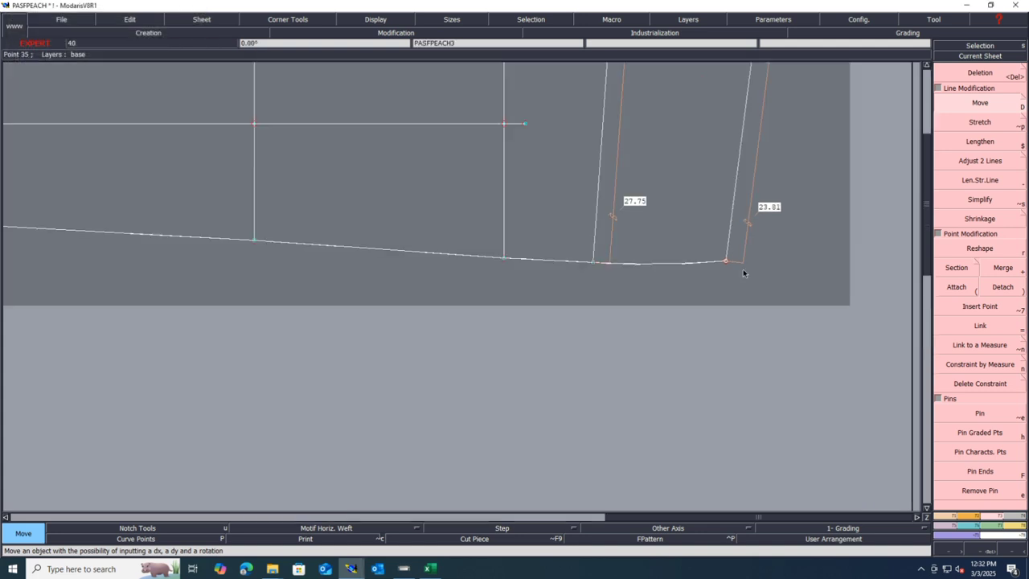
scroll(743, 273, "down", 2)
scroll(748, 161, "up", 1)
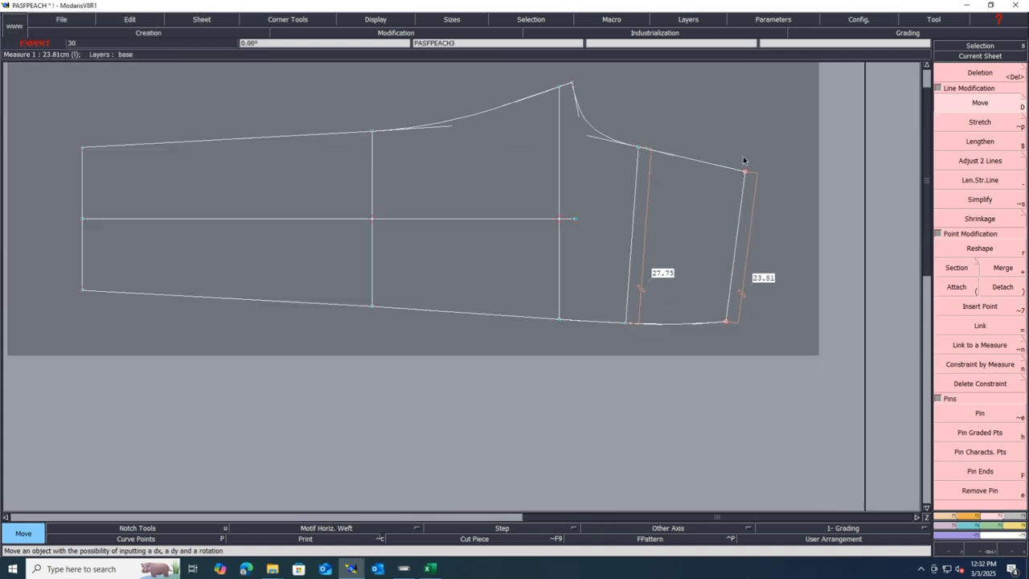
key("l")
left_click(593, 129)
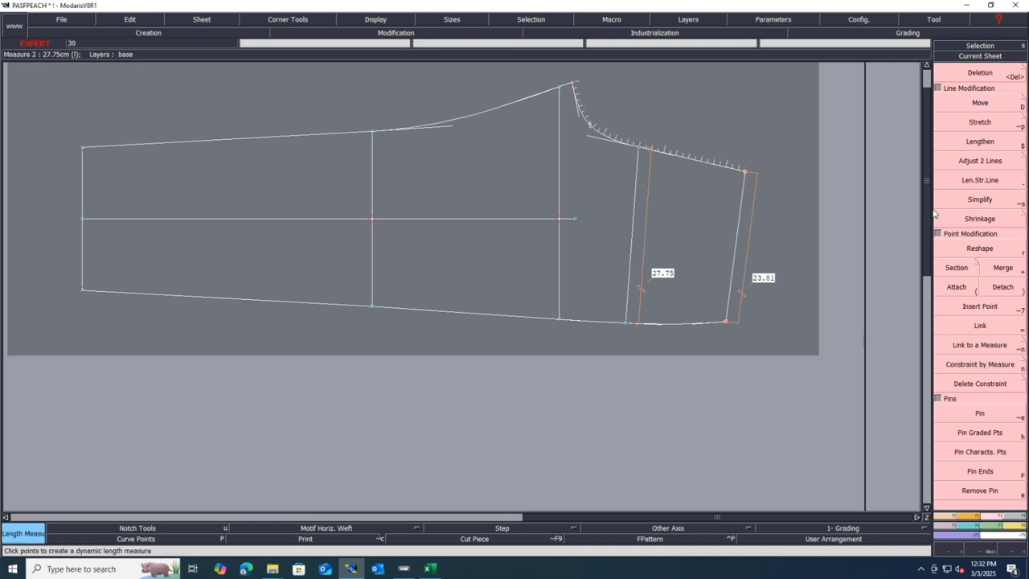
left_click(809, 193)
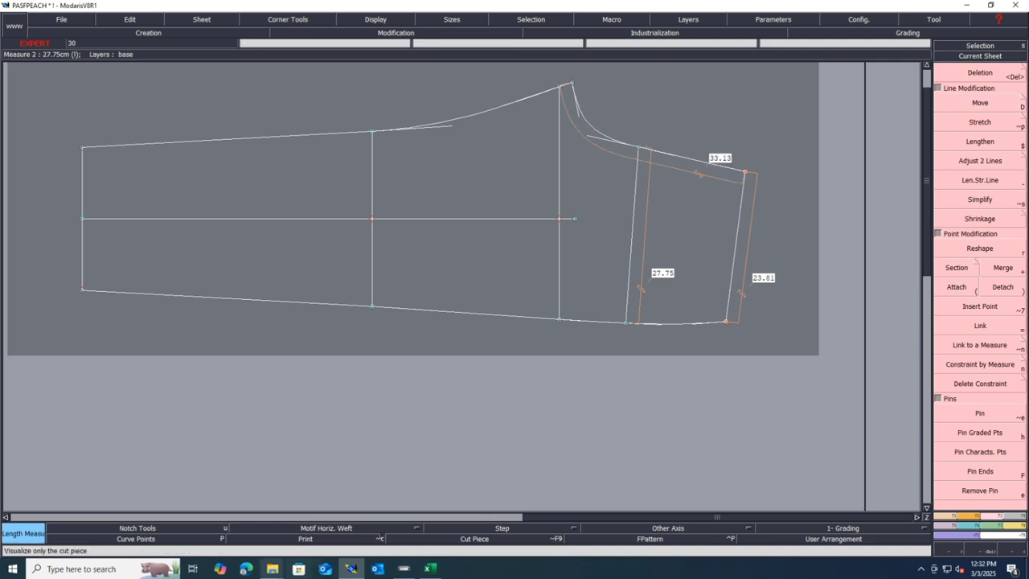
- In the Excel spec sheet, fill the Back rise row with light blue to mark it
left_click(430, 569)
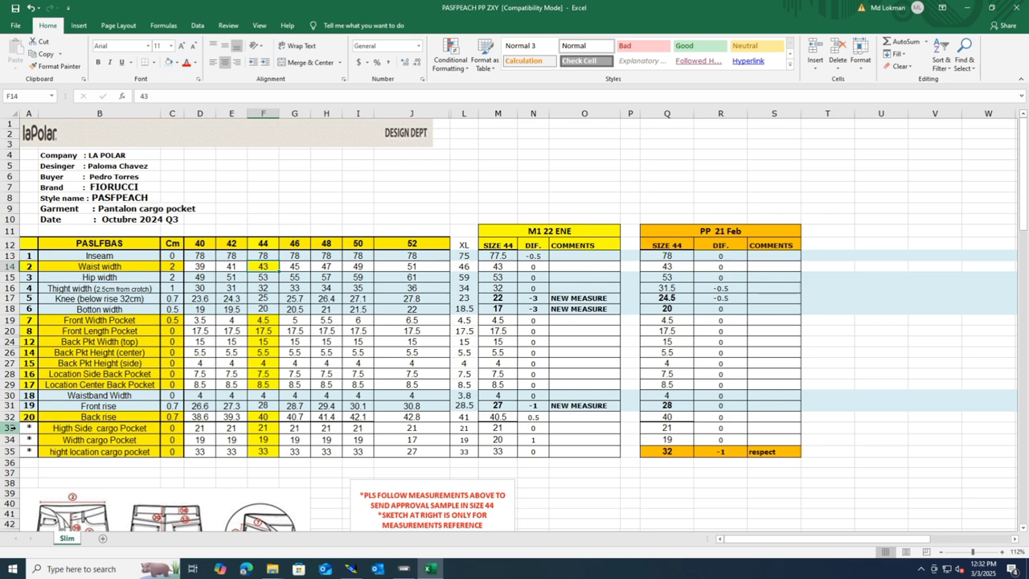
left_click(9, 416)
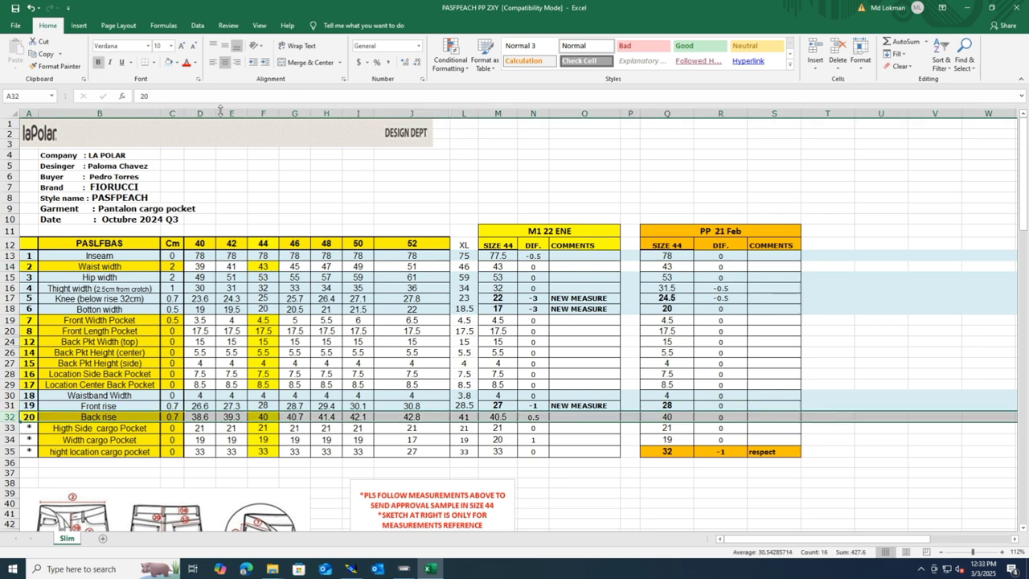
left_click(169, 62)
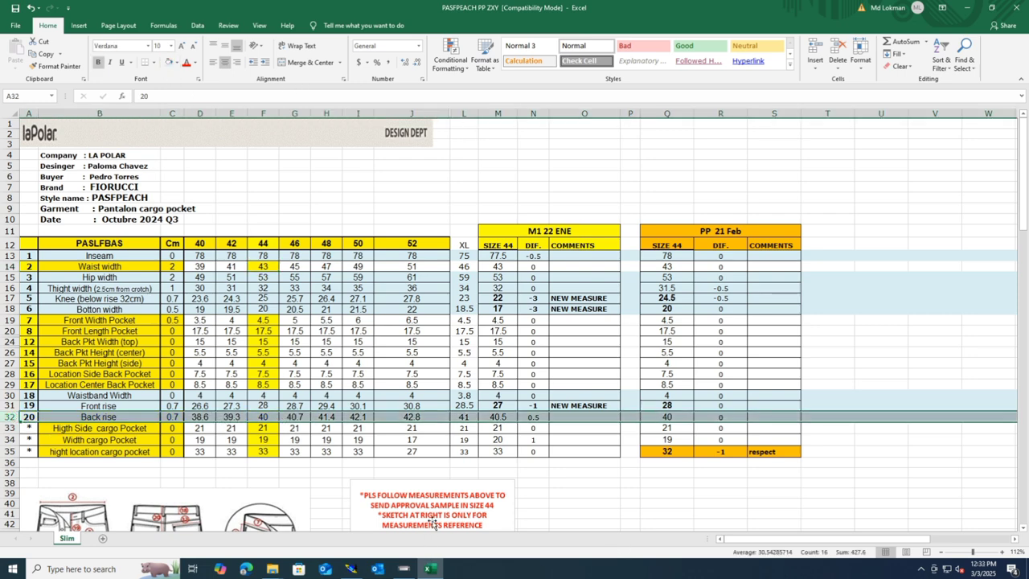
- Switch back to Modaris and save the model, continuing past the validation file anomalies
key("ctrl+s")
key("Return")
left_click(362, 571)
key("ctrl+s")
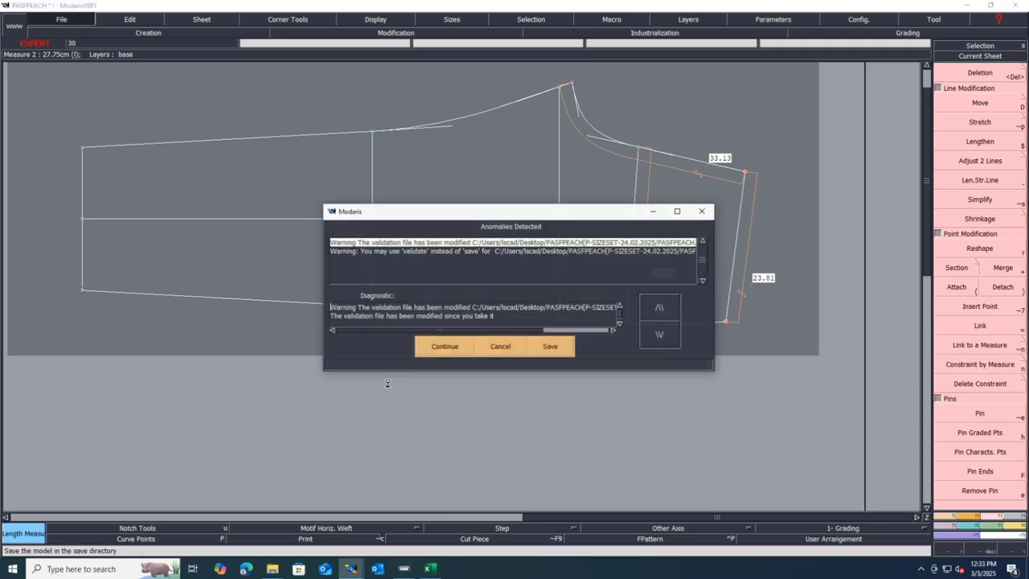
left_click(444, 346)
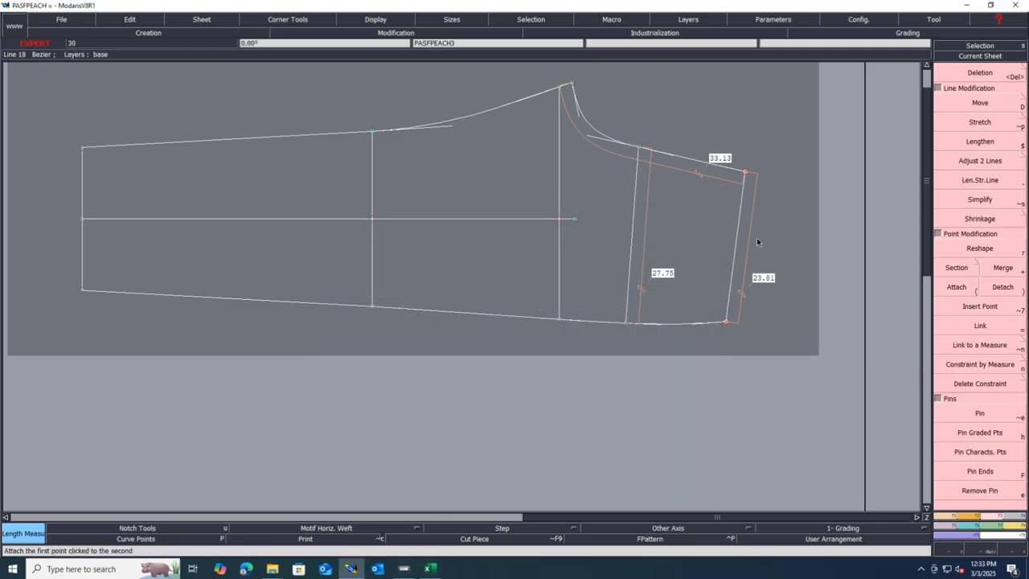
- Move the centre-back waist point about 3 cm outward in X to lengthen the back rise
key("d")
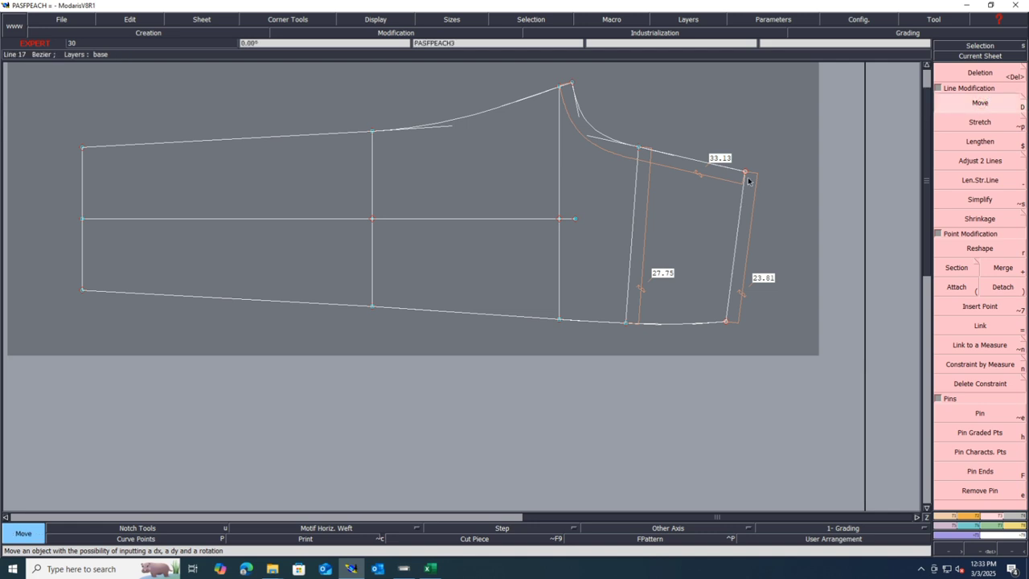
left_click(746, 174)
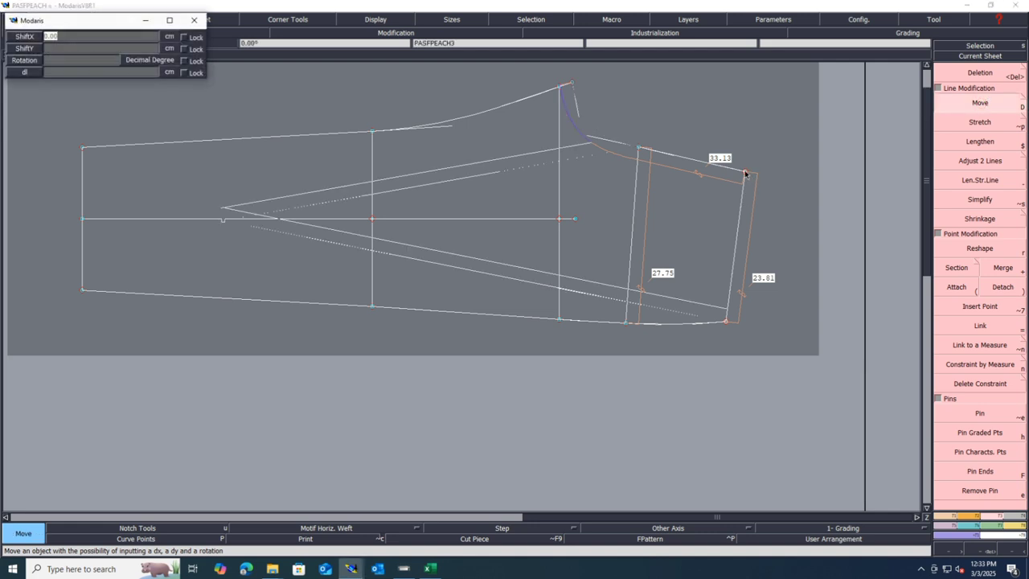
type("30")
key("Return")
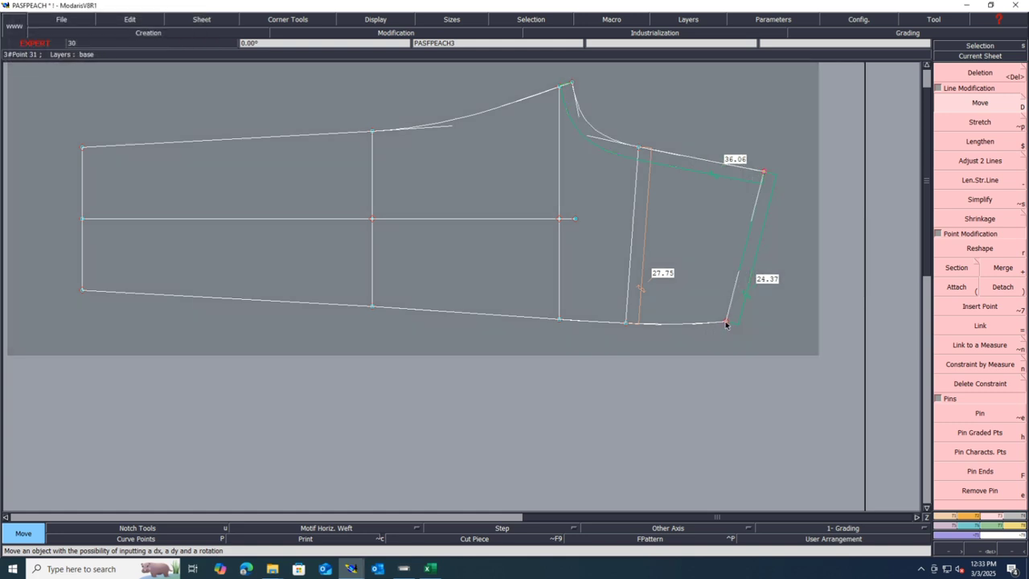
- Shift both waist ends in negative Y, and move the hip line and waist ends together by -0.30 cm in Y
left_click(726, 322)
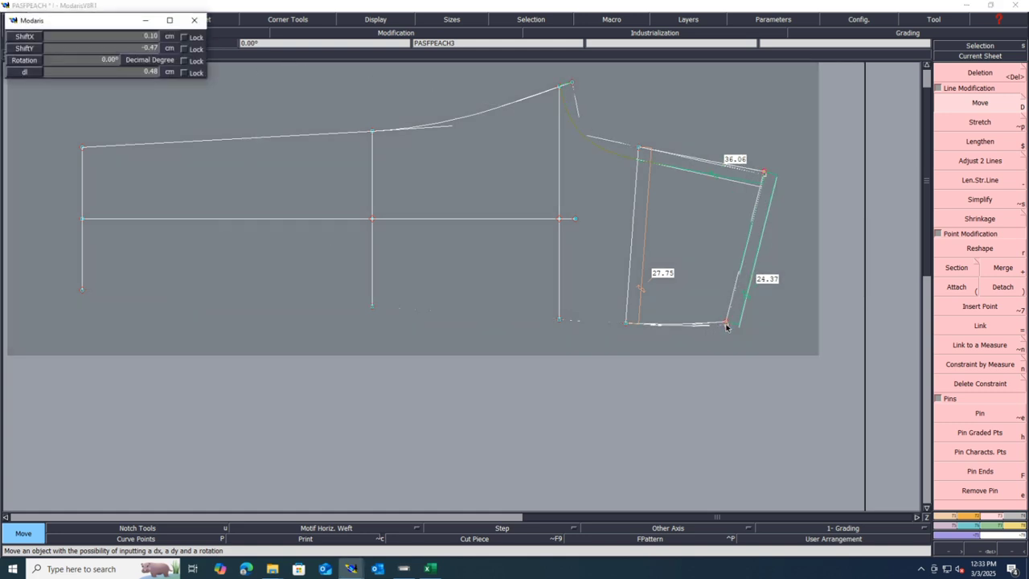
key("Down")
key("Down")
type("-.")
key("Return")
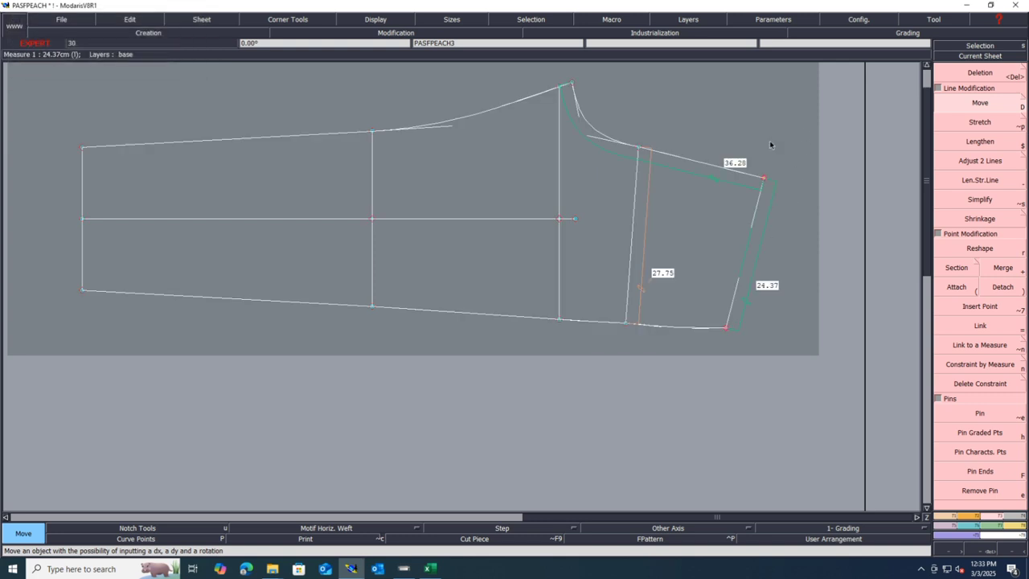
left_click(626, 323)
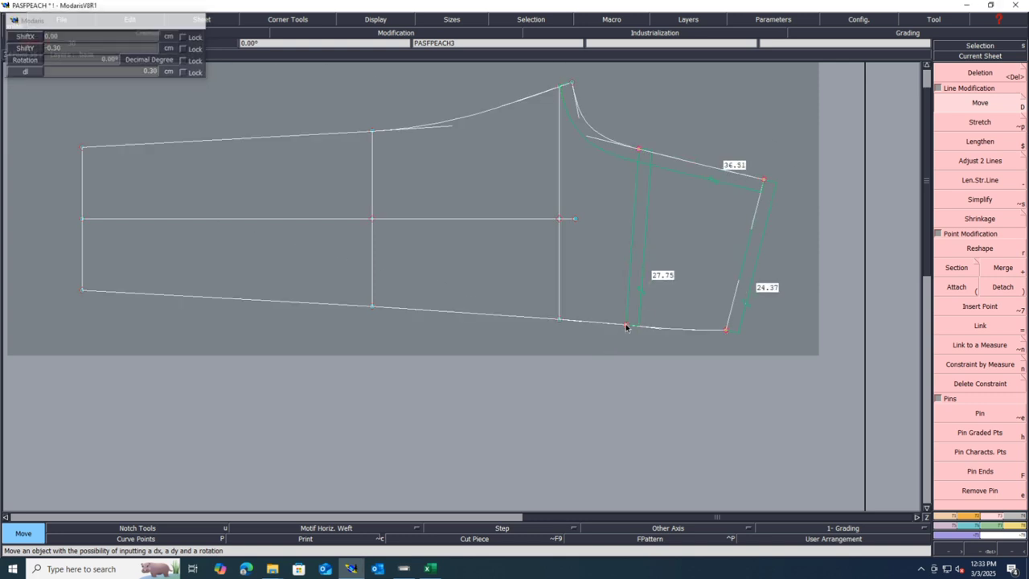
key("Return")
- Reshape the back side seam between the hip line and the waist by adjusting the curve handle near the hip
scroll(741, 313, "up", 2)
scroll(708, 344, "up", 1)
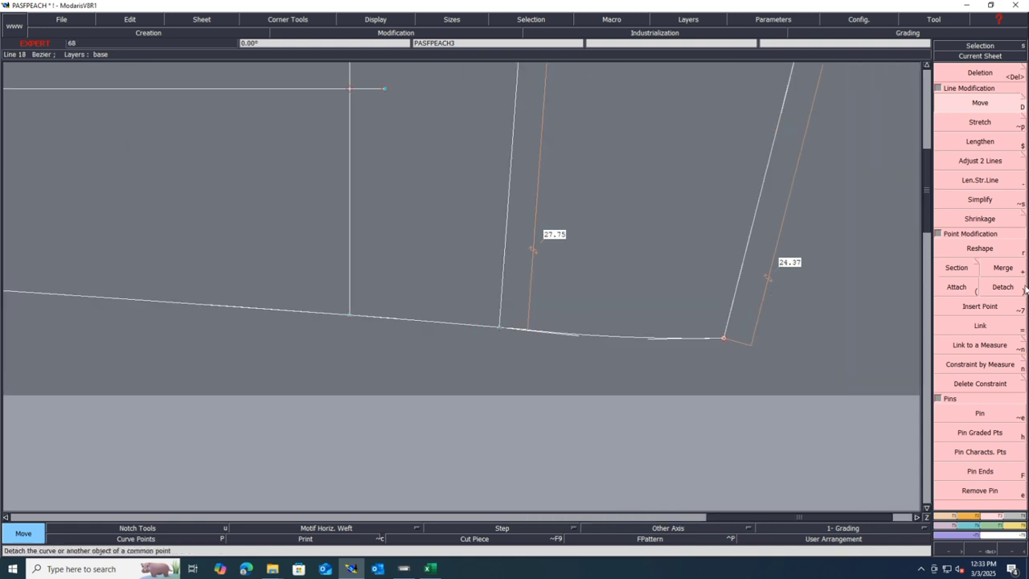
key("r")
scroll(579, 348, "up", 1)
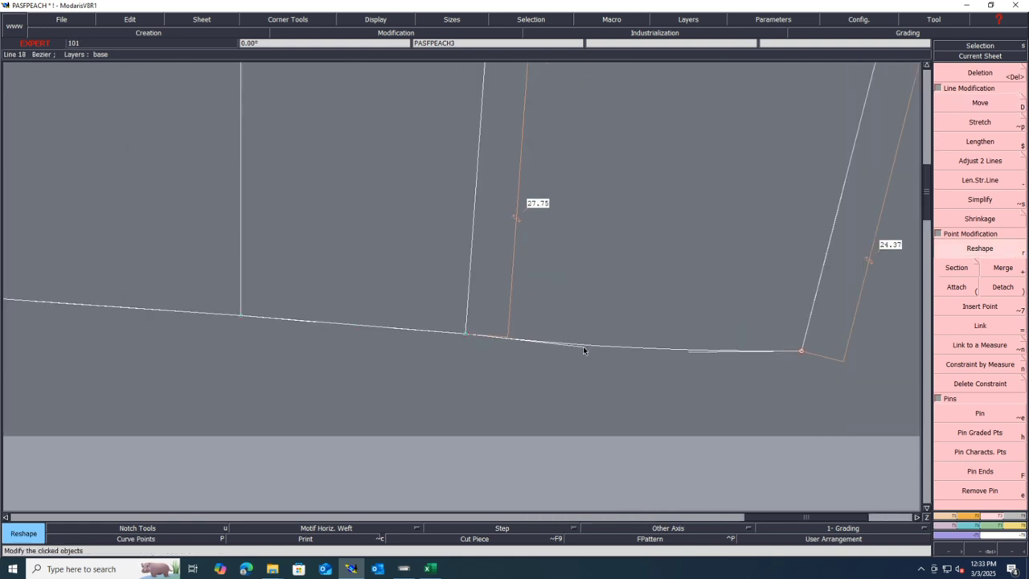
left_click(570, 344)
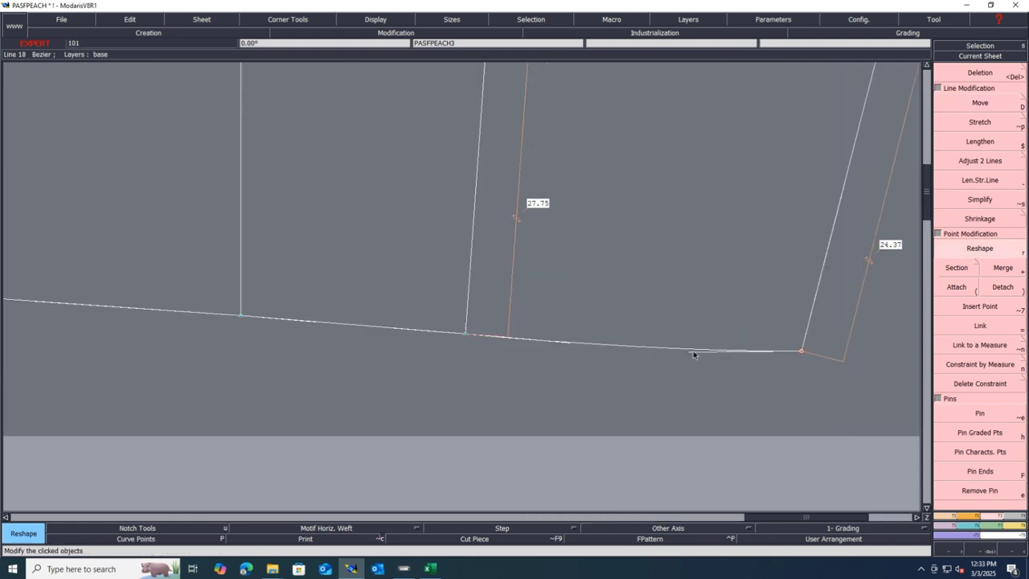
scroll(630, 372, "down", 3)
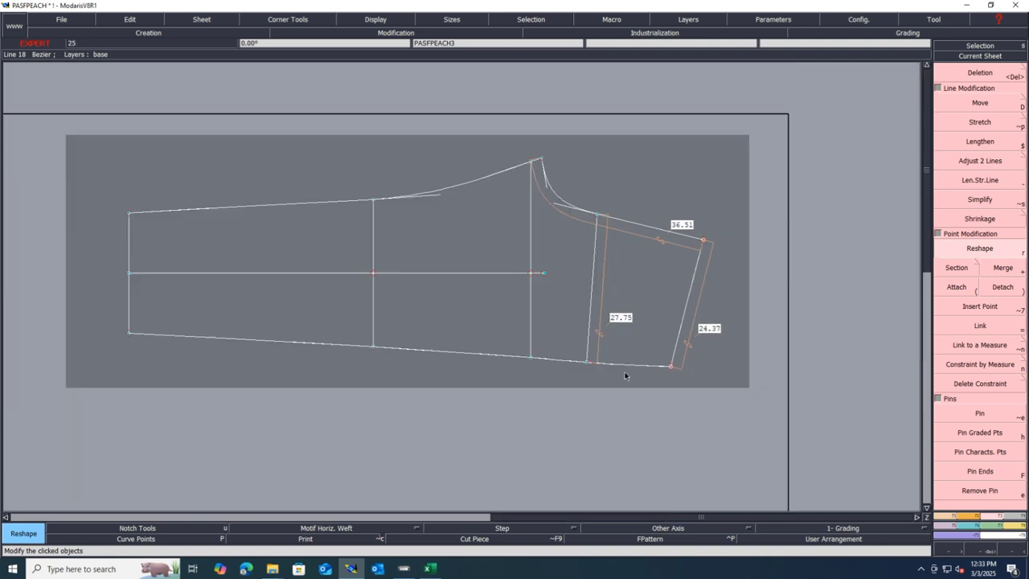
- Move the centre-back waist point by -0.5 cm in X
scroll(611, 176, "up", 1)
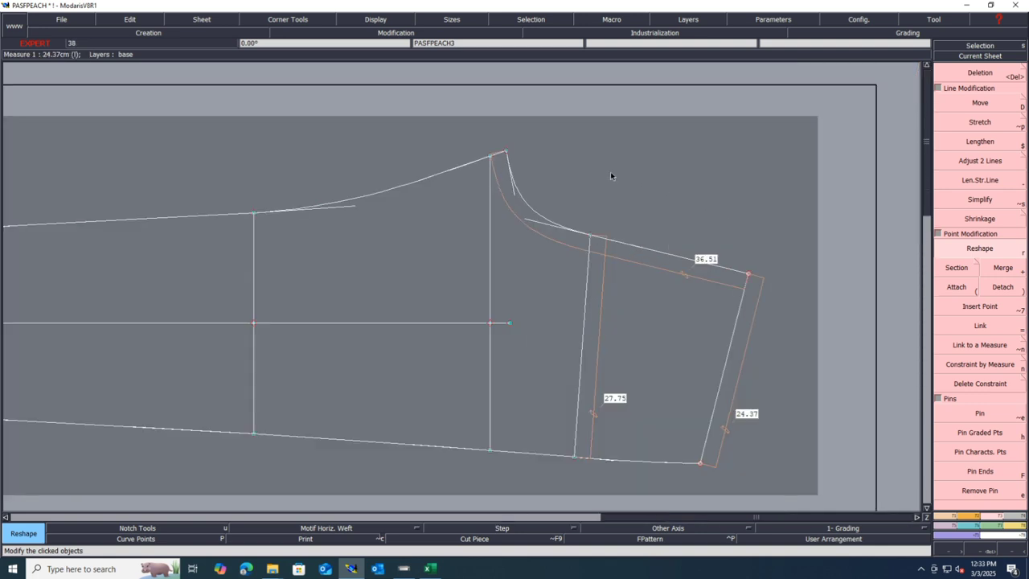
key("shift+d")
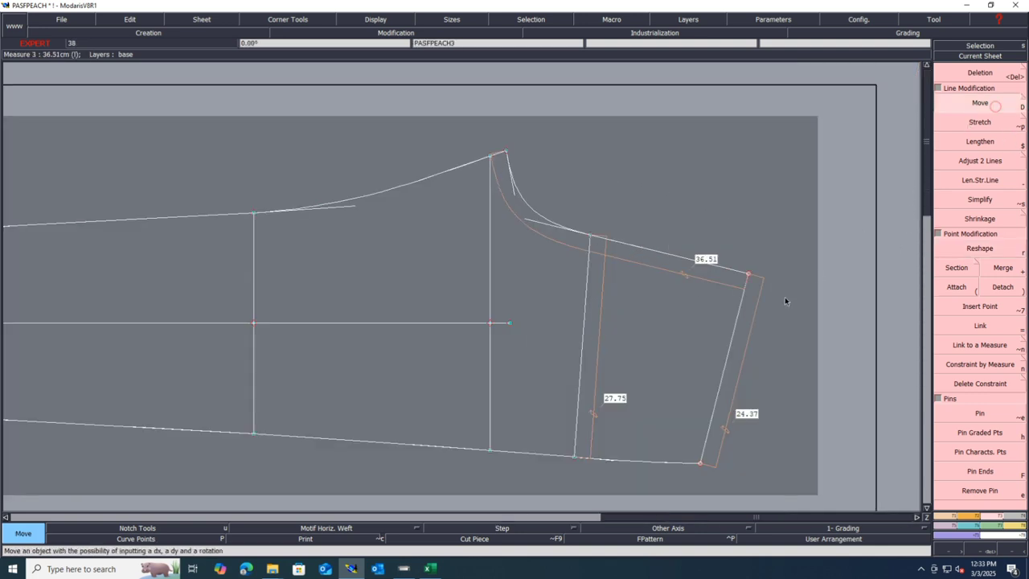
left_click(747, 275)
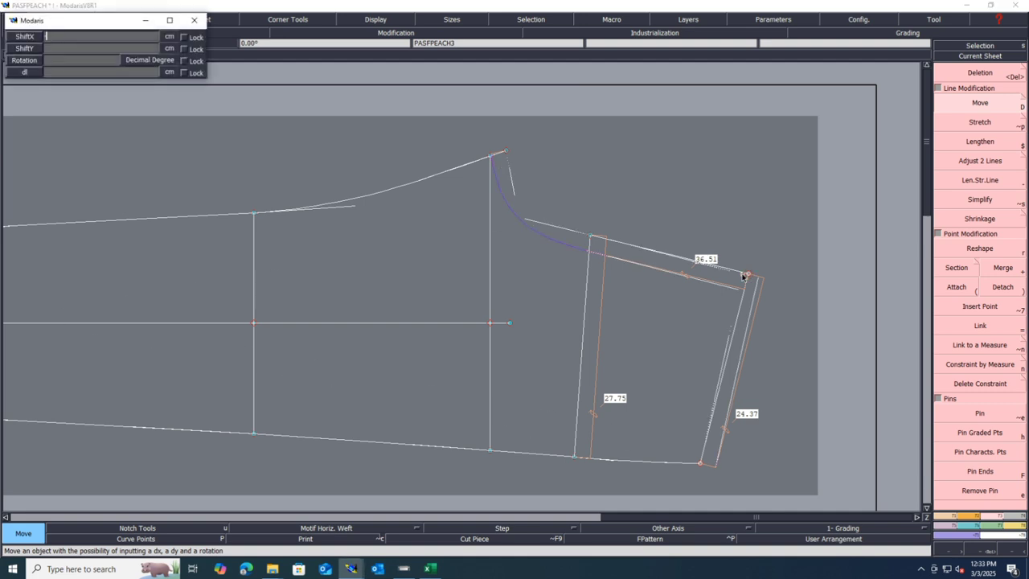
type("-.5")
key("Return")
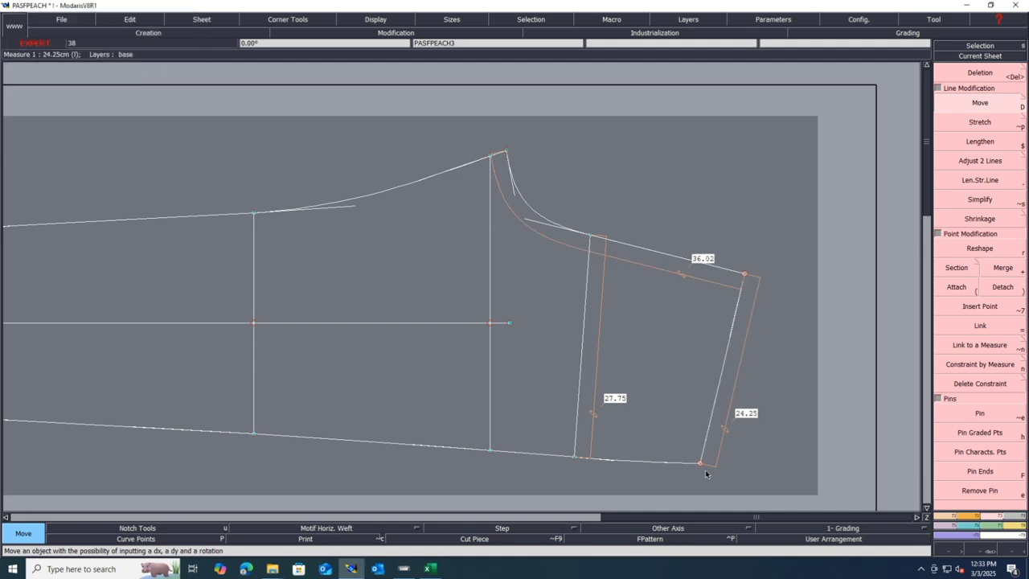
- Move the centre-back waist point by -0.3 cm and another -0.1 cm in Y, keeping the X shift at 0
left_click(745, 275)
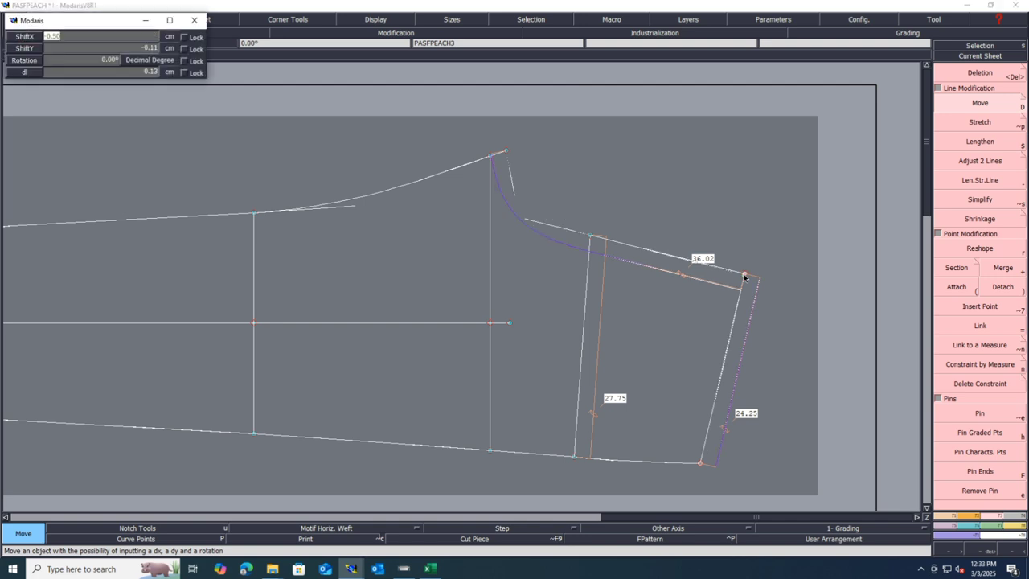
type("0")
key("Tab")
type("-.3")
key("Return")
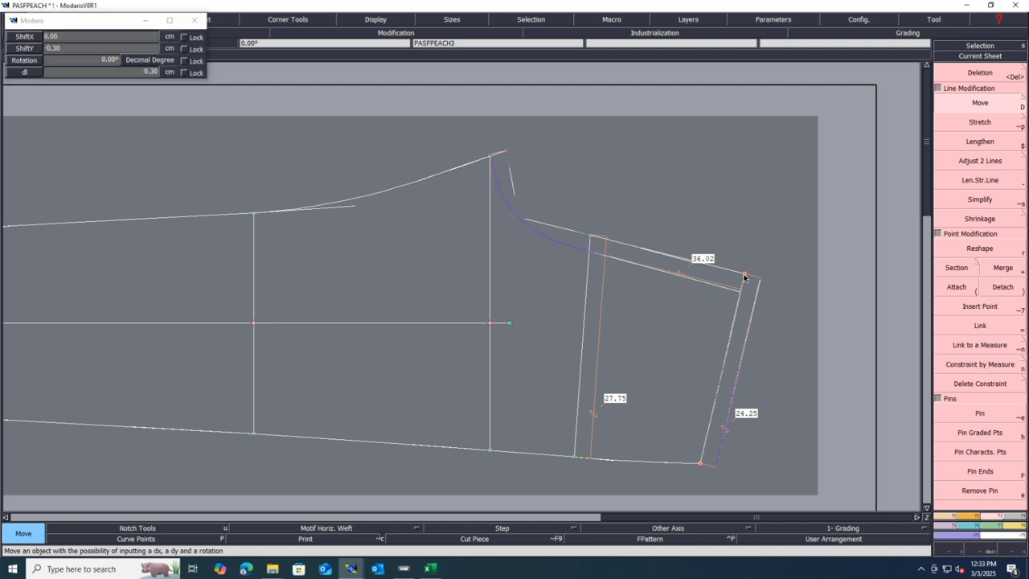
left_click(745, 277)
type("0")
key("Tab")
type("-.1")
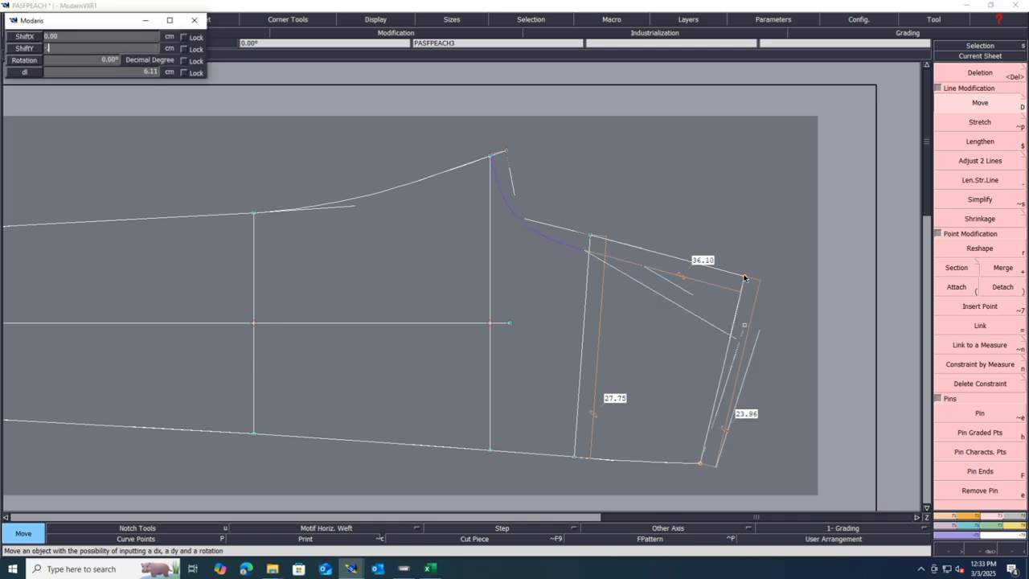
key("Return")
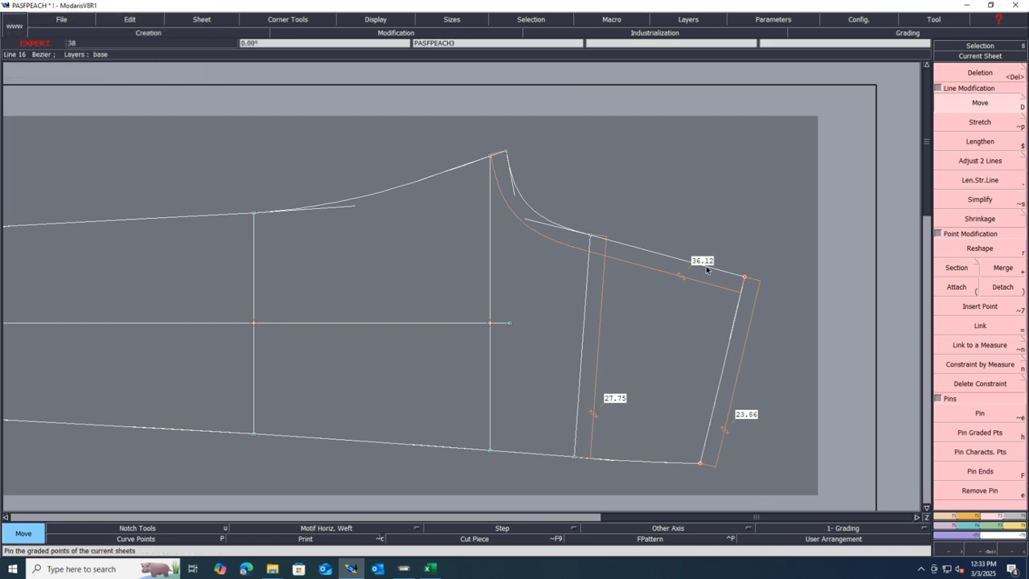
- Move the centre-back waist point by -0.1 cm in X
left_click(745, 278)
type("-.4")
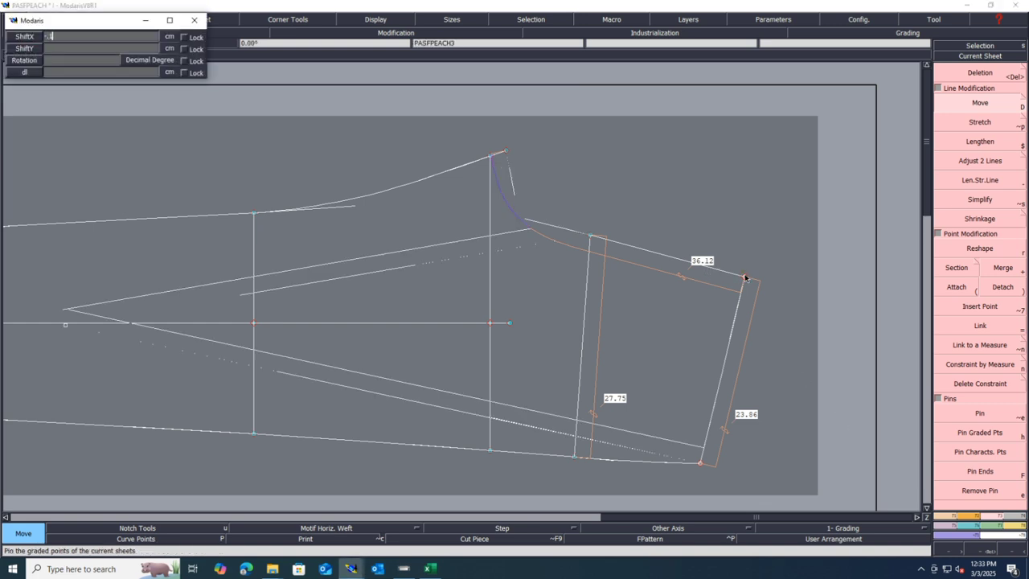
type("1")
key("Return")
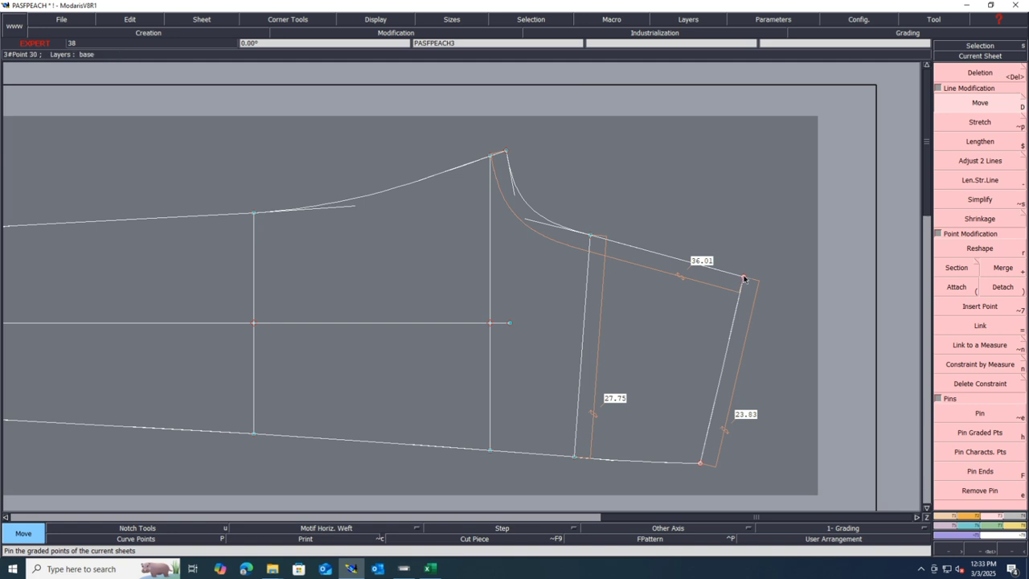
- Smooth the back side seam above the hip line by reshaping its curve handle near the hip, and save the model
scroll(722, 449, "up", 2)
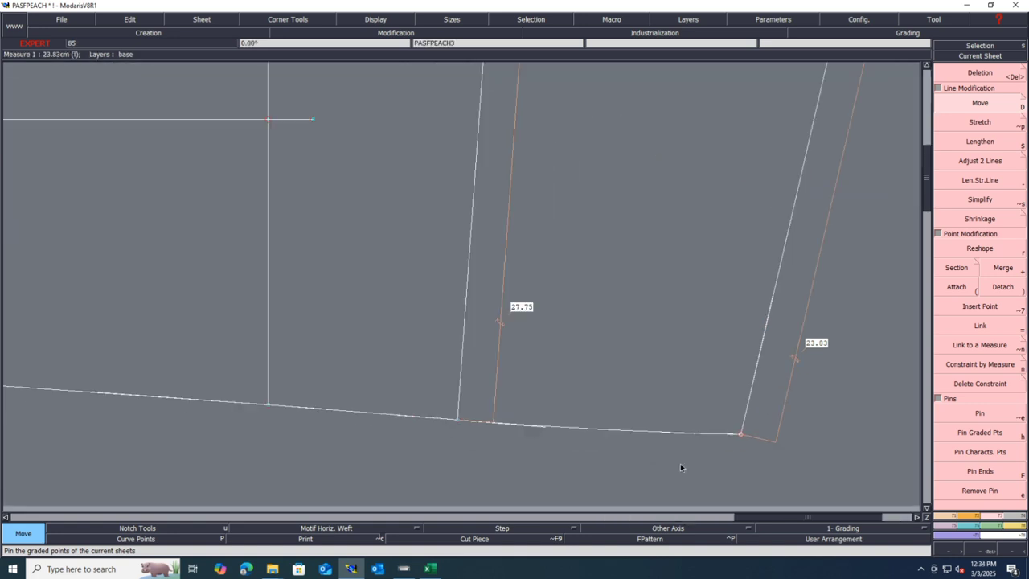
left_click(980, 249)
scroll(572, 428, "up", 1)
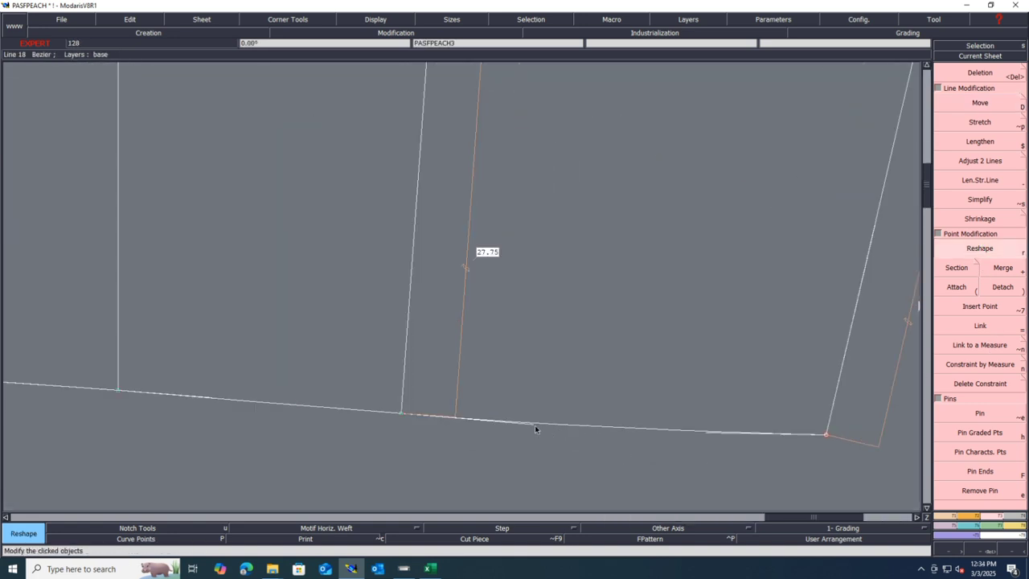
left_click(528, 421)
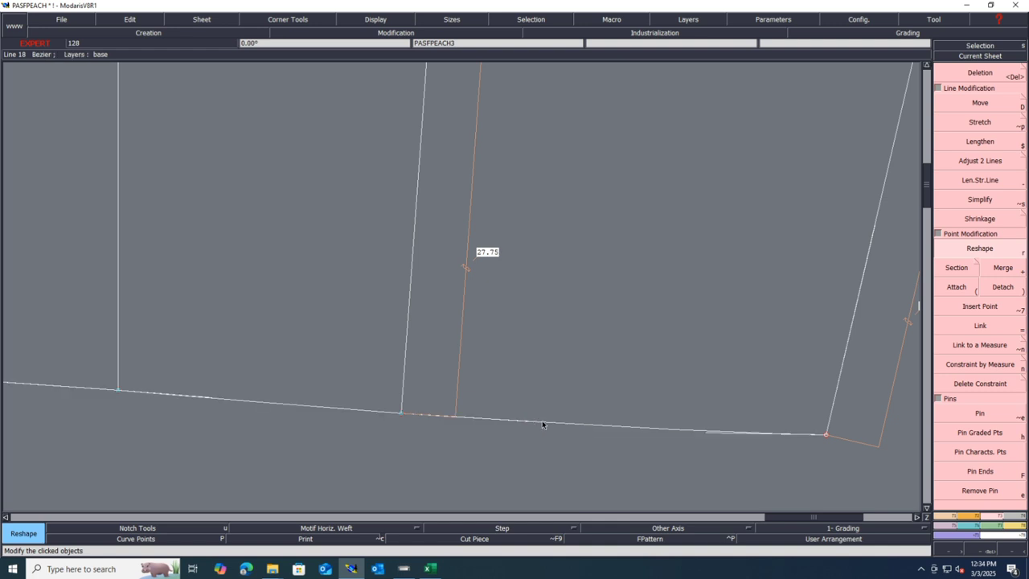
key("ctrl+s")
left_click(446, 349)
scroll(475, 398, "down", 2)
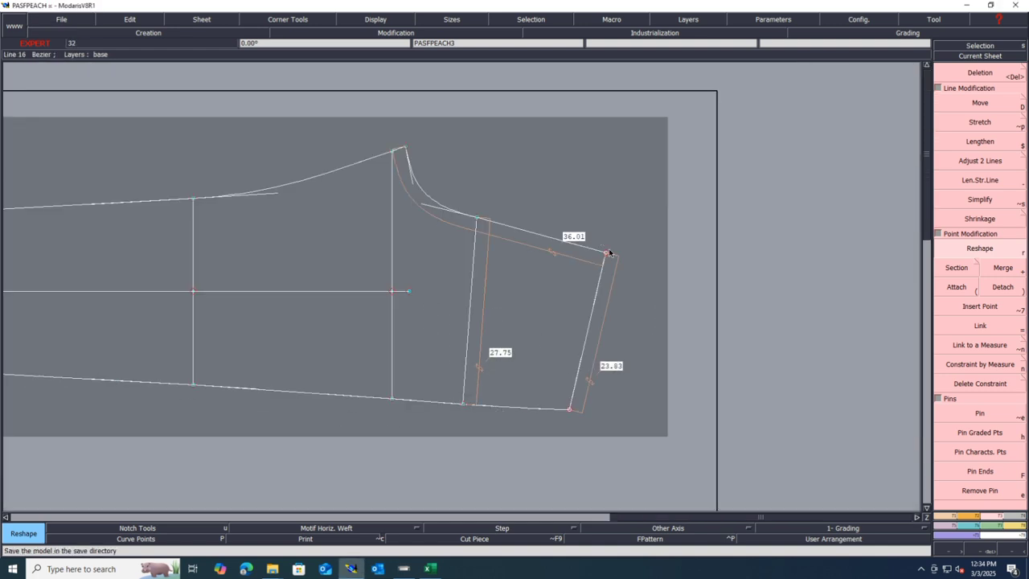
- Try a symmetry axis starting at the centre-back waist point along the centre-back seam, and undo it
left_click(952, 516)
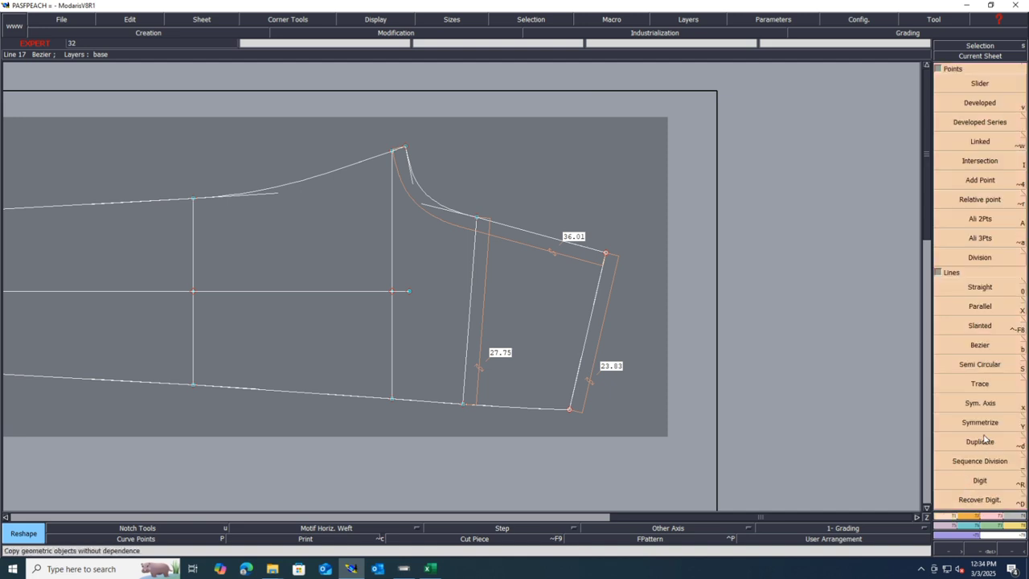
left_click(980, 403)
left_click(607, 253)
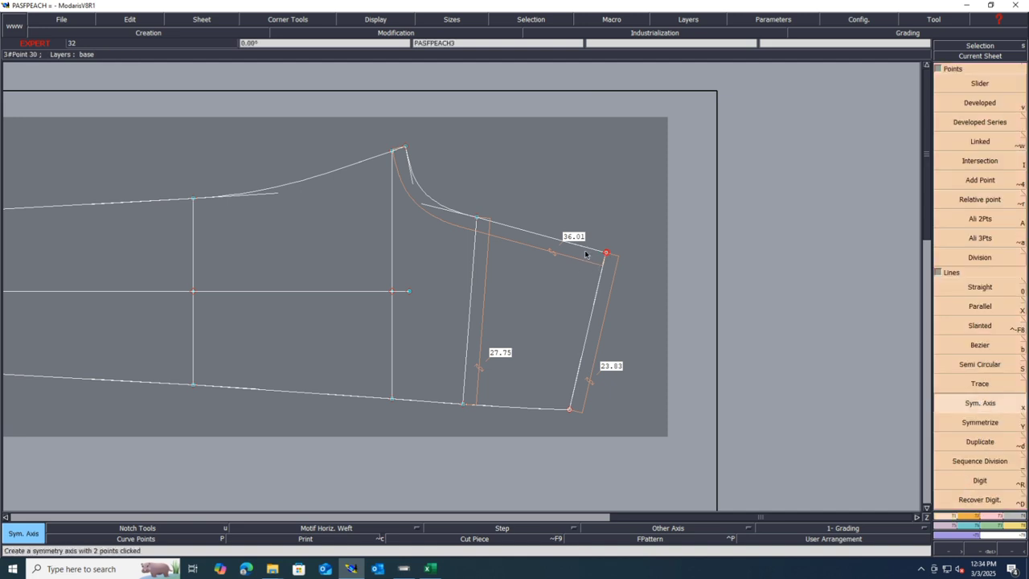
left_click(580, 246)
left_click(980, 422)
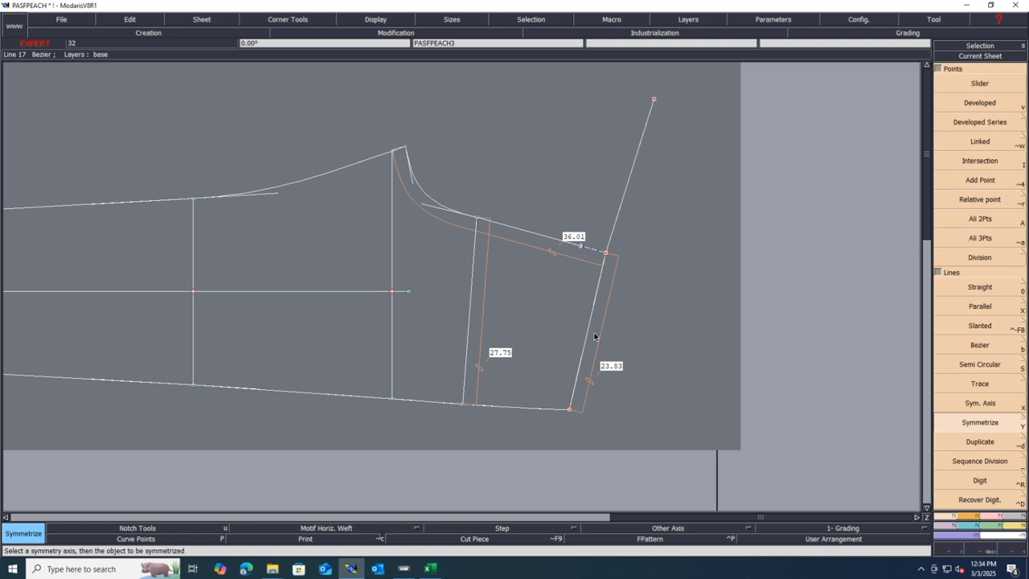
key("ctrl+z")
- Reshape the back waistline into a slight curve using its handles near the side seam and centre back, and save the model
scroll(591, 322, "up", 1)
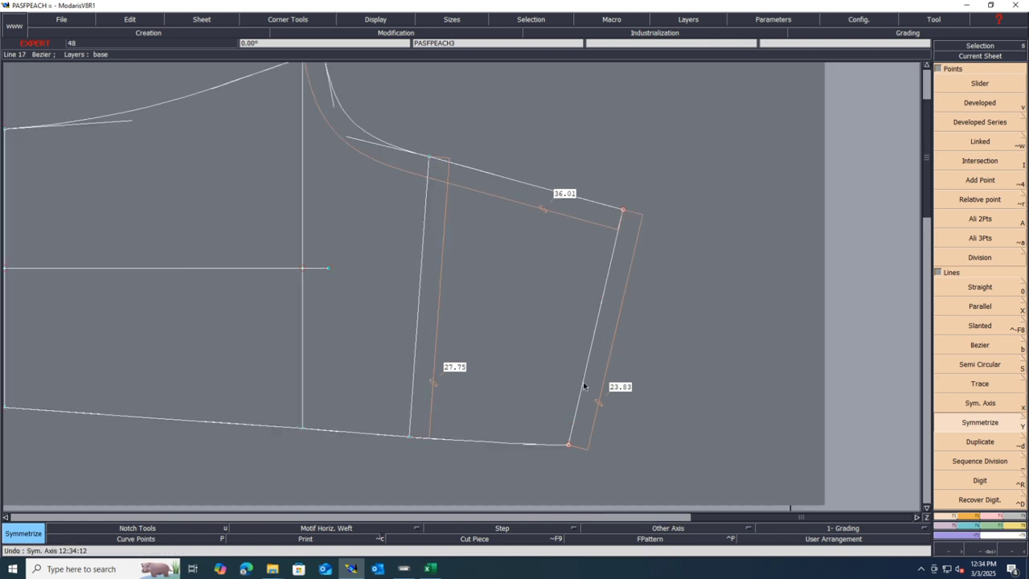
key("Escape")
left_click(583, 376)
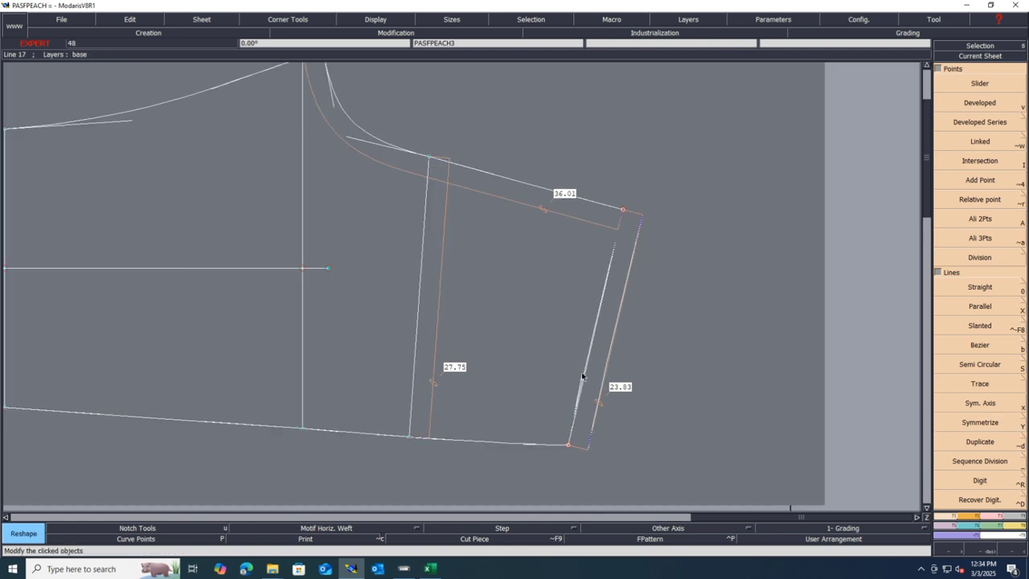
left_click(609, 282)
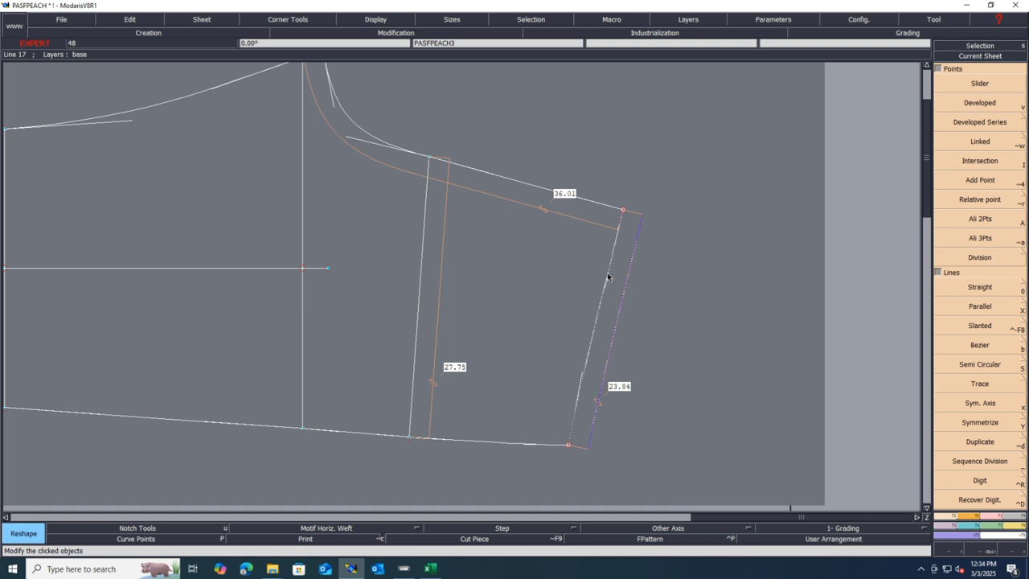
left_click(608, 273)
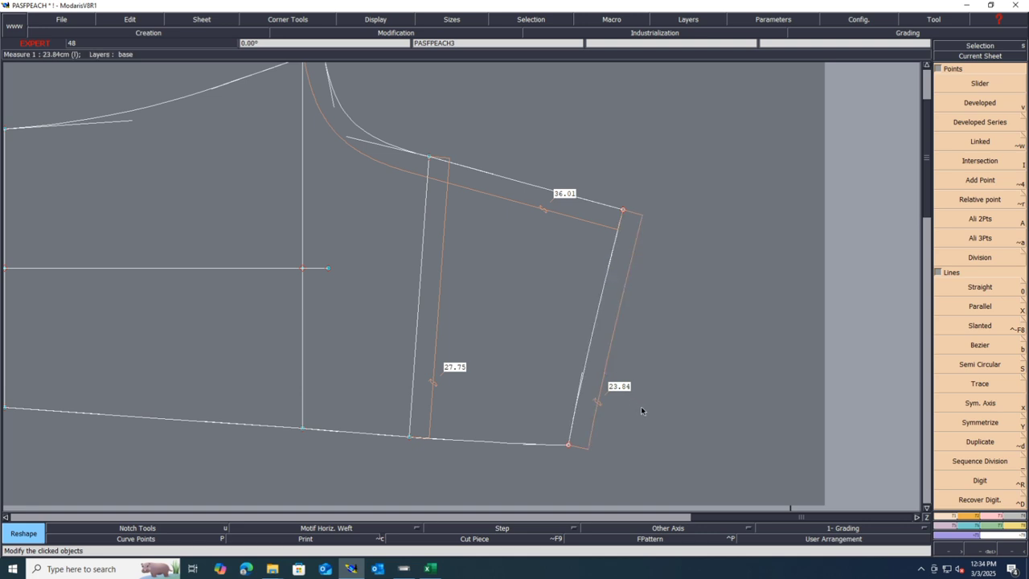
scroll(641, 413, "down", 2)
key("ctrl+s")
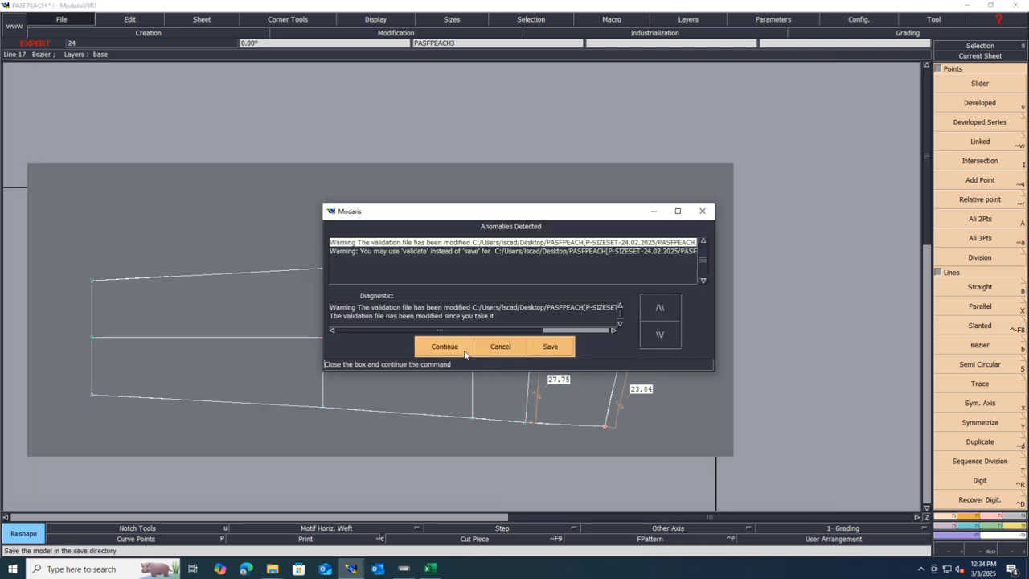
left_click(450, 344)
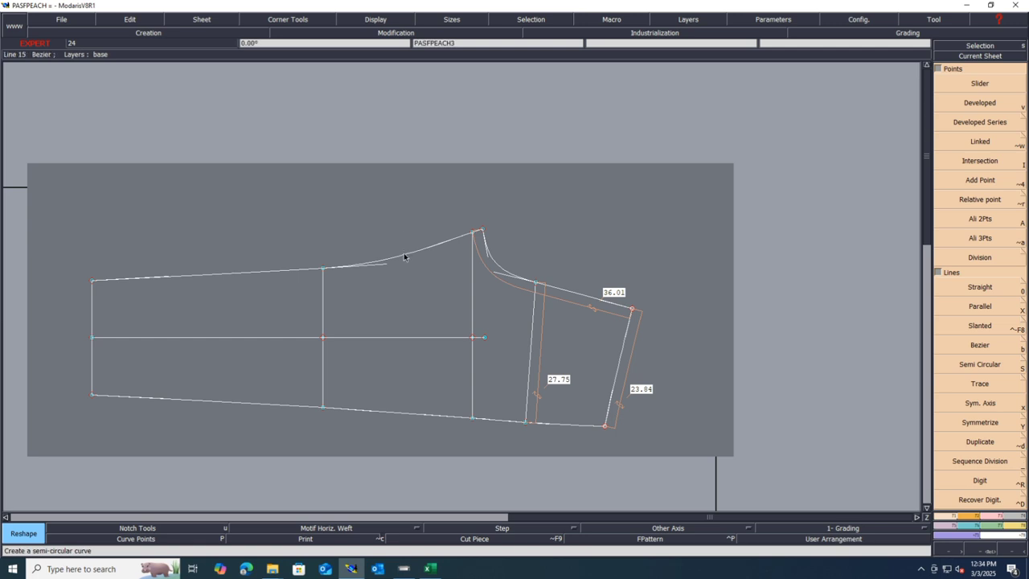
- Add a dynamic length measure along the whole back inseam from hem to crotch point, and hide the curve handles
key("l")
left_click(404, 255)
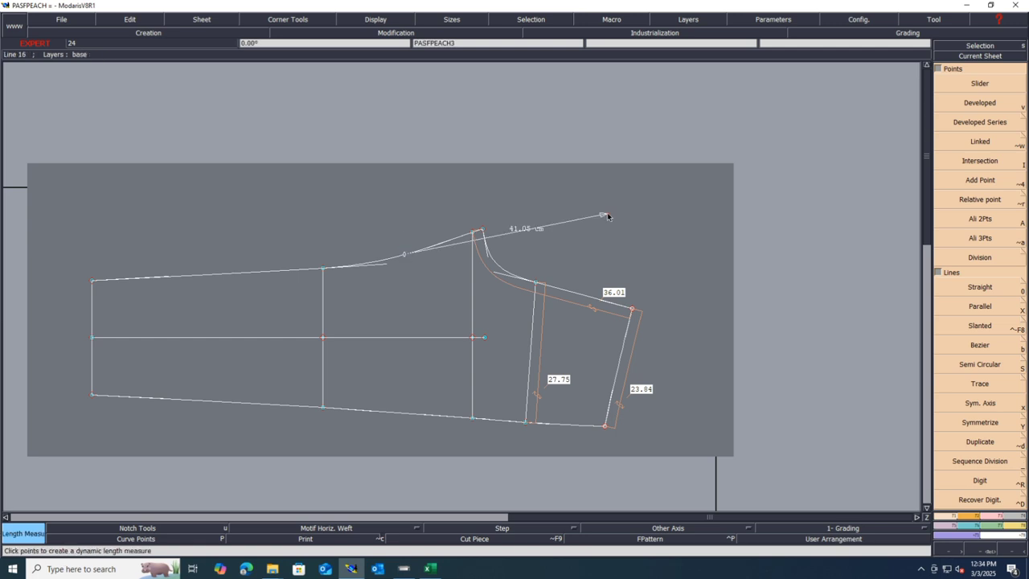
left_click(609, 214)
key("ctrl+z")
left_click(199, 277)
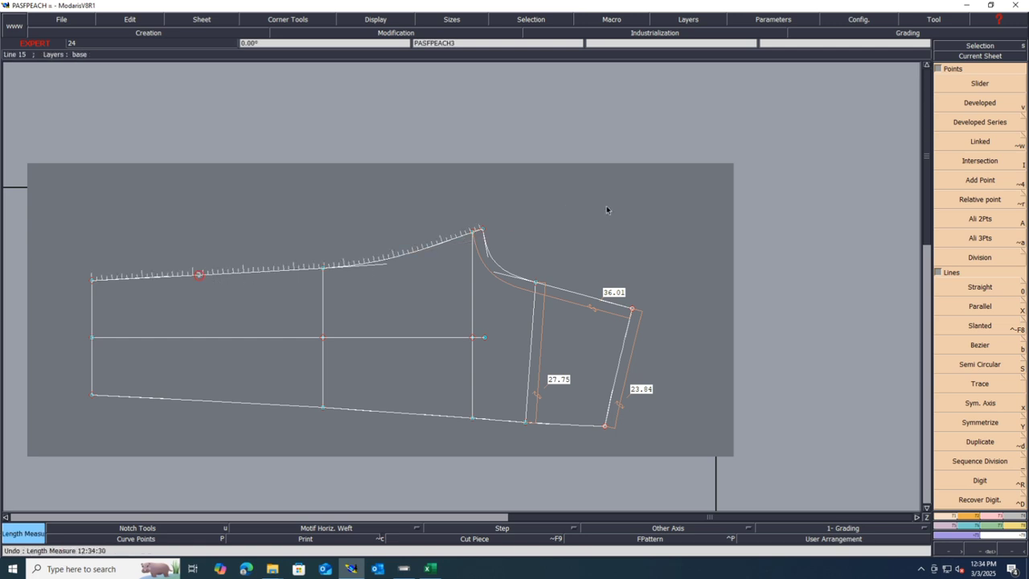
left_click(607, 208)
key("h")
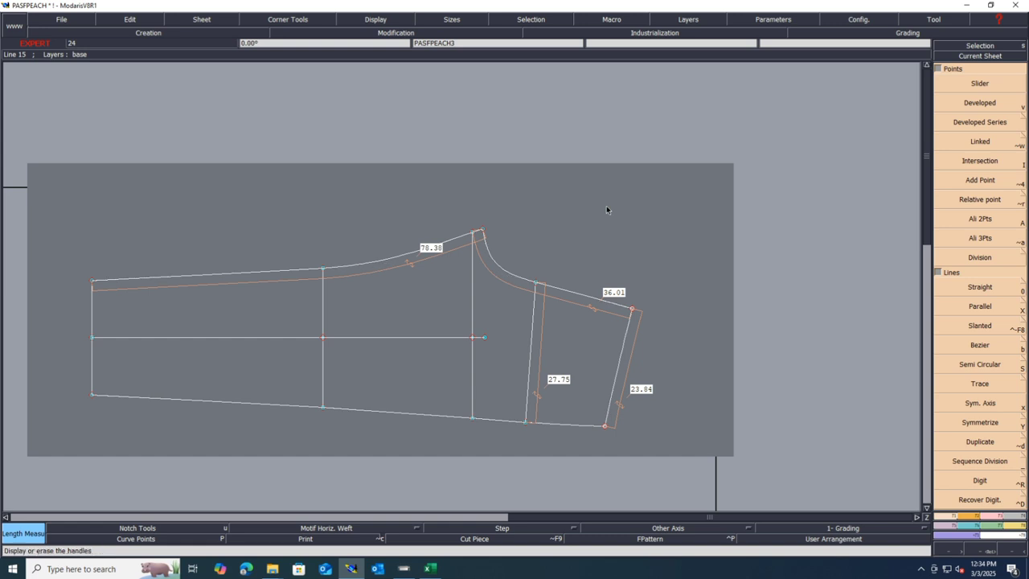
- Move the crotch point and the inseam end of the crotch line by -1 cm in X, and delete the crotch line's middle point
left_click(998, 517)
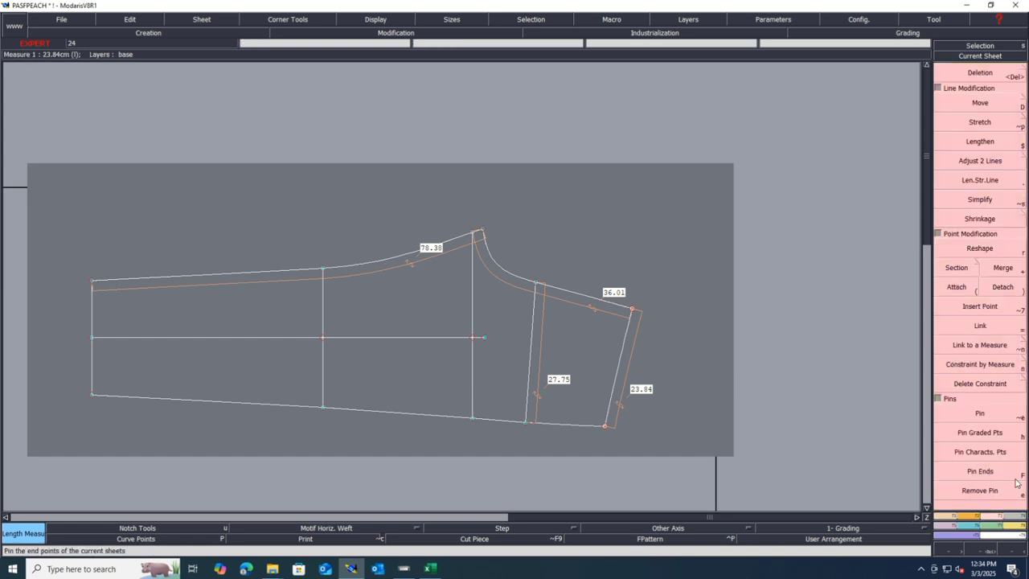
left_click(997, 107)
left_click_drag(511, 196, 447, 240)
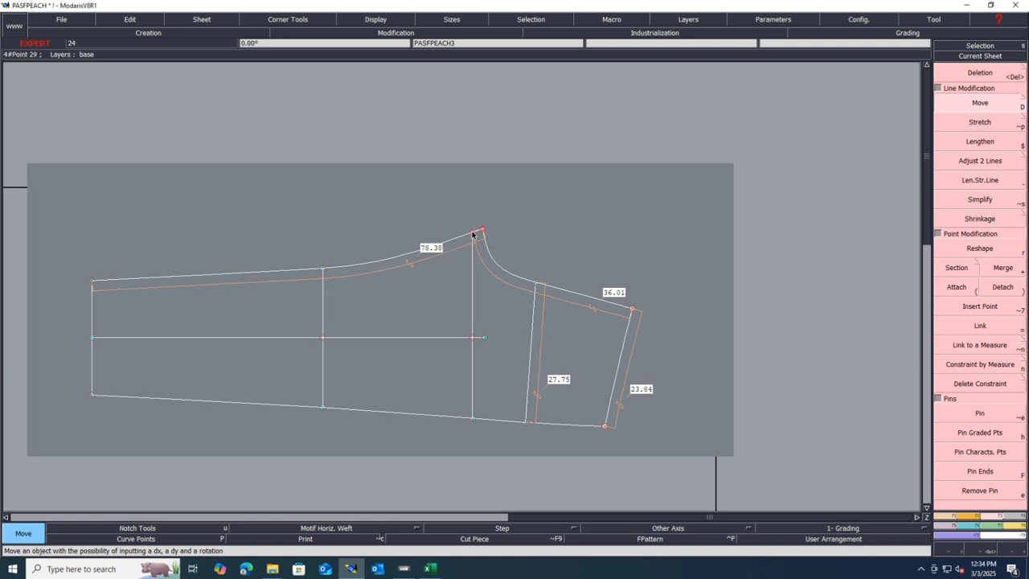
left_click(473, 234)
type("-1")
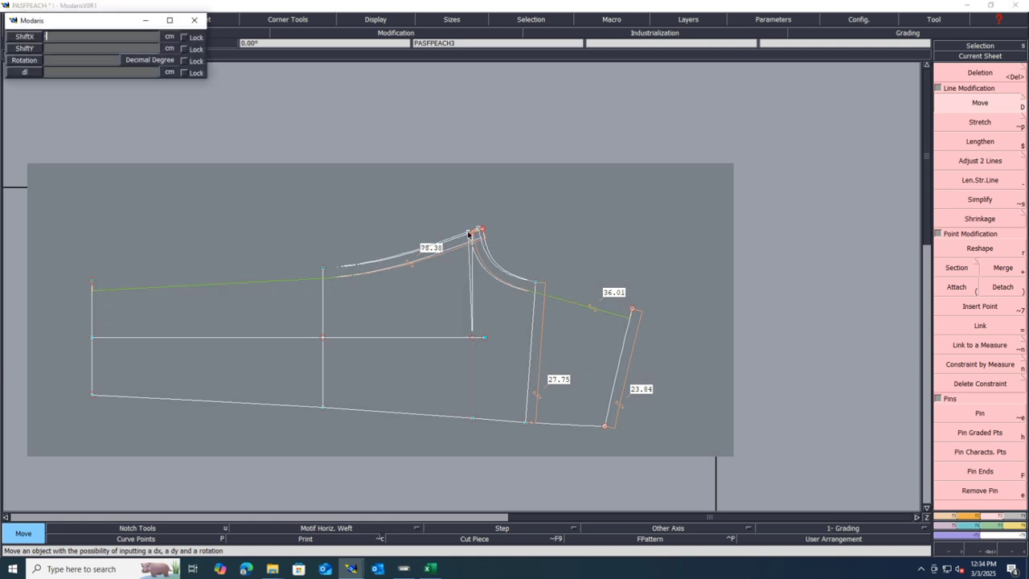
key("Tab")
key("Return")
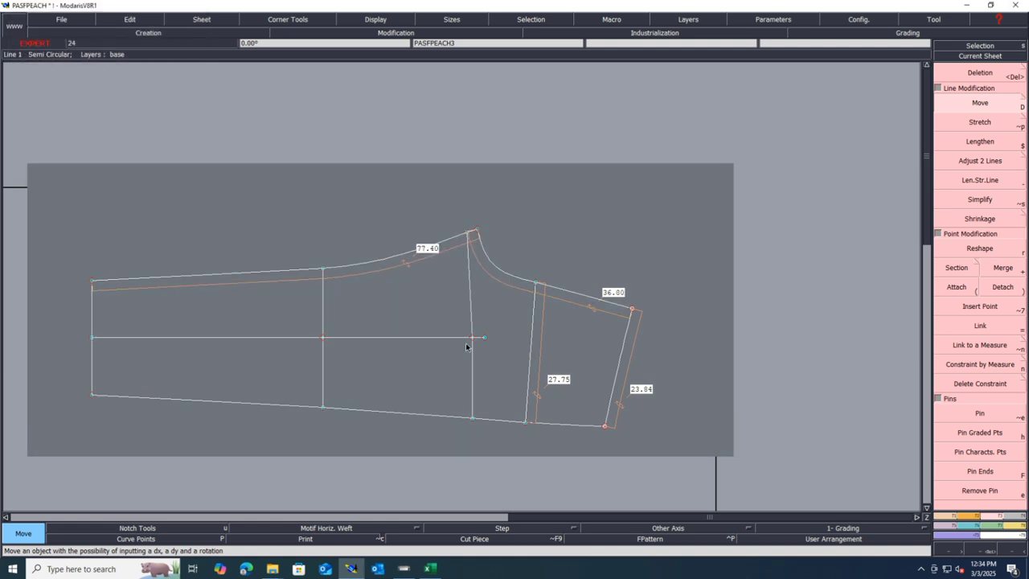
key("Delete")
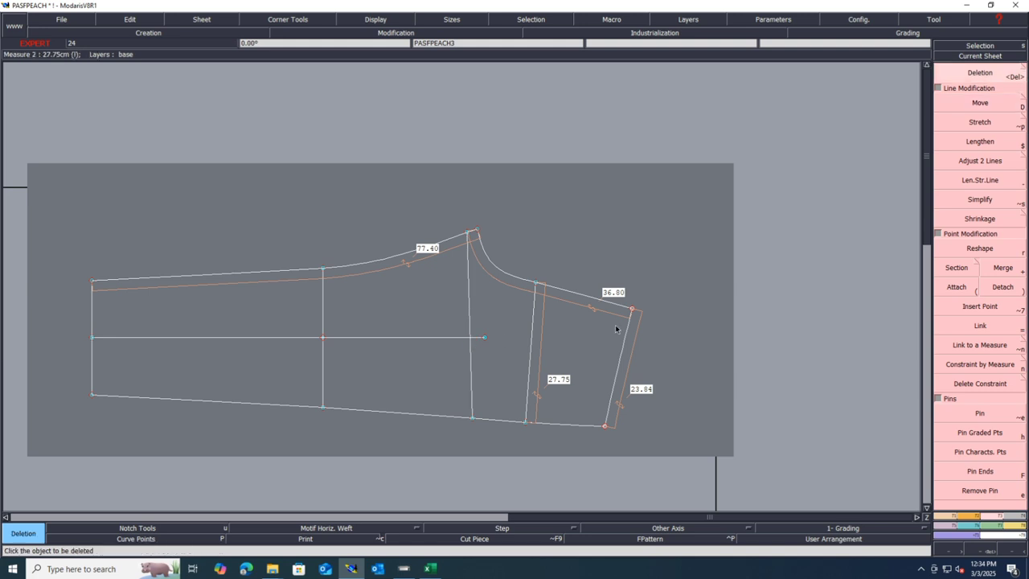
- Move the centre-back waist point by -0.8 cm in X, with a Y shift of 0
key("d")
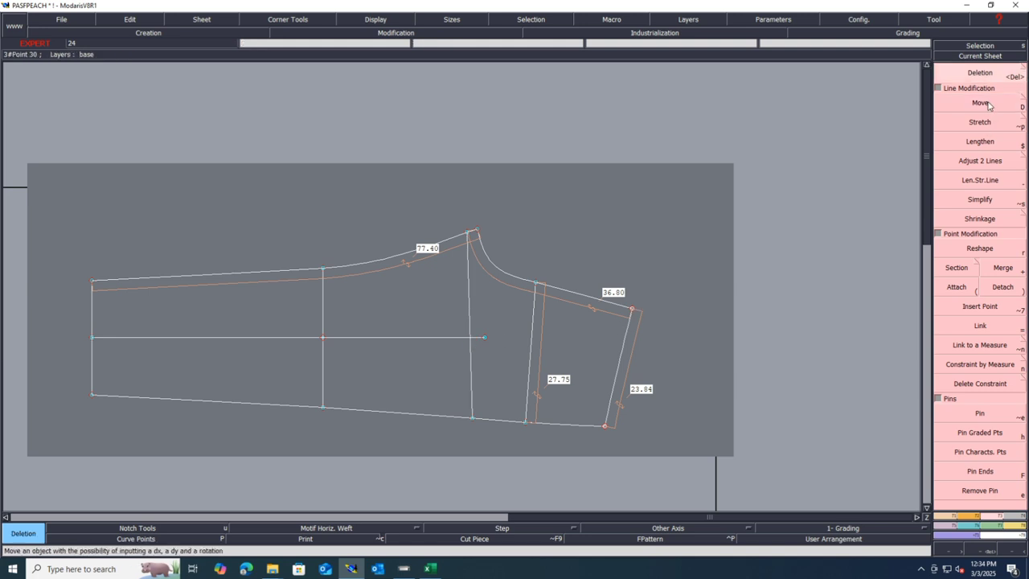
left_click(633, 312)
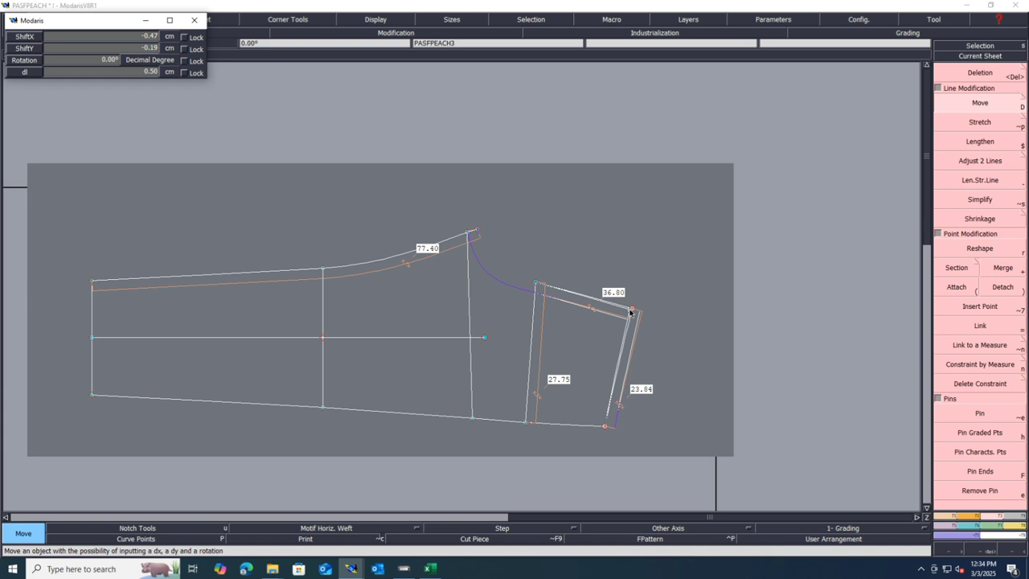
key("Down")
type("-.8")
key("Down")
type("0")
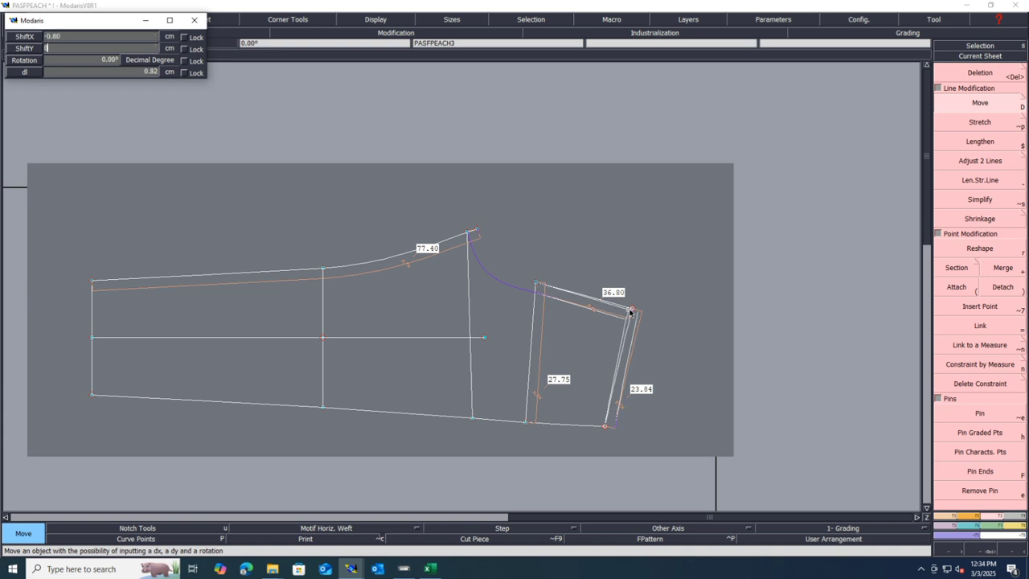
key("Return")
key("Return")
- Move the centre-back waist point by 0.25 cm in Y, with an X shift of 0
left_click_drag(606, 424, 599, 337)
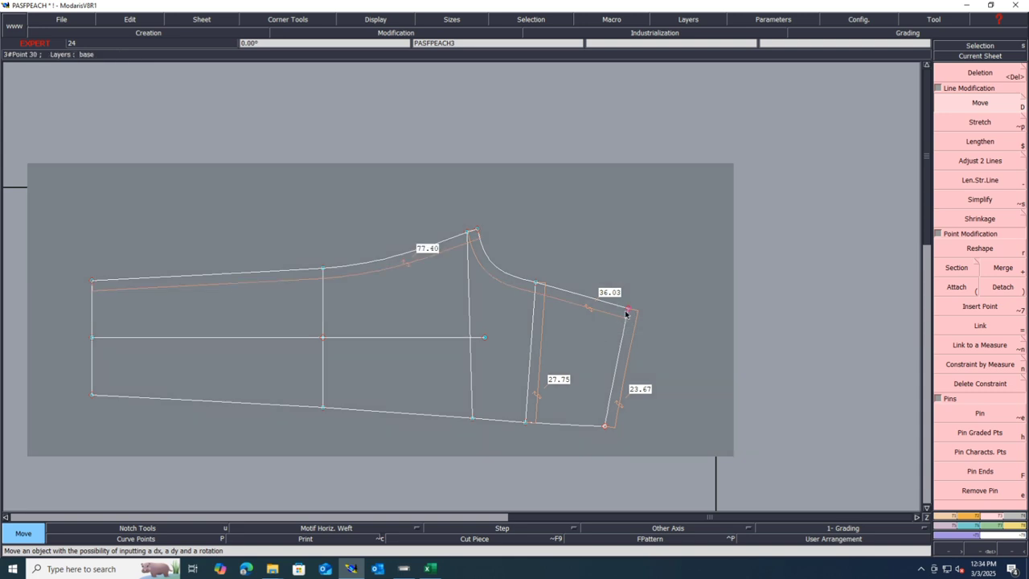
left_click(627, 310)
key("Down")
type("0")
key("Down")
type(".25")
key("Return")
key("Return")
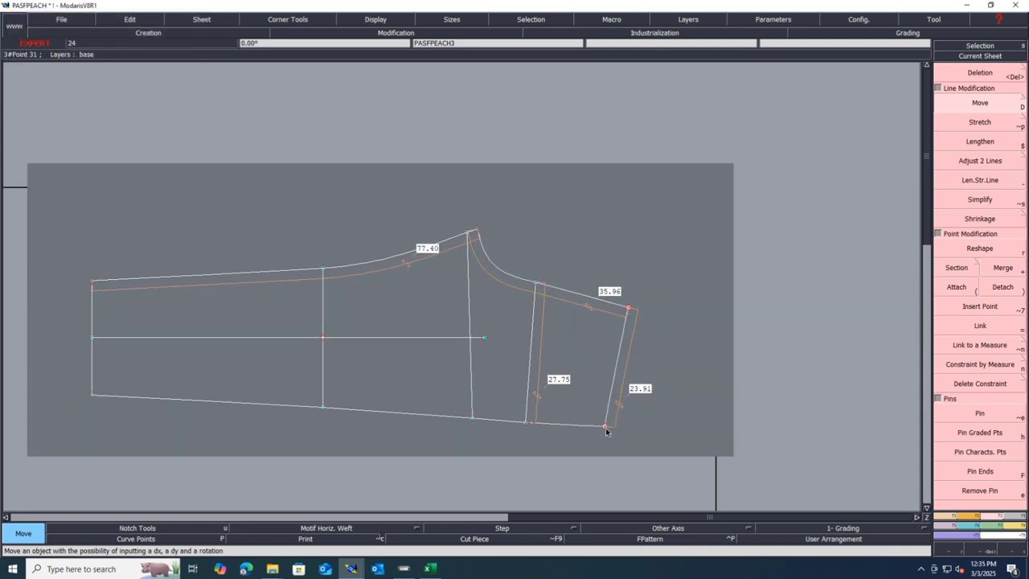
- Shift the side-seam end of the waistline slightly inward in positive Y, with an X shift of 0
left_click(606, 426)
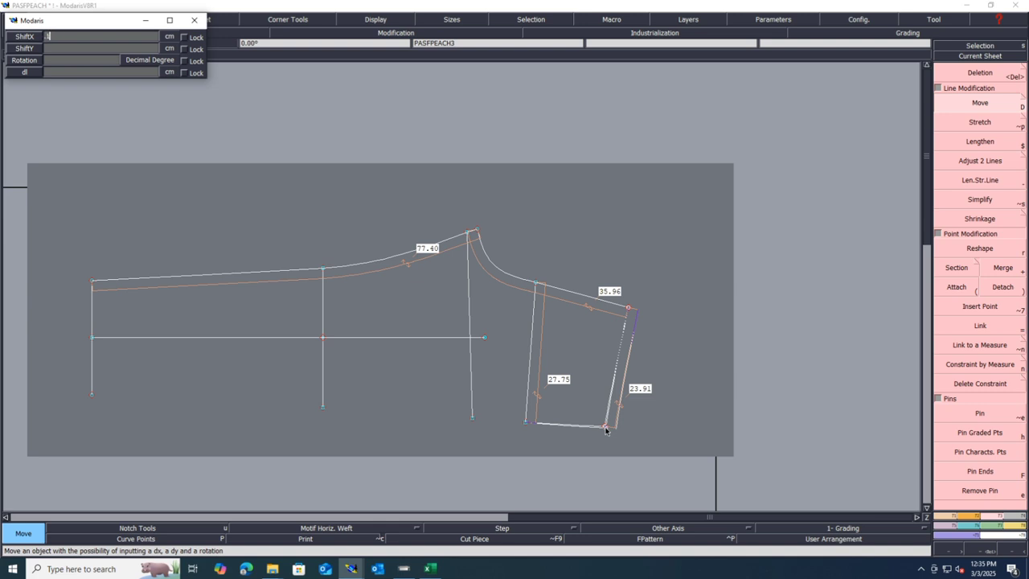
type("0")
key("Down")
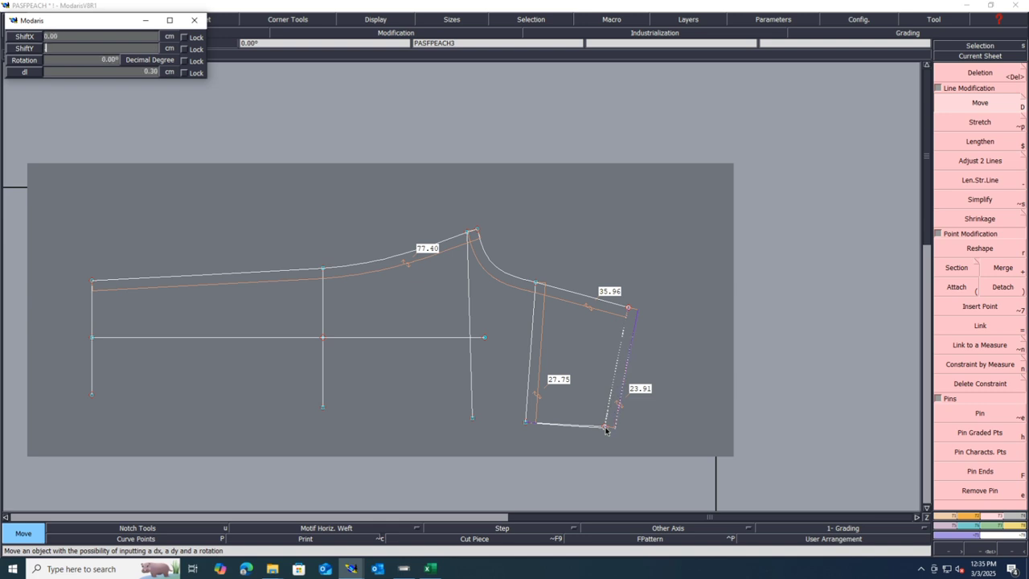
key("Return")
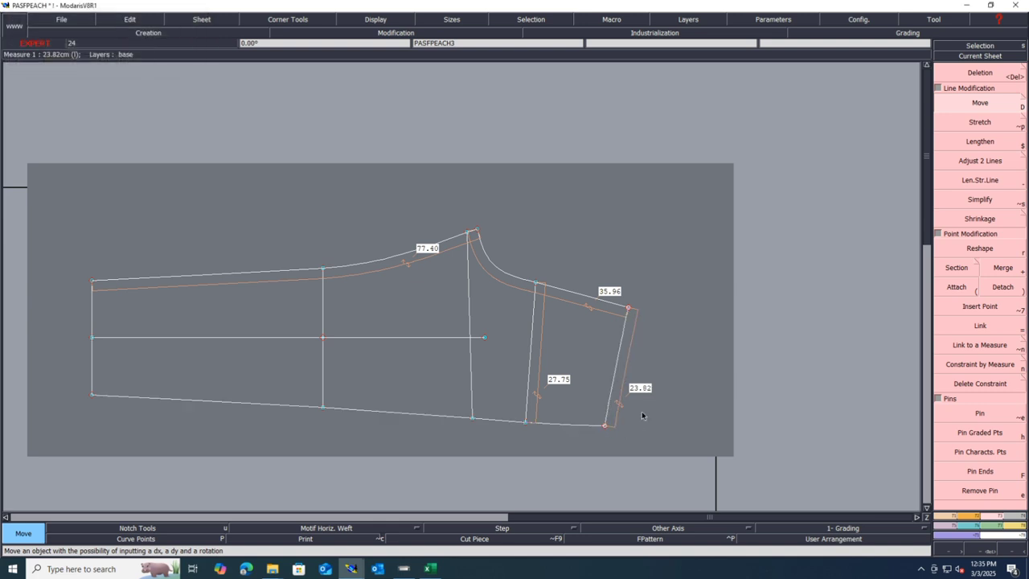
- Reshape the back crotch curve with its hip-side and crotch-point handles to bring the back rise to about 36 cm
scroll(502, 256, "up", 4)
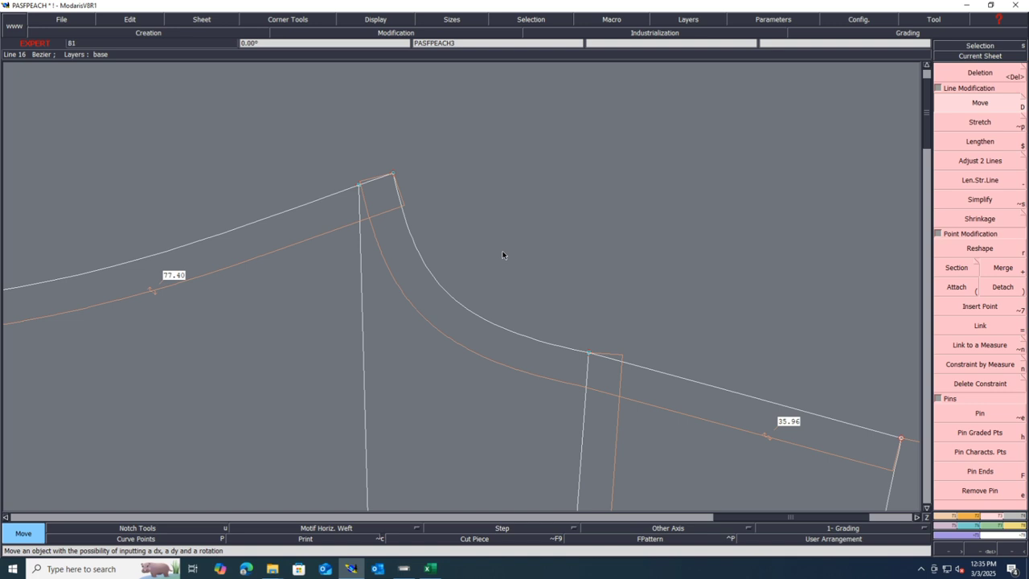
key("r")
left_click(441, 321)
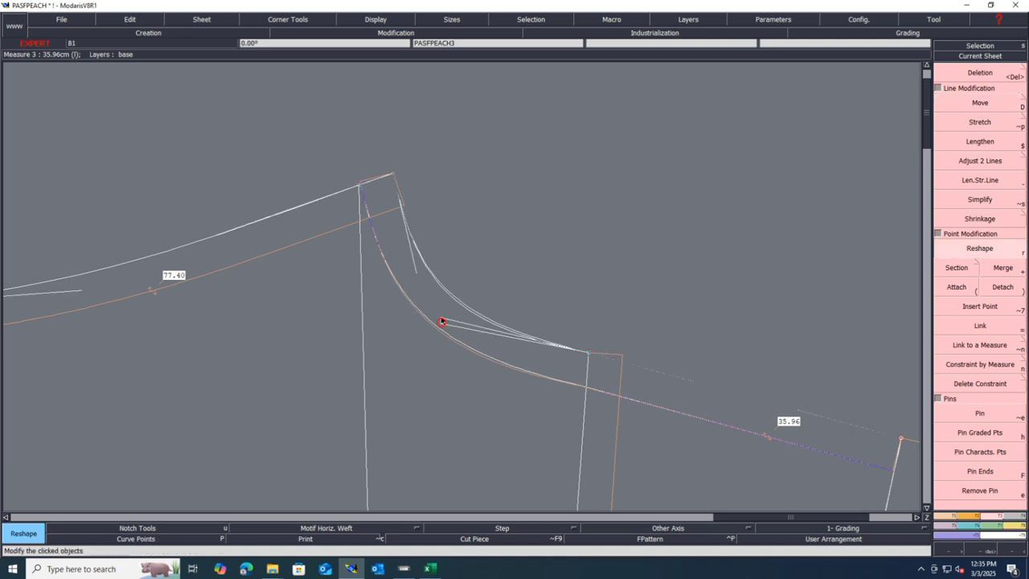
left_click(442, 311)
left_click(415, 268)
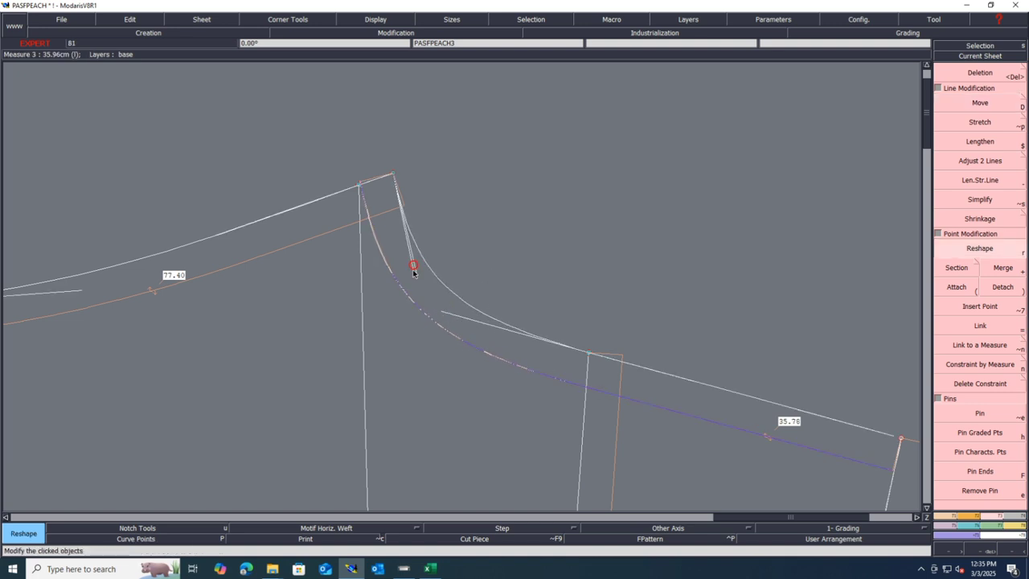
left_click(412, 285)
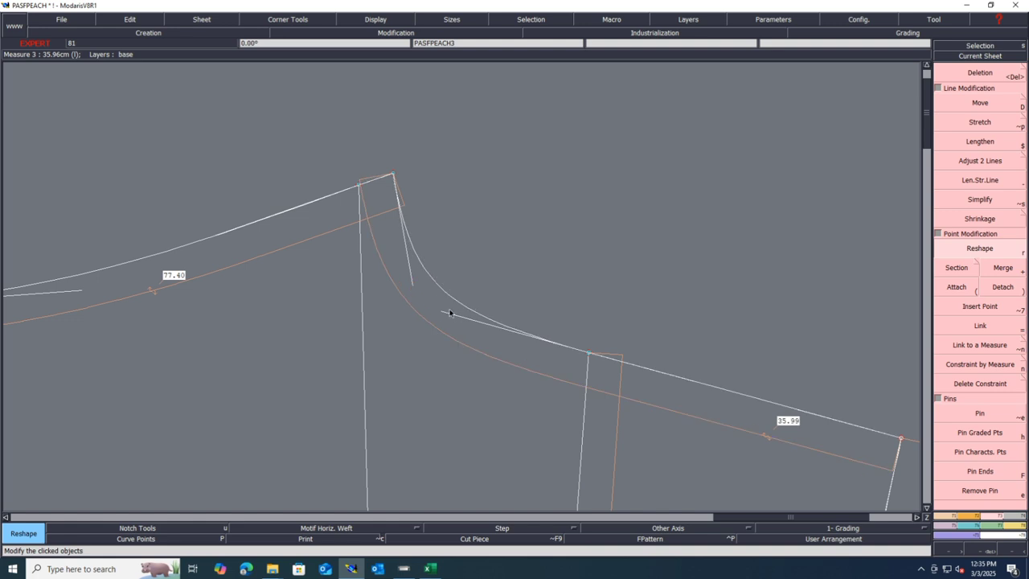
- Shorten the knee-side handle of the back piece's inseam curve to bring the inseam to about 77.35 cm, and save the model
scroll(431, 290, "down", 2)
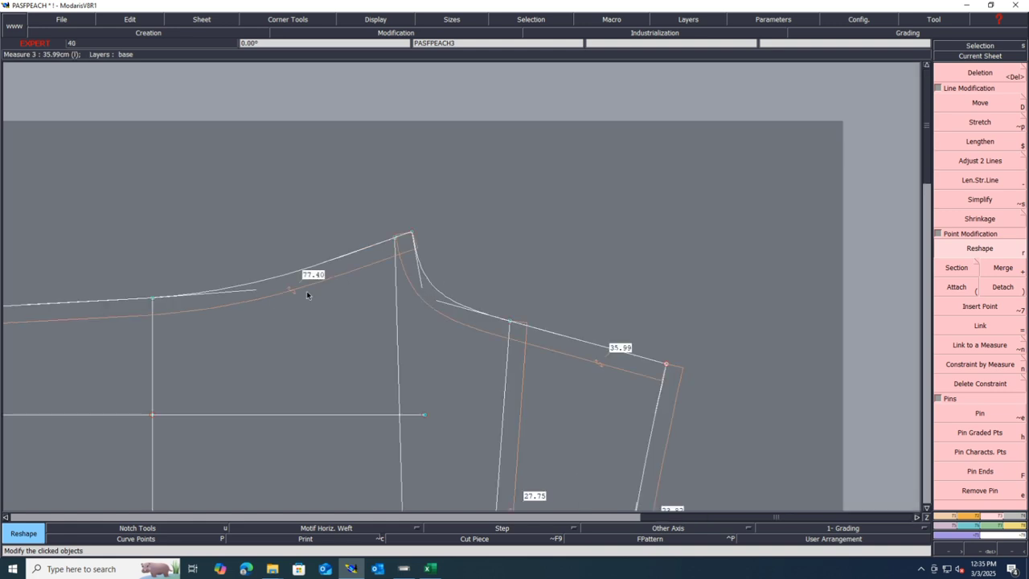
scroll(244, 292, "up", 1)
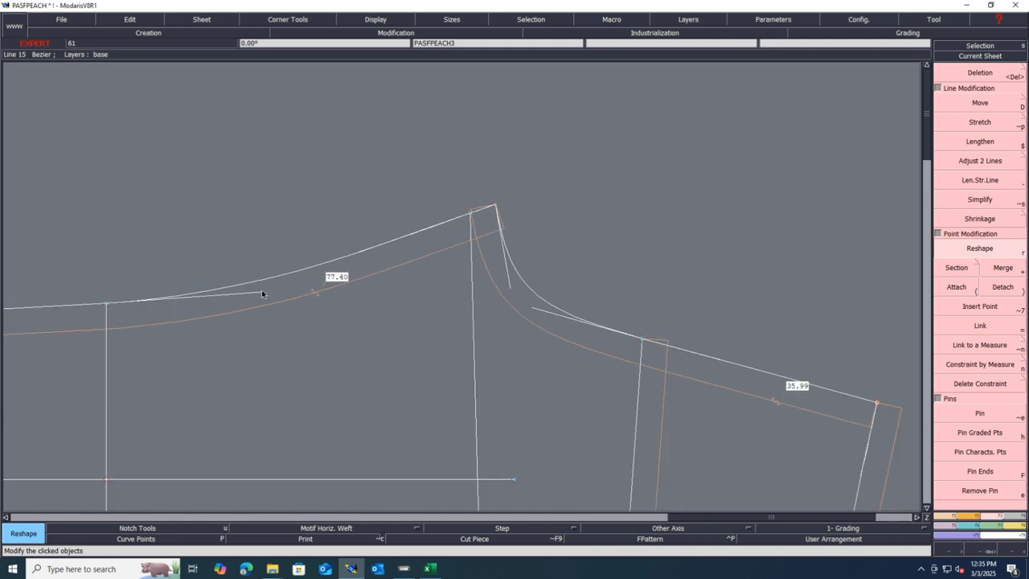
left_click_drag(262, 294, 230, 293)
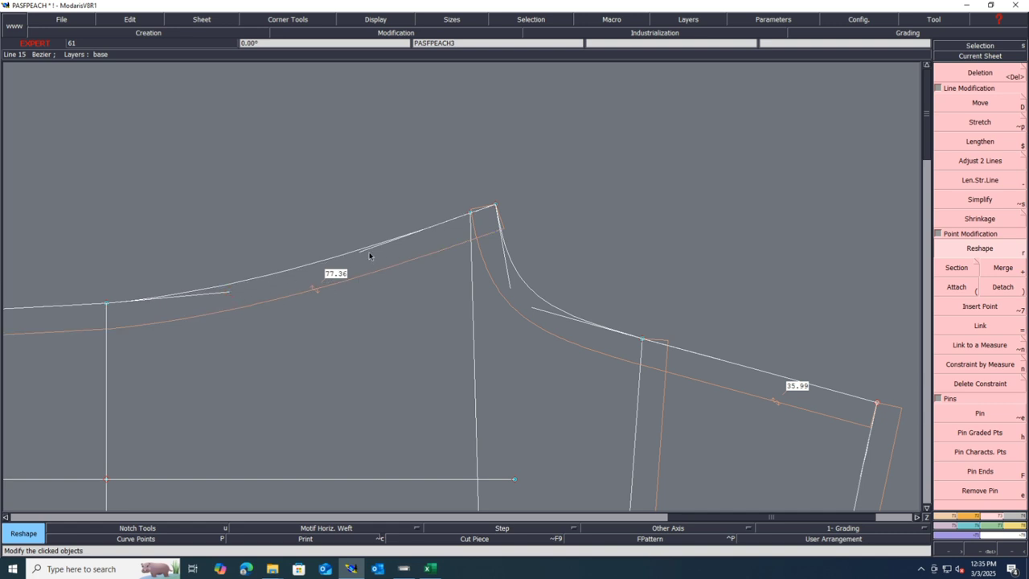
scroll(439, 294, "down", 2)
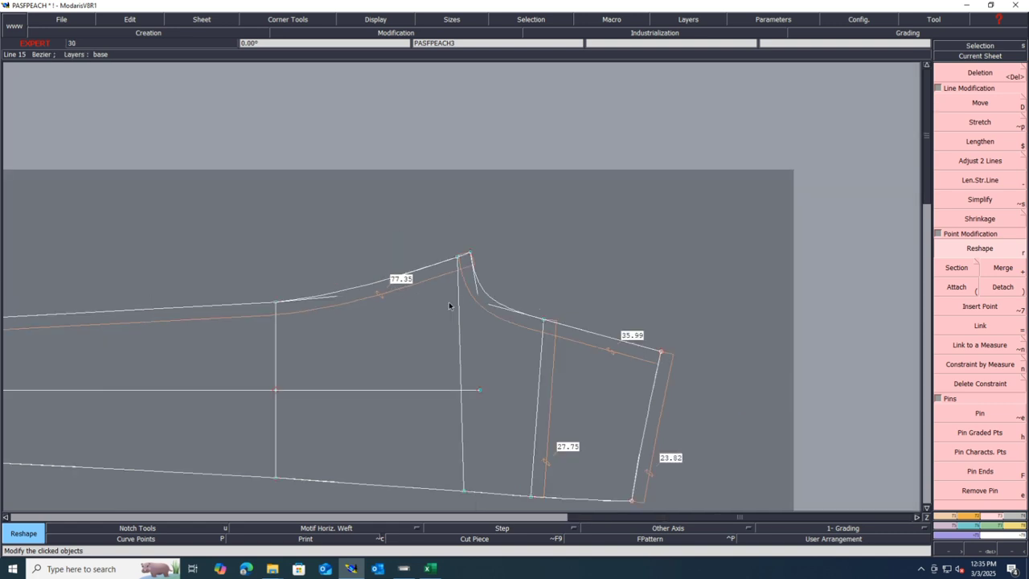
key("ctrl+s")
left_click(443, 345)
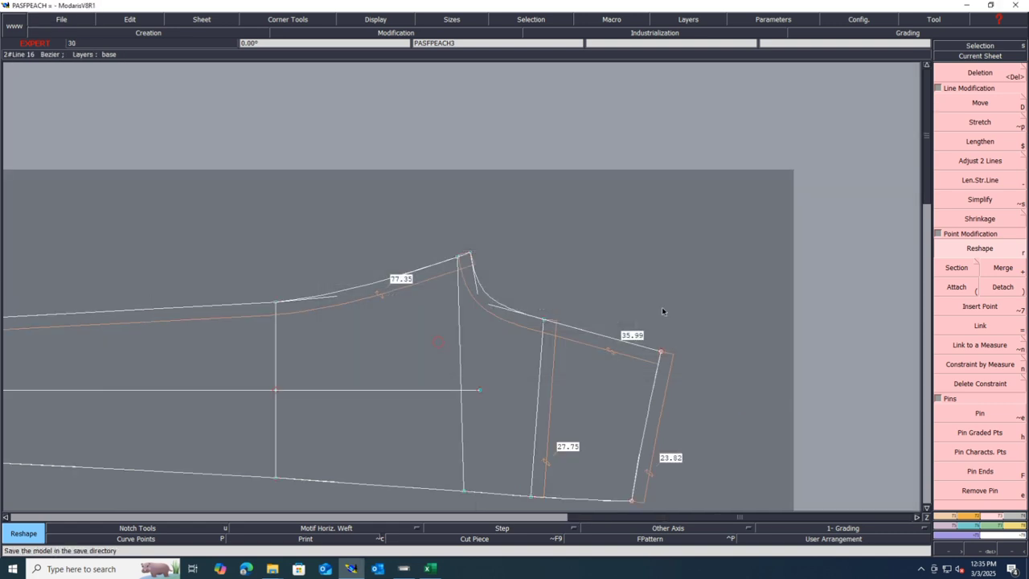
left_click(946, 517)
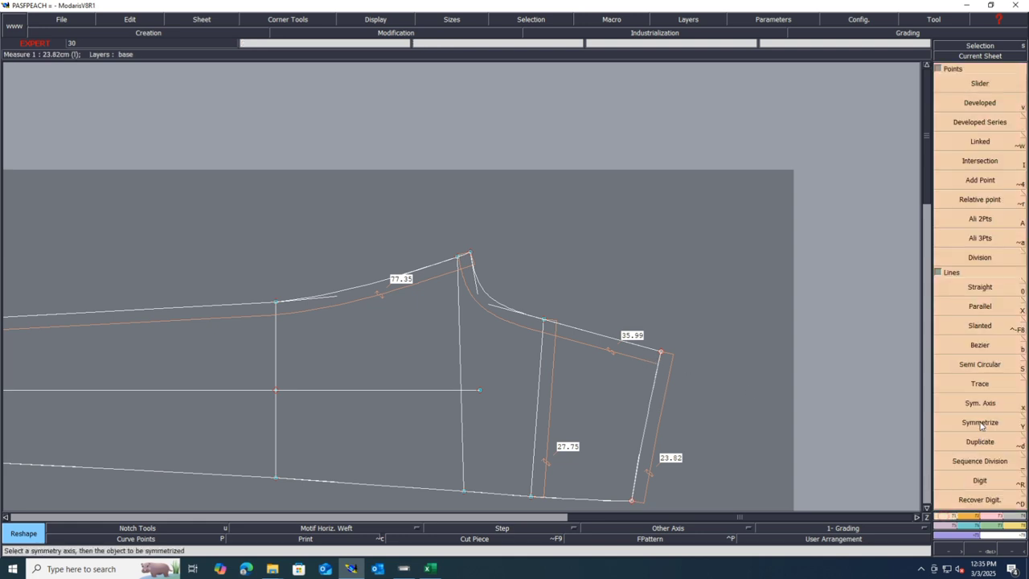
left_click(972, 403)
left_click(662, 353)
left_click(635, 345)
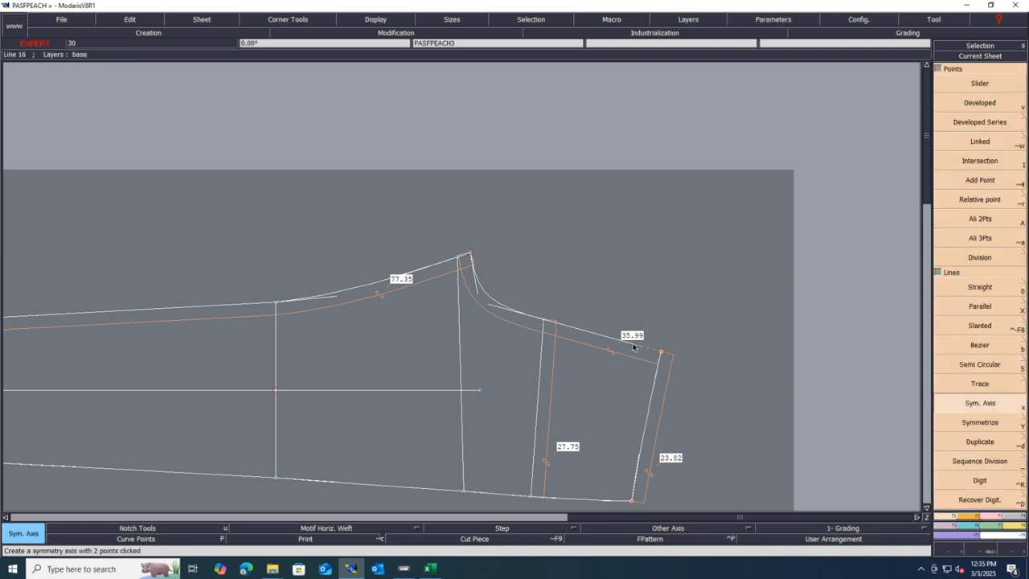
key("y")
left_click(652, 404)
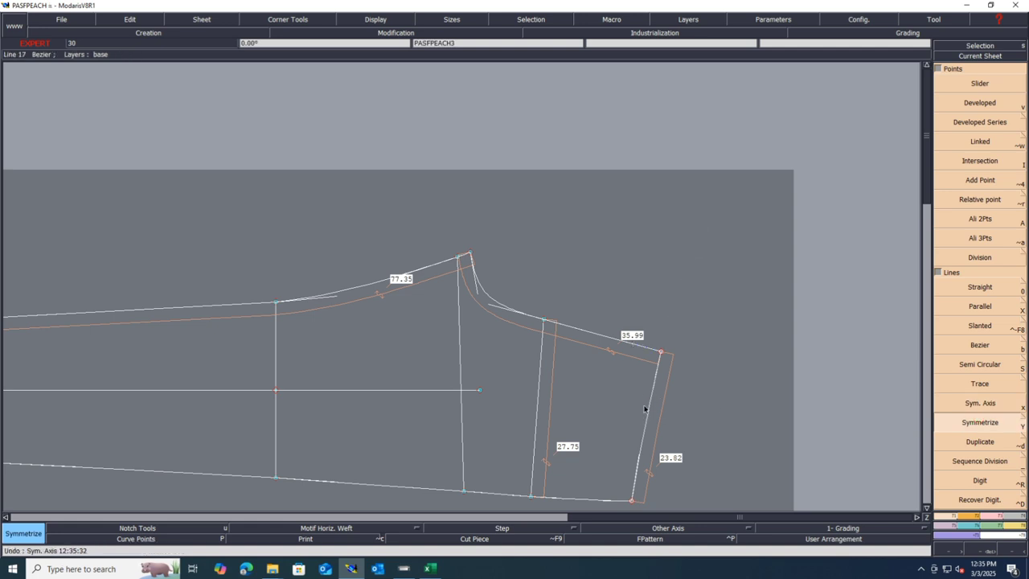
- Reshape the back waistline into a slight curve near its centre-back end and save the model despite the validation warnings
scroll(651, 394, "up", 1)
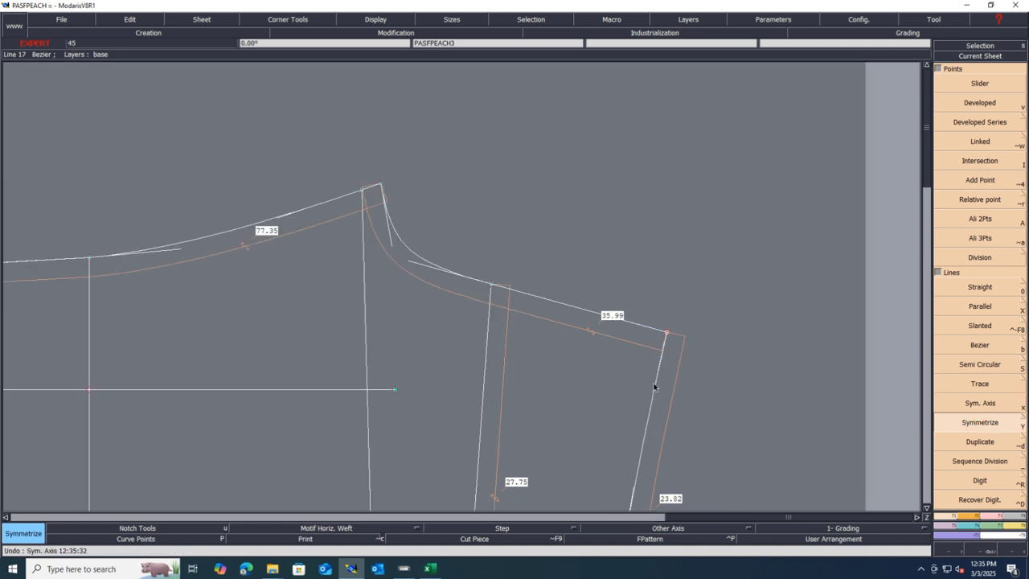
right_click(654, 386)
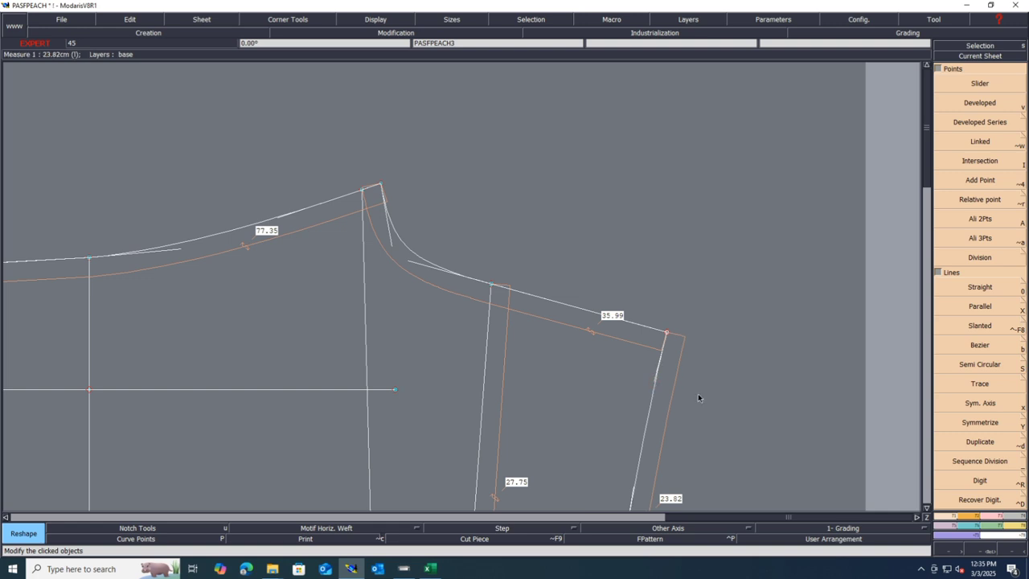
scroll(698, 394, "down", 2)
scroll(628, 482, "down", 2)
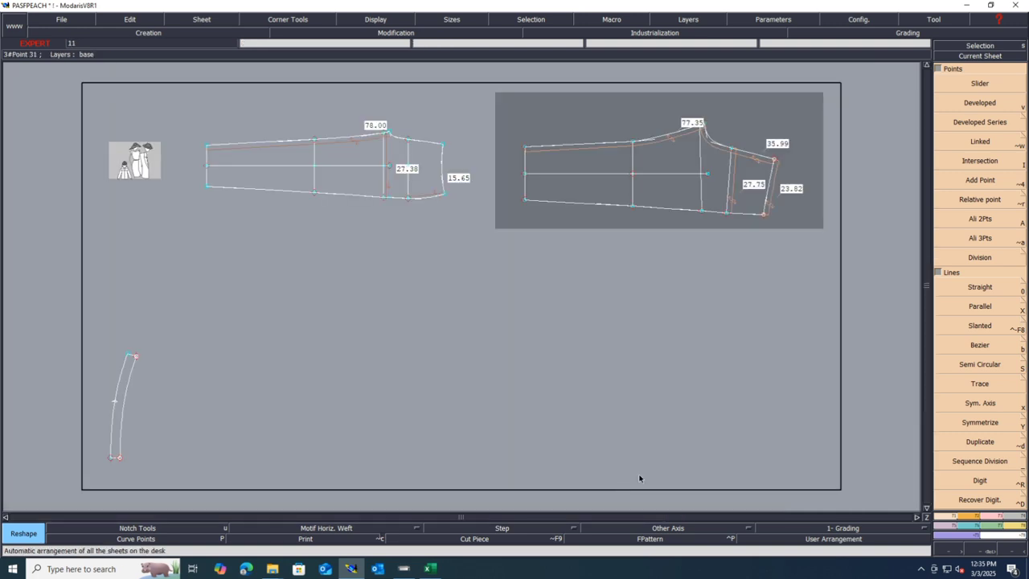
key("ctrl+s")
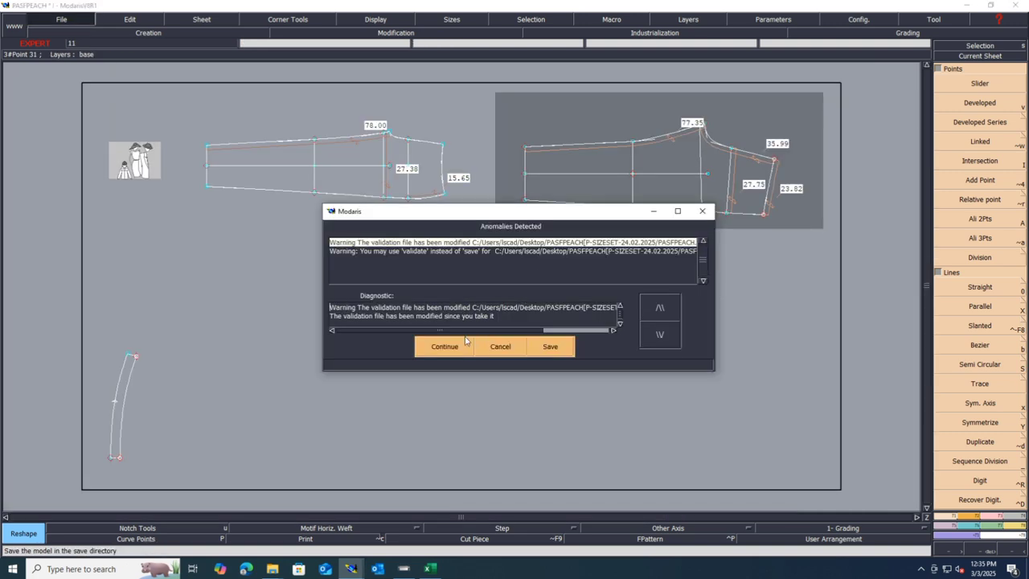
left_click(450, 346)
- Reshape the front piece's side seam slightly with its curve handle between the crotch line and the hip line
scroll(394, 166, "up", 2)
scroll(410, 193, "up", 2)
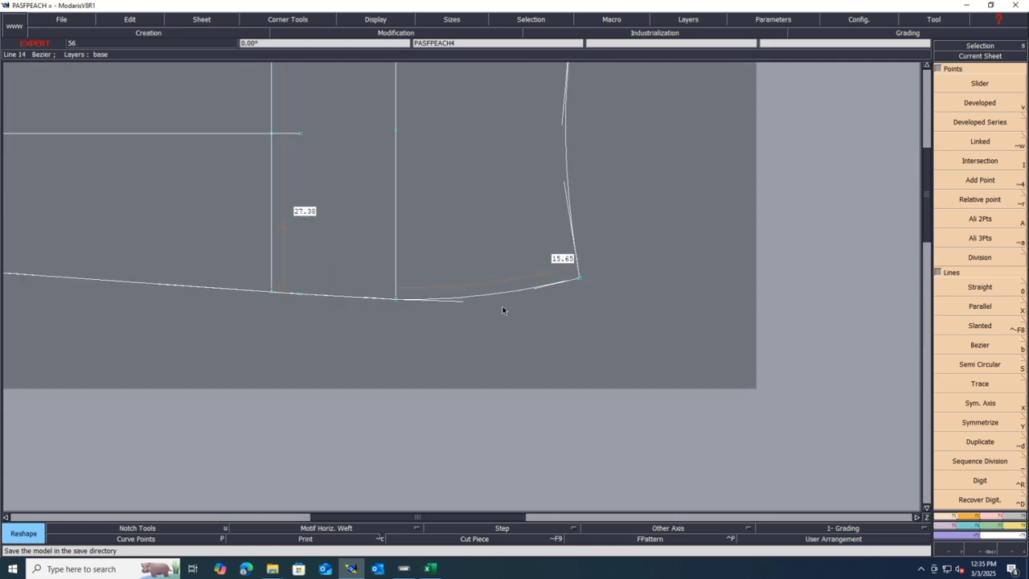
scroll(507, 293, "up", 1)
scroll(482, 306, "up", 1)
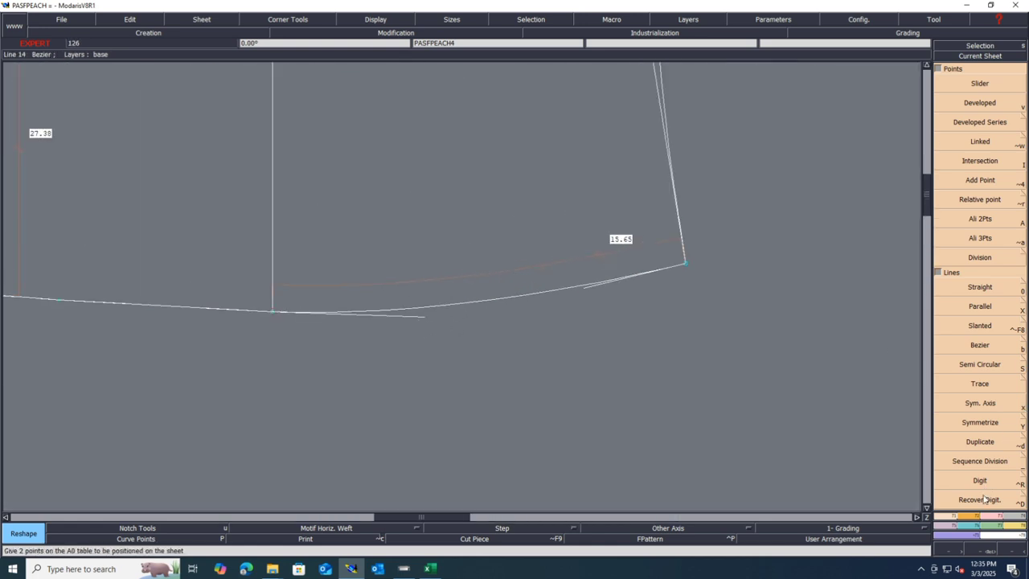
key("F2")
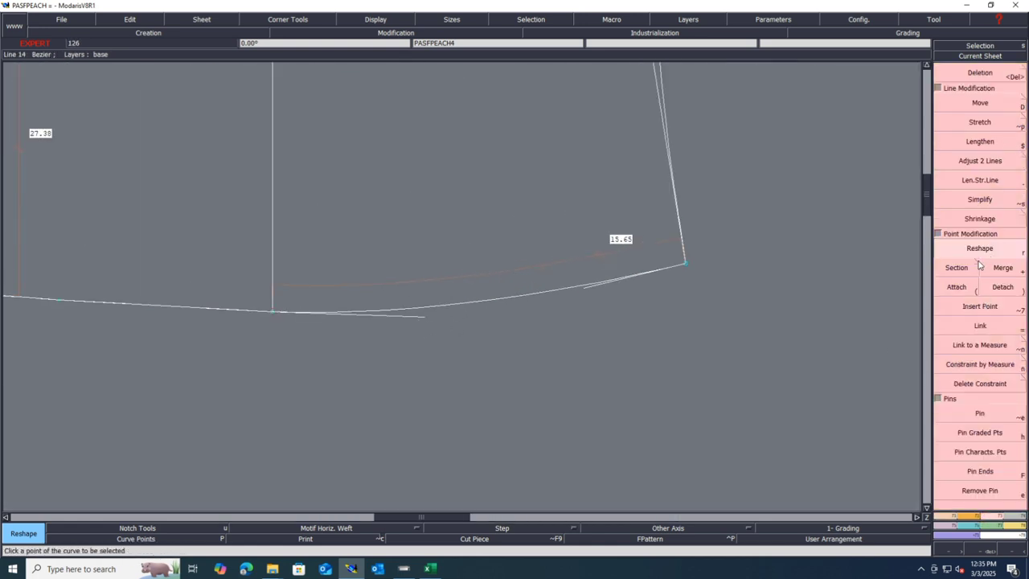
left_click(202, 309)
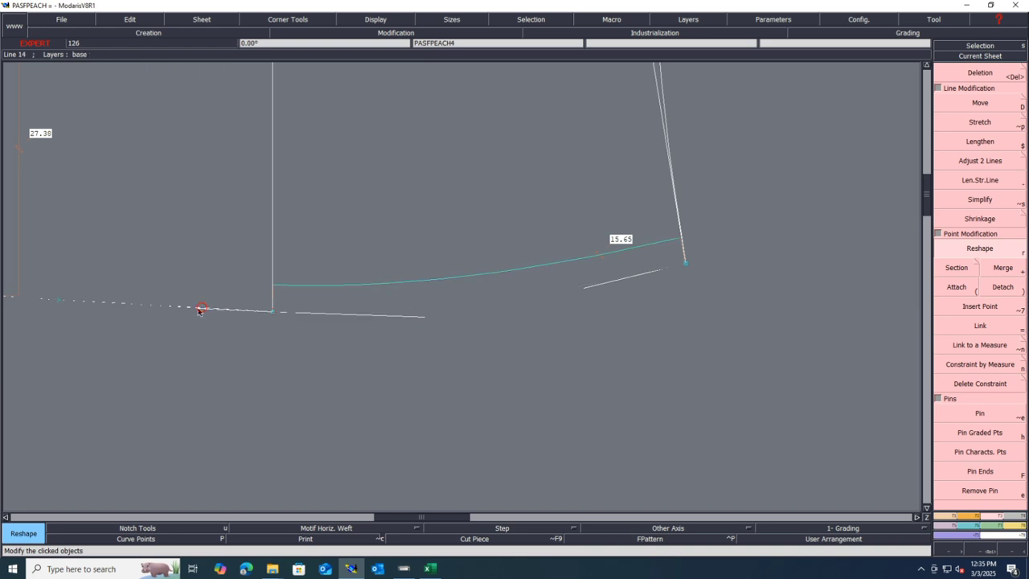
left_click(197, 309)
- Delete the extra point on the front side seam just above the crotch line
scroll(171, 329, "down", 1)
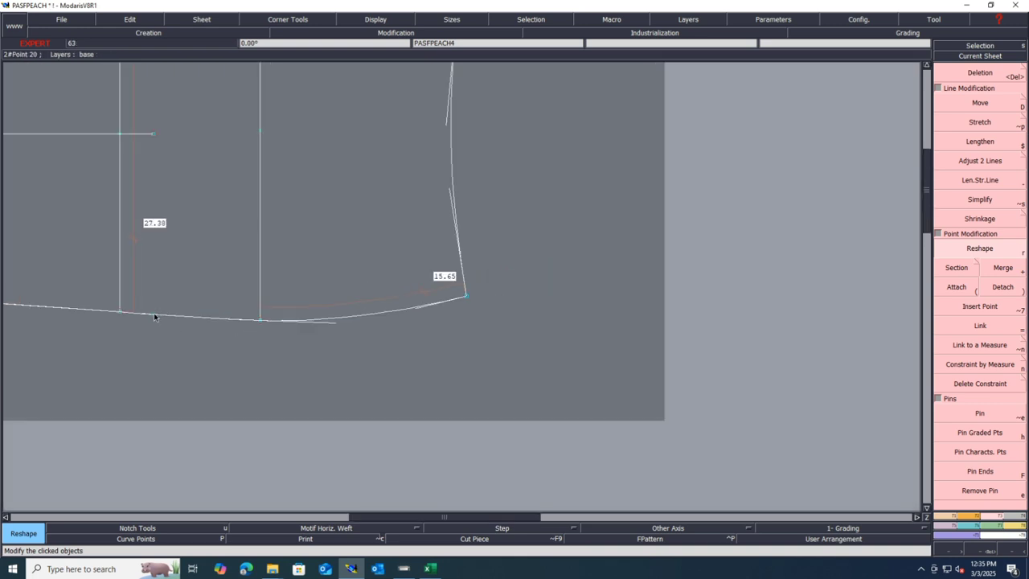
key("Delete")
scroll(126, 258, "up", 1)
scroll(127, 273, "up", 2)
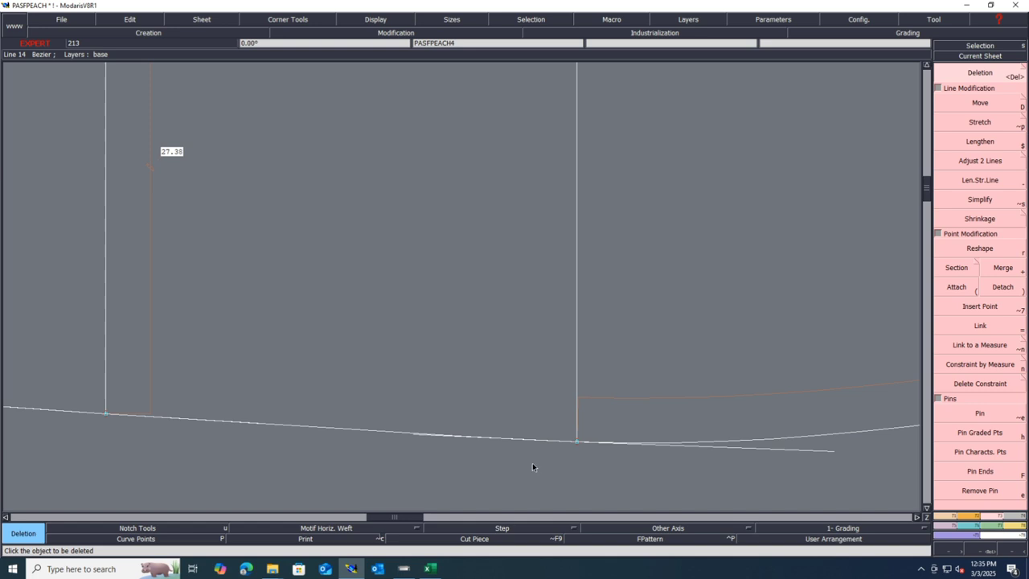
scroll(532, 467, "down", 2)
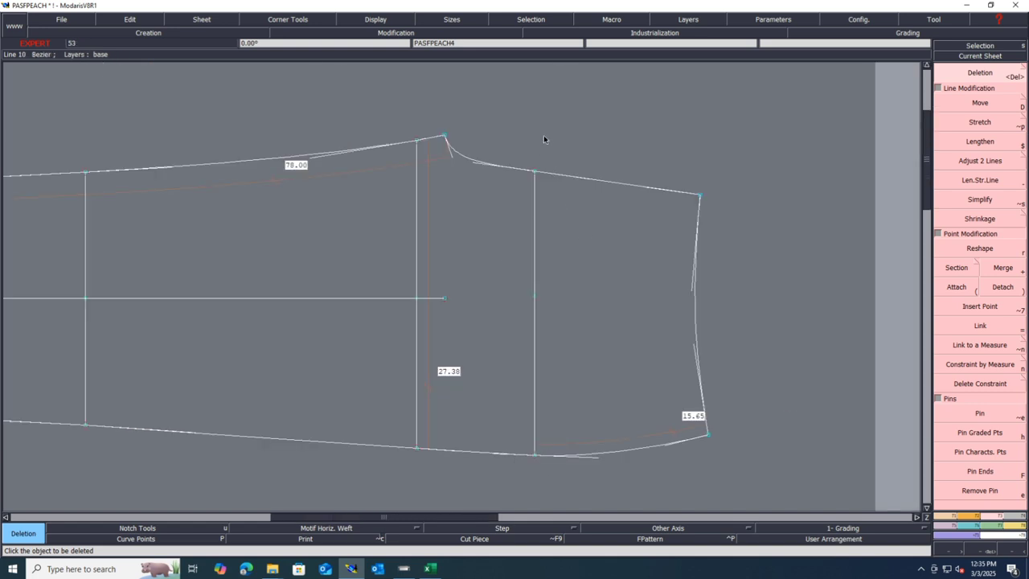
- Reshape the front crotch curve slightly with its hip-side handle and save the model despite the validation warnings
scroll(470, 122, "up", 2)
left_click(982, 248)
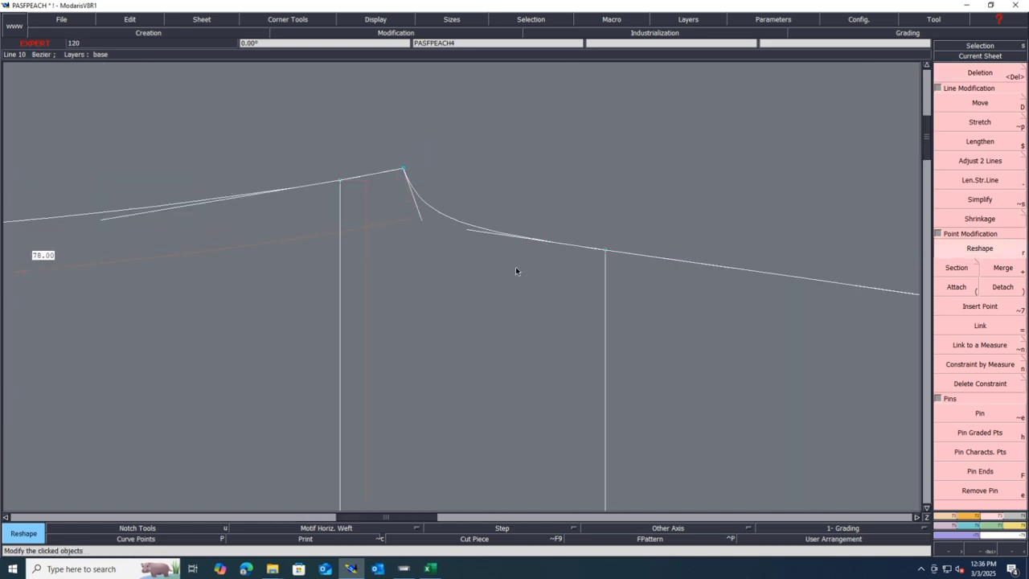
left_click_drag(468, 231, 464, 233)
scroll(499, 232, "down", 3)
scroll(483, 230, "up", 1)
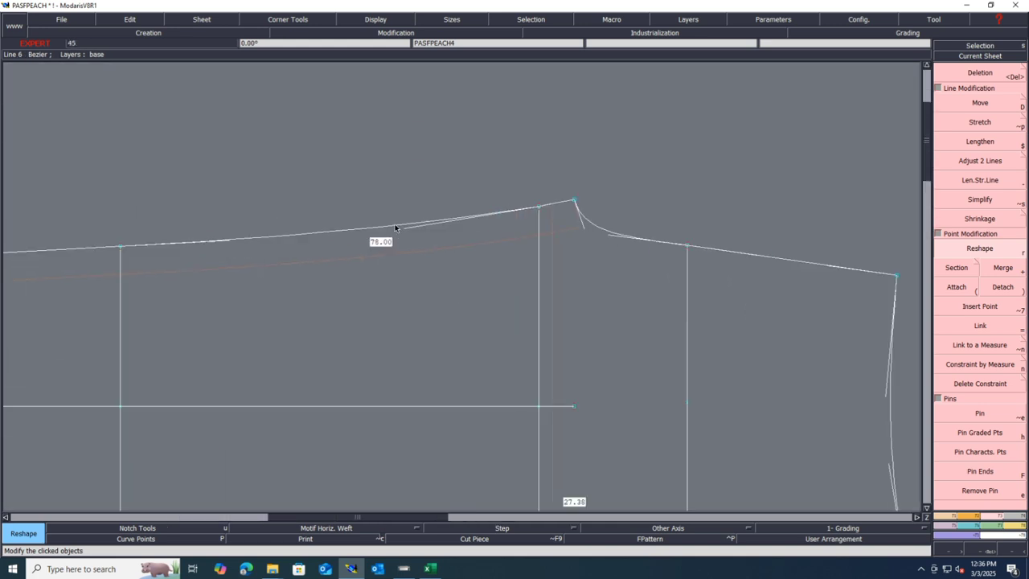
scroll(588, 219, "down", 2)
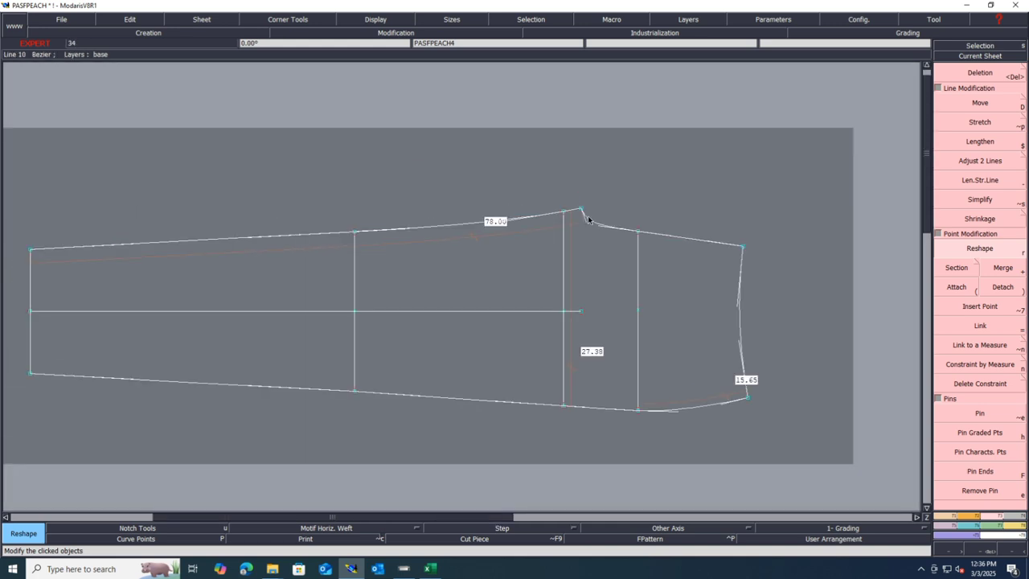
key("ctrl+s")
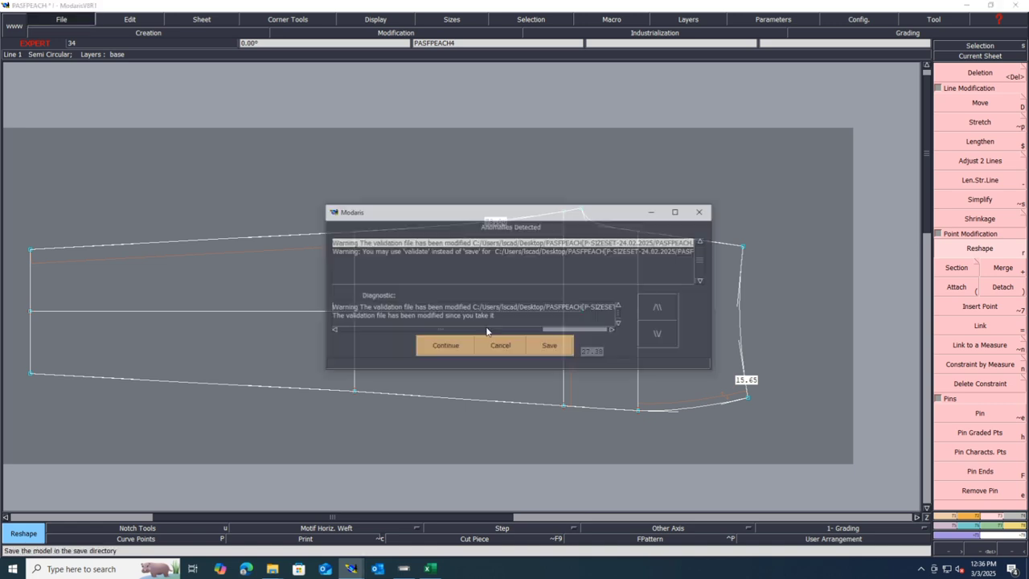
left_click(442, 345)
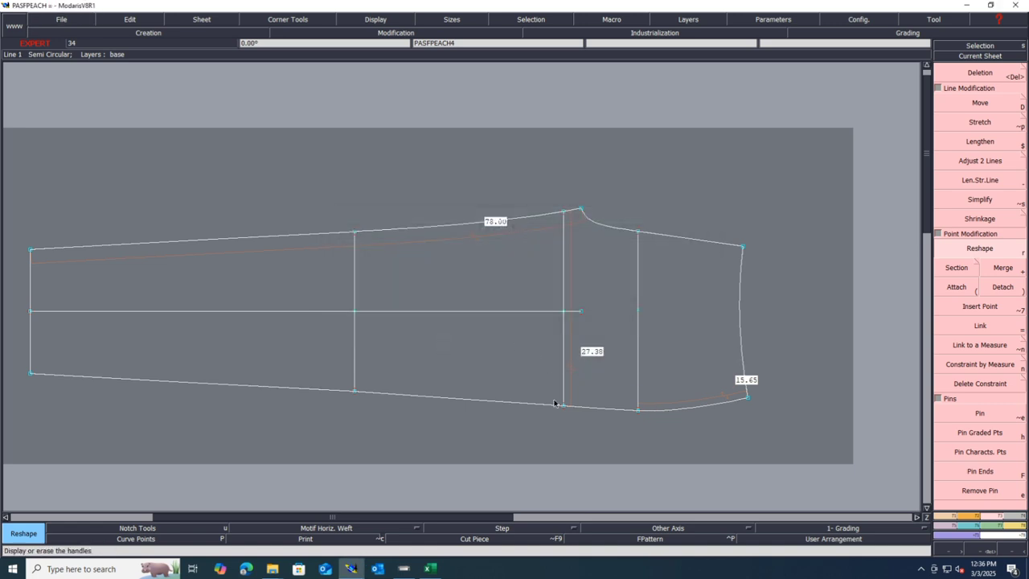
- Marry the front piece onto the back piece at their crotch points
scroll(469, 281, "down", 2)
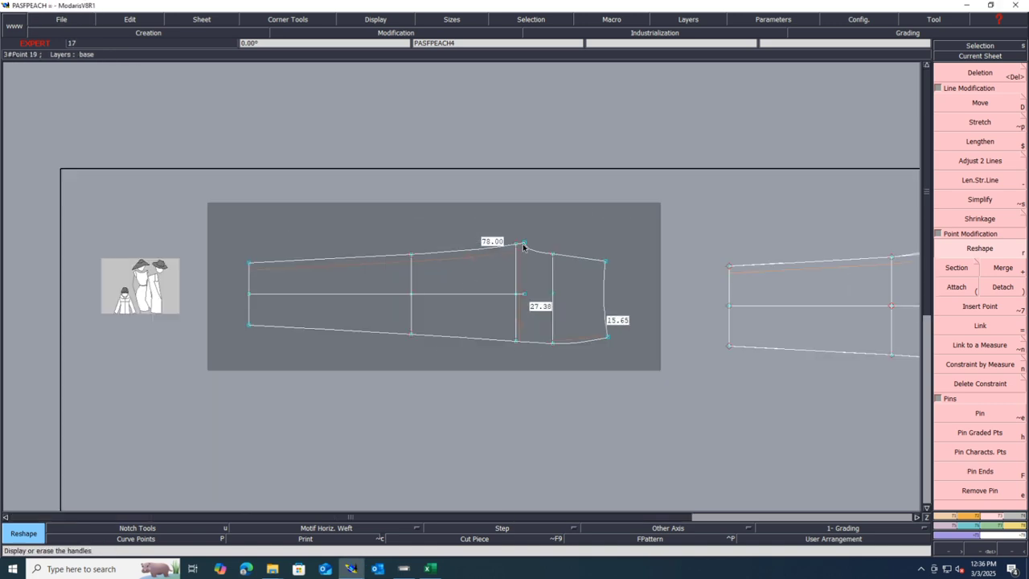
left_click(1012, 527)
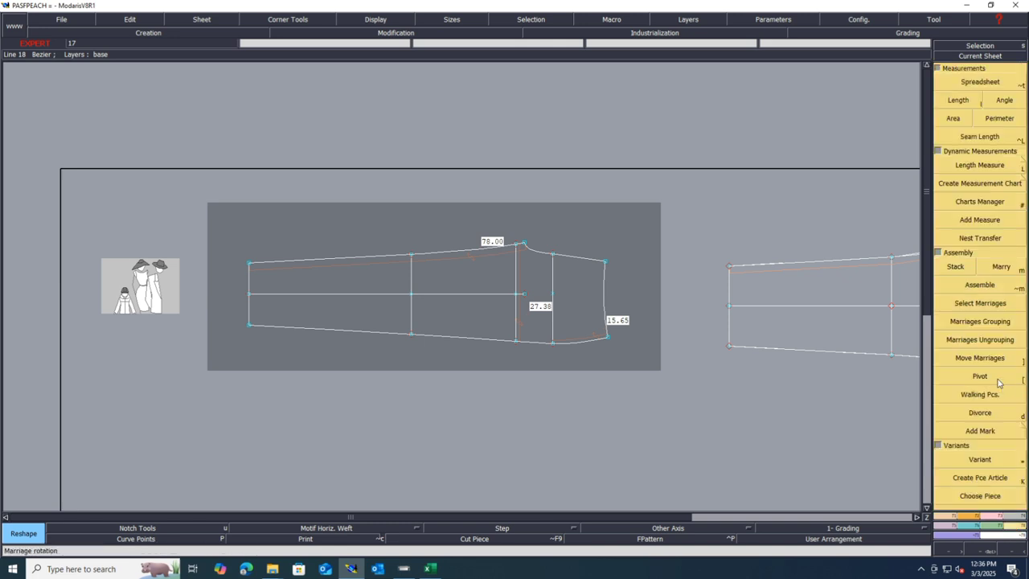
left_click(1003, 266)
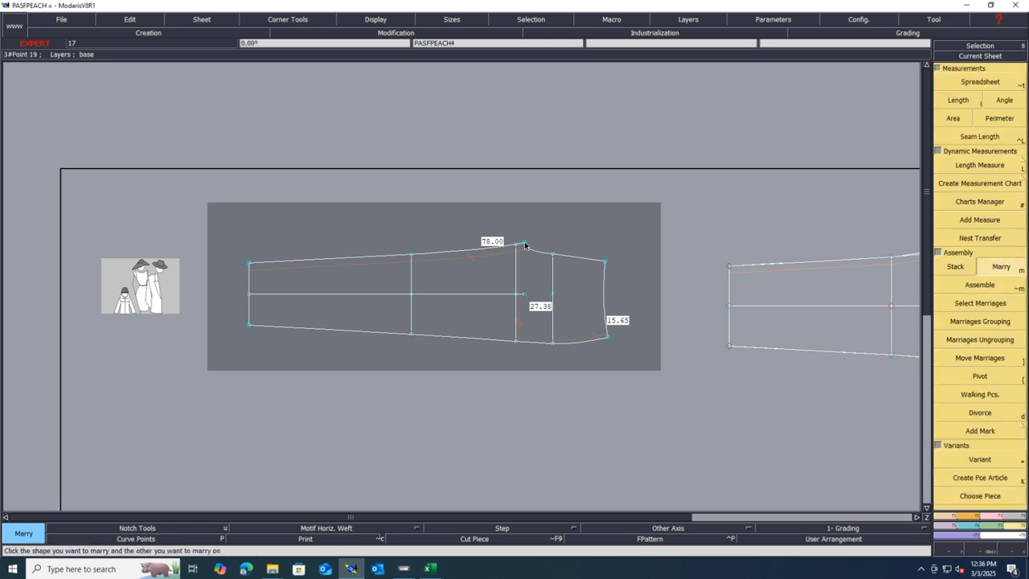
left_click(524, 243)
scroll(239, 292, "down", 2)
scroll(624, 252, "up", 5)
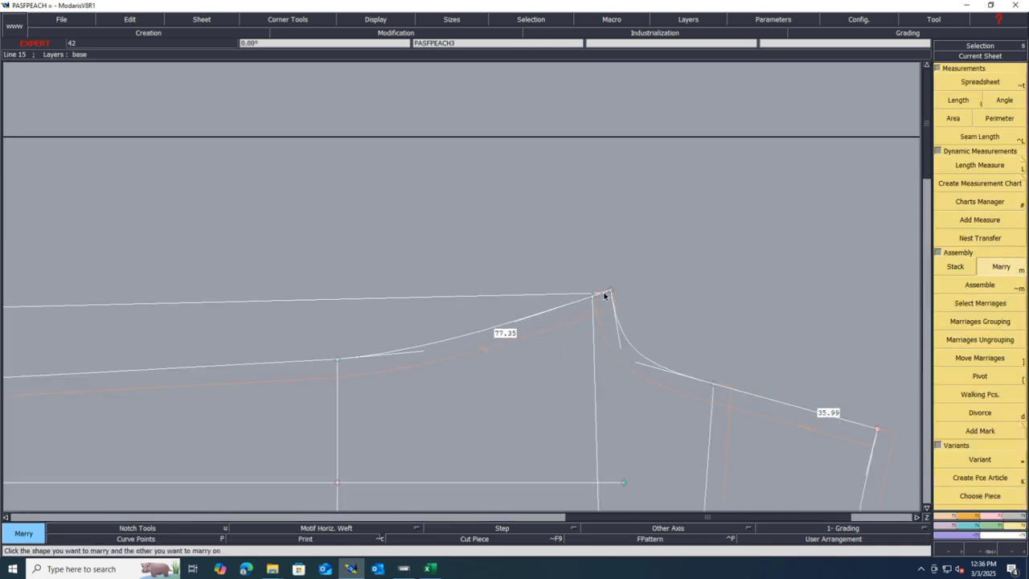
left_click(609, 291)
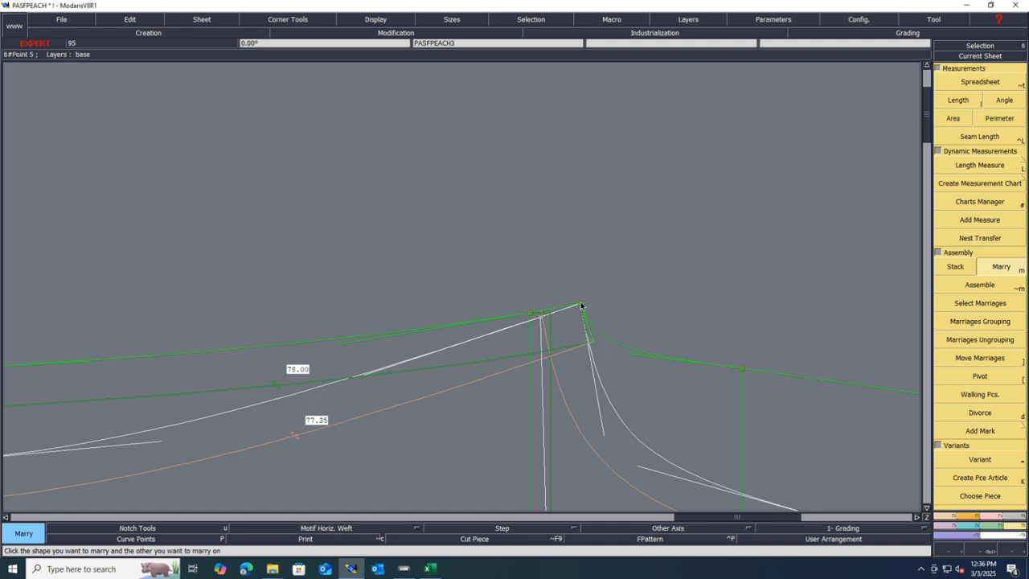
- Flip the married front piece at the crotch point and pivot it along the back inseam to check the crotch curve transition
key("bracketright")
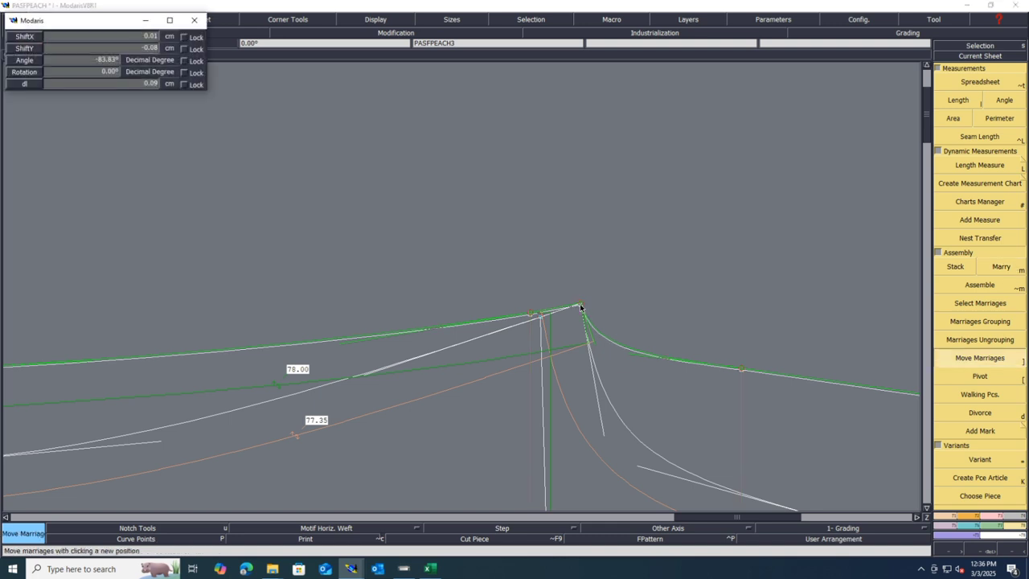
left_click(580, 308)
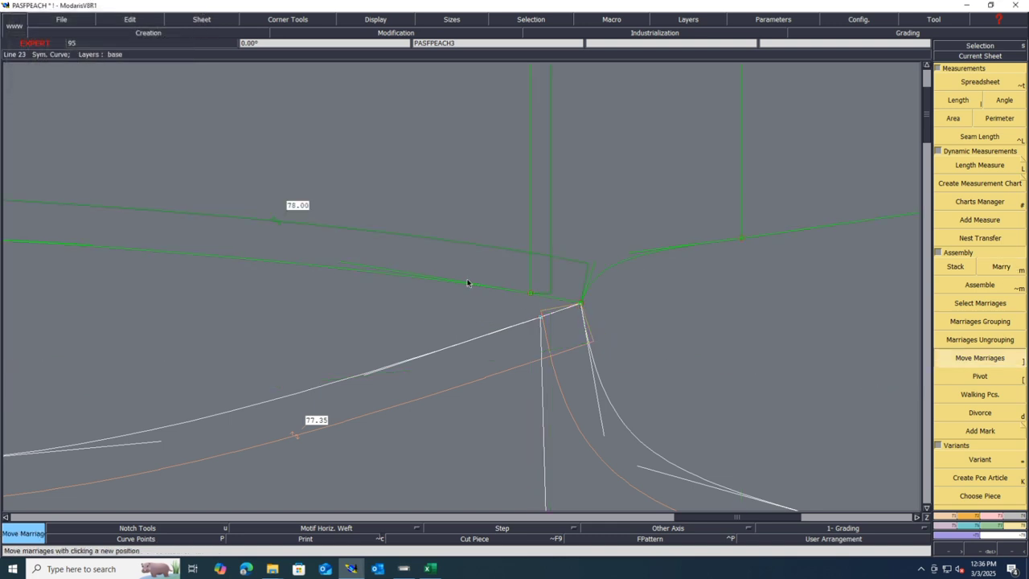
key("bracketleft")
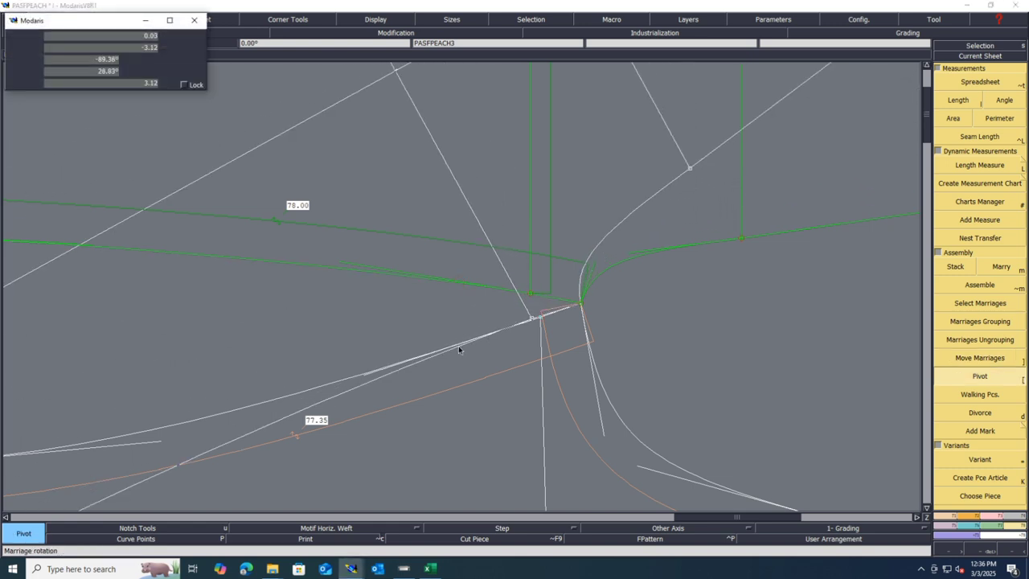
left_click(459, 349)
scroll(600, 319, "down", 3)
scroll(600, 318, "up", 5)
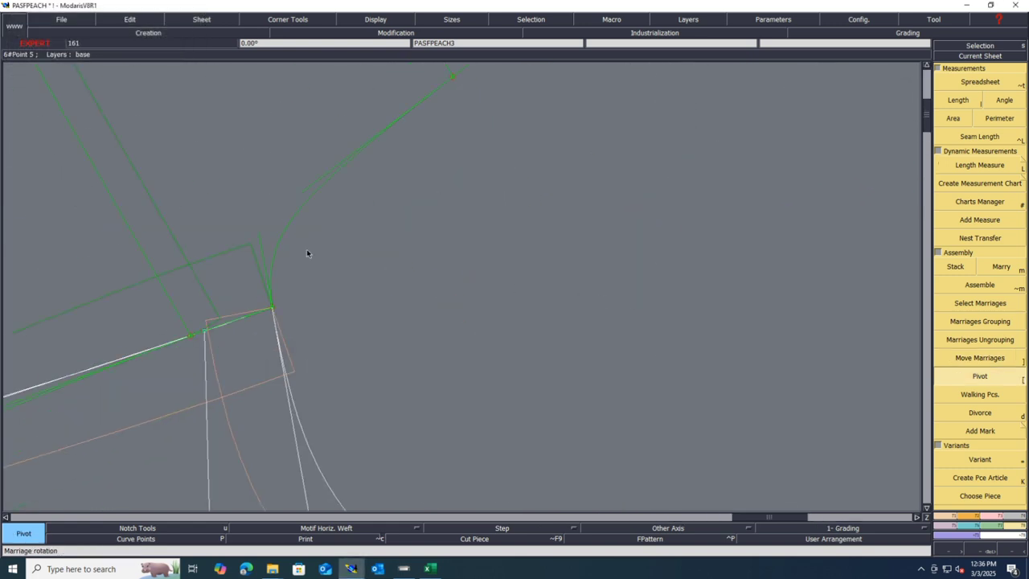
scroll(361, 218, "down", 3)
scroll(418, 189, "down", 2)
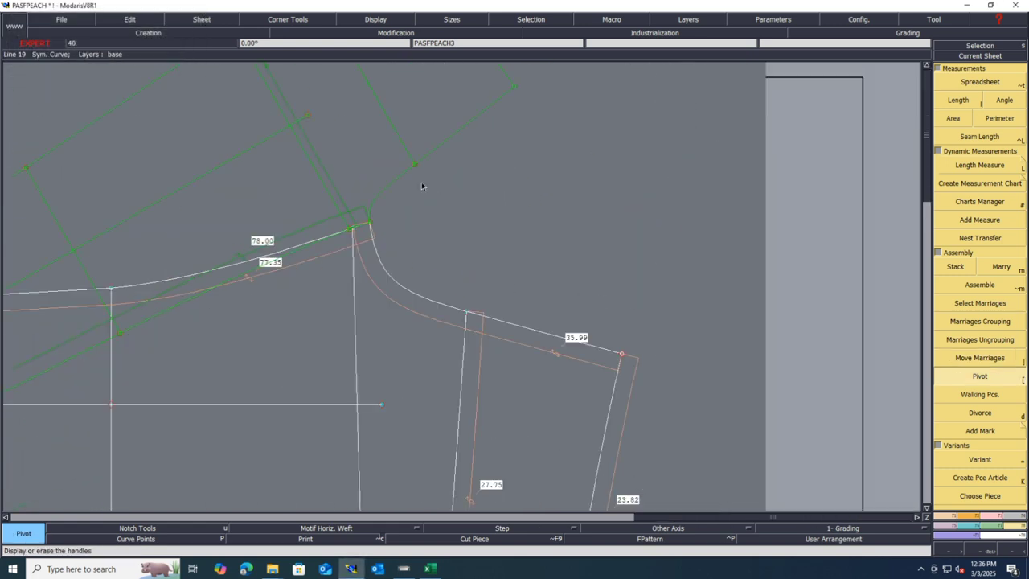
scroll(395, 189, "up", 2)
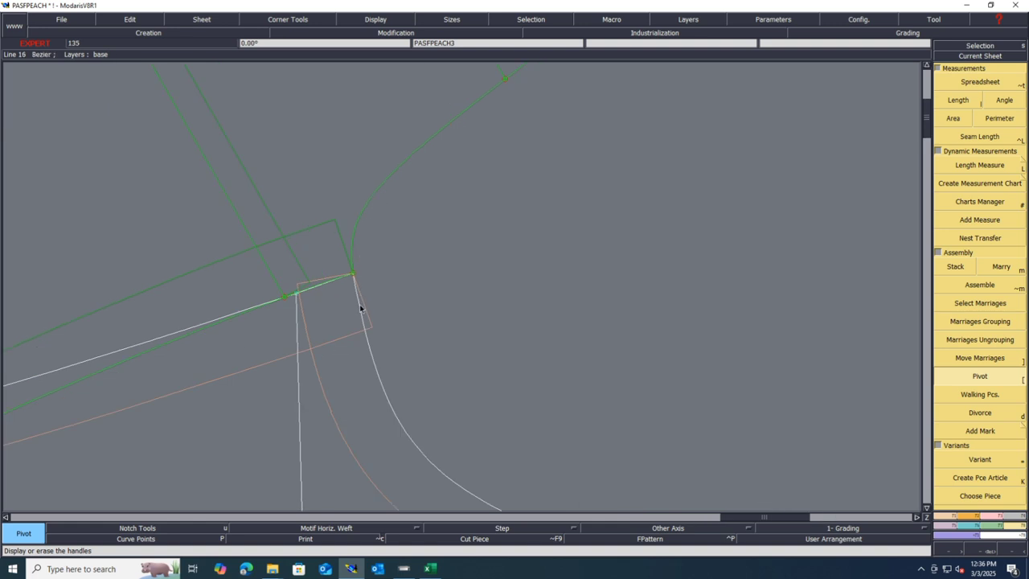
- Pivot the married front piece back to level and move it so its side waist point meets the back's side waist point
scroll(480, 177, "down", 2)
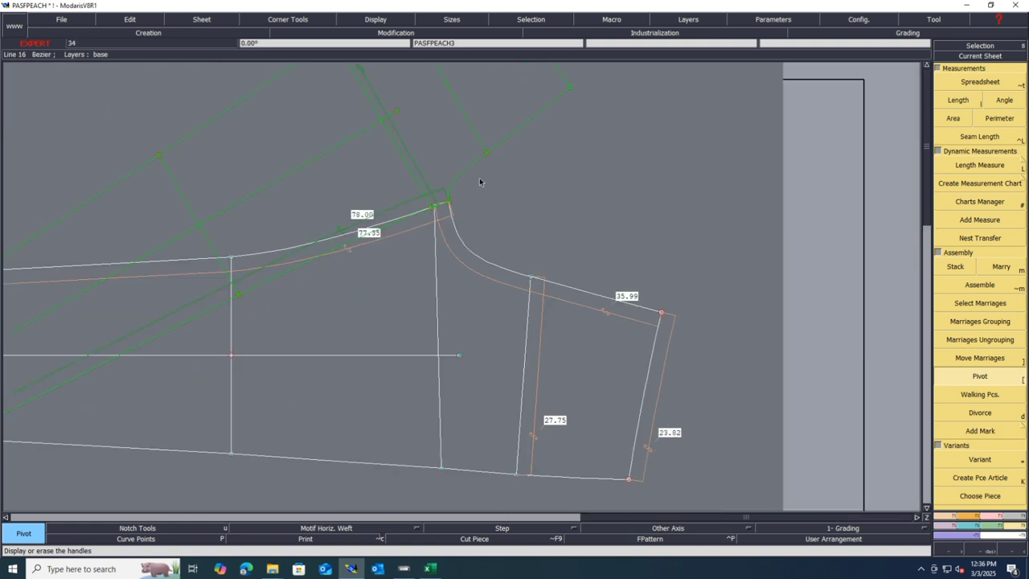
scroll(482, 246, "down", 2)
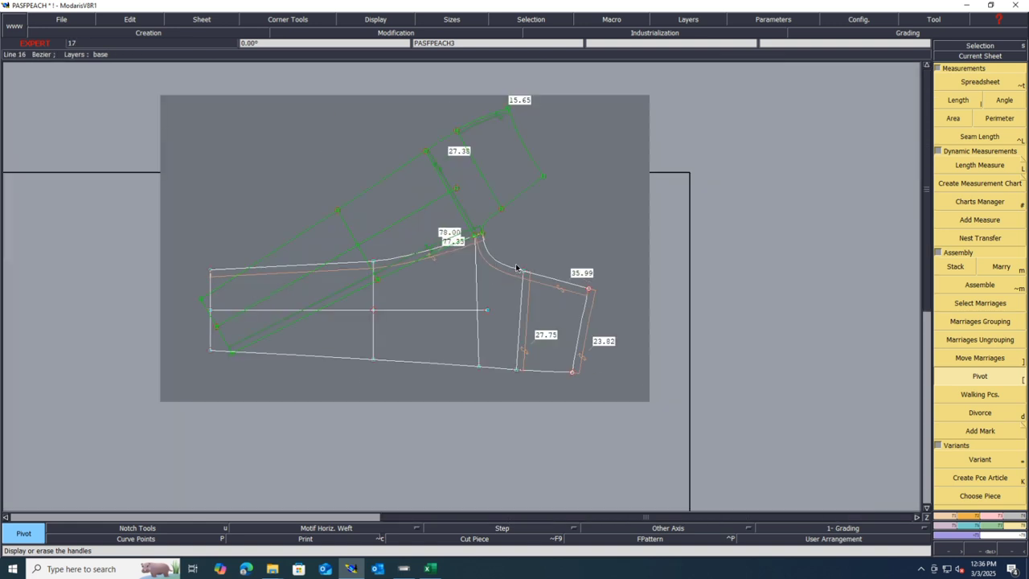
left_click(509, 109)
key("bracketright")
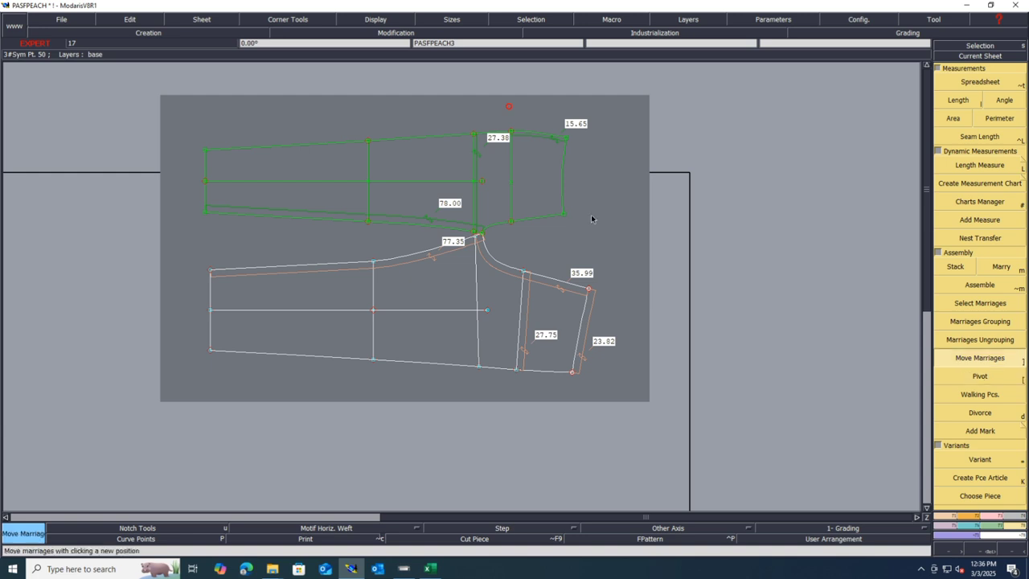
left_click(566, 140)
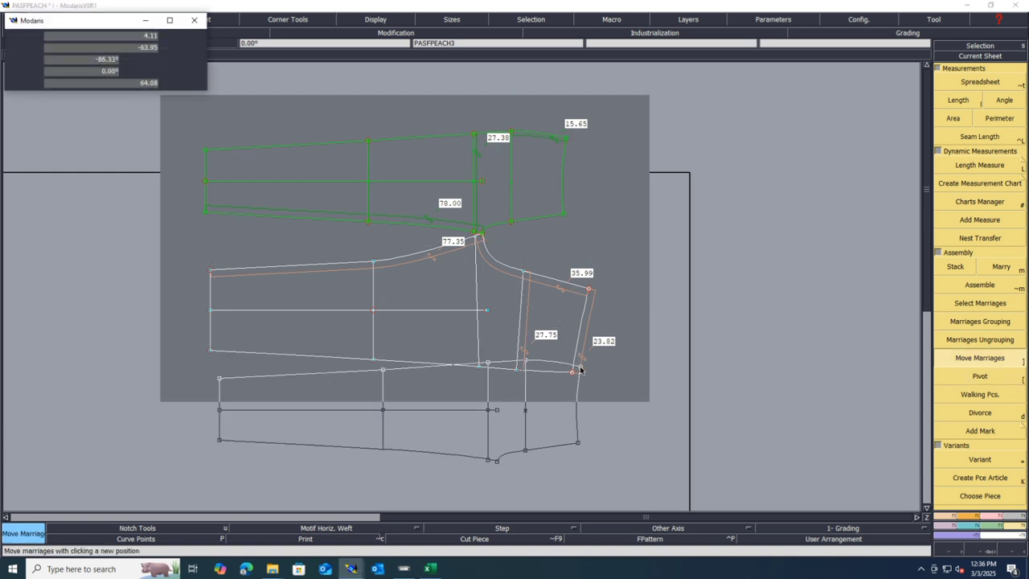
left_click(583, 392)
- Pivot the front piece so its side seam lies against the back side seam at the waist, and save the model despite the warnings
scroll(551, 395, "up", 4)
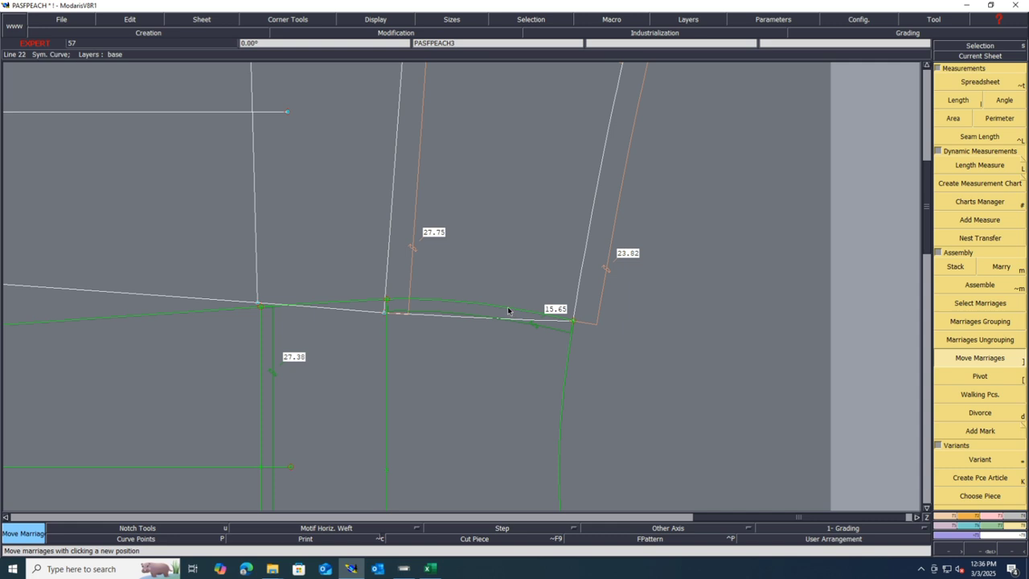
key("bracketleft")
left_click(507, 312)
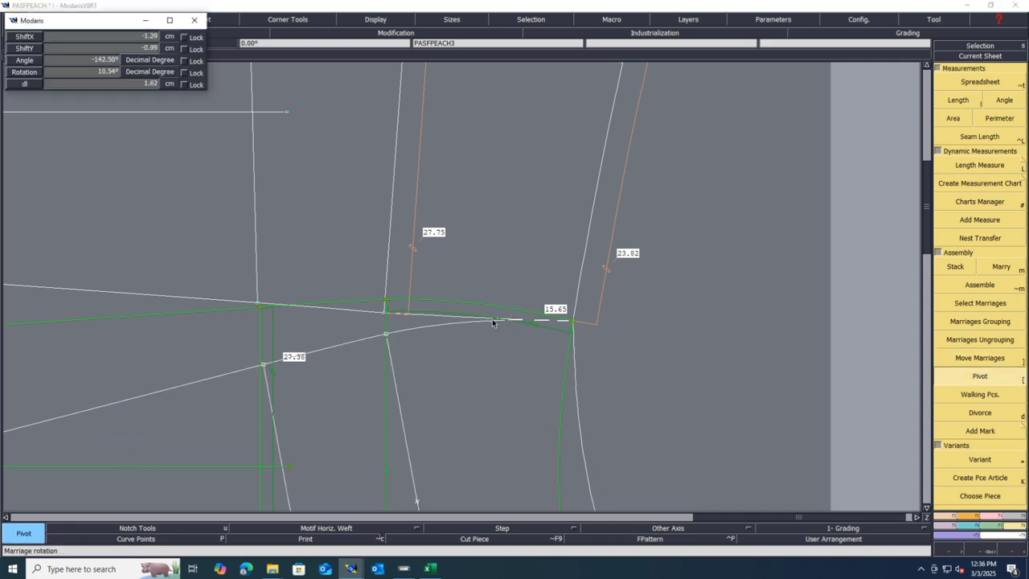
left_click(483, 314)
scroll(474, 293, "down", 2)
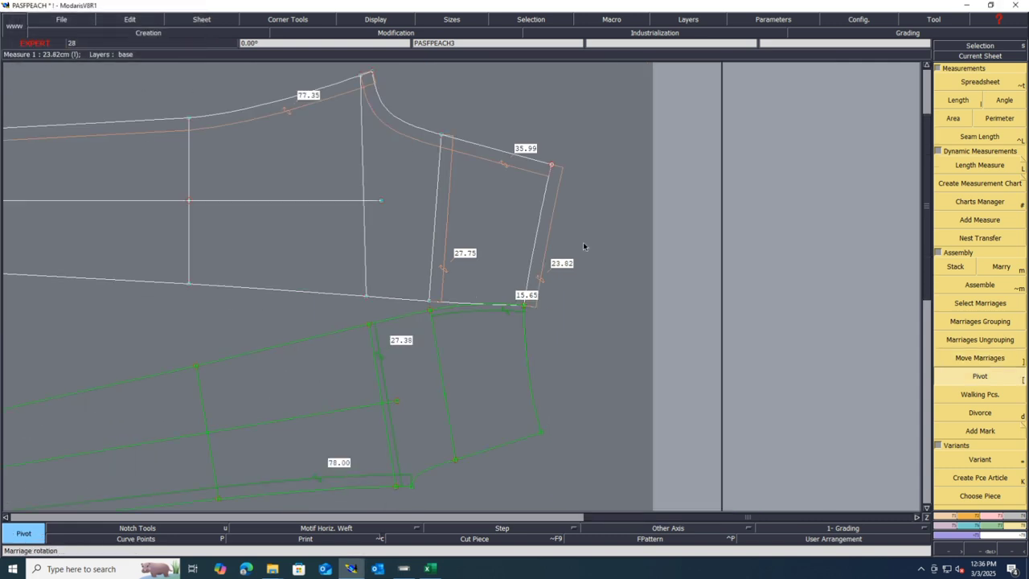
key("ctrl+s")
left_click(445, 346)
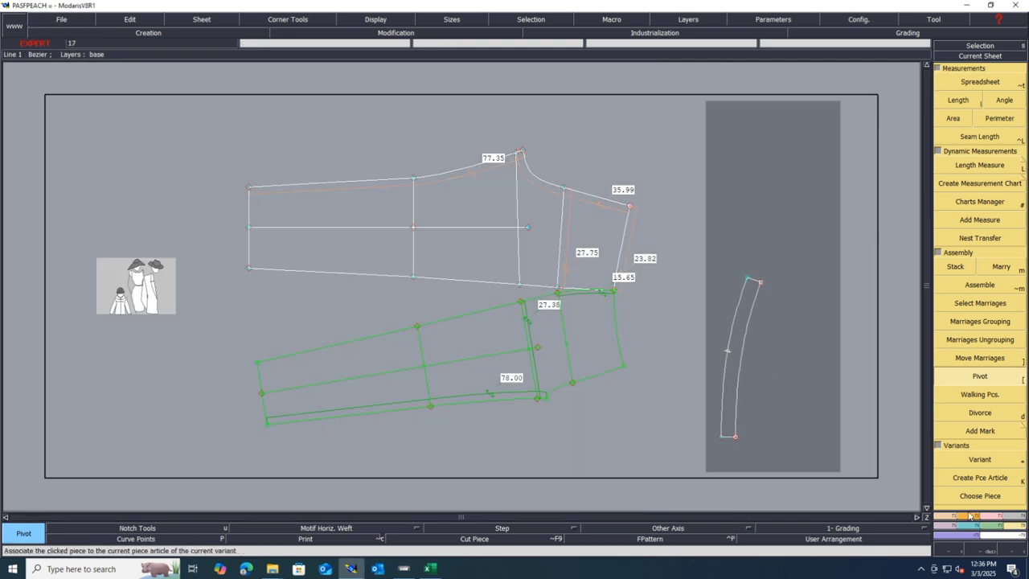
- Flip the curved waistband piece vertically with X Sym
left_click(969, 515)
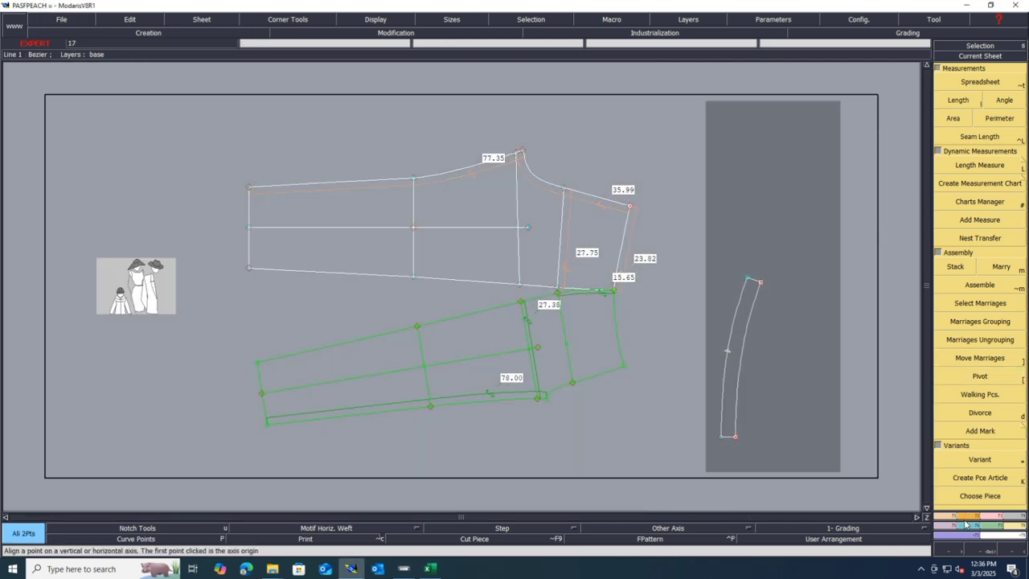
left_click(971, 518)
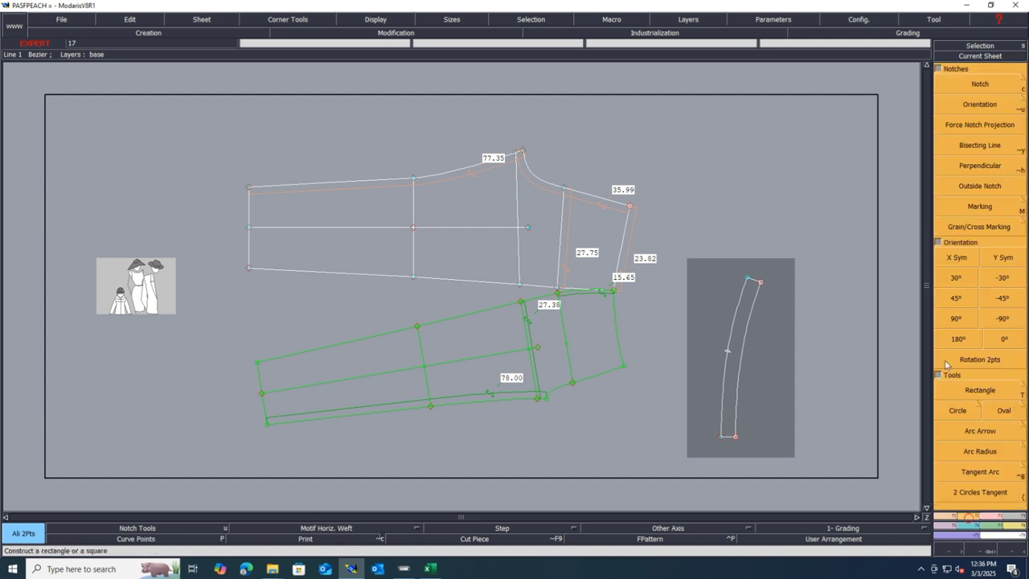
left_click(967, 262)
left_click(753, 447)
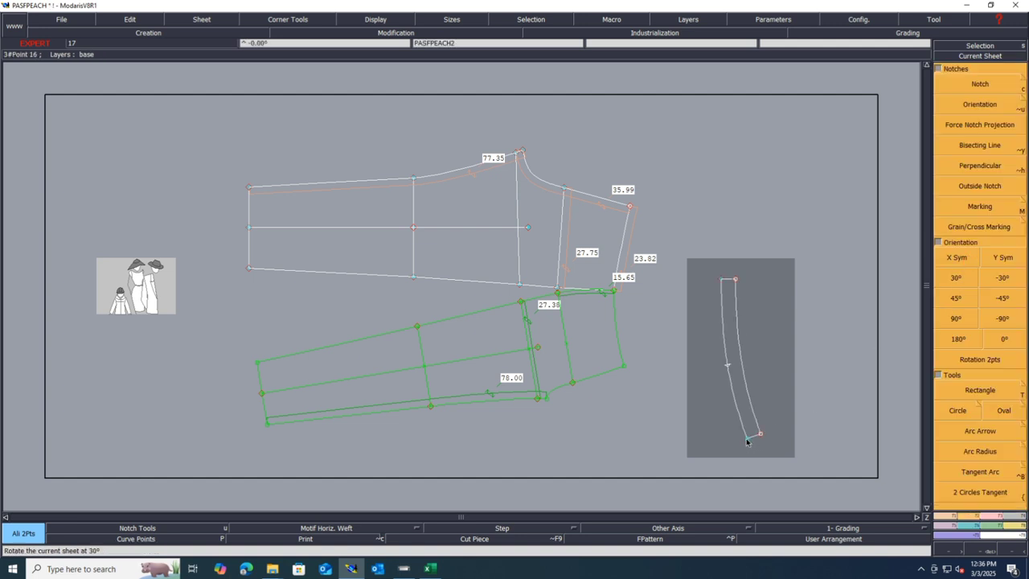
- Marry the waistband's lower inner corner to the front's centre waist point and pivot the waistband along the front waistline
key("m")
left_click(748, 438)
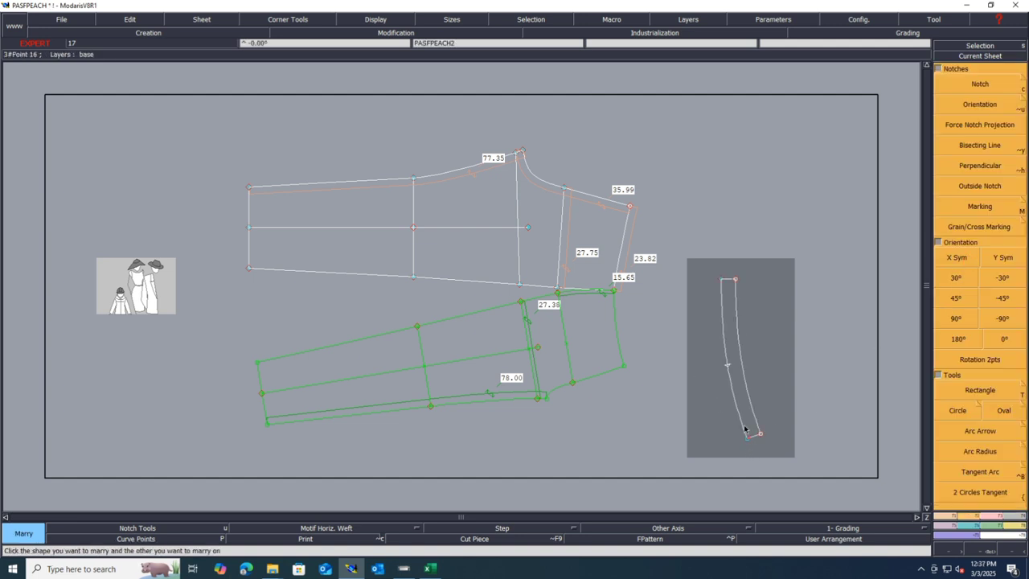
left_click(624, 366)
scroll(640, 274, "up", 3)
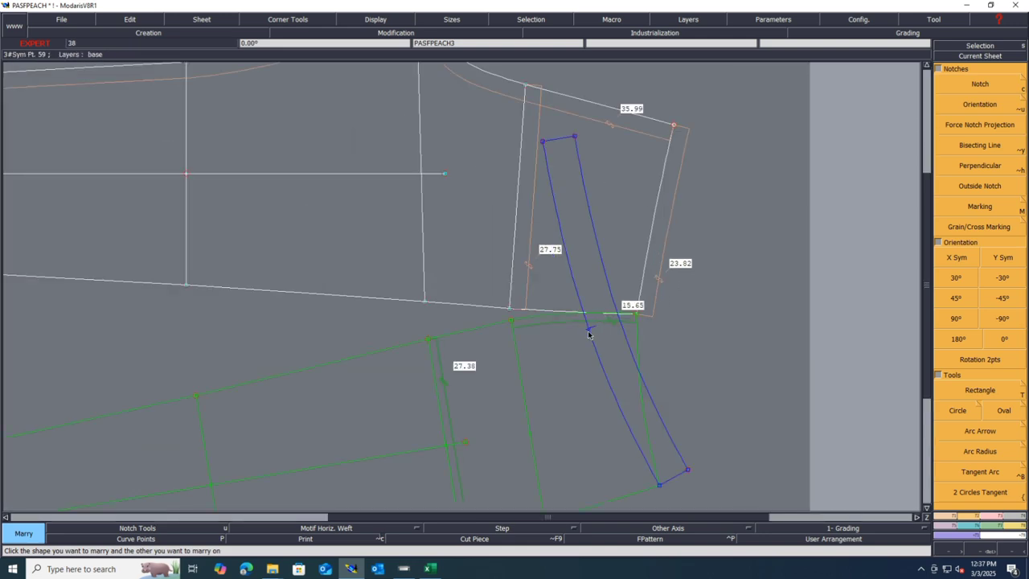
key("p")
left_click(588, 331)
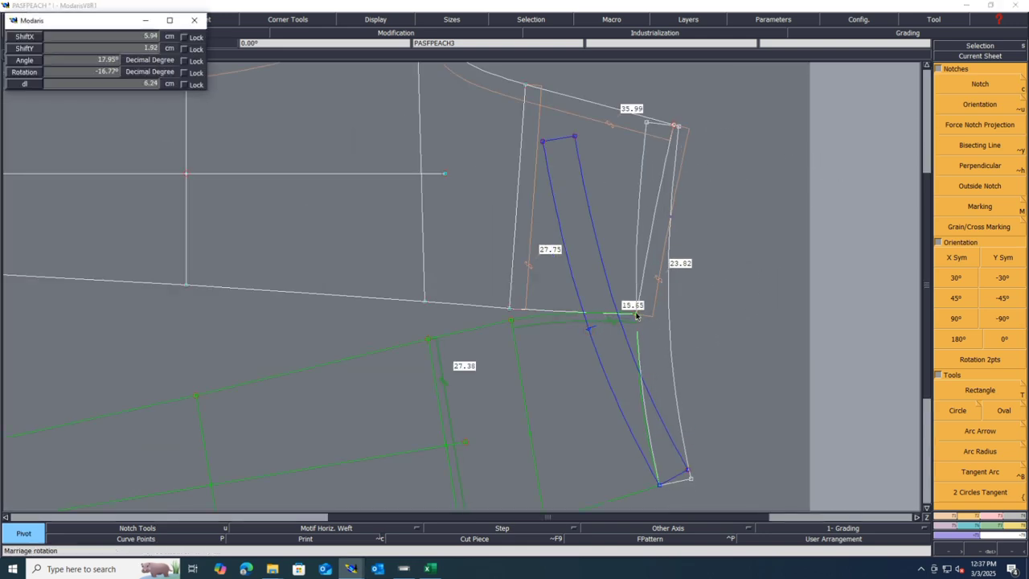
left_click(639, 314)
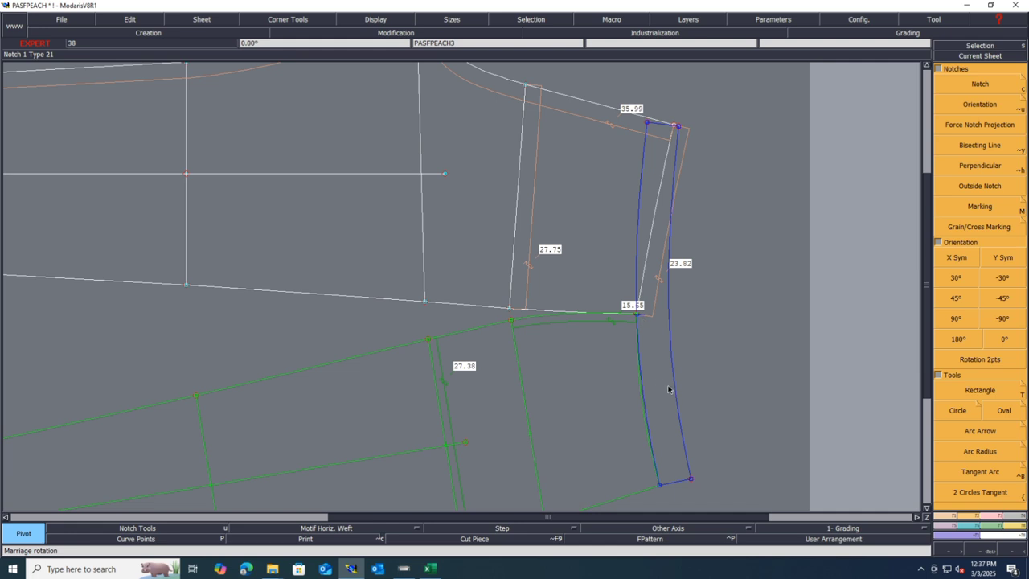
- Walk the waistband along the front waistline to the side seam to check where its notch falls
left_click(1021, 528)
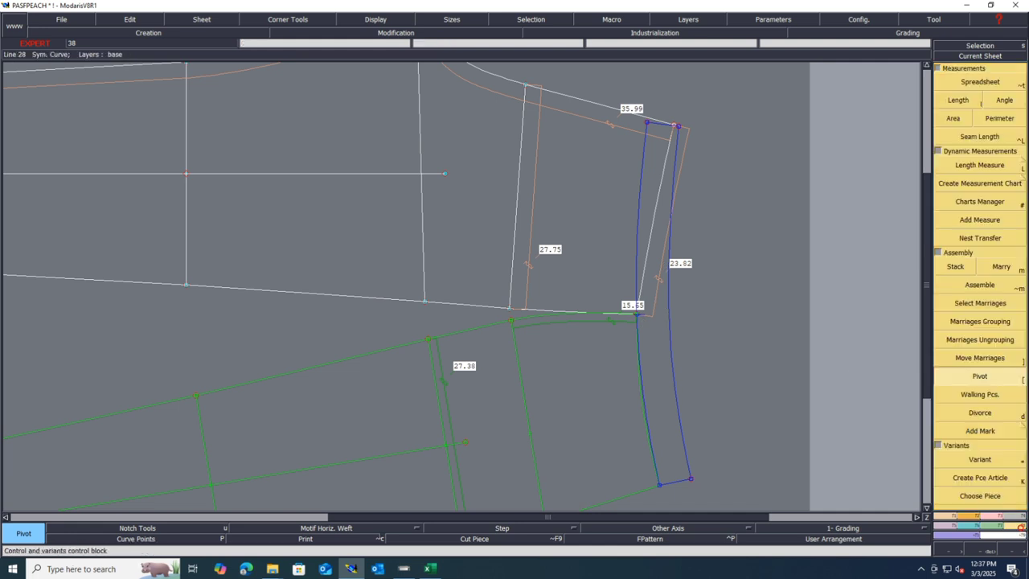
left_click(980, 394)
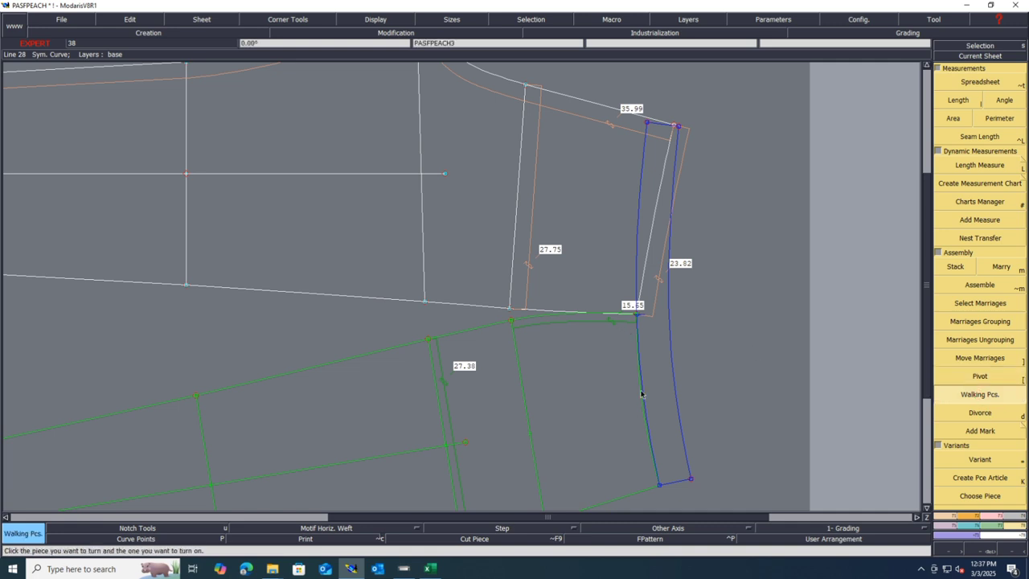
left_click(659, 483)
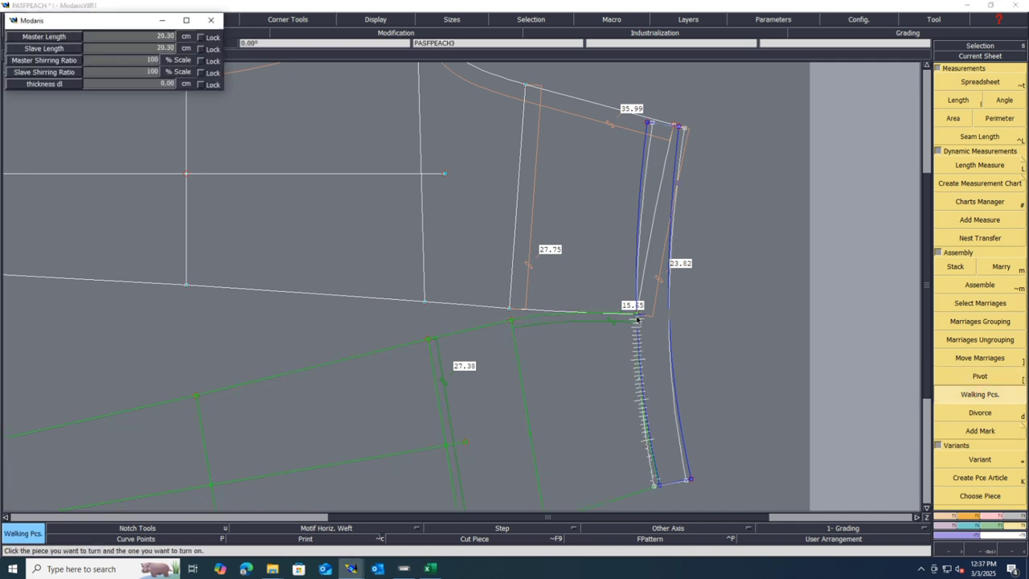
left_click(638, 319)
scroll(656, 290, "up", 4)
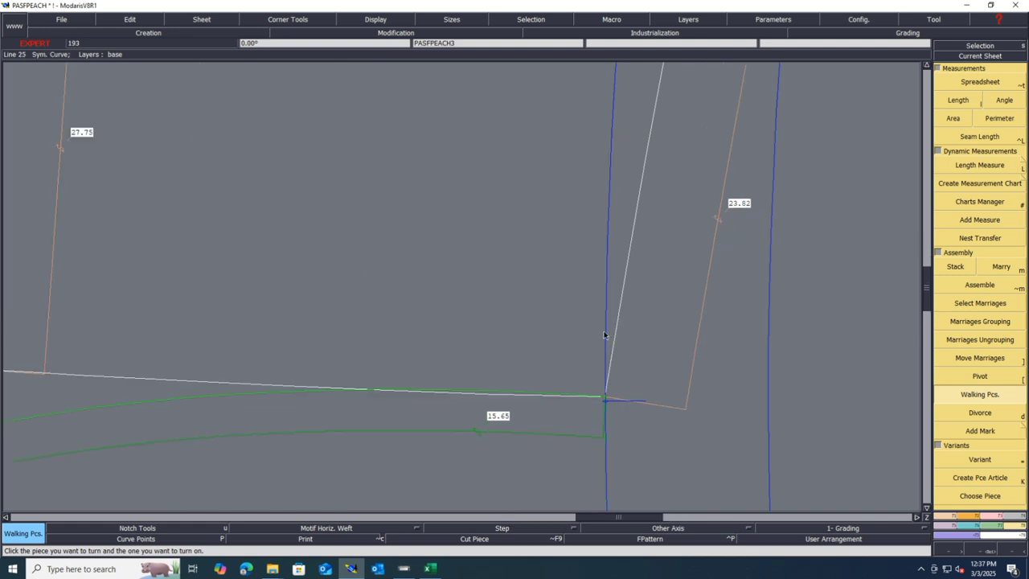
scroll(604, 335, "down", 4)
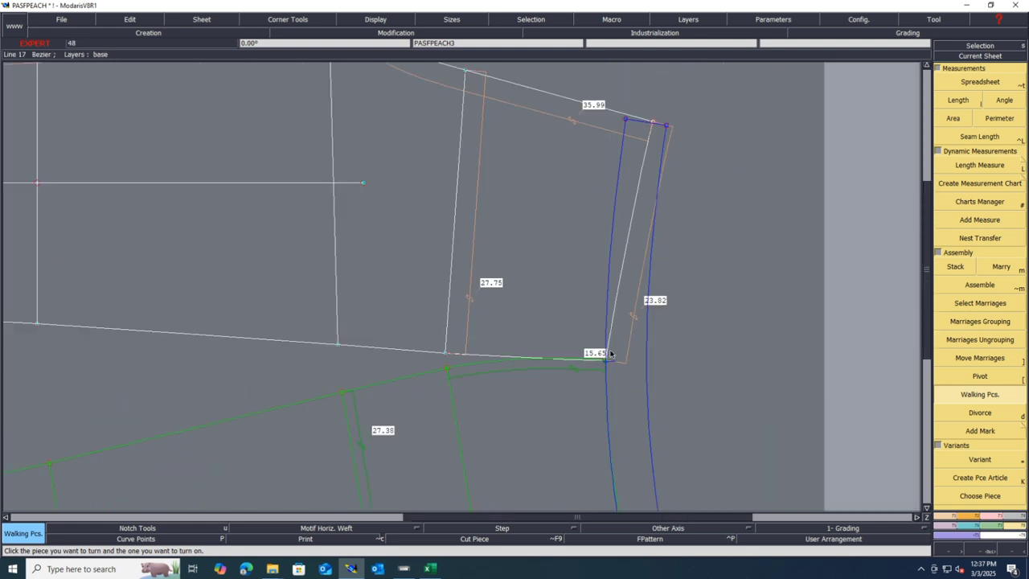
scroll(611, 354, "down", 3)
scroll(611, 352, "up", 4)
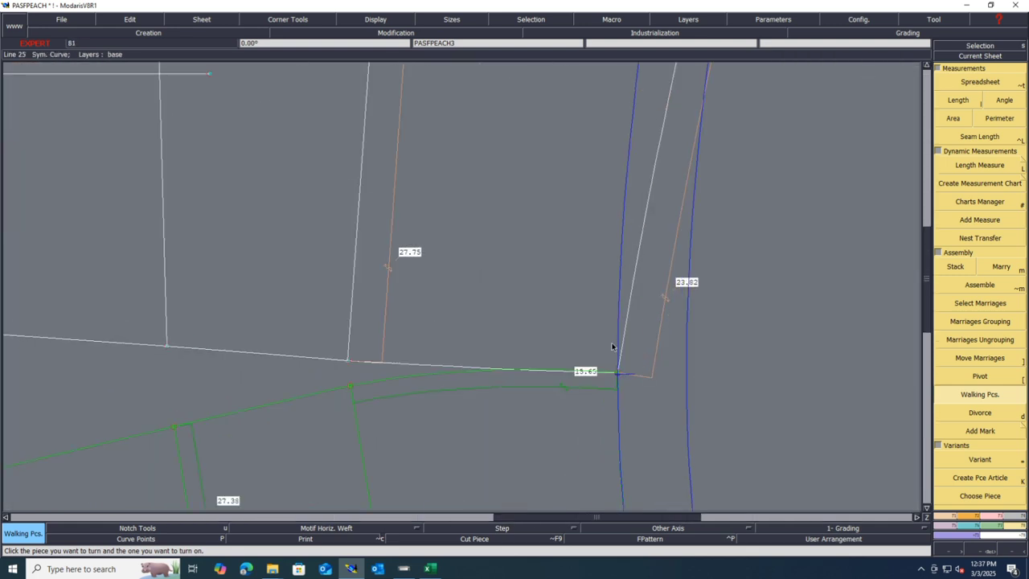
- Pivot the waistband at the side seam so its inner edge follows the back waistline
key("[")
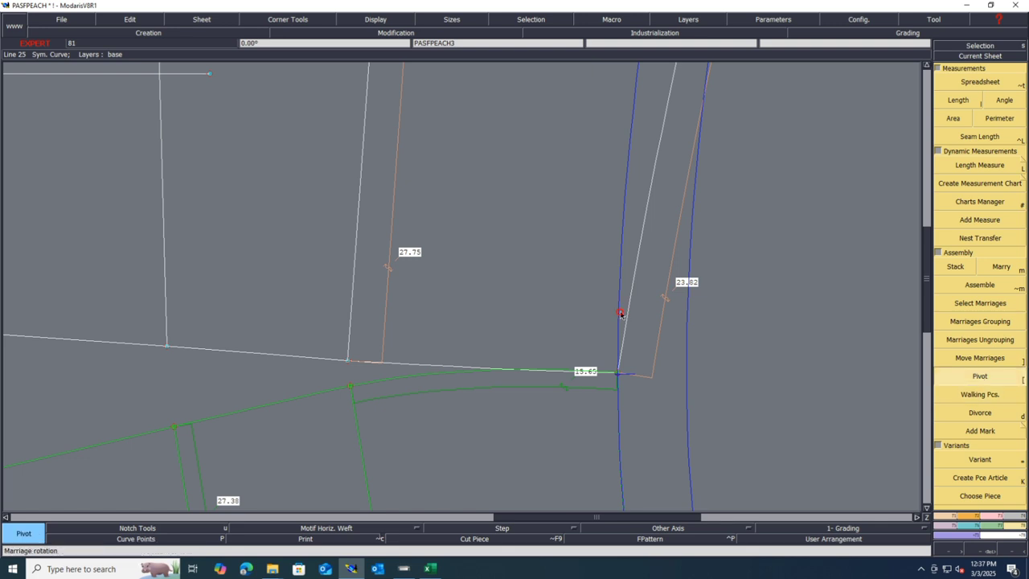
left_click(619, 313)
left_click(629, 320)
scroll(587, 421, "down", 3)
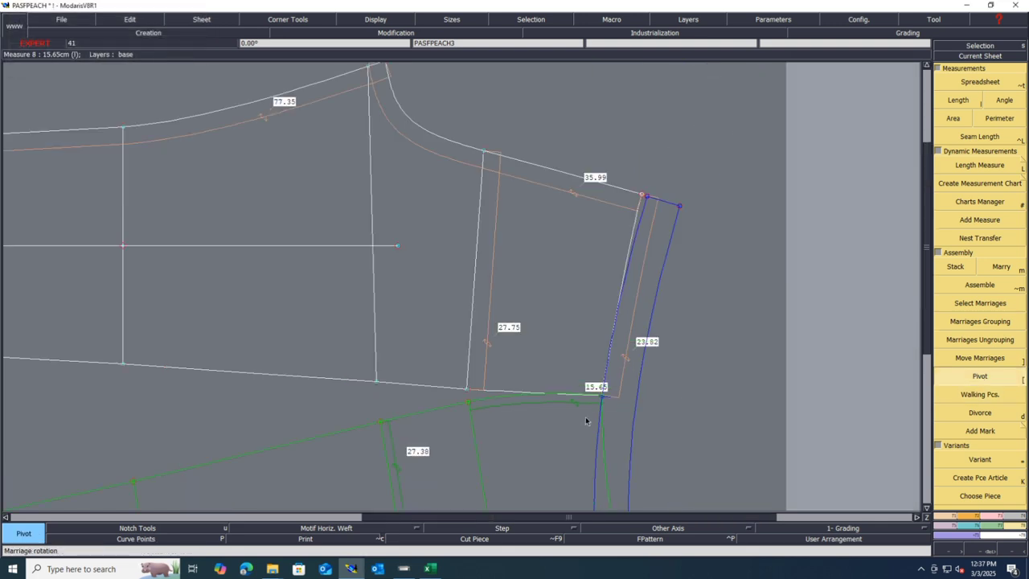
scroll(586, 421, "down", 3)
scroll(624, 322, "up", 2)
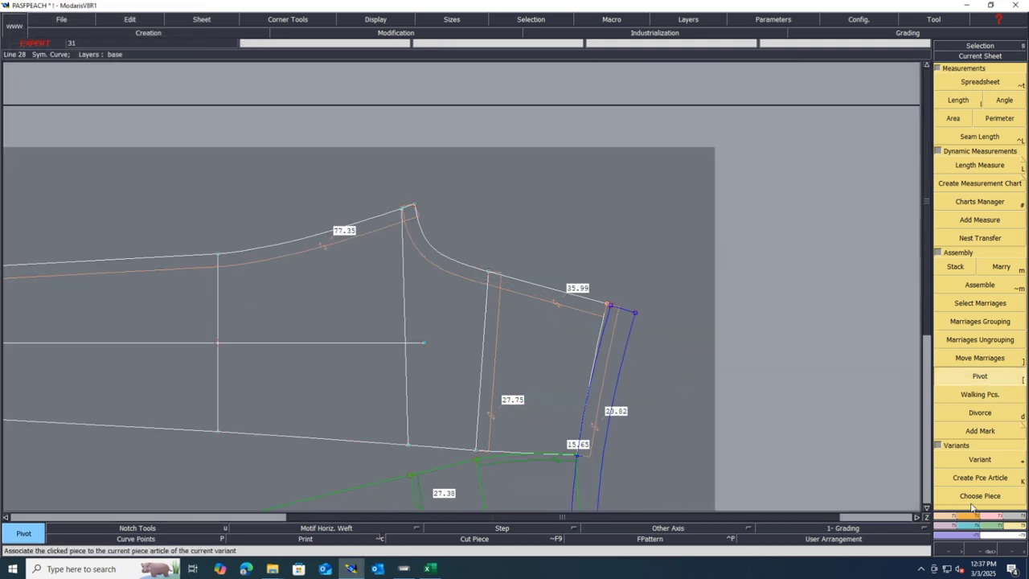
- Walk the waistband along the back waistline to the centre back to compare its end with the waist corner
left_click(980, 394)
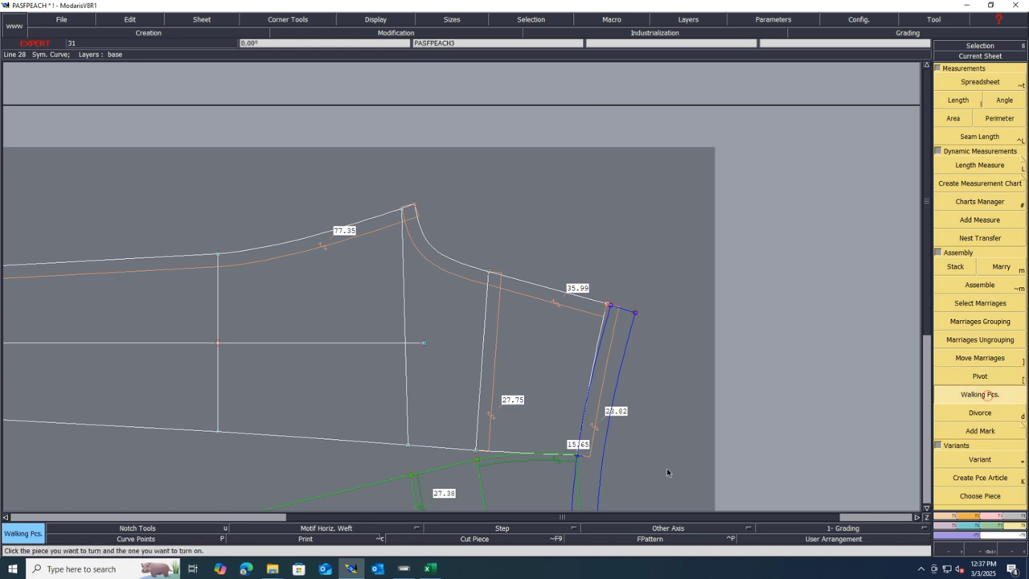
left_click(580, 432)
scroll(626, 330, "up", 2)
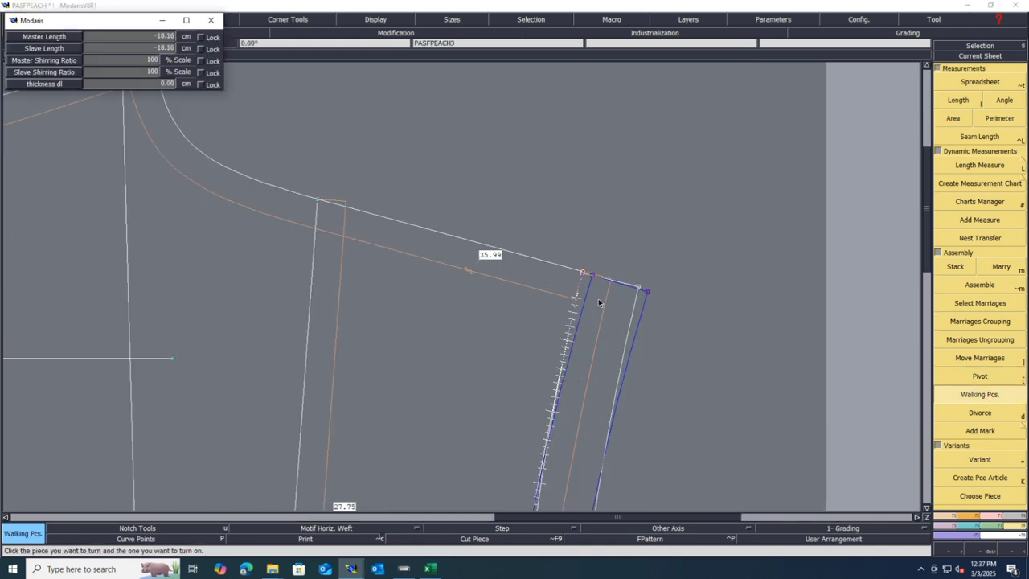
left_click(596, 299)
scroll(609, 276, "up", 3)
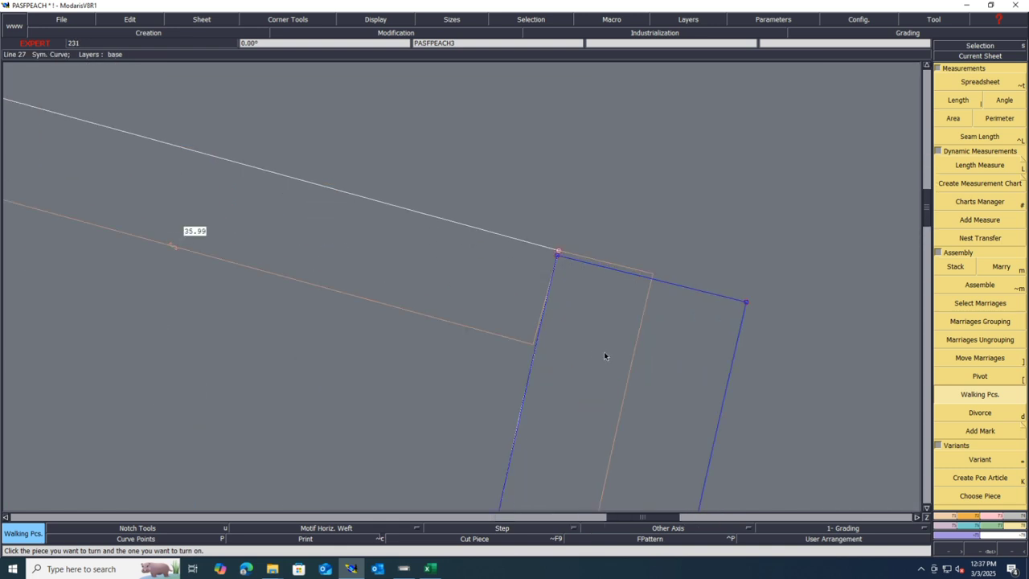
scroll(605, 355, "down", 5)
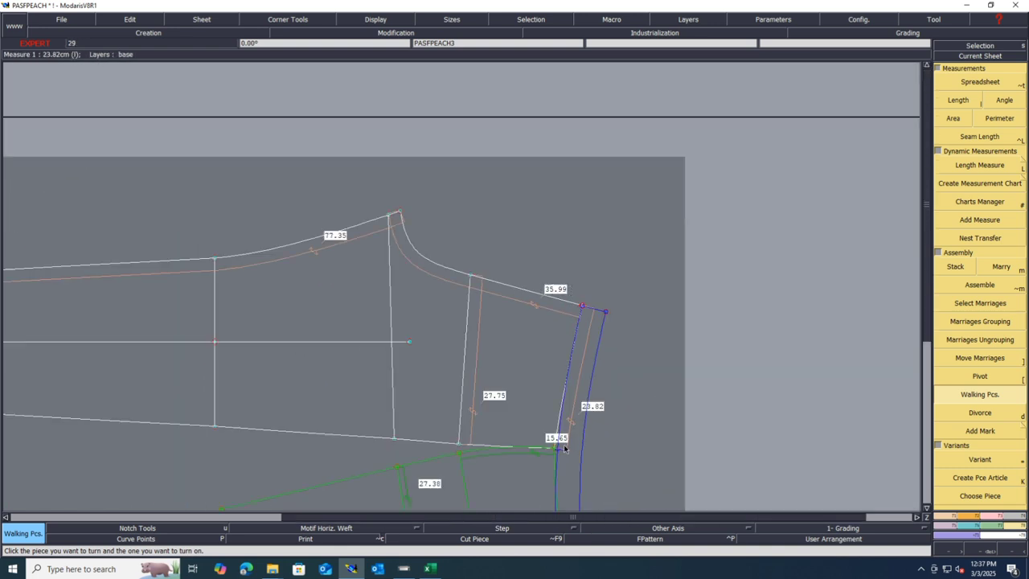
scroll(564, 449, "up", 3)
scroll(561, 434, "down", 4)
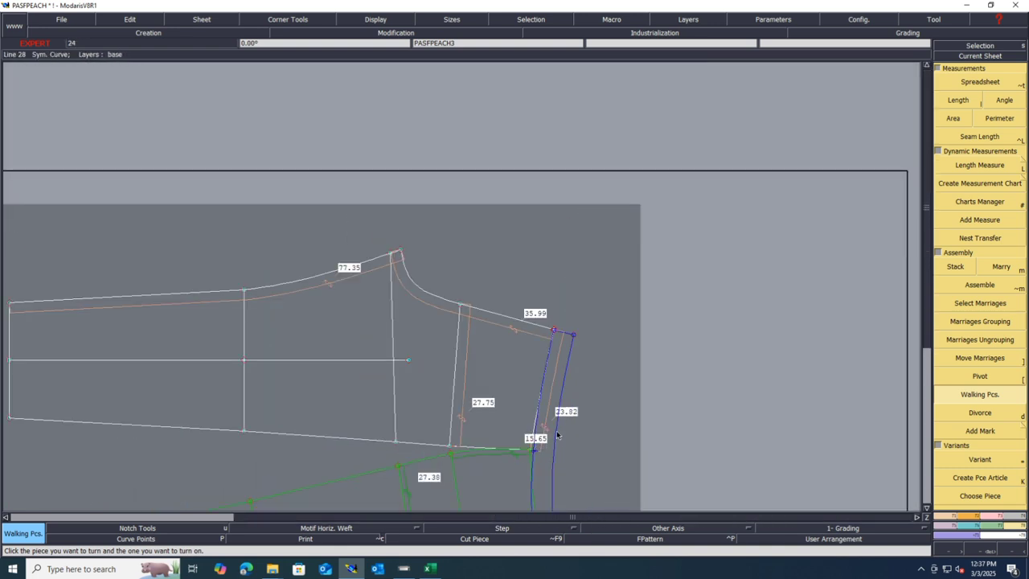
- Divorce the waistband from the back piece and save the model despite the validation warnings
key("d")
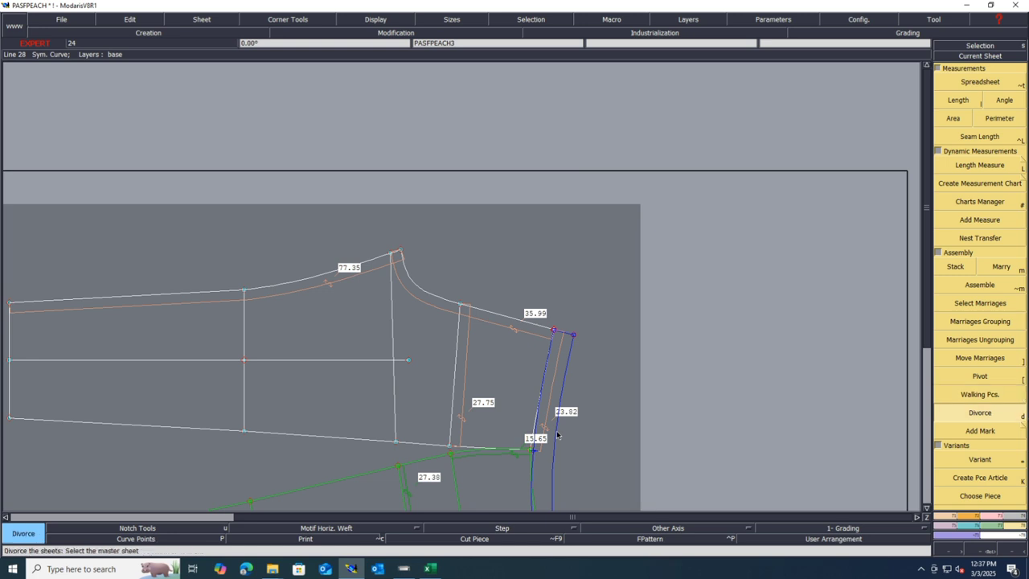
left_click(557, 435)
scroll(565, 335, "up", 3)
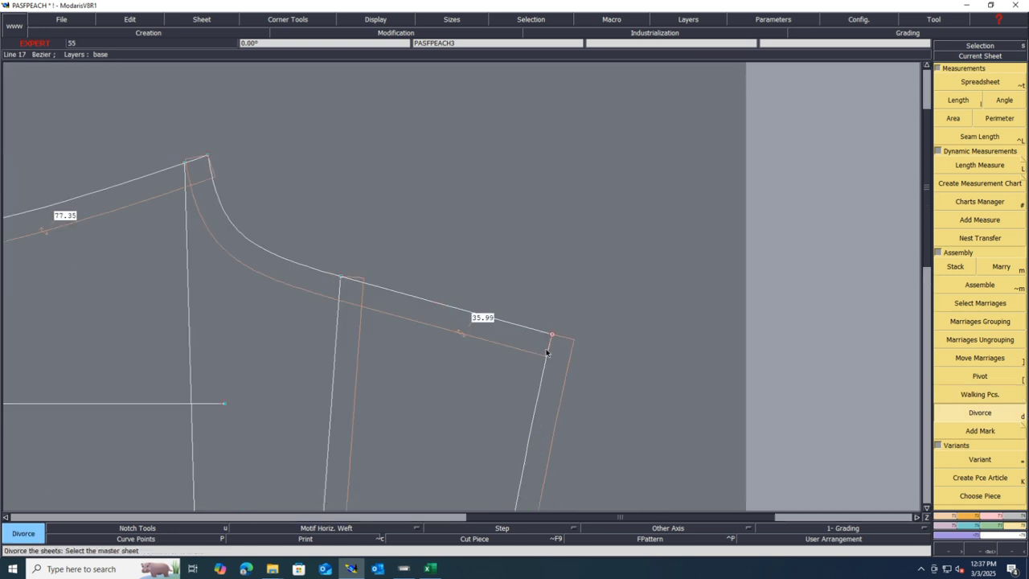
scroll(551, 357, "down", 2)
left_click(991, 516)
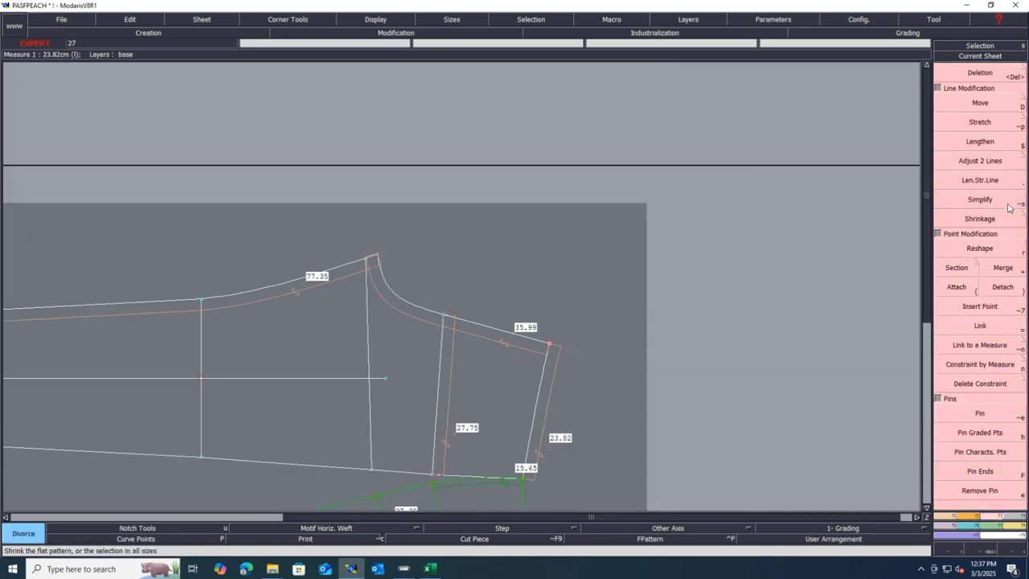
key("ctrl+s")
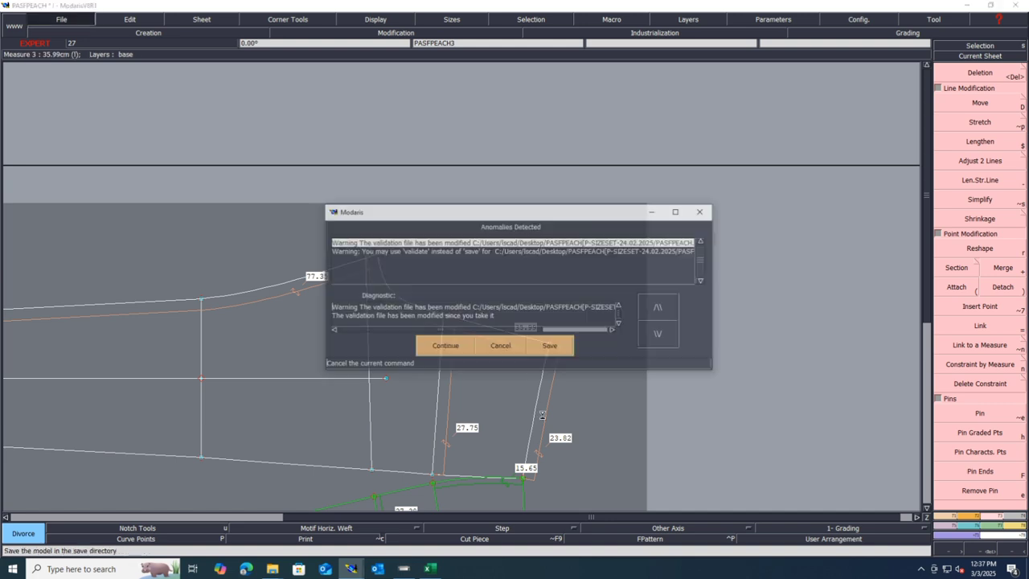
left_click(442, 349)
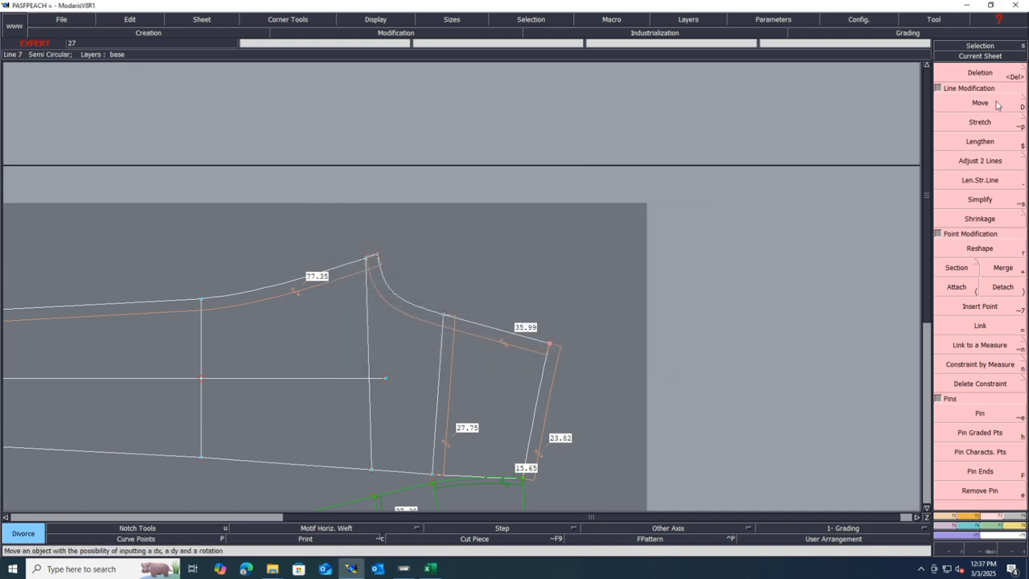
- Divorce the front piece from the back piece
left_click(980, 103)
scroll(521, 376, "down", 3)
scroll(531, 496, "up", 2)
scroll(532, 475, "up", 2)
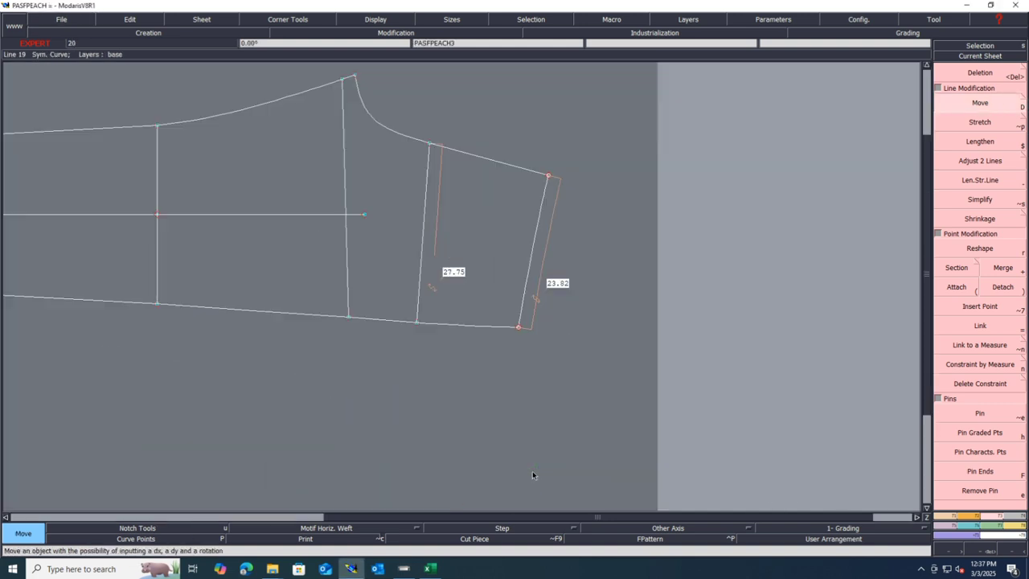
scroll(533, 411, "down", 4)
scroll(538, 418, "up", 3)
scroll(550, 373, "down", 3)
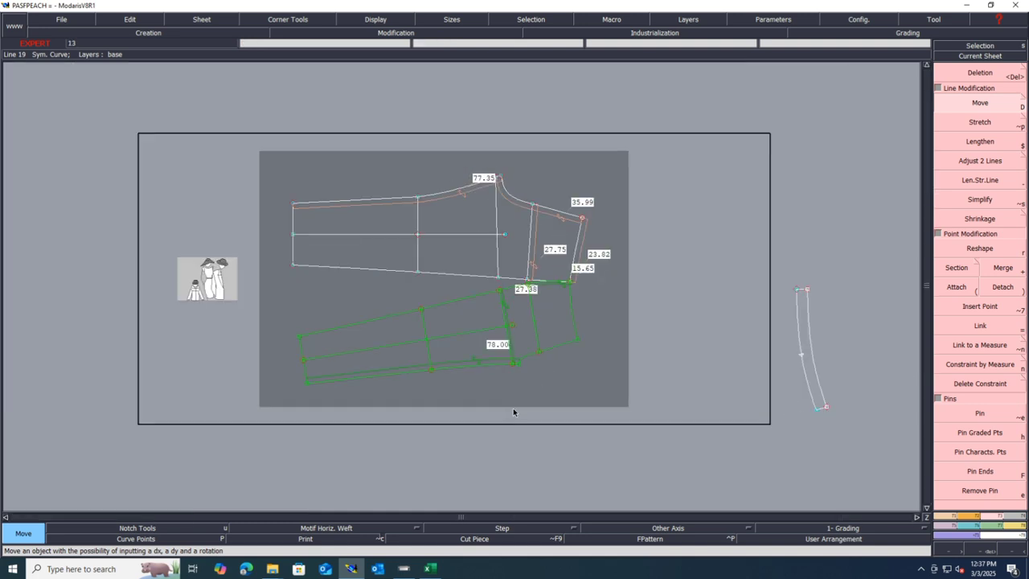
scroll(567, 284, "up", 4)
scroll(568, 286, "down", 1)
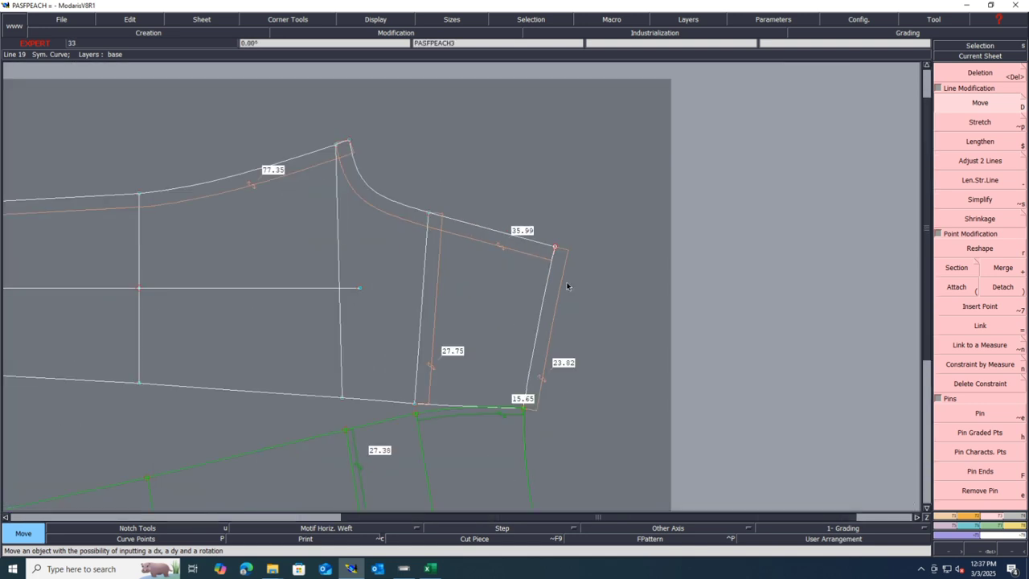
key("d")
left_click(366, 428)
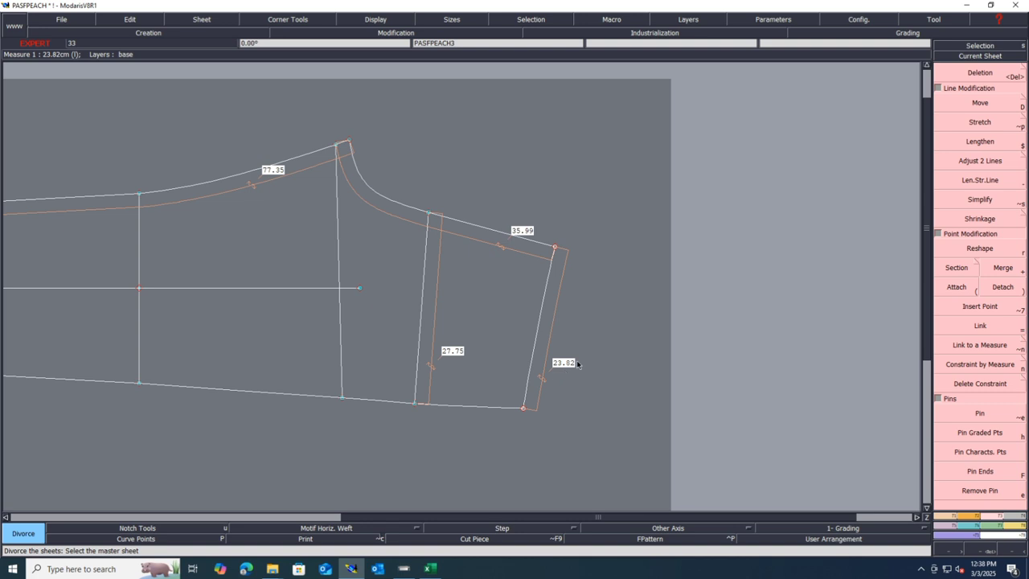
- Move the back piece's waist corner at the side seam slightly inward to shorten the back waistline
left_click(980, 102)
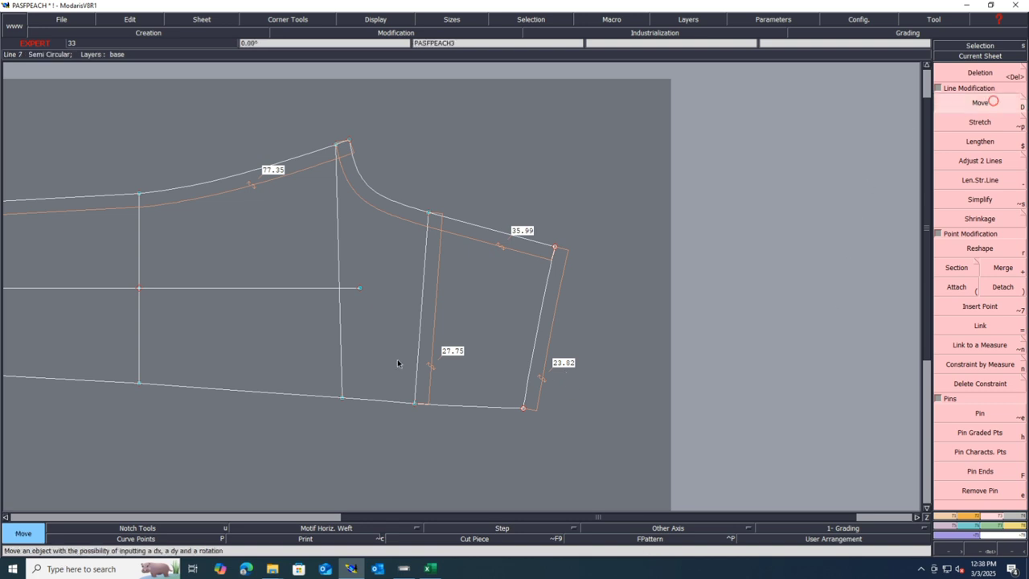
left_click(524, 409)
key("Return")
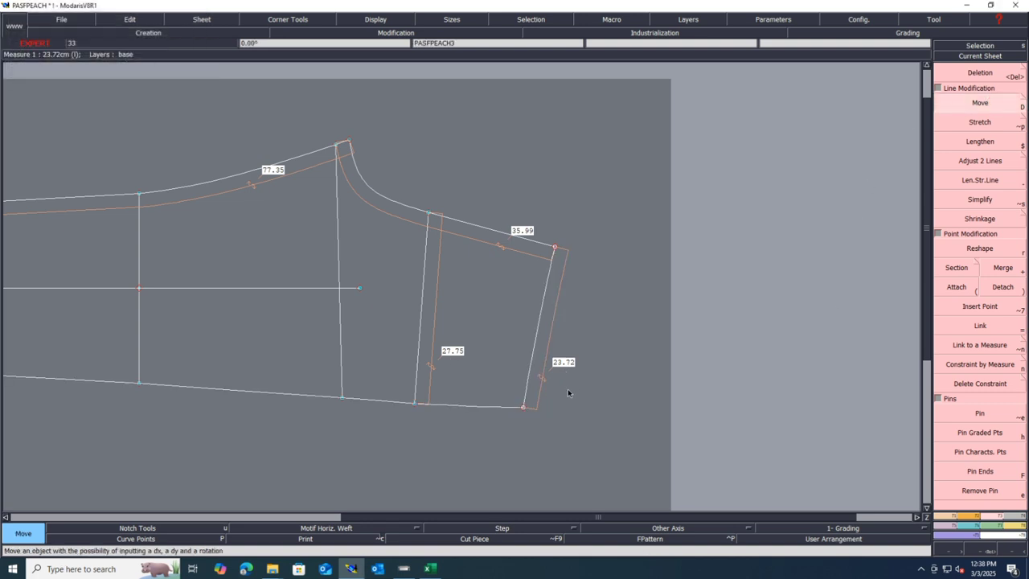
- Display the curve handles and reshape the back waistline by adjusting its side-seam and centre-back tangents
scroll(532, 379, "up", 1)
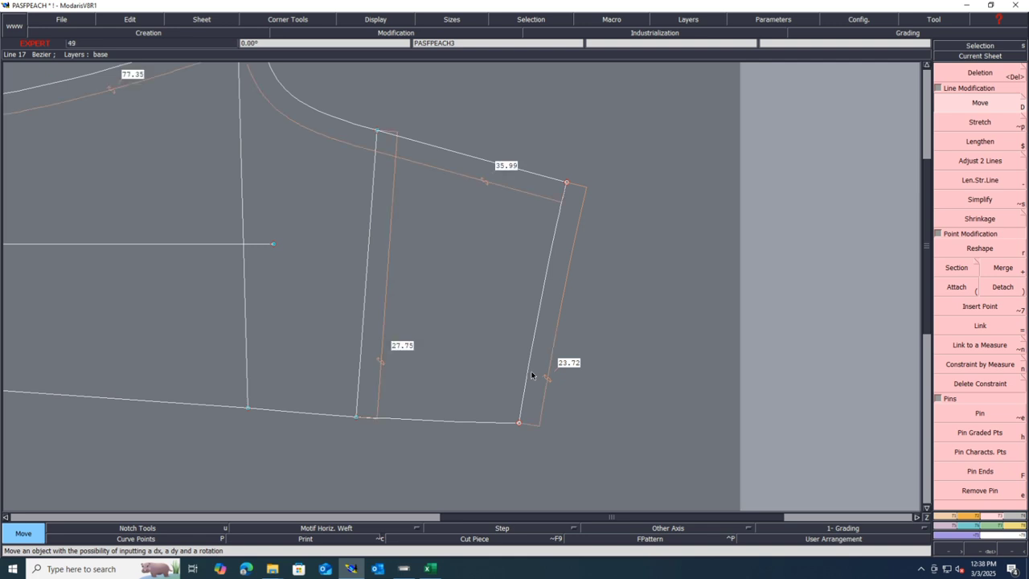
key("shift+h")
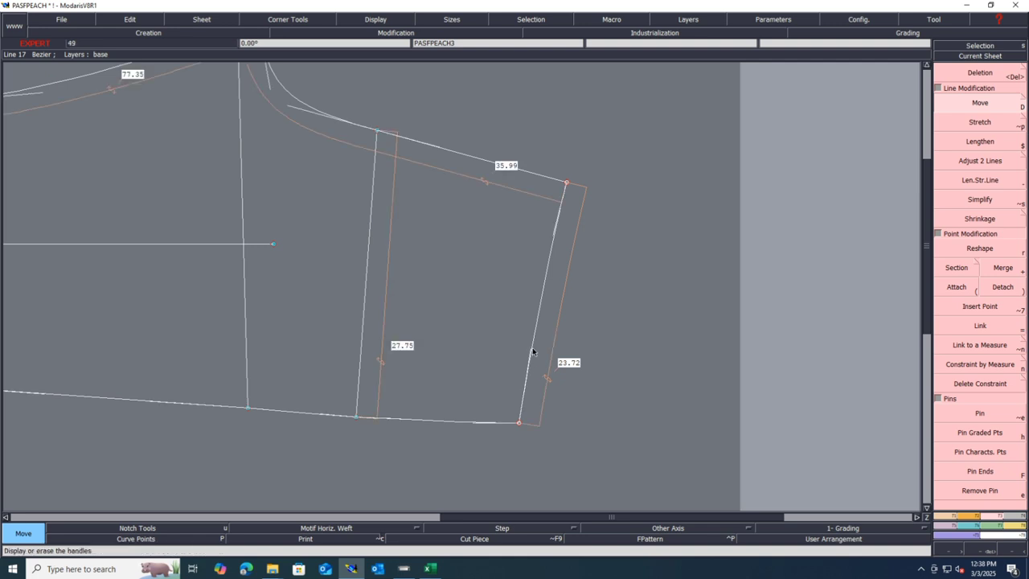
key("r")
left_click(532, 351)
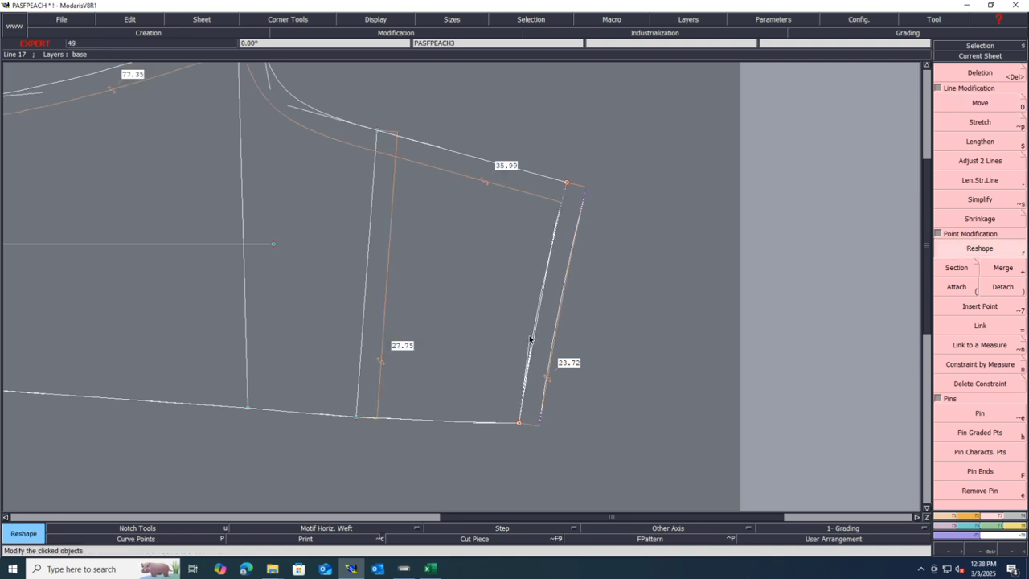
left_click(529, 338)
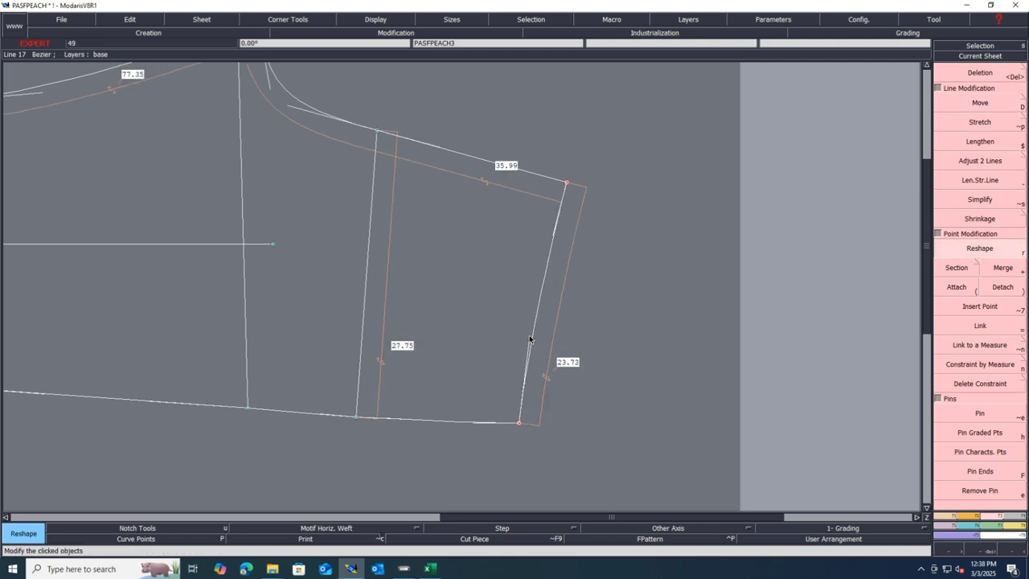
left_click(553, 233)
left_click(553, 232)
left_click(553, 236)
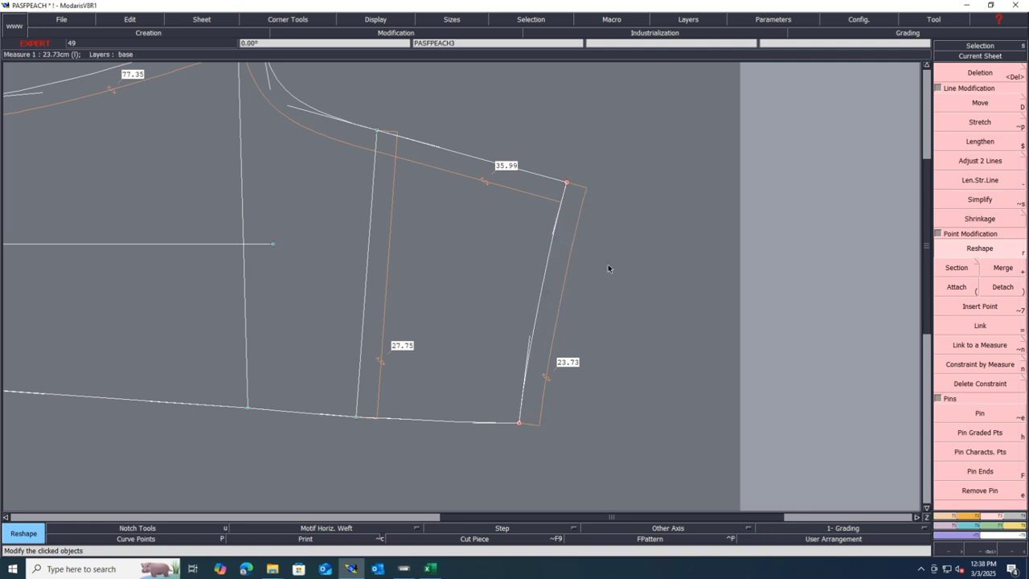
- Save the model, continuing past the validation file warnings
scroll(609, 281, "down", 2)
key("ctrl+s")
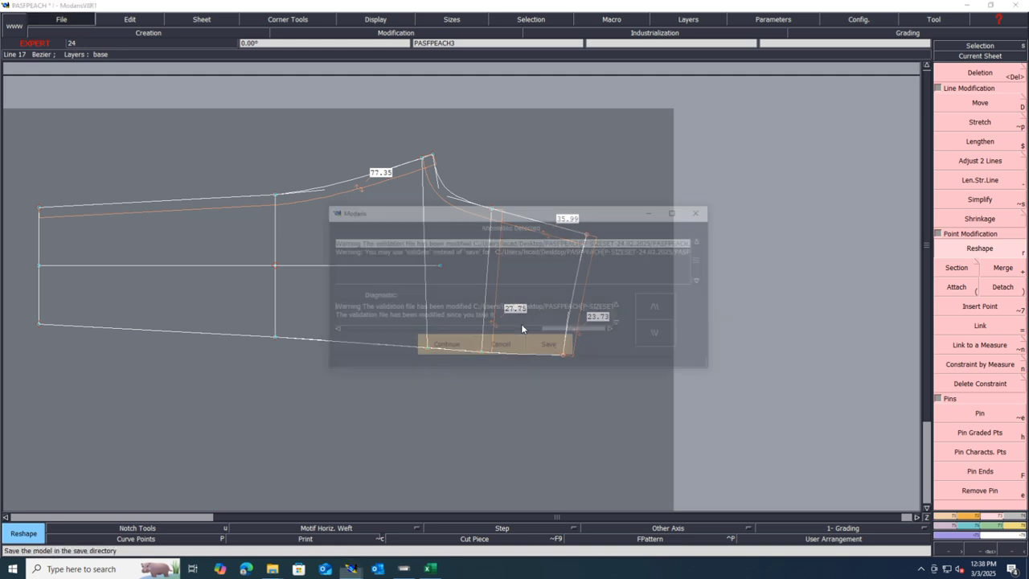
left_click(448, 346)
scroll(528, 310, "down", 2)
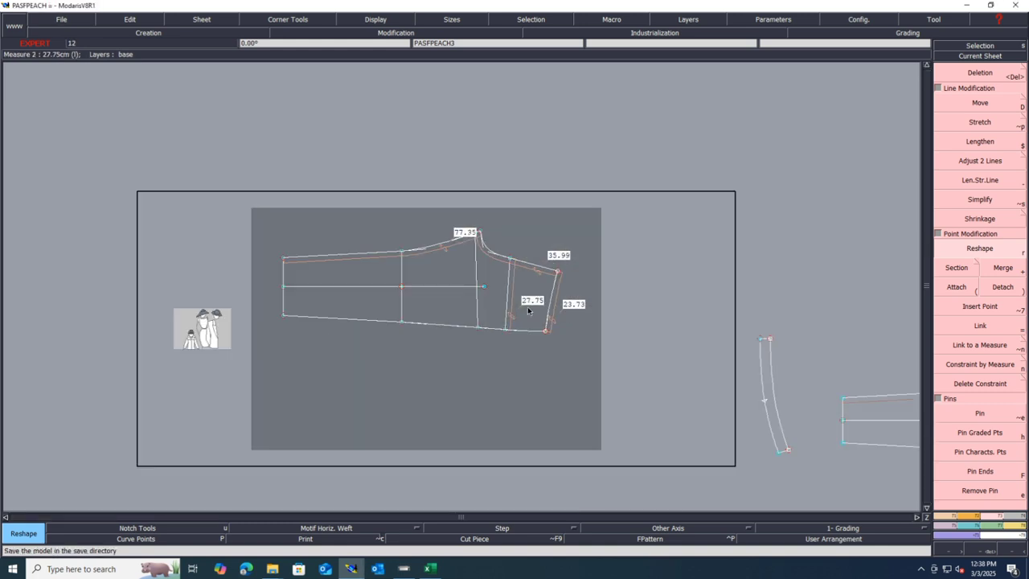
- Rearrange the sheets and marry the front onto the back at their side-seam waist corners
key("j")
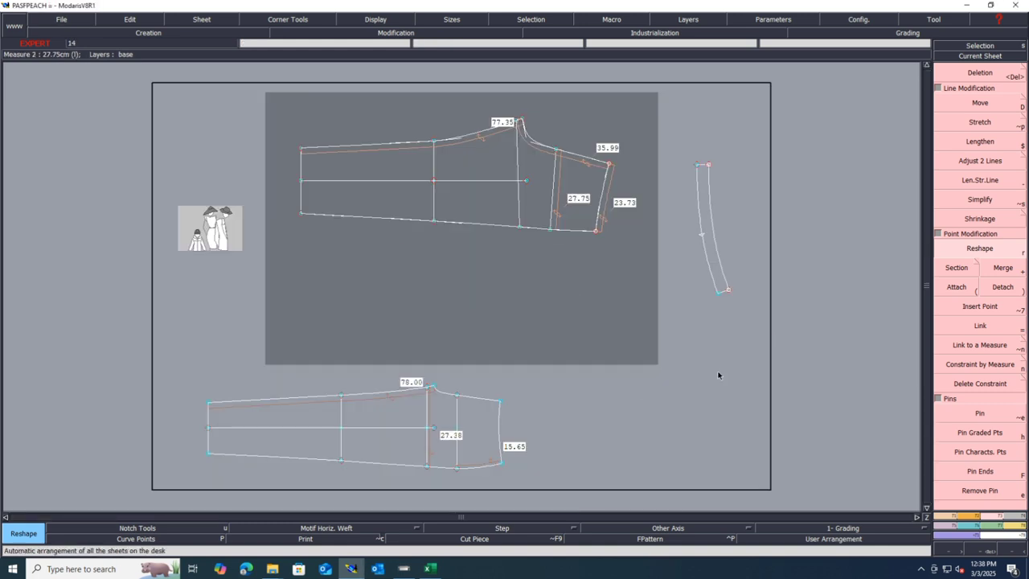
key("m")
left_click(503, 464)
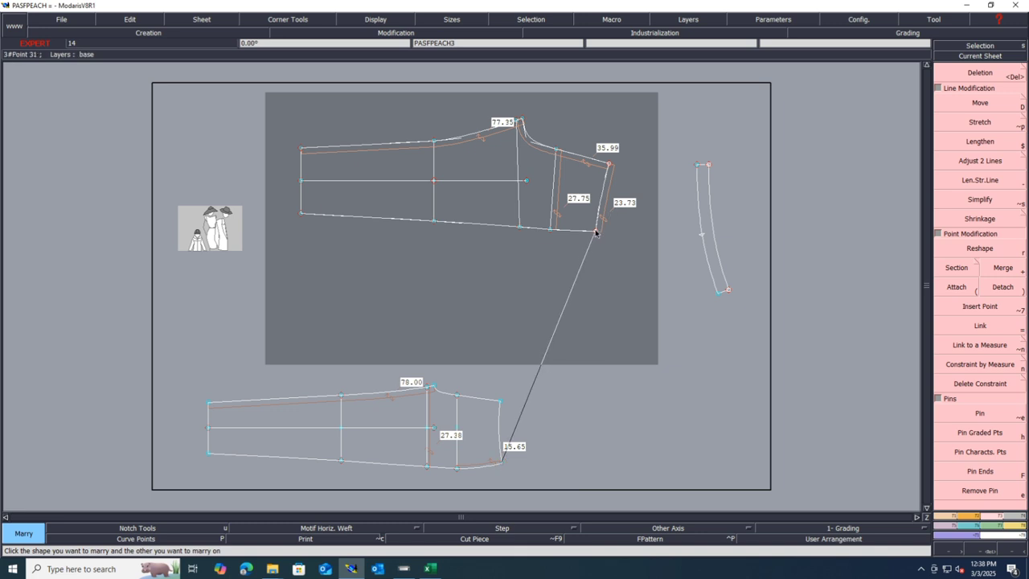
left_click(597, 230)
scroll(599, 218, "up", 5)
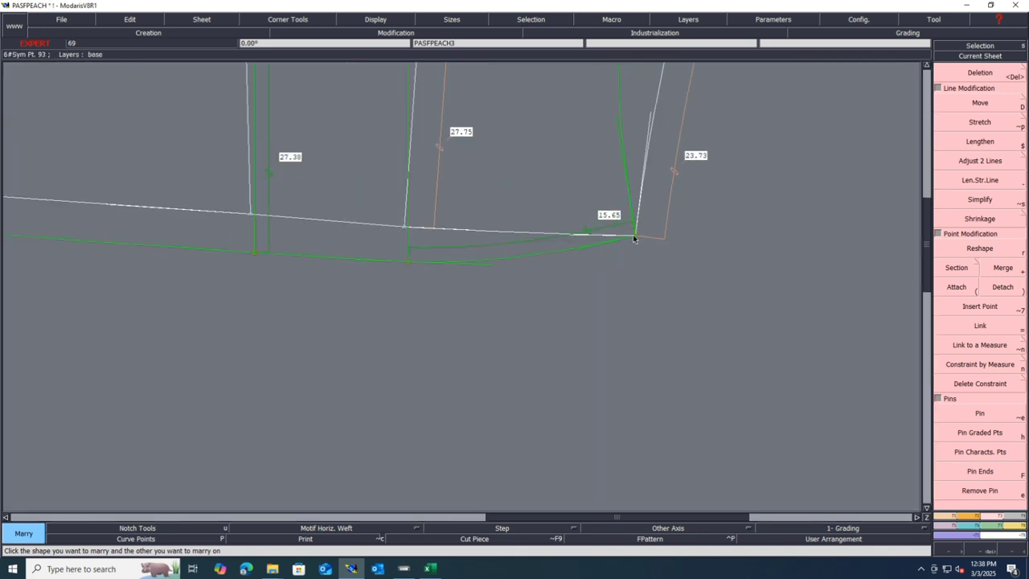
- Flip the married front about the side waist corner and pivot it against the back's side seam to check the join
key("shift+m")
left_click(634, 237)
key("x")
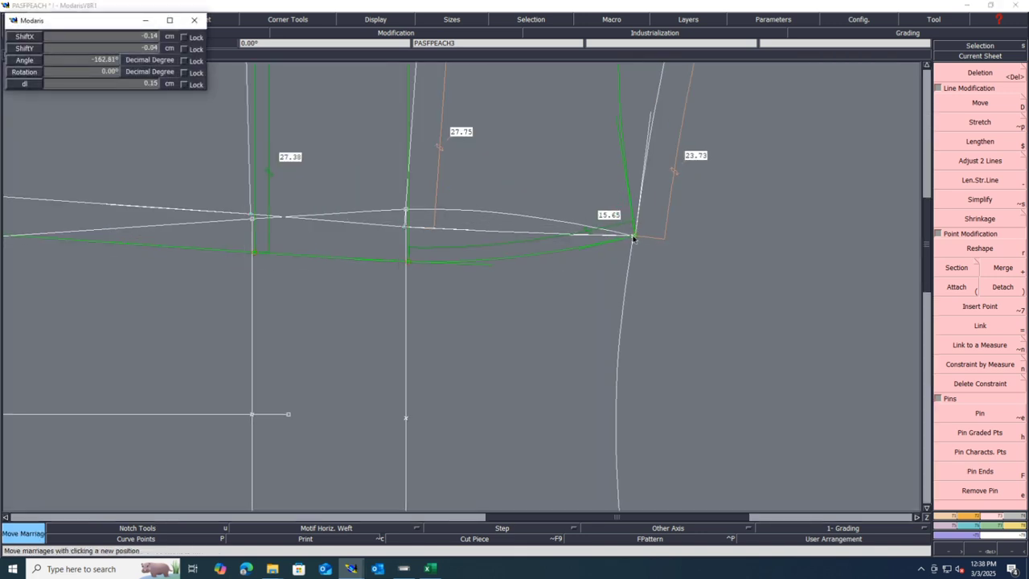
left_click(635, 236)
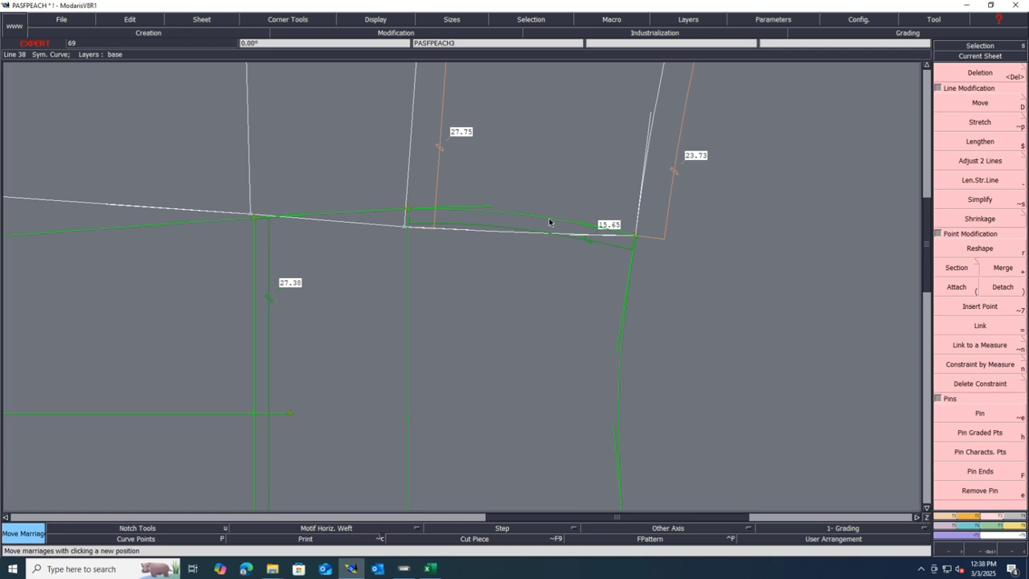
key("p")
left_click(549, 225)
left_click(537, 234)
scroll(614, 240, "down", 3)
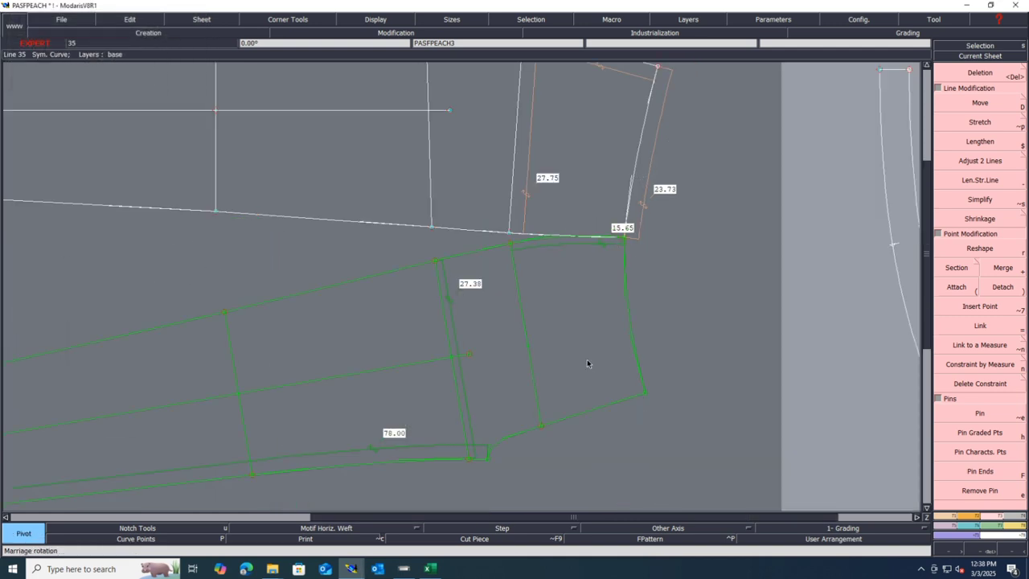
- Divorce the front from the back and save the rearranged model despite the validation warnings
key("d")
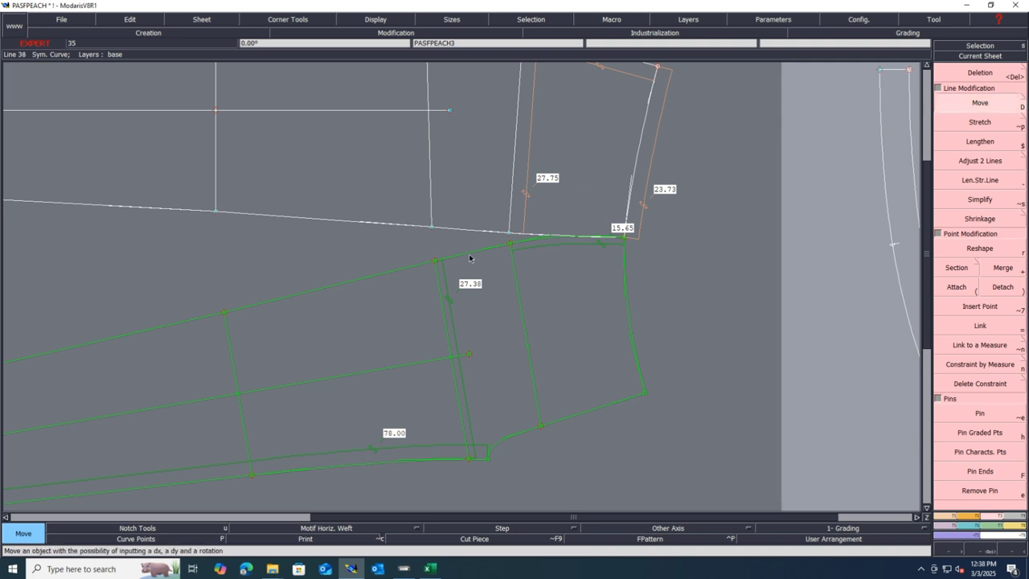
key("d")
left_click(546, 295)
key("a")
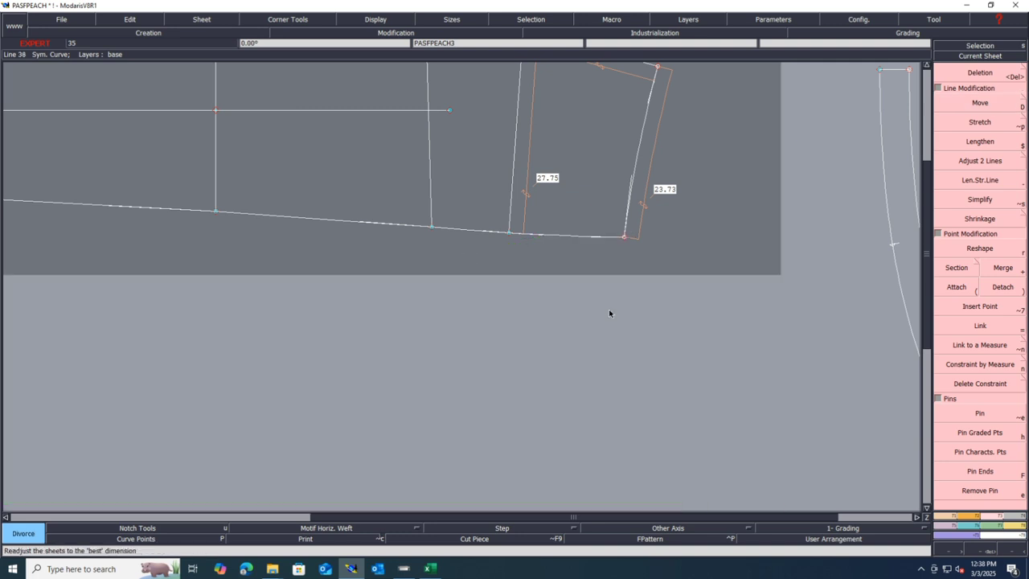
key("8")
key("ctrl+s")
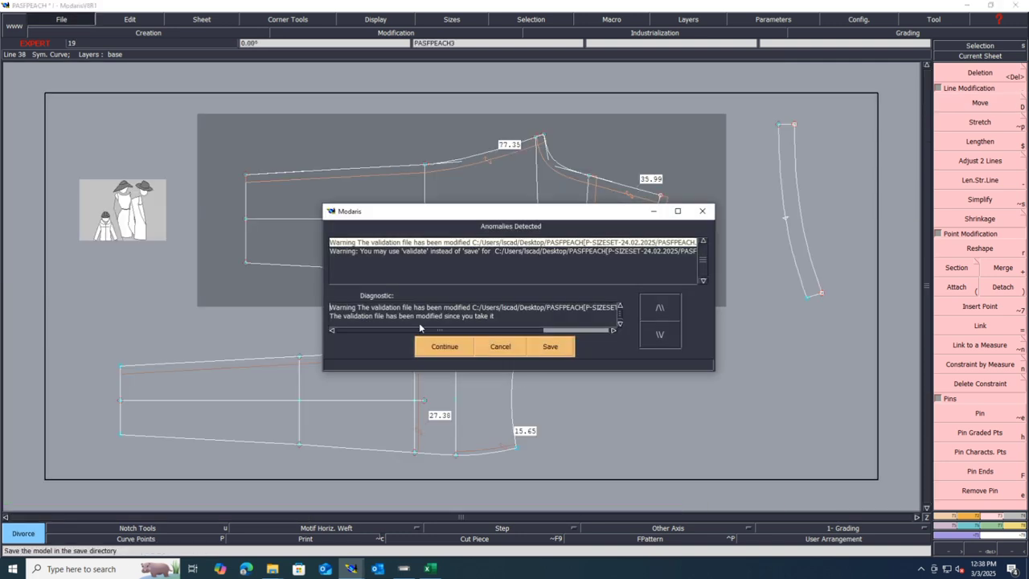
left_click(441, 357)
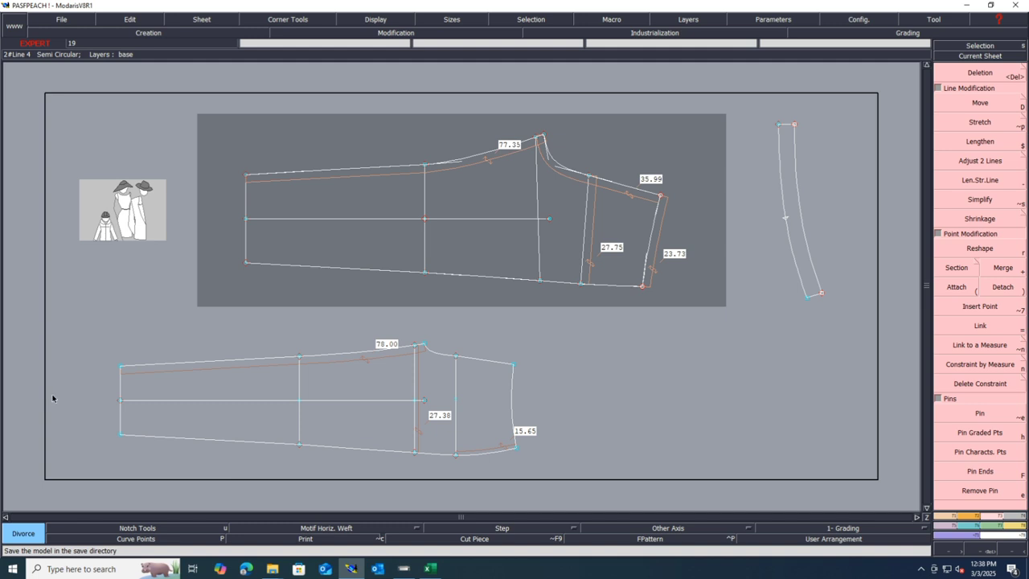
- Marry the front onto the back at the hem ends of their grainlines
key("m")
left_click(120, 399)
left_click(246, 219)
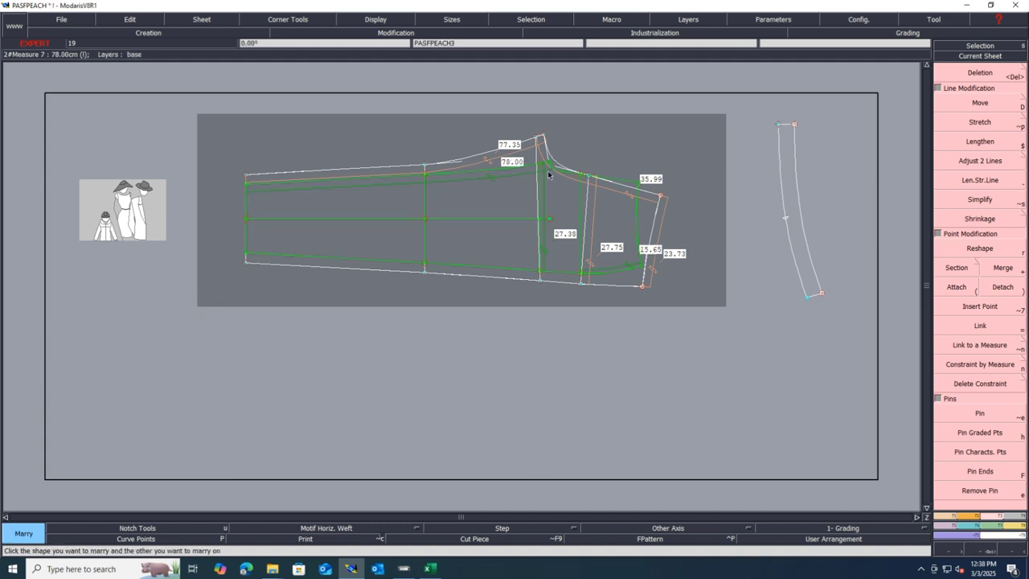
- Delete all the length measures from the overlaid back and front pieces and hide the curve handles
scroll(604, 321, "up", 2)
scroll(539, 205, "down", 1)
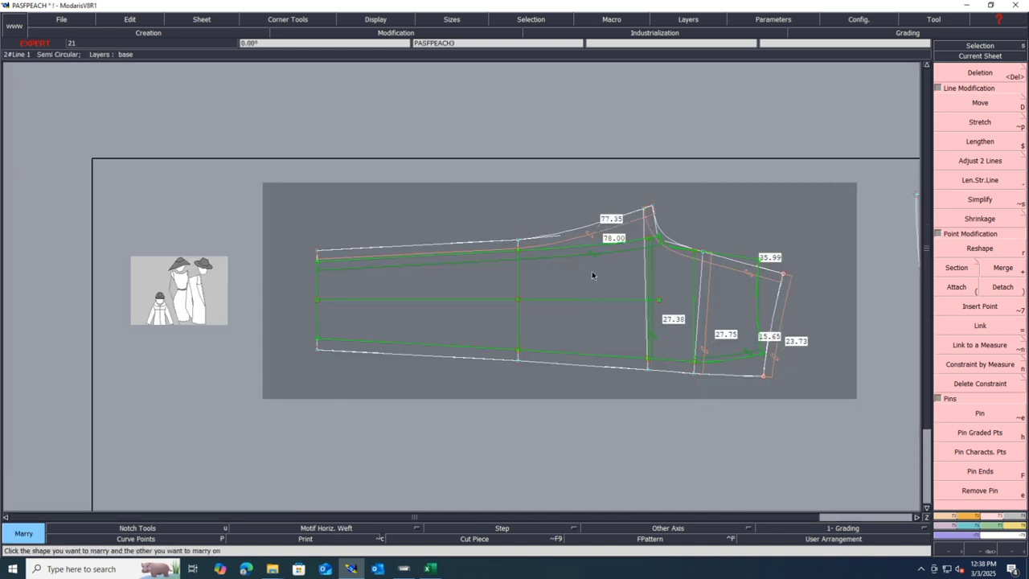
scroll(597, 257, "up", 1)
key("Delete")
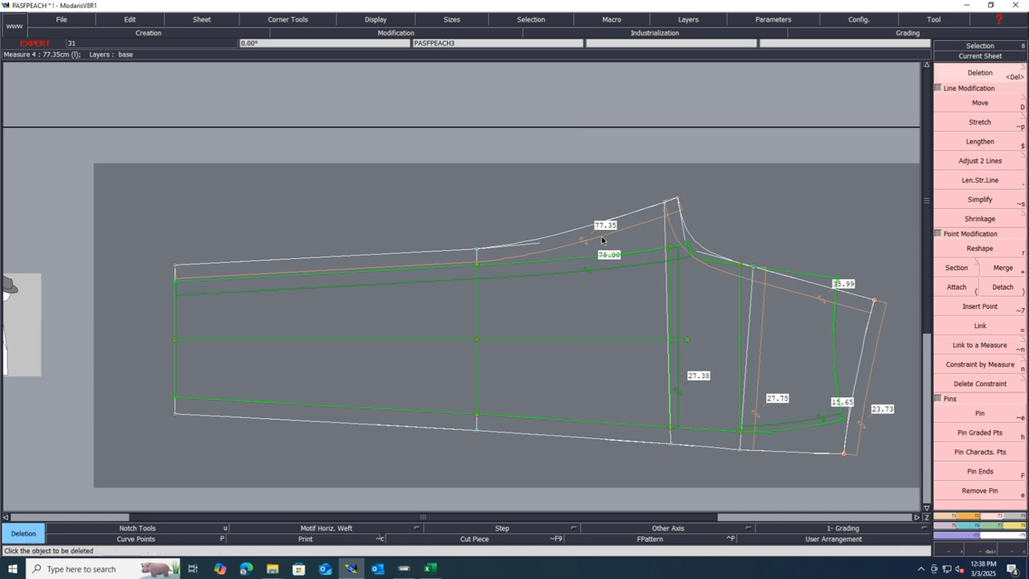
left_click(602, 240)
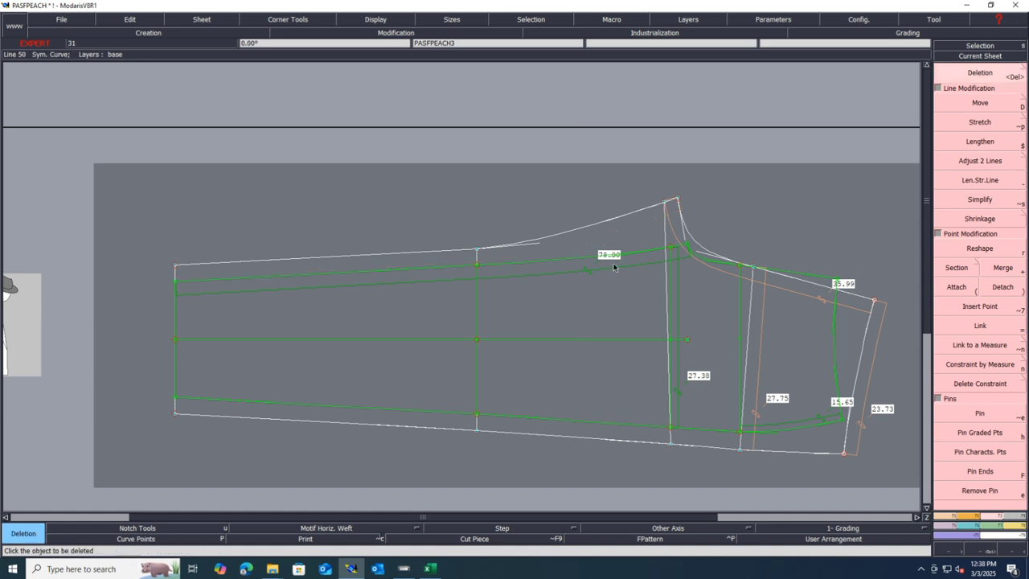
left_click(613, 267)
left_click(758, 325)
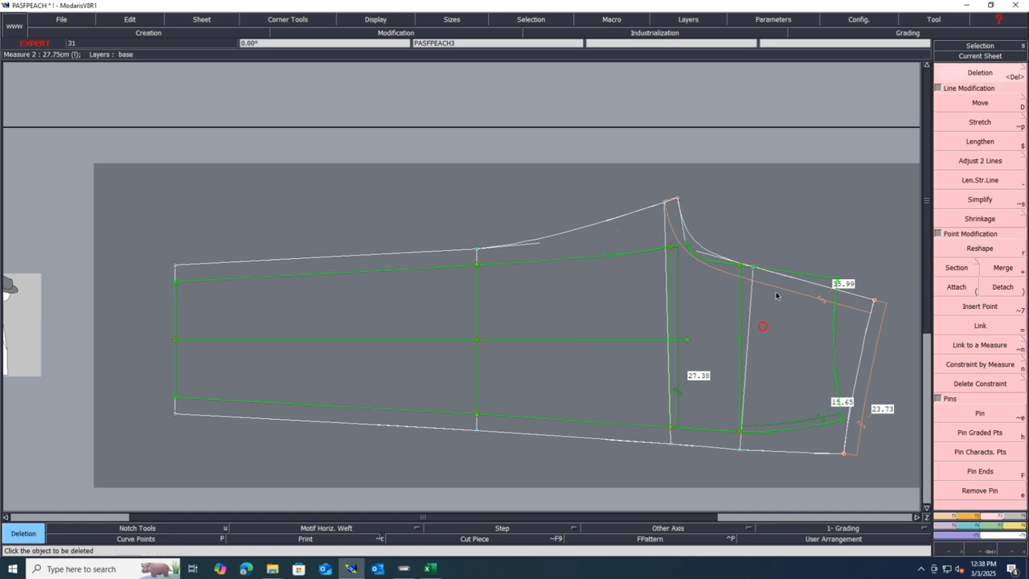
left_click(776, 292)
left_click(873, 372)
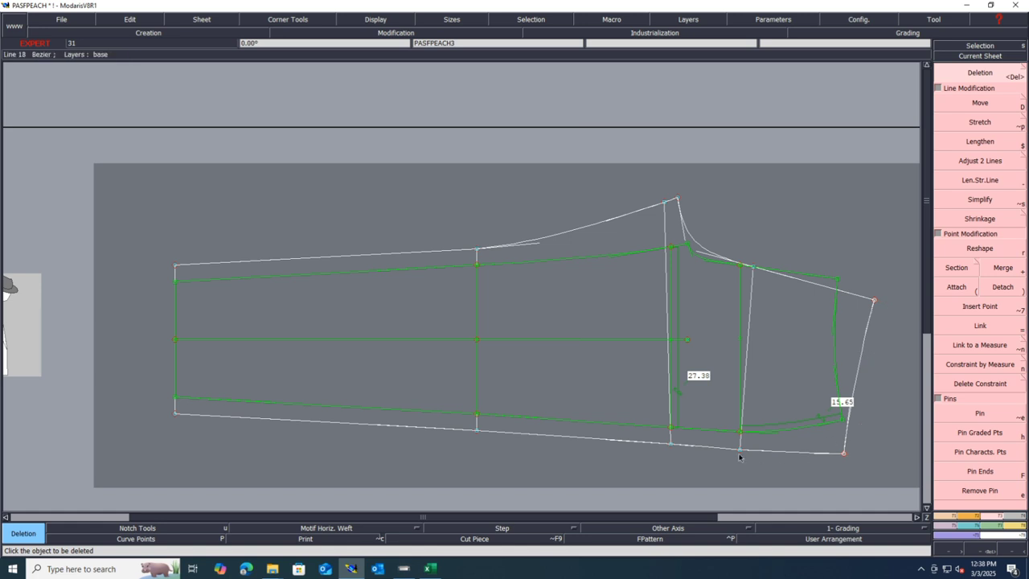
left_click(678, 398)
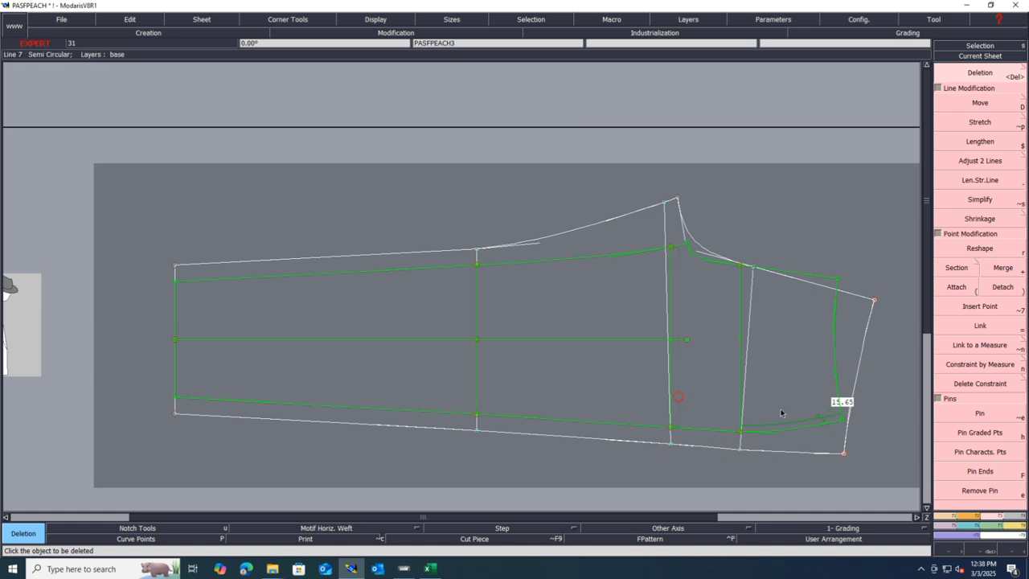
left_click(821, 419)
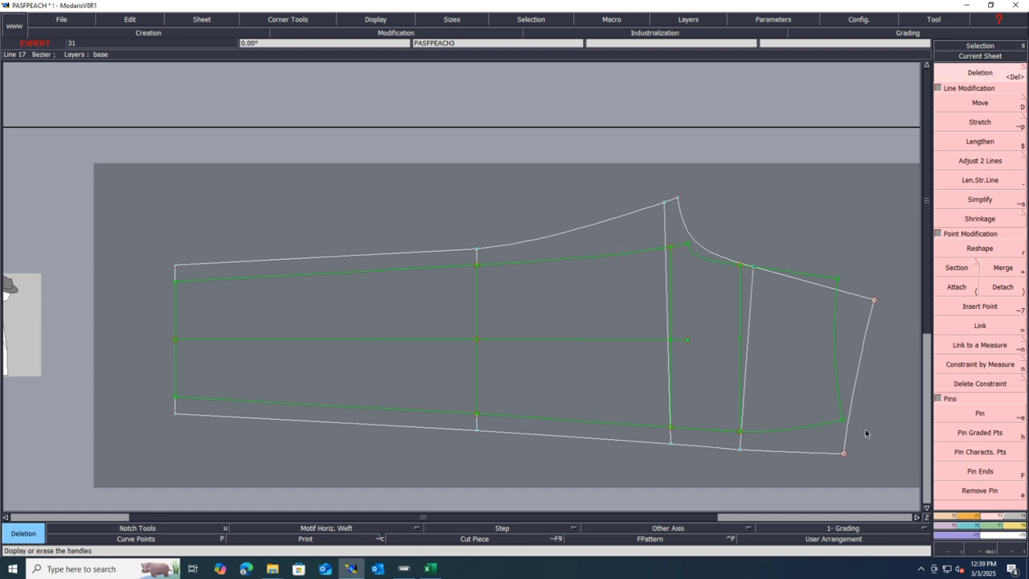
- Move the married front so its side-seam hem corner meets the back's side-seam hem corner
key("shift+m")
left_click(174, 399)
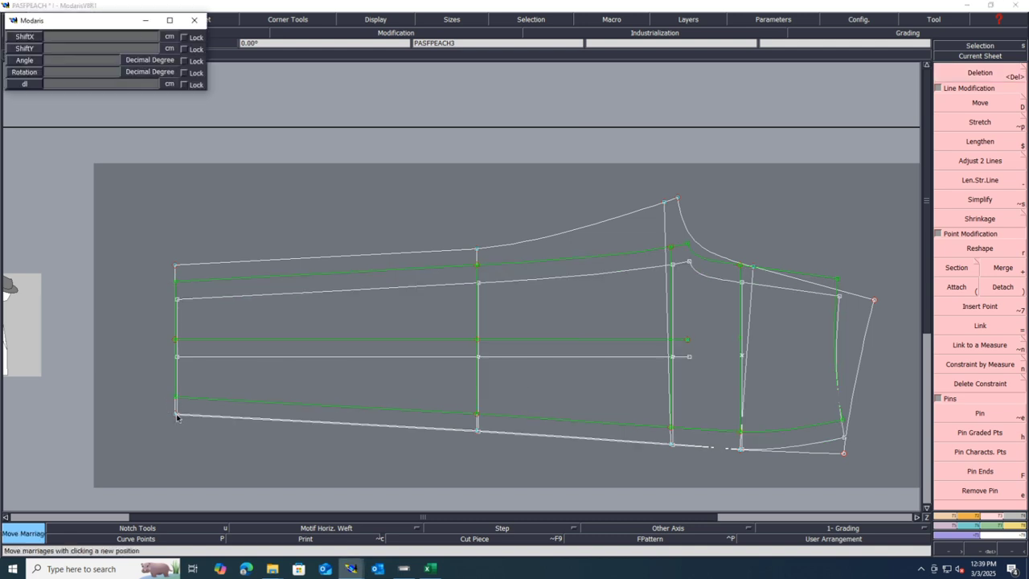
left_click(175, 414)
- Walk the married front along the back's side seam from the hem up to the back's waist corner
left_click(1014, 527)
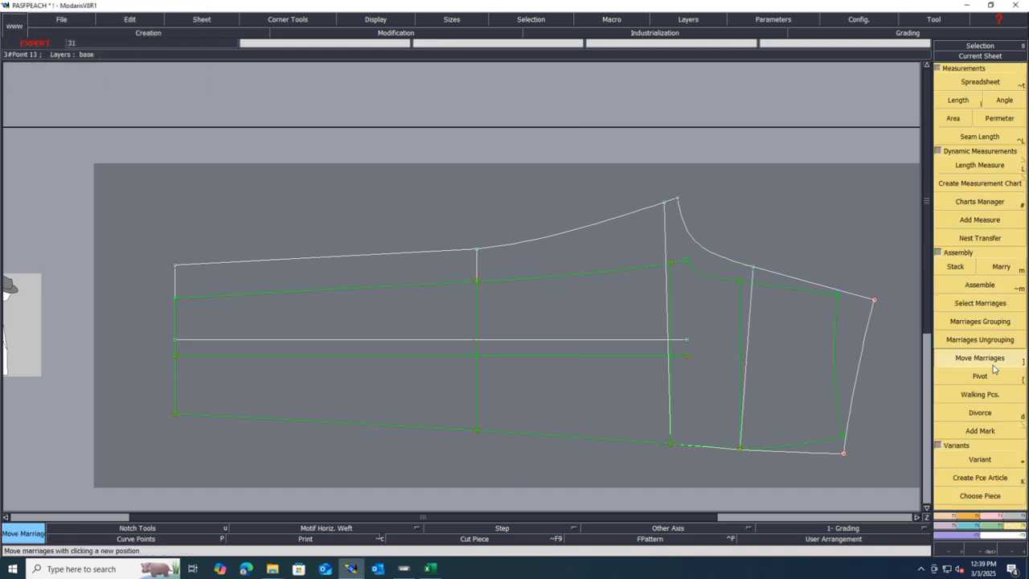
left_click(982, 394)
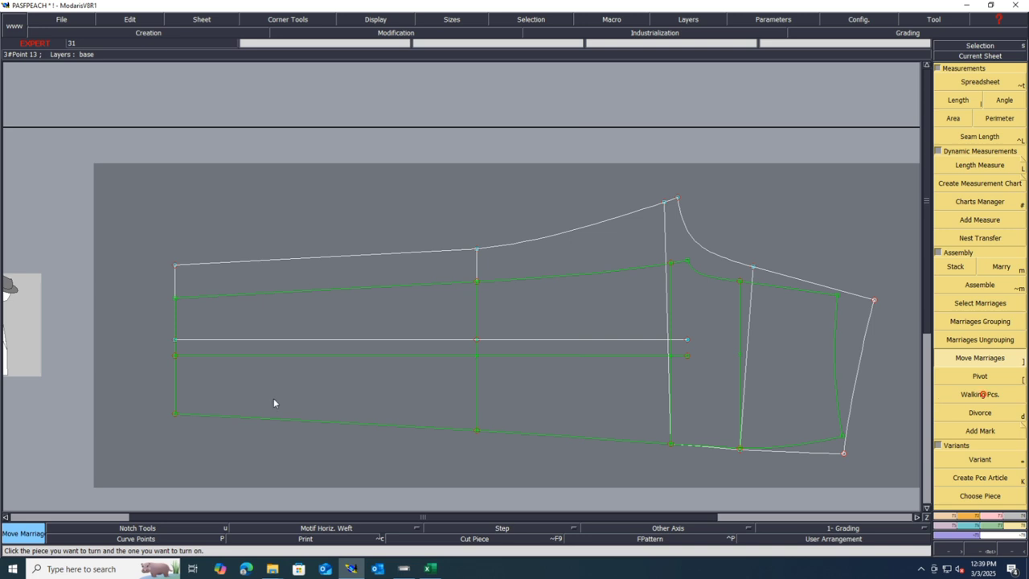
left_click(198, 417)
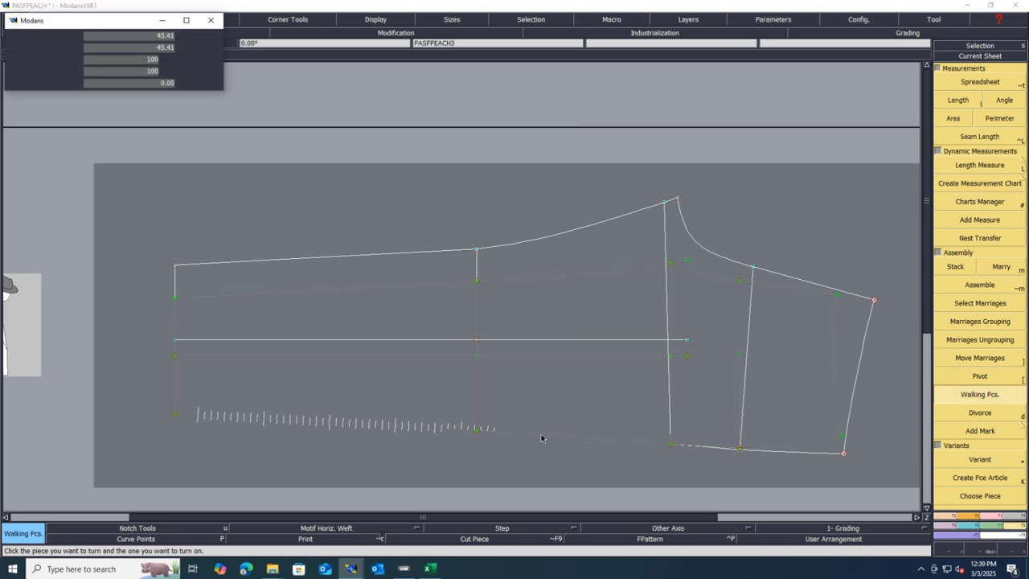
left_click(768, 440)
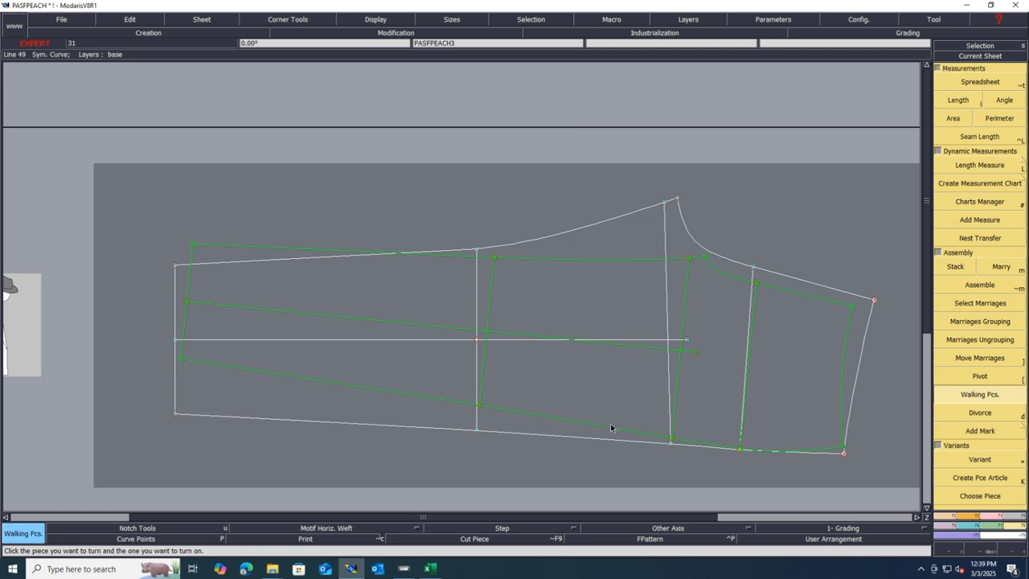
scroll(871, 473, "up", 2)
left_click(956, 436)
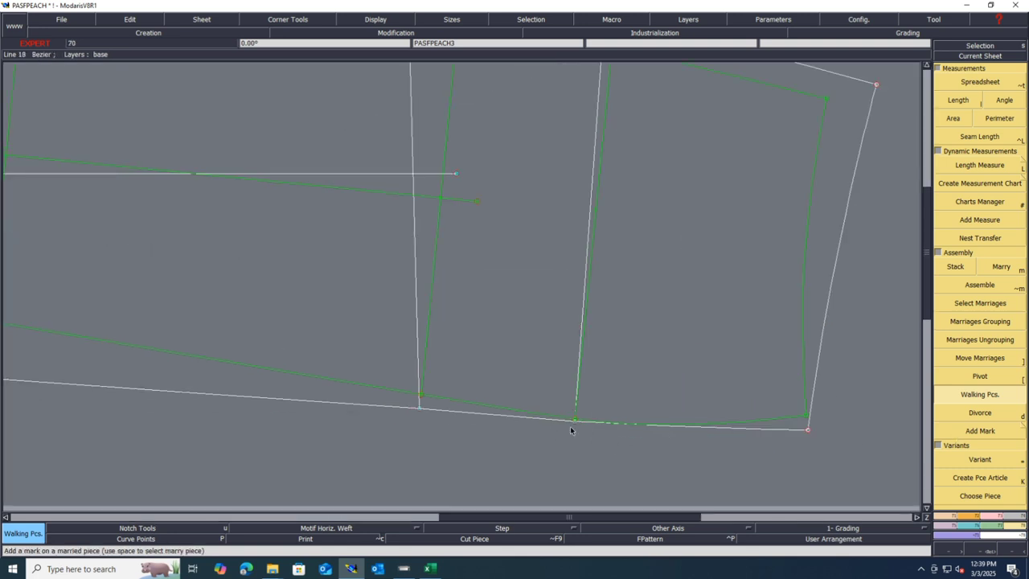
left_click(608, 425)
left_click(890, 423)
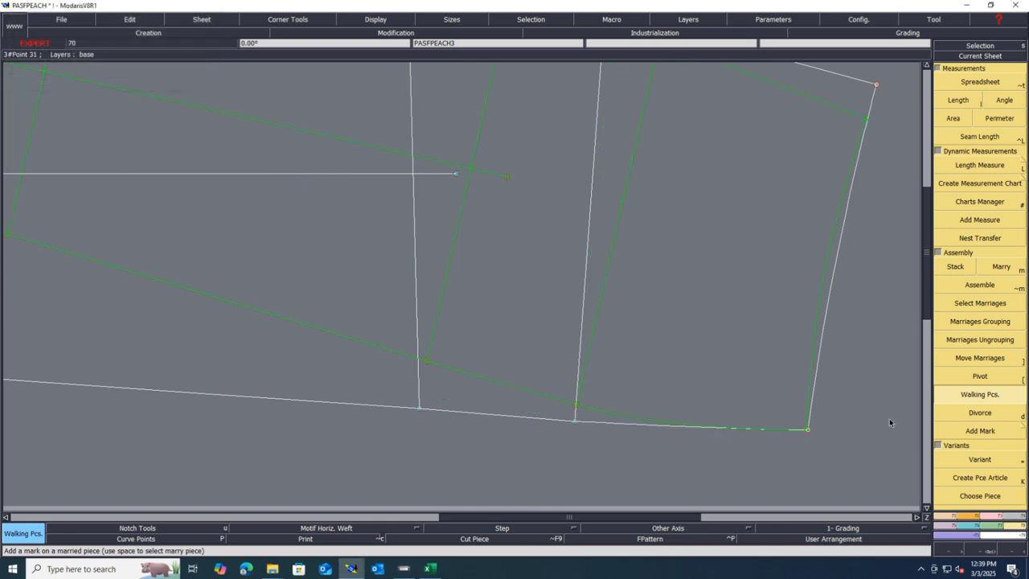
scroll(861, 418, "up", 3)
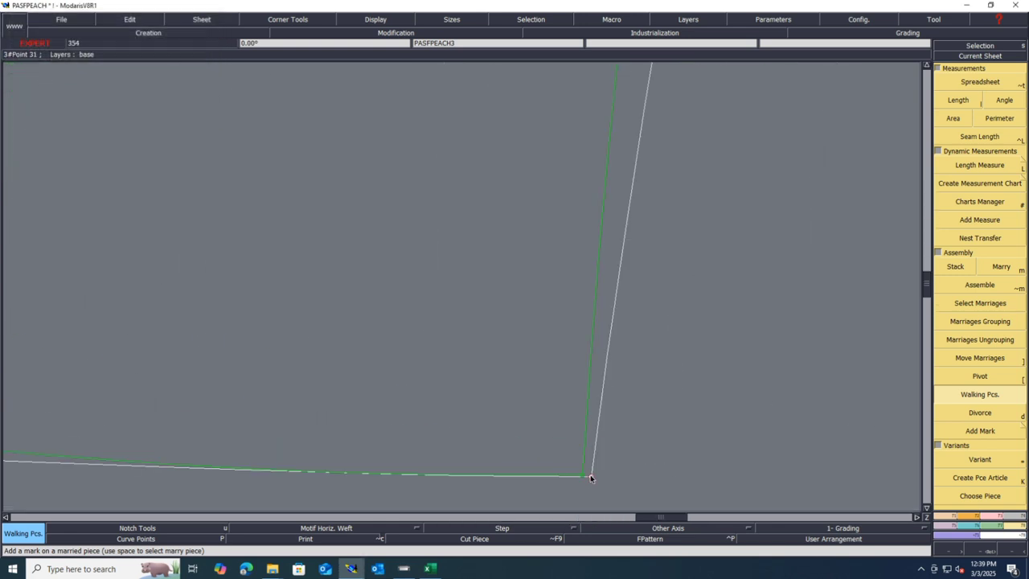
- Reshape the front's side-waist corner by about 0.12 cm onto the back's side-waist corner and divorce the two pieces
key("r")
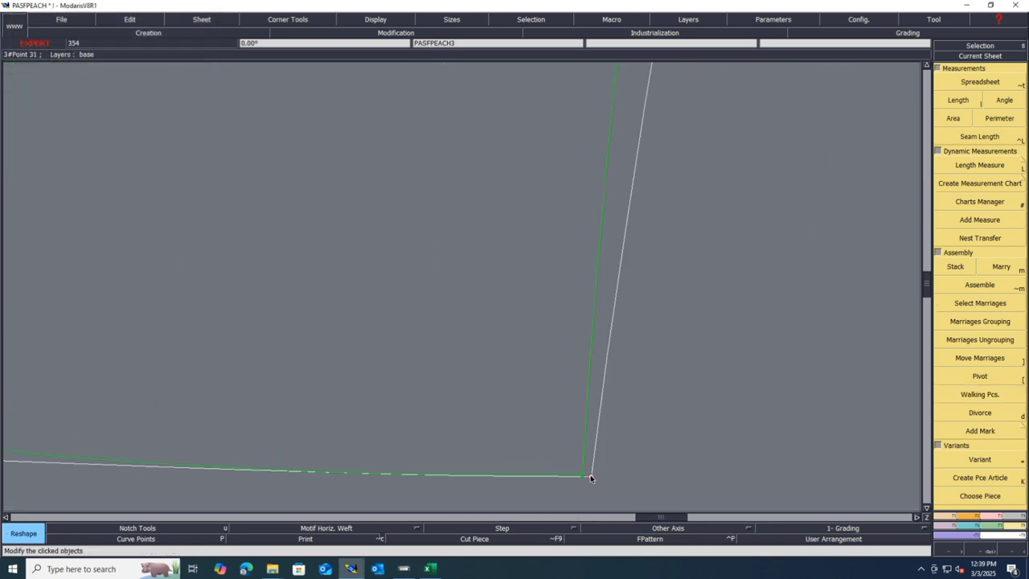
left_click(584, 476)
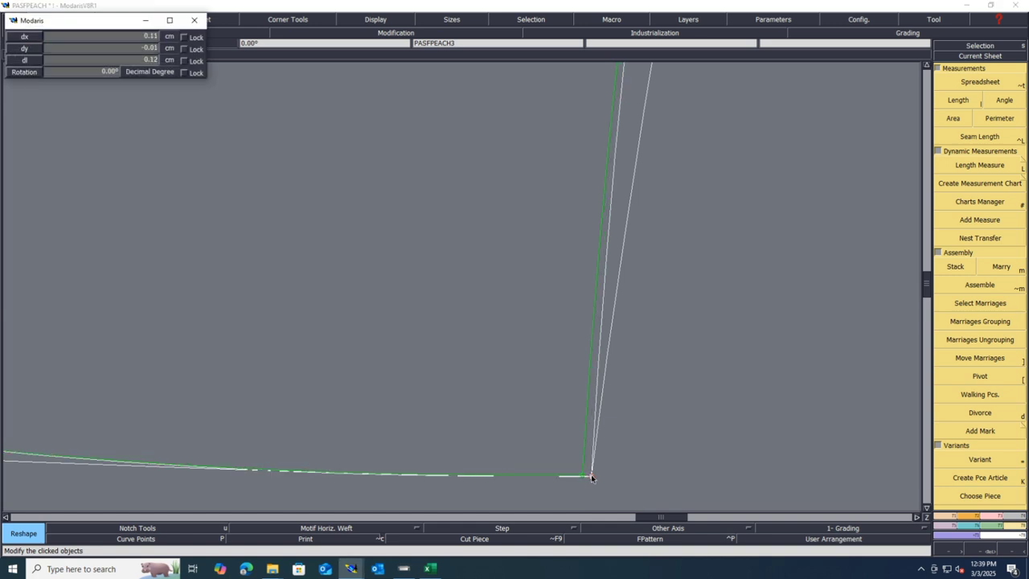
left_click(592, 478)
scroll(636, 453, "down", 1)
scroll(641, 454, "down", 1)
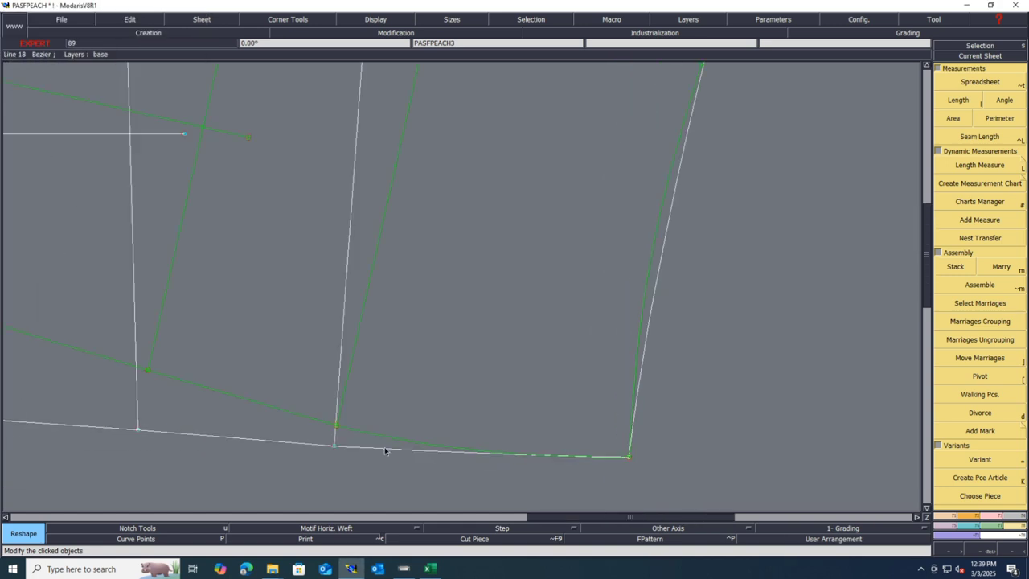
key("d")
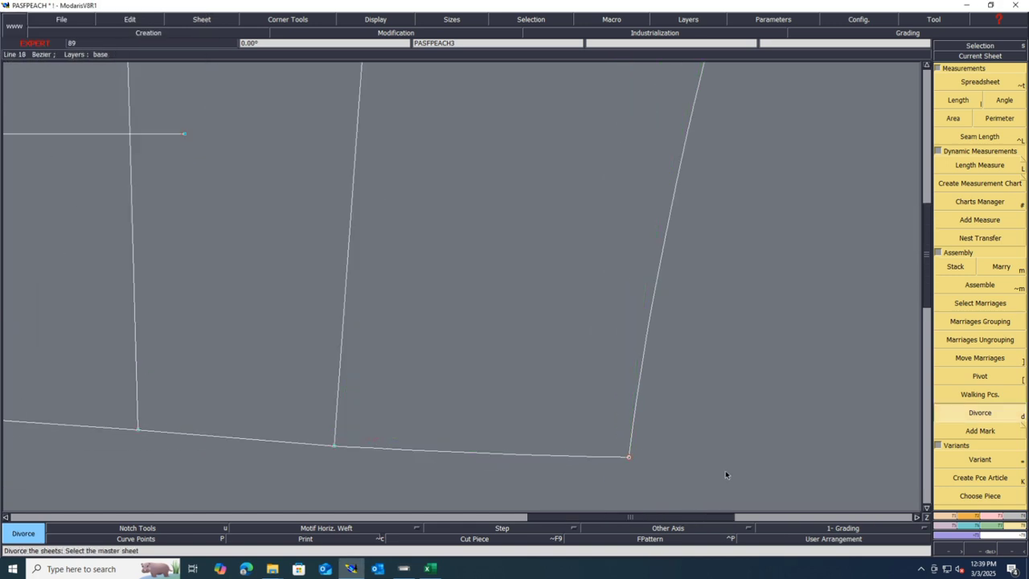
- Display the curve handles and reshape the back's side seam between hip and waist into a smoother curve
scroll(474, 452, "down", 1)
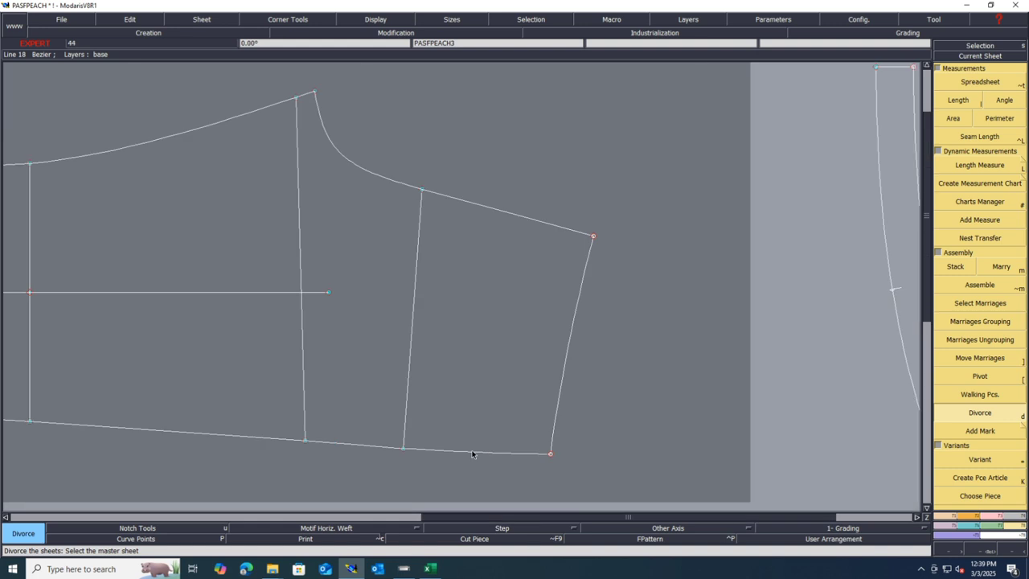
scroll(446, 484, "up", 1)
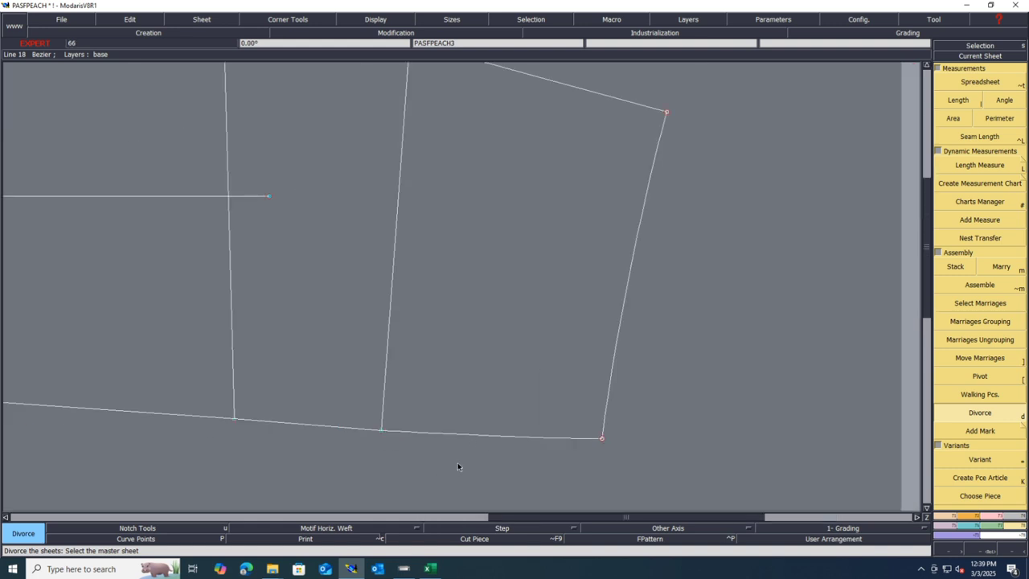
key("ctrl+h")
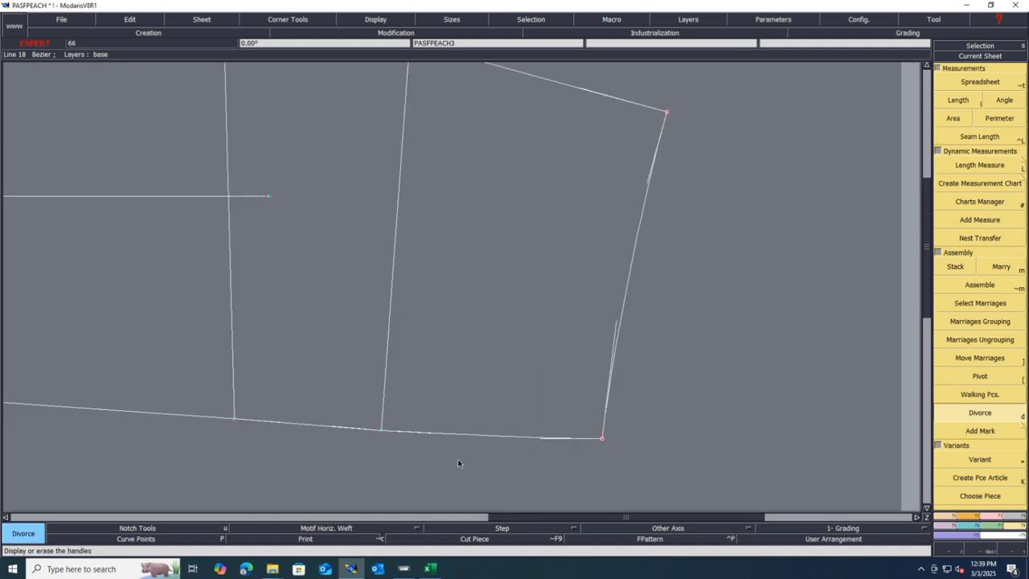
key("e")
key("r")
left_click(428, 439)
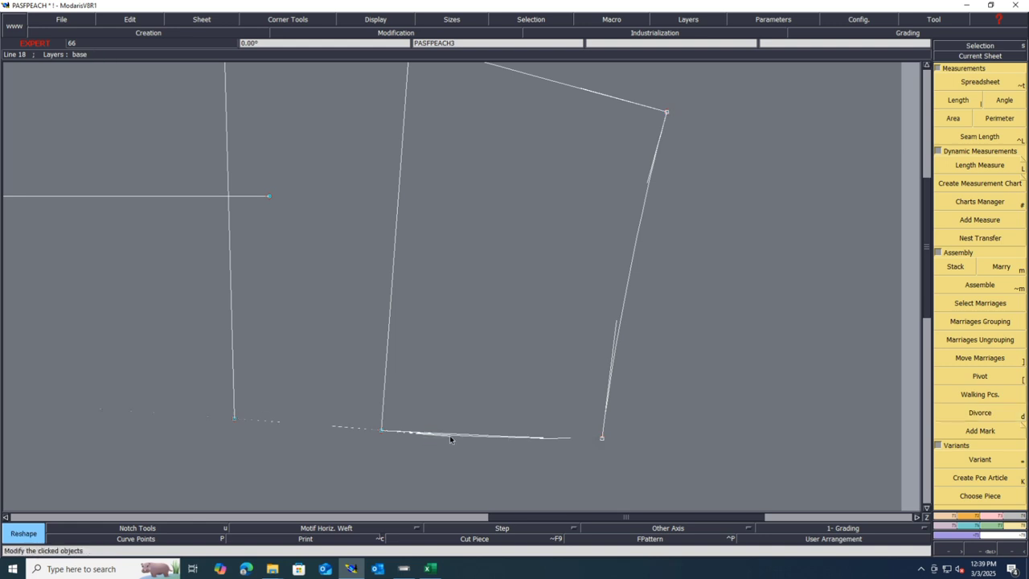
left_click(450, 438)
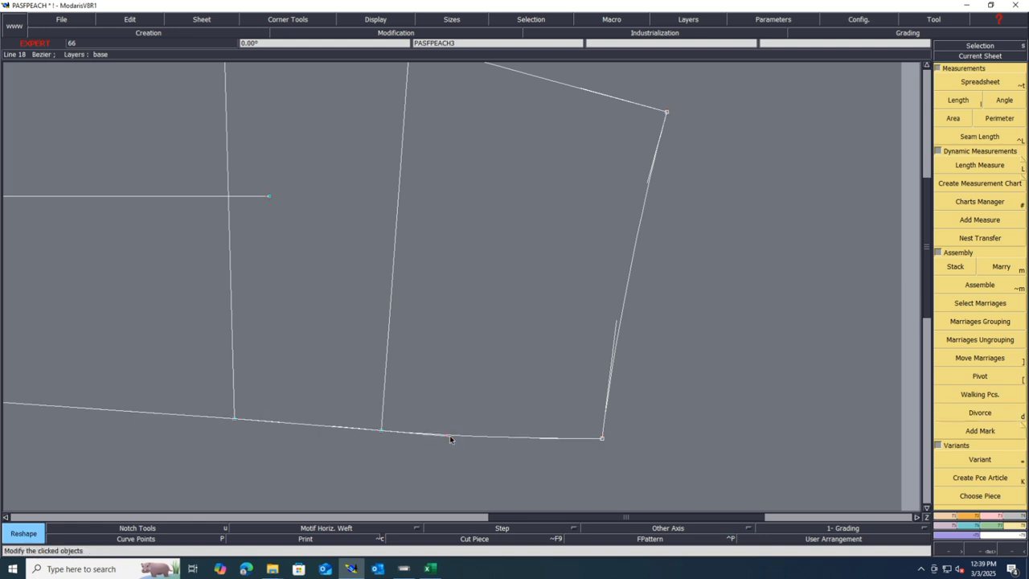
left_click(450, 438)
left_click(451, 438)
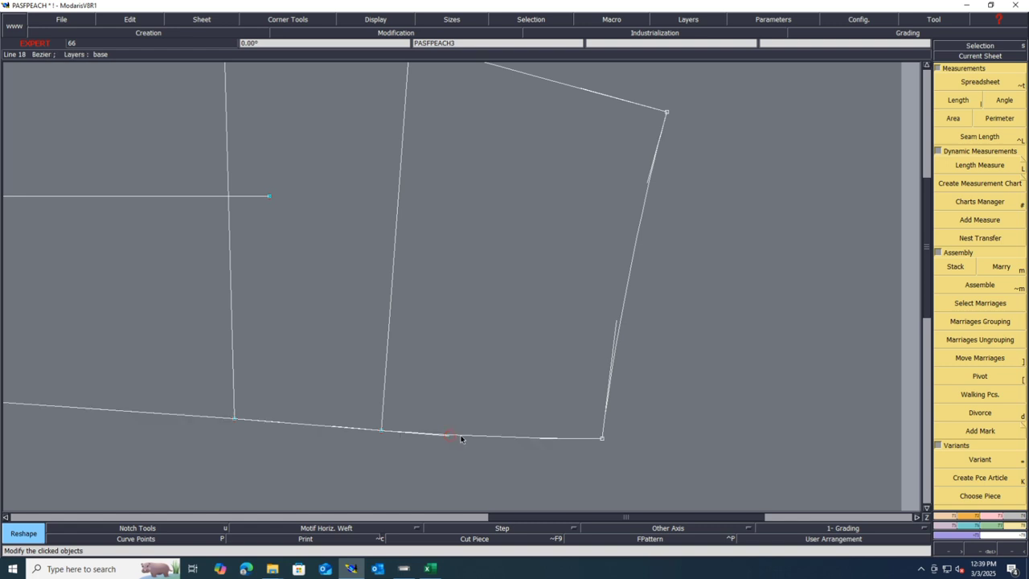
left_click(542, 439)
left_click(539, 439)
left_click(531, 439)
left_click(529, 439)
scroll(519, 438, "down", 1)
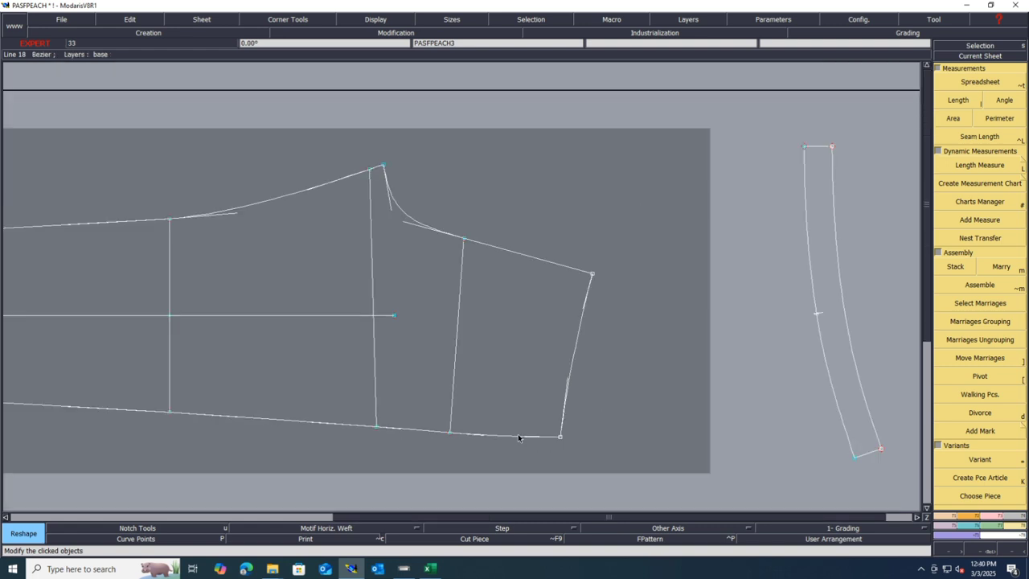
- Save the model and arrange all the sheets on the desk with the curve handles hidden
key("F9")
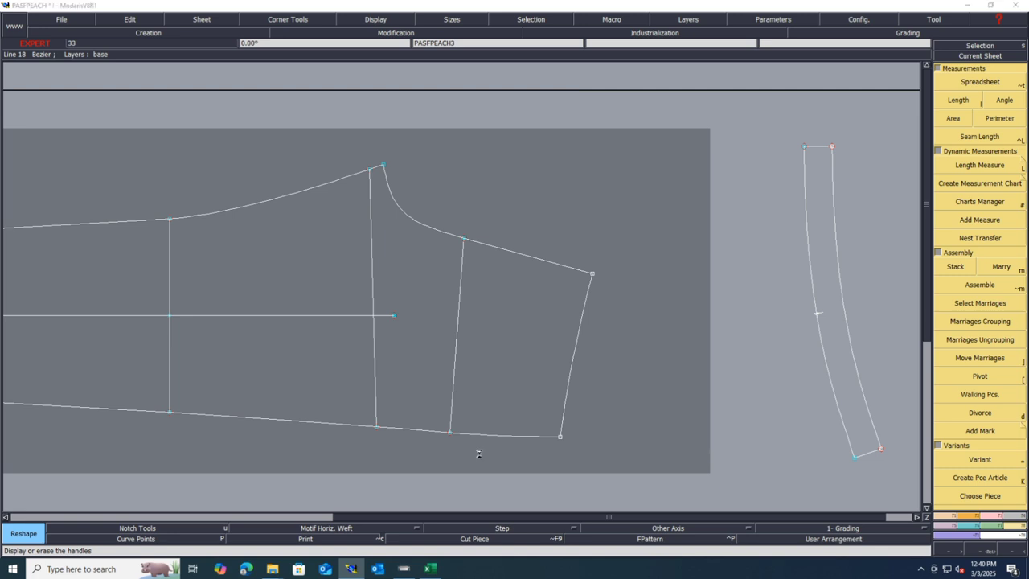
left_click(450, 346)
key("j")
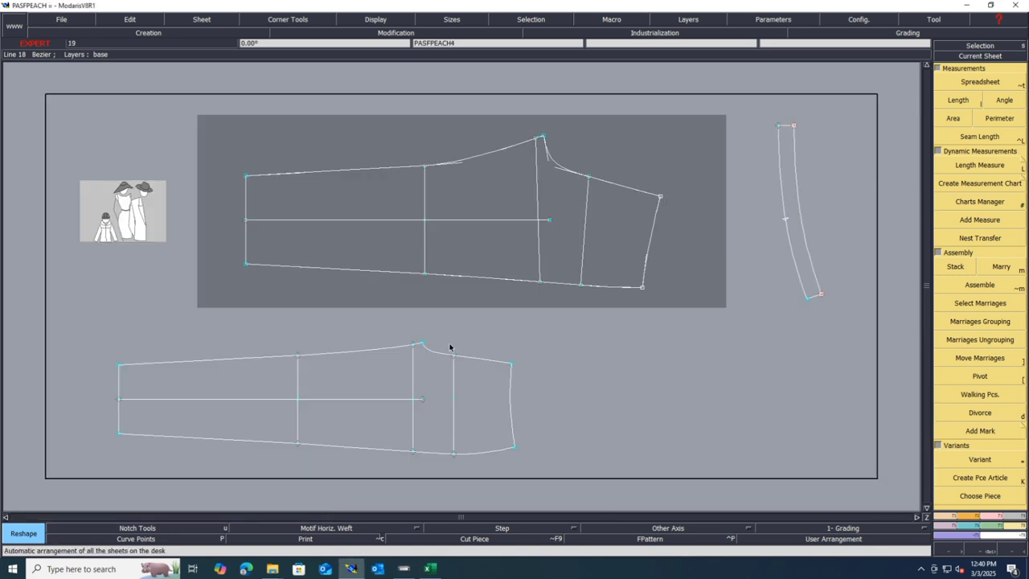
key("F9")
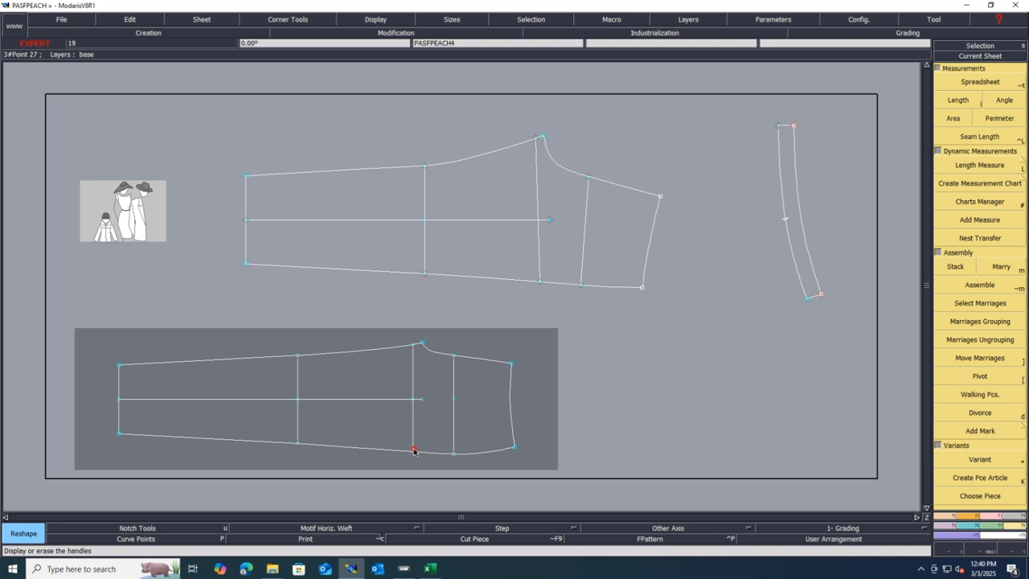
- Measure the crotch-level widths of the front and back and display both with their total in the measurement table
key("l")
left_click(414, 450)
left_click(416, 338)
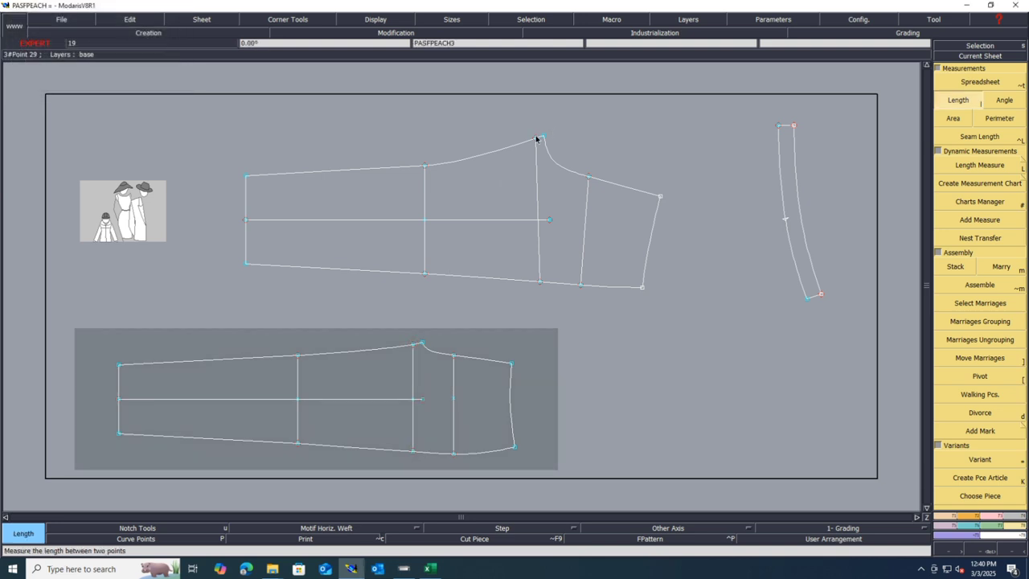
left_click(537, 139)
left_click(540, 282)
key("alt+t")
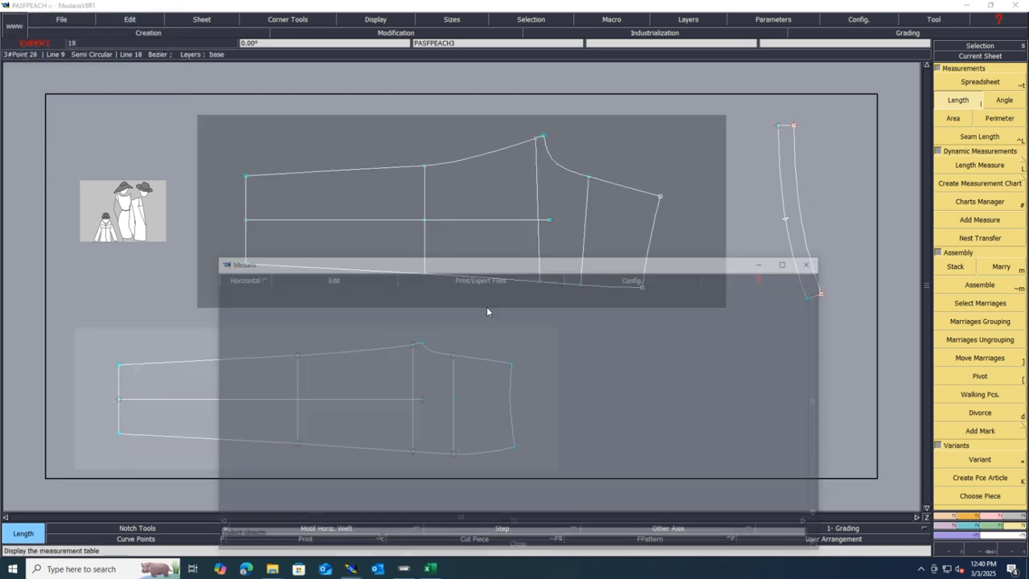
left_click(315, 283)
left_click(314, 317)
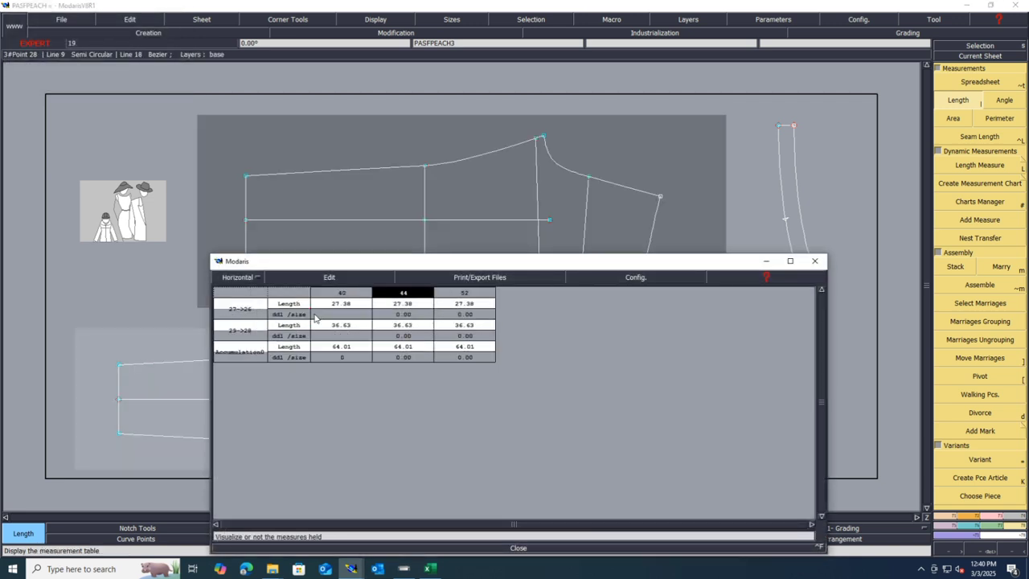
- Switch to the Excel size chart, check the thigh width row including size 44, and dismiss the Flash Fill warning
left_click(431, 568)
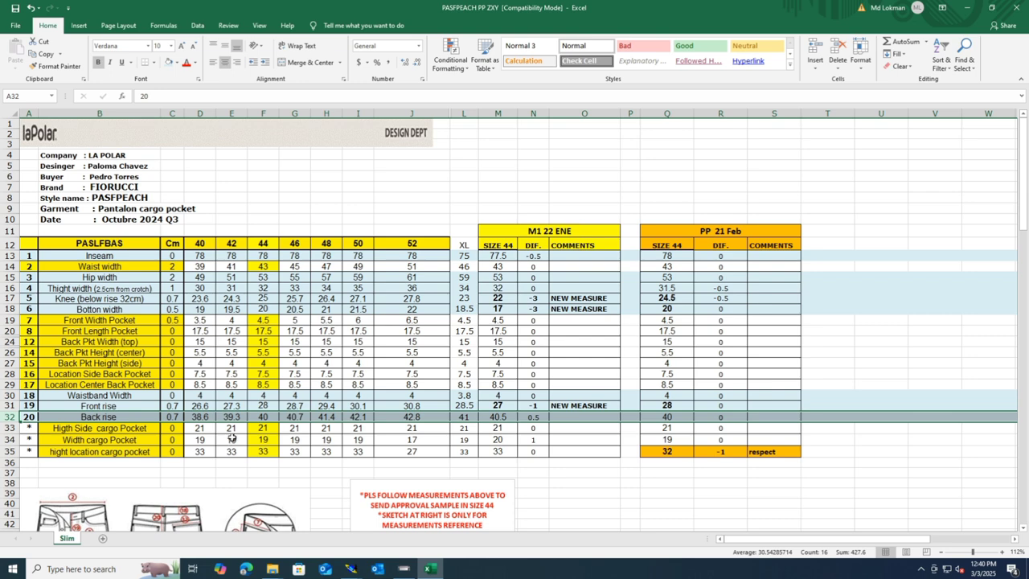
left_click(272, 288)
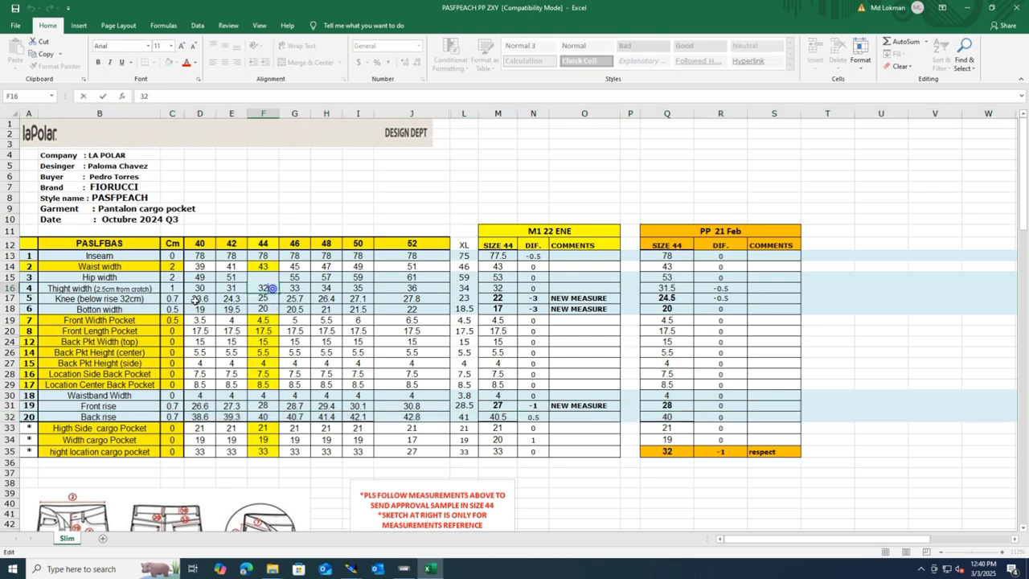
left_click(15, 287)
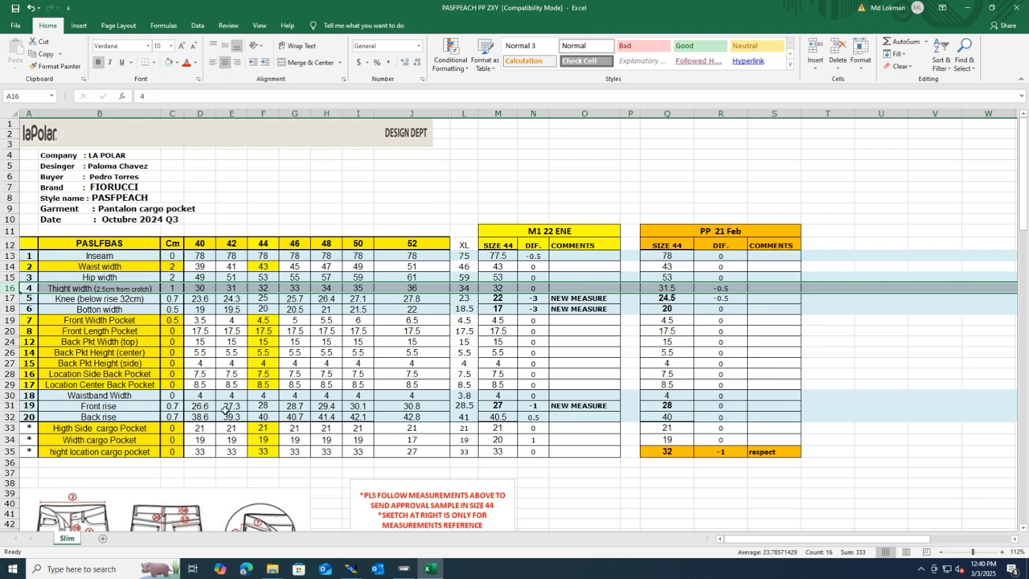
left_click(363, 452)
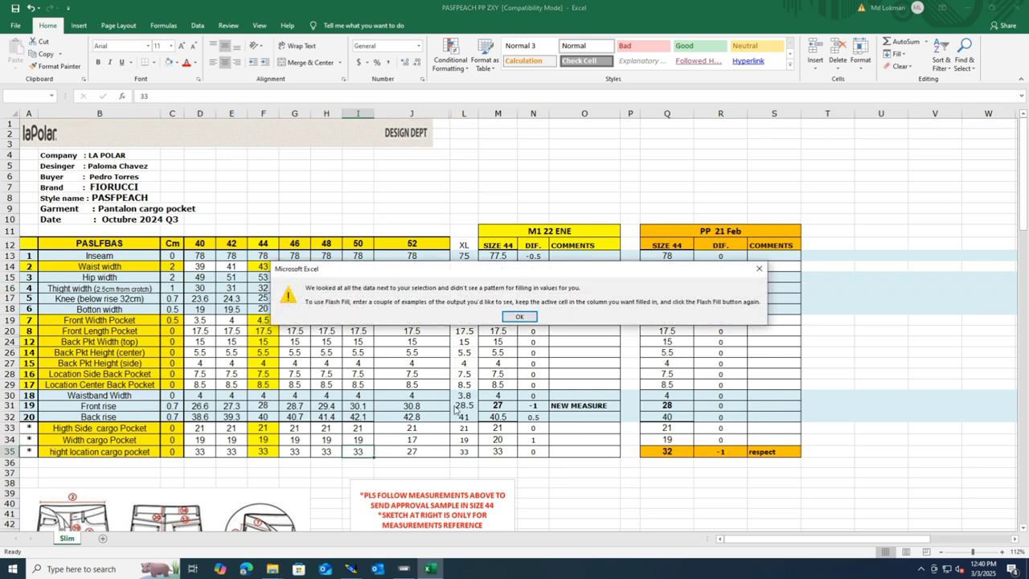
left_click(524, 317)
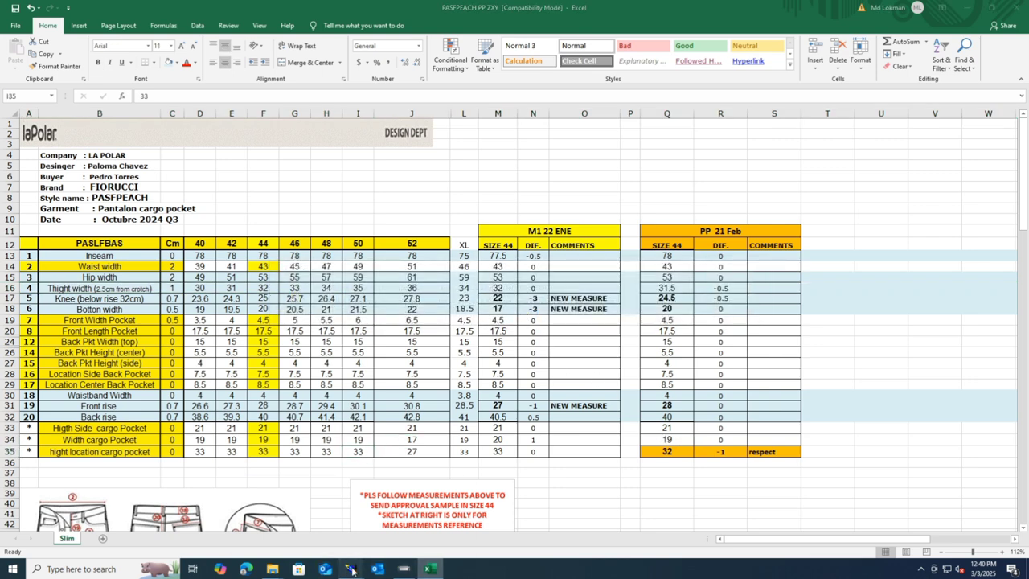
- Return to the PASFPEACH model in Modaris and save it
mouse_move(351, 568)
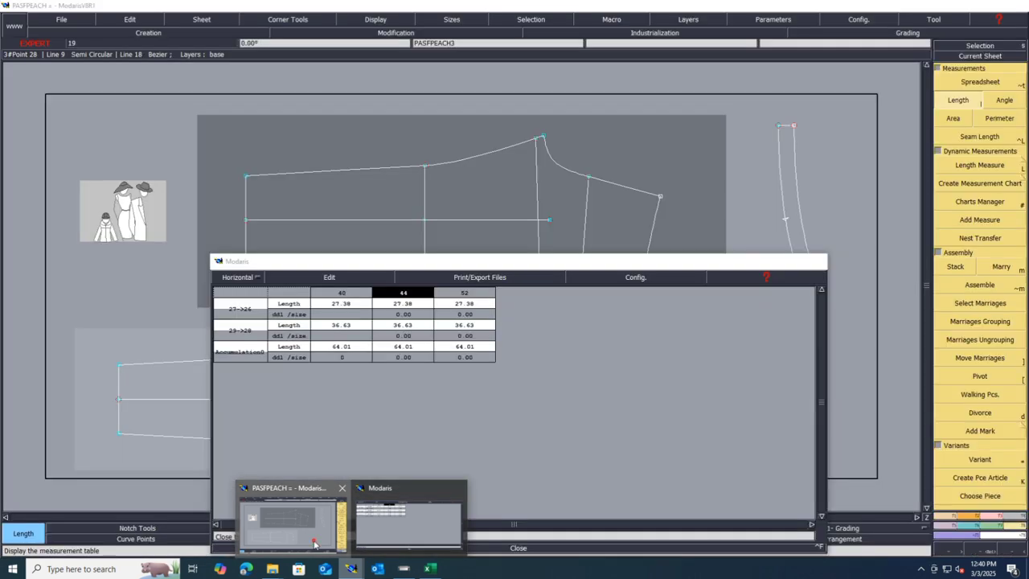
left_click(306, 537)
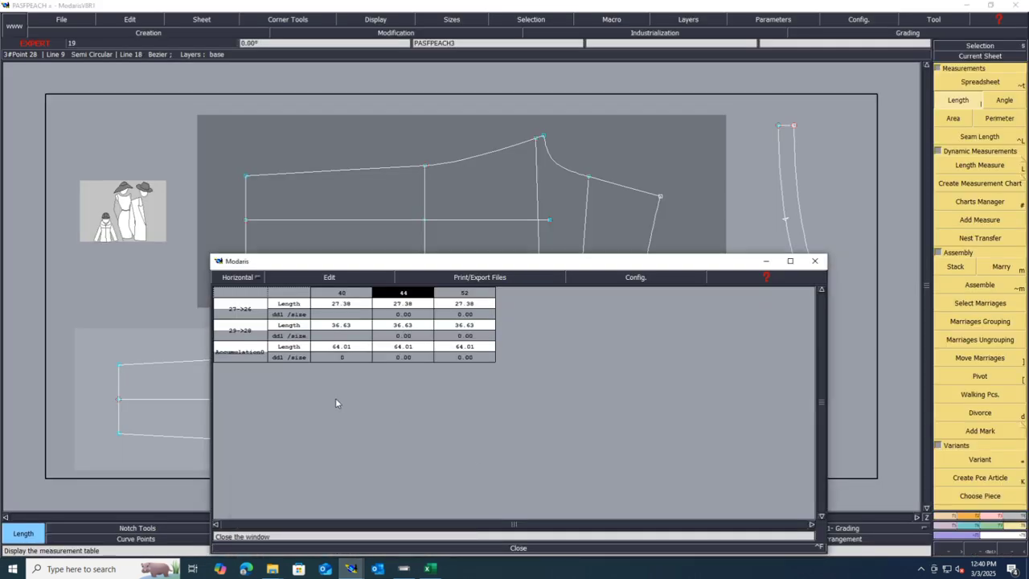
key("ctrl+s")
left_click(447, 349)
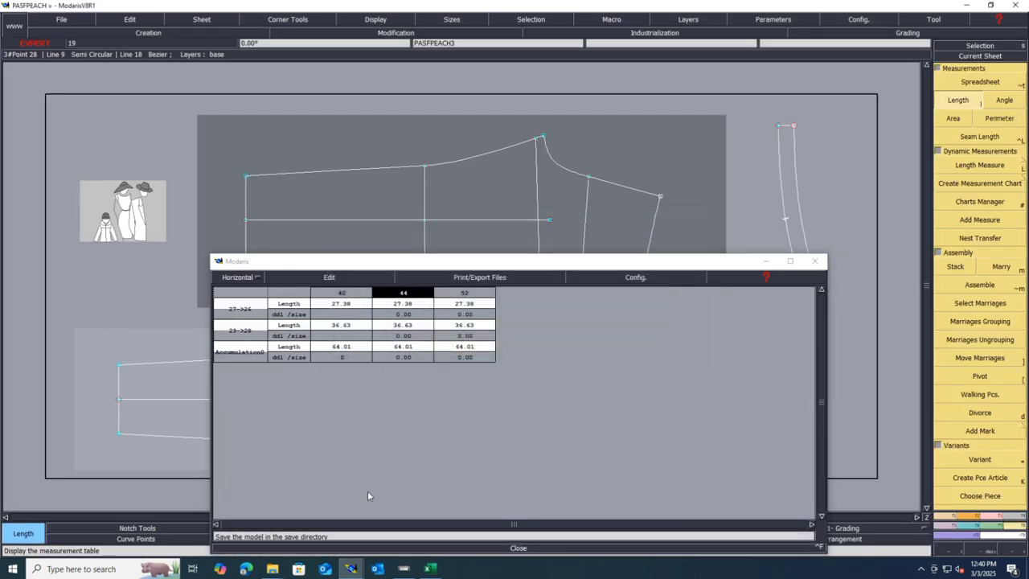